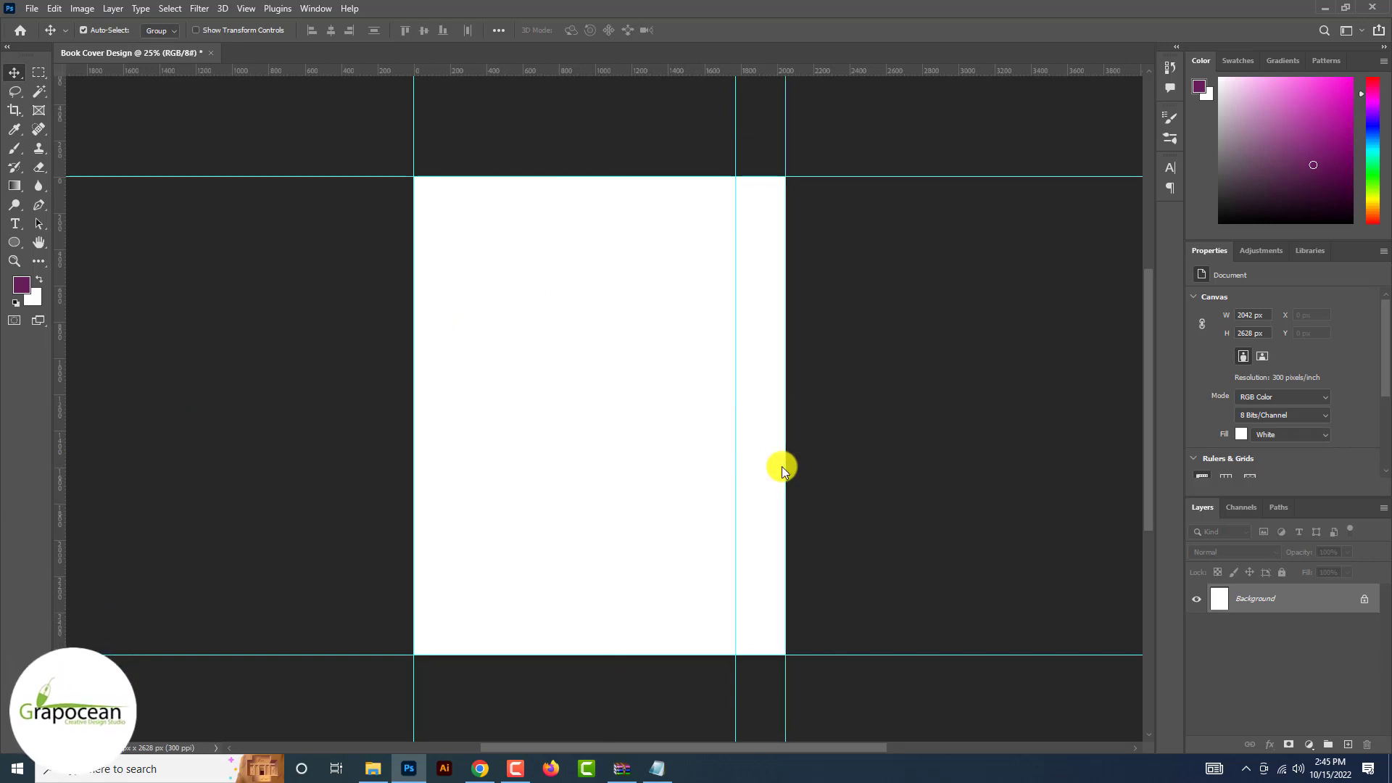
Step: Widen the canvas by 1769 pixels with the anchor on the middle-left and place a vertical guide at the new right edge
left_click(85, 9)
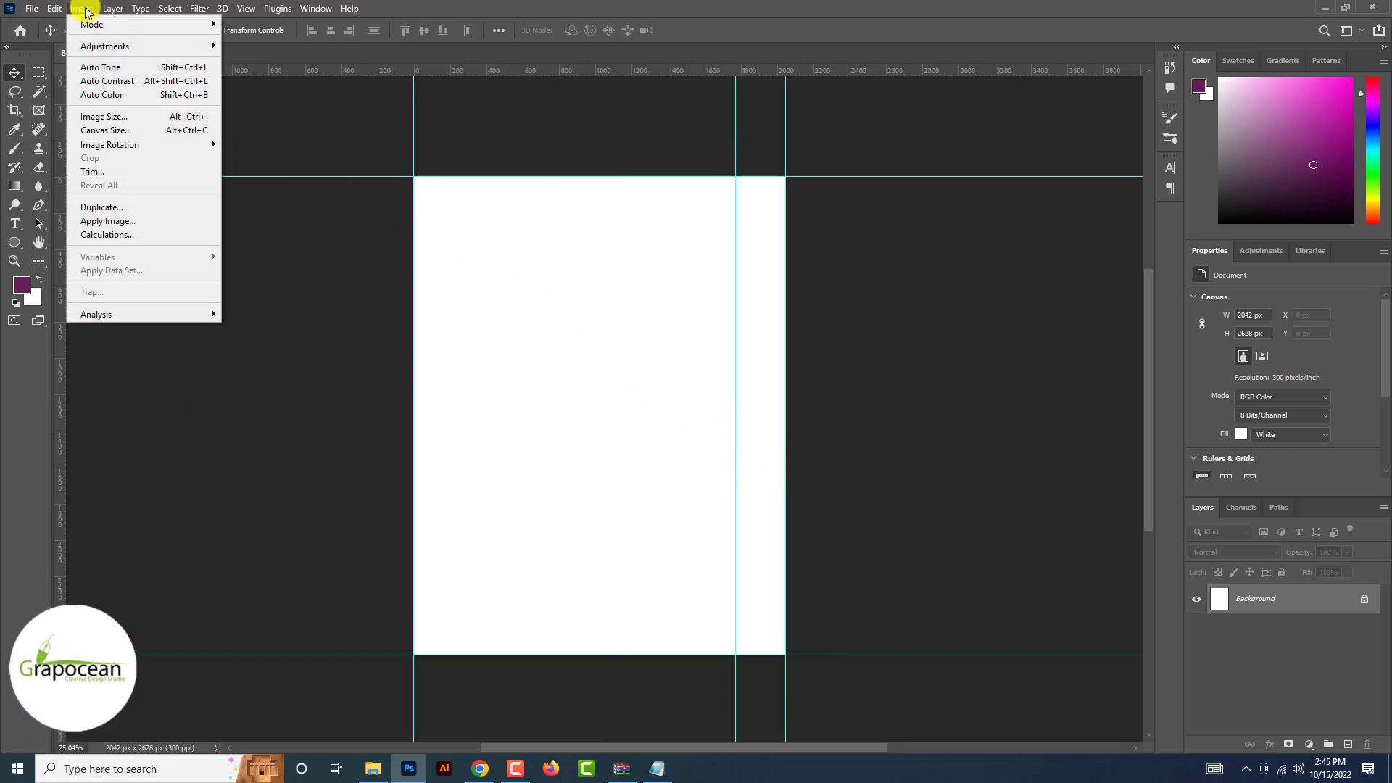
left_click(134, 128)
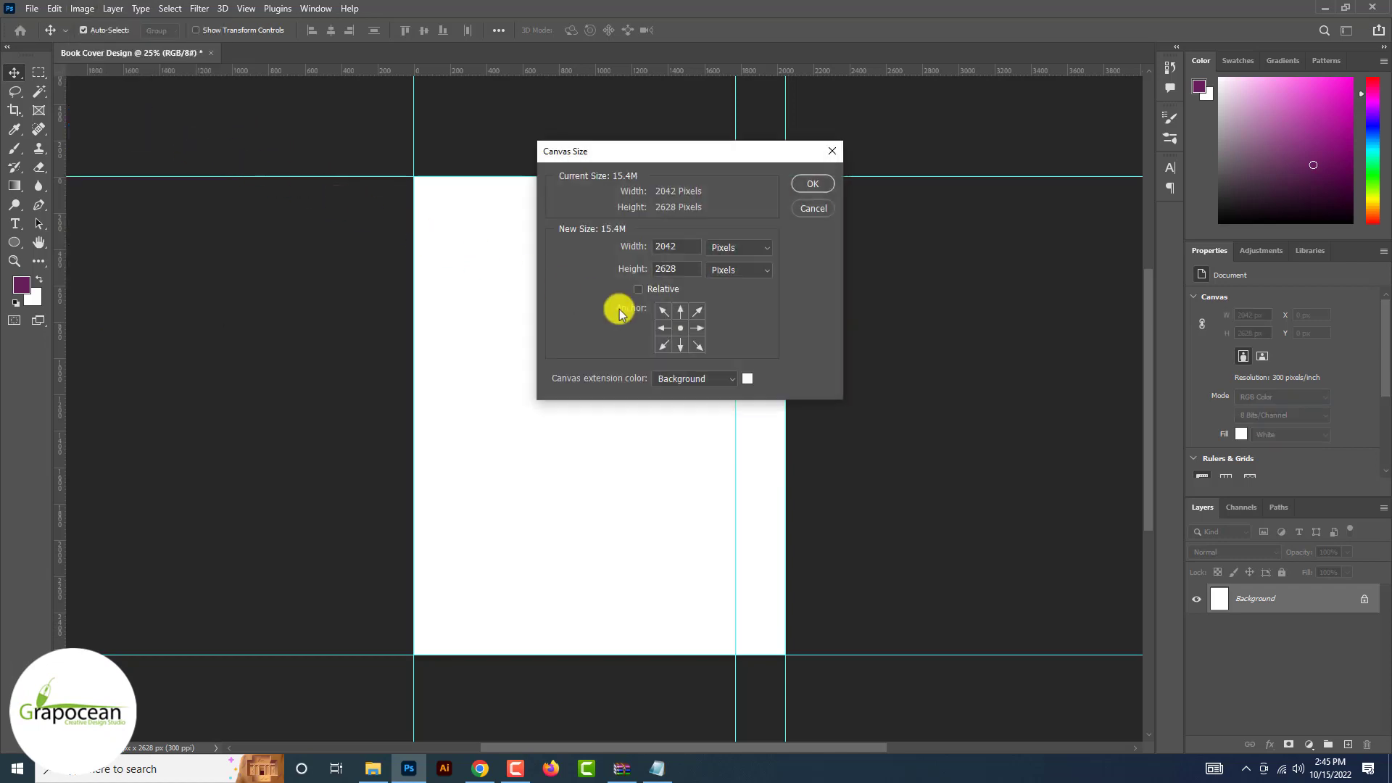
left_click(664, 328)
double_click(682, 246)
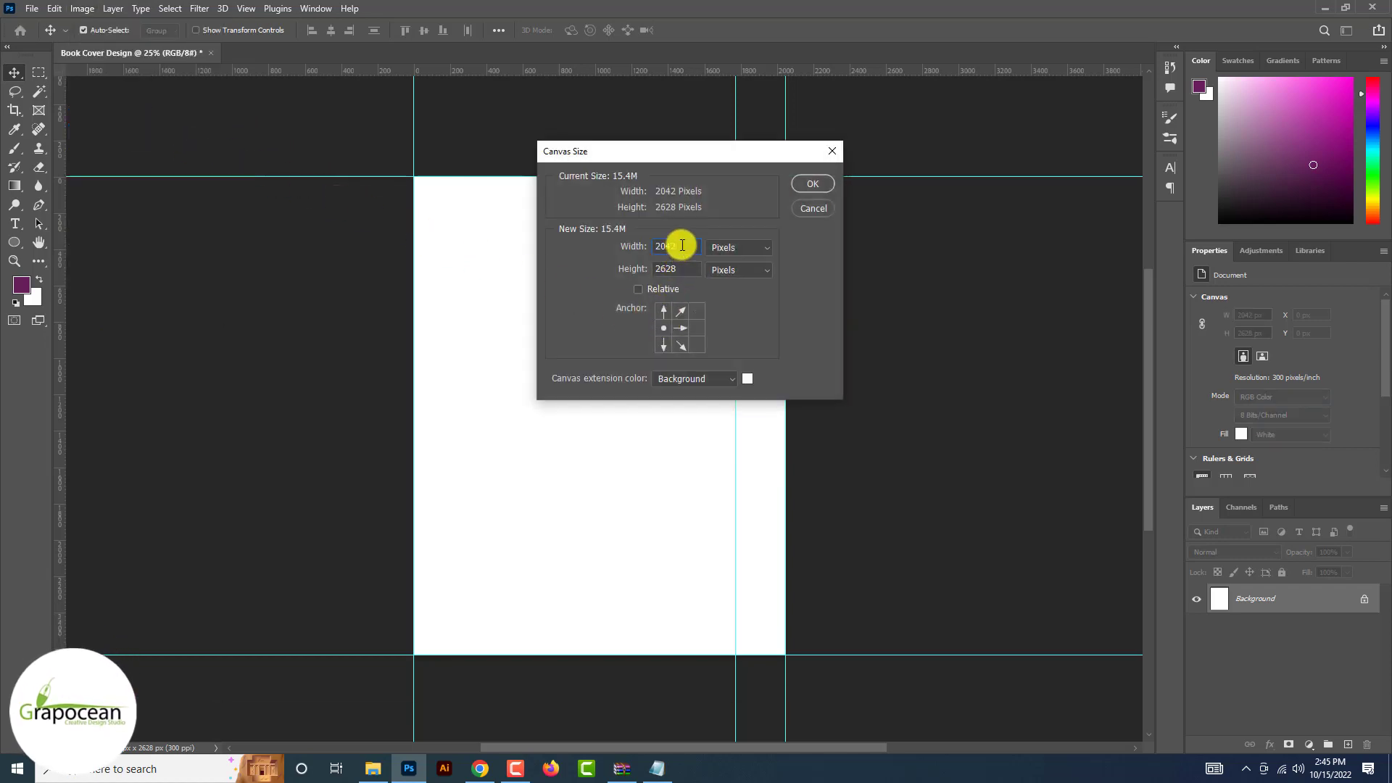
type("+1769")
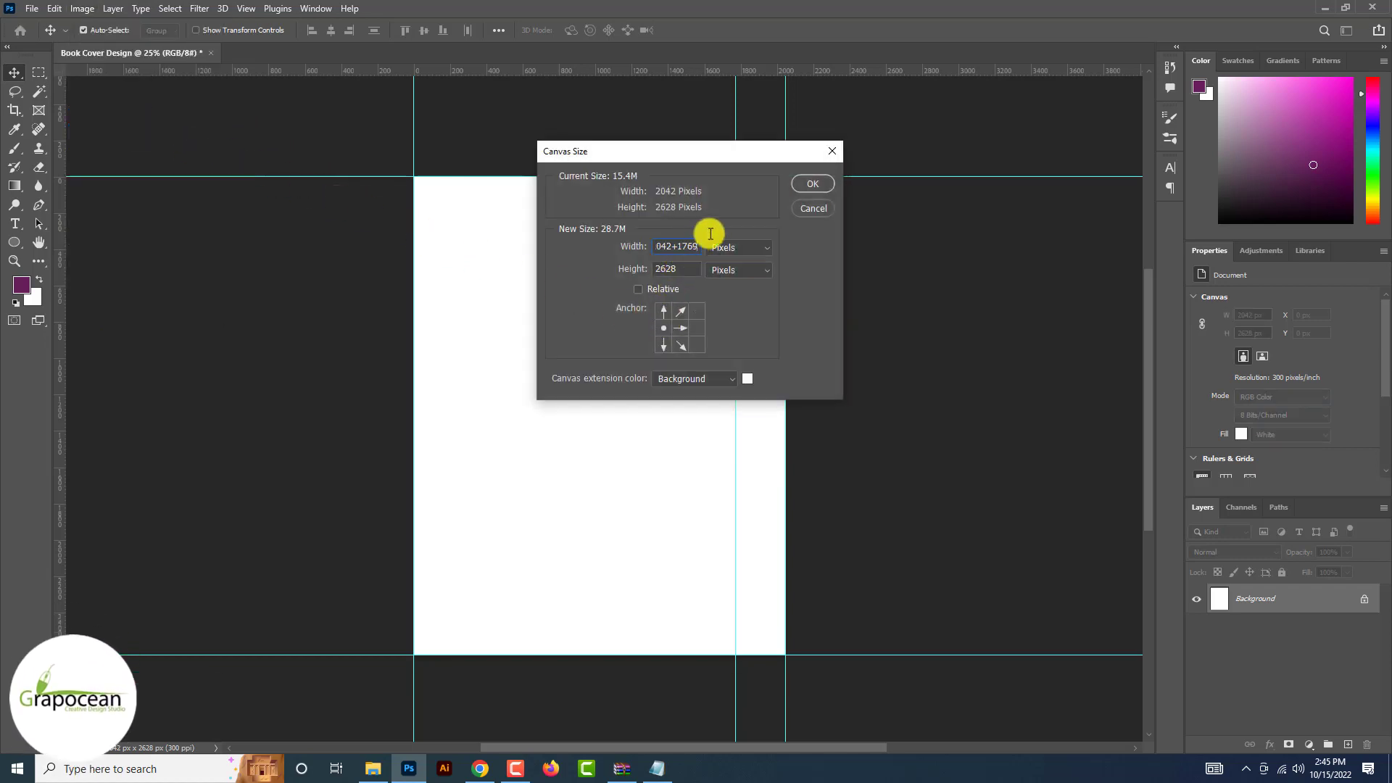
left_click(808, 184)
left_click_drag(60, 385, 1103, 482)
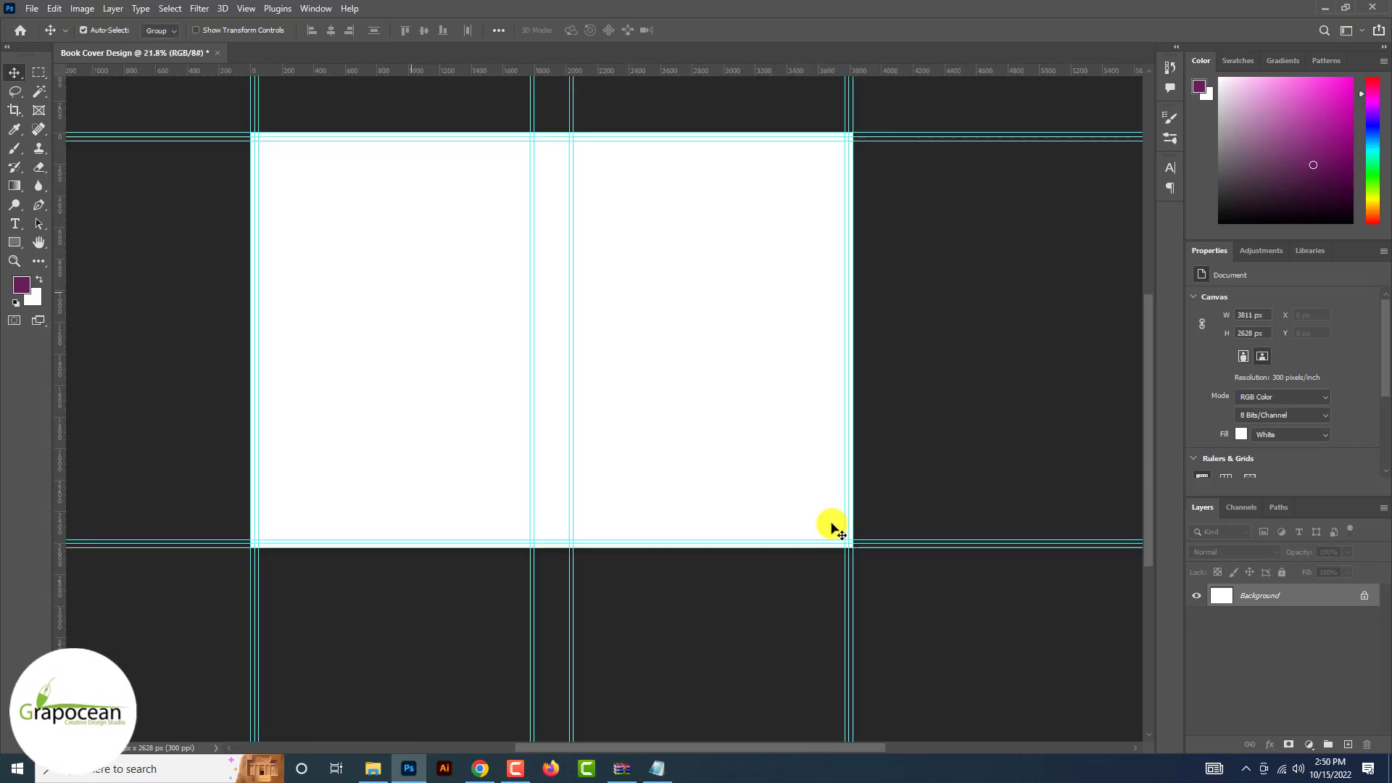
Step: Open the images pexels-pixabay-235985 and pexels-priya-karkare-3643592 together from the Downloads folder
left_click(32, 8)
left_click(46, 37)
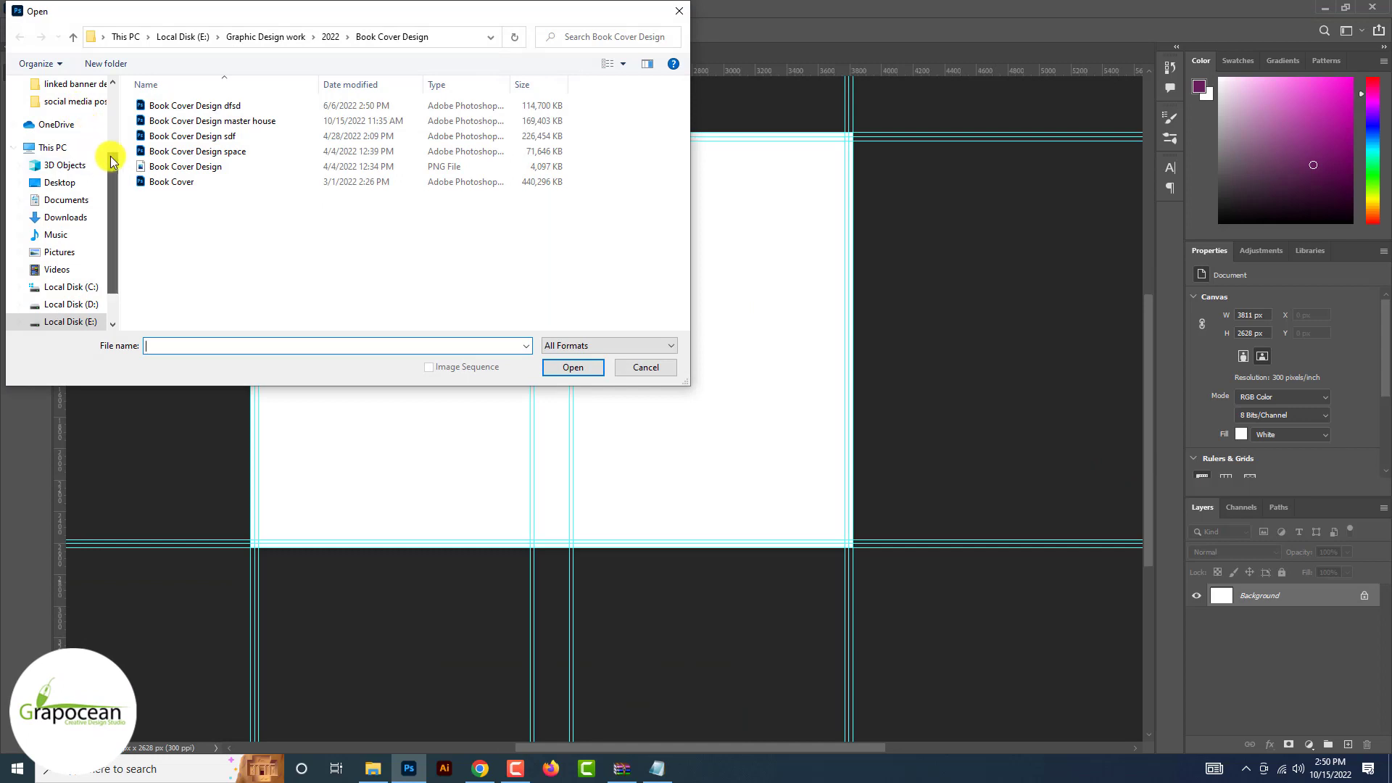
scroll(112, 161, "up", 5)
left_click(62, 131)
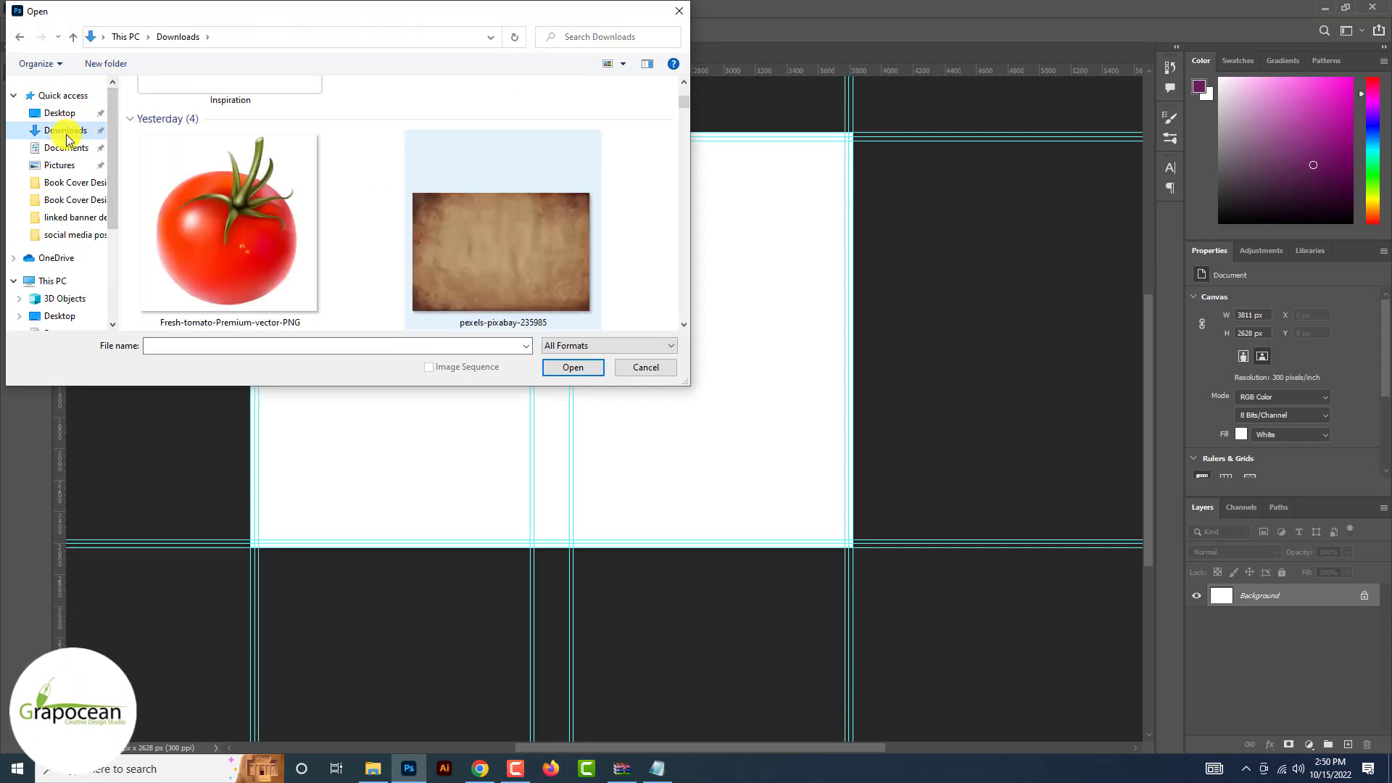
scroll(146, 198, "down", 4)
left_click(217, 264)
left_click(544, 118, "ctrl")
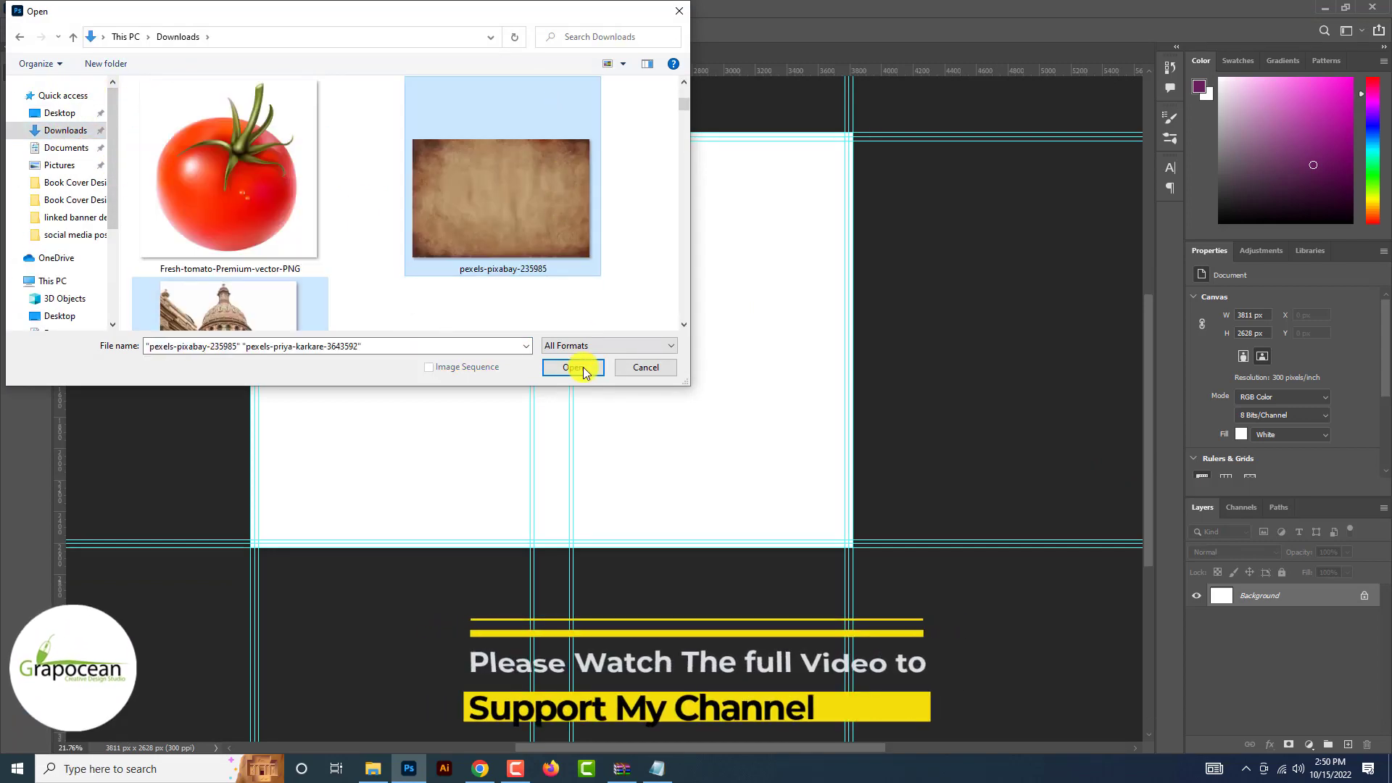
left_click(573, 368)
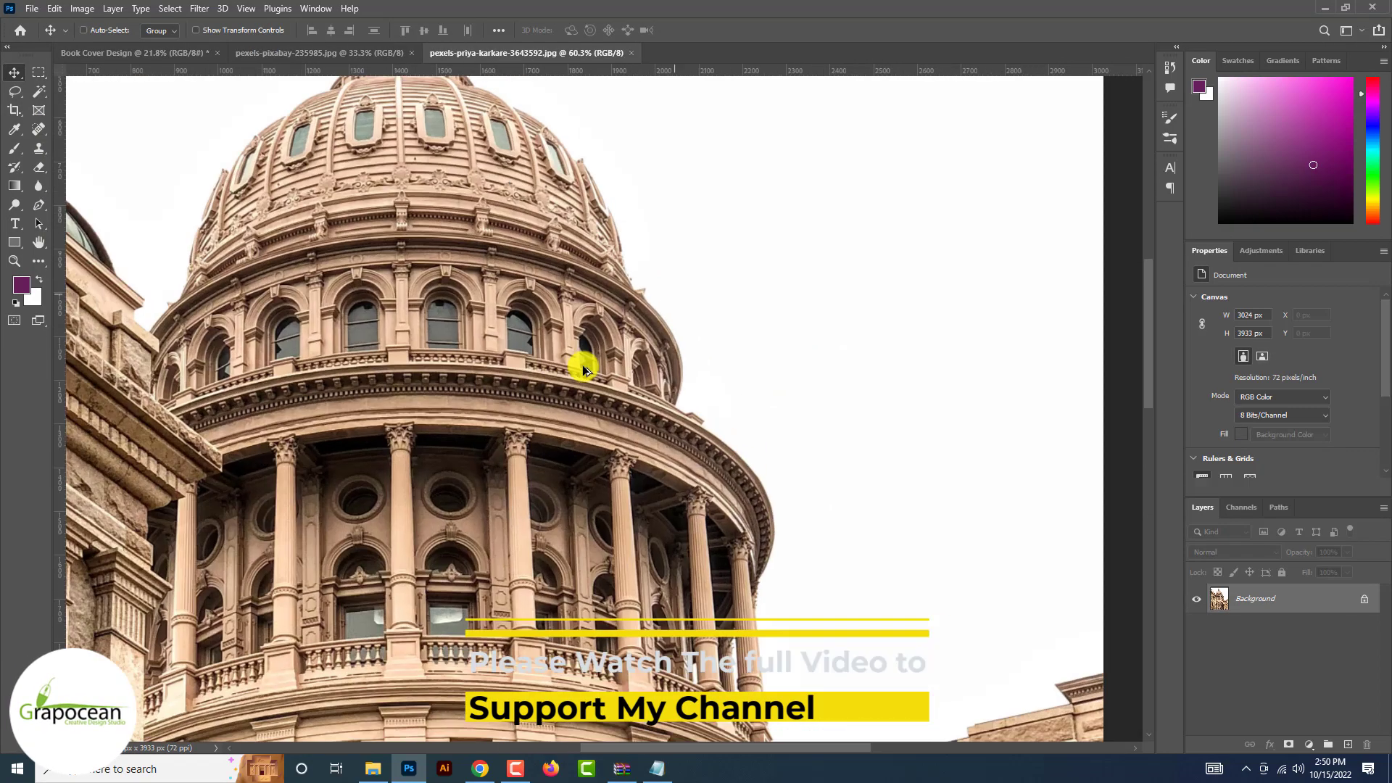
Step: Select the white sky of the domed building photo with the Magic Wand, delete it and clear the selection
scroll(583, 369, "down", 5)
left_click(39, 91)
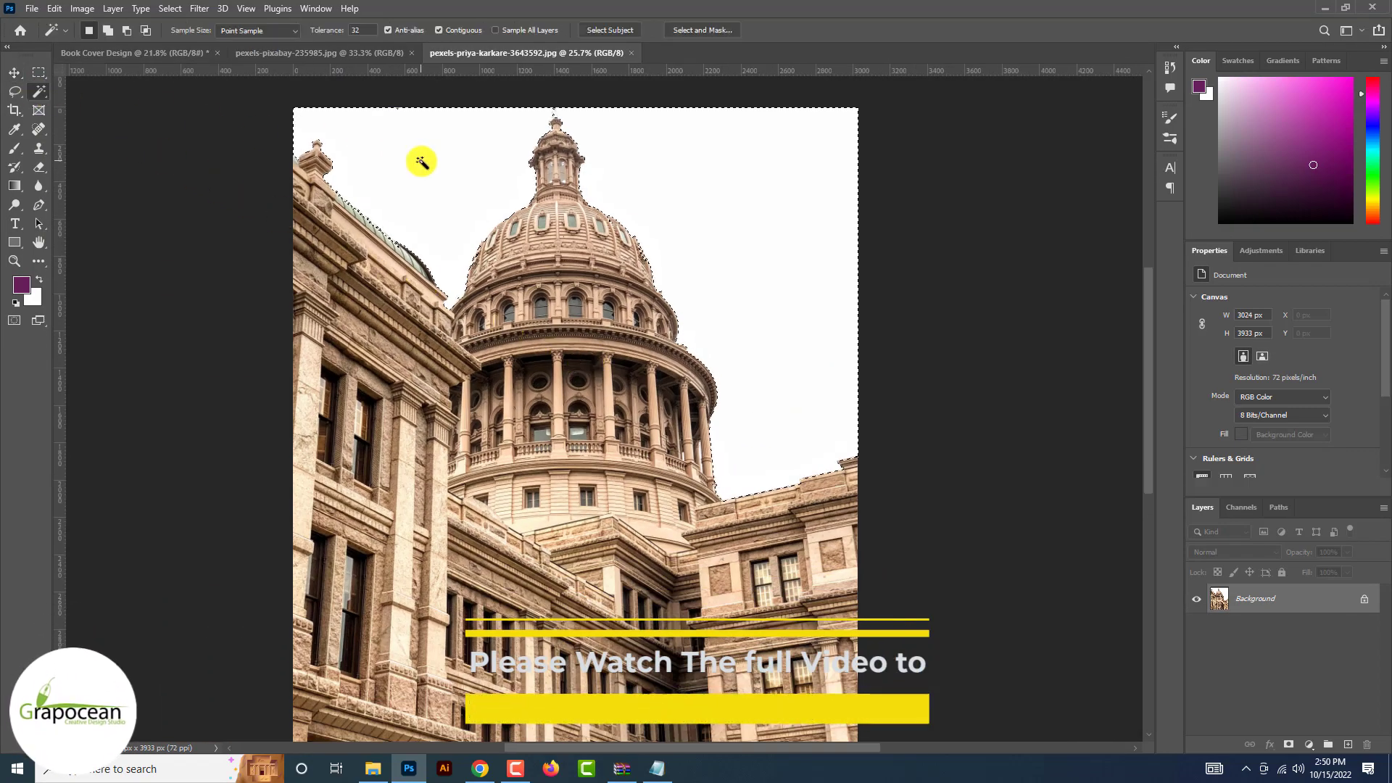
left_click(420, 164)
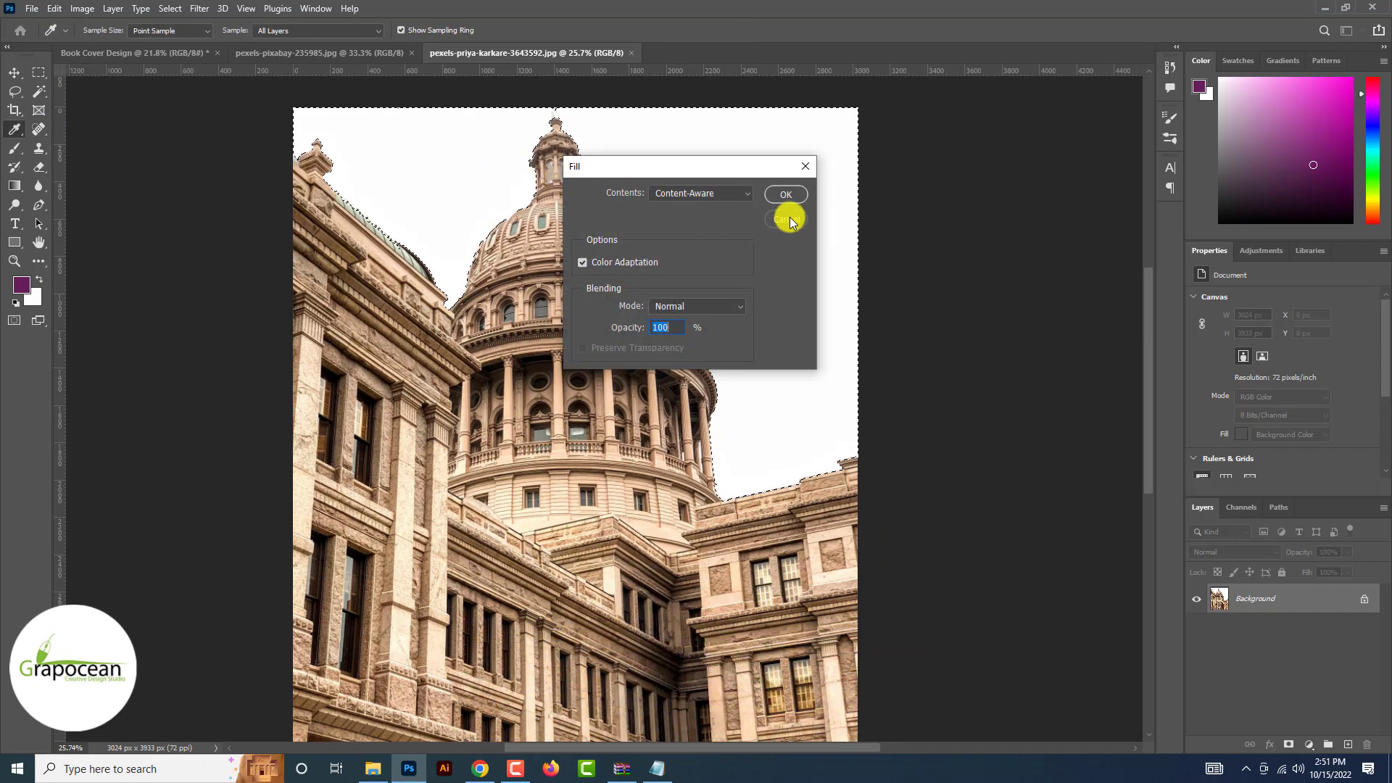
left_click(789, 211)
key("Delete")
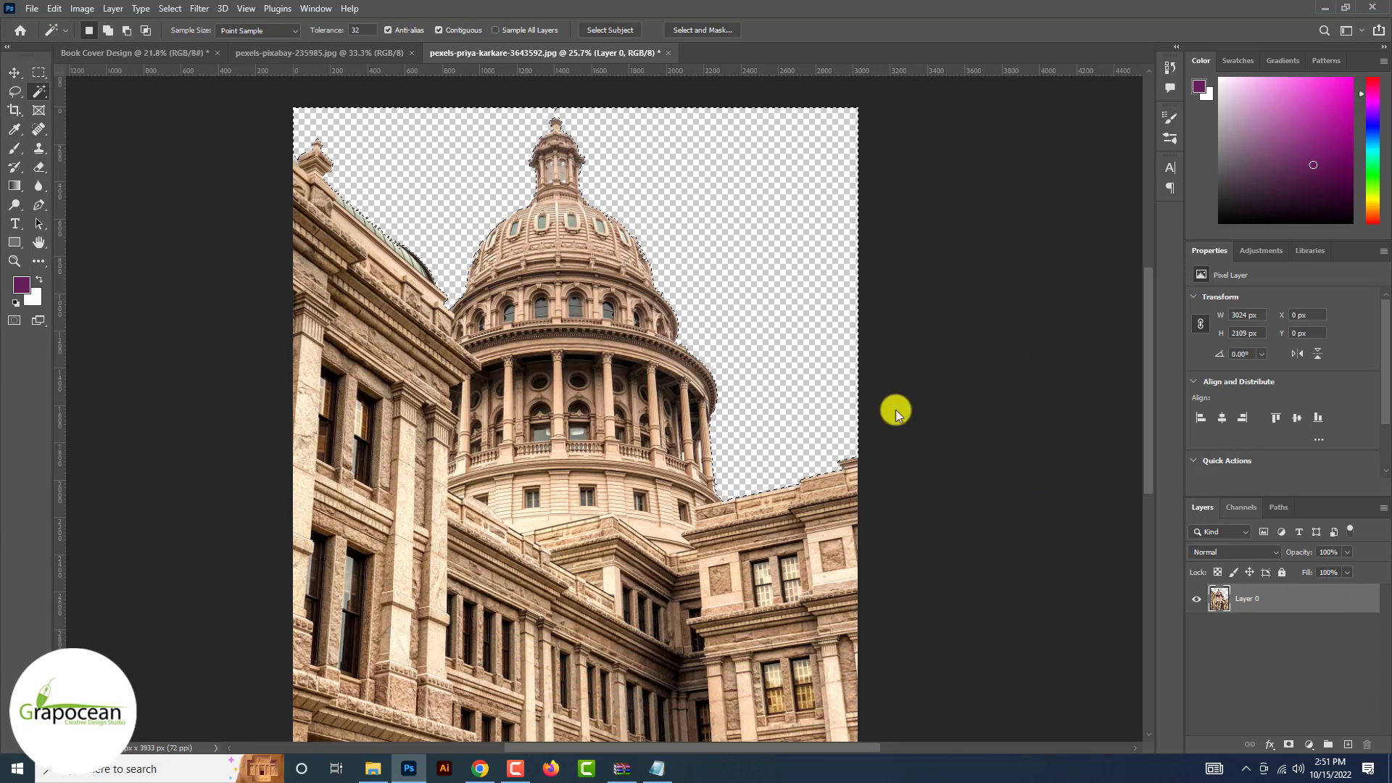
left_click(40, 75)
left_click(167, 287)
left_click(16, 73)
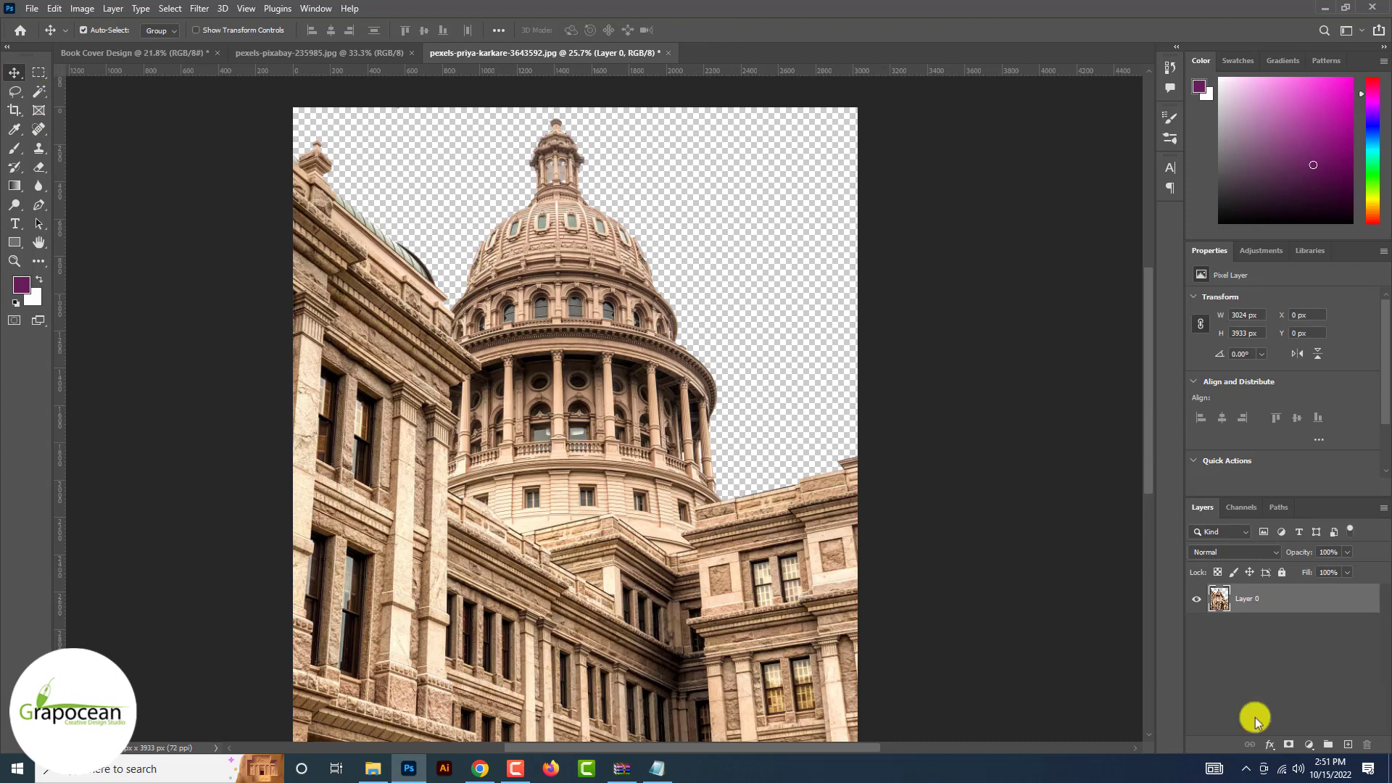
Step: Add a Threshold adjustment layer above the building and tune its level for black-and-white detail in the columns and dome
left_click(1310, 745)
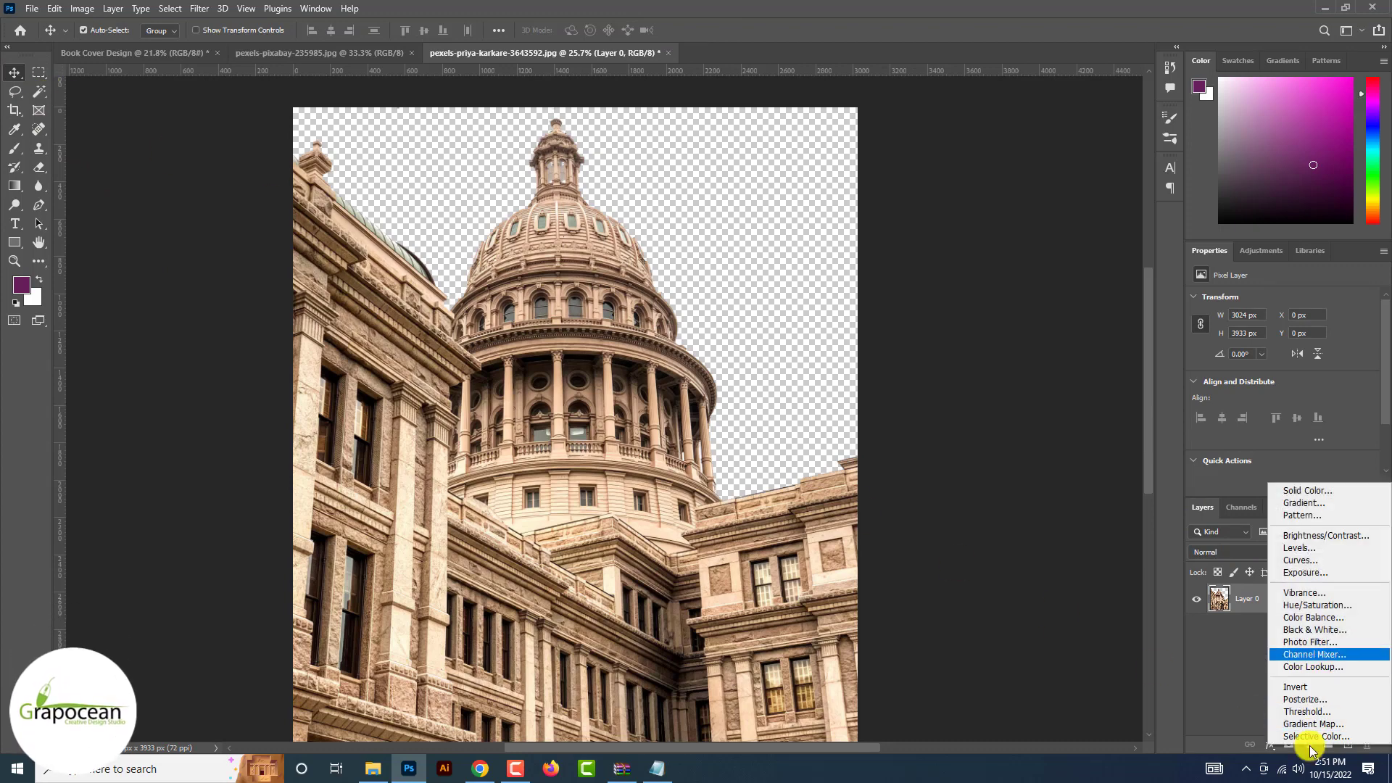
left_click(1327, 714)
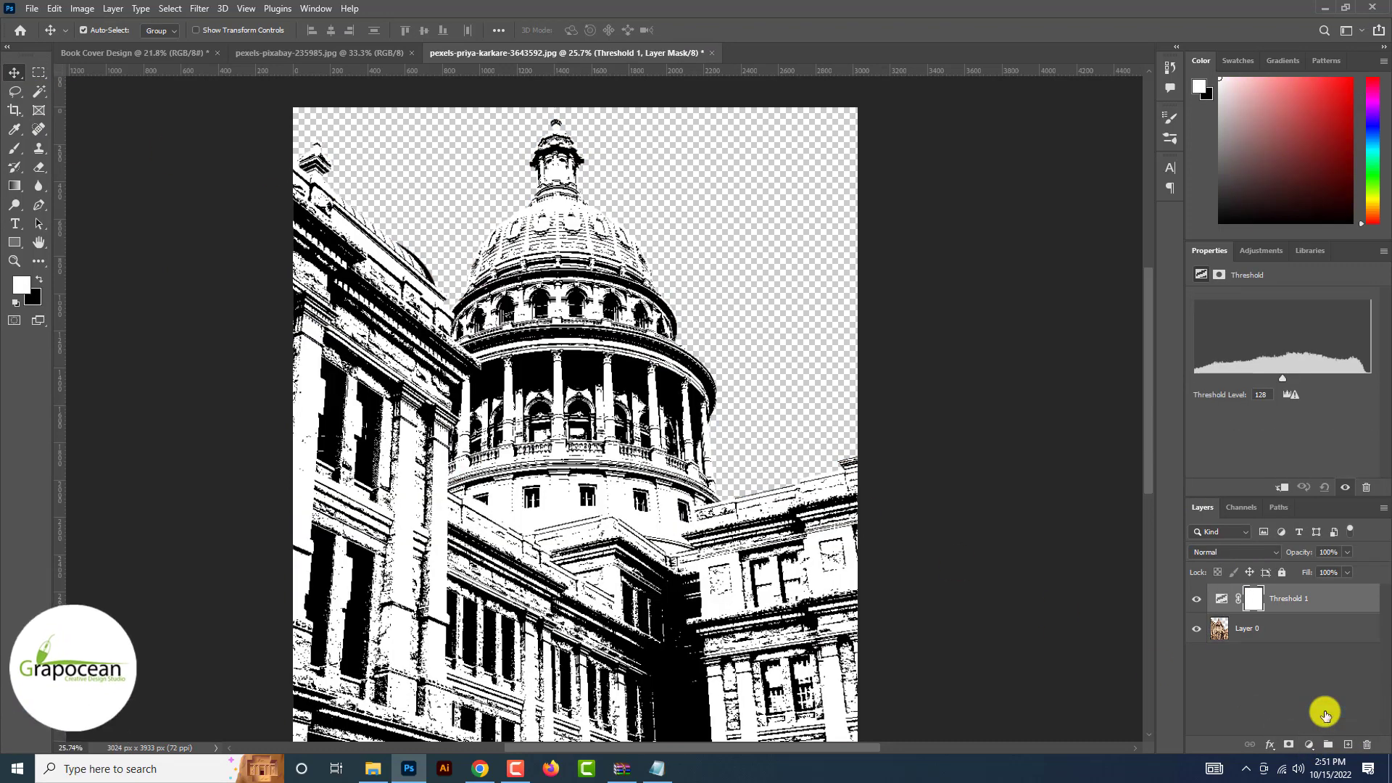
left_click_drag(1283, 379, 1265, 403)
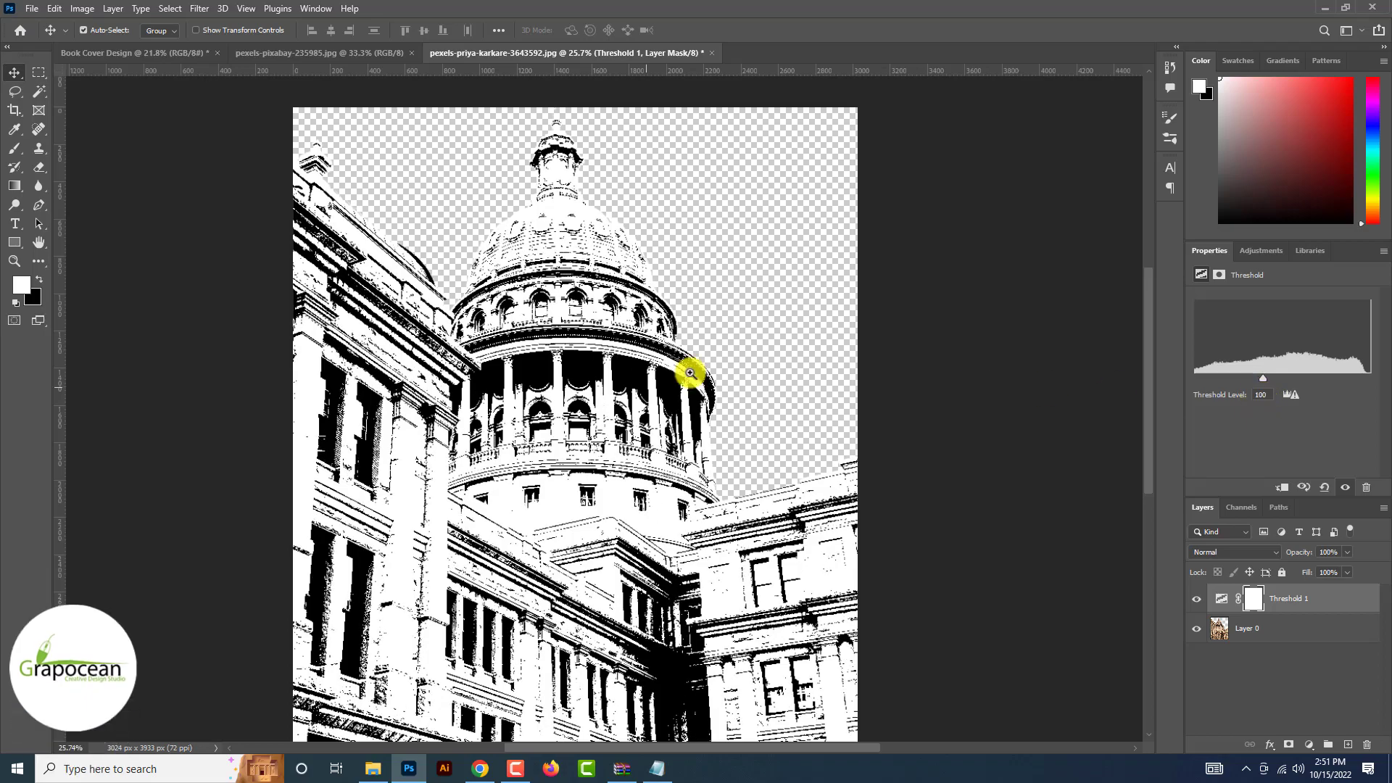
left_click_drag(690, 372, 602, 459)
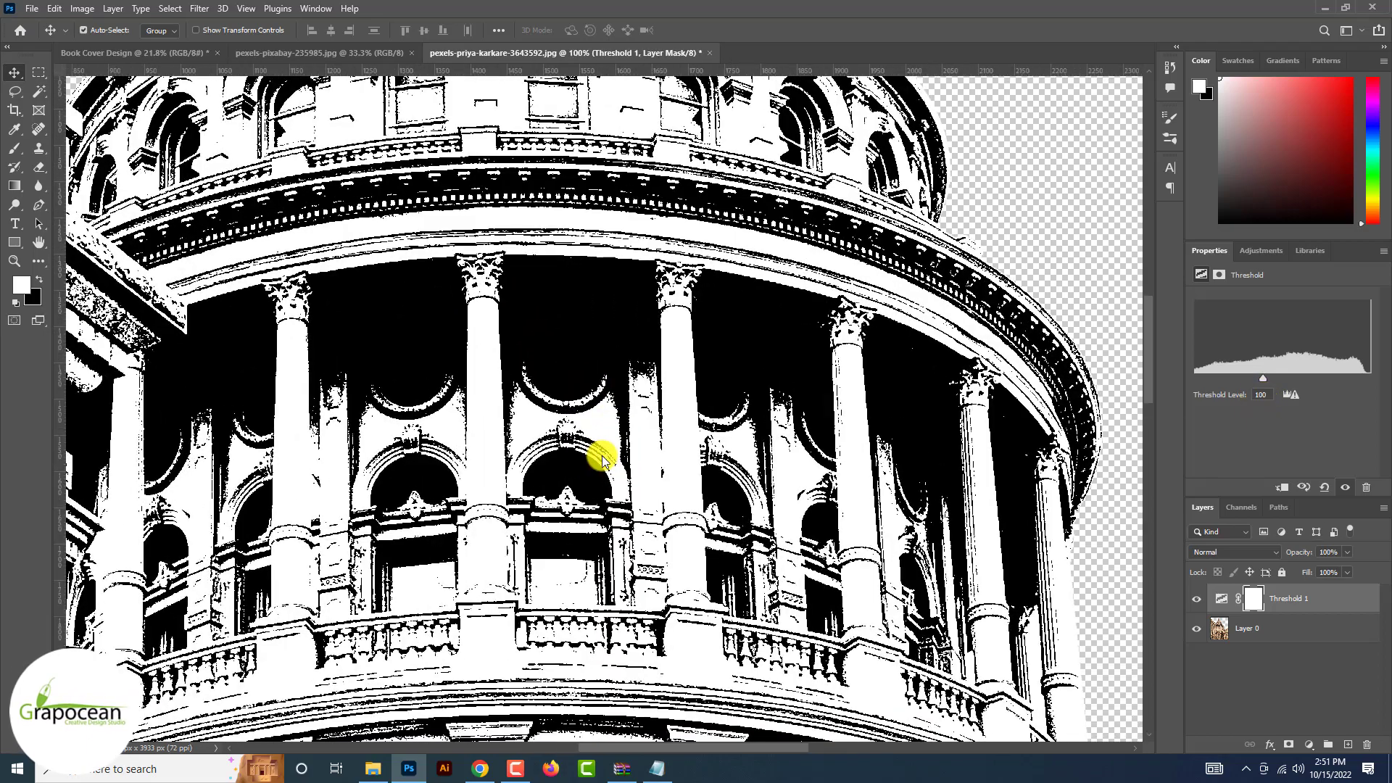
left_click_drag(1264, 381, 1293, 395)
key("ctrl+0")
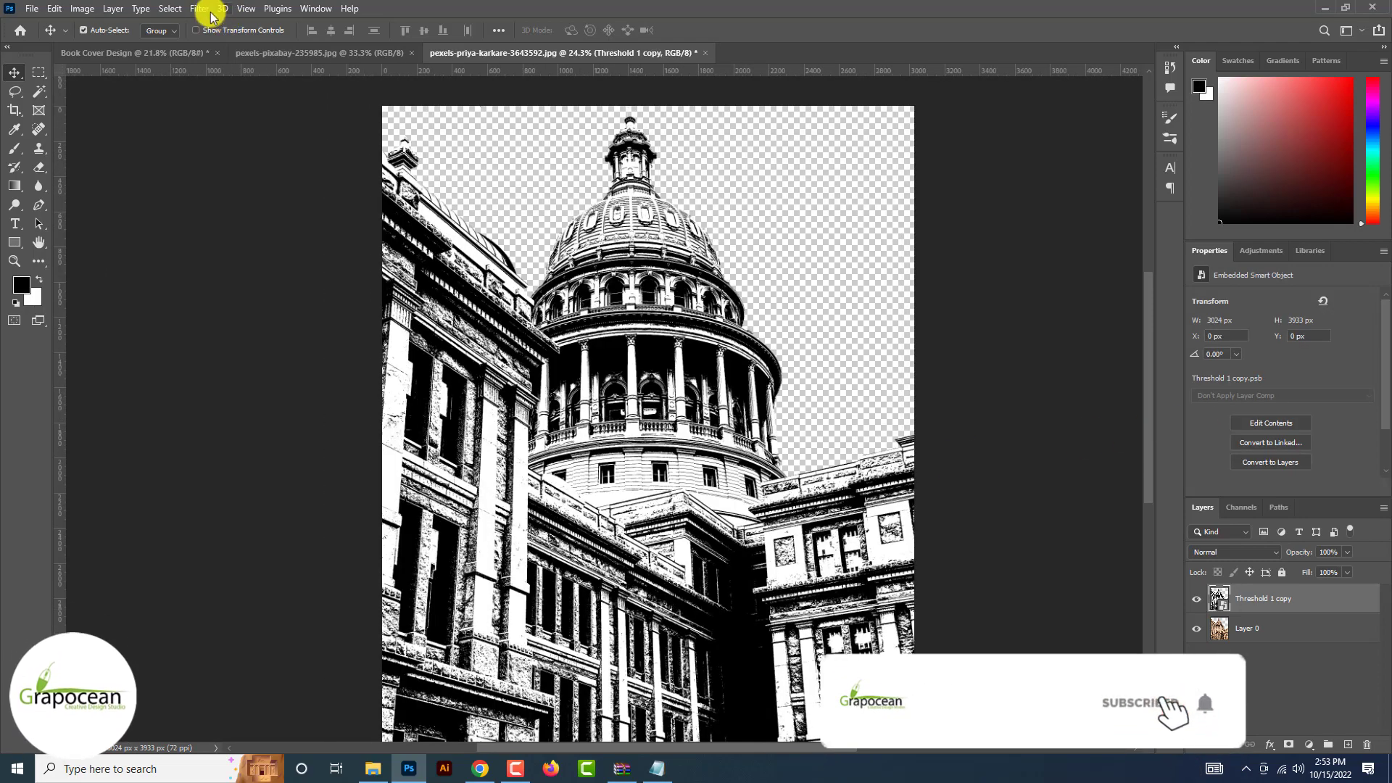
Step: Open the Filter Gallery for the thresholded building smart object and expand its Distort and Sketch filters
left_click(204, 10)
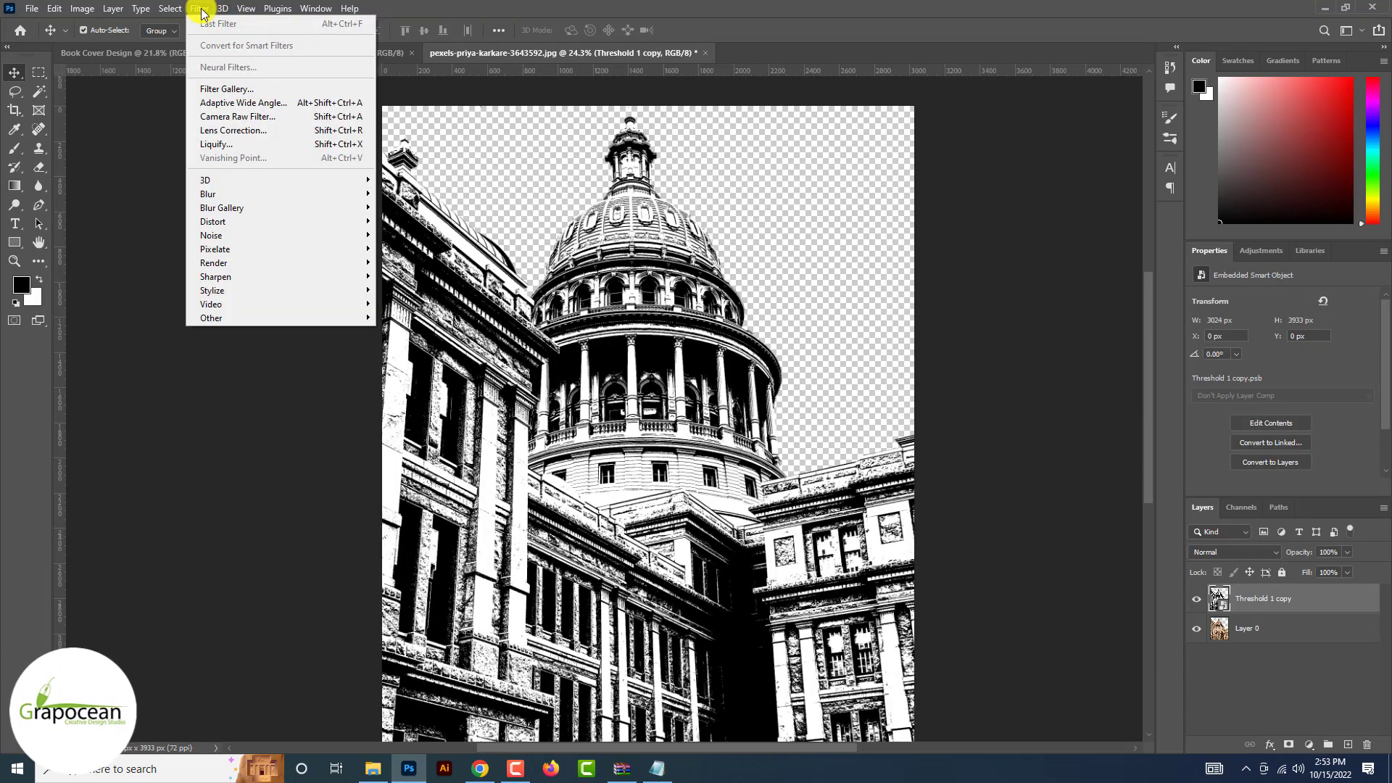
left_click(248, 89)
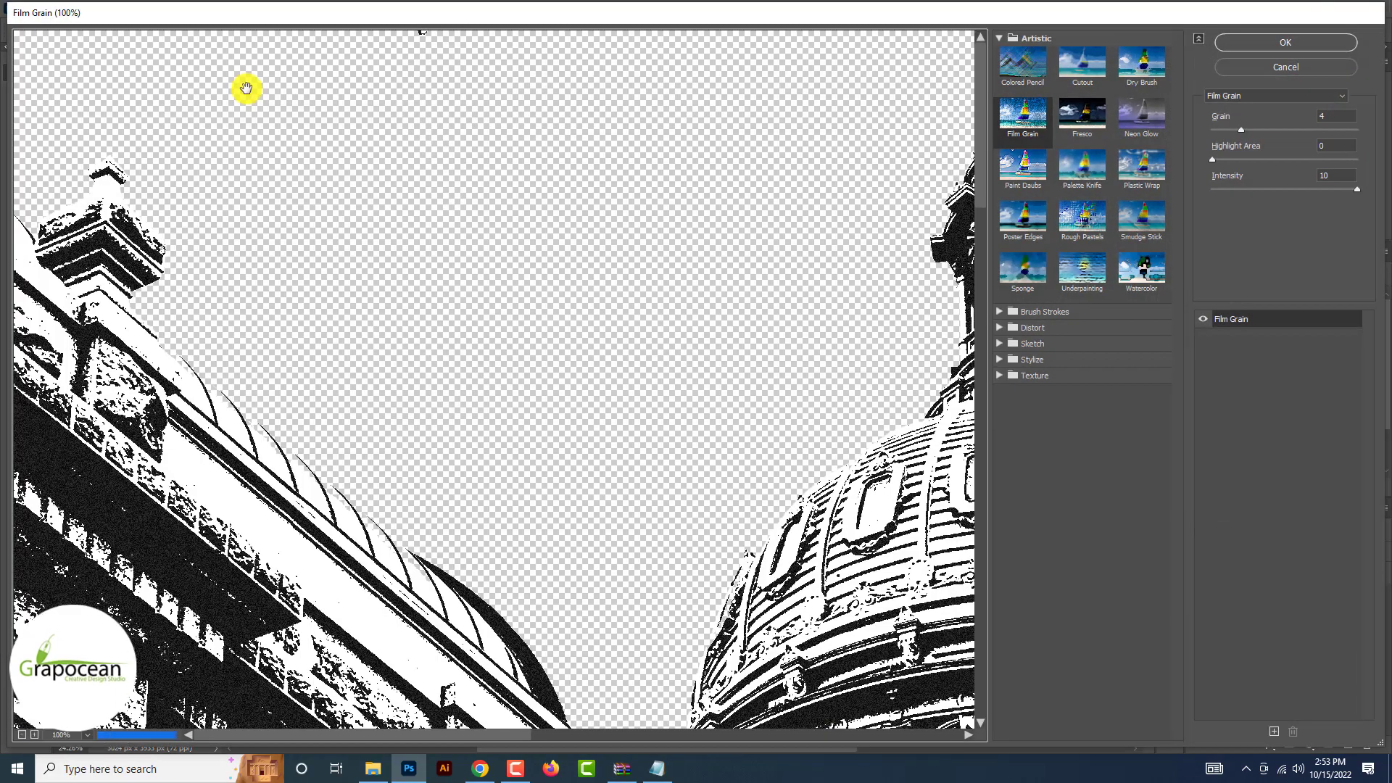
left_click(1000, 328)
left_click(1000, 396)
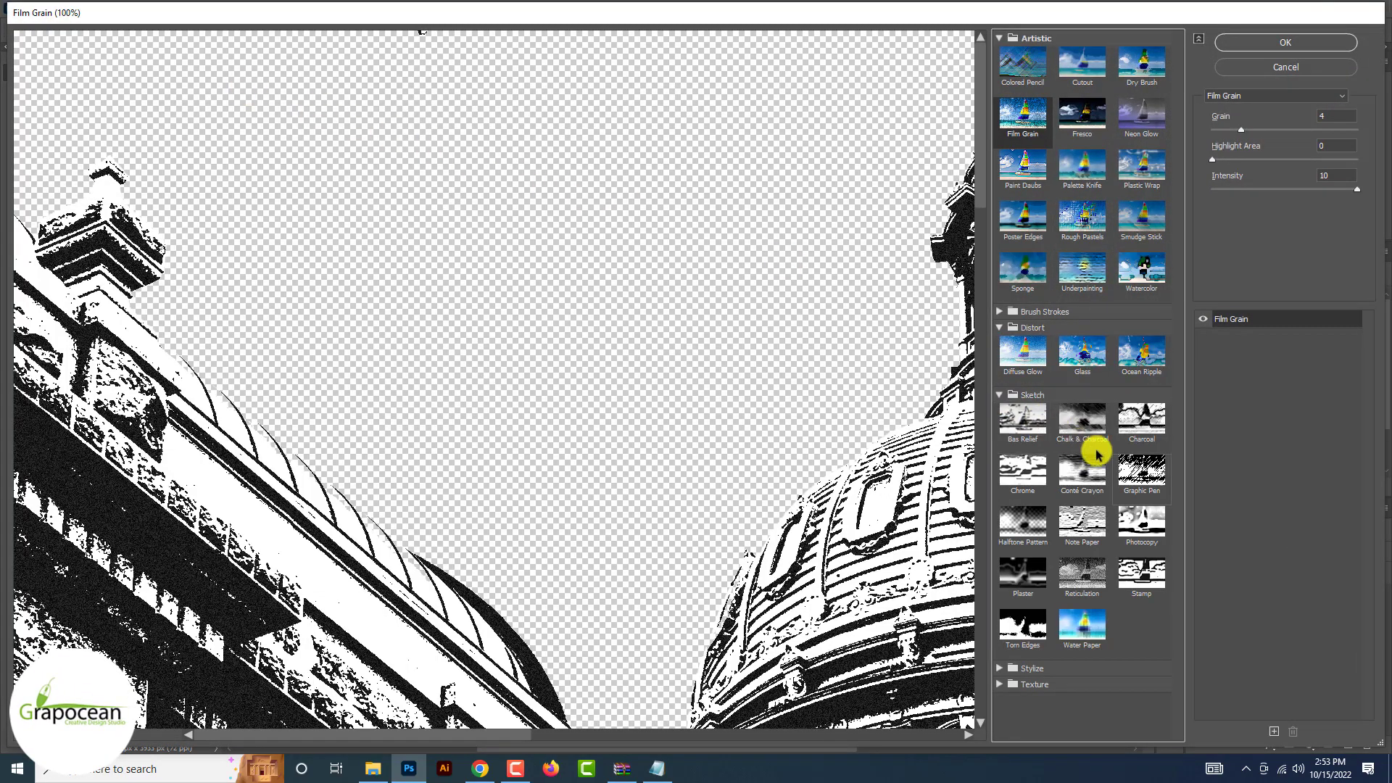
Step: Try the Graphic Pen sketch filter on the building with a light/dark balance of 86
left_click(1140, 473)
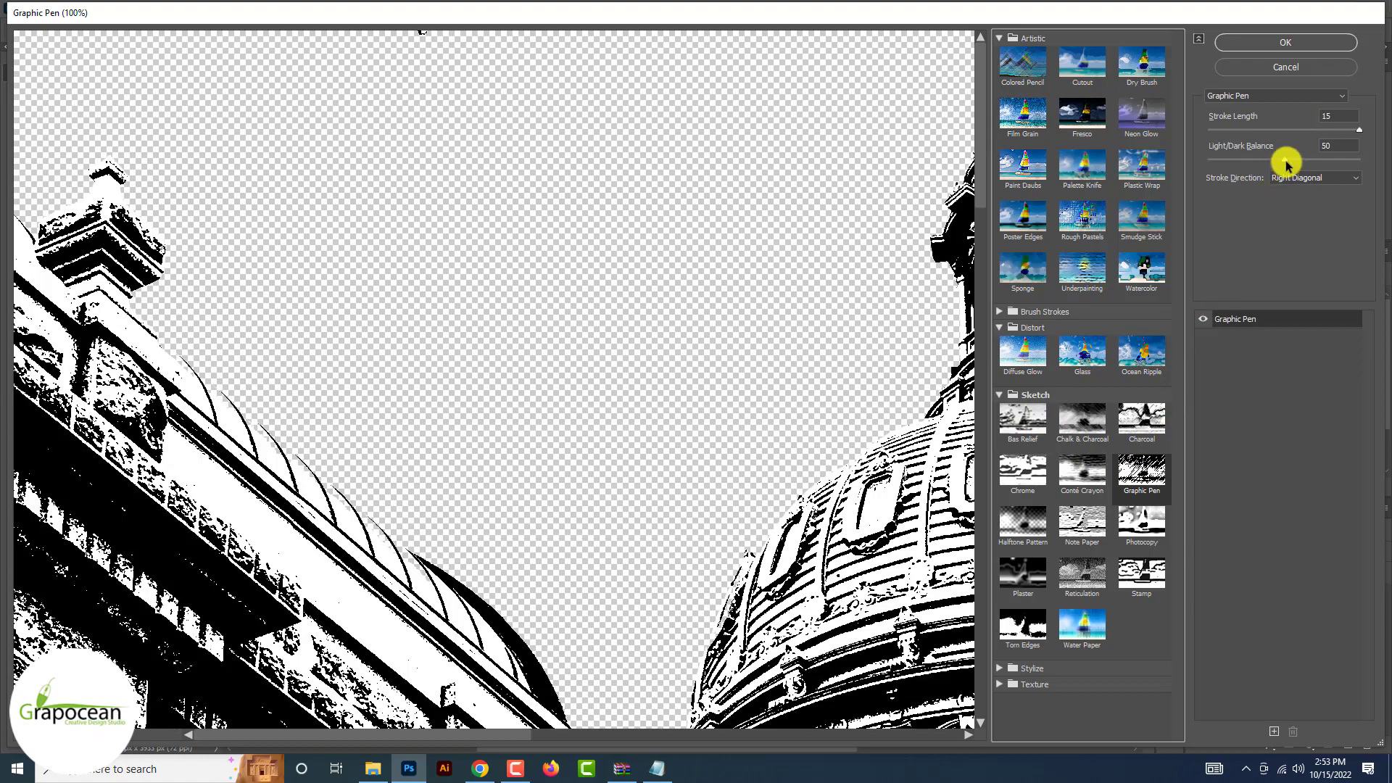
left_click_drag(863, 534, 500, 178)
left_click_drag(693, 537, 496, 341)
left_click(581, 428, "ctrl")
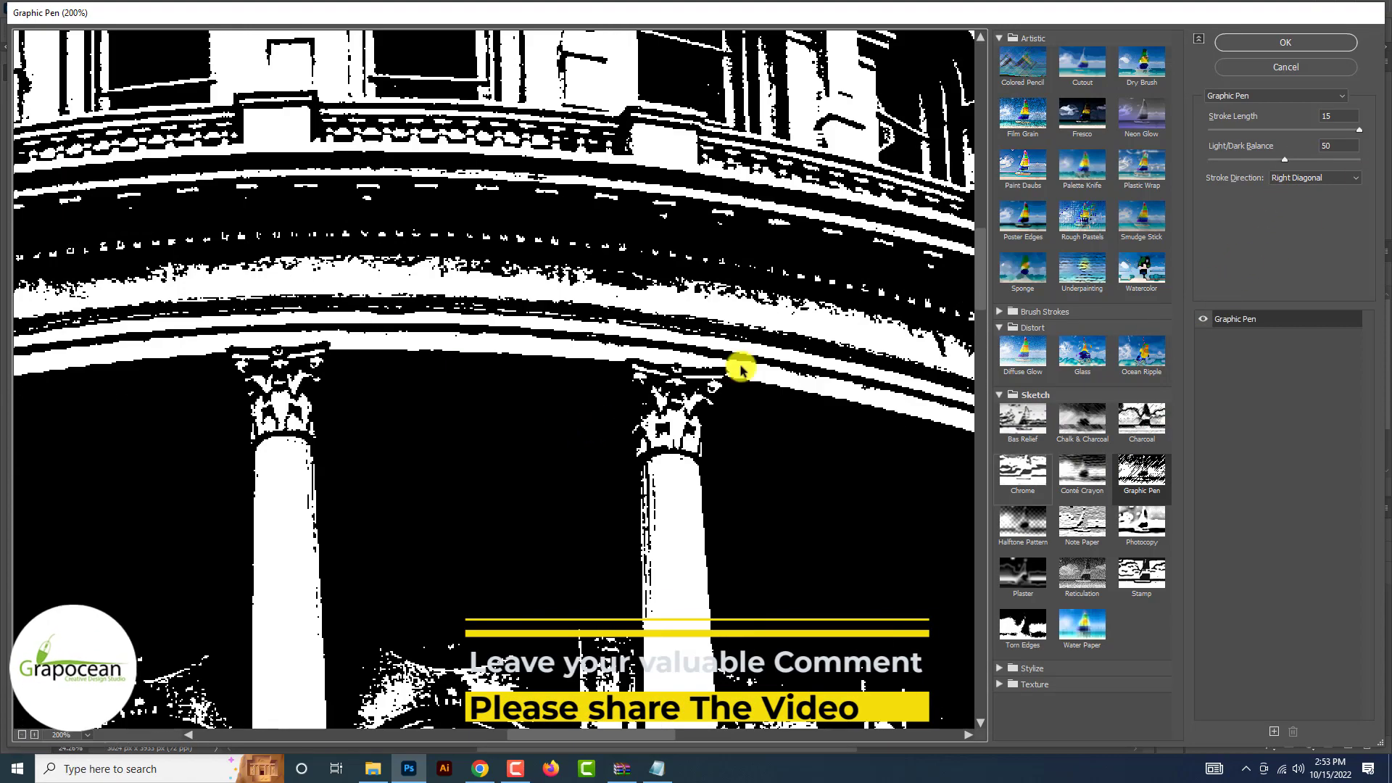
left_click_drag(1283, 161, 1338, 164)
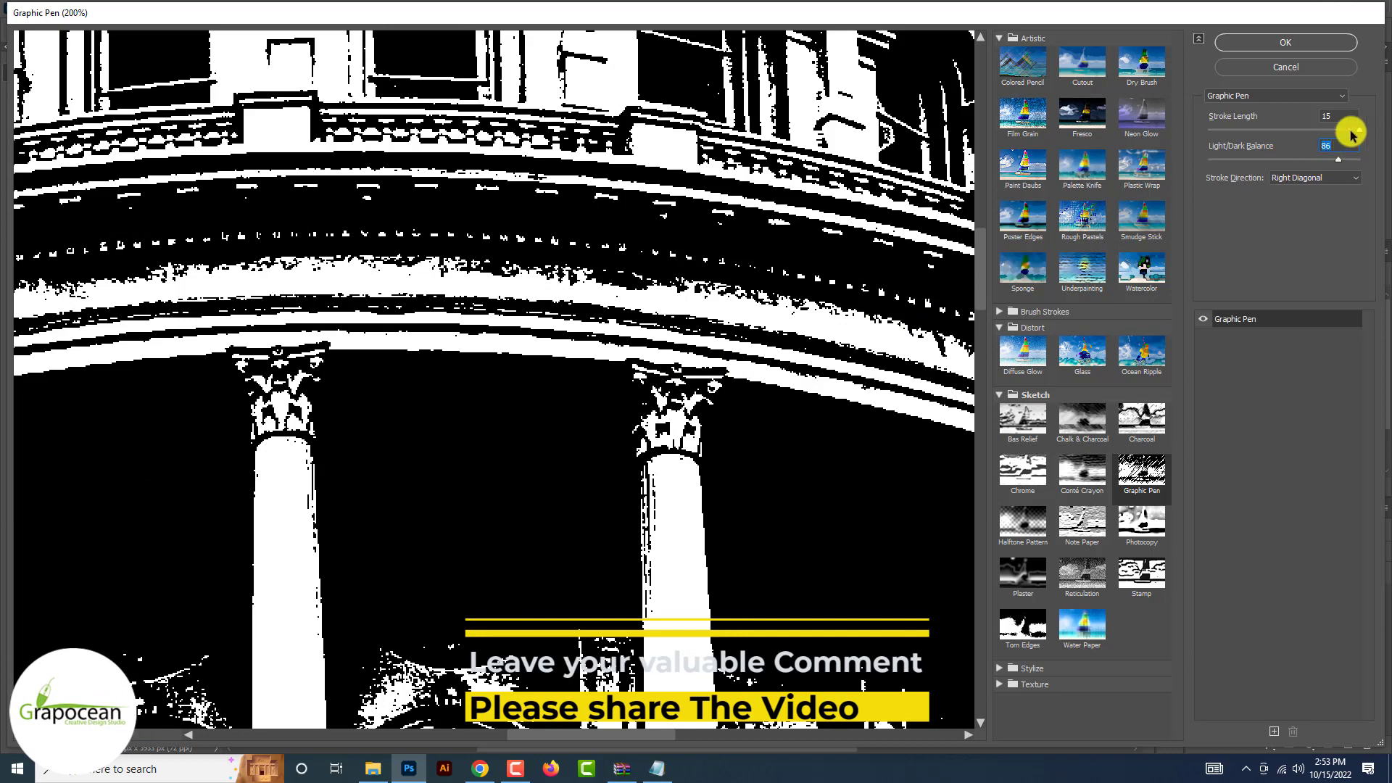
Step: Apply the Film Grain filter with grain 5, highlight area 0 and intensity 10 to the thresholded building
left_click(1023, 116)
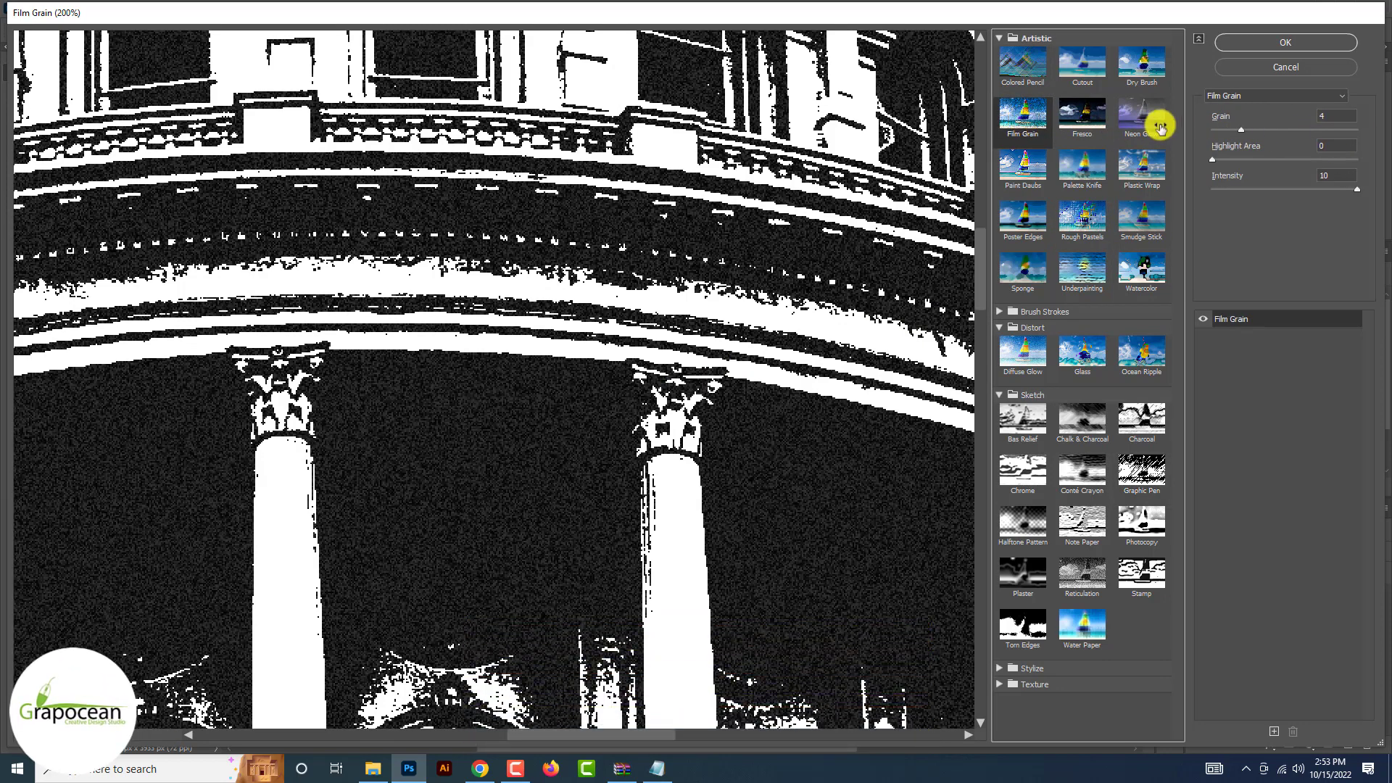
mouse_move(1242, 129)
left_mouse_down()
mouse_move(1341, 137)
mouse_move(1234, 137)
mouse_move(1254, 146)
left_mouse_up()
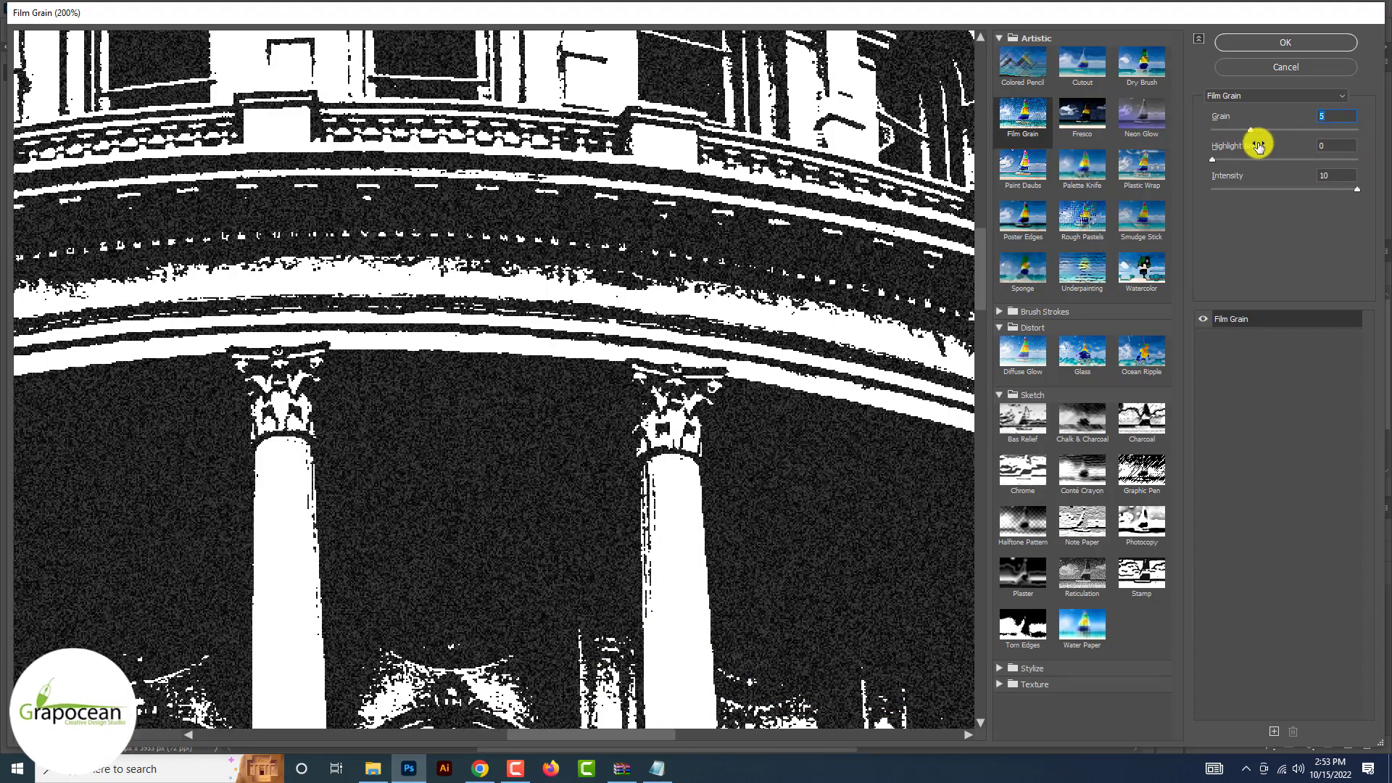
left_click(1298, 42)
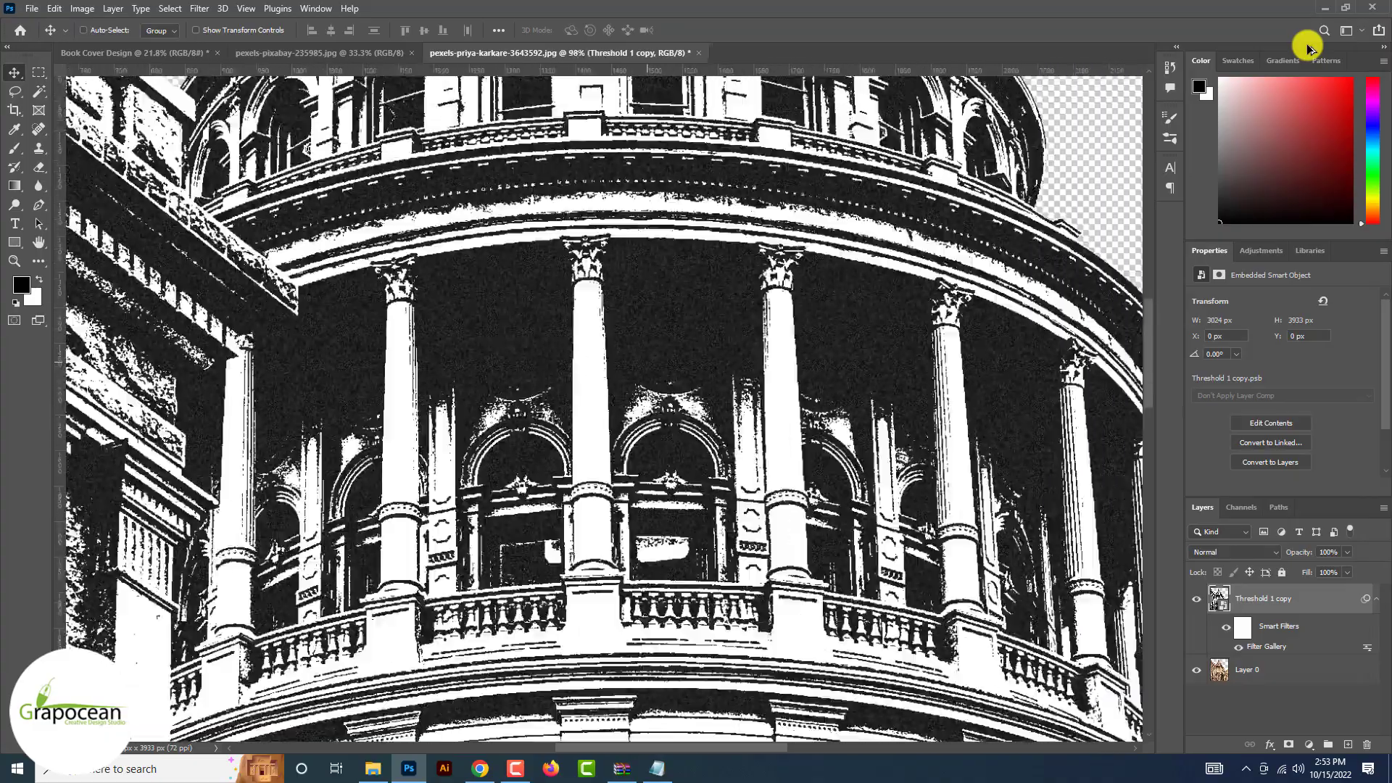
scroll(1072, 155, "down", 4)
scroll(608, 230, "up", 4)
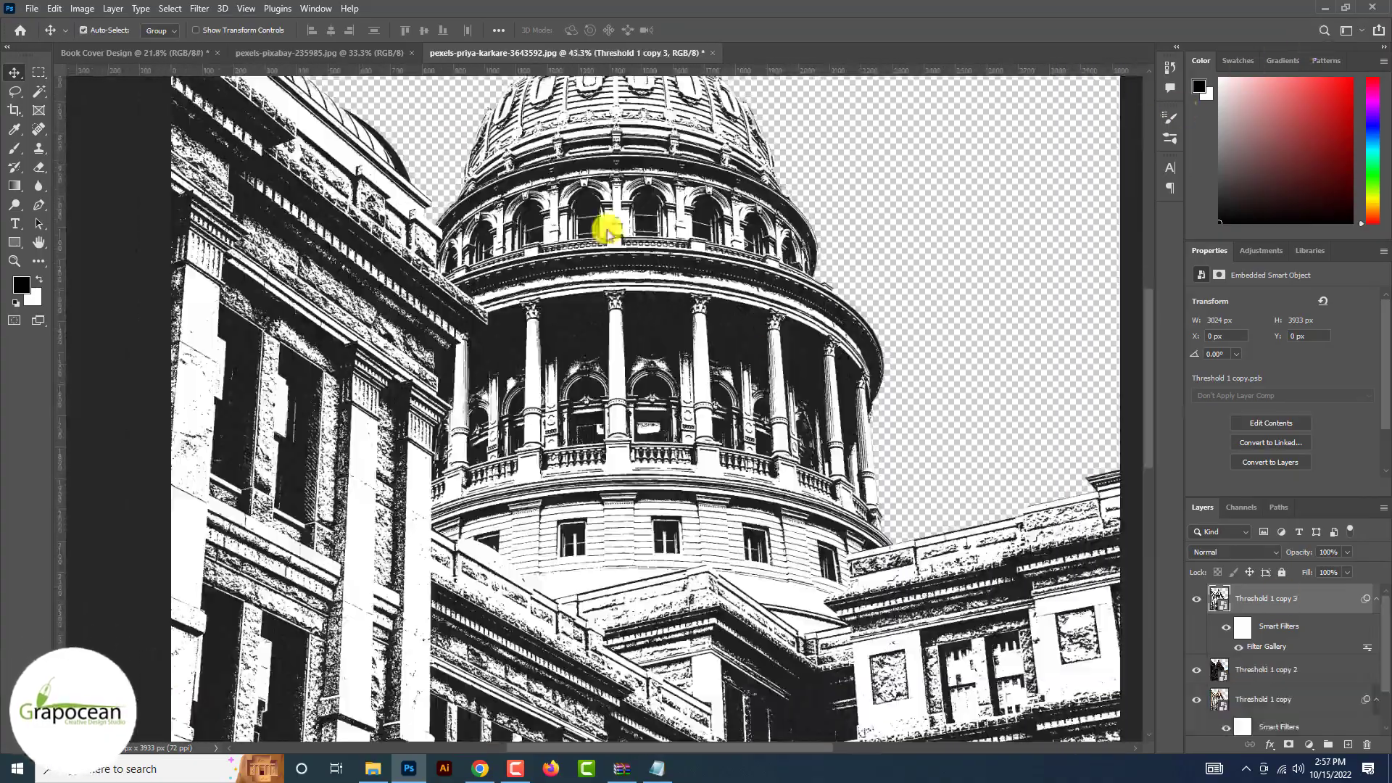
Step: Open the Filter Gallery for the Threshold 1 copy 3 layer and choose the Crosshatch brush stroke filter, comparing it with Spatter
left_click(199, 9)
left_click(239, 90)
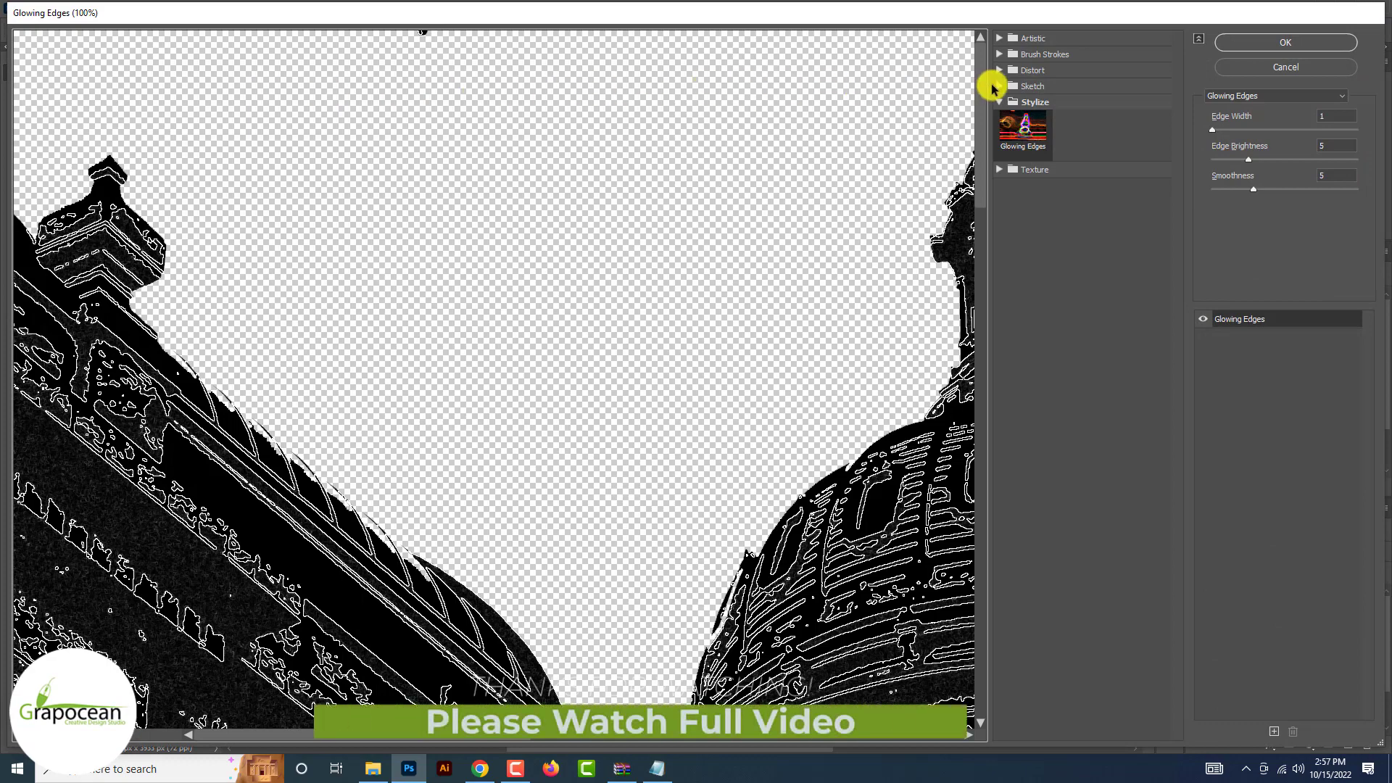
left_click(998, 86)
left_click(1001, 56)
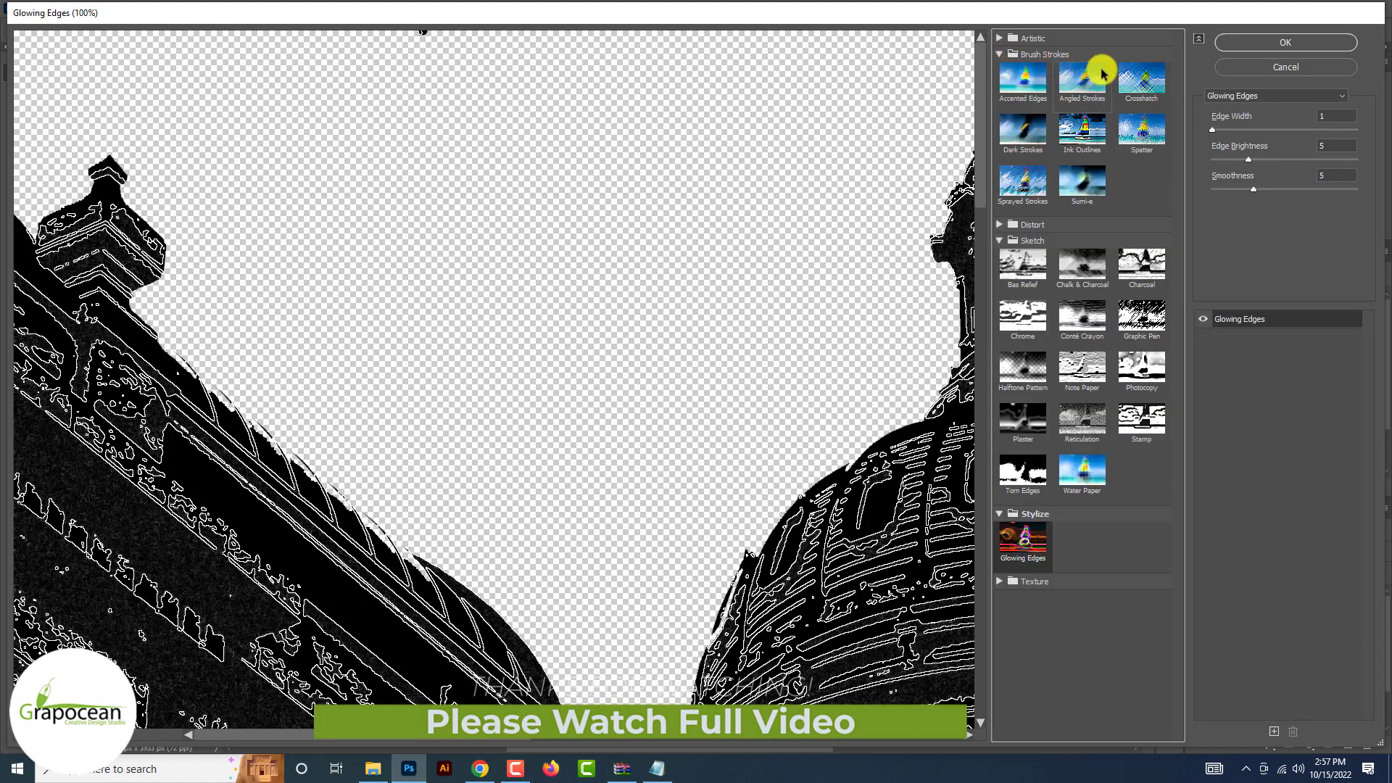
left_click(1137, 77)
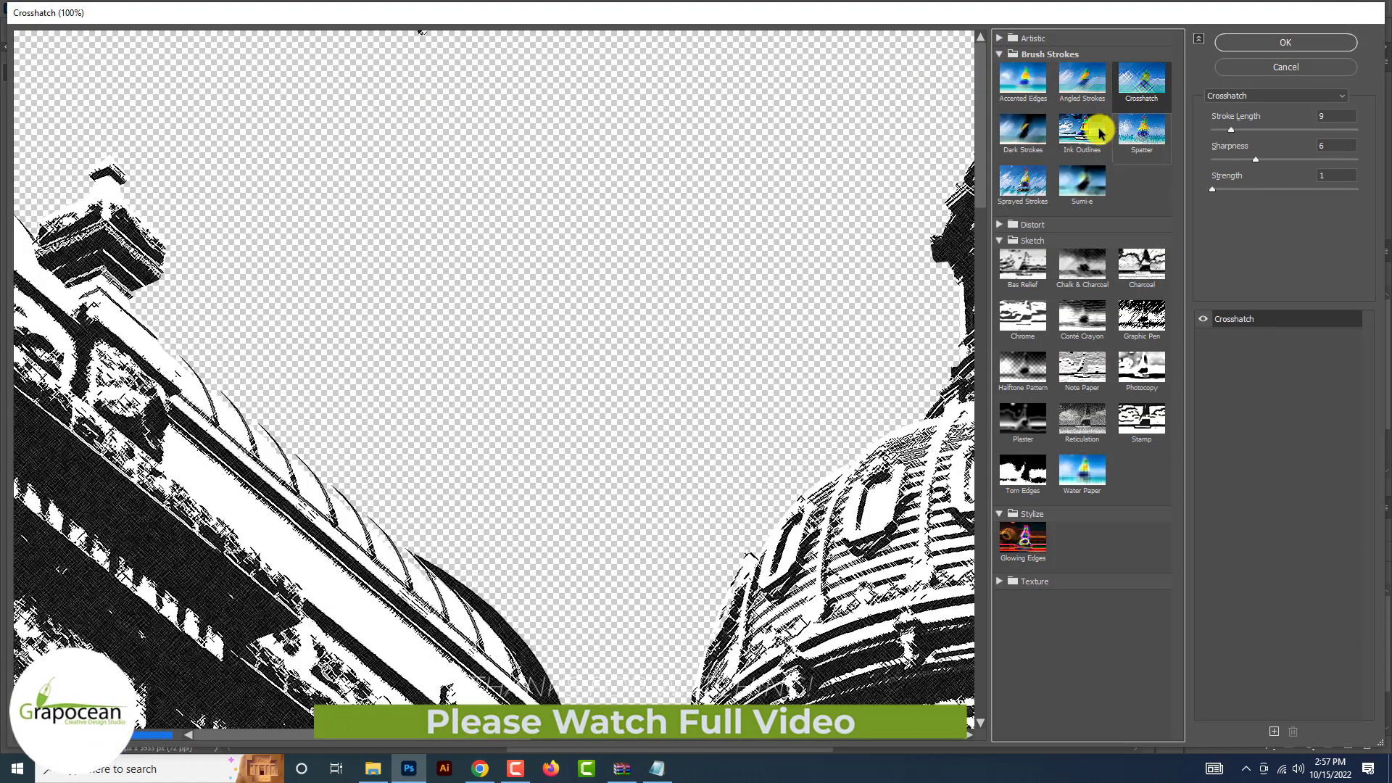
left_click(1141, 137)
left_click(1142, 83)
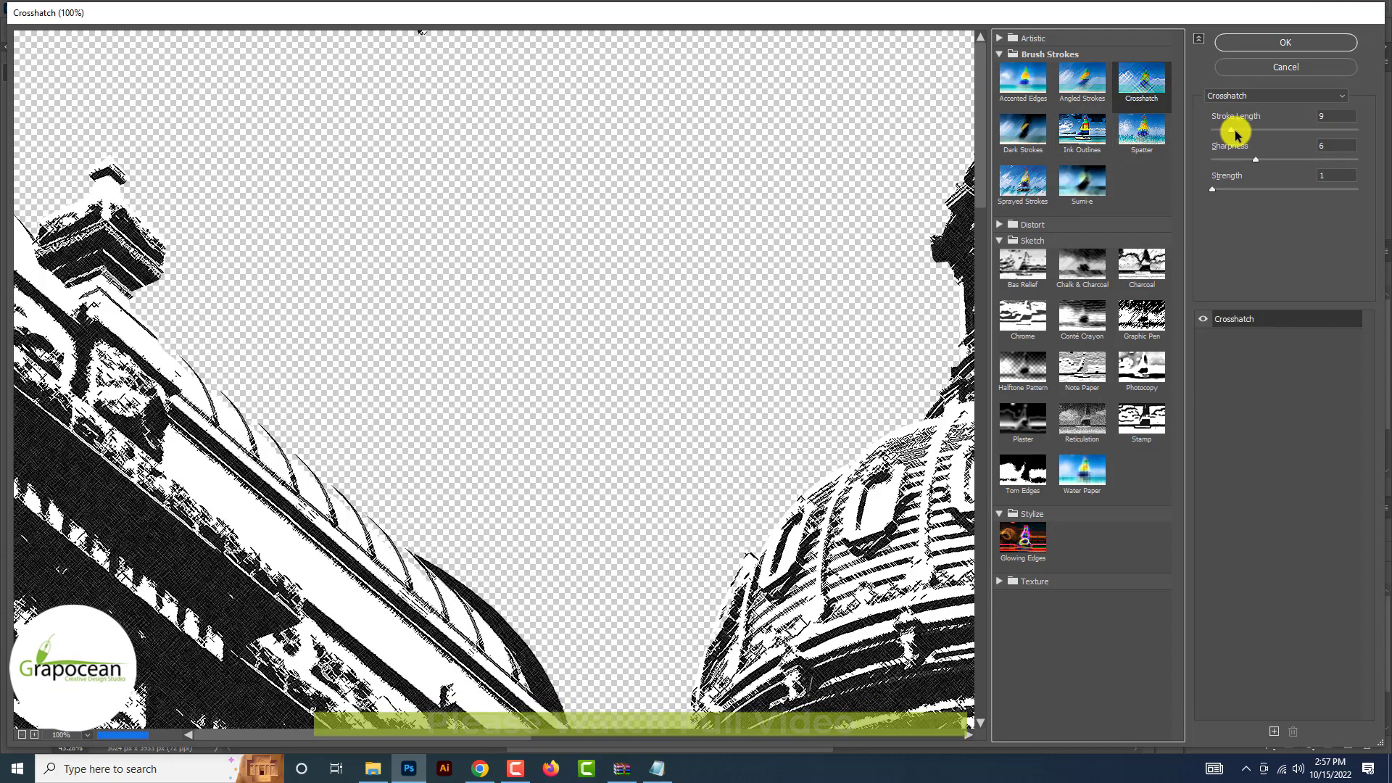
Step: Apply the Crosshatch filter to the building with stroke length 6, sharpness 6 and strength 2
left_click_drag(1236, 131, 1288, 143)
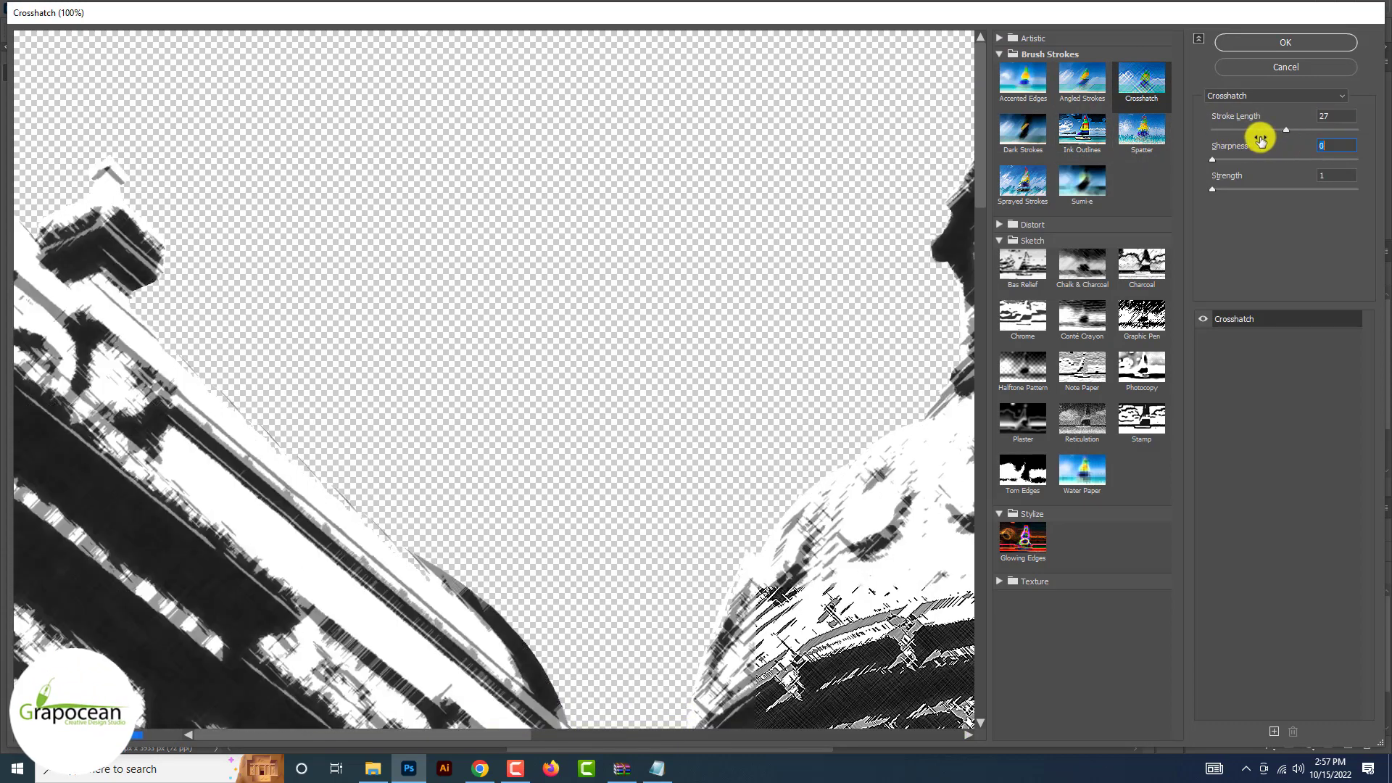
left_click(1224, 131)
left_click(1292, 160)
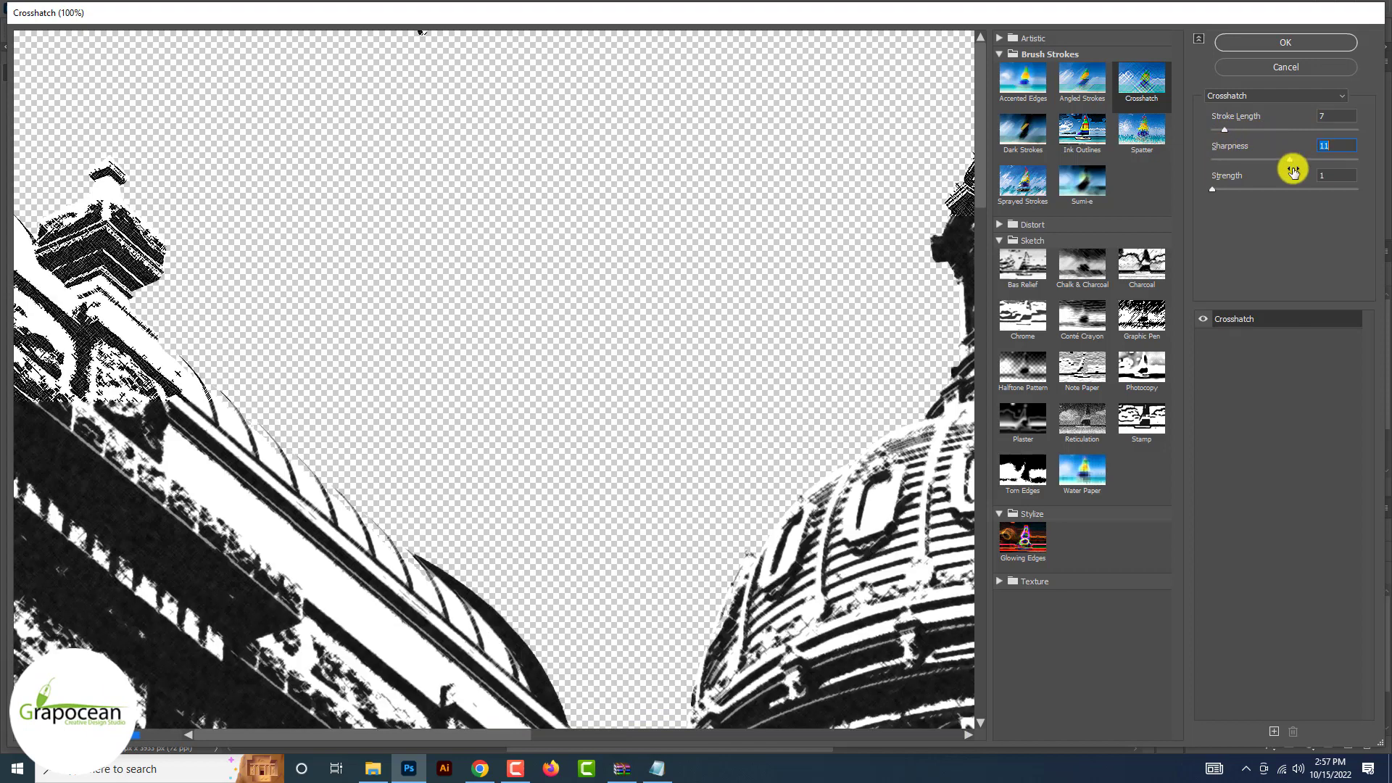
left_click_drag(1293, 172, 1307, 172)
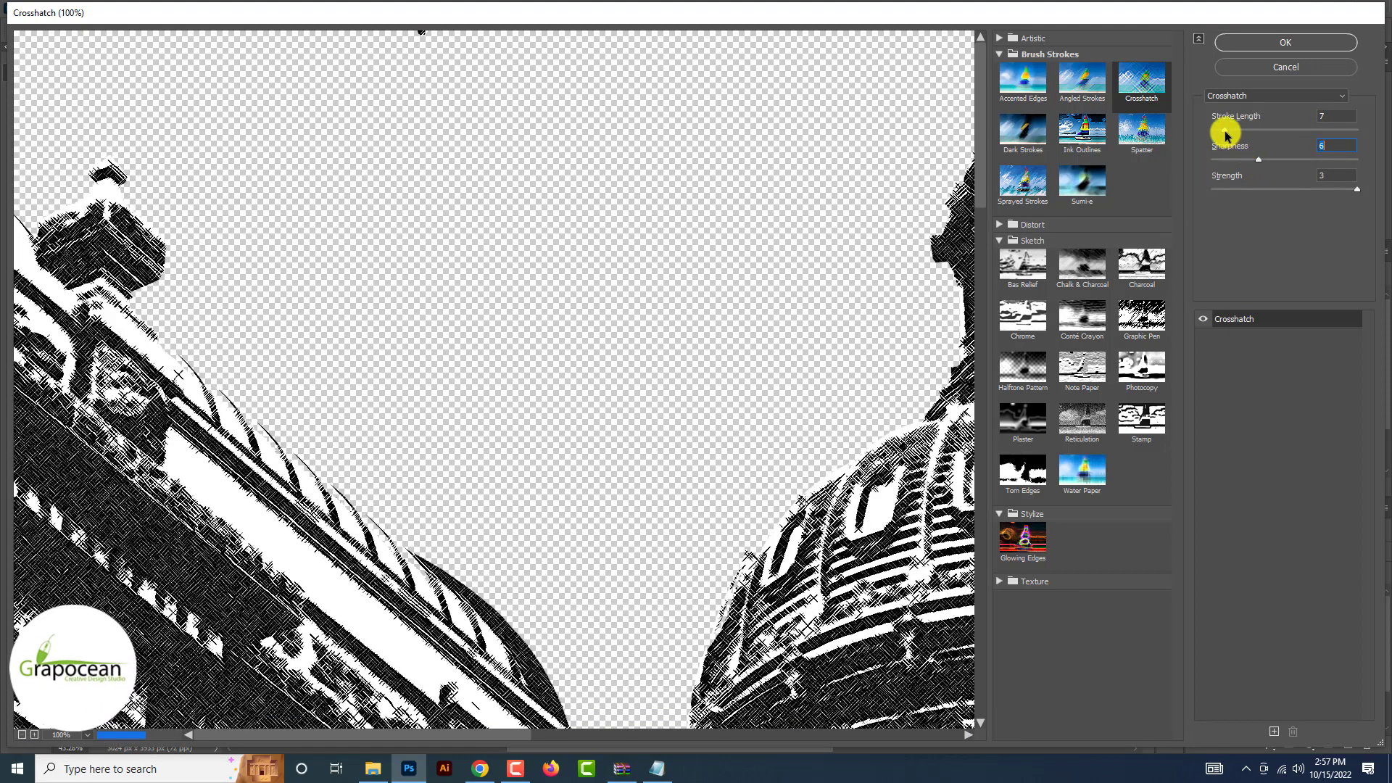
mouse_move(1219, 130)
left_mouse_down()
mouse_move(1206, 124)
mouse_move(1217, 133)
left_mouse_up()
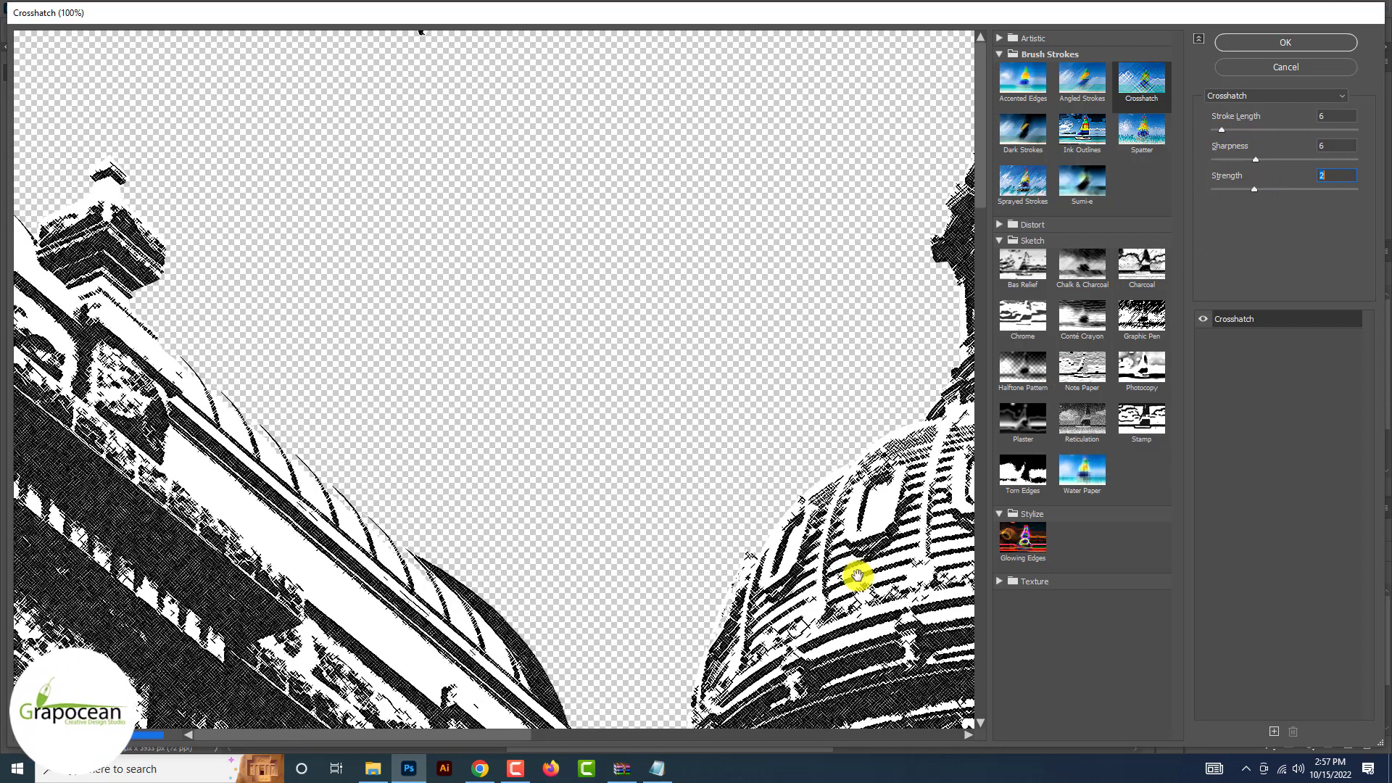
left_click_drag(857, 576, 708, 310)
left_click_drag(759, 472, 497, 395)
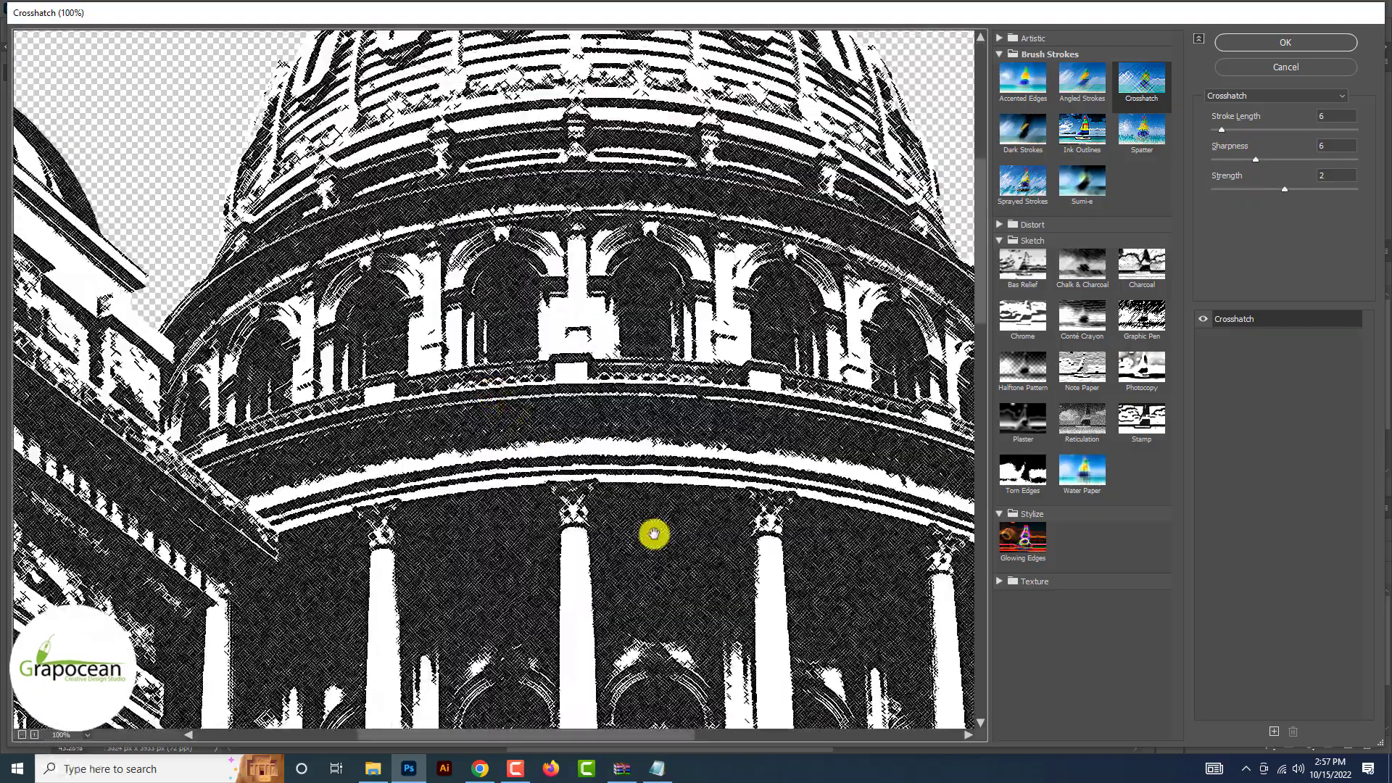
left_click_drag(654, 534, 713, 448)
left_click(1302, 43)
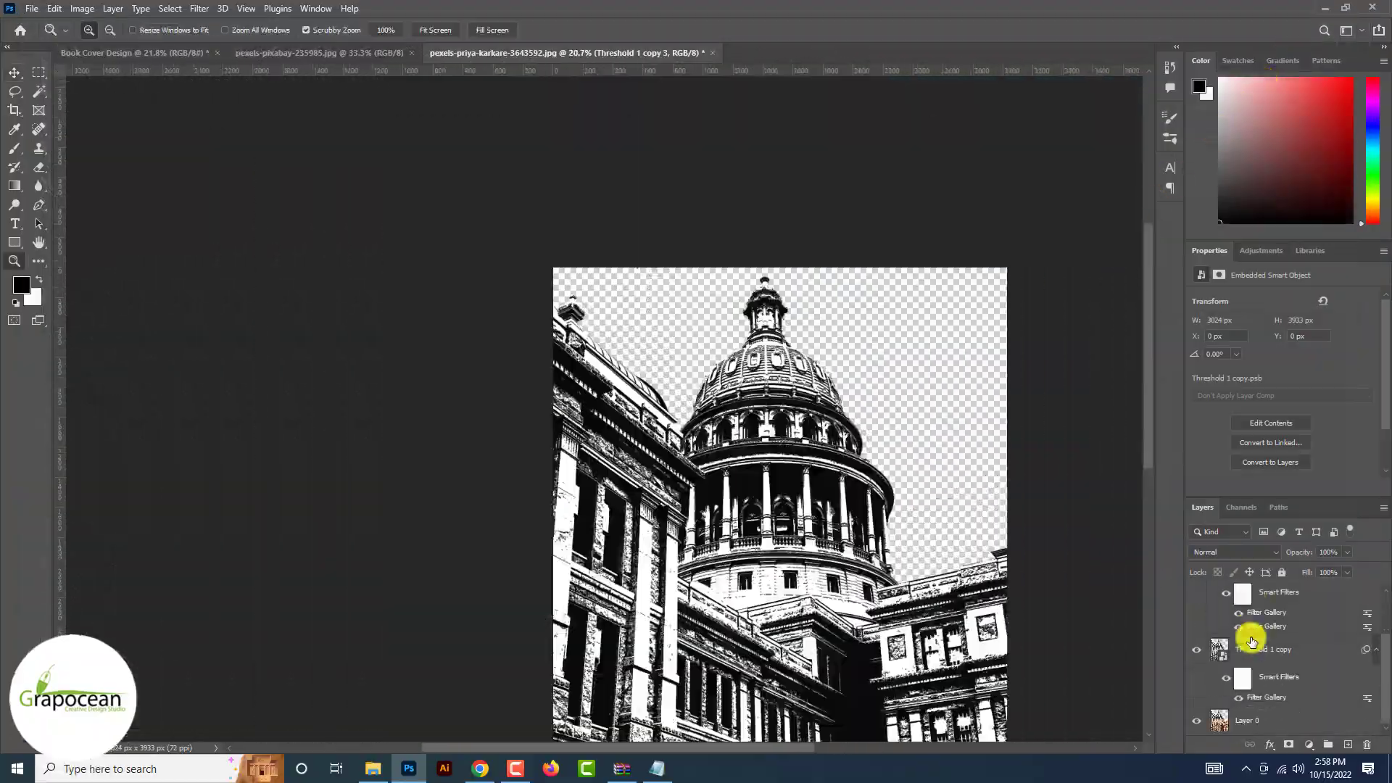
Step: Copy the three Threshold 1 copy layers into the Book Cover Design document and shift the building towards the canvas's left edge
scroll(1276, 606, "up", 3)
left_click(1278, 601, "shift")
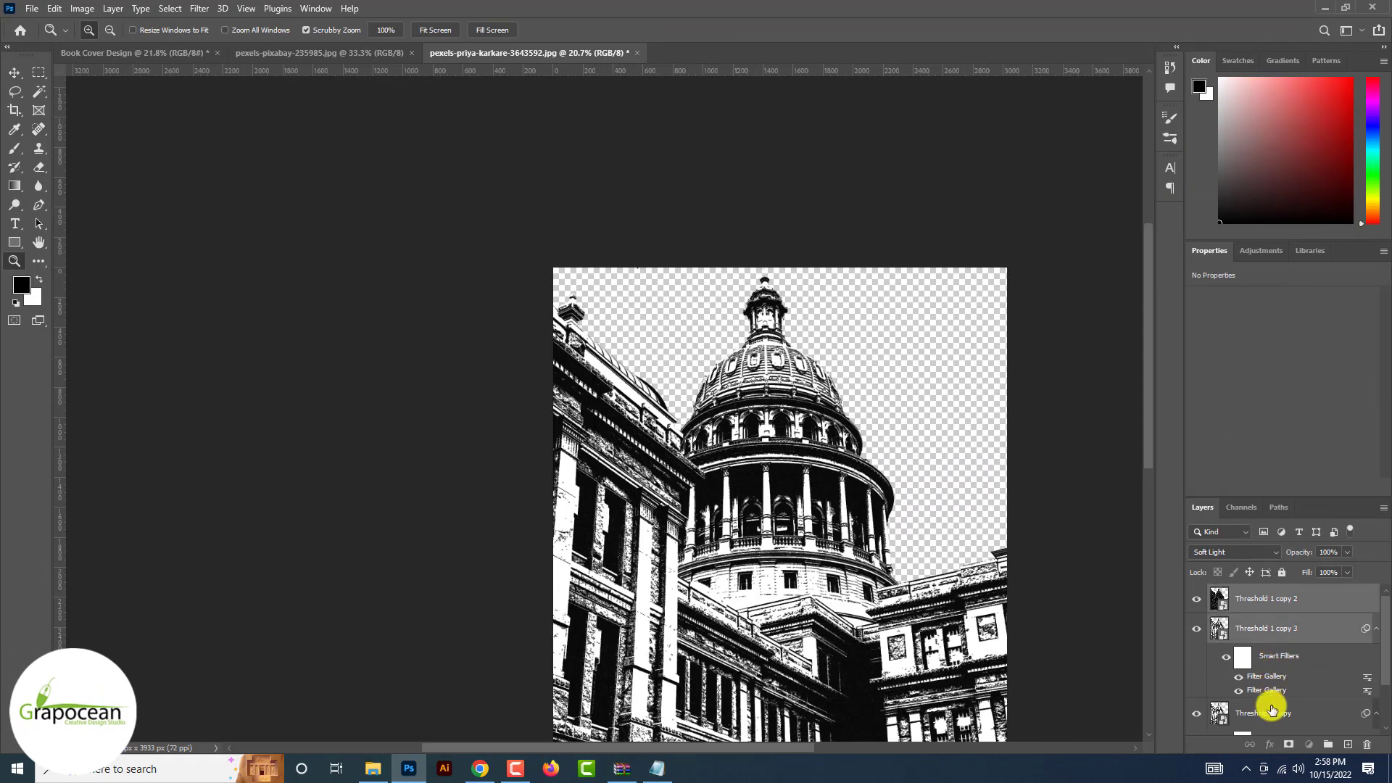
left_click(125, 58)
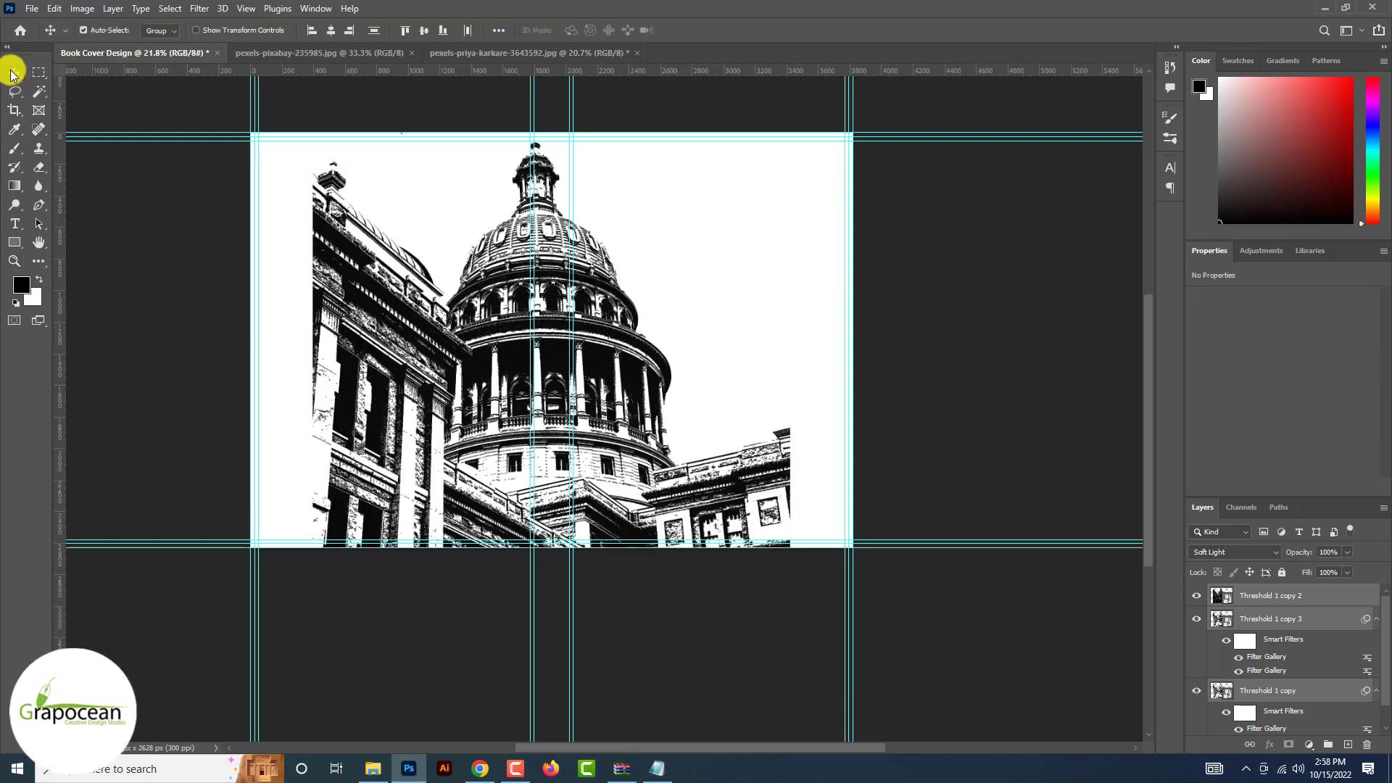
left_click_drag(493, 417, 423, 406)
Step: Scale the building layers to about 49.5% and position them inside the left cover panel
key("ctrl+t")
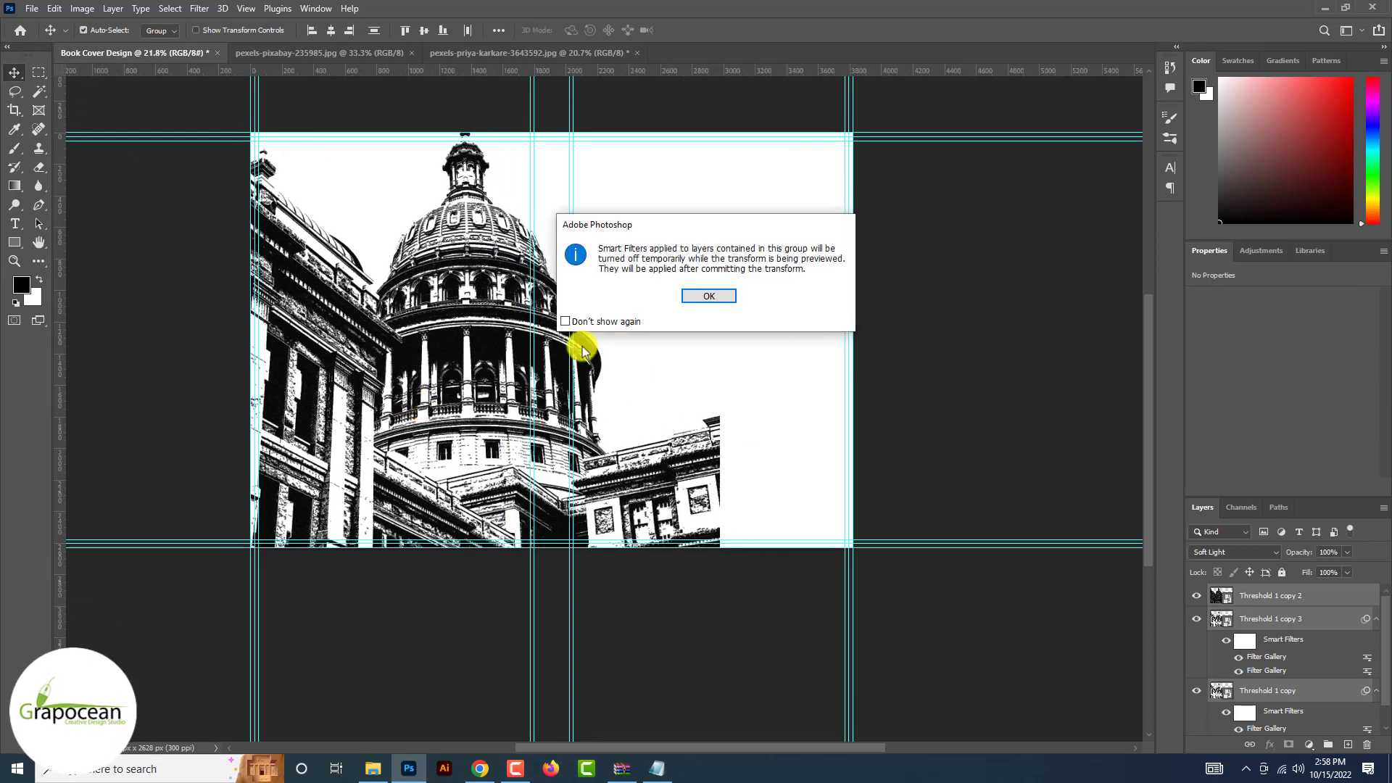
left_click(709, 296)
left_click_drag(719, 121, 584, 309)
left_click_drag(697, 153, 615, 285)
left_click_drag(481, 459, 403, 380)
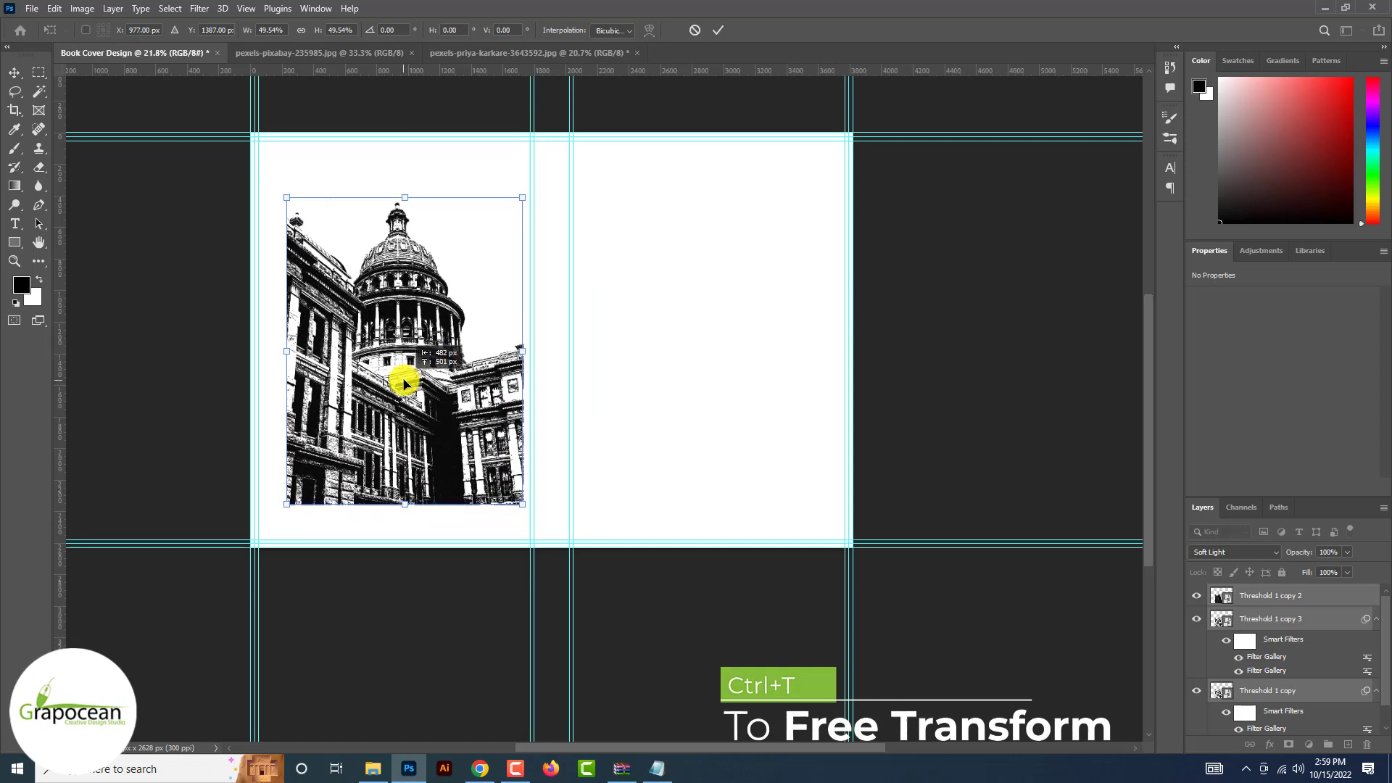
mouse_move(519, 505)
left_mouse_down()
mouse_move(499, 502)
mouse_move(519, 505)
left_mouse_up()
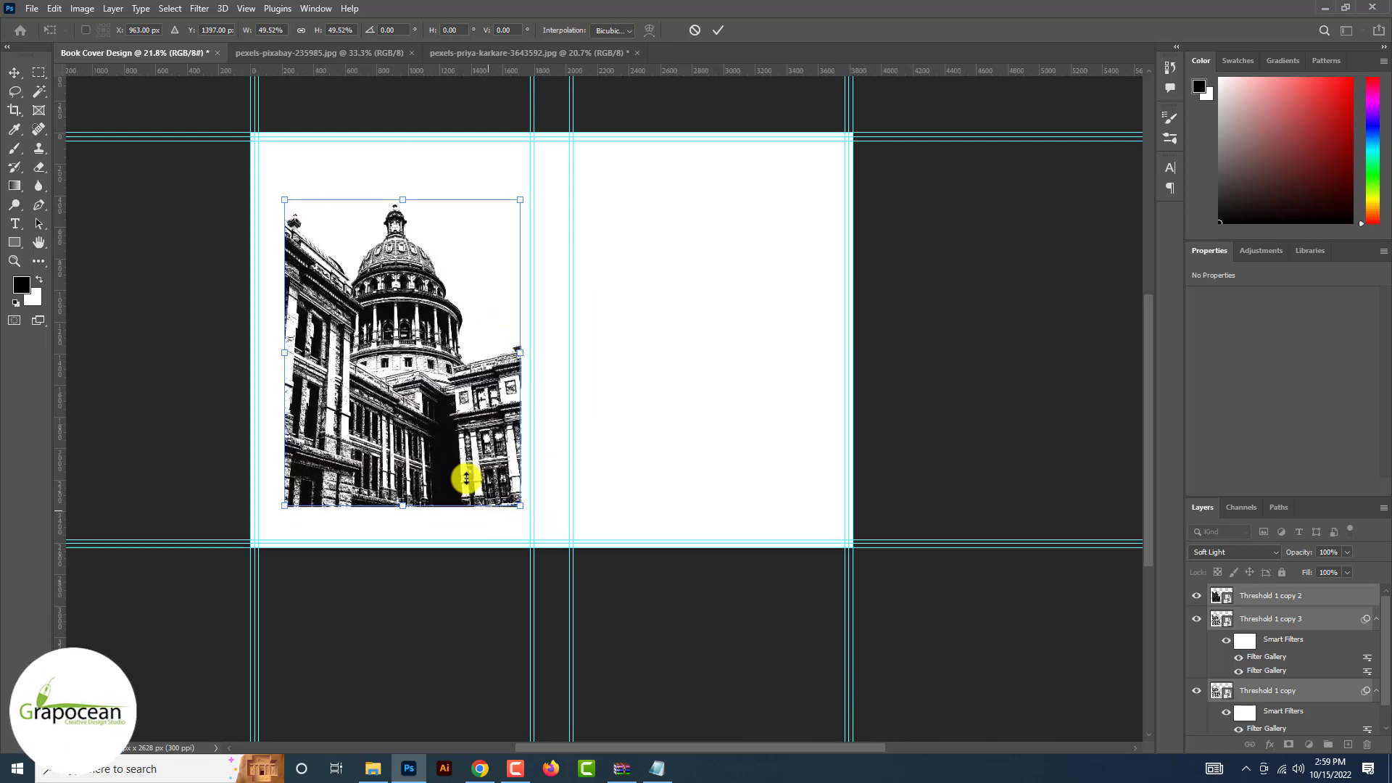
left_click_drag(433, 443, 426, 429)
left_click(720, 29)
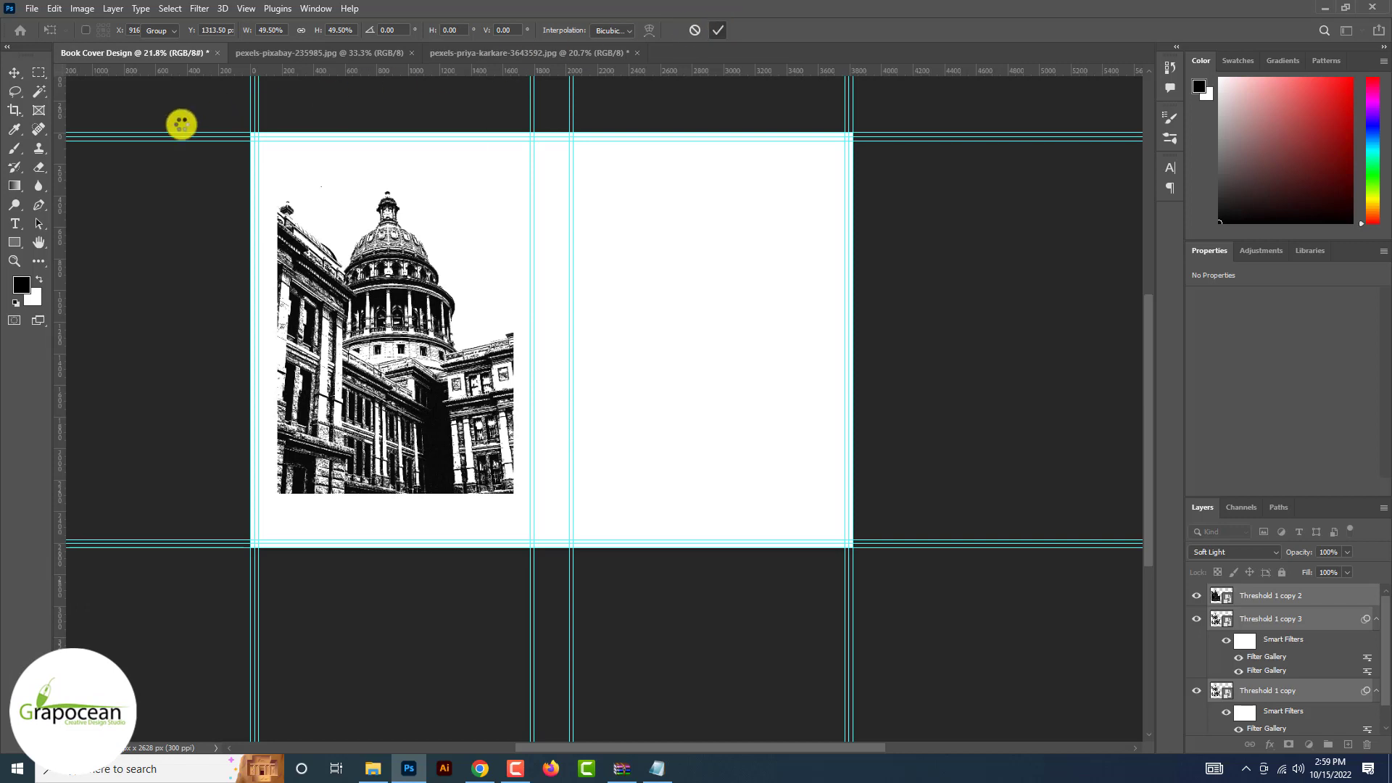
Step: Add a horizontal guide along the building's bottom edge and inspect the dome's crosshatch detail
left_click_drag(404, 71, 634, 489)
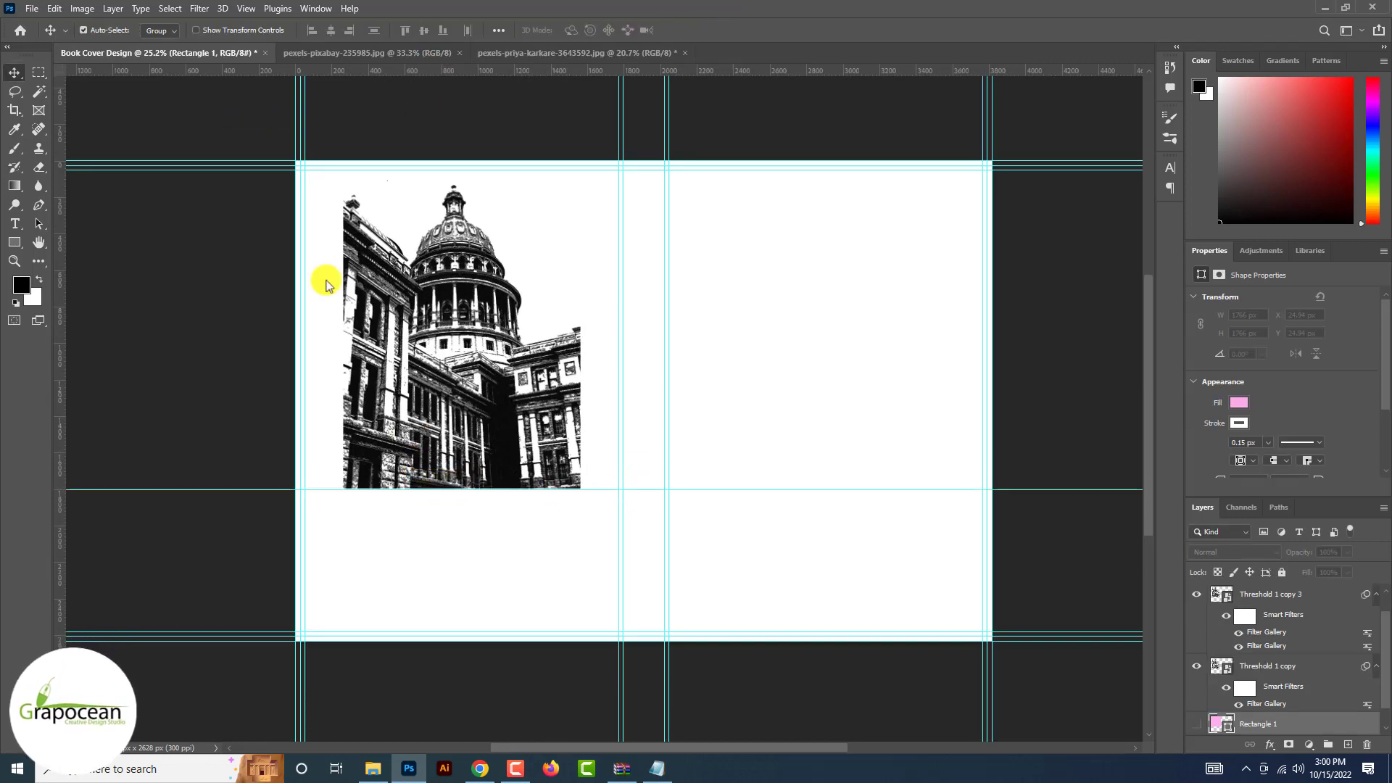
left_click(153, 333)
scroll(152, 334, "up", 10)
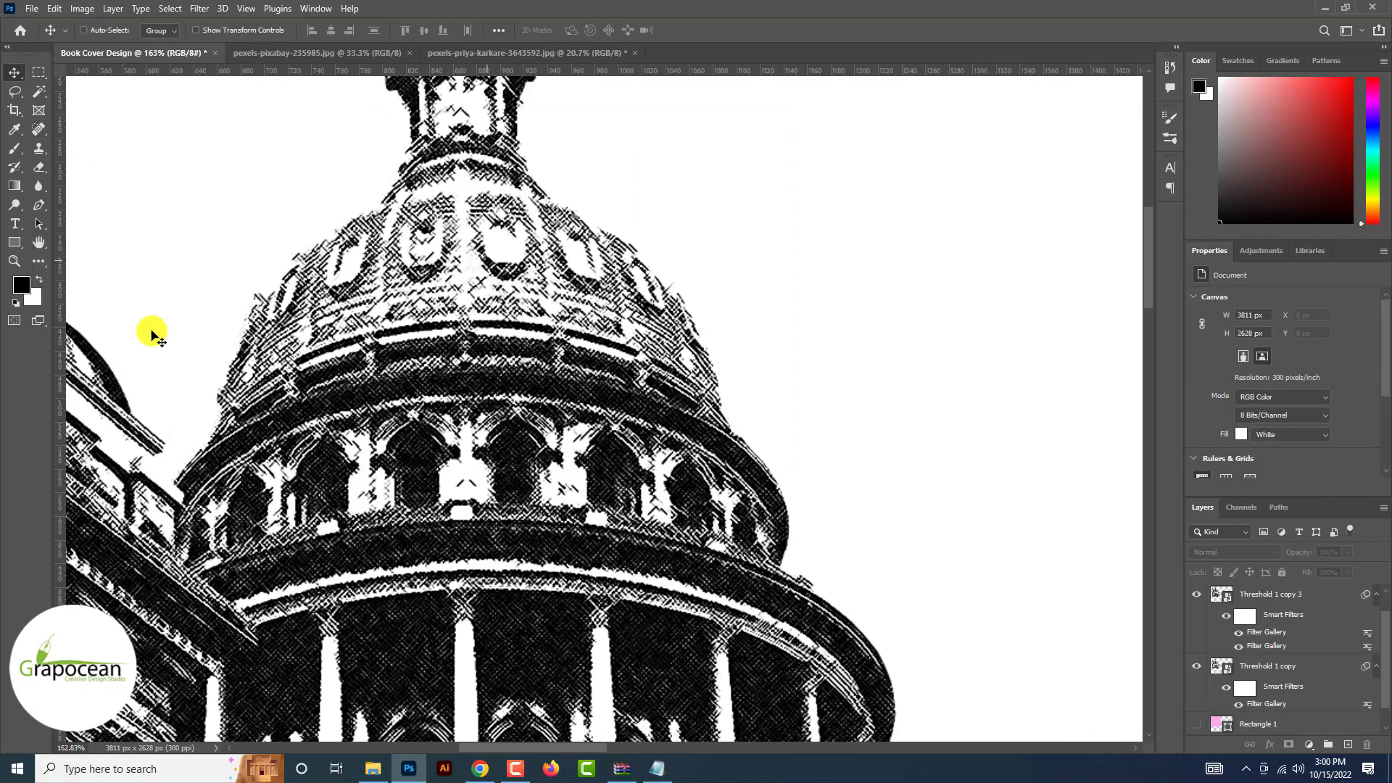
scroll(152, 333, "down", 4)
scroll(153, 333, "down", 5)
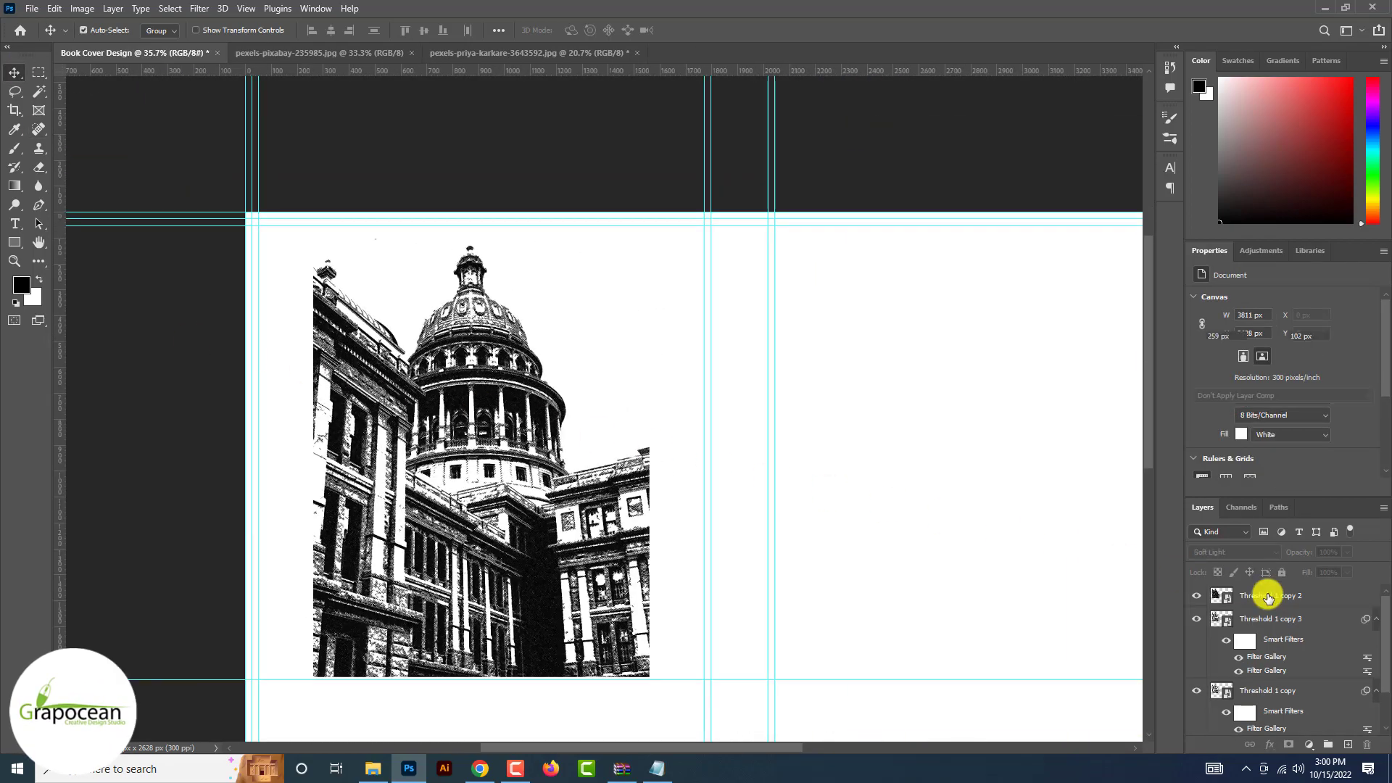
Step: Add a black 000000 solid color fill layer directly above the background and hide it
left_click(1268, 597)
scroll(1280, 696, "down", 2)
left_click(1296, 705)
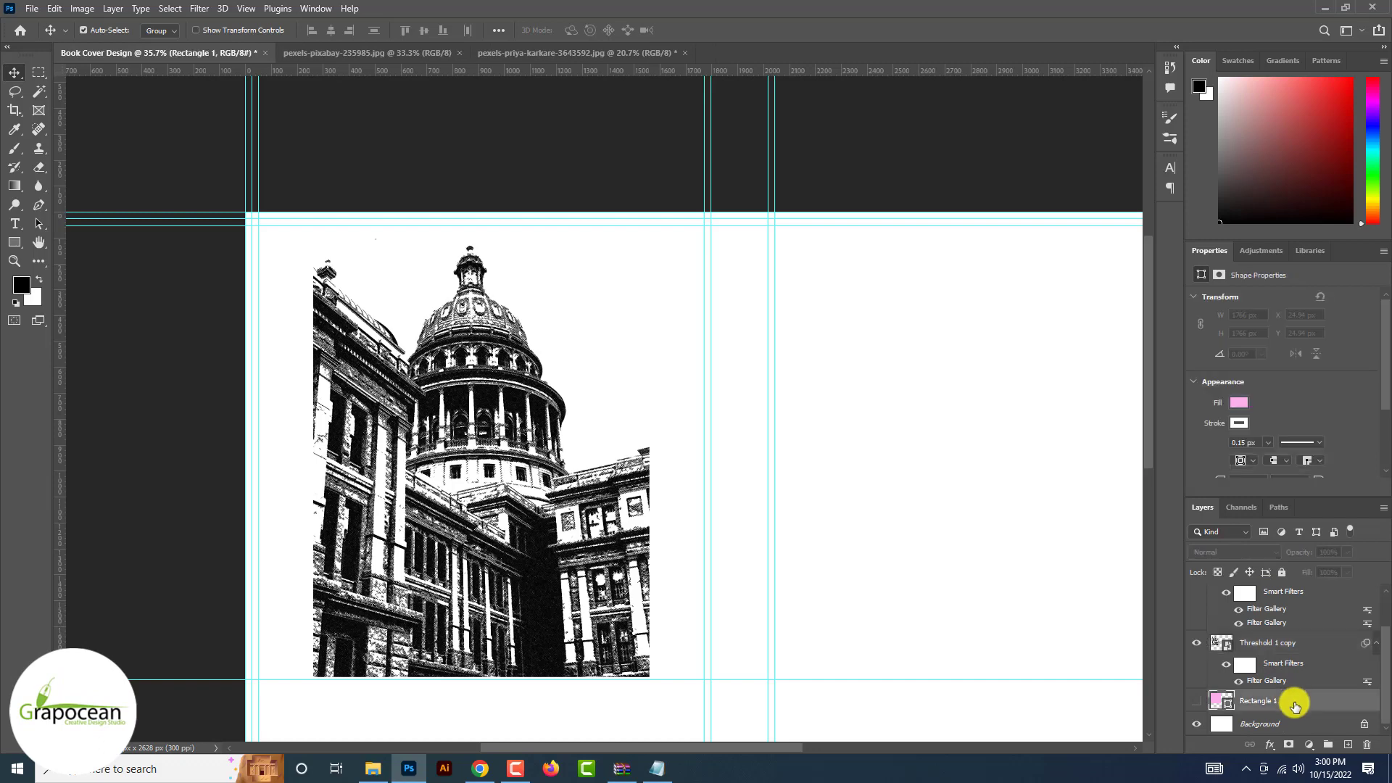
left_click(1277, 723)
left_click(1309, 745)
left_click(1257, 483)
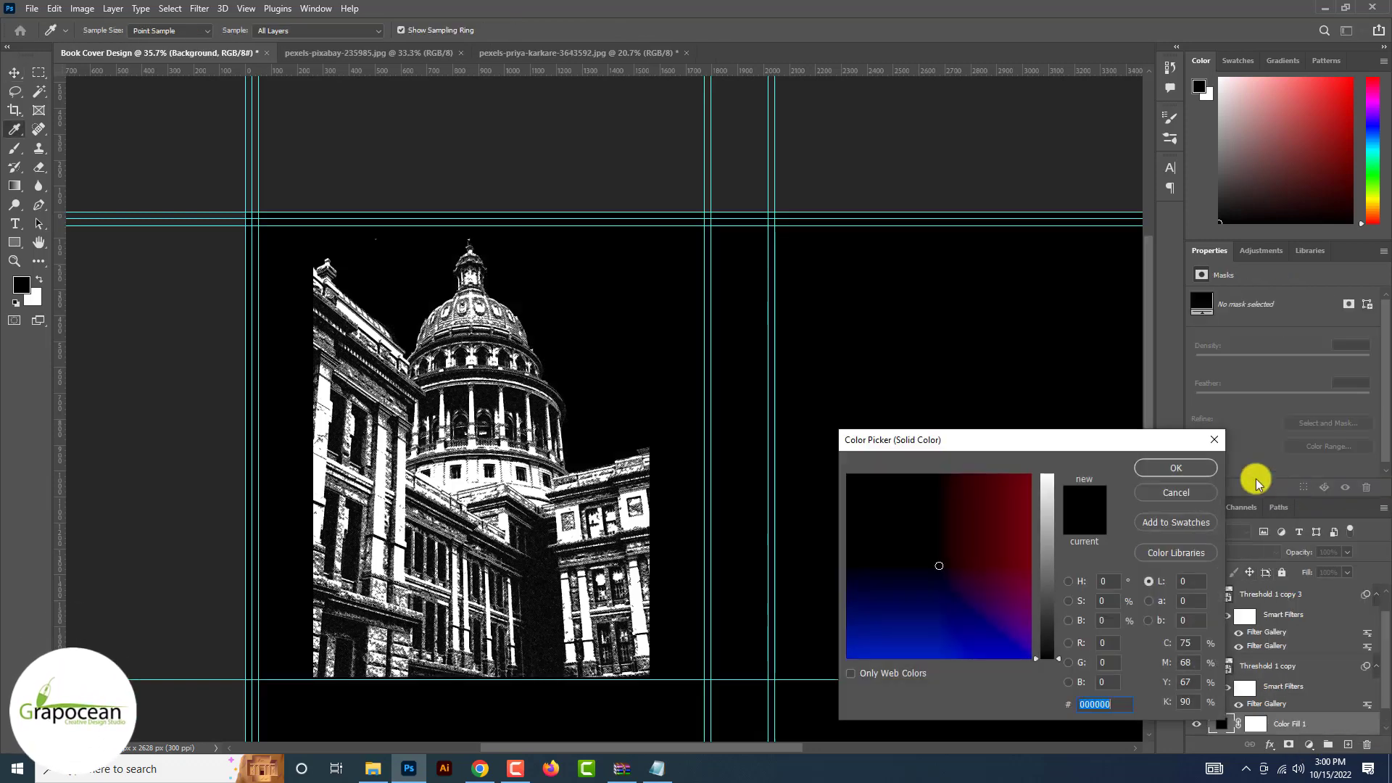
left_click(1181, 469)
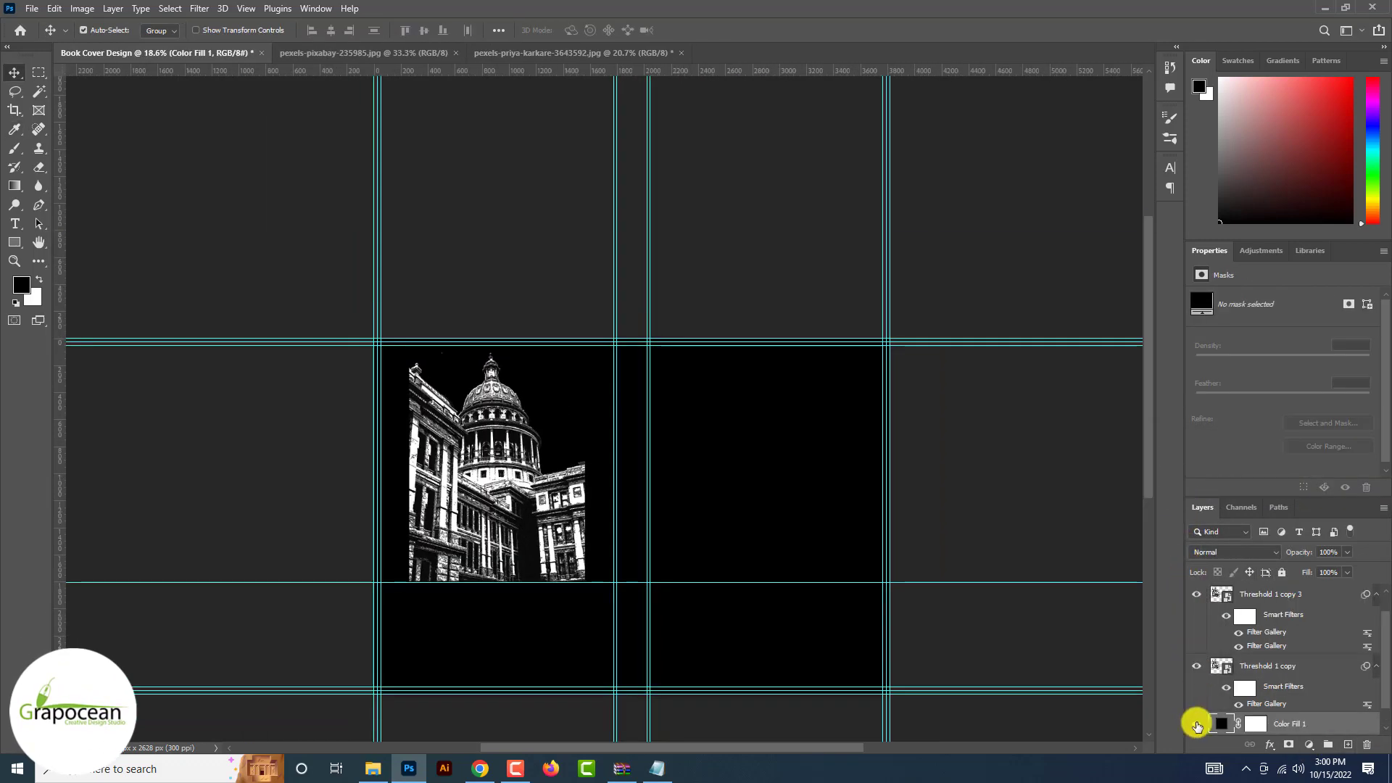
left_click(1197, 723)
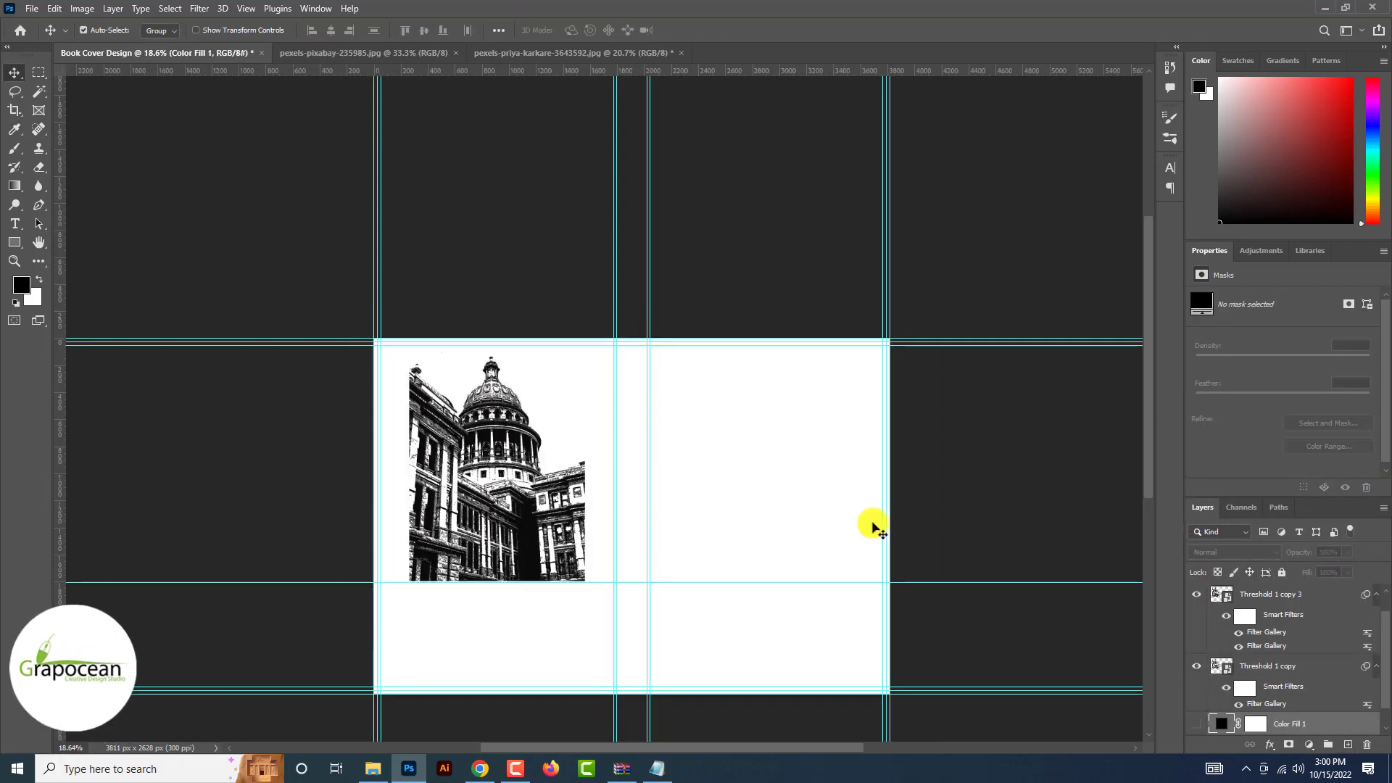
left_click(31, 8)
left_click(44, 36)
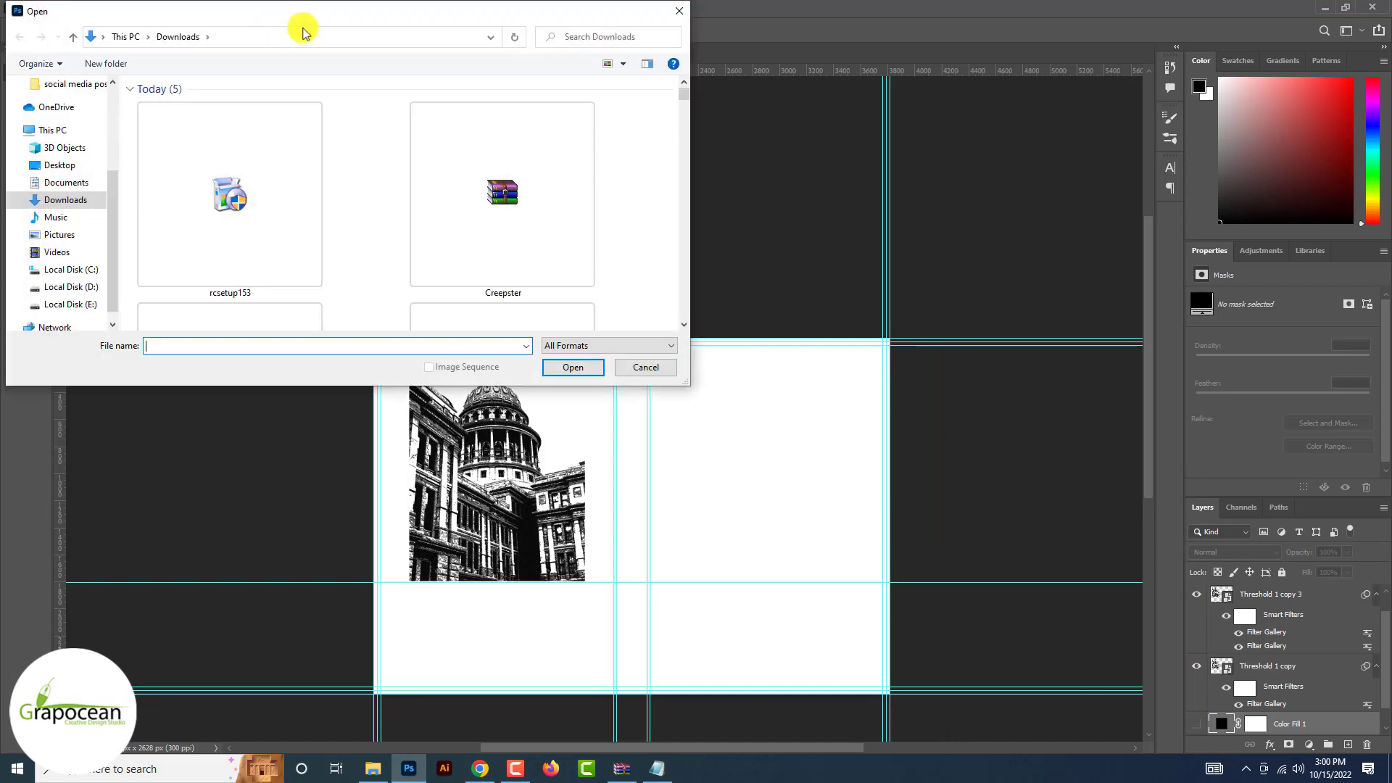
left_click(682, 11)
left_click(537, 54)
Step: Copy the brown paper texture from pexels-pixabay-235985.jpg into the book cover, rotate it 90° and stretch it over the left cover panel
left_click(396, 51)
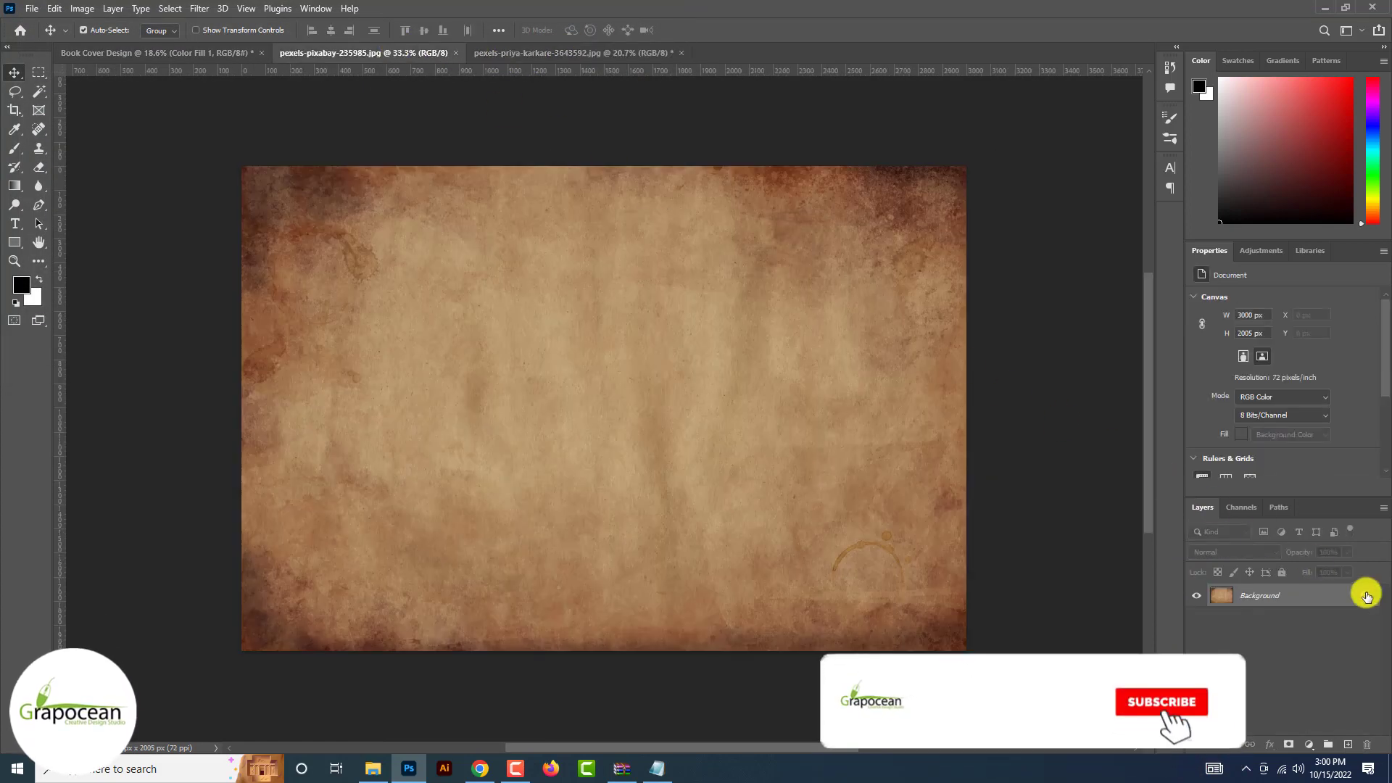
left_click_drag(763, 274, 600, 507)
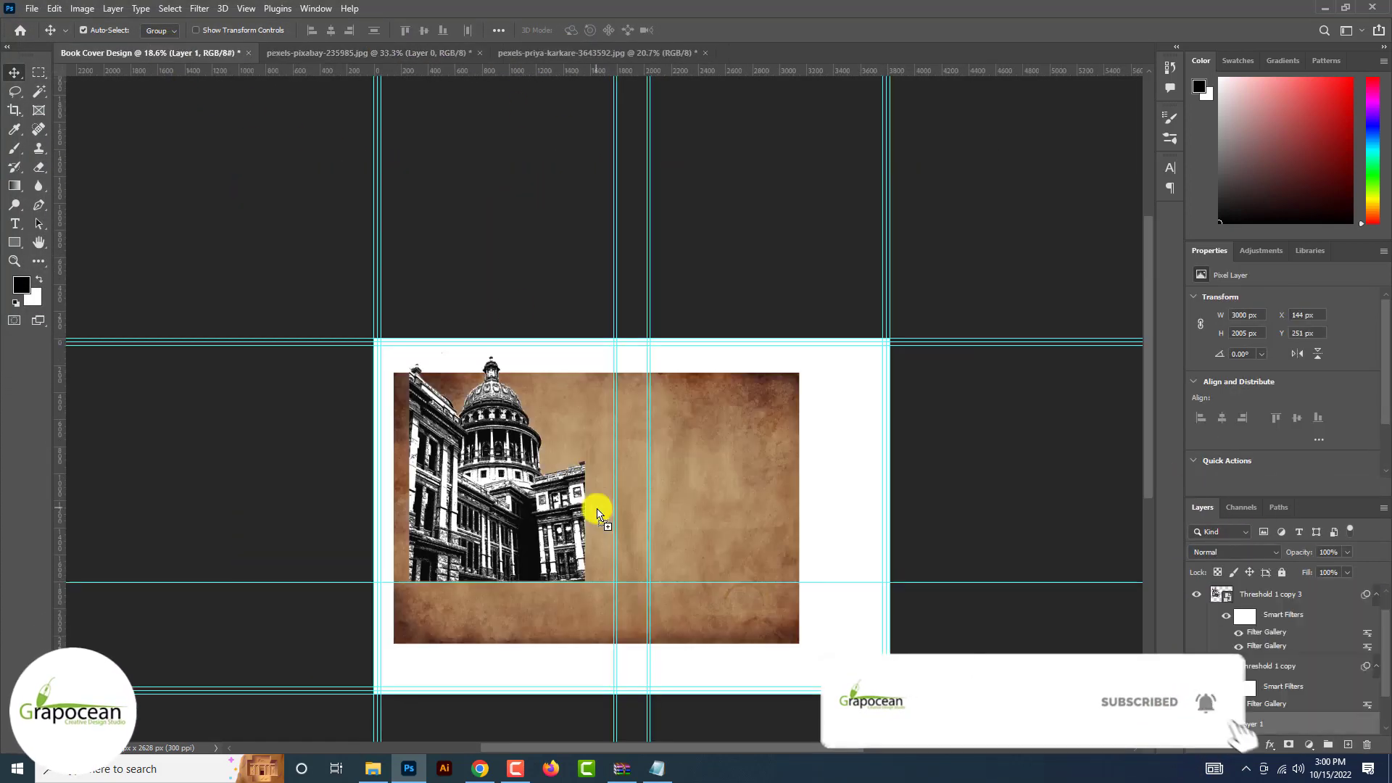
key("ctrl+t")
left_click_drag(830, 372, 659, 647)
left_click_drag(567, 646, 482, 647)
left_click_drag(646, 712, 611, 672)
left_click_drag(495, 666, 485, 689)
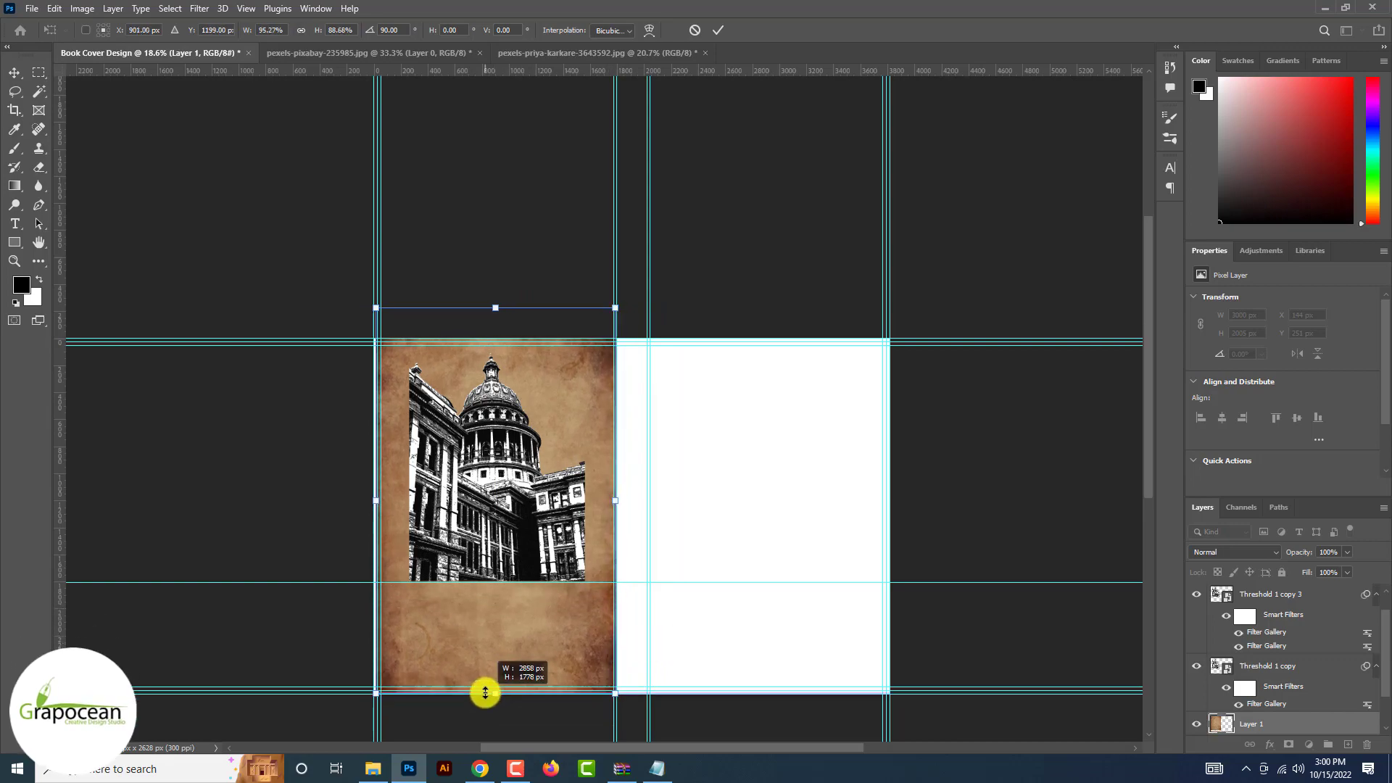
Step: Widen the paper texture to the guide at the left panel's right side and align it with the canvas's left edge
scroll(484, 690, "up", 5)
left_click_drag(610, 570, 622, 569)
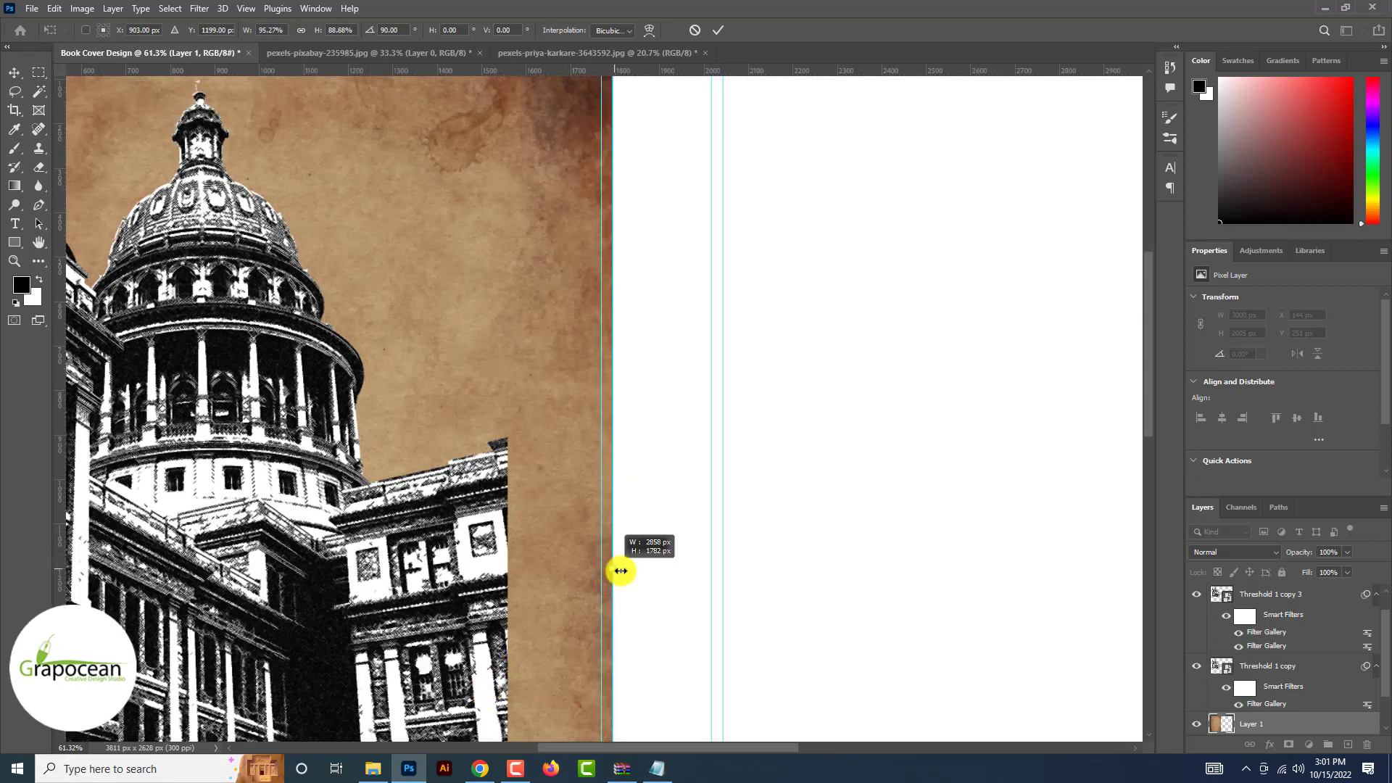
scroll(621, 571, "down", 3)
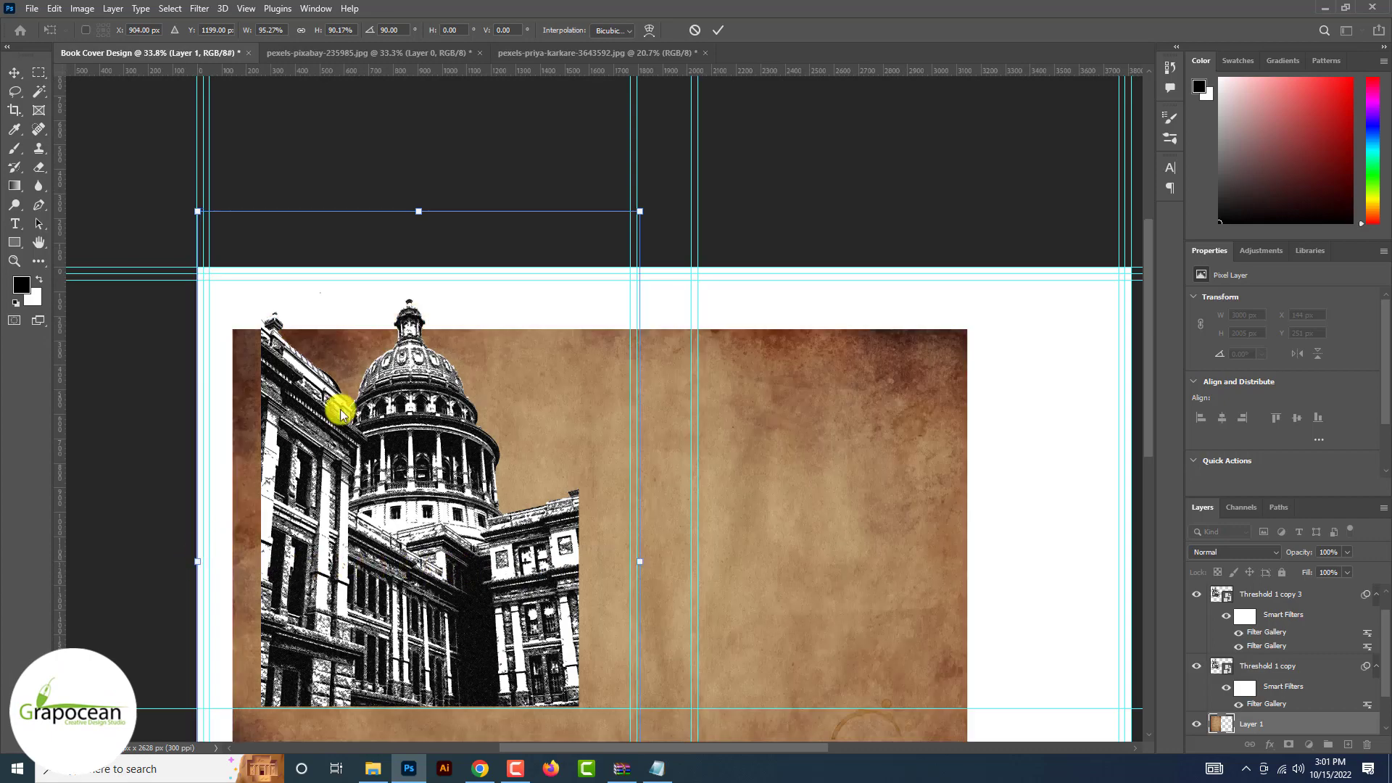
left_click(719, 30)
scroll(709, 53, "down", 1)
scroll(625, 501, "up", 4)
left_click_drag(560, 430, 556, 432)
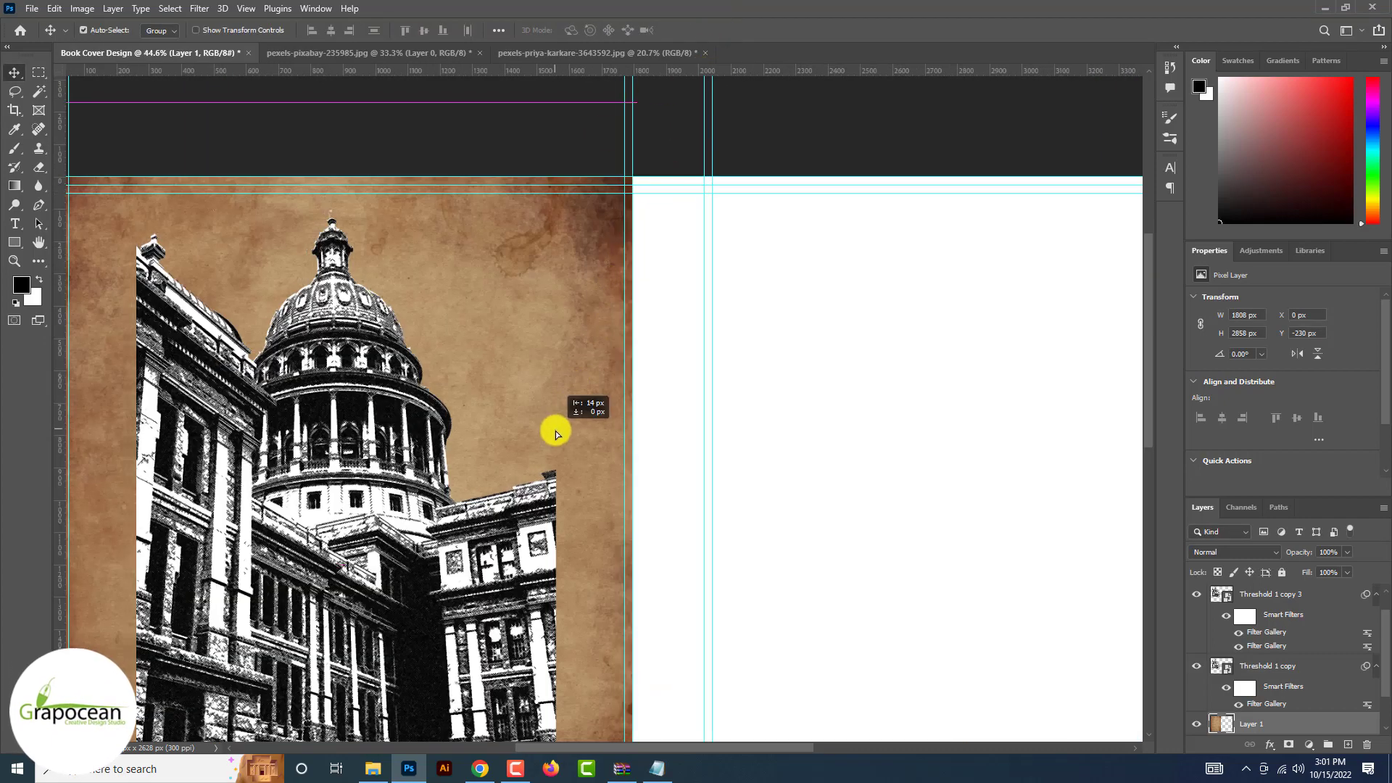
scroll(557, 432, "down", 5)
scroll(320, 373, "down", 3)
left_click(245, 355, "ctrl")
left_click(634, 381)
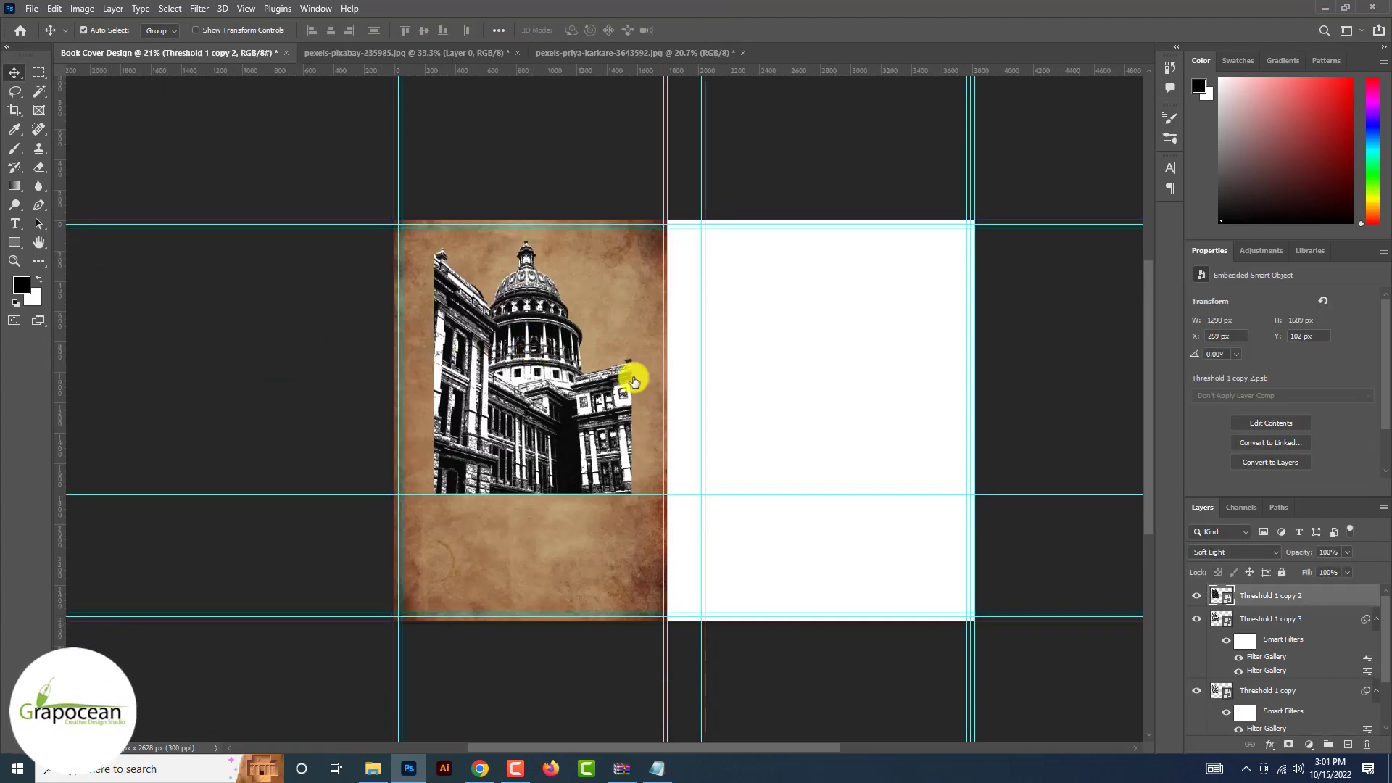
left_click(1239, 549)
left_click(1069, 514)
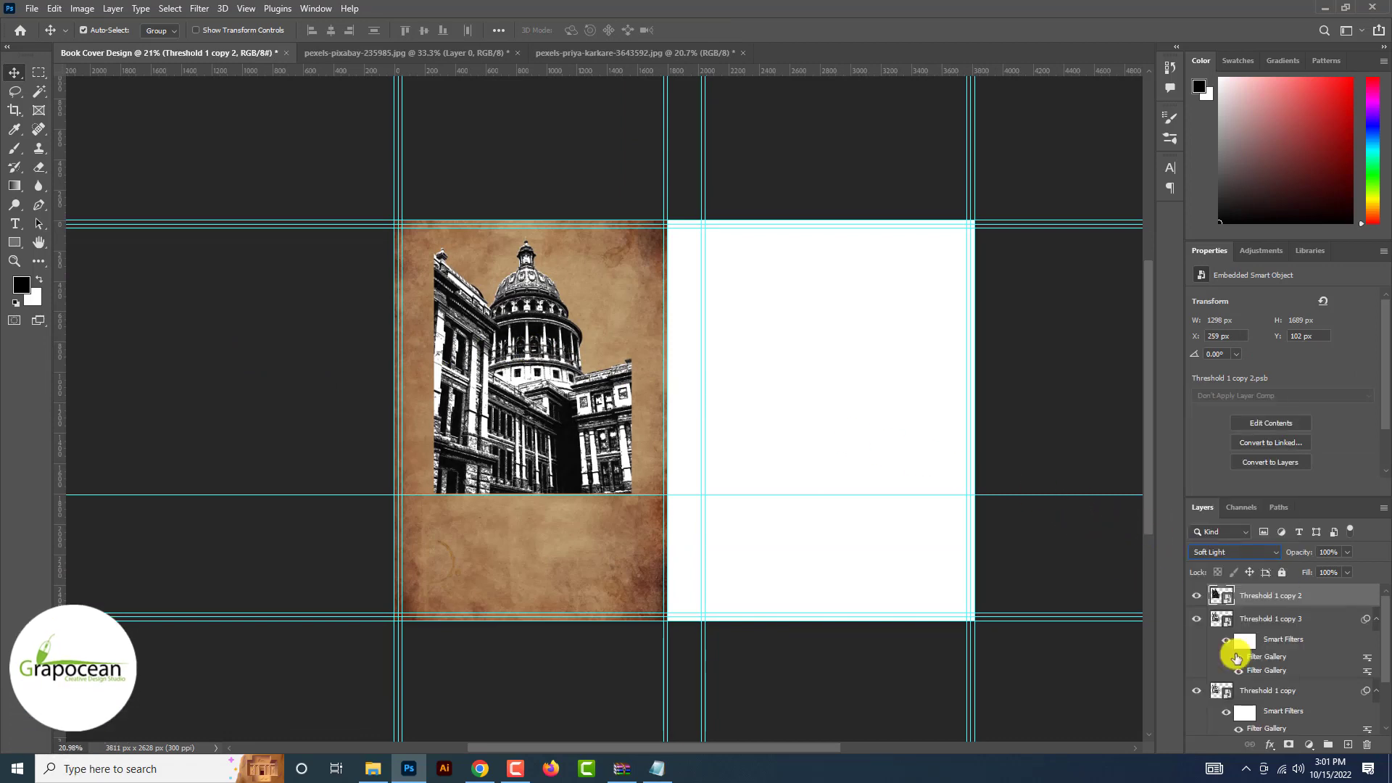
Step: Hide the Threshold 1 copy 2 and Threshold 1 copy 3 layers and blend Threshold 1 copy as Soft Light
left_click(1281, 692)
left_click(1196, 595)
left_click(1196, 618)
left_click(1238, 554)
scroll(1243, 562, "down", 4)
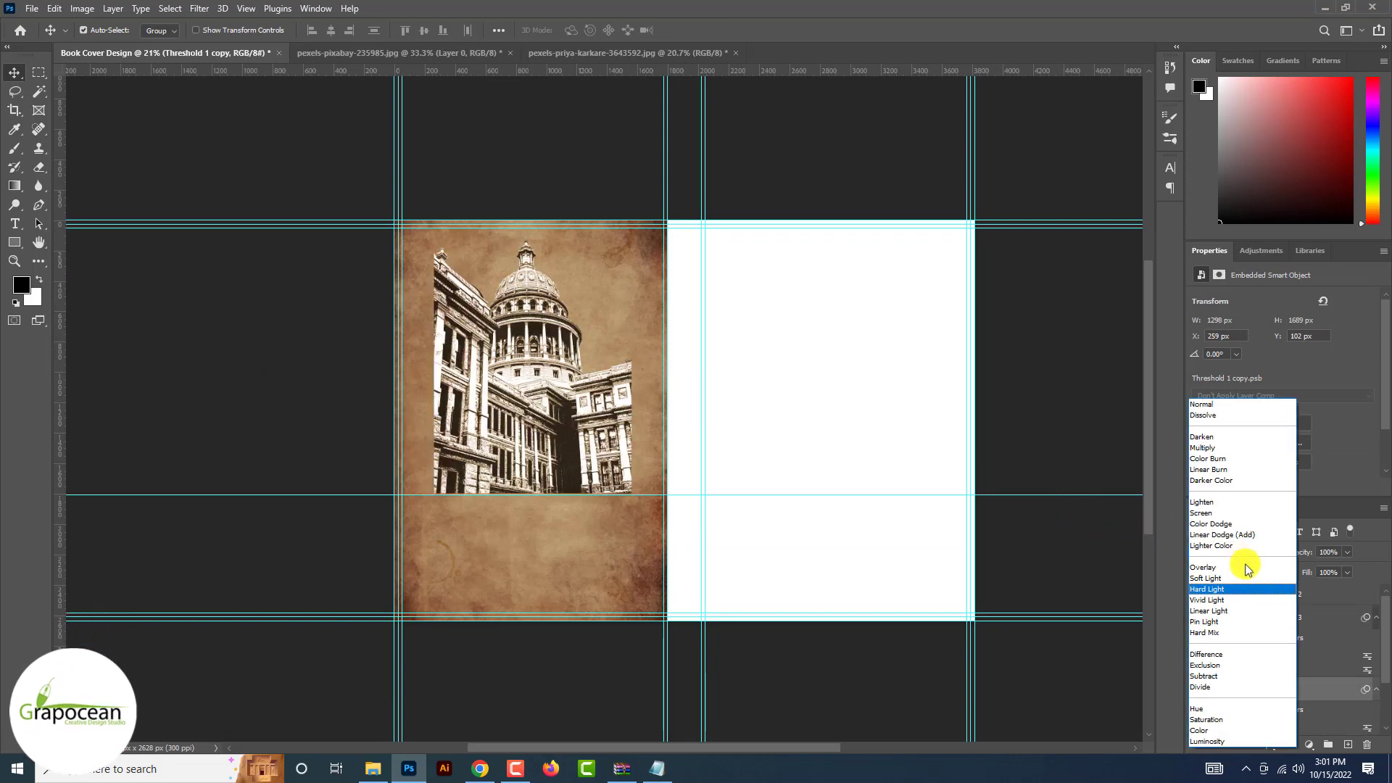
left_click(1254, 579)
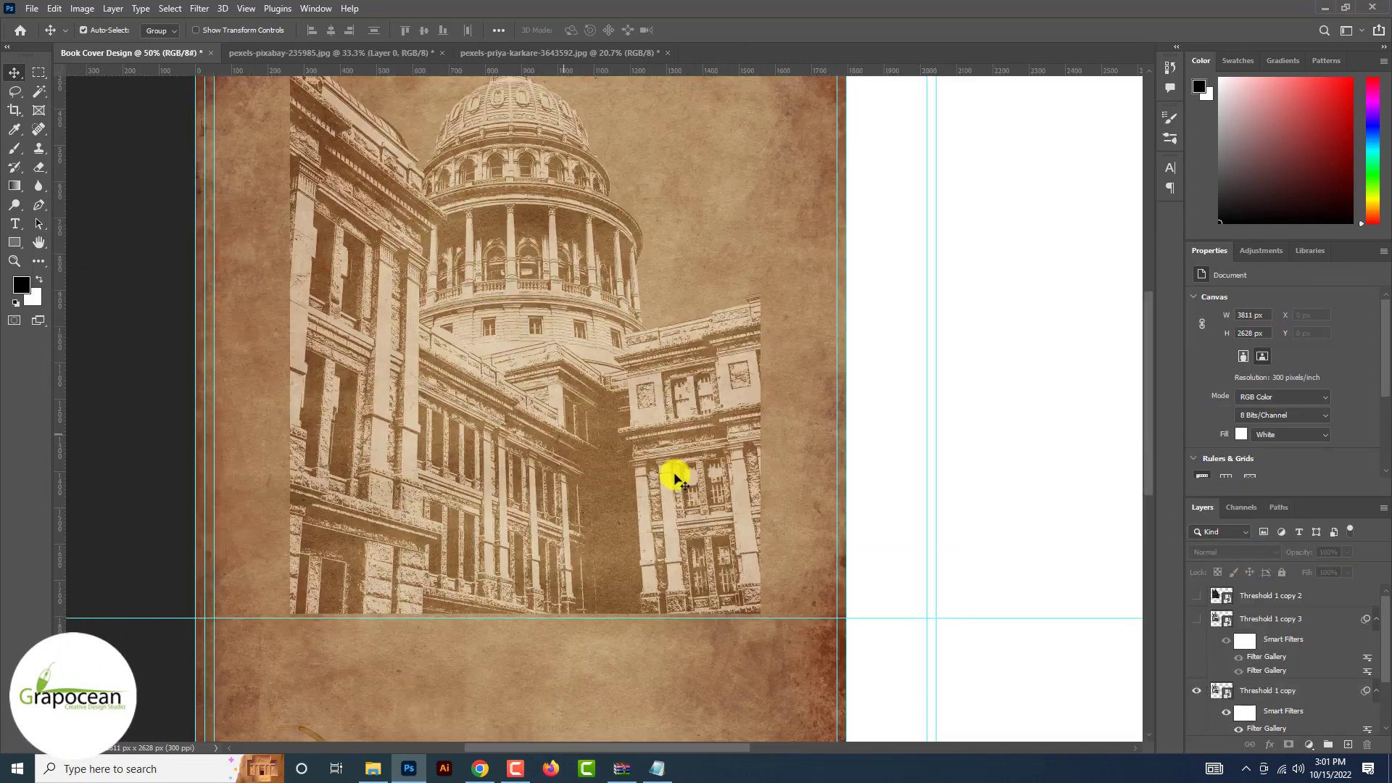
Step: Compare the building with Threshold 1 copy off and on, and show Threshold 1 copy 3 blended as Soft Light
left_click(1283, 690)
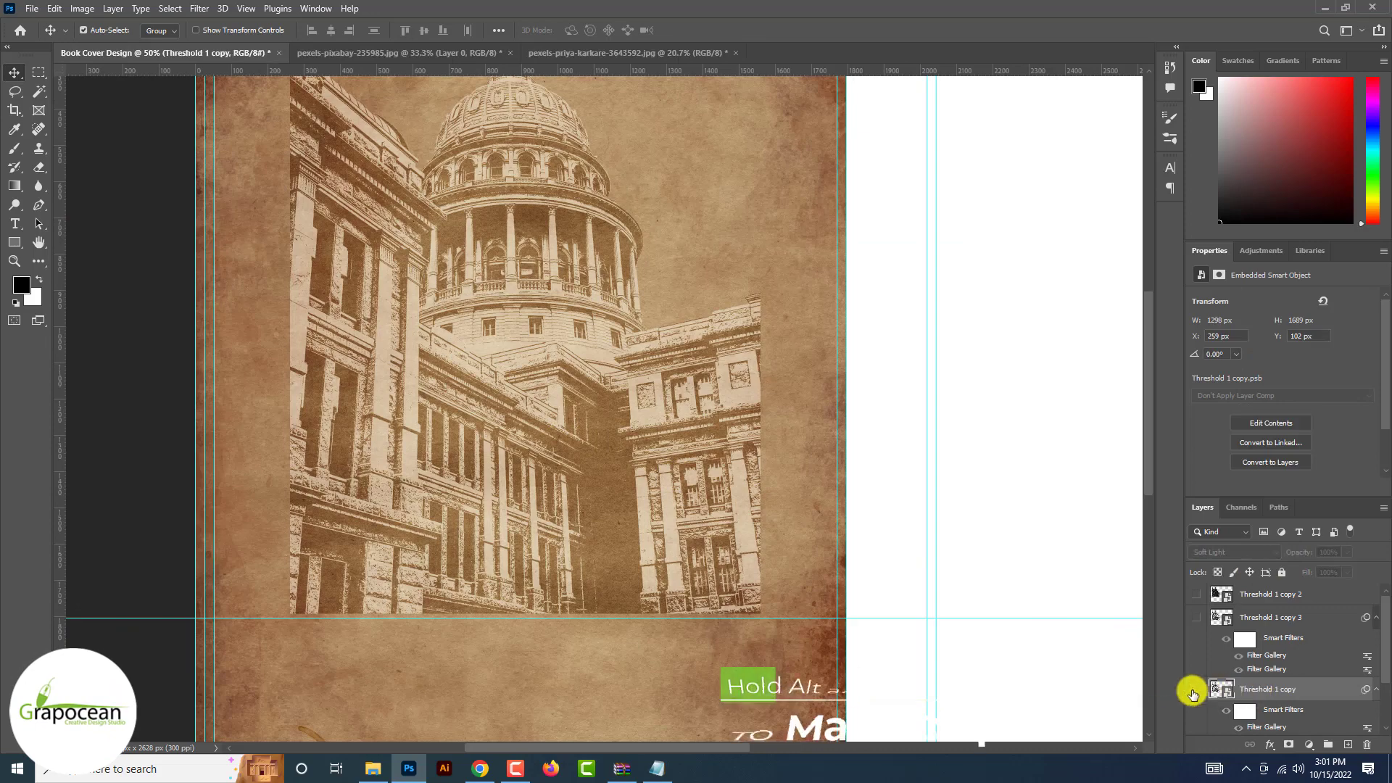
left_click(1197, 690)
left_click(1197, 690)
left_click(1259, 617)
left_click(1196, 618)
left_click(1236, 552)
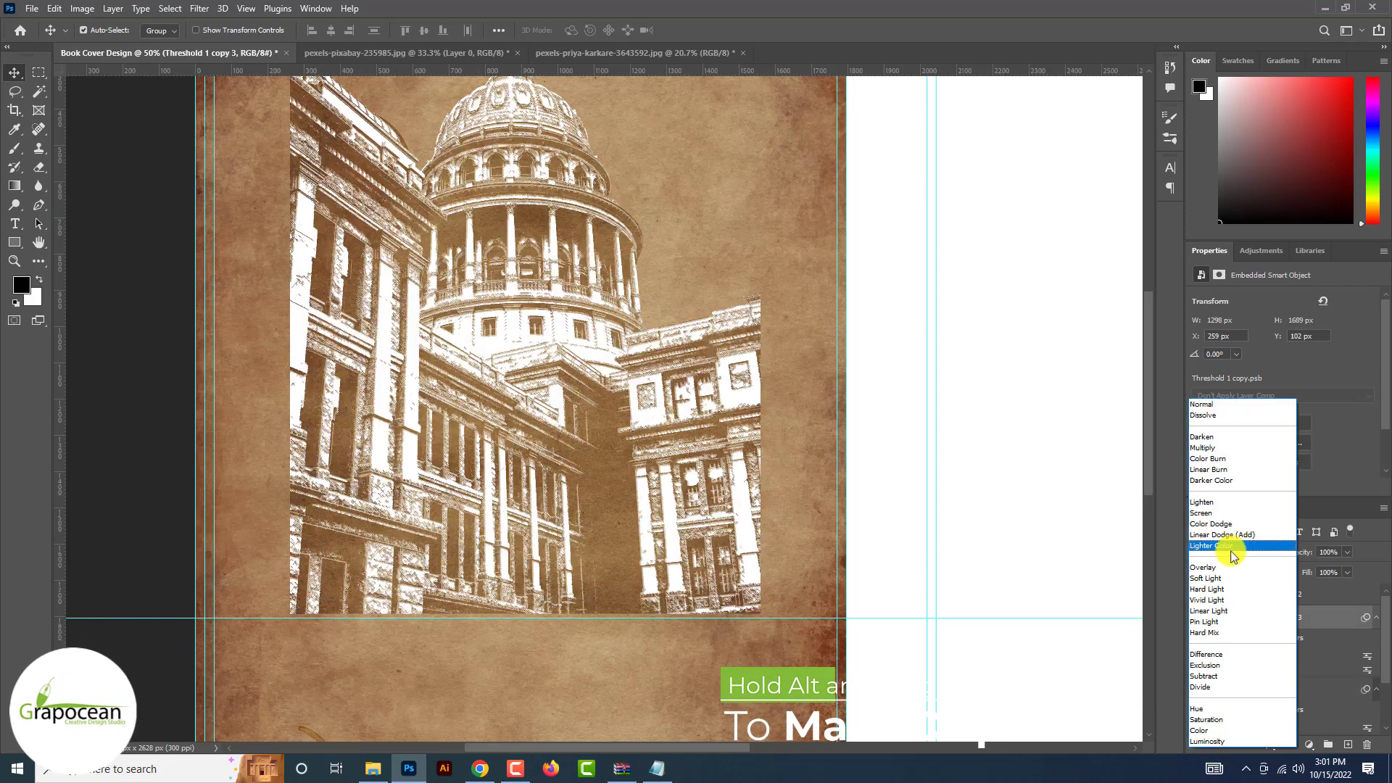
left_click(1223, 578)
Step: Try Threshold 1 copy 2 with Soft Light blending over the building, hide it again and examine the dome detail
left_click(1197, 594)
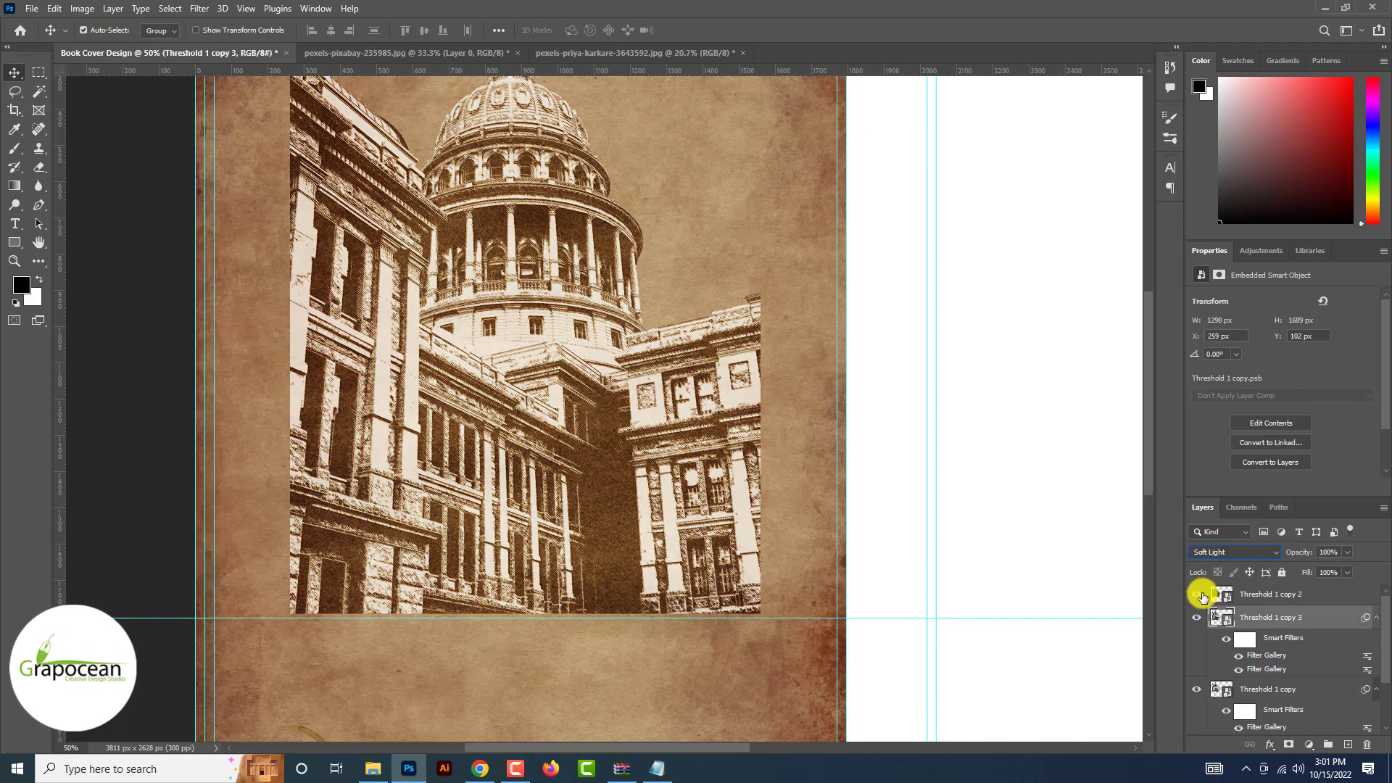
left_click(1244, 594)
left_click(1248, 553)
left_click(1232, 578)
scroll(602, 406, "down", 2)
left_click(1196, 595)
left_click(1198, 691)
left_click(1198, 691)
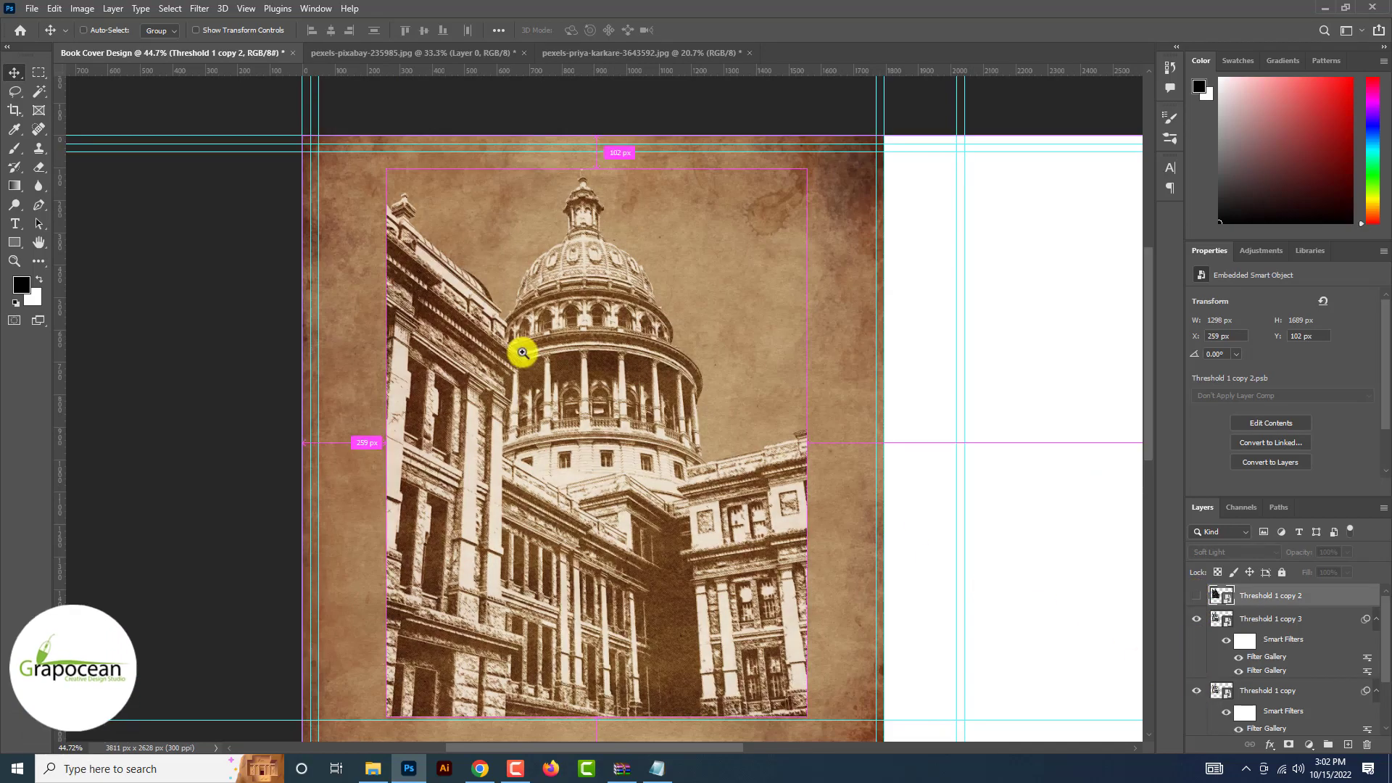
scroll(581, 364, "up", 5)
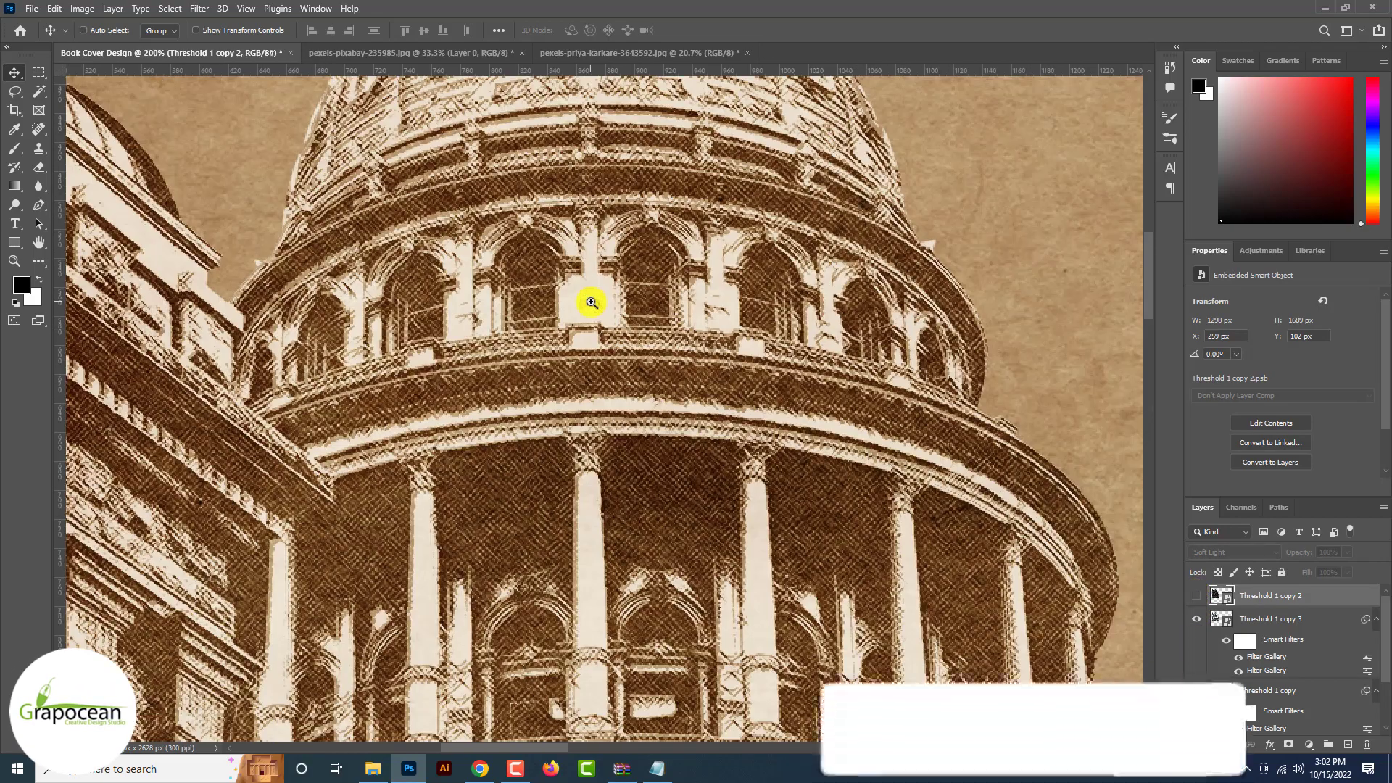
Step: Add a new layer and draw an unfilled square of about 1773 px over the building, out to the left panel's right edge
scroll(591, 302, "down", 2)
scroll(590, 300, "down", 5)
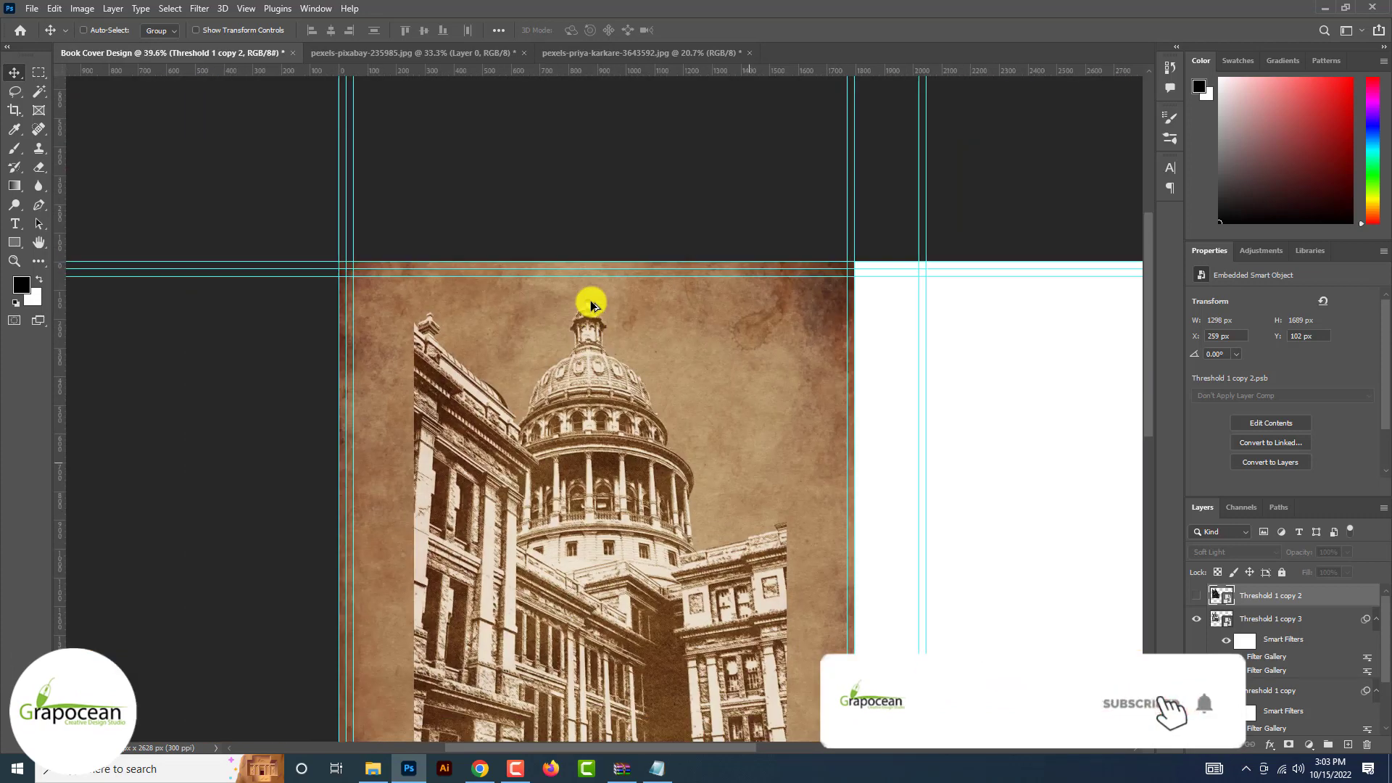
scroll(591, 300, "down", 1)
left_click(1349, 745)
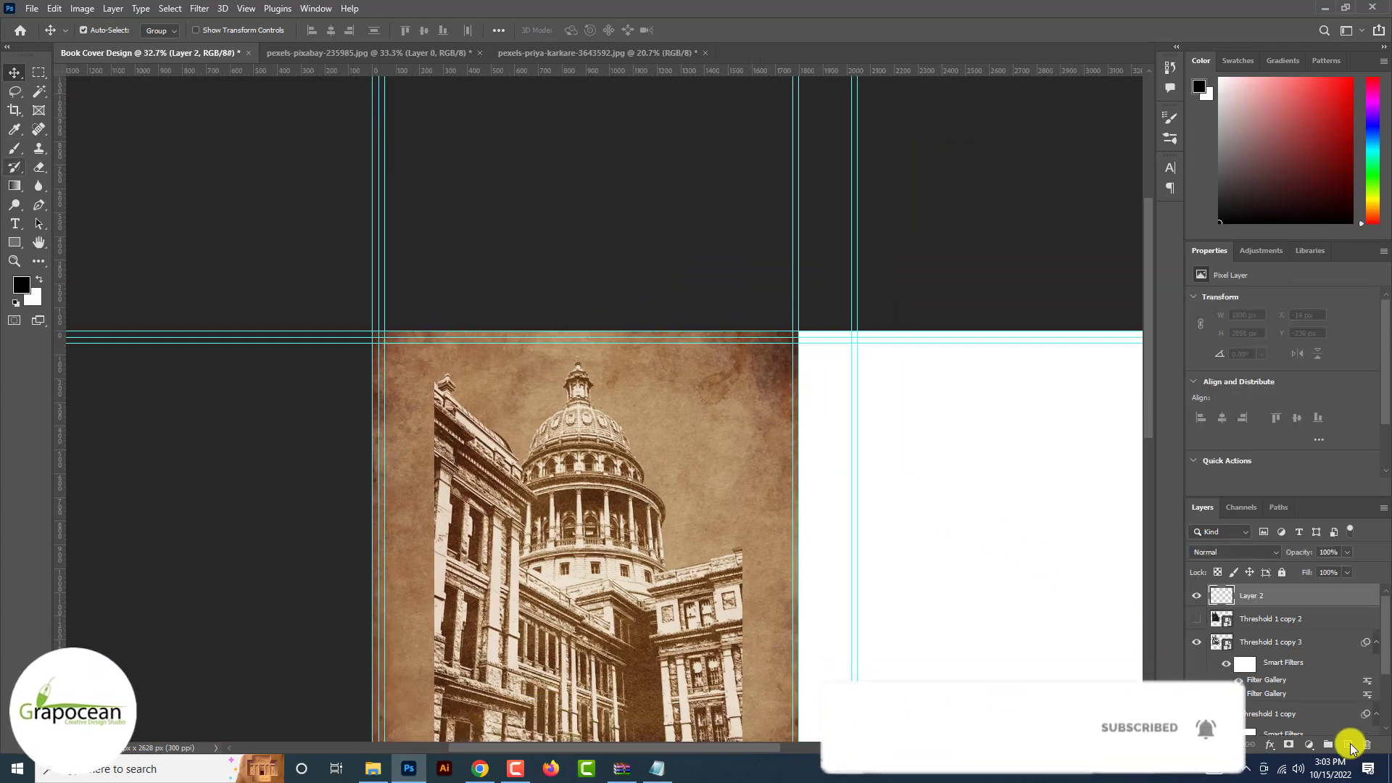
left_click(15, 242)
scroll(83, 246, "down", 1)
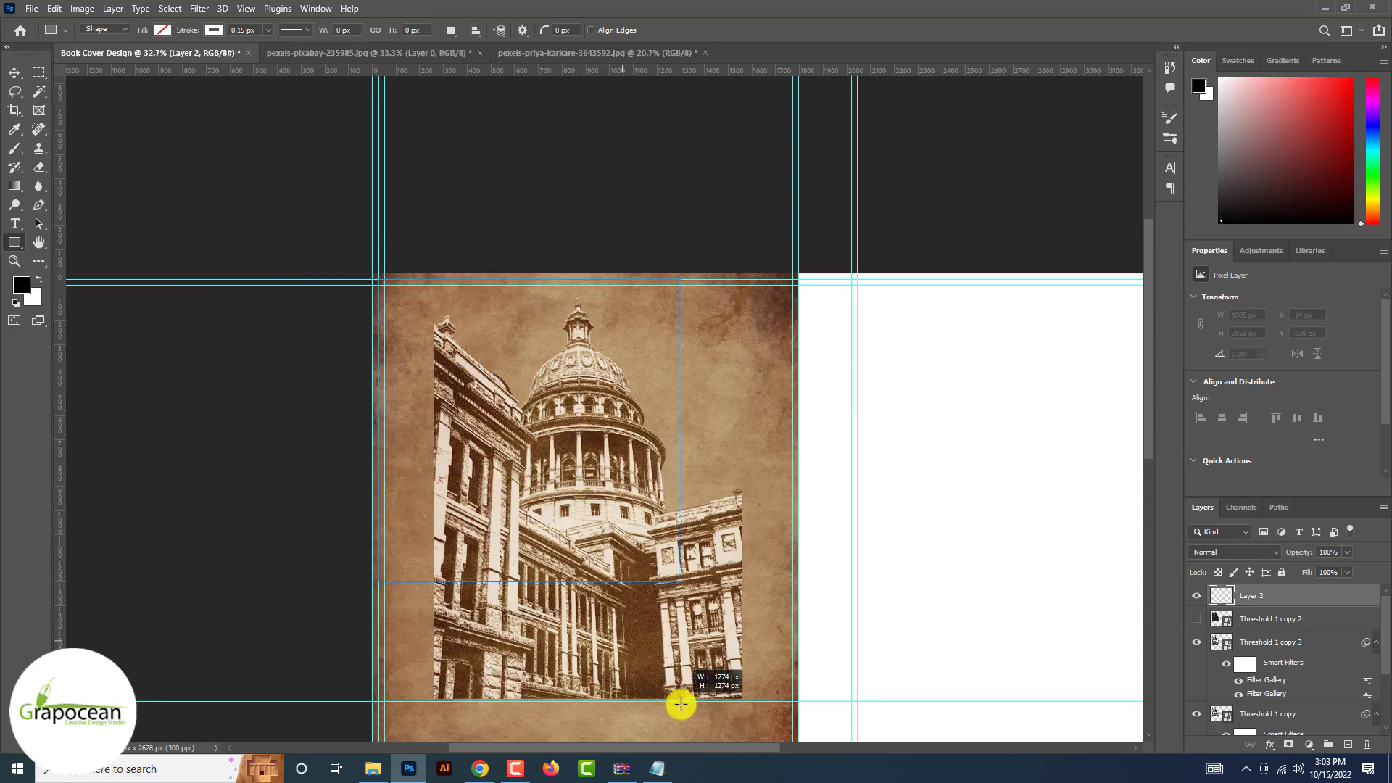
left_click_drag(680, 703, 731, 110)
scroll(732, 100, "up", 5)
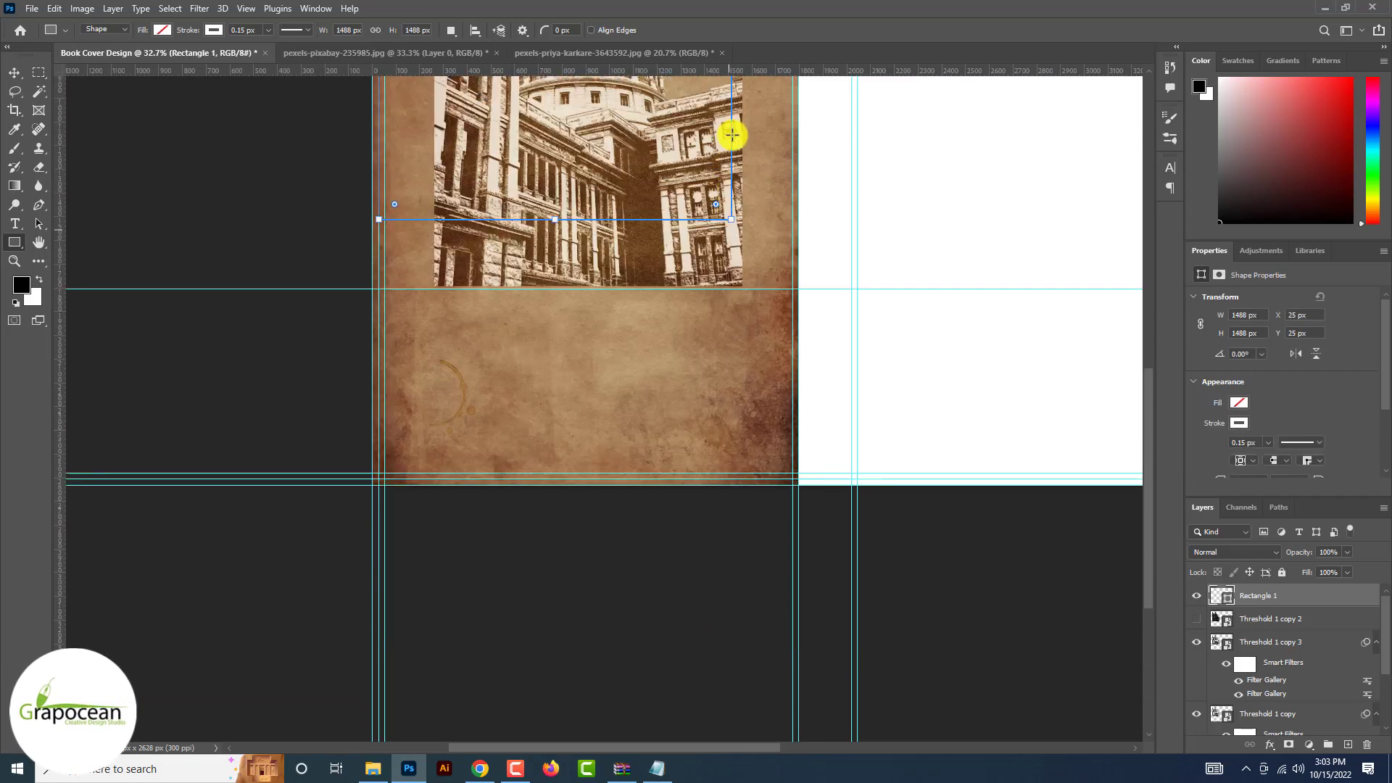
left_click_drag(761, 289, 798, 327)
scroll(798, 327, "up", 5)
Step: Remove the rectangle's stroke and fill it with the hatch pattern at 100% scale
left_click(213, 30)
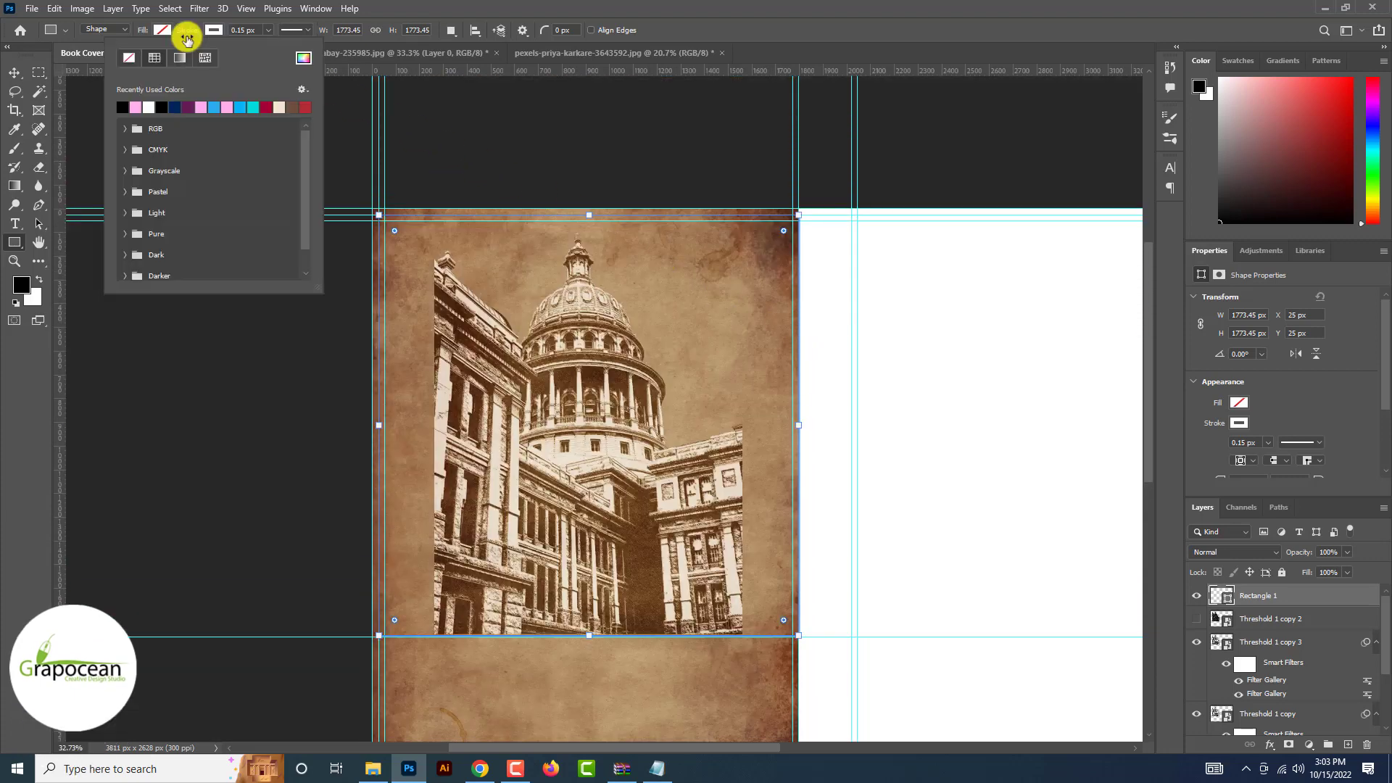
left_click(162, 29)
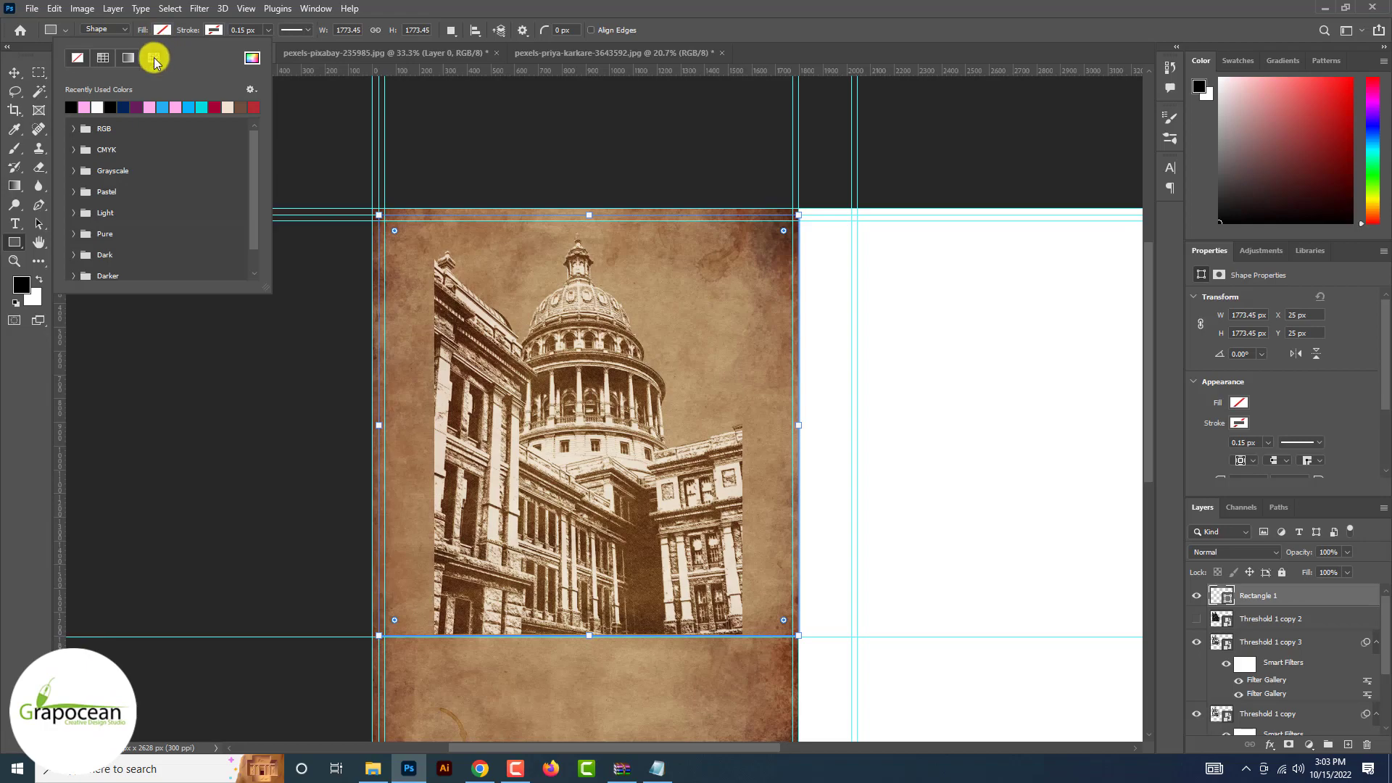
left_click(153, 58)
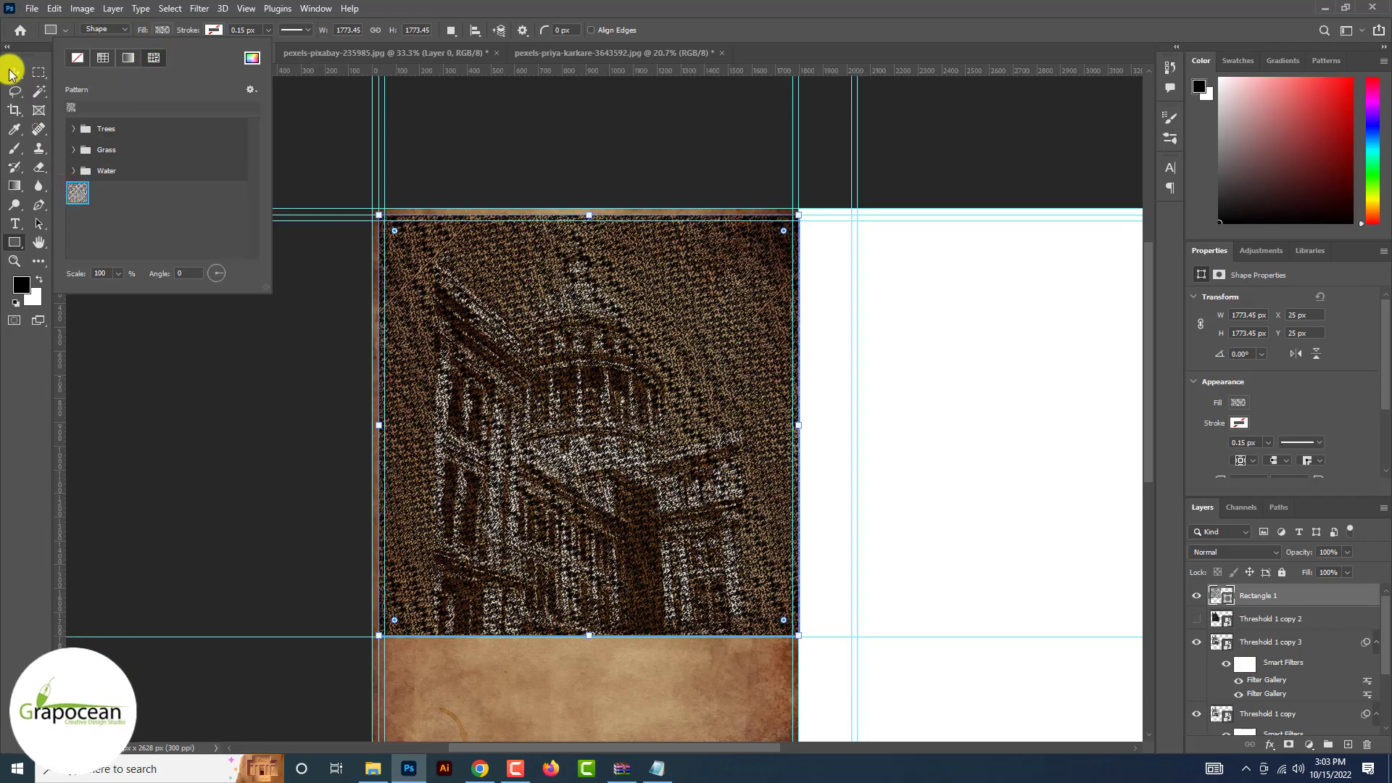
Step: Convert the pattern-filled Rectangle 1 layer to a smart object
left_click(13, 72)
right_click(1283, 595)
left_click(1161, 342)
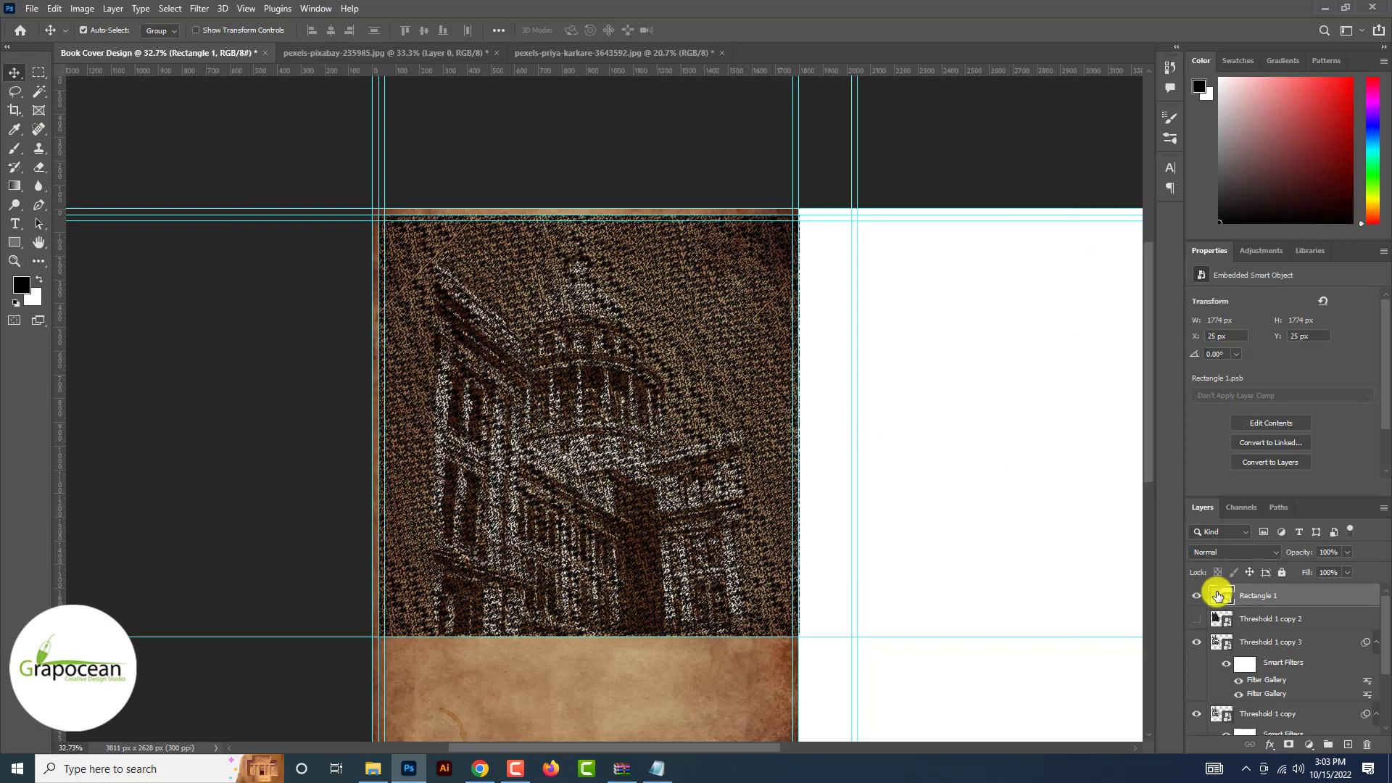
Step: Group Threshold 1 copy 3 with Threshold 1 copy and mask the group with a selection loaded from Rectangle 1's pattern
left_click(1274, 622)
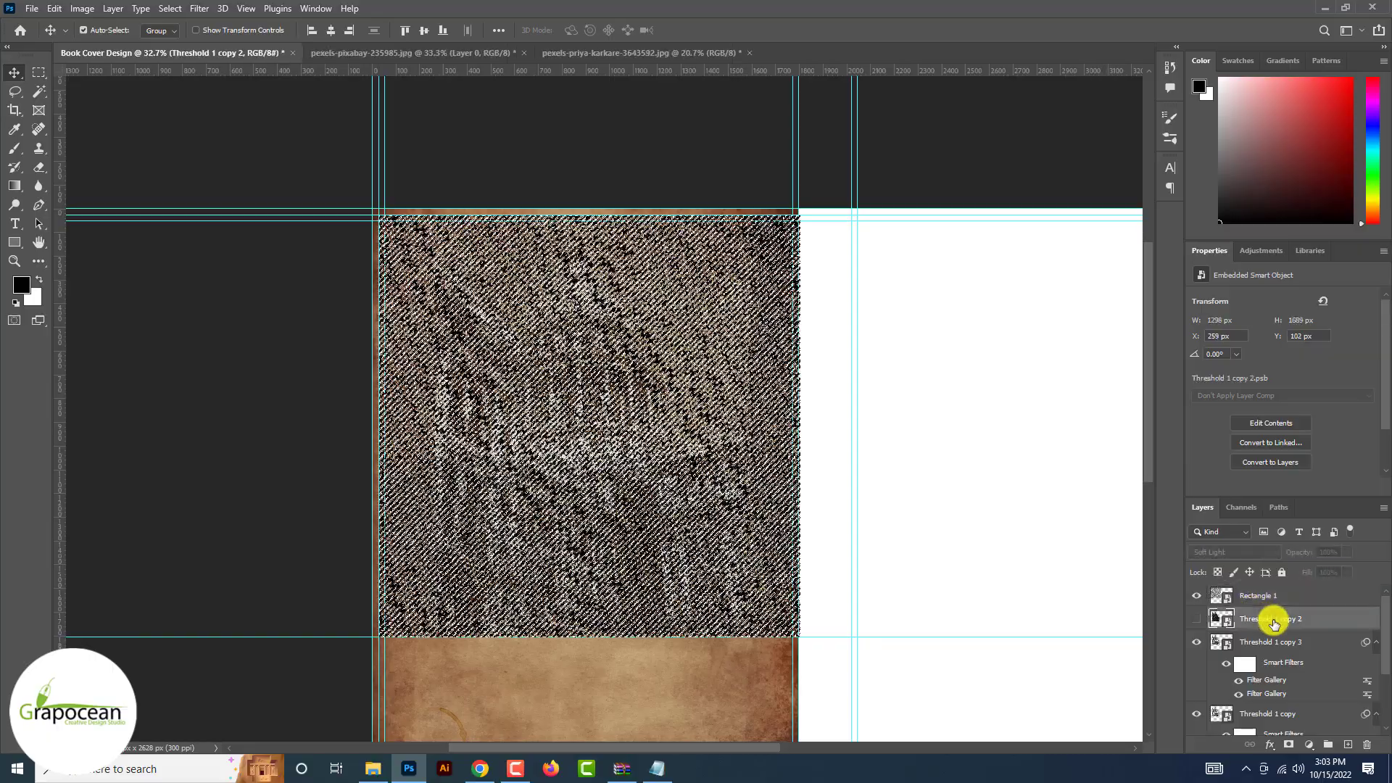
left_click(1274, 644)
scroll(1274, 667, "down", 1)
left_click(1274, 689, "shift")
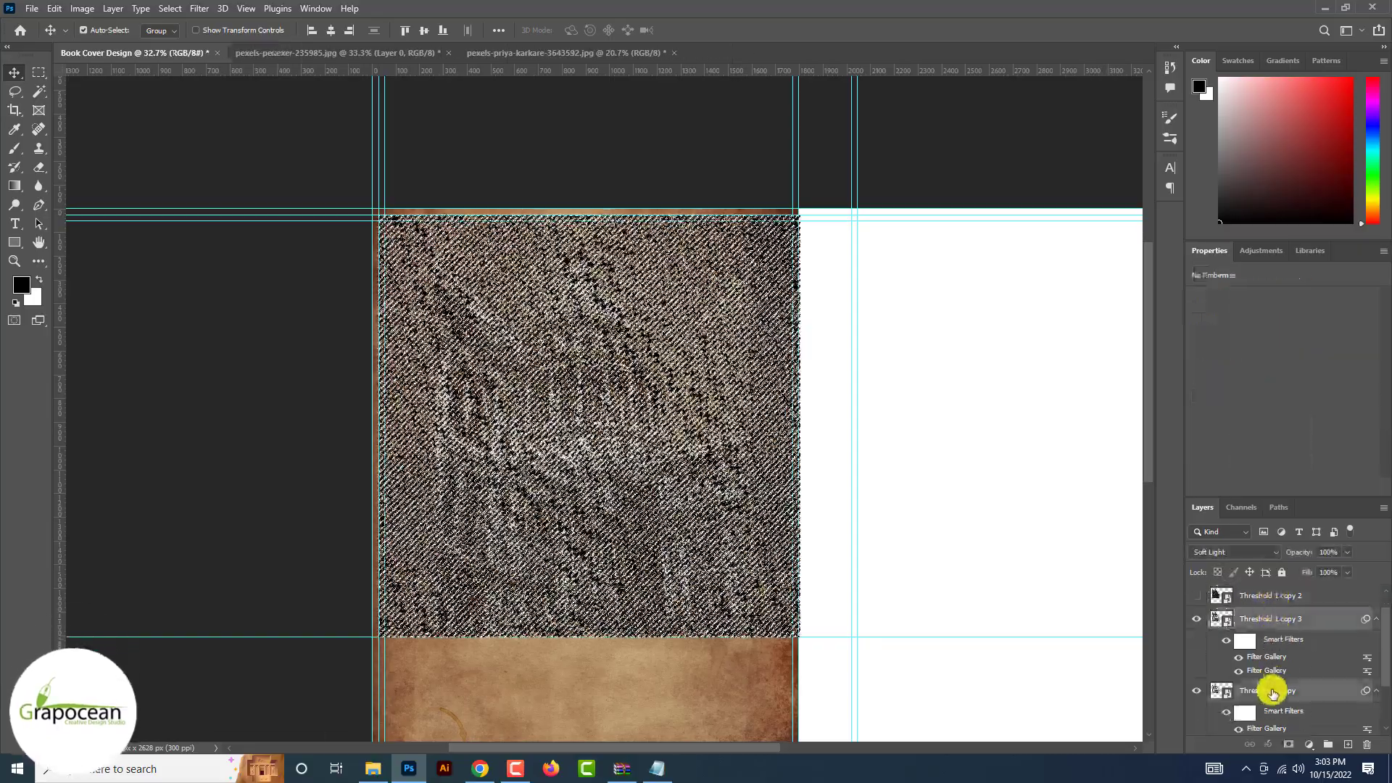
key("ctrl+g")
left_click(1287, 745, "alt")
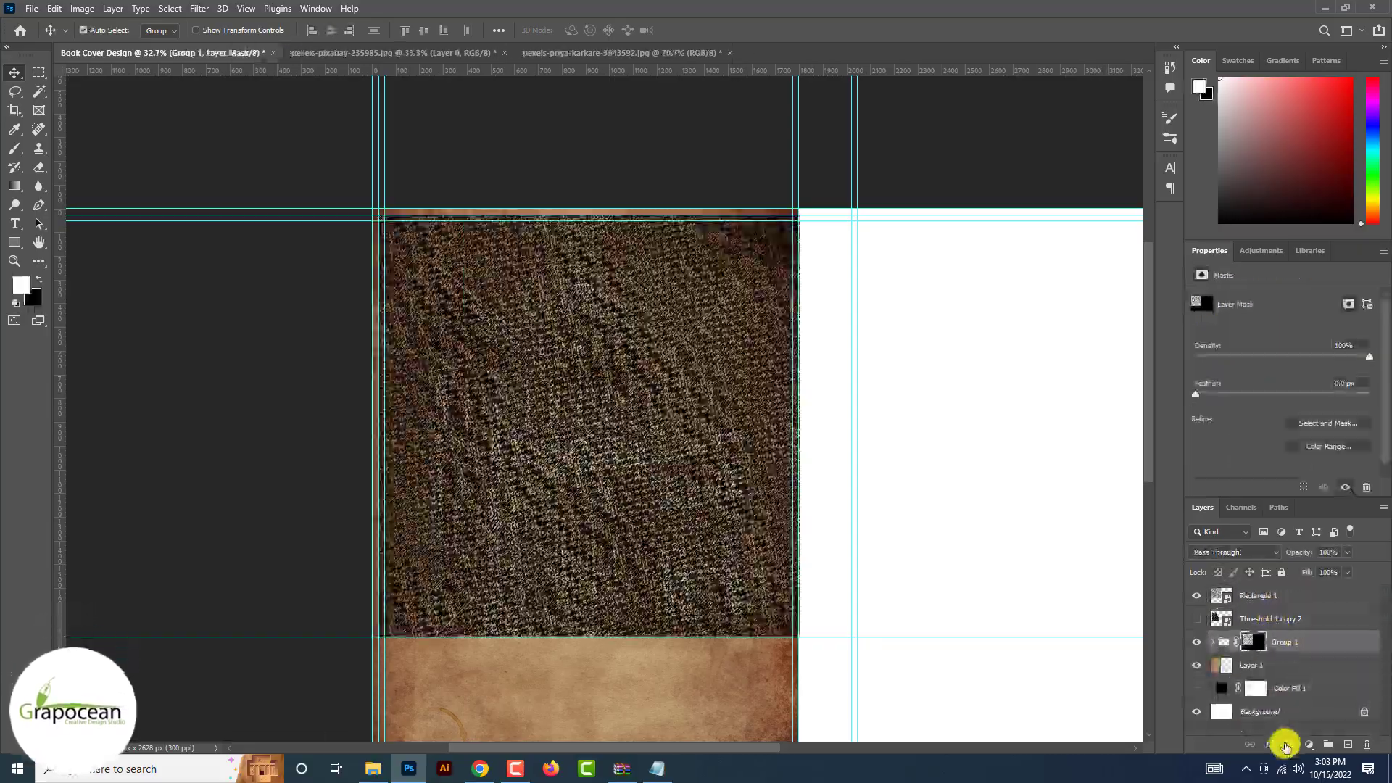
Step: Hide Rectangle 1 and examine the hatched texture on the building up close
left_click(1196, 595)
key("ctrl+plus")
key("ctrl+plus")
key("ctrl+plus")
key("ctrl+plus")
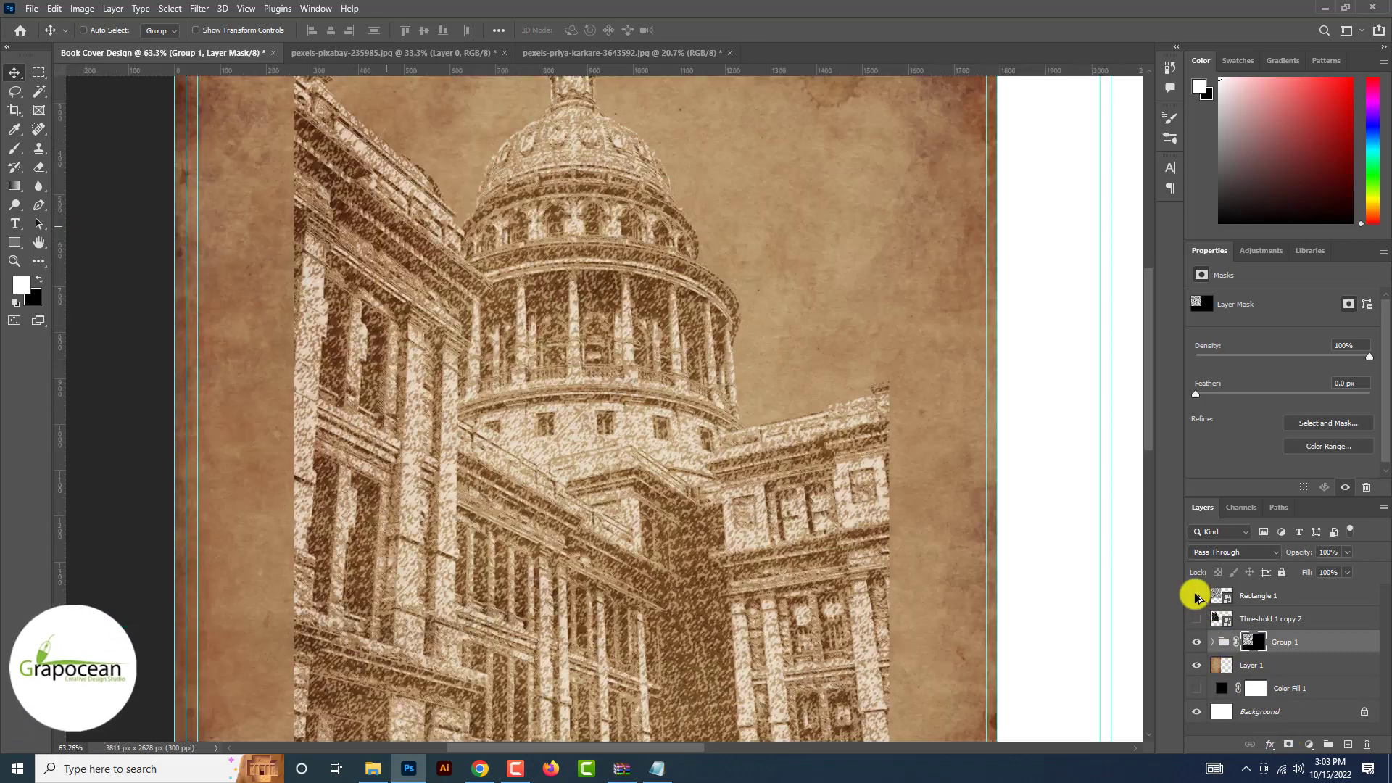
key("ctrl+minus")
key("ctrl+minus")
key("ctrl+minus")
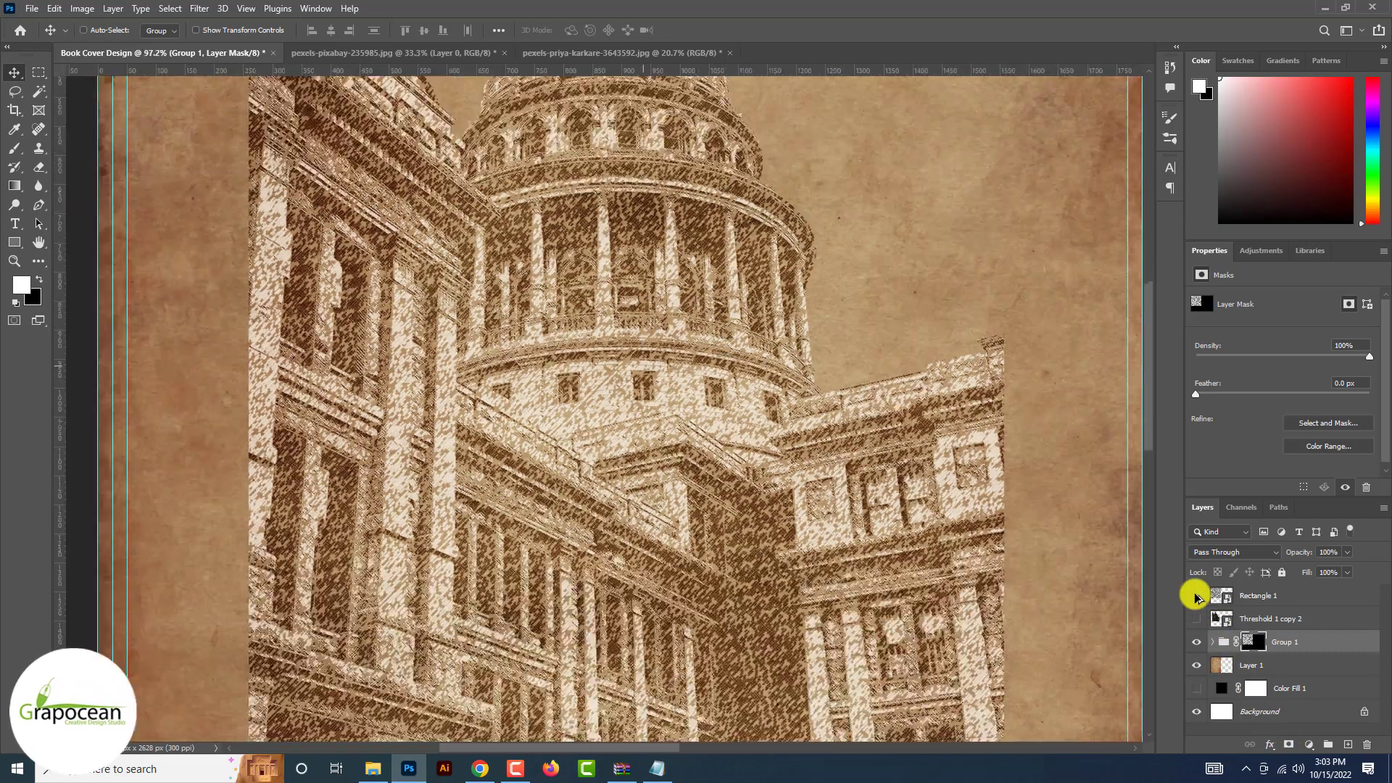
key("ctrl+plus")
key("ctrl+plus")
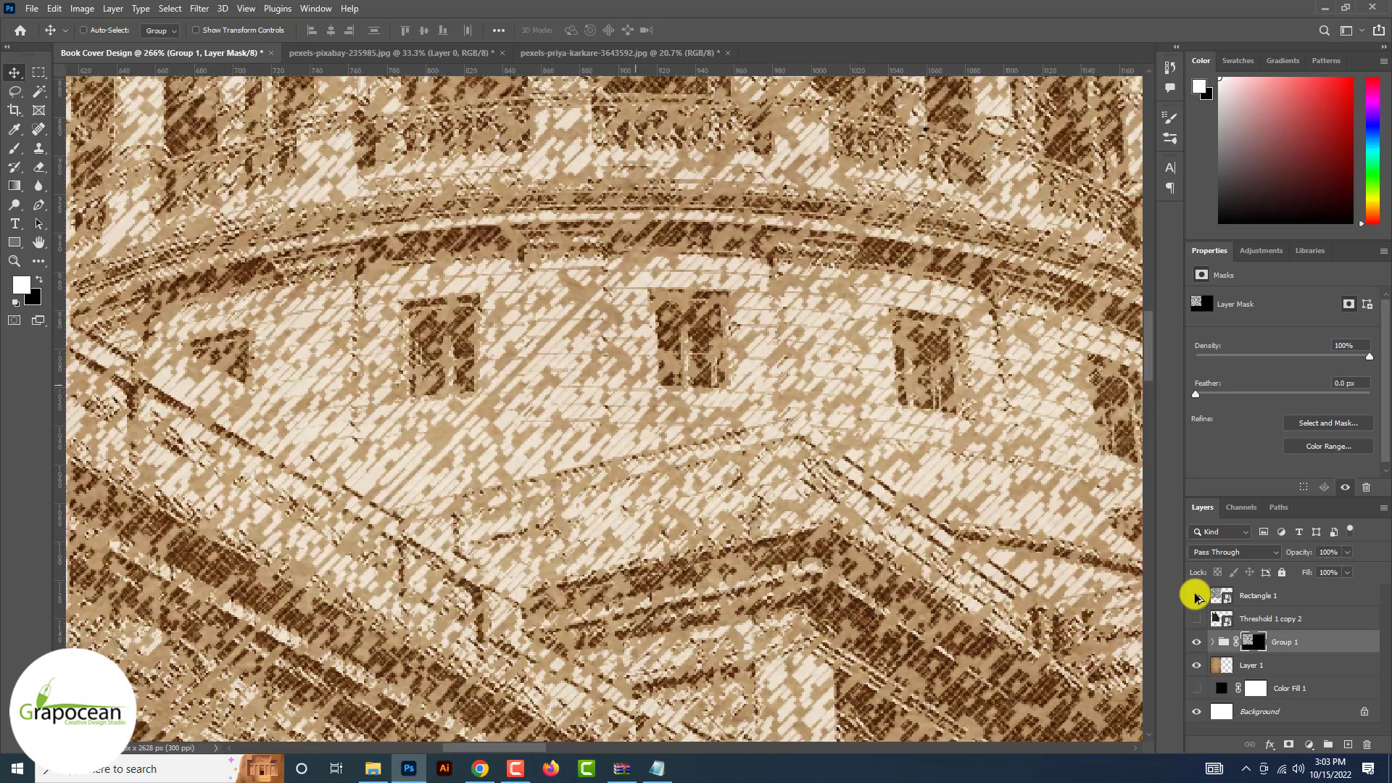
key("ctrl+minus")
key("ctrl+minus")
key("ctrl+0")
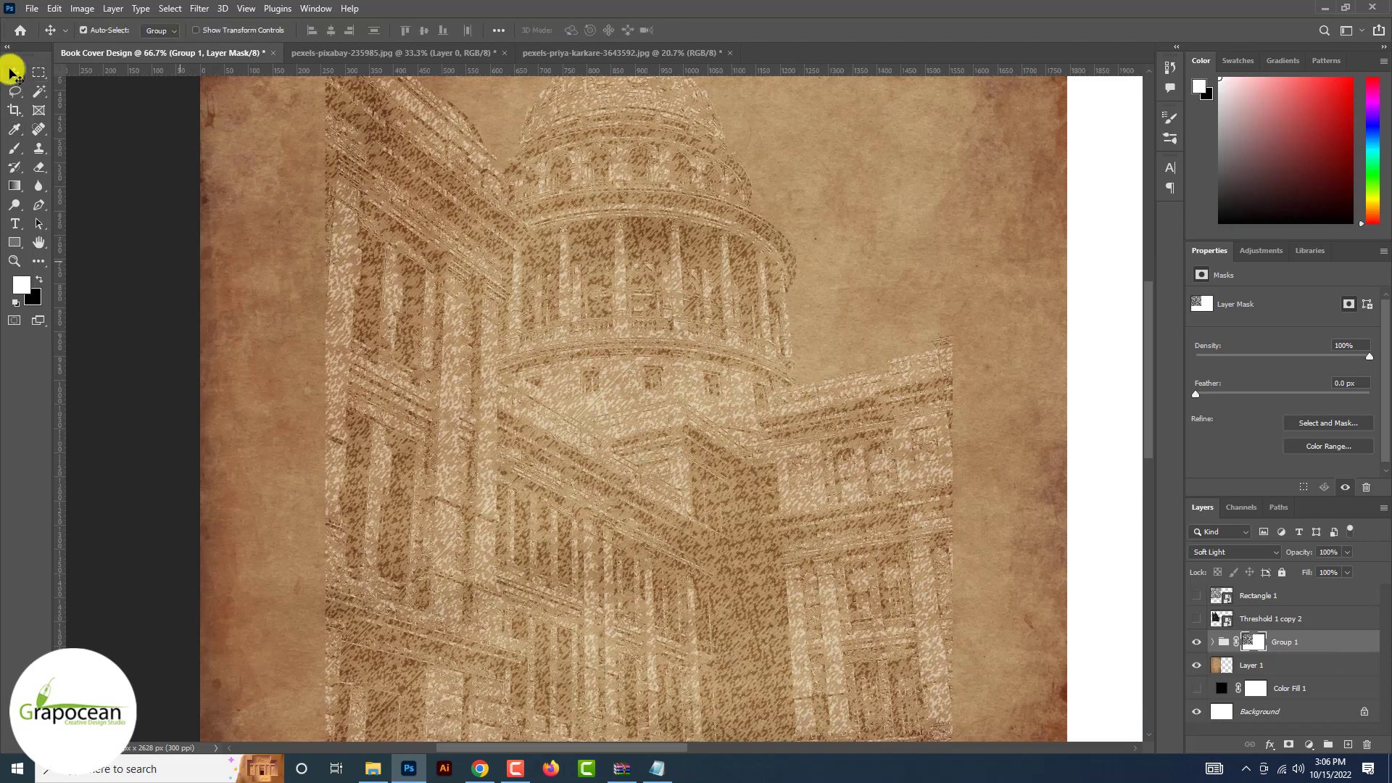
Step: Load Rectangle 1's pattern as a selection and shift the selection about 4 px across the building's hatch lines
scroll(714, 254, "up", 8)
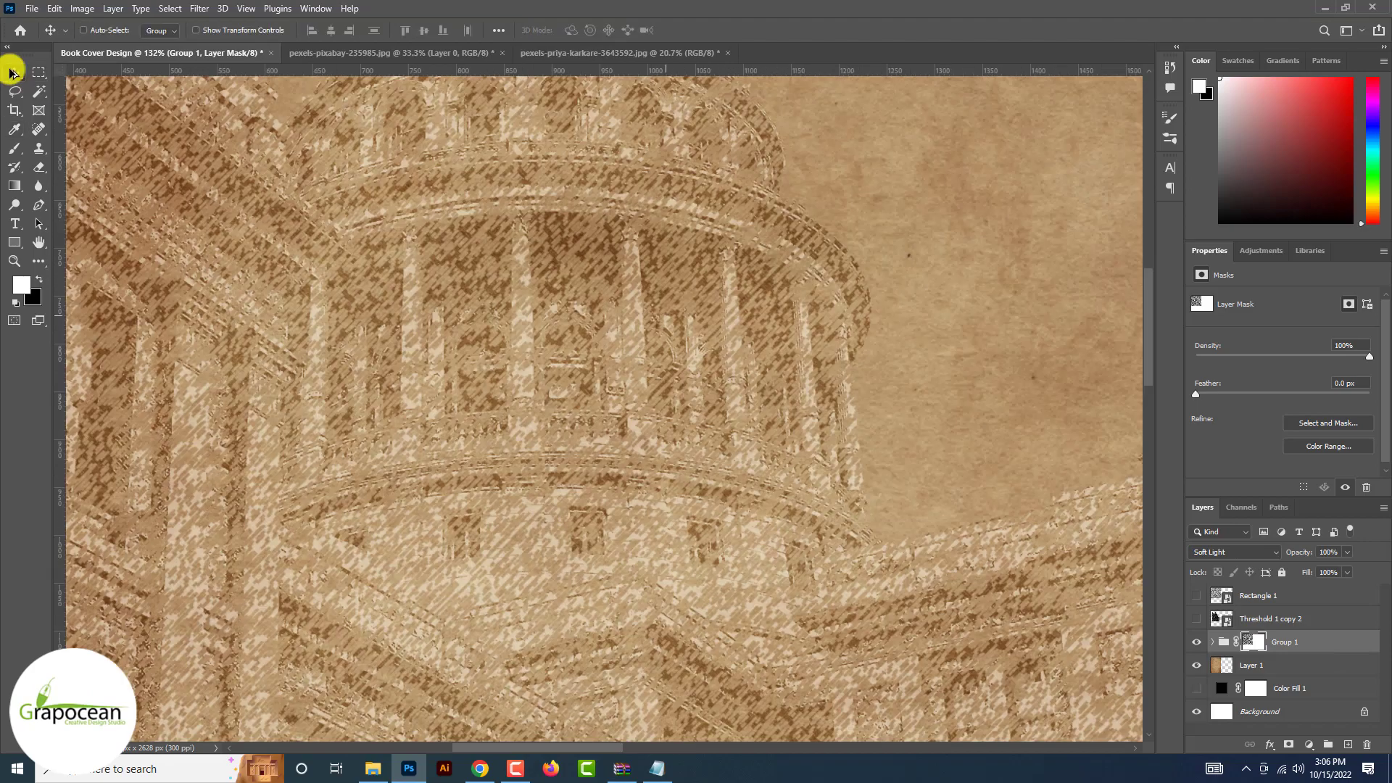
scroll(699, 341, "down", 8)
scroll(700, 341, "down", 3)
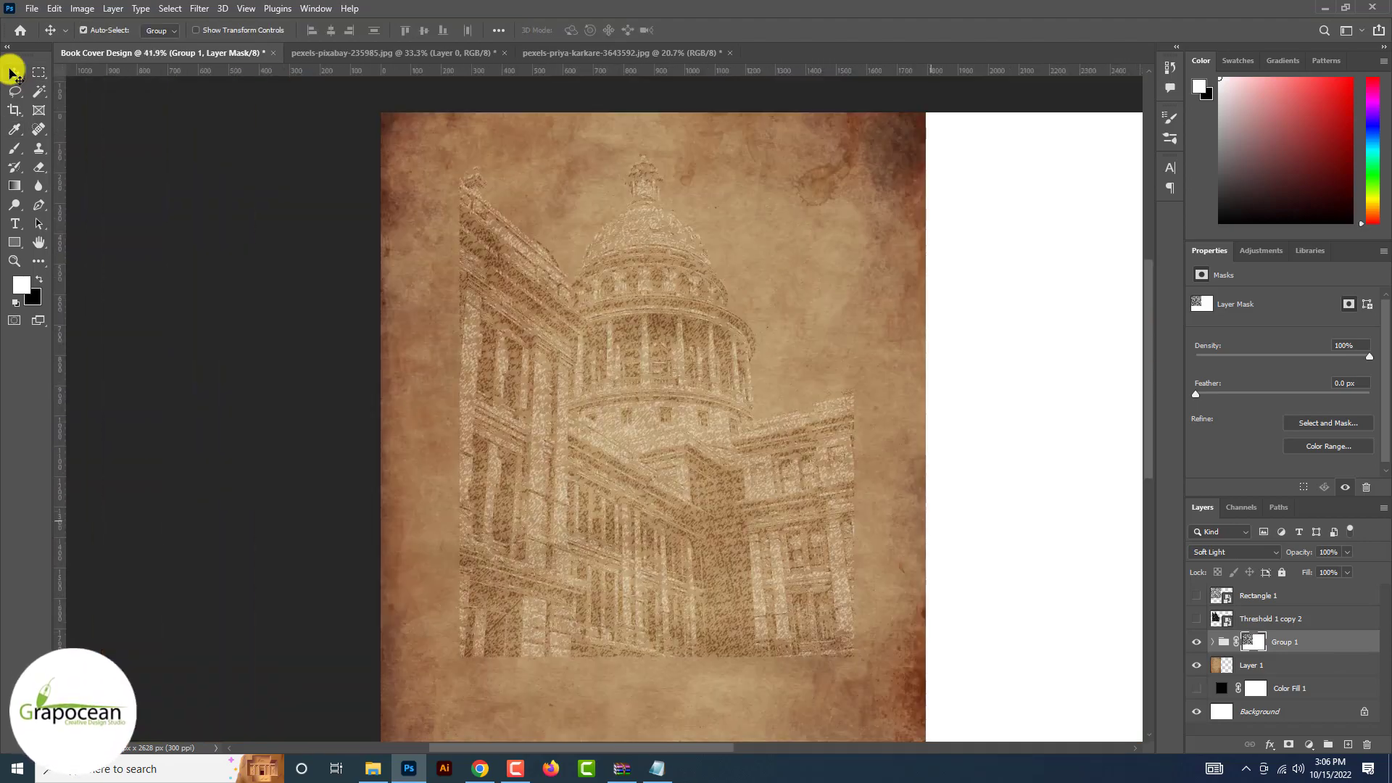
left_click(1219, 596, "ctrl")
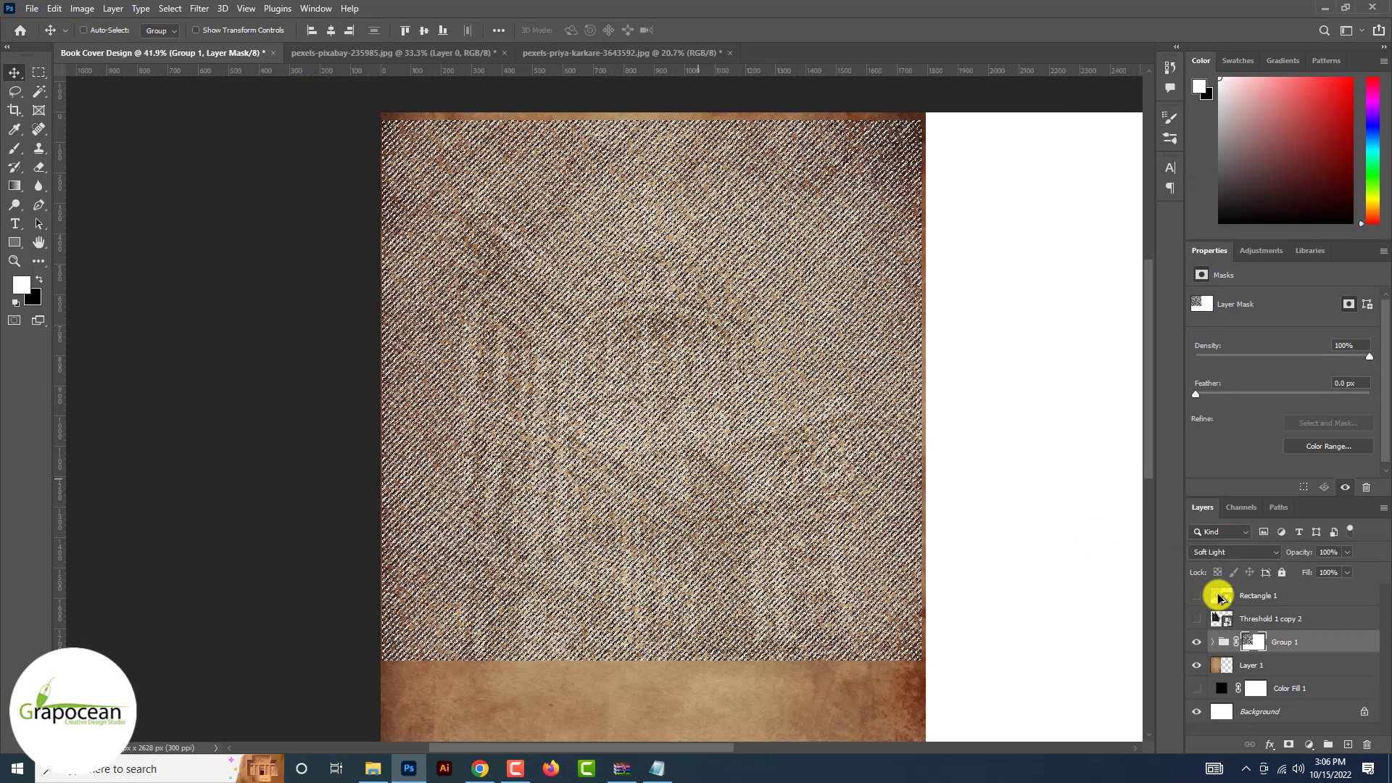
scroll(725, 379, "up", 5)
left_click(41, 76)
scroll(42, 76, "up", 8)
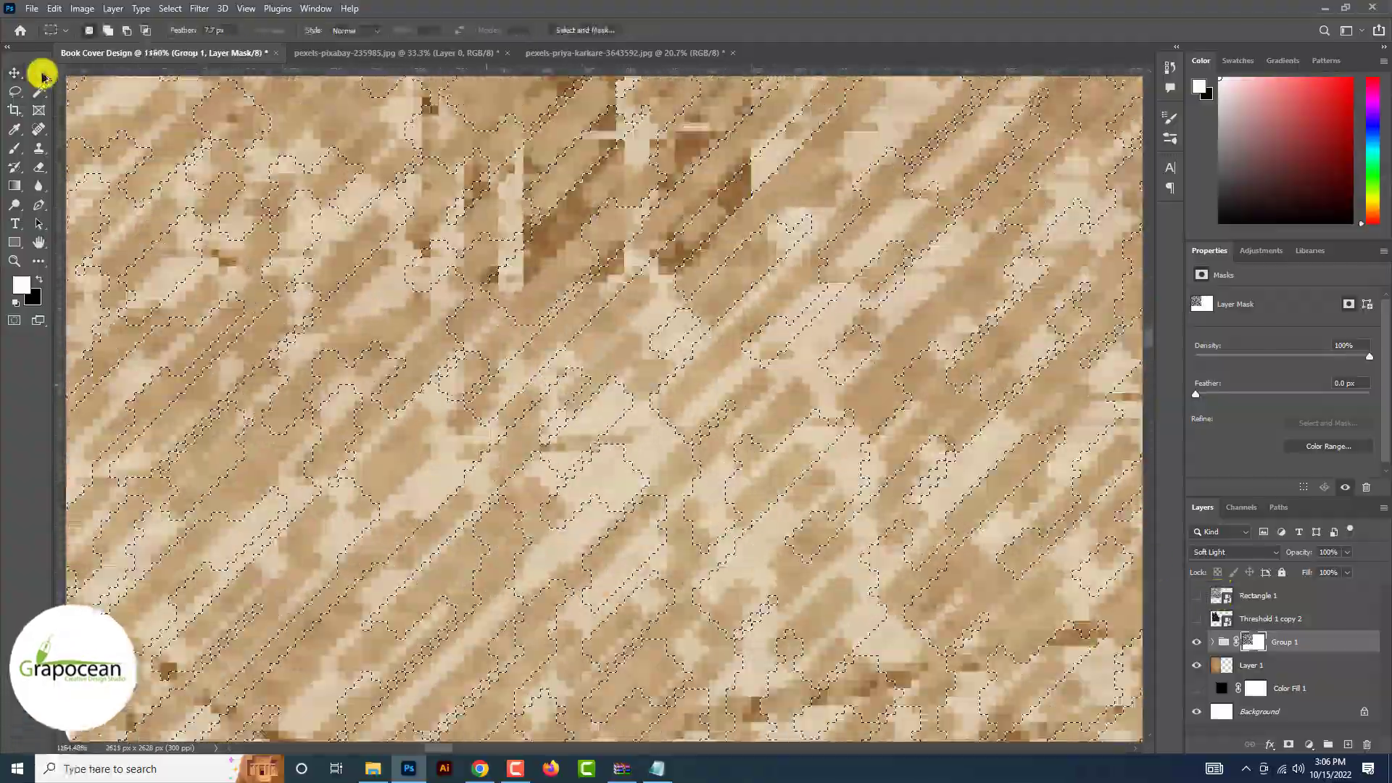
scroll(515, 299, "down", 4)
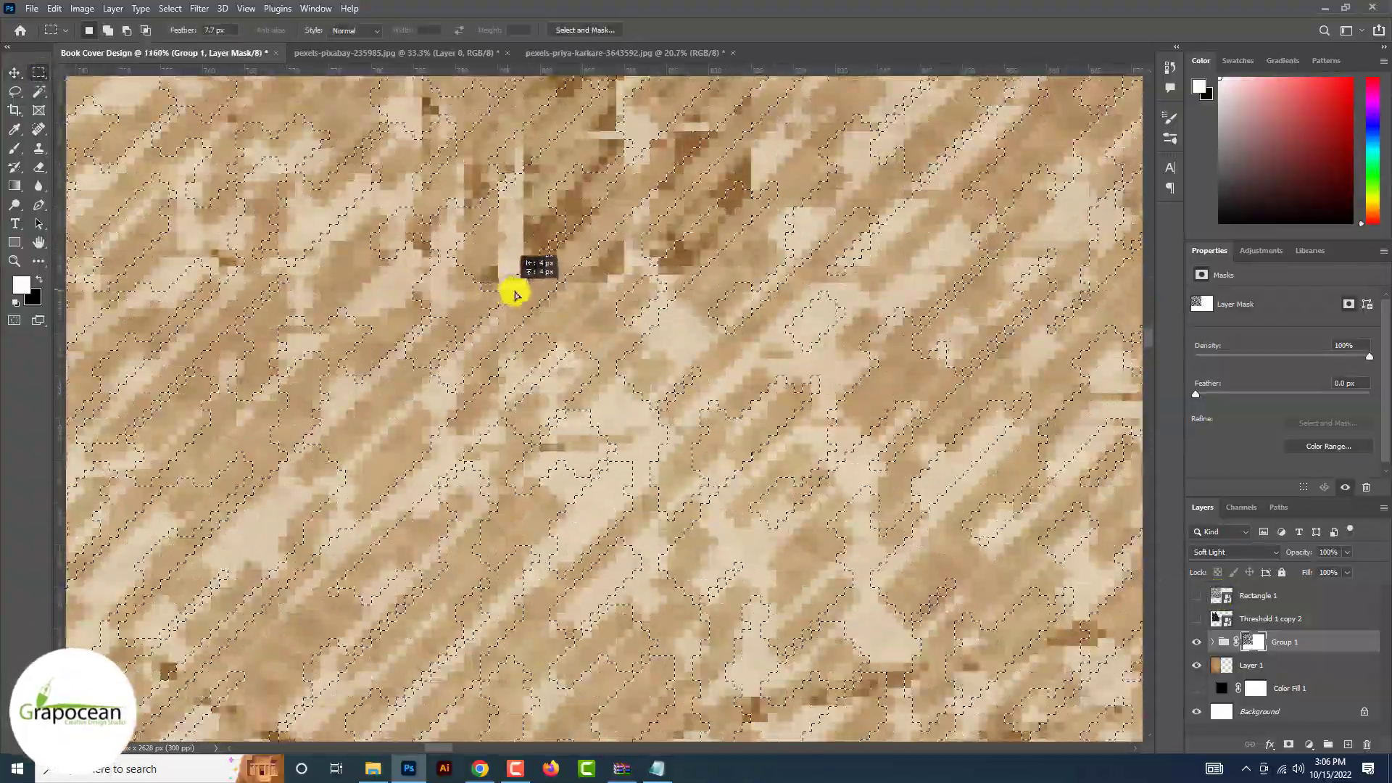
scroll(527, 298, "down", 8)
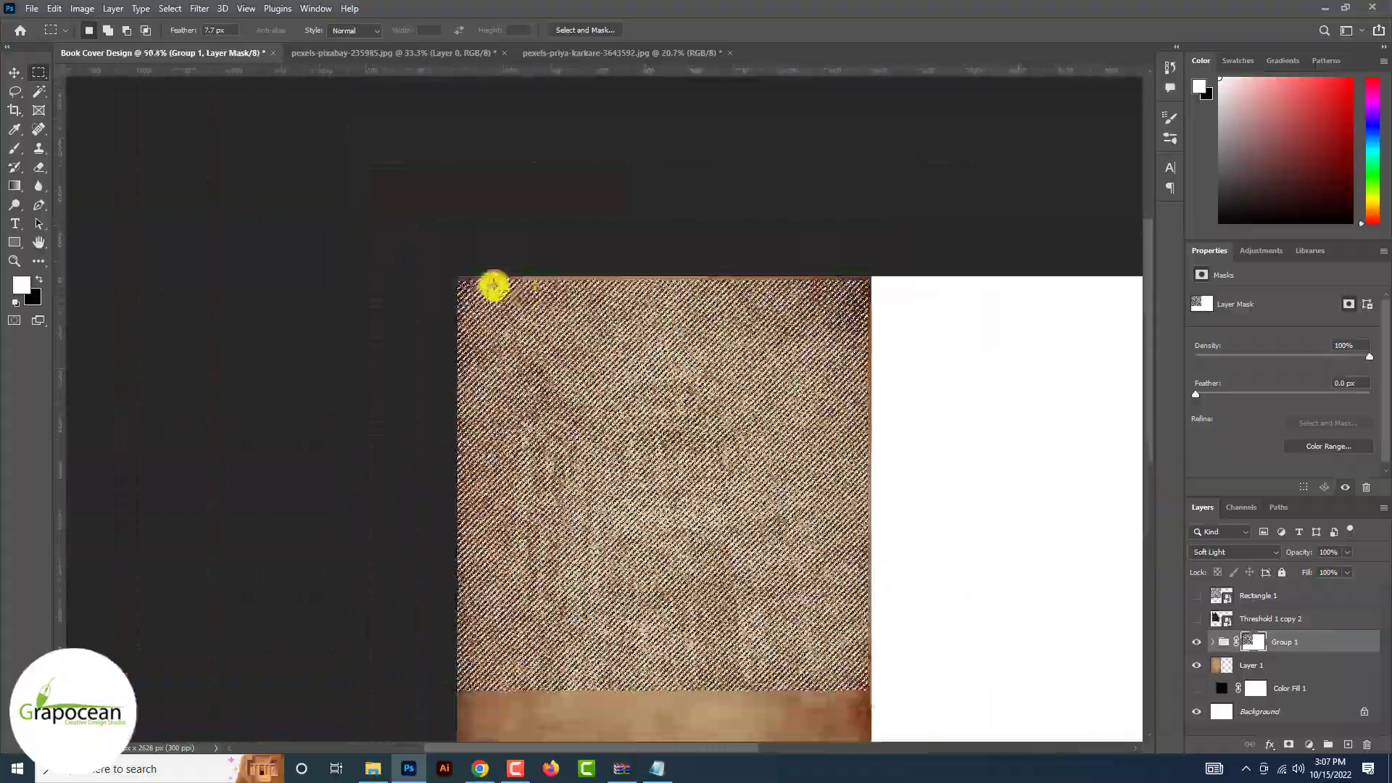
Step: Brush white through the selection on Group 1's mask over the dome and both building wings, and deselect
right_click(15, 148)
left_click(71, 148)
scroll(192, 193, "up", 4)
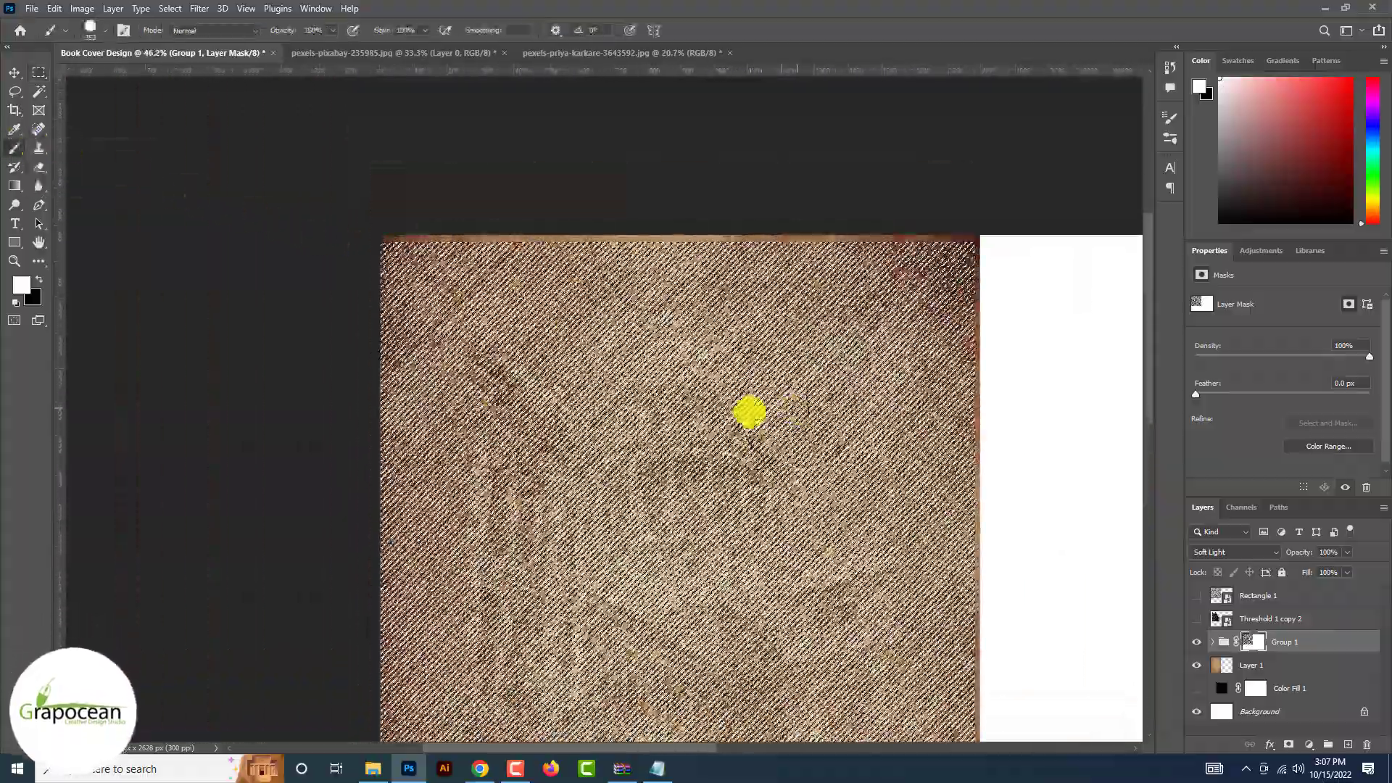
scroll(469, 401, "up", 5)
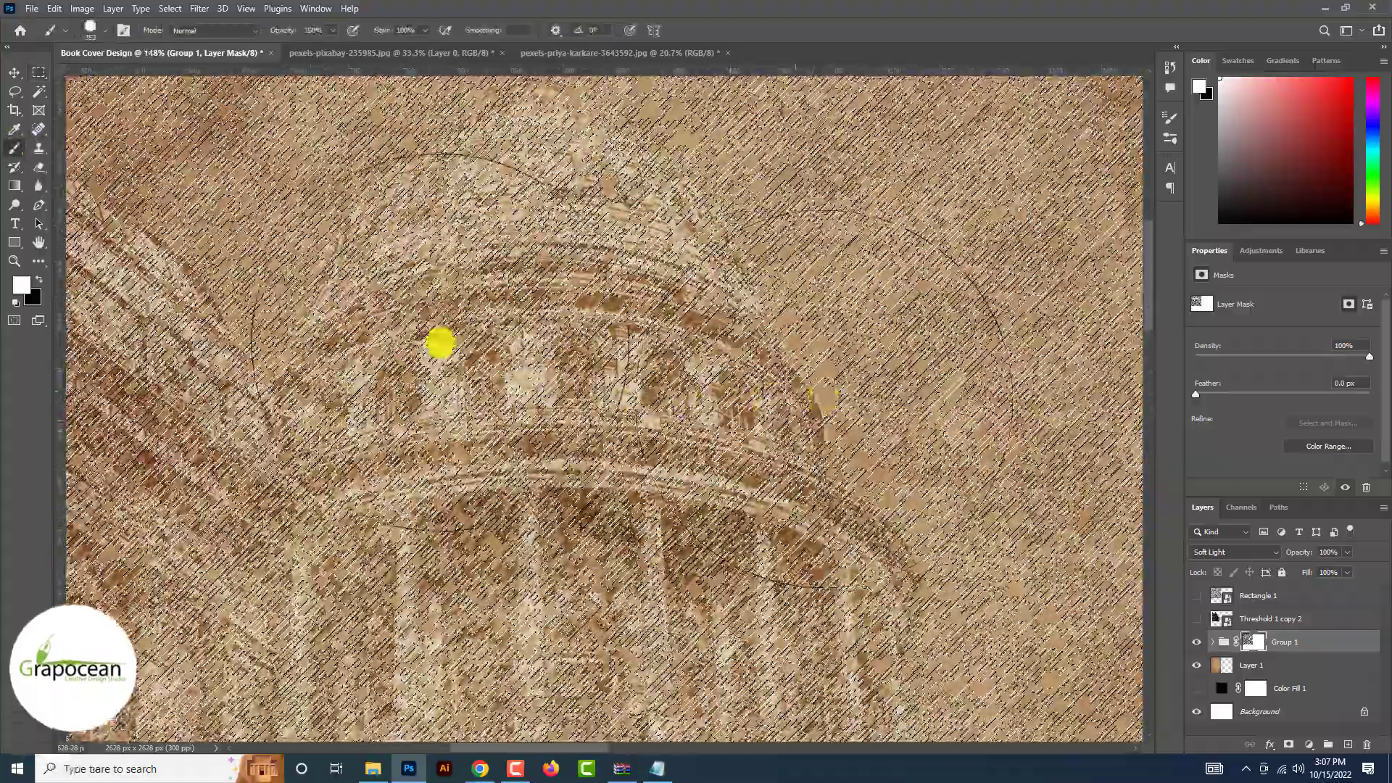
scroll(684, 361, "down", 3)
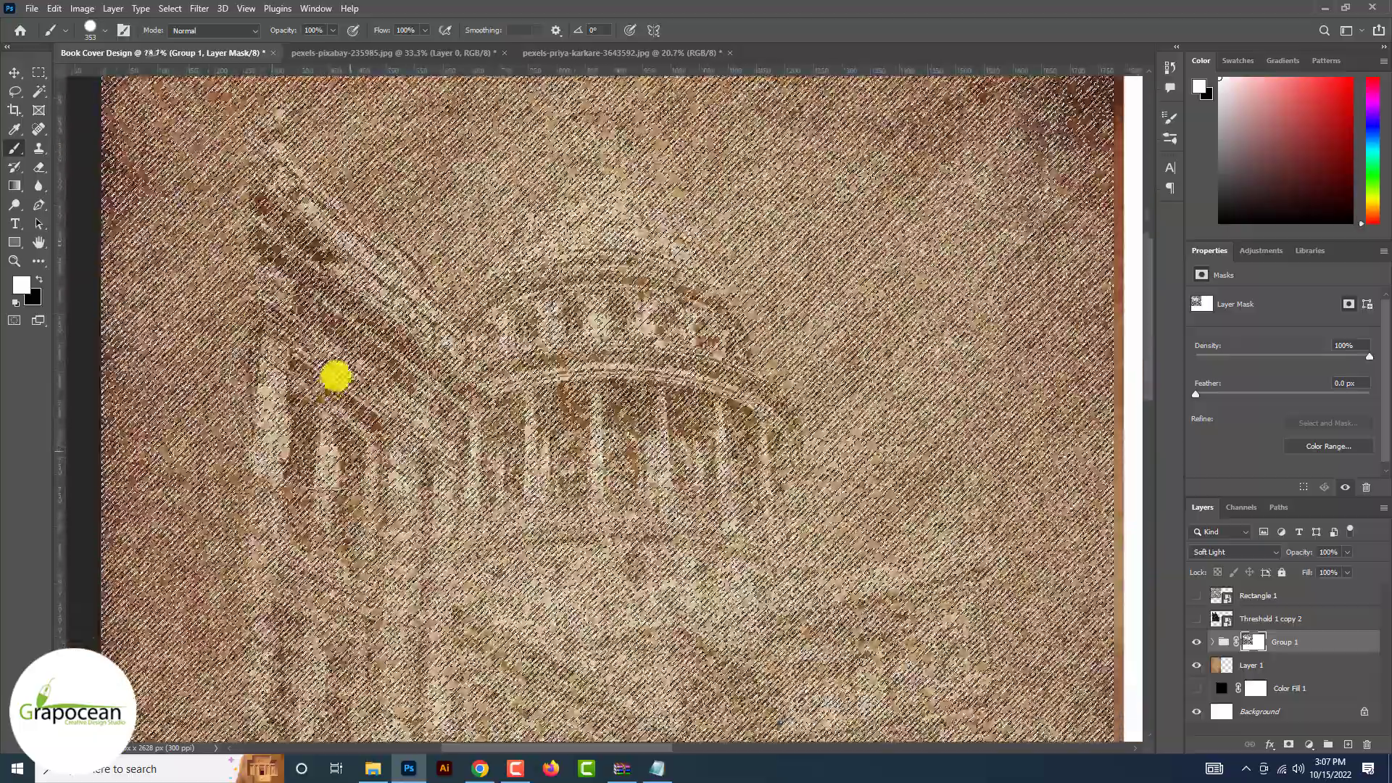
scroll(569, 519, "down", 4)
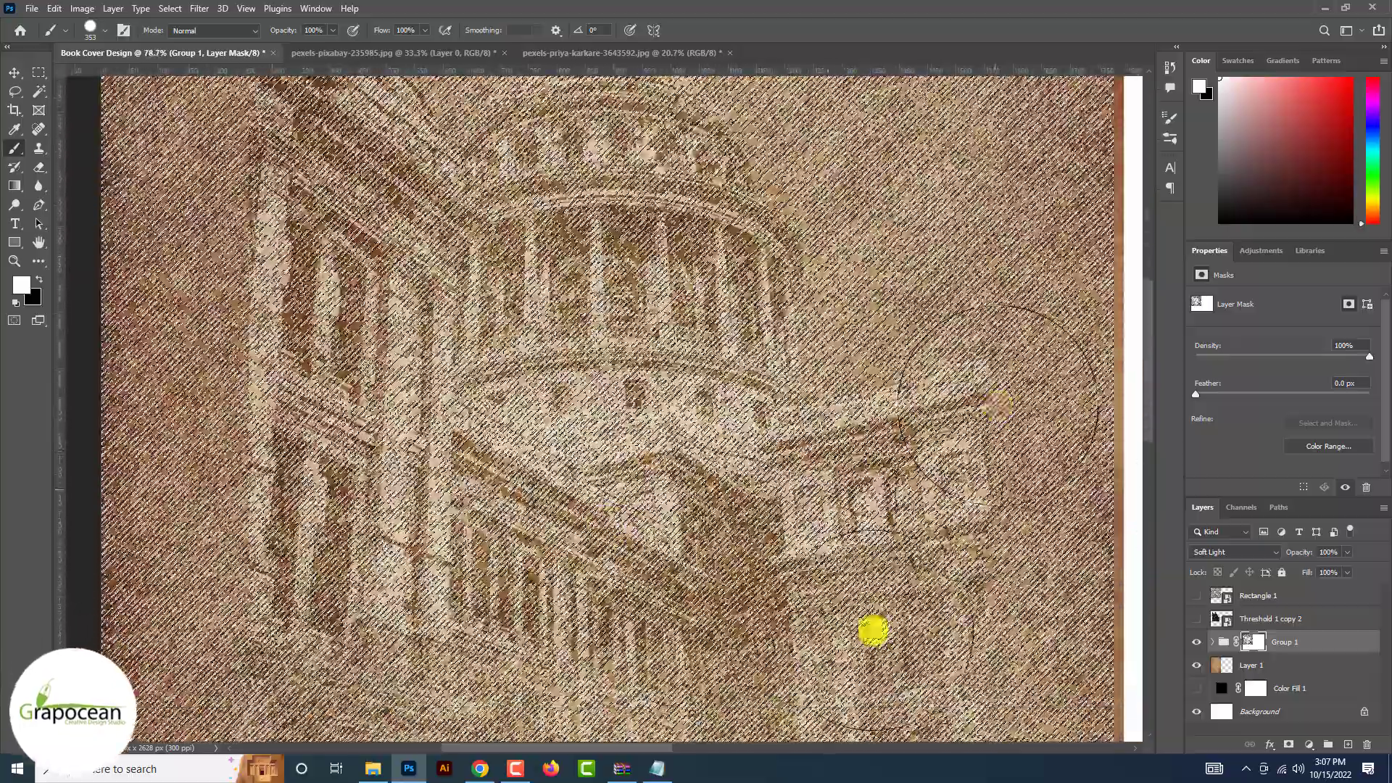
scroll(261, 571, "down", 3)
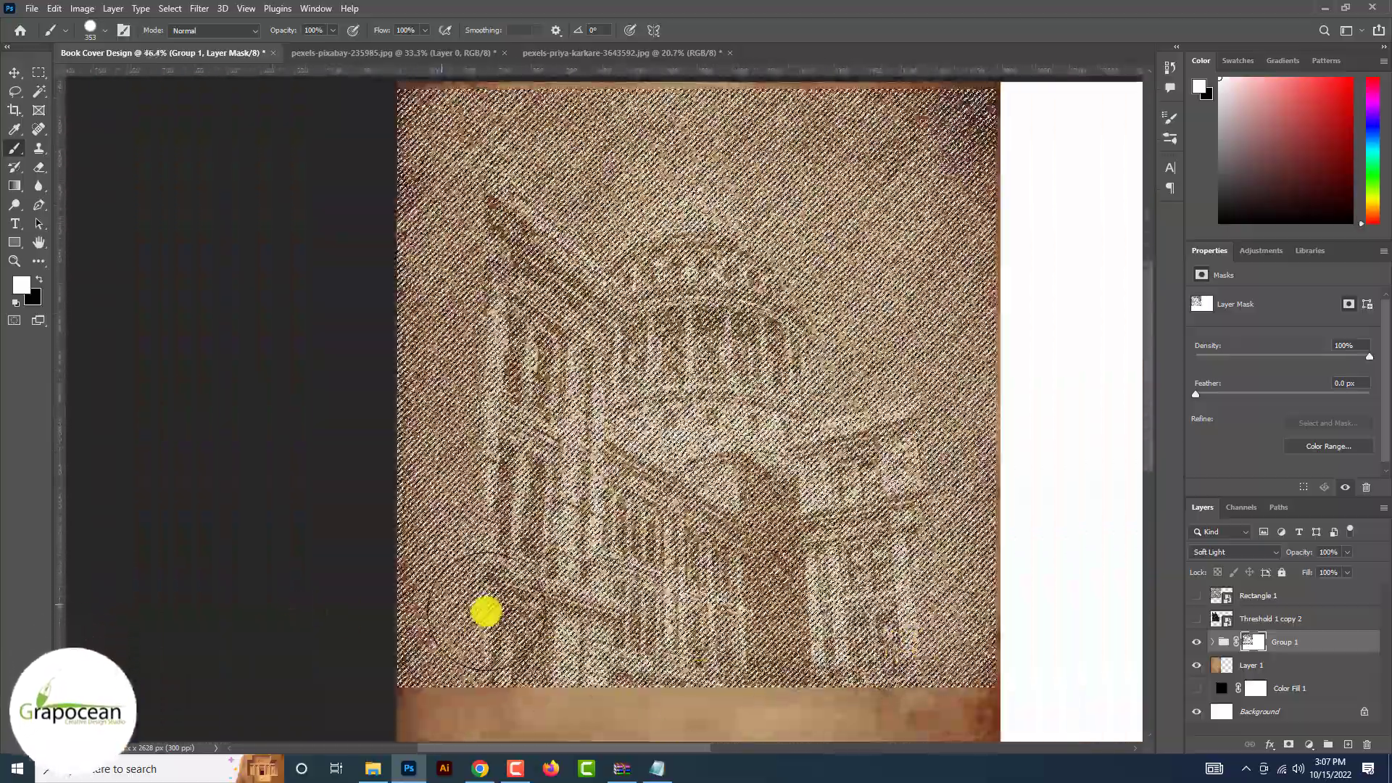
left_click(38, 73)
left_click(177, 301)
scroll(176, 301, "up", 3)
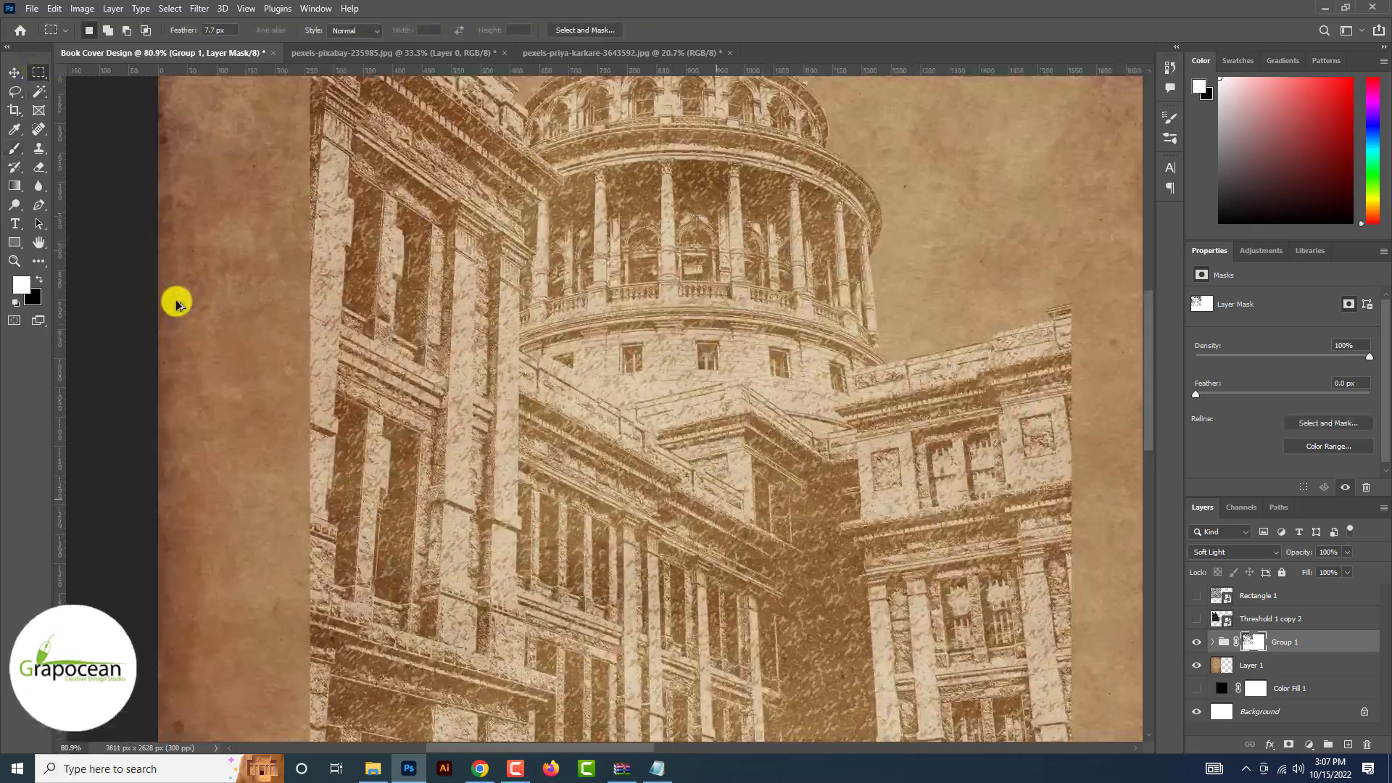
scroll(176, 300, "down", 3)
scroll(176, 301, "down", 1)
scroll(176, 301, "up", 3)
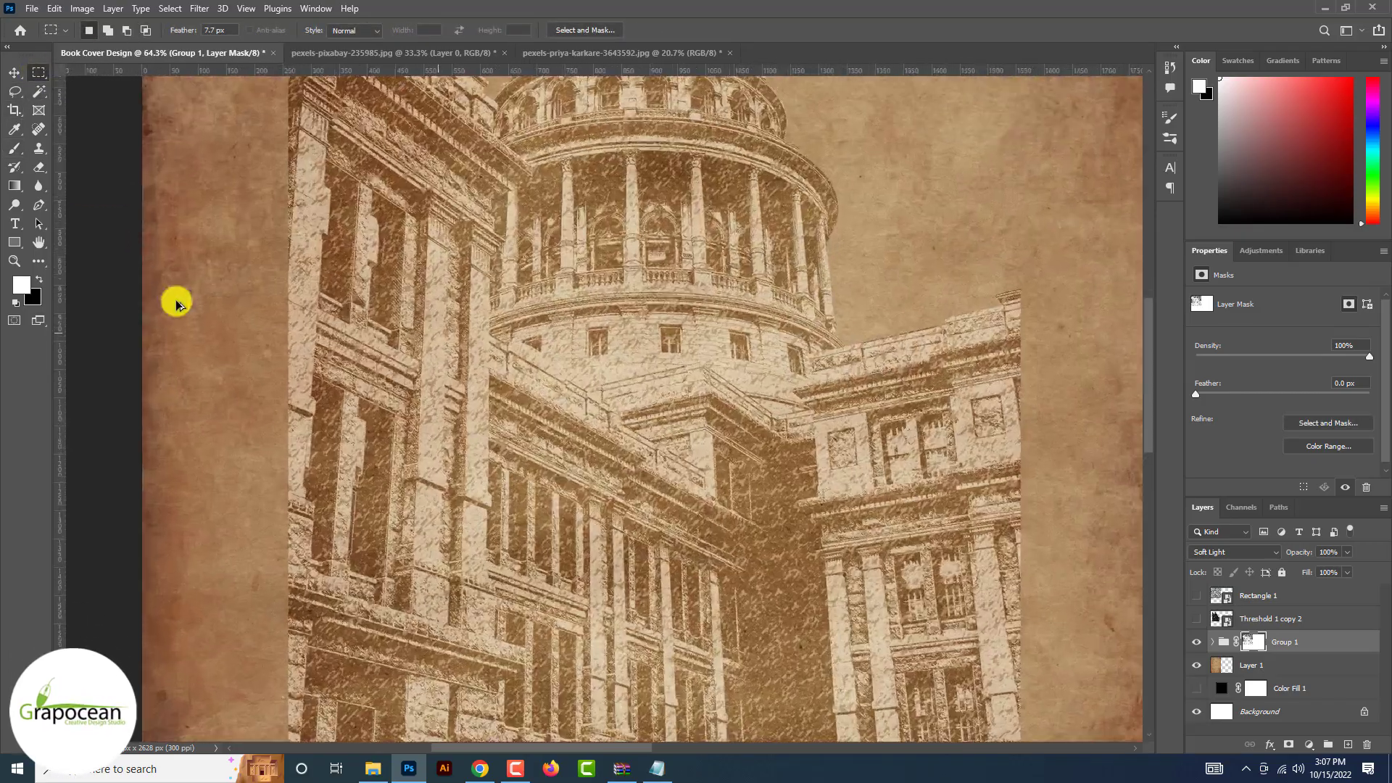
scroll(177, 303, "down", 2)
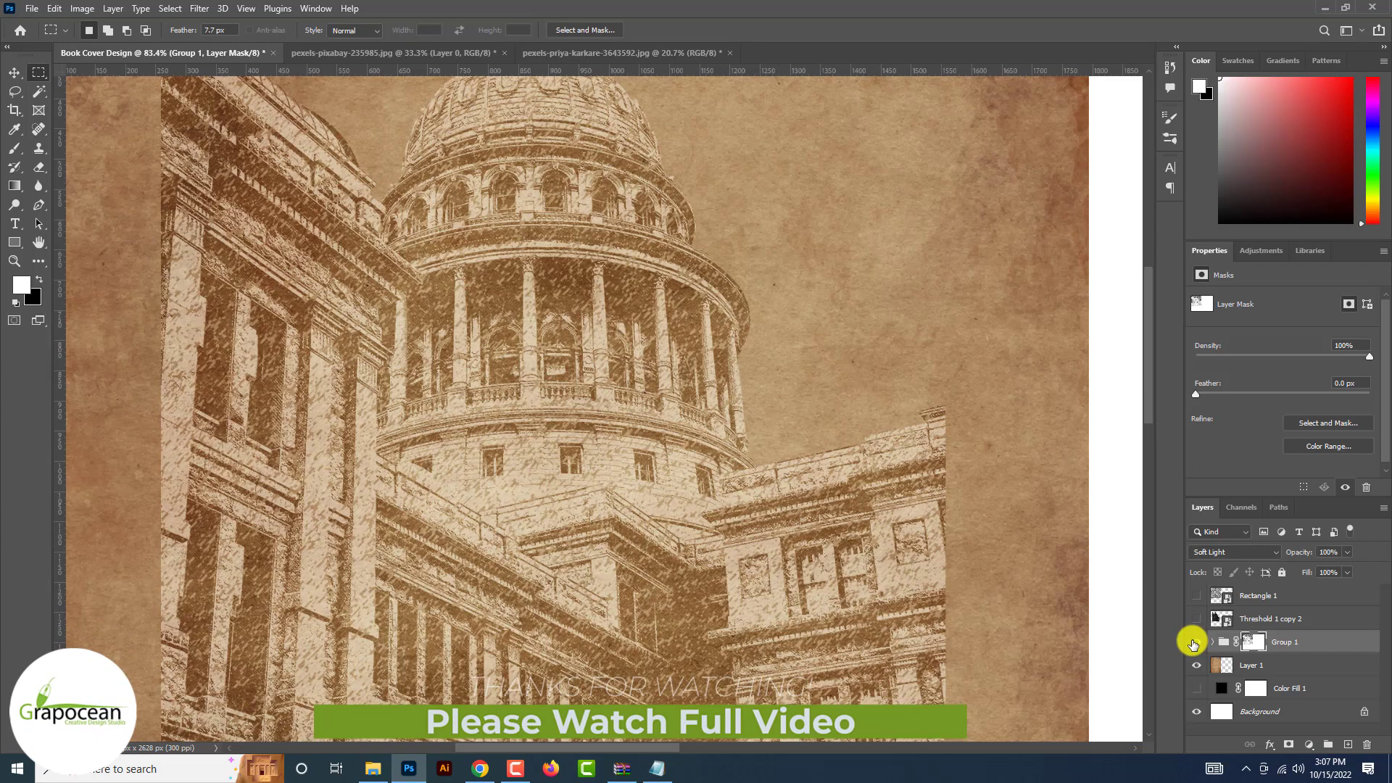
Step: Try converting Group 1 to a smart object and compare the cover with it hidden and shown
left_click(1195, 642)
right_click(1312, 641)
left_click(1320, 242)
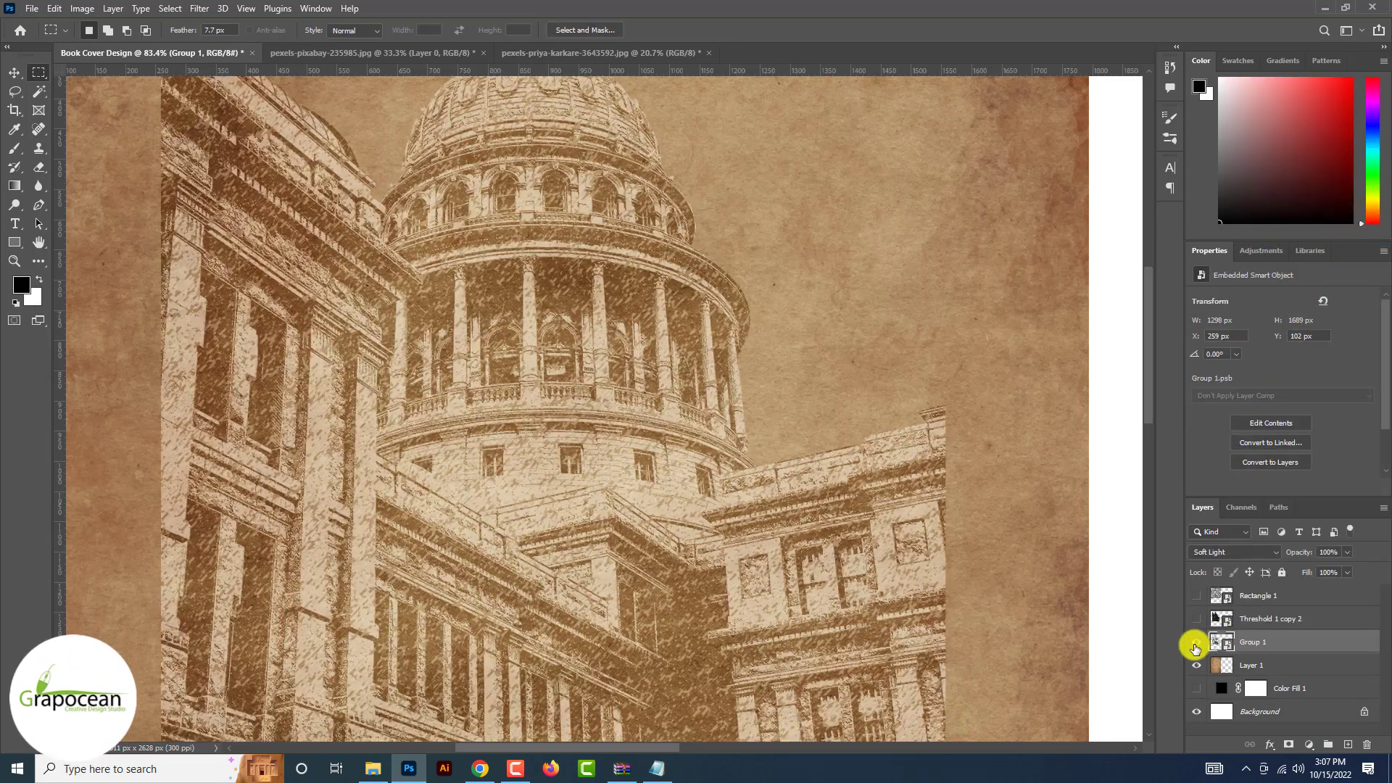
left_click(1196, 642)
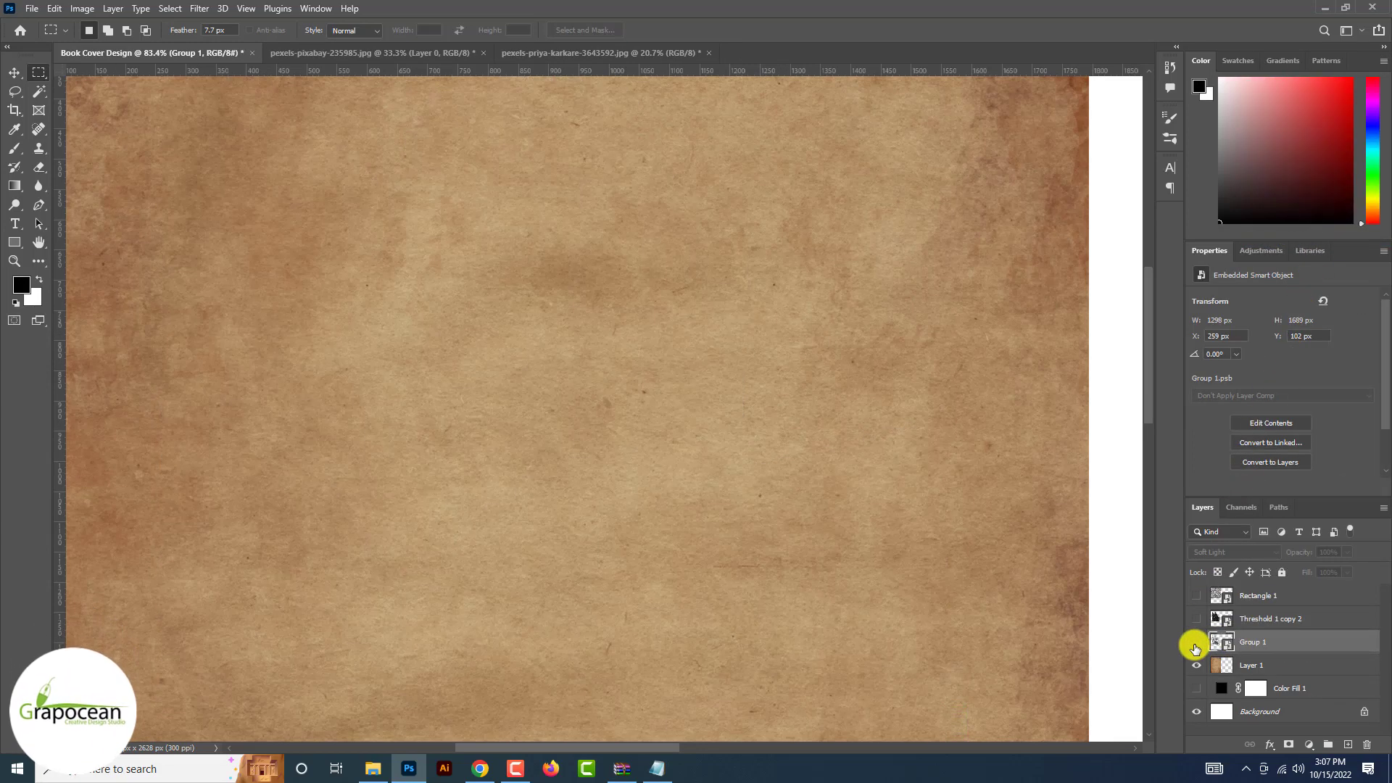
left_click(1196, 642)
Step: Create a smart object from a duplicate of Group 1, with the original group hidden, and add a layer mask to it
right_click(1276, 642)
left_click(1333, 229)
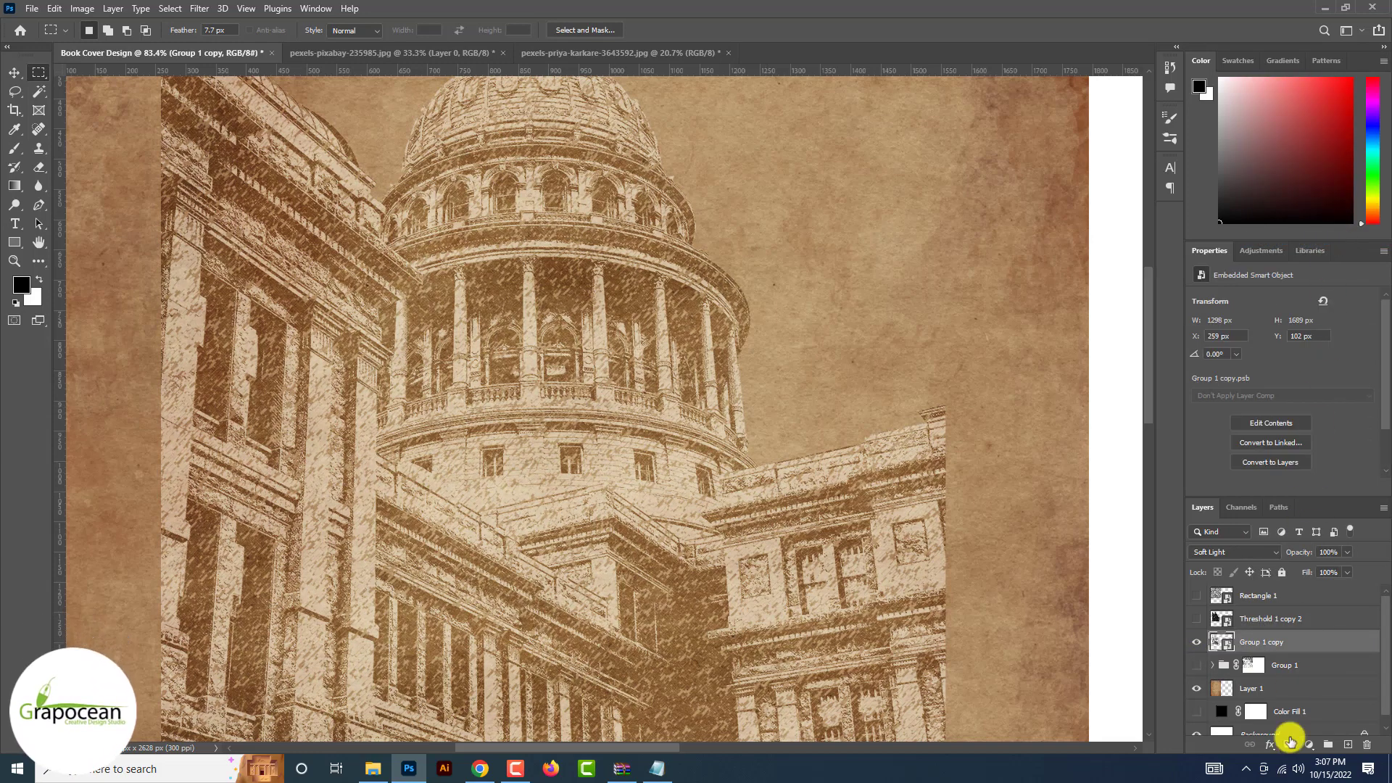
left_click(1290, 742)
Step: Set up the Brush tool with the rough-edged tip, invert the Group 1 copy mask to black, and test a white dab on it
right_click(15, 151)
left_click(50, 148)
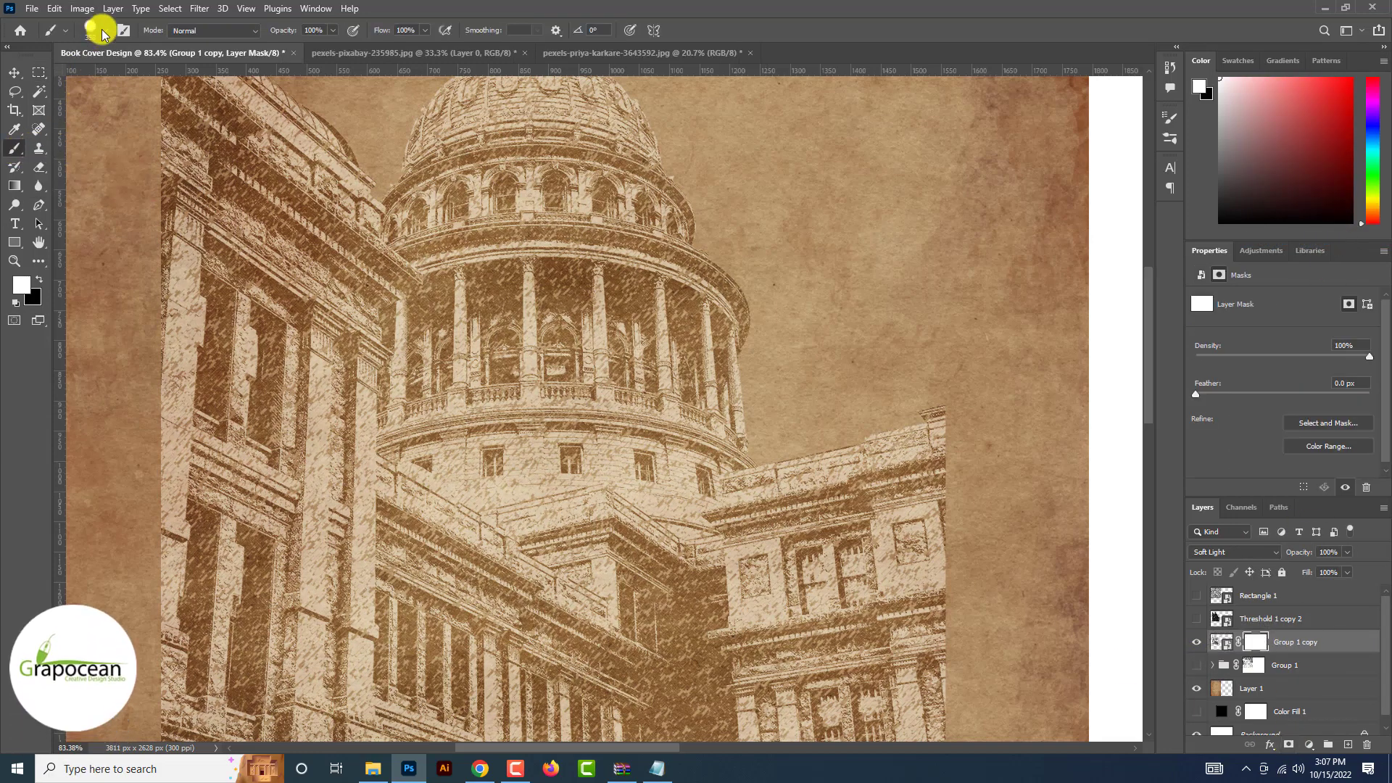
left_click(104, 31)
left_click(754, 398)
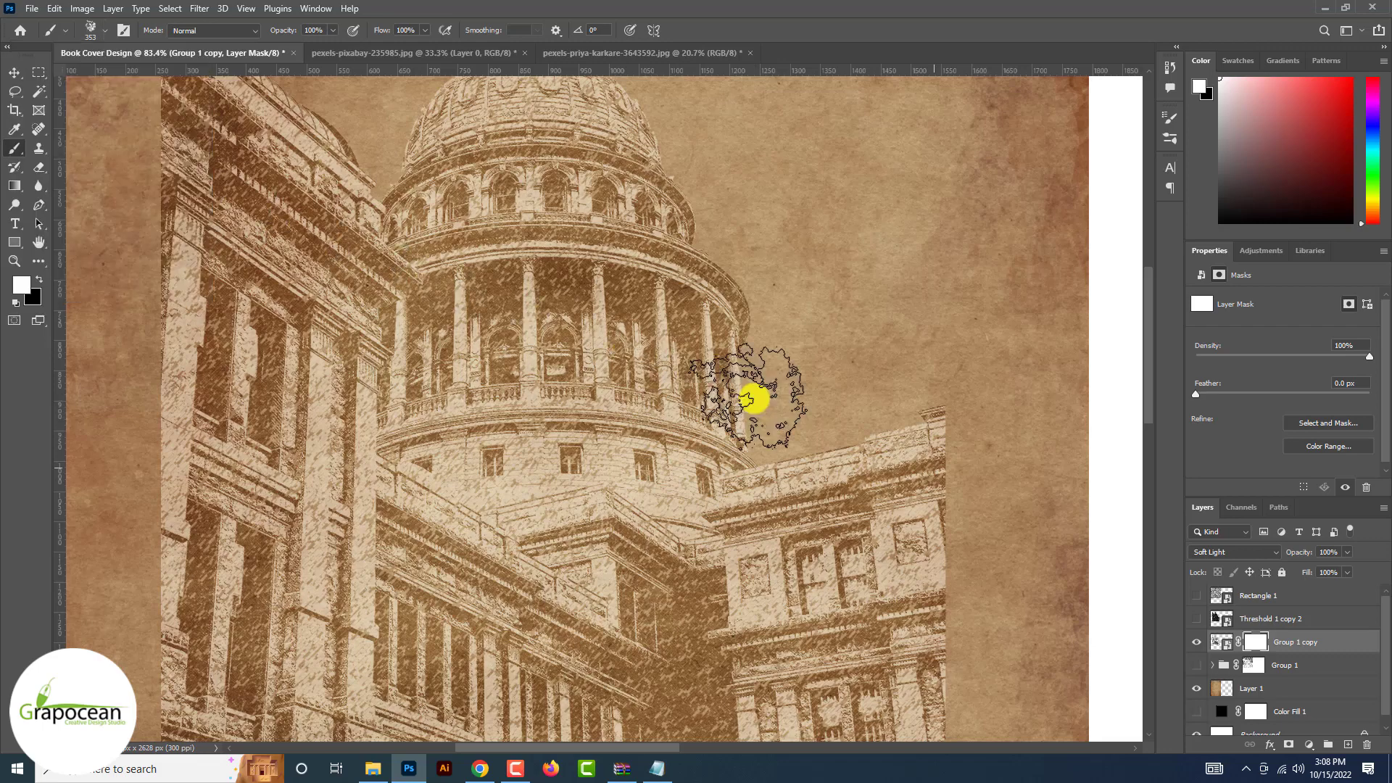
key("ctrl+i")
left_click_drag(715, 391, 708, 379)
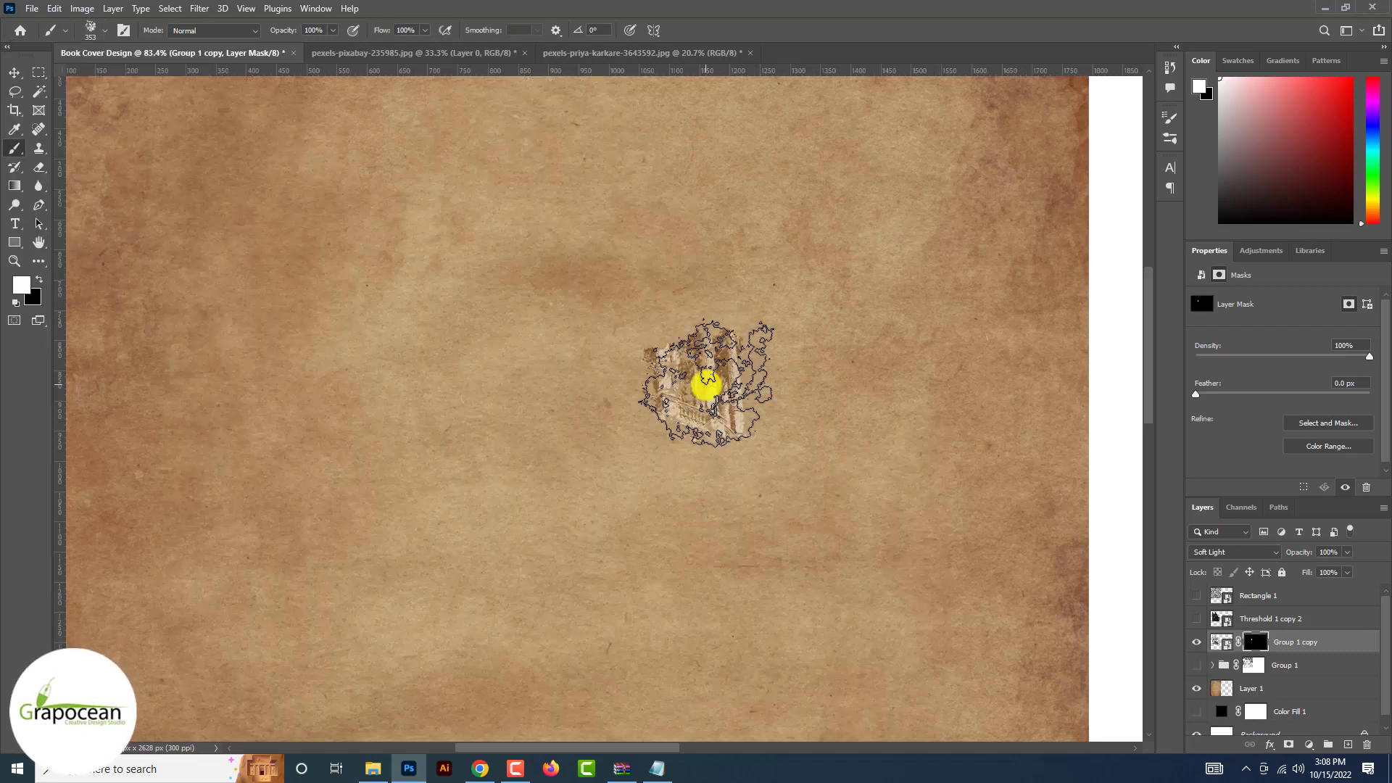
Step: Enlarge the rough brush to 1500 px and paint white on Group 1 copy's mask to reveal the building's central part
scroll(709, 380, "down", 2)
key("bracketright")
key("bracketright")
key("bracketright")
key("bracketright")
key("bracketright")
key("bracketright")
key("bracketright")
key("bracketright")
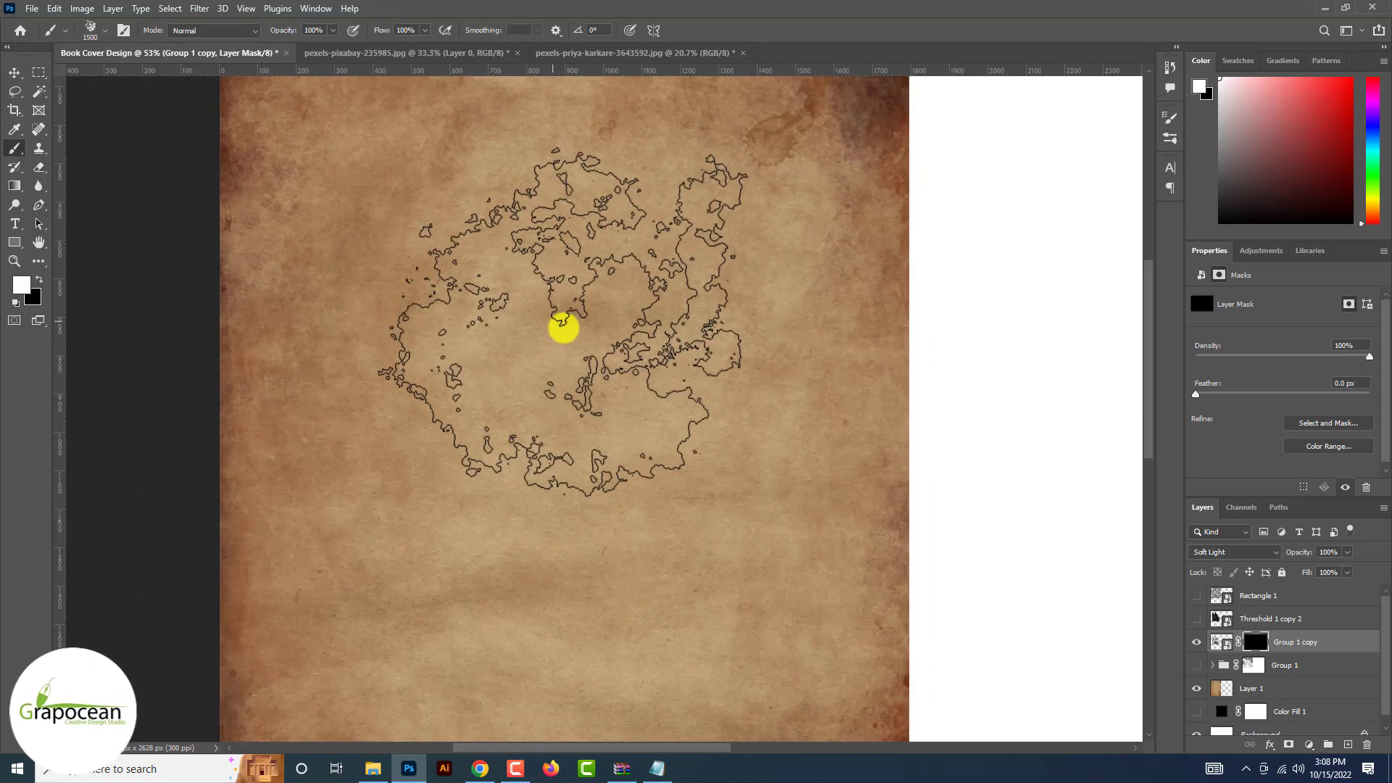
left_click(539, 350)
left_click(540, 351)
left_click(630, 339)
scroll(594, 341, "down", 2)
mouse_move(581, 382)
left_mouse_down()
mouse_move(555, 361)
mouse_move(569, 273)
mouse_move(637, 271)
mouse_move(598, 289)
left_mouse_up()
left_click_drag(588, 346, 585, 179)
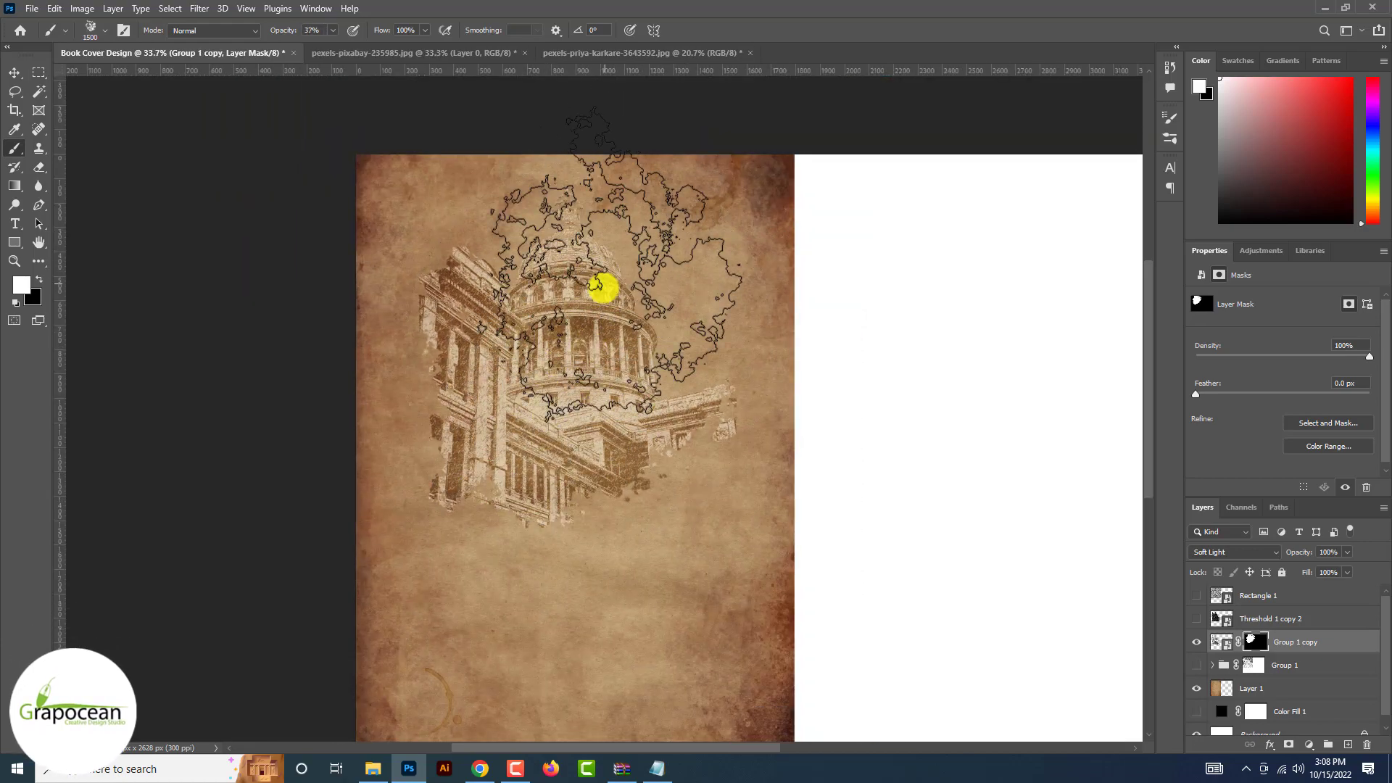
Step: Paint more white on the mask to extend the building over the dome top, the outer wings and the lower facade
mouse_move(602, 287)
left_mouse_down()
mouse_move(665, 438)
mouse_move(629, 449)
left_mouse_up()
mouse_move(457, 397)
left_mouse_down()
mouse_move(612, 269)
mouse_move(660, 304)
mouse_move(574, 206)
mouse_move(643, 373)
mouse_move(647, 425)
mouse_move(480, 435)
mouse_move(389, 408)
left_mouse_up()
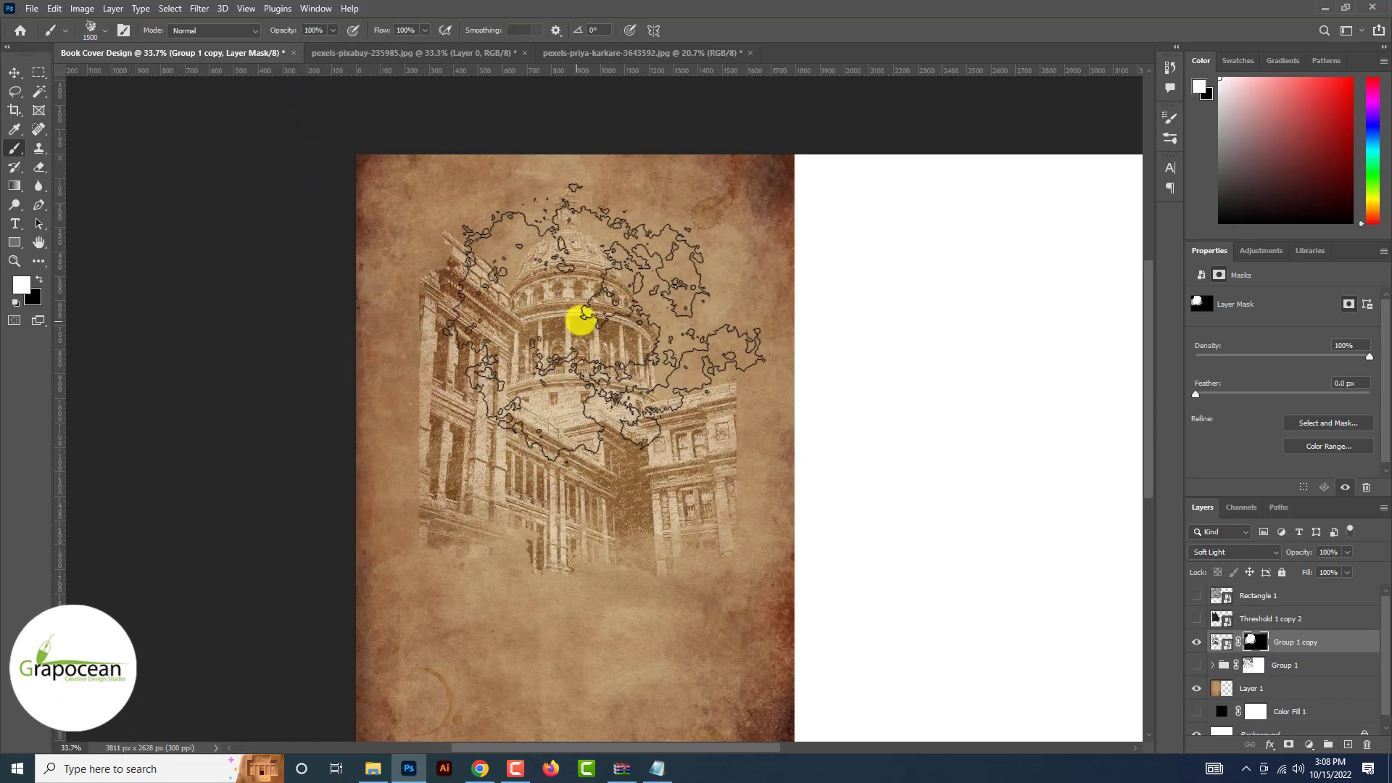
scroll(587, 340, "up", 3)
scroll(488, 383, "down", 4)
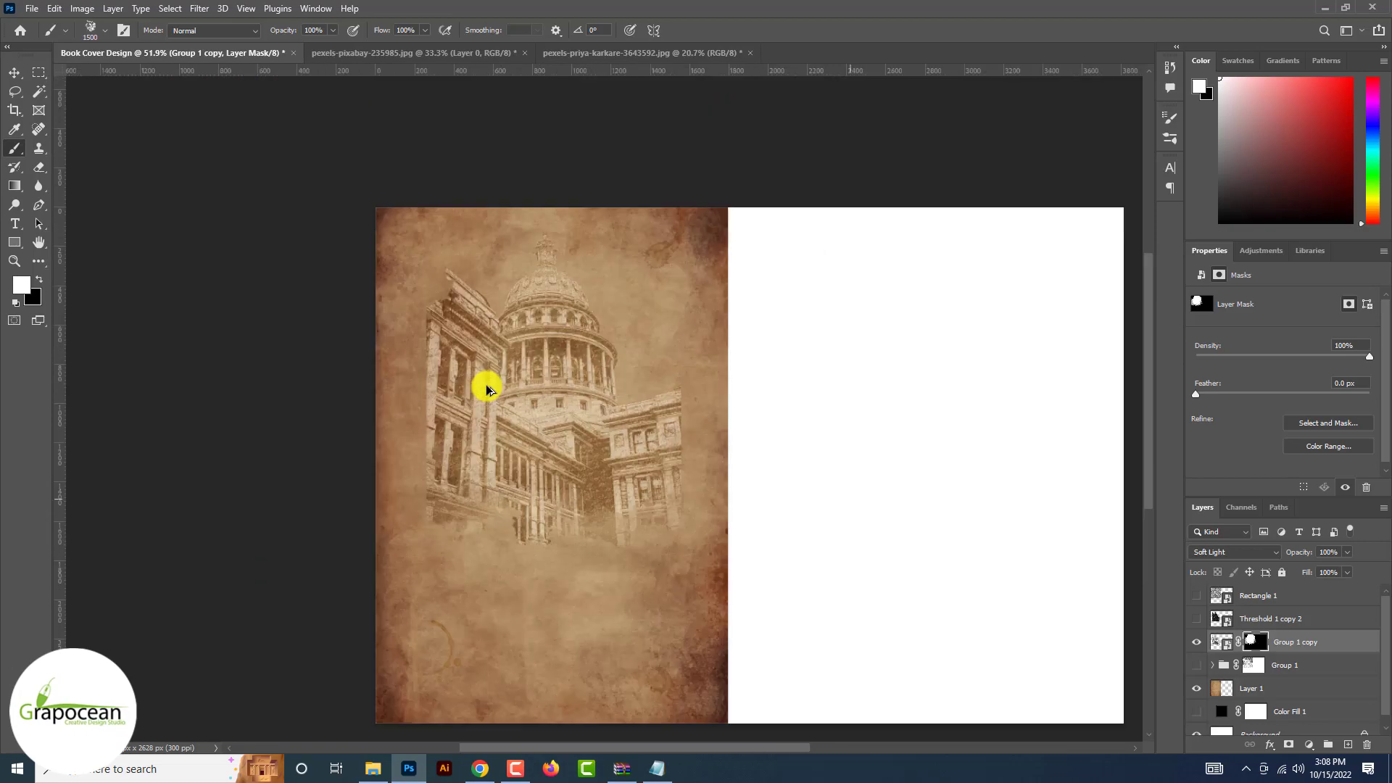
scroll(478, 356, "up", 3)
key("x")
left_click_drag(469, 327, 462, 295)
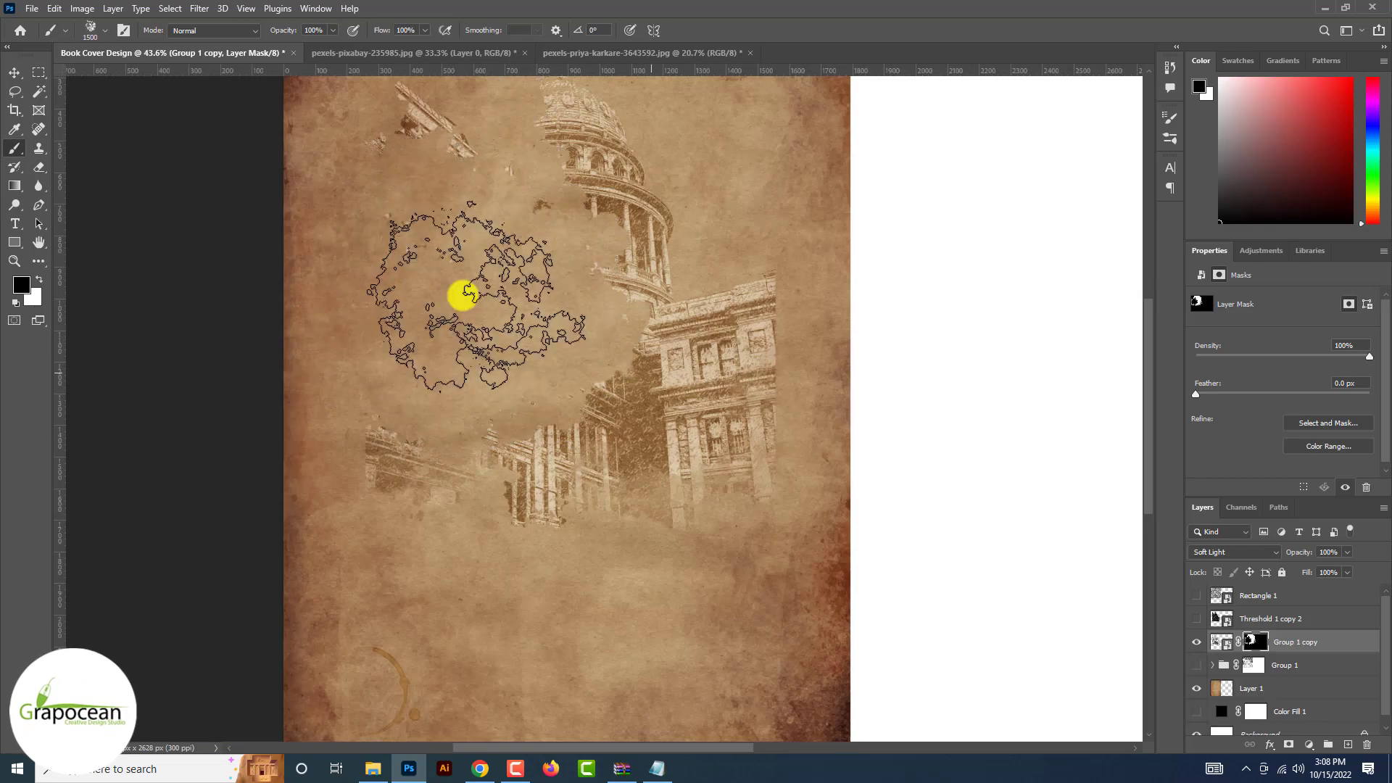
left_click_drag(642, 377, 455, 317)
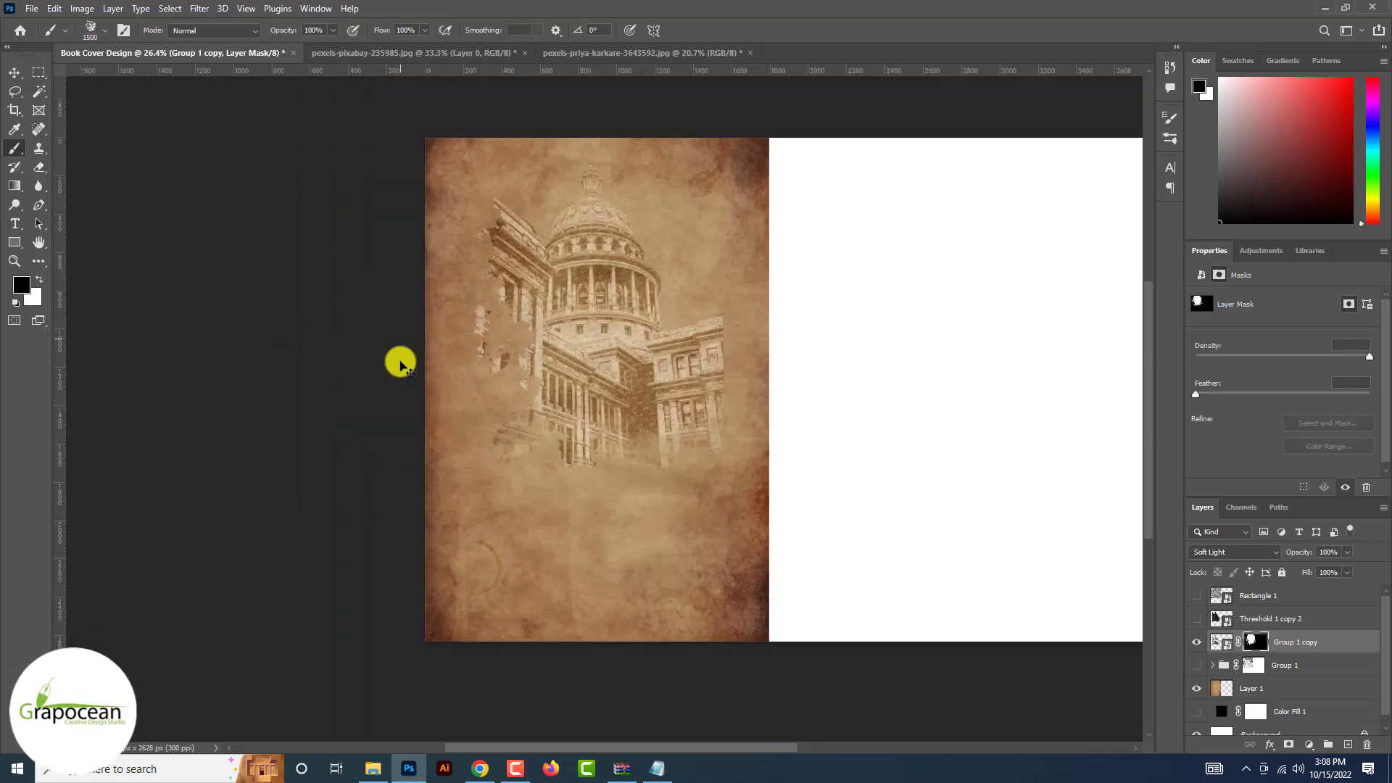
Step: Dab black on Group 1 copy's mask along the left wing's outer side and the right wing's outer end to roughen both edges
left_click(415, 259)
left_click(771, 392)
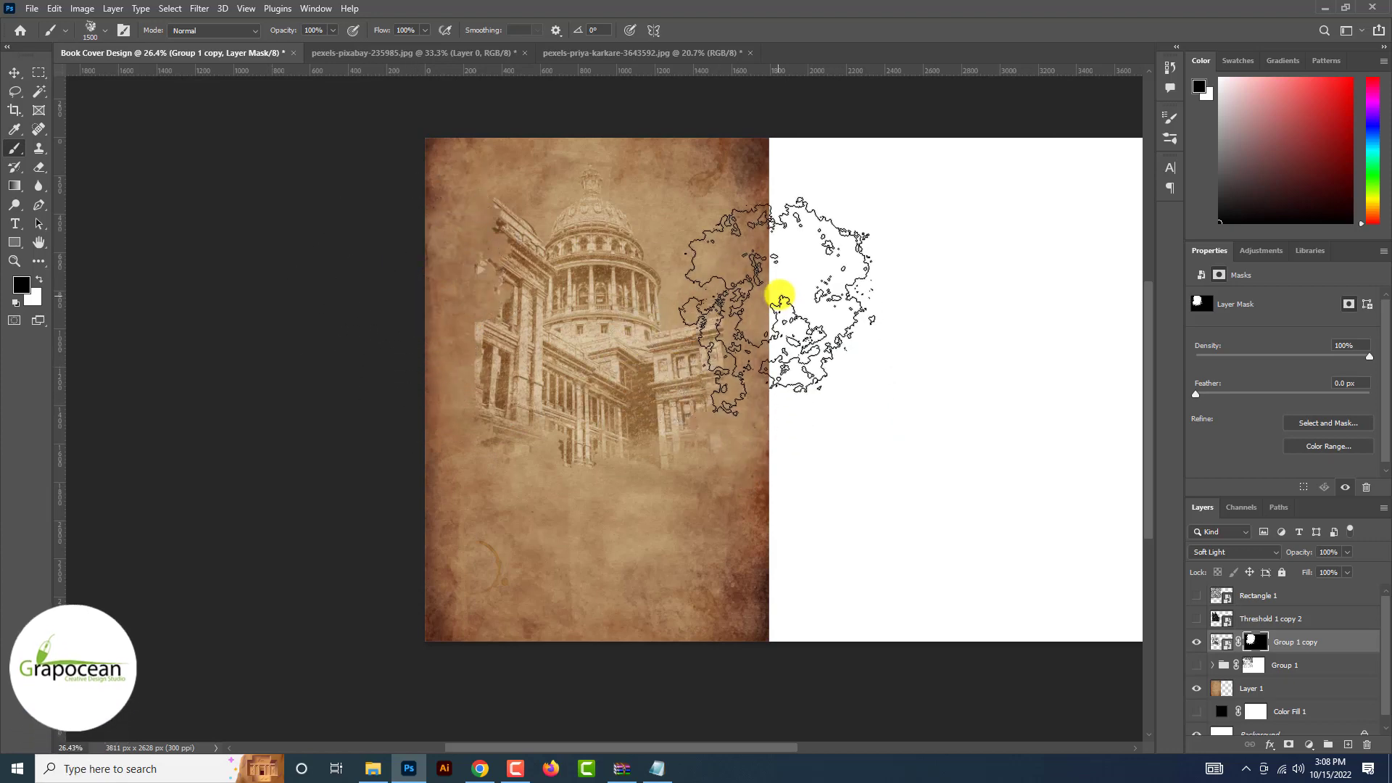
left_click(781, 297)
scroll(627, 508, "up", 3)
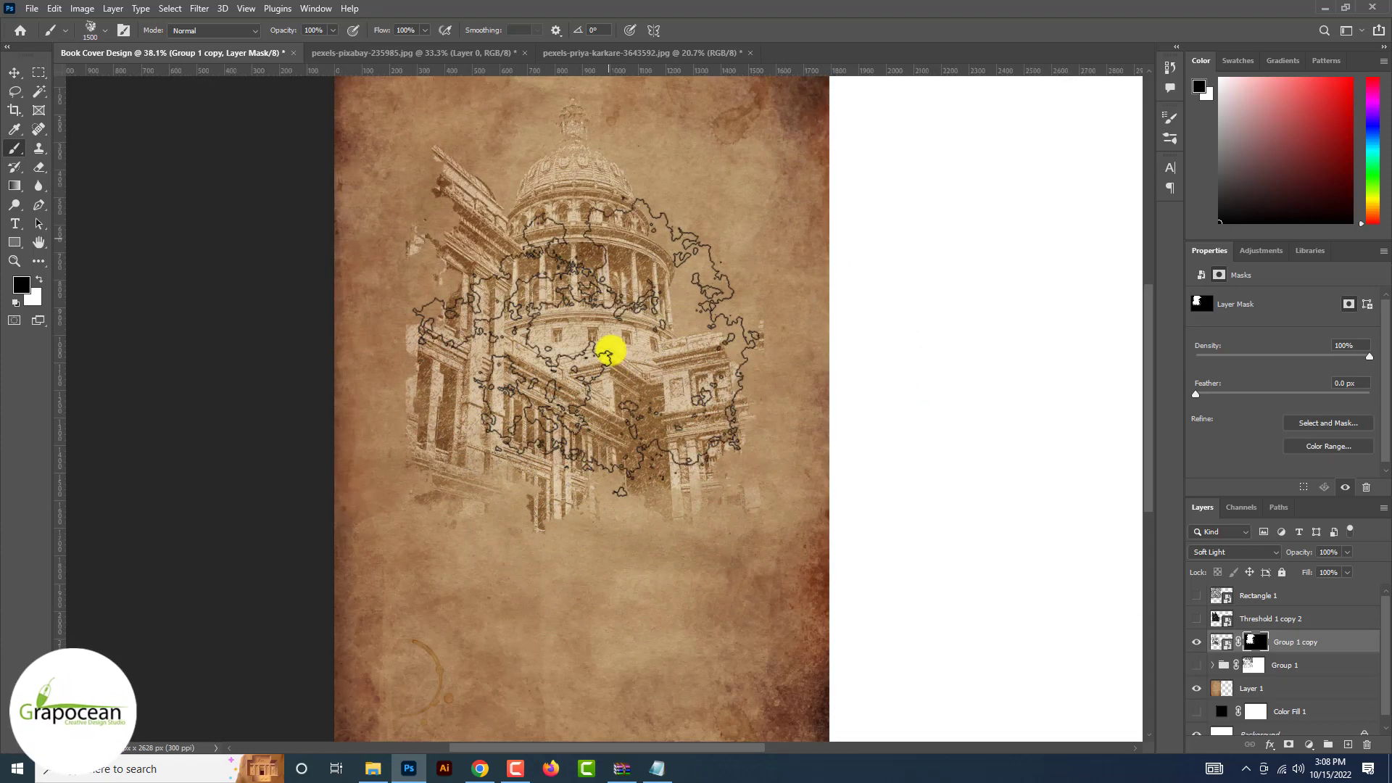
Step: Dab white on the mask around the dome to bring back the spire and the upper left cornice
key("x")
left_click(593, 187)
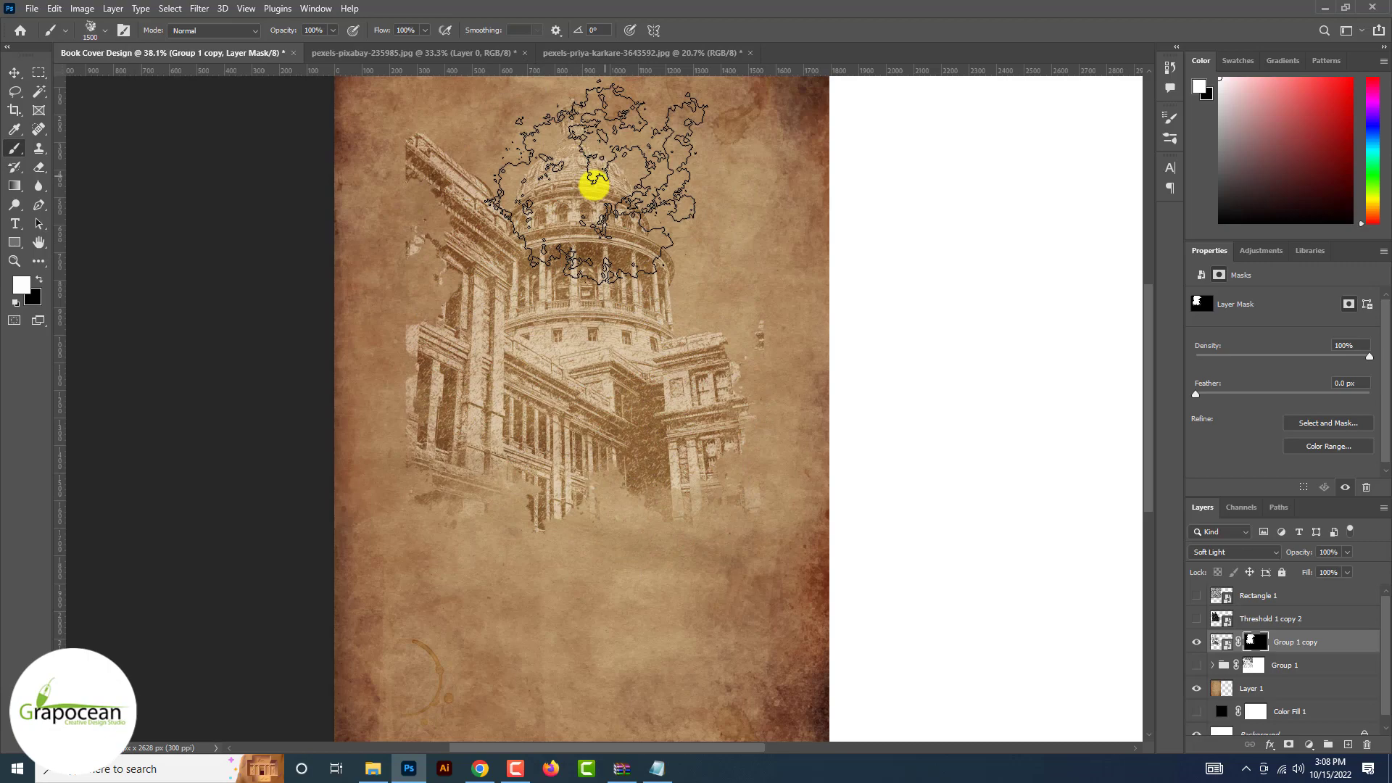
left_click(613, 176)
left_click(596, 214)
scroll(599, 219, "down", 1)
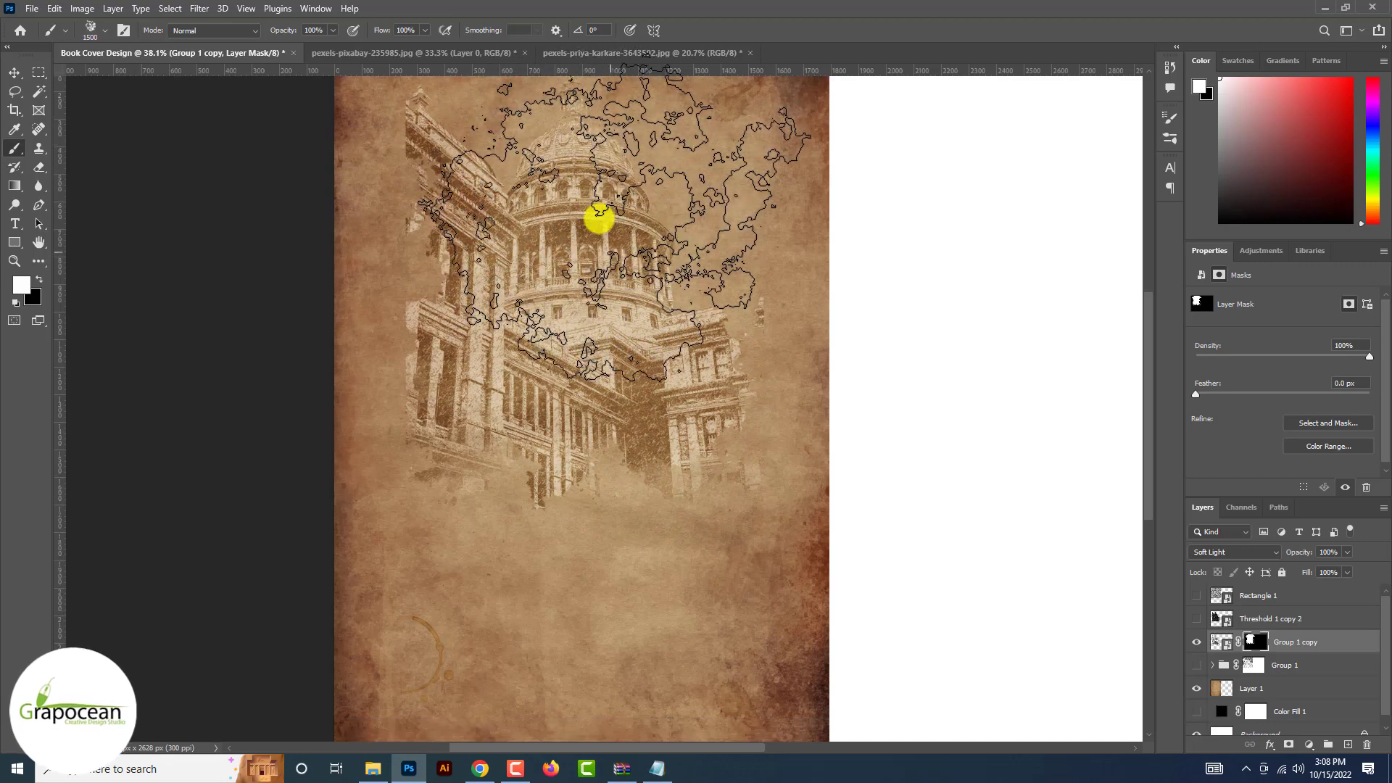
Step: Reduce the rough brush to 500 px and paint white on the mask to fill the gaps in the building's right and left wings
scroll(599, 218, "up", 3)
key("bracketleft")
key("bracketleft")
key("bracketleft")
key("bracketleft")
key("bracketleft")
key("bracketleft")
key("bracketleft")
key("bracketleft")
key("bracketleft")
key("bracketleft")
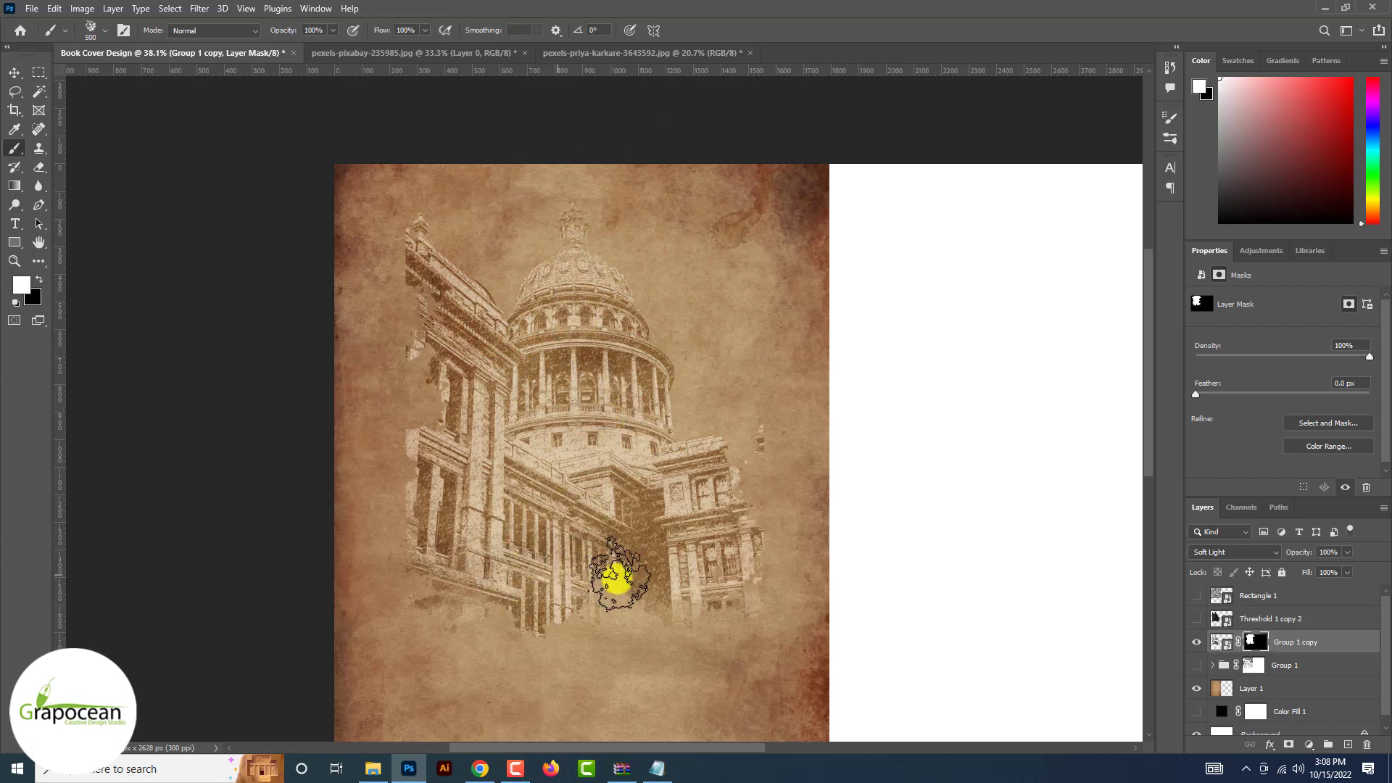
mouse_move(747, 579)
left_mouse_down()
mouse_move(722, 481)
mouse_move(562, 465)
left_mouse_up()
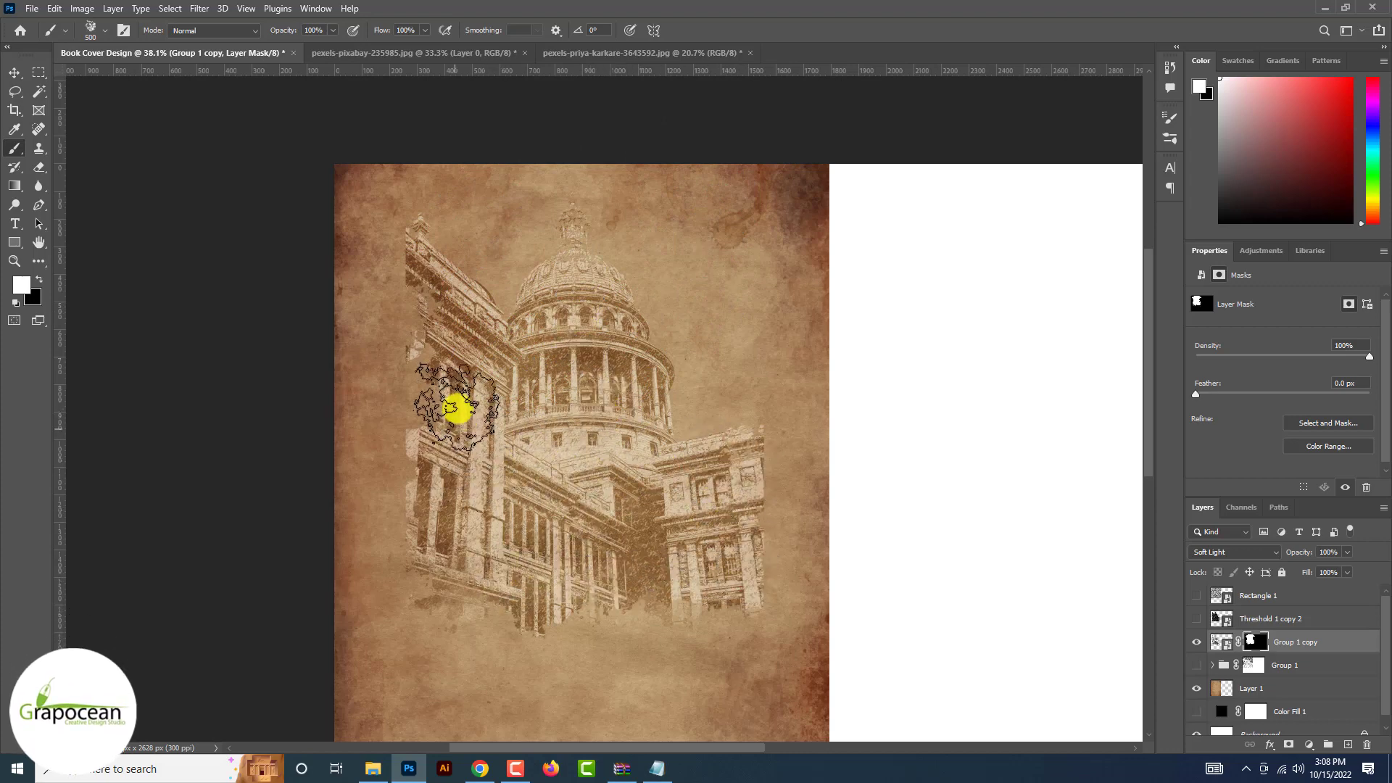
Step: Examine the masked building up close and compare the cover with the paper texture in Layer 1 hidden and shown
left_click(16, 77)
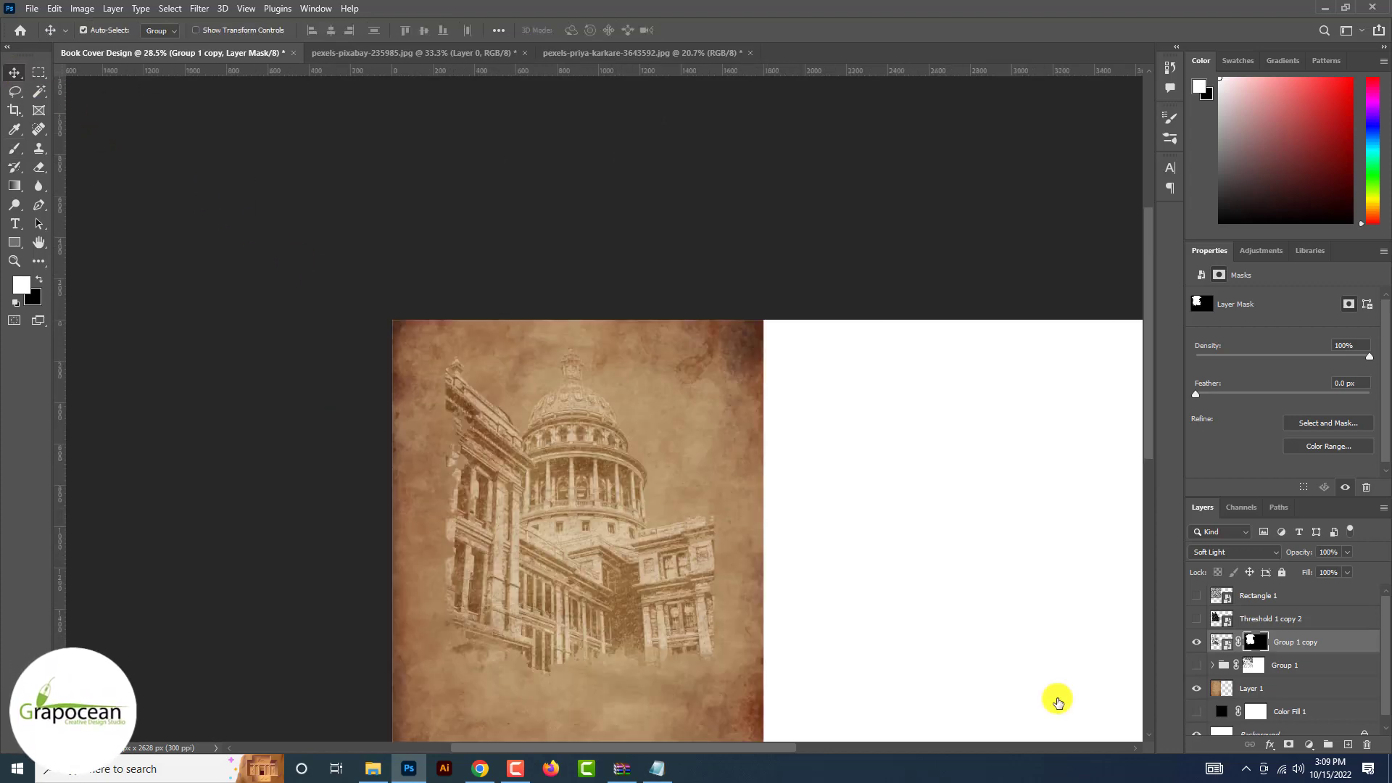
scroll(1057, 703, "up", 8)
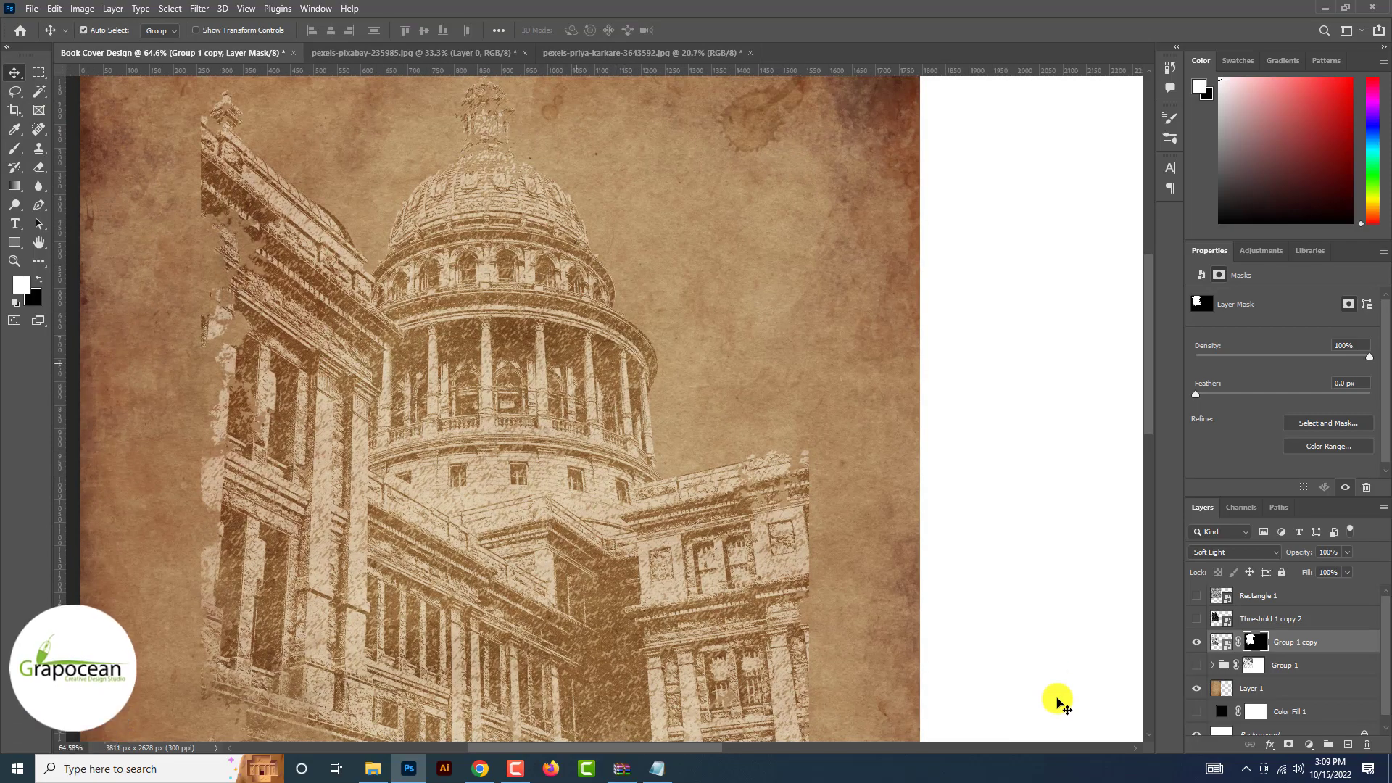
scroll(1057, 703, "down", 2)
scroll(1056, 703, "up", 4)
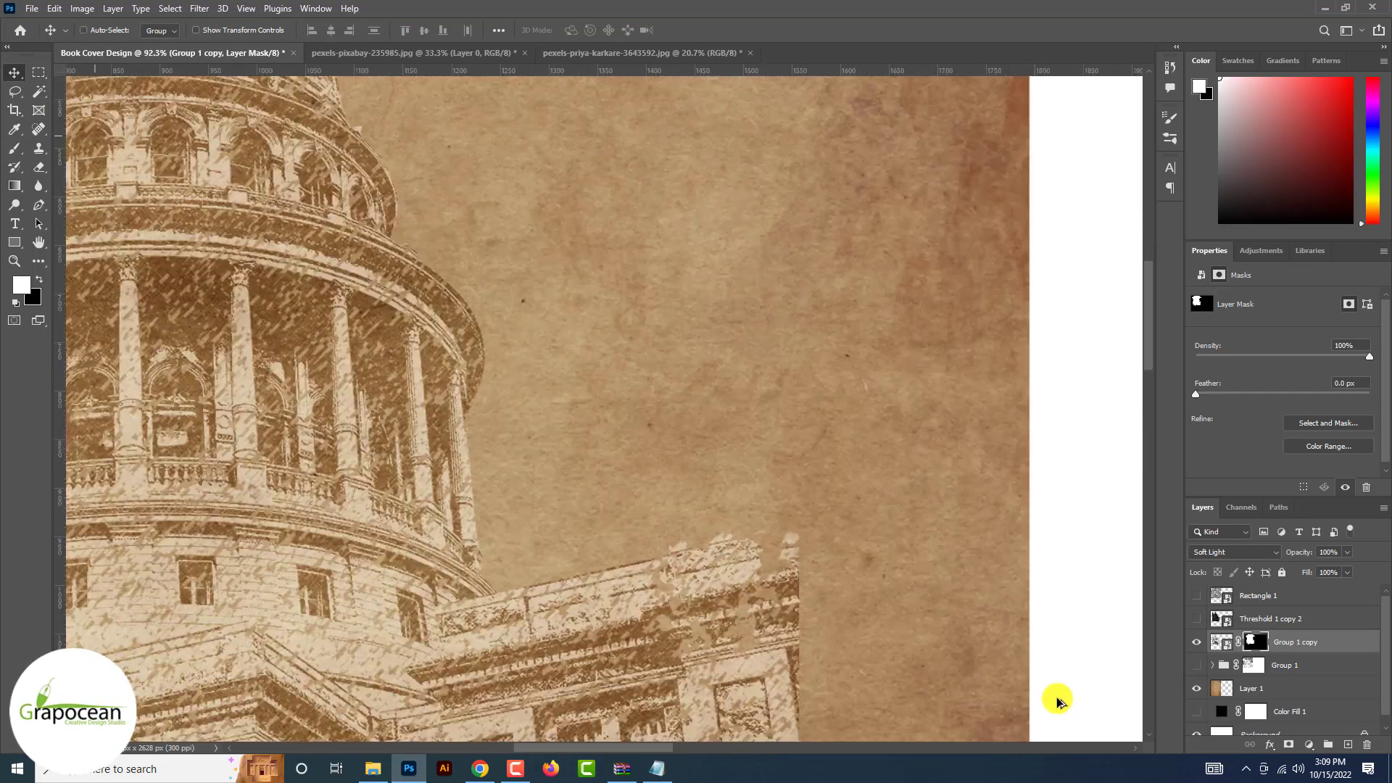
scroll(902, 568, "down", 4)
left_click(721, 414, "ctrl")
left_click(1197, 688)
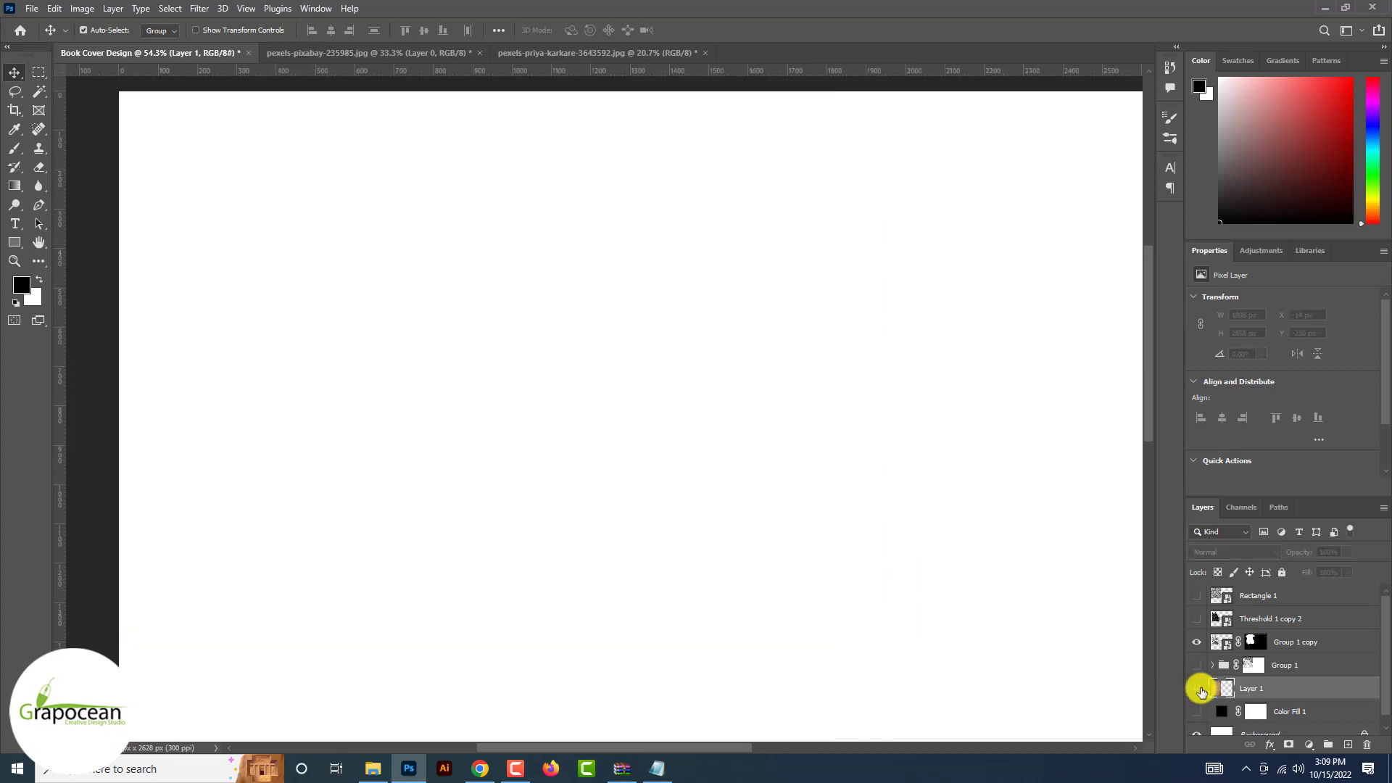
left_click(1197, 688)
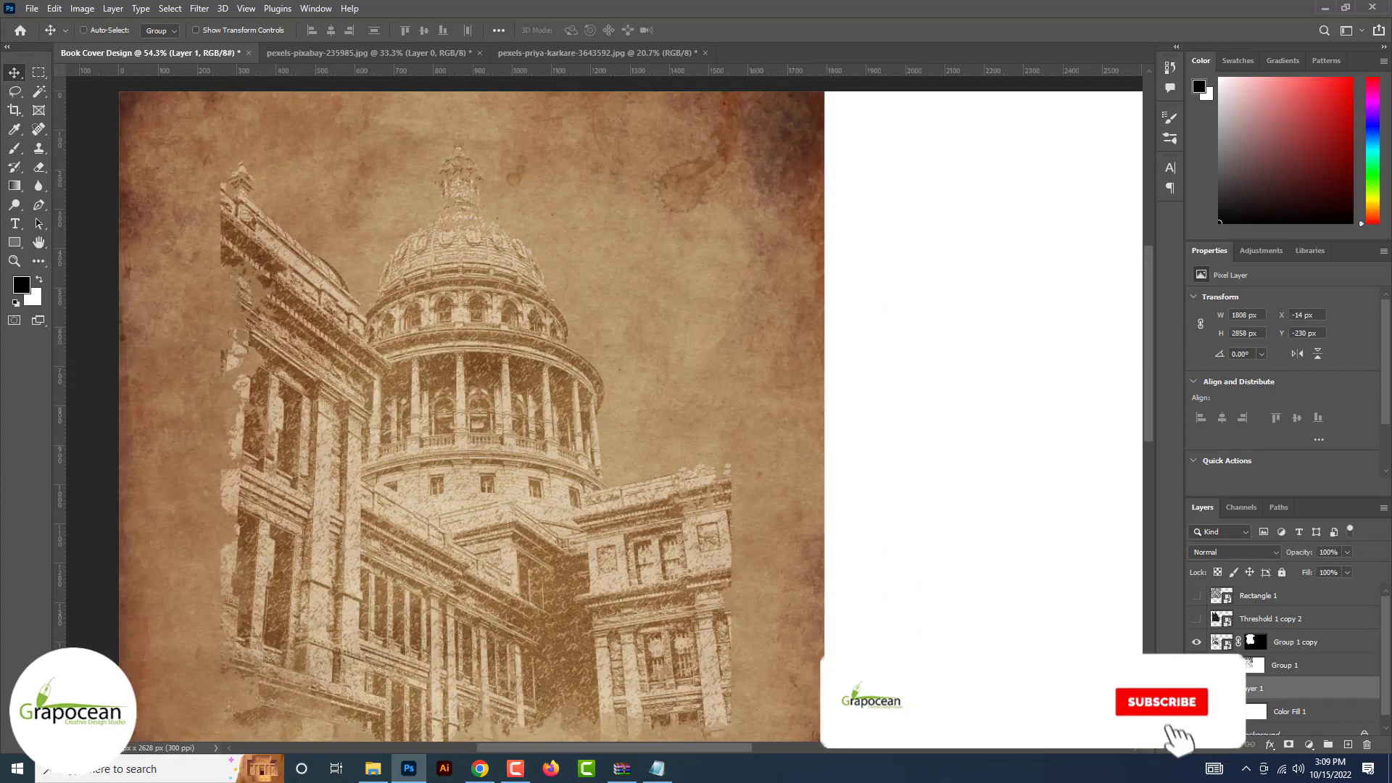
Step: Duplicate Layer 1 and add a Threshold adjustment at level 162 above the copy
left_click(1311, 747)
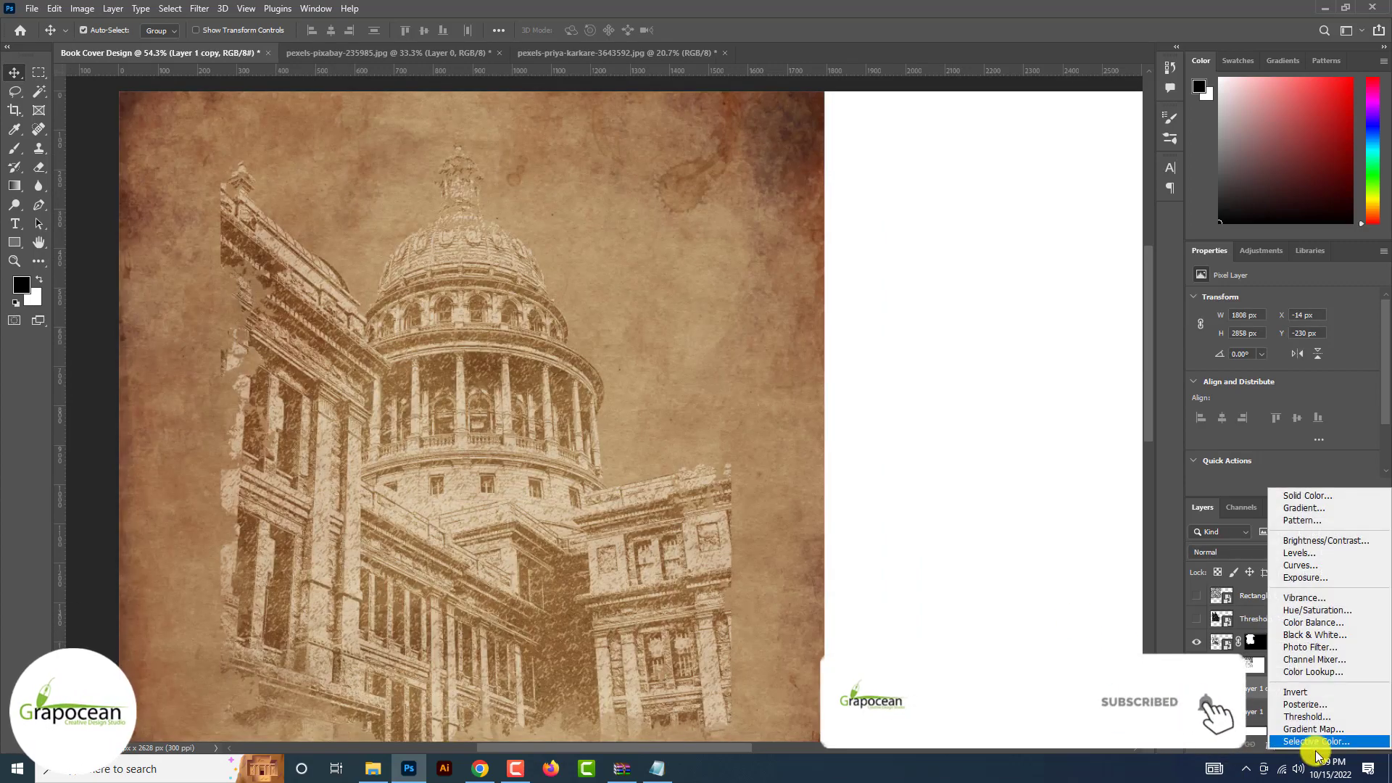
left_click(1331, 715)
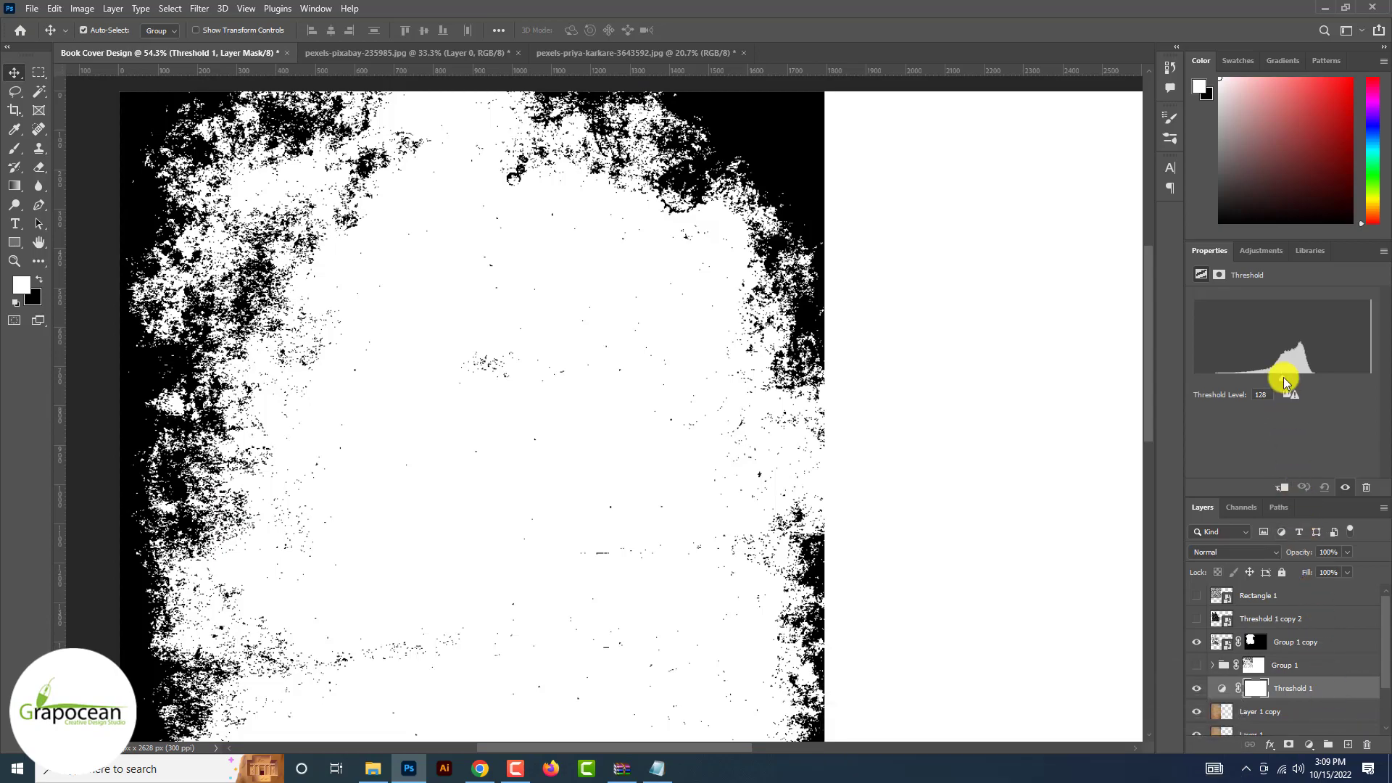
left_click_drag(1282, 378, 1306, 384)
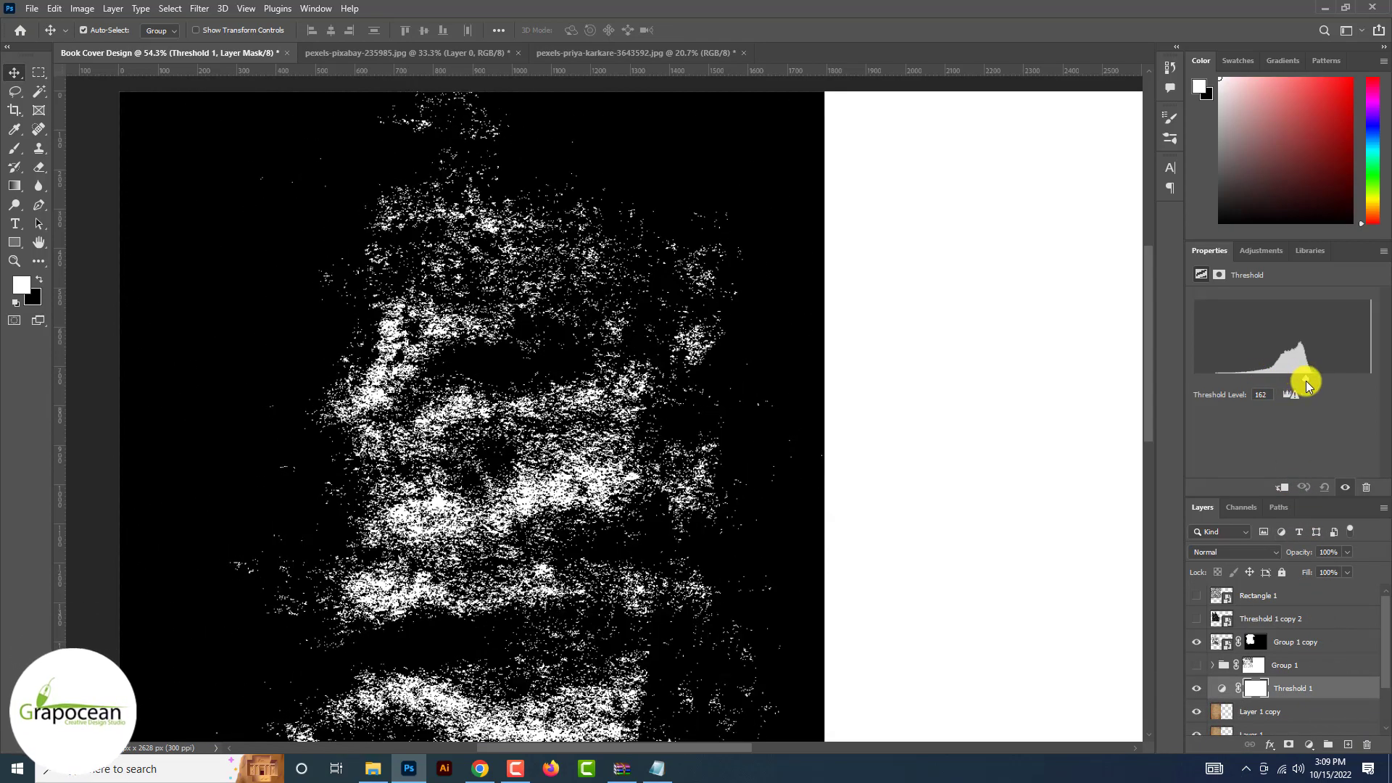
Step: Convert the Threshold 1 adjustment and Layer 1 copy together into one smart object
left_click(1290, 711, "shift")
right_click(1290, 689)
left_click(1274, 270)
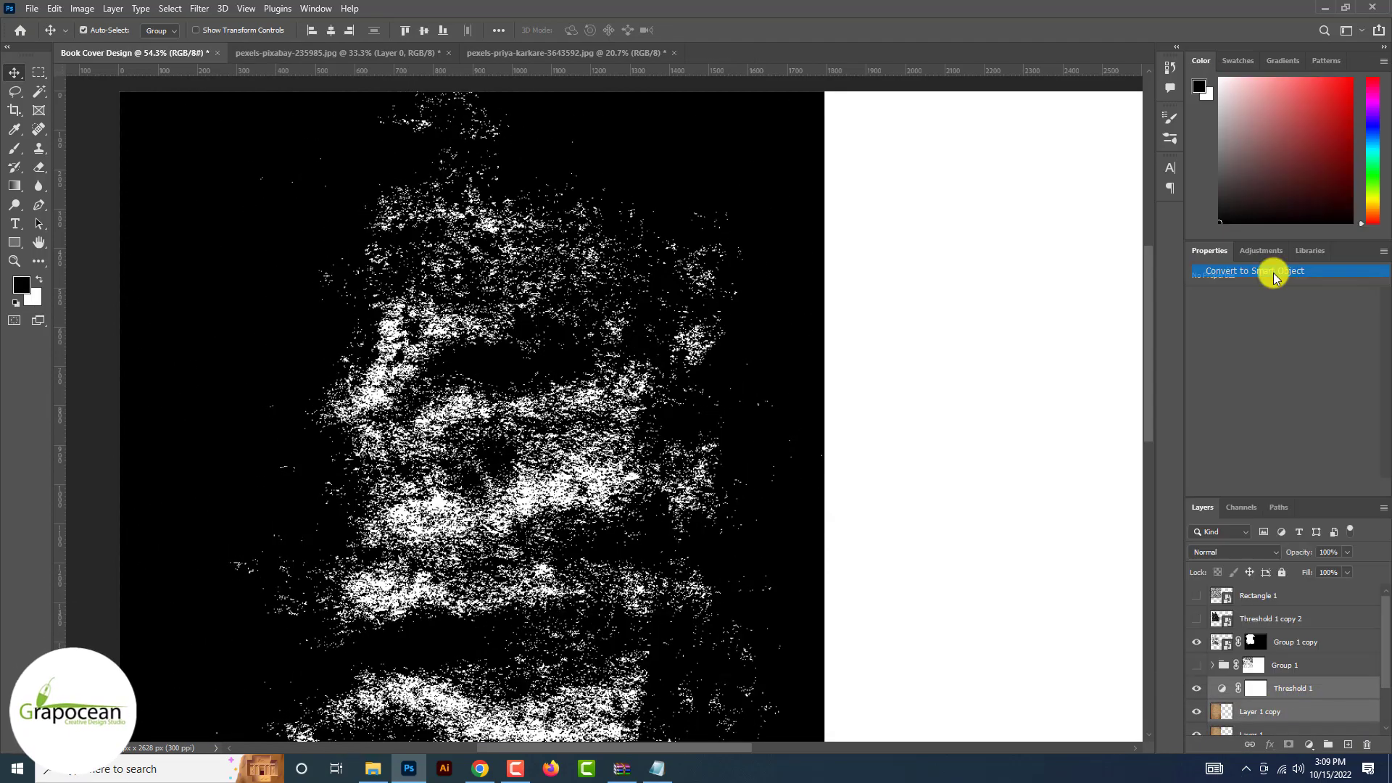
Step: Select the threshold layer's black areas using Color Range with fuzziness 200, and hide Threshold 1
left_click(174, 8)
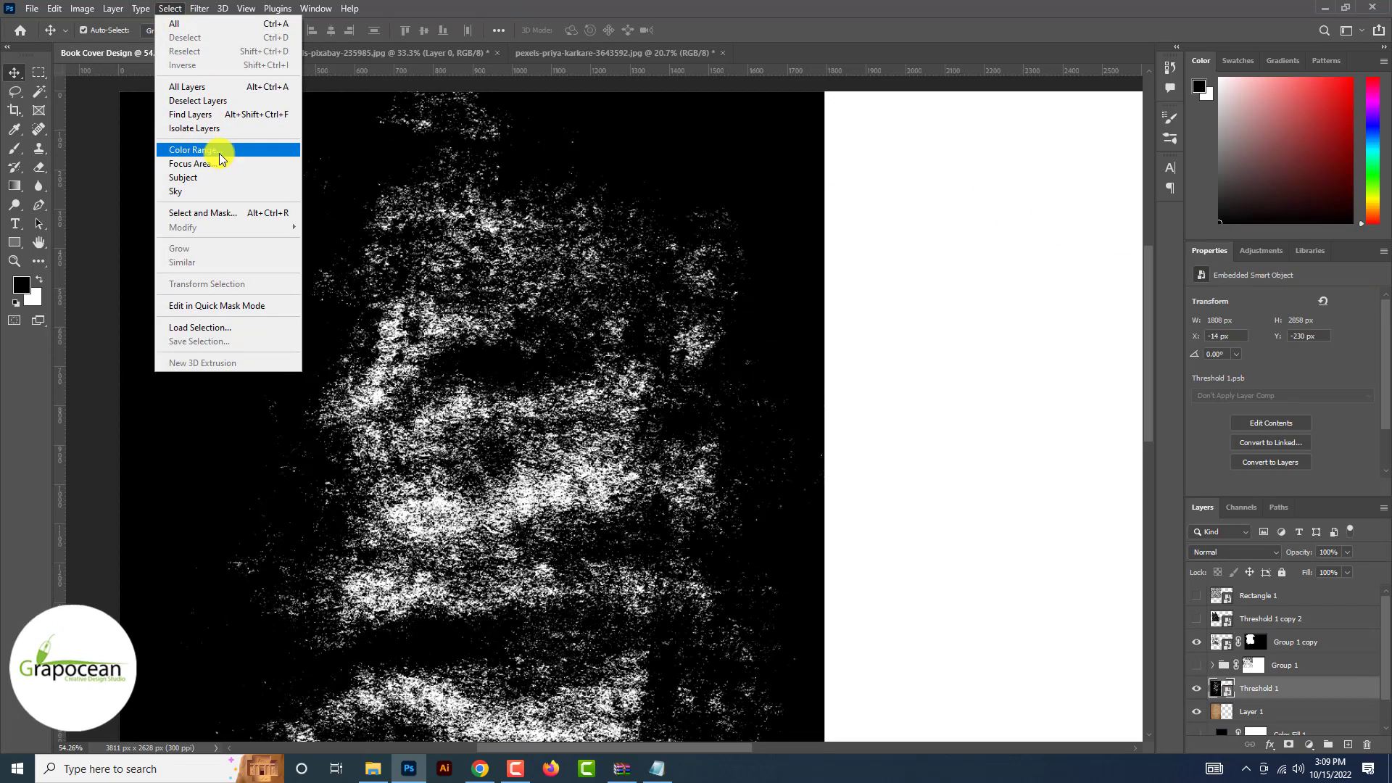
left_click(269, 144)
left_click(301, 359)
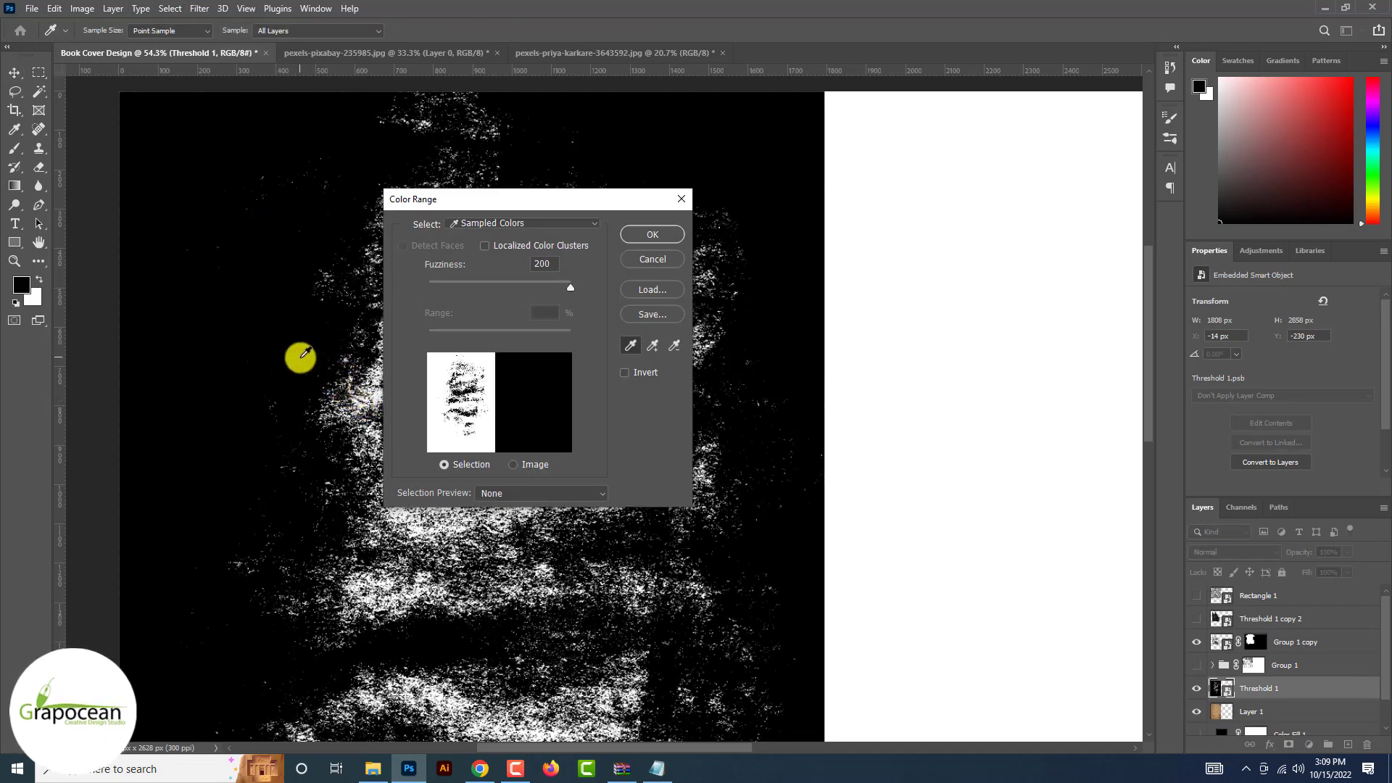
left_click(647, 234)
scroll(648, 233, "down", 1)
left_click(1197, 688)
Step: Try masking Layer 1 with the selection, undo it, and add a black 000000 Solid Color fill through the selection above Layer 1
left_click(1251, 711)
left_click(1289, 745)
key("ctrl+z")
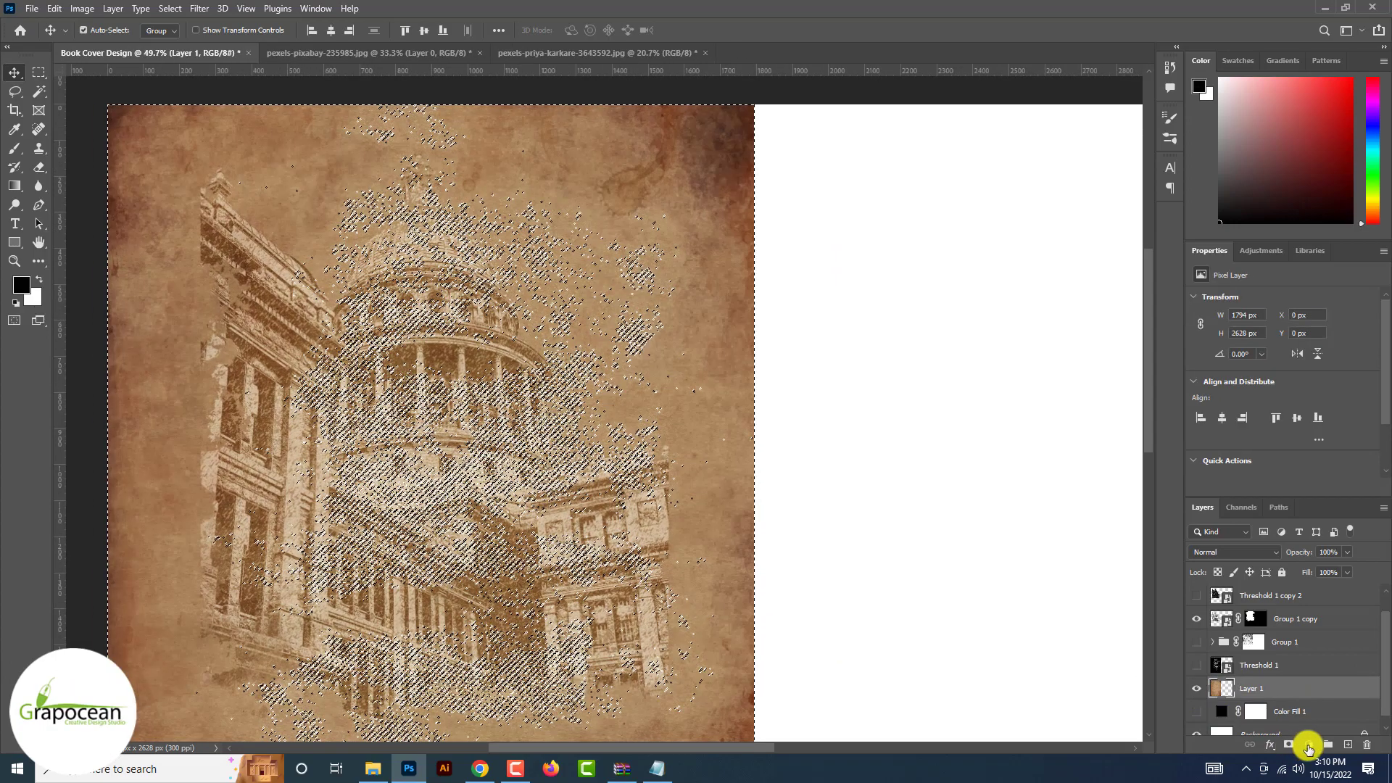
left_click(1310, 745)
left_click(1310, 490)
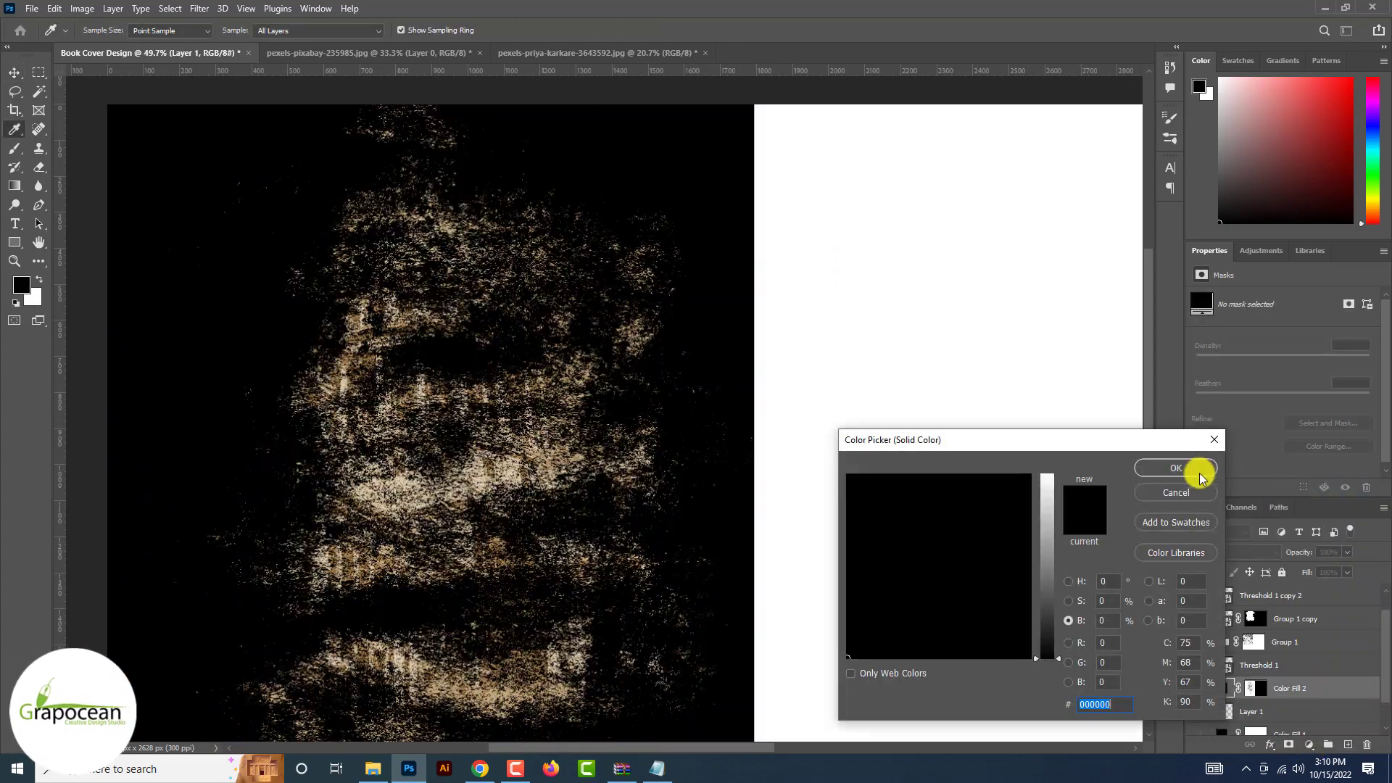
left_click(1176, 468)
Step: Convert the black fill layer to a smart object, preview various blending modes on it, and apply Overlay
right_click(1298, 688)
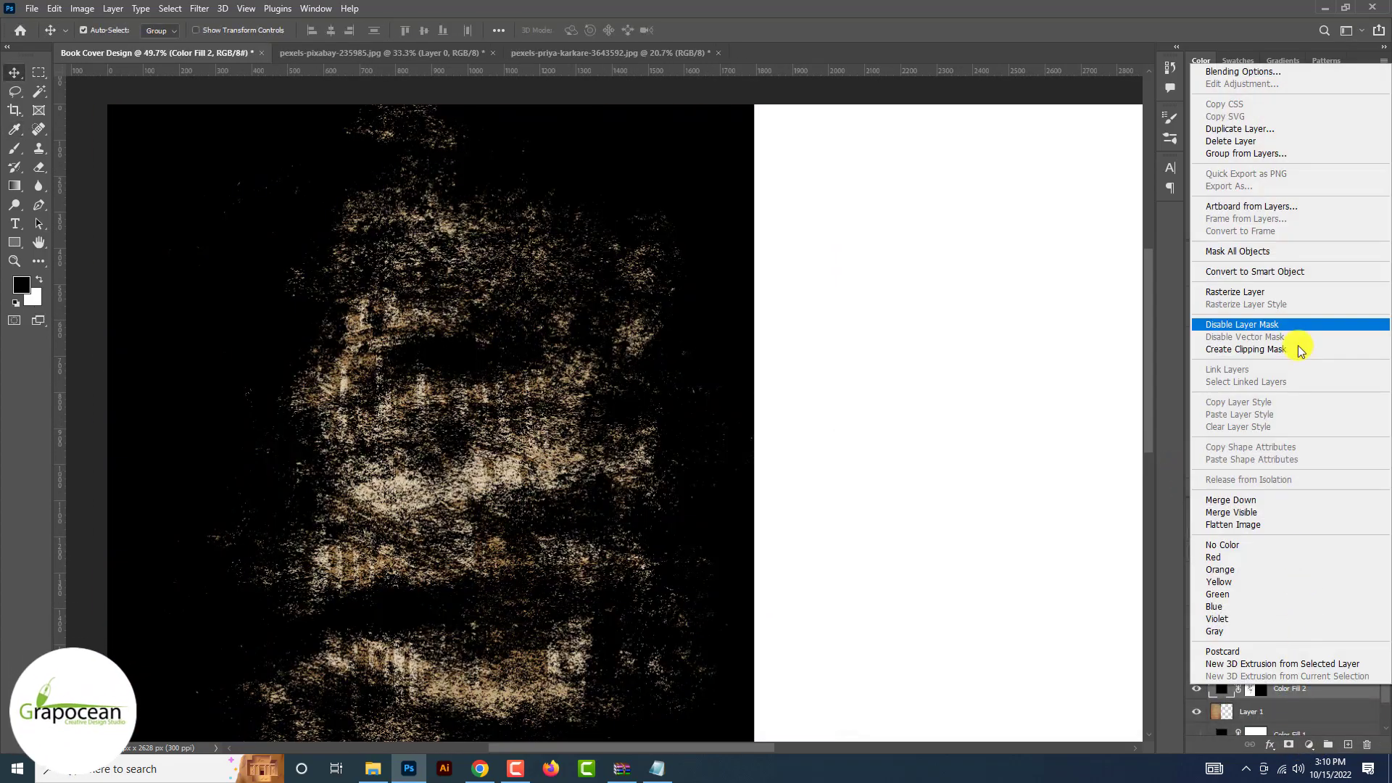
left_click(1298, 274)
left_click(1234, 552)
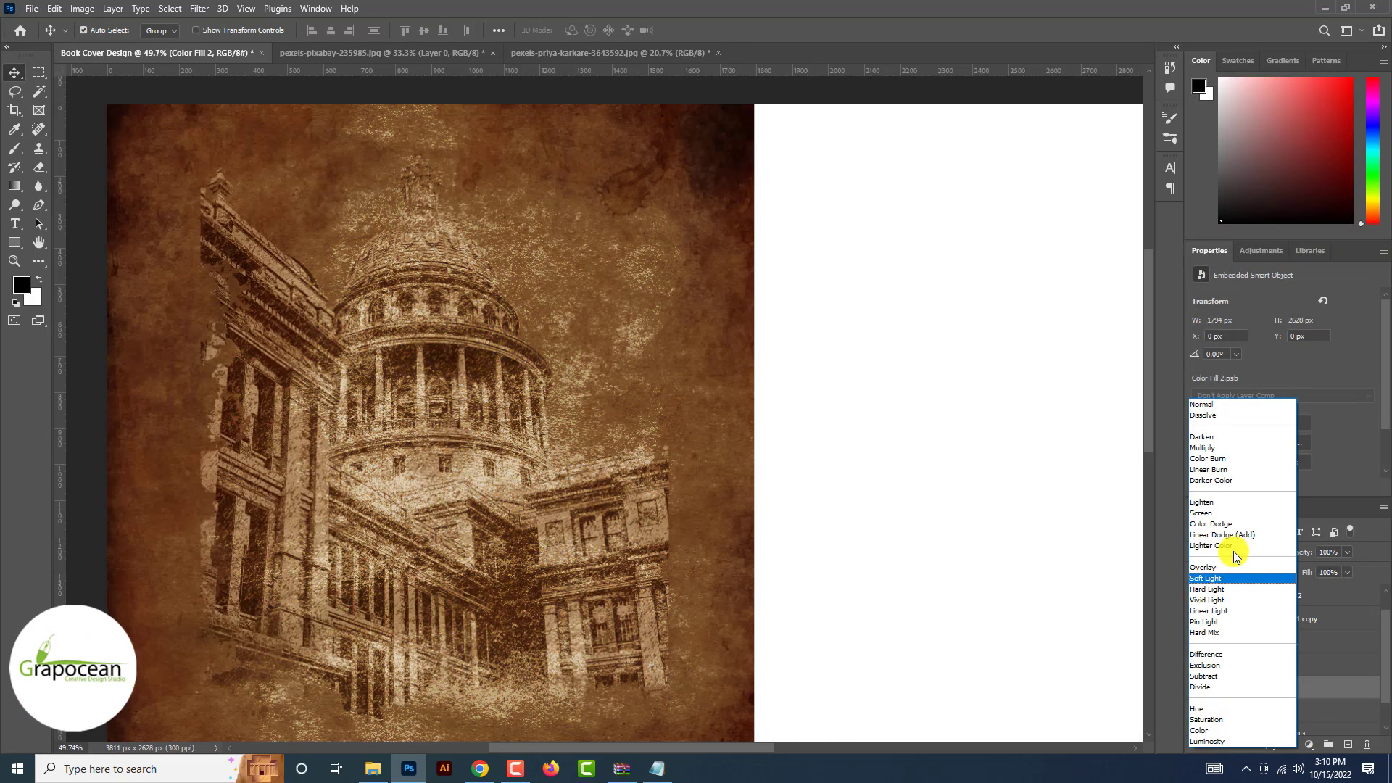
key("Down")
key("Down")
key("Down")
key("Down")
key("Down")
key("Down")
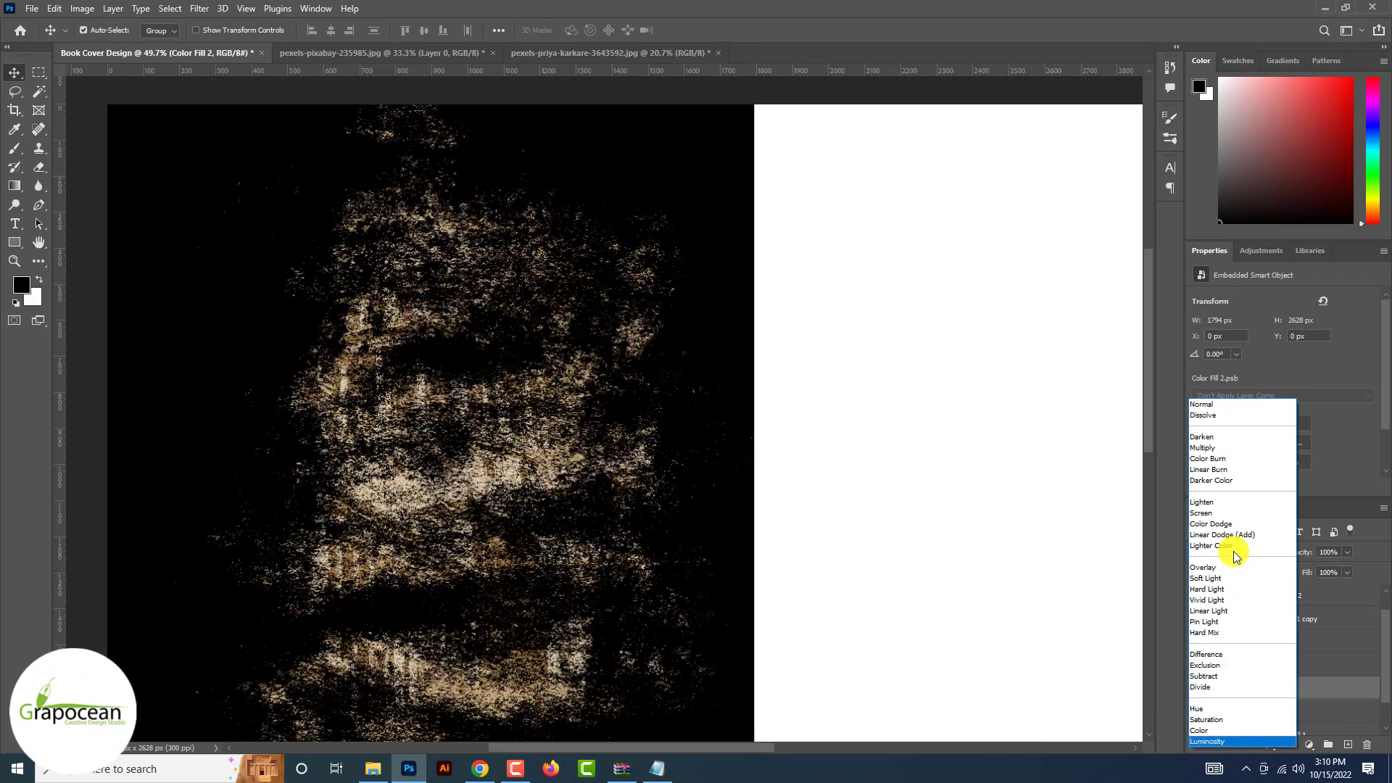
key("Up")
key("Up")
key("Up")
key("Up")
key("Up")
key("Up")
key("Up")
key("Up")
key("Up")
key("Up")
key("Up")
key("Up")
key("Up")
key("Up")
key("Up")
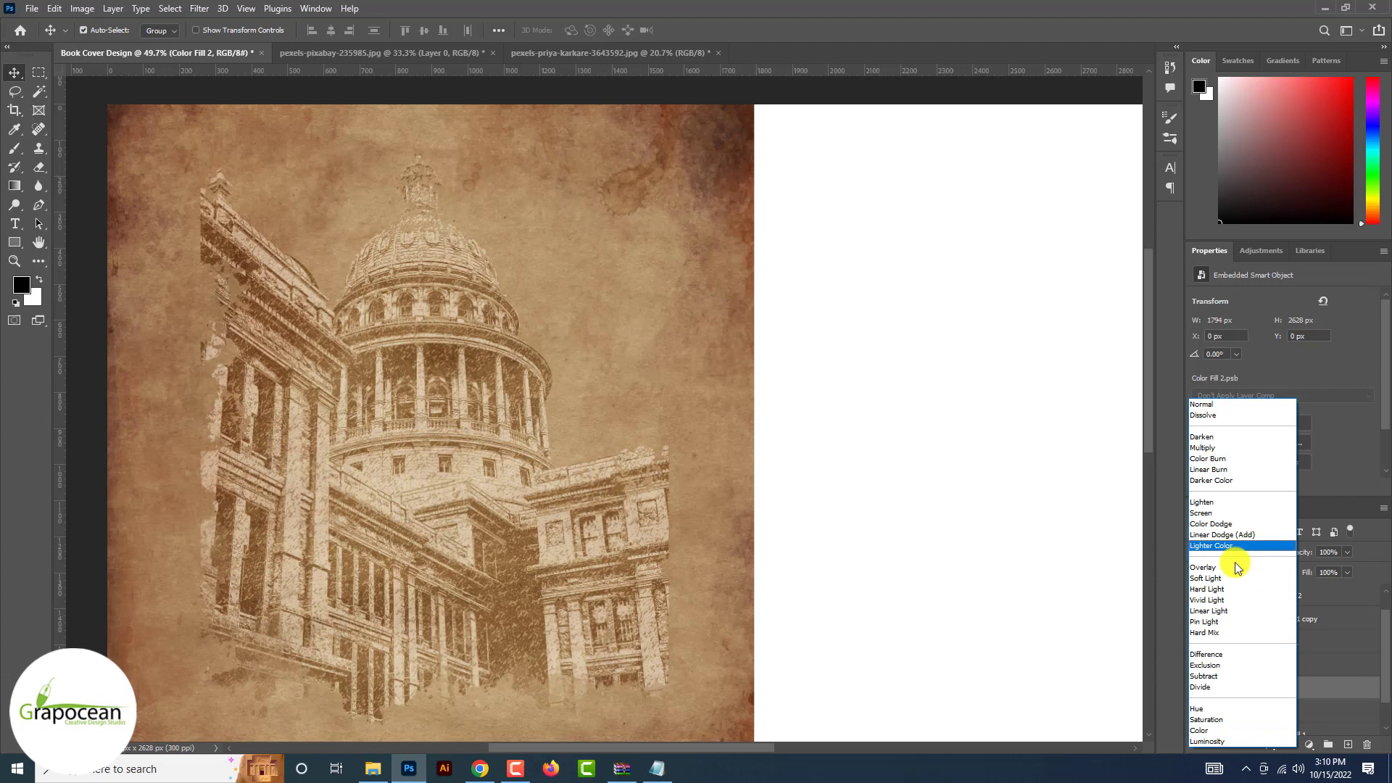
left_click(1234, 566)
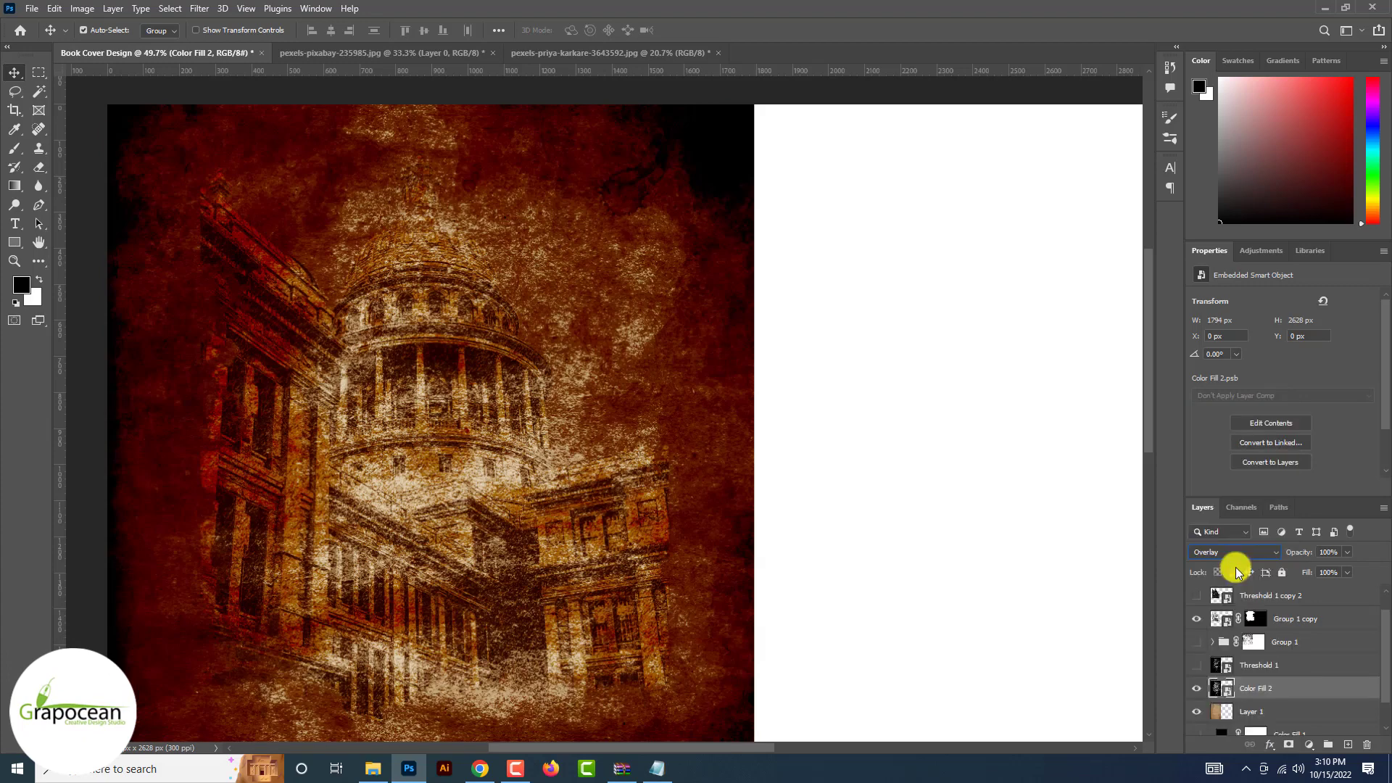
mouse_move(1284, 571)
left_mouse_down()
mouse_move(1310, 570)
mouse_move(1284, 572)
left_mouse_up()
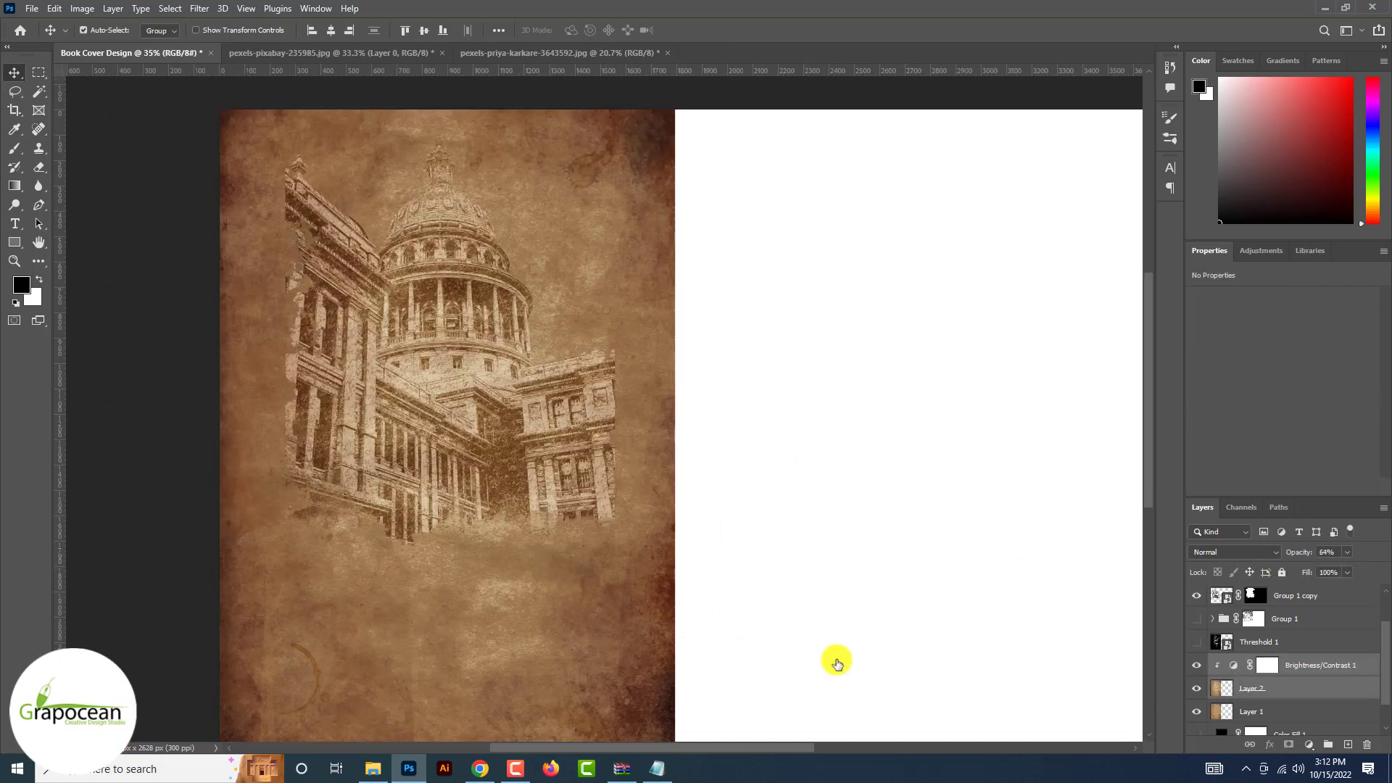
scroll(1290, 689, "down", 1)
left_click(1290, 698)
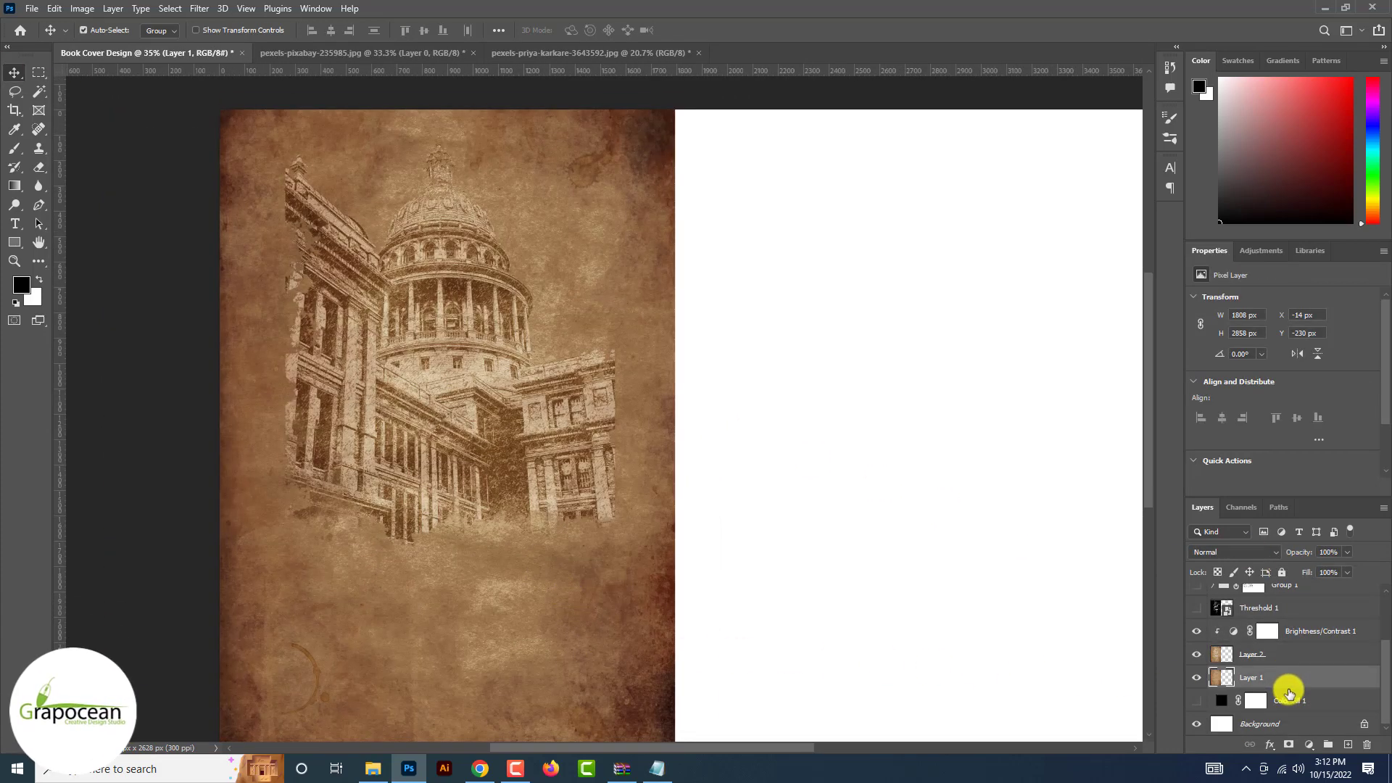
left_click(1292, 679)
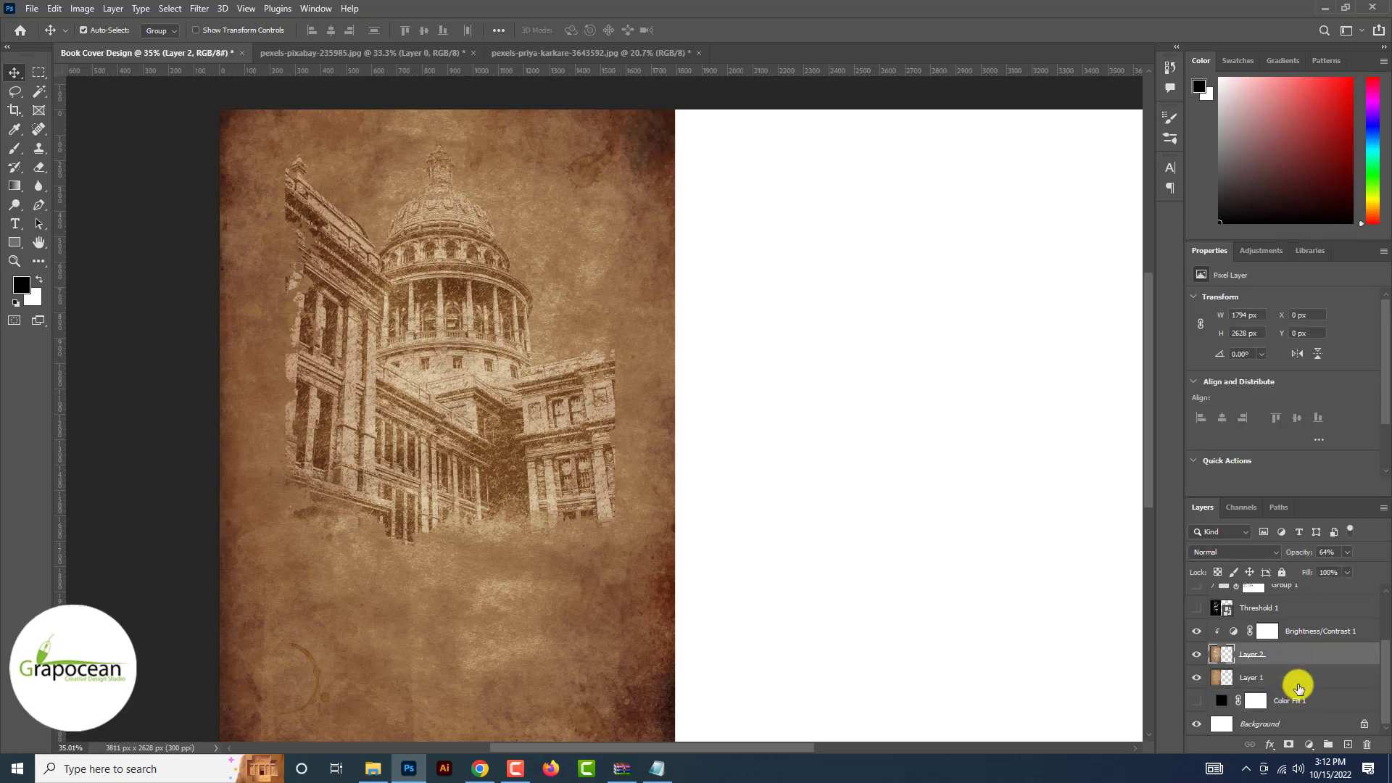
left_click(1309, 745)
left_click(1336, 491)
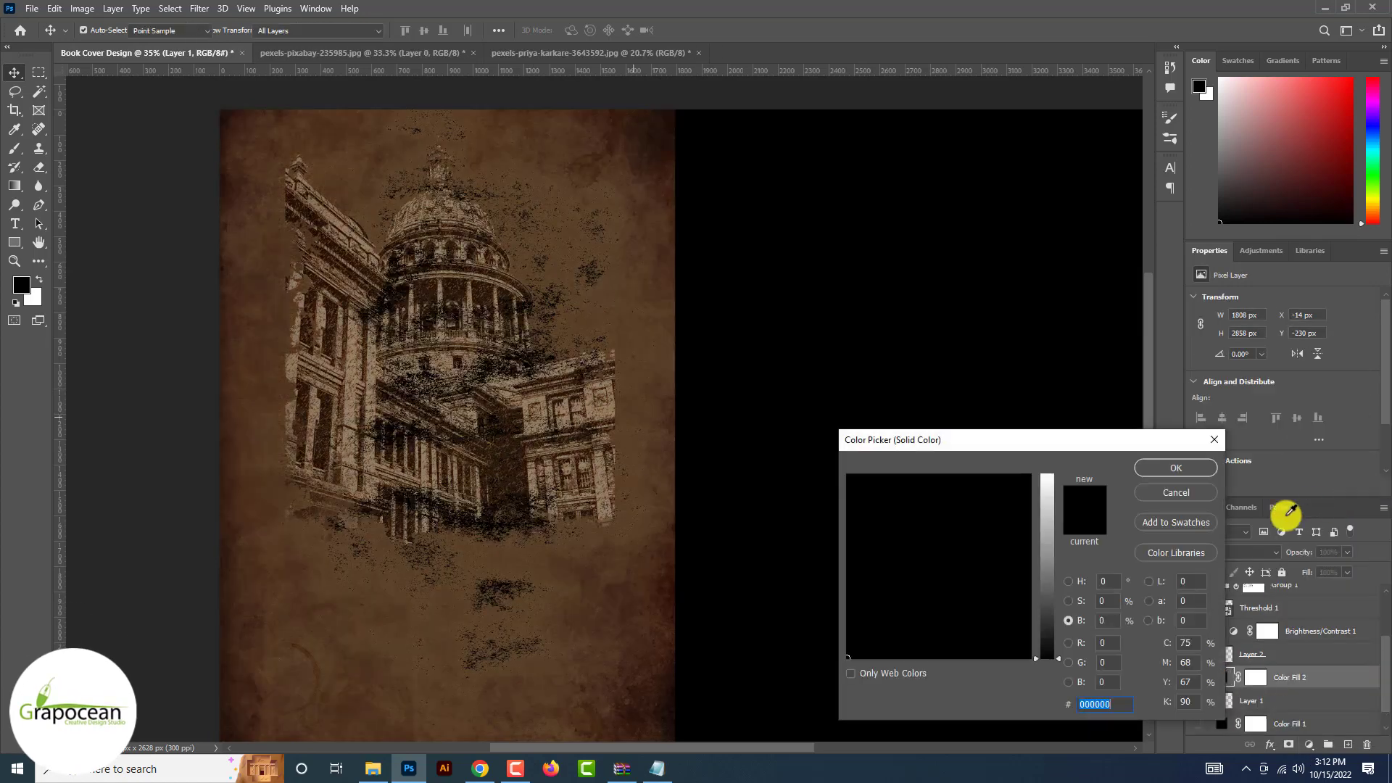
left_click_drag(1057, 590, 1024, 549)
left_click(982, 551)
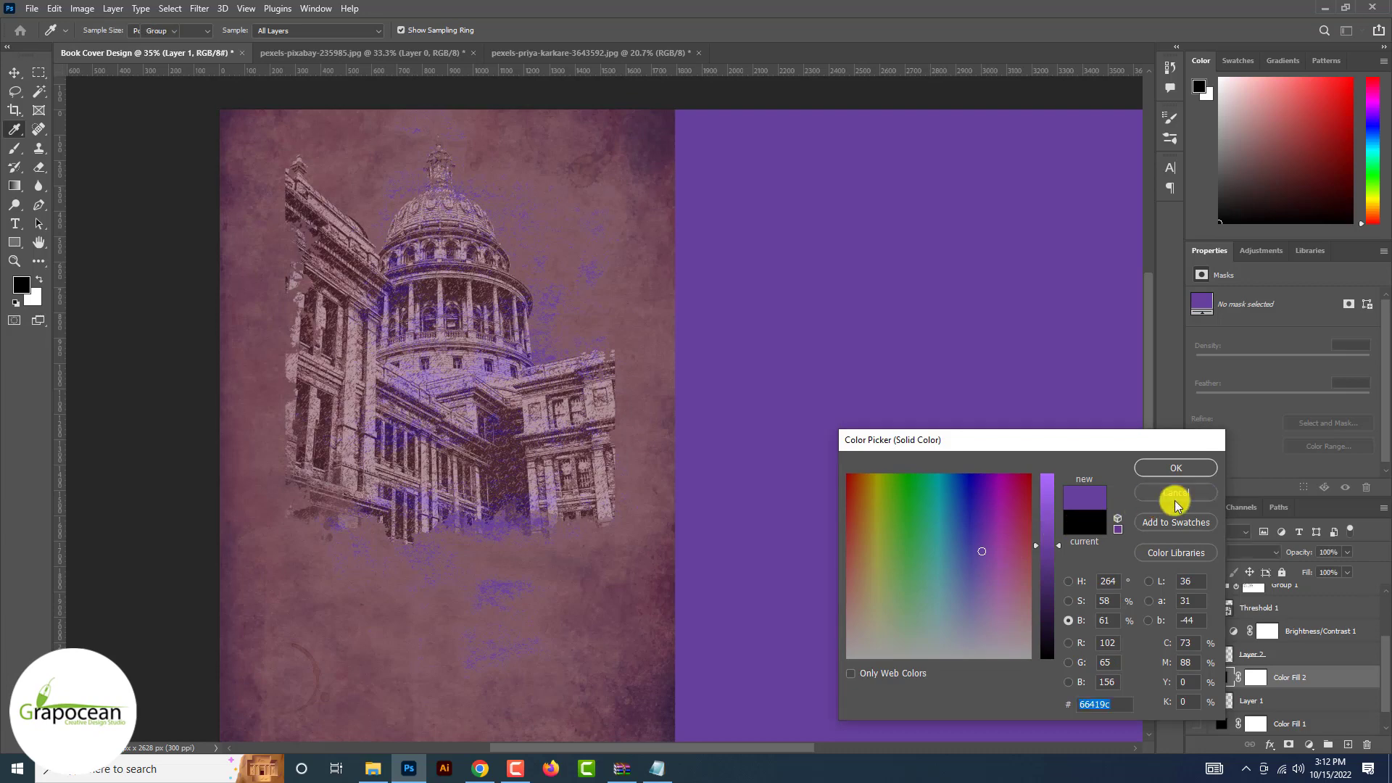
left_click(1176, 506)
Step: Add a dark blue Solid Color fill layer directly above Color Fill 1, beneath the textured paper layers
left_click(1282, 637)
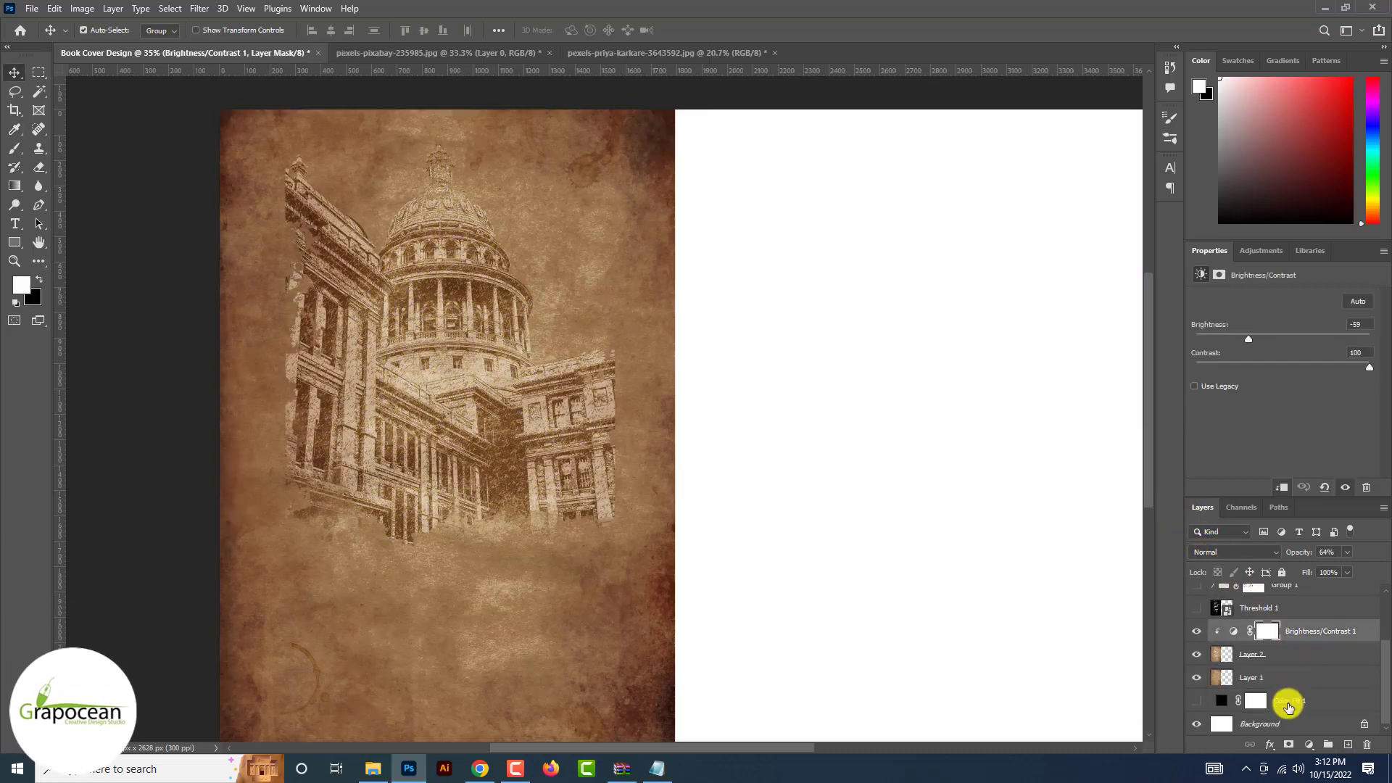
left_click(1288, 708)
left_click(1309, 745)
left_click(1305, 492)
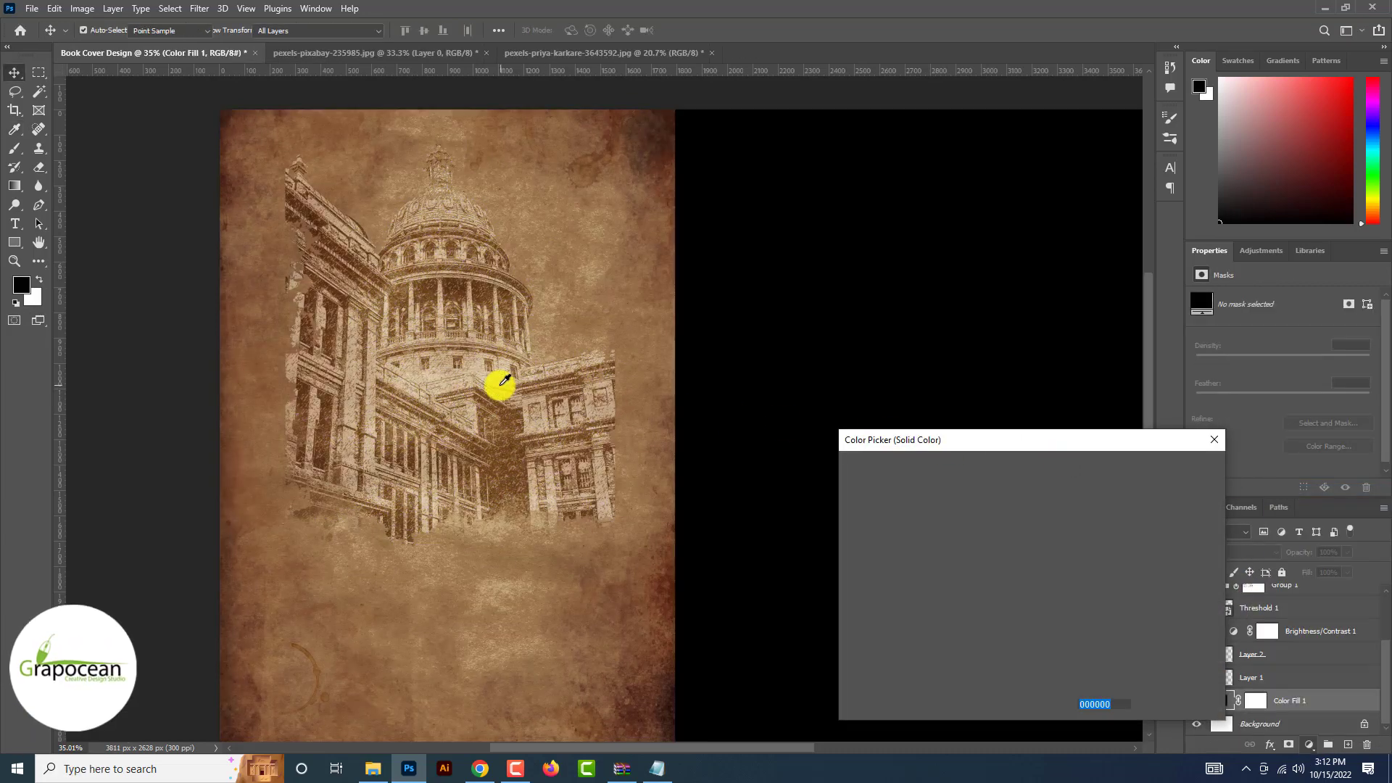
left_click(505, 380)
left_click(1016, 466)
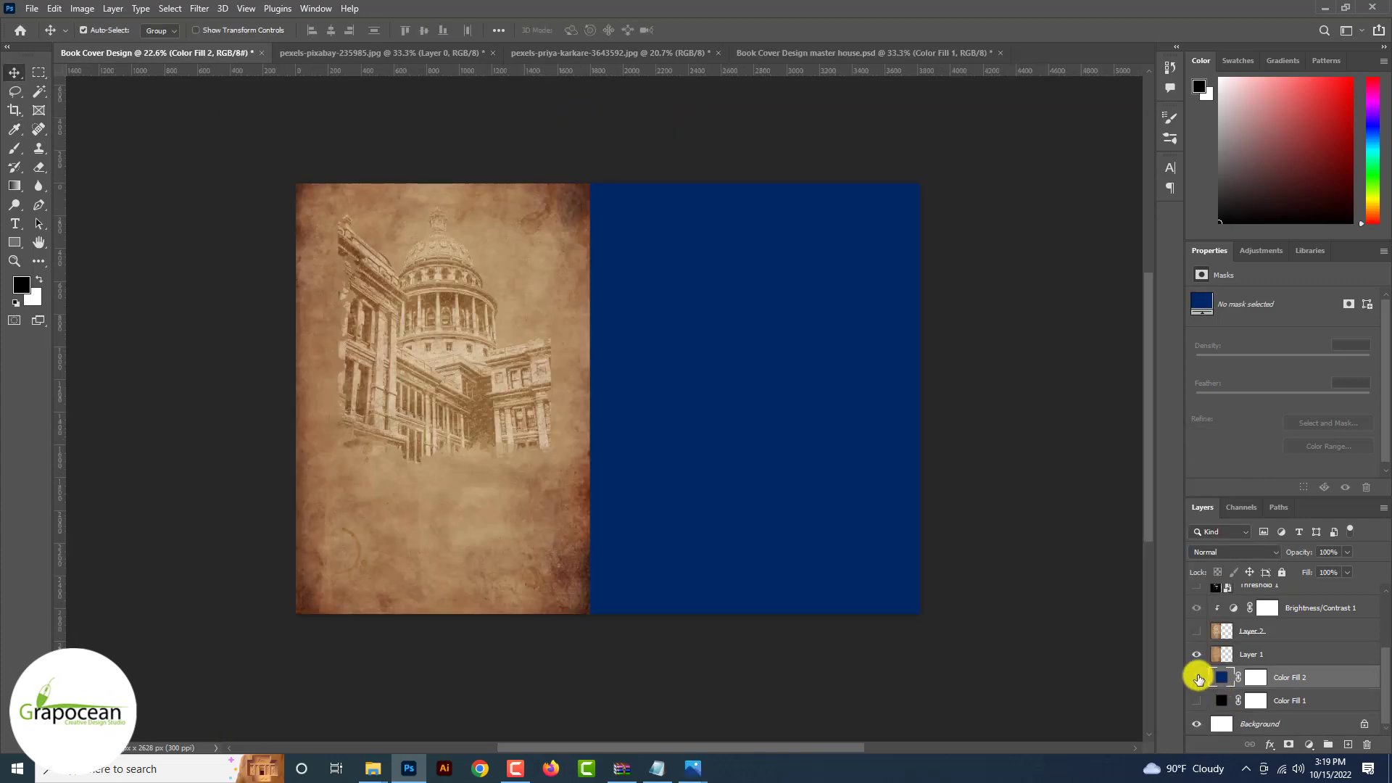
Step: Change the color of the Color Fill 2 layer to 002256
left_click(1198, 678)
left_click(1198, 678)
double_click(1221, 678)
key("BackSpace")
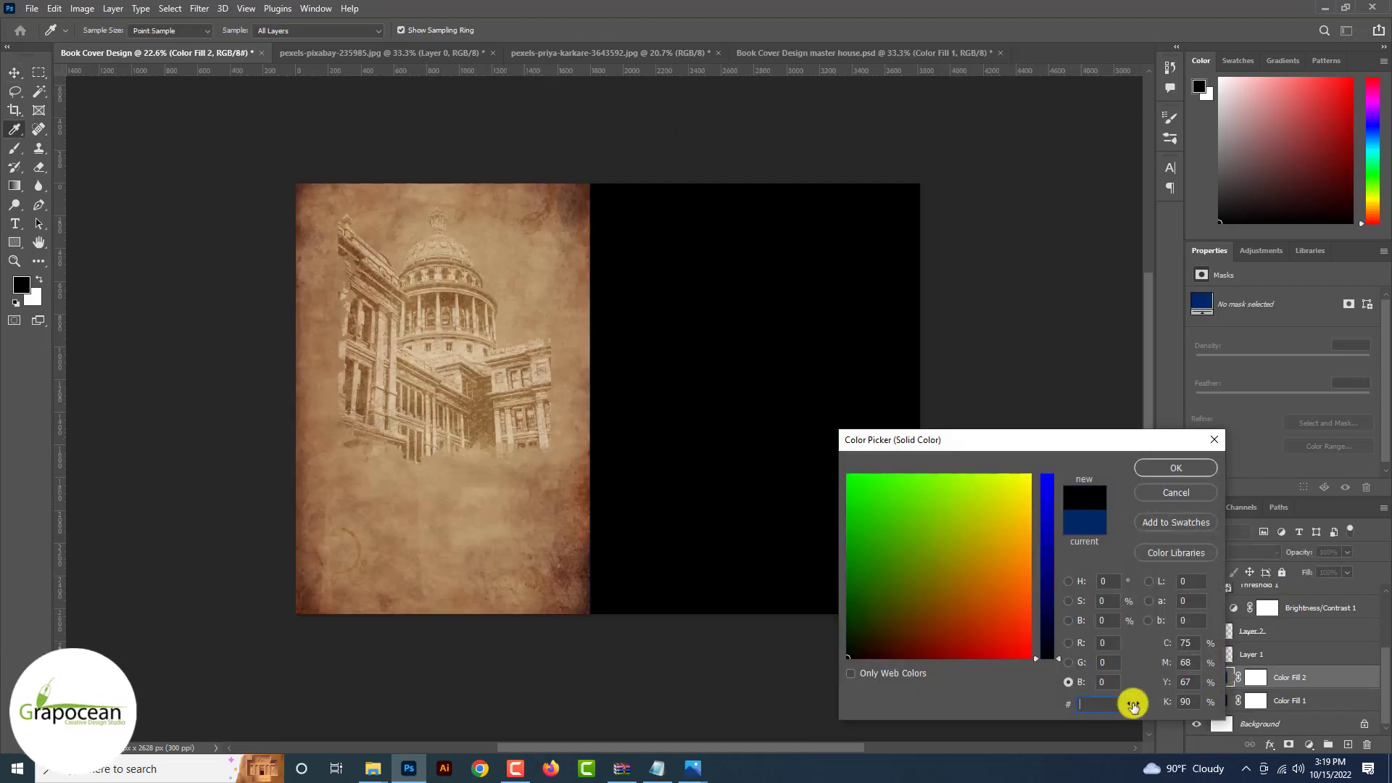
type("002256")
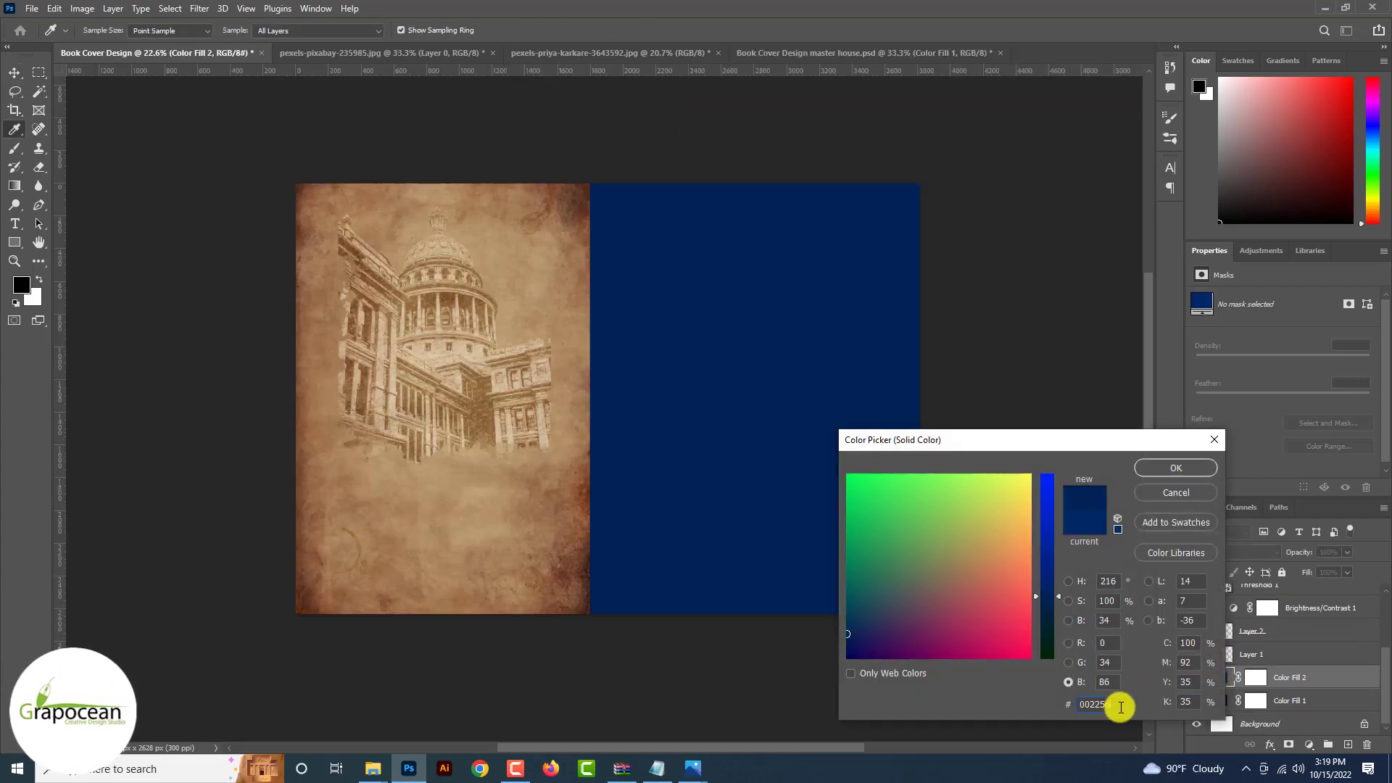
key("Return")
Step: Set Layer 1's blending mode to Soft Light and reduce its opacity to about half
left_click(1268, 656)
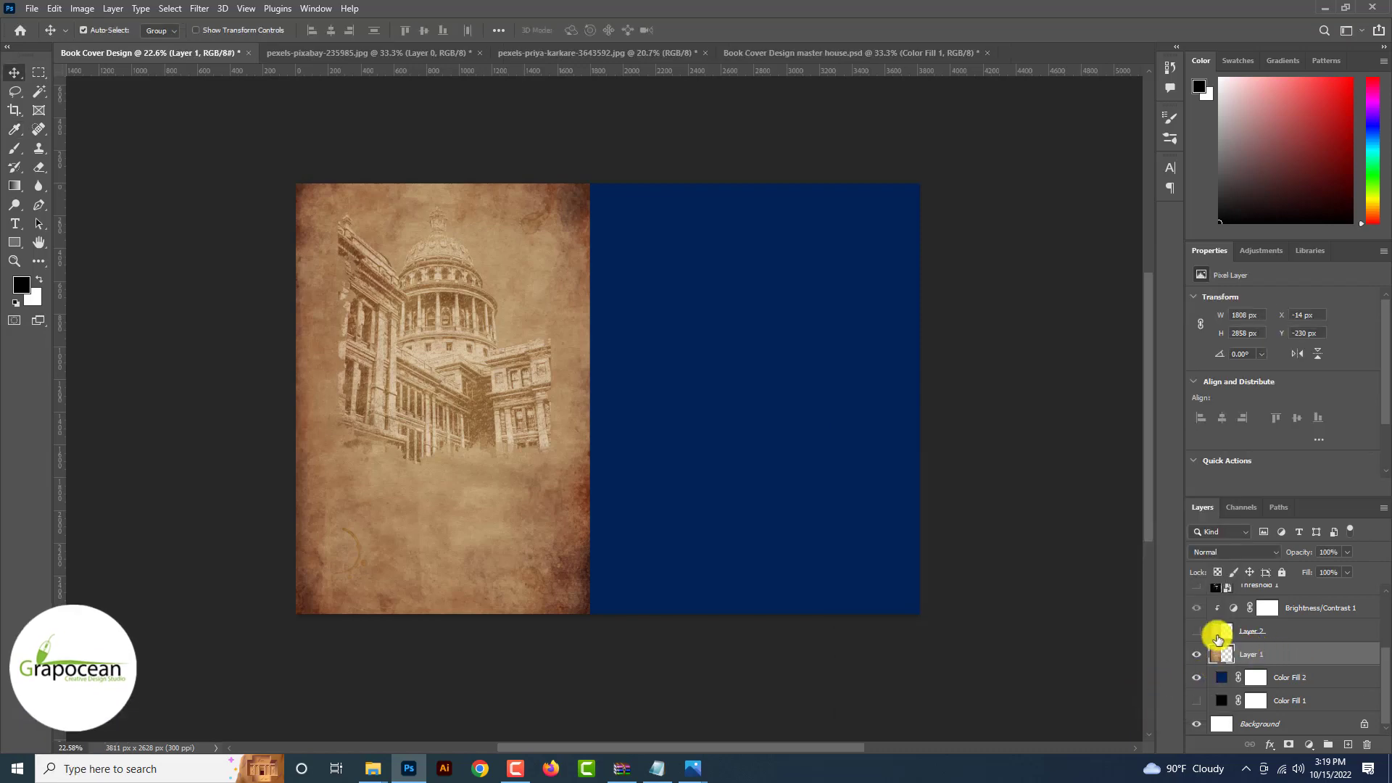
left_click(1236, 553)
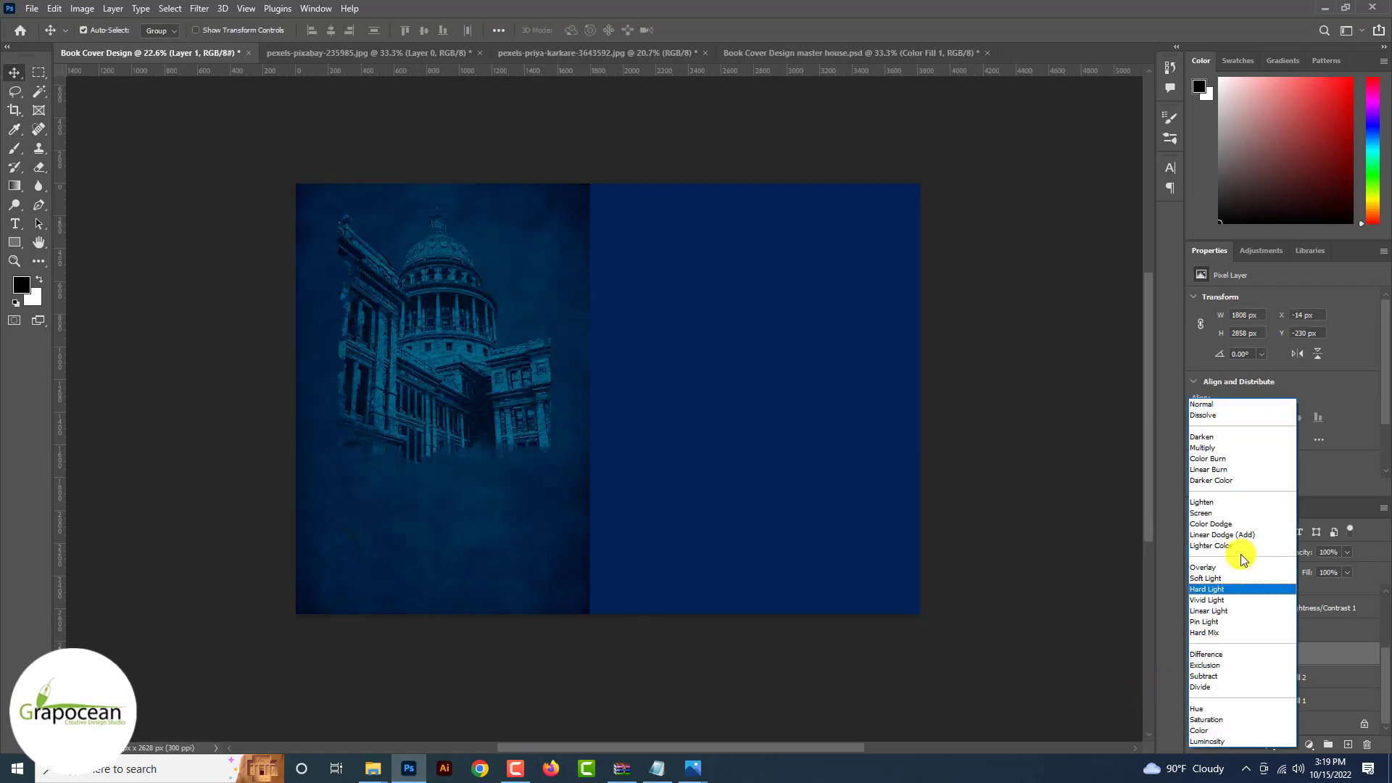
left_click(1205, 579)
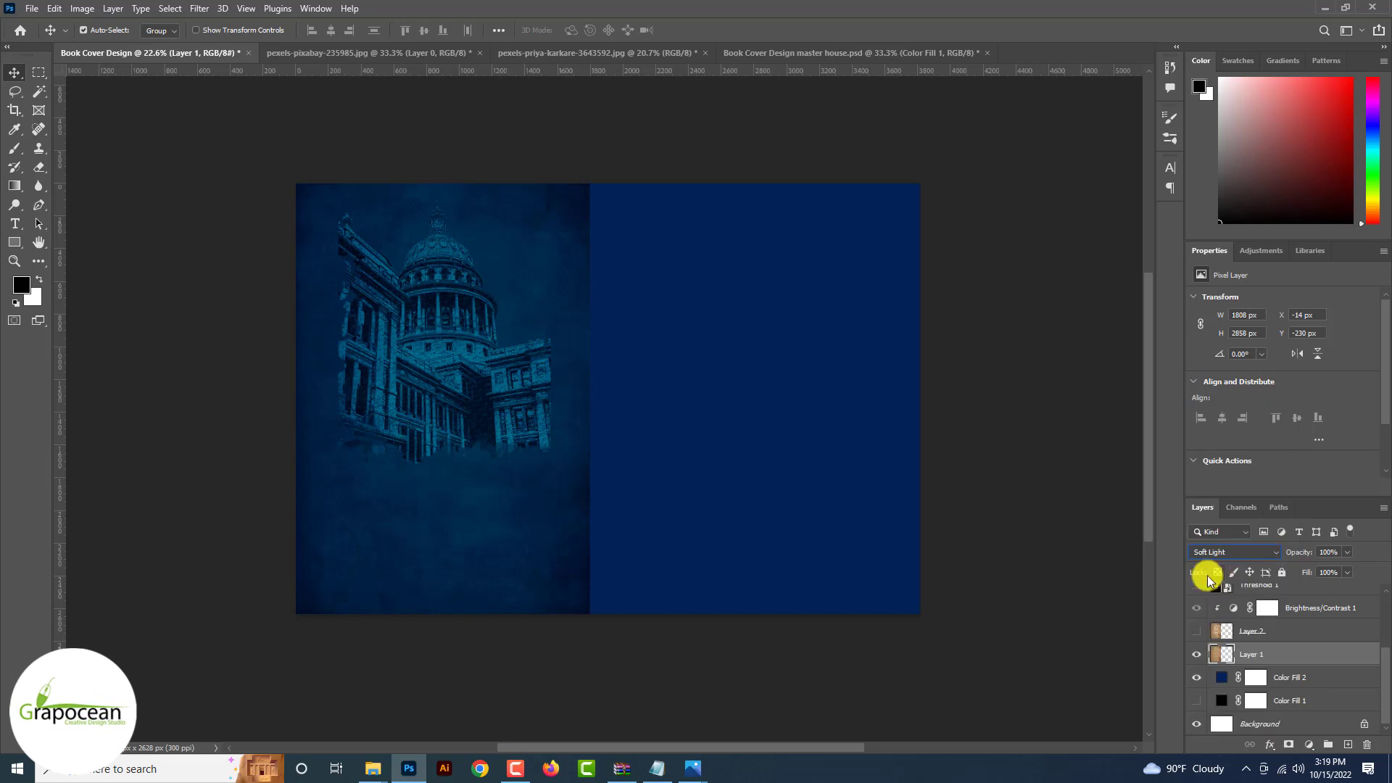
scroll(482, 295, "up", 2)
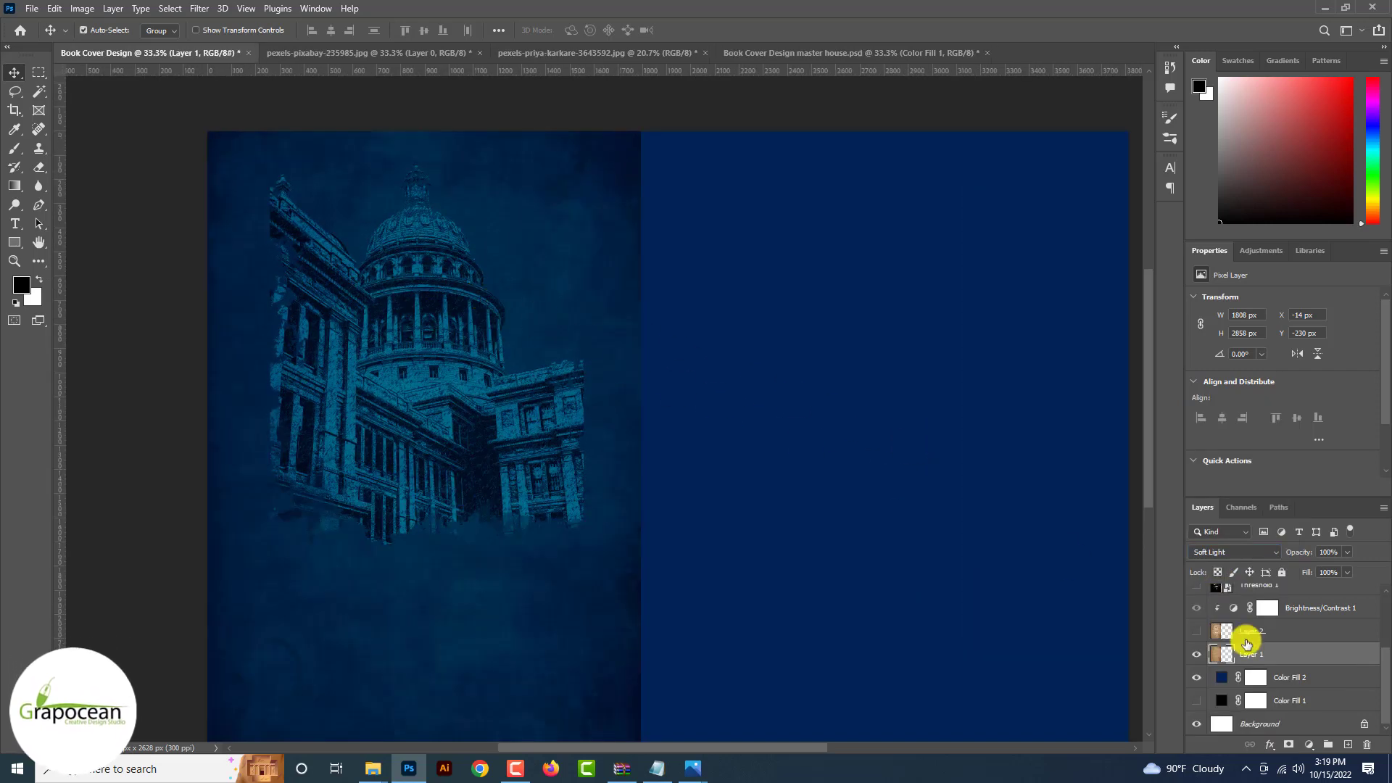
left_click(1326, 678)
left_click(1303, 654)
left_click(1347, 551)
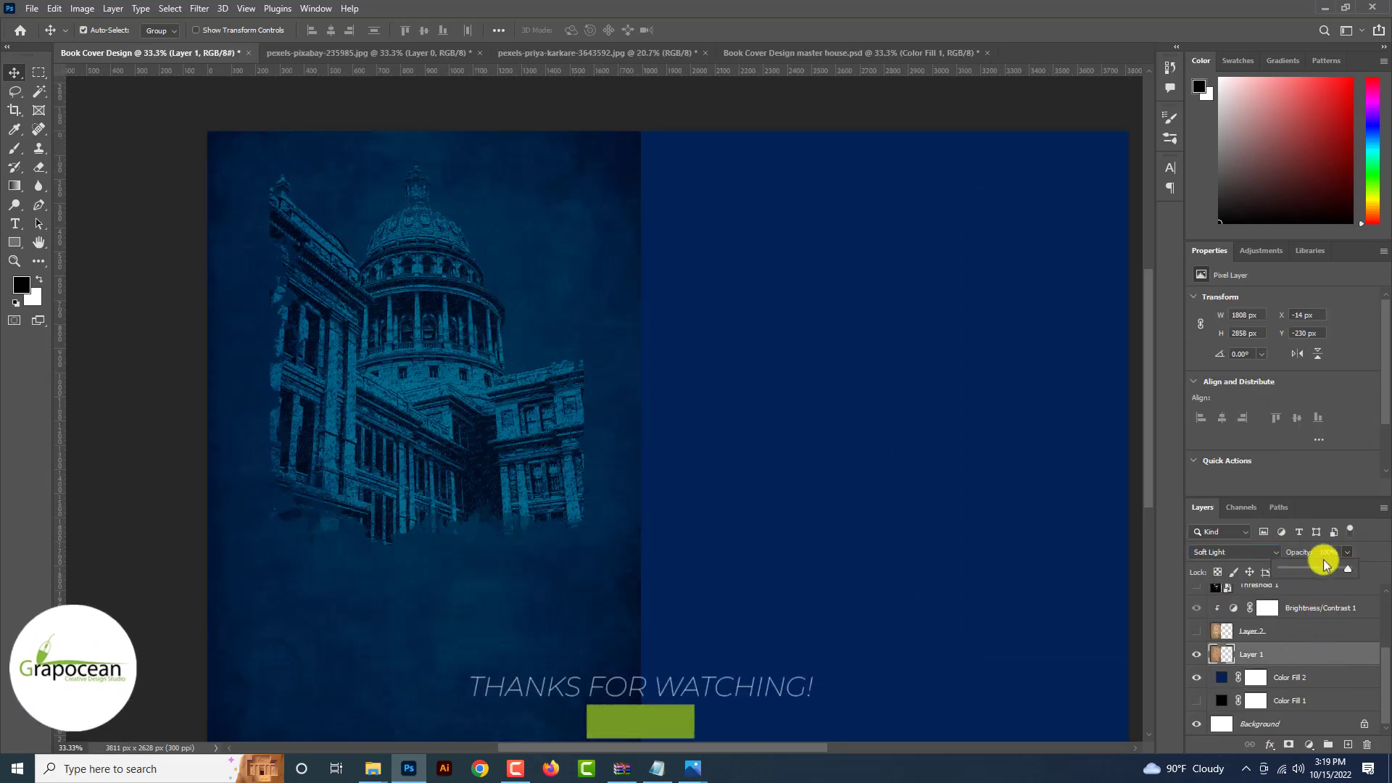
left_click_drag(1324, 564, 1317, 567)
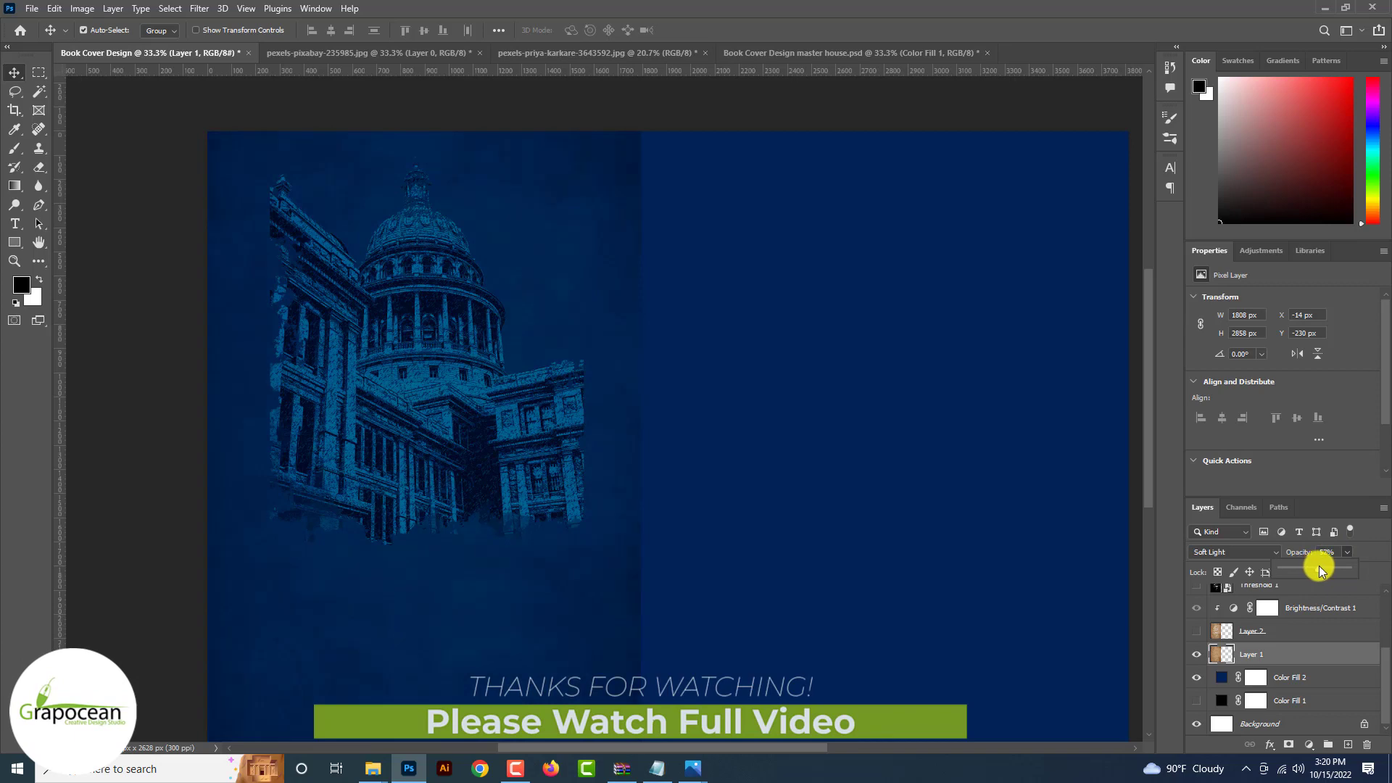
Step: Choose the rough 100 px brush tip and target the layer mask of Group 1 copy instead of its smart object
scroll(1320, 569, "up", 3)
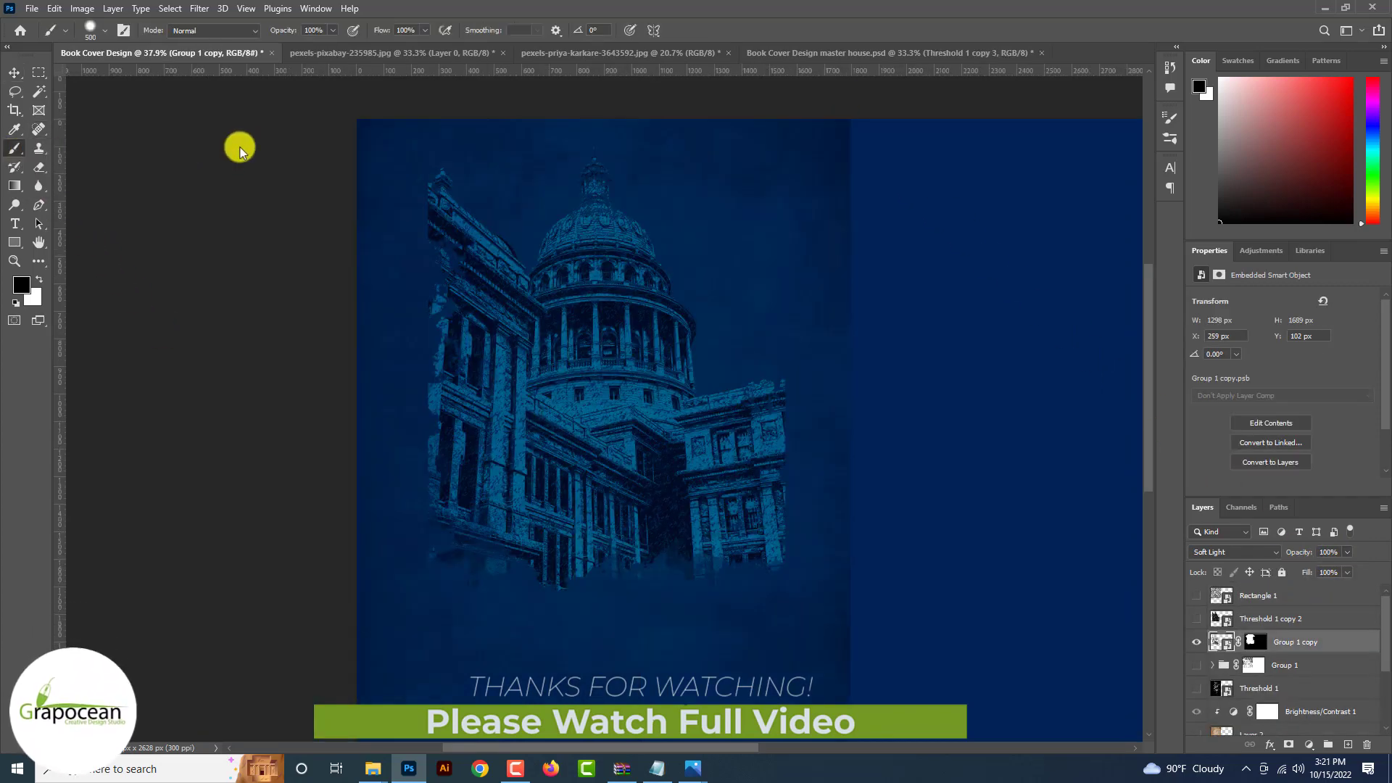
left_click(1171, 137)
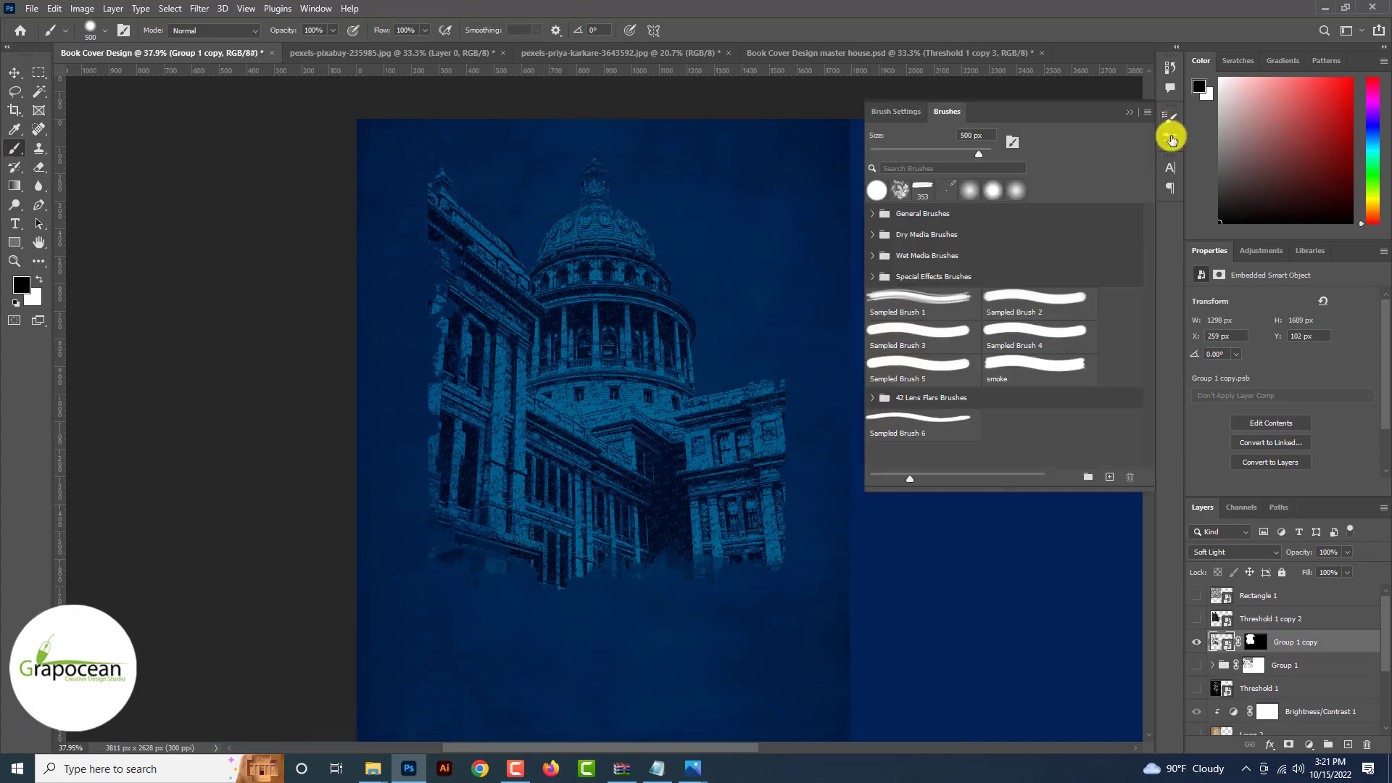
left_click(902, 117)
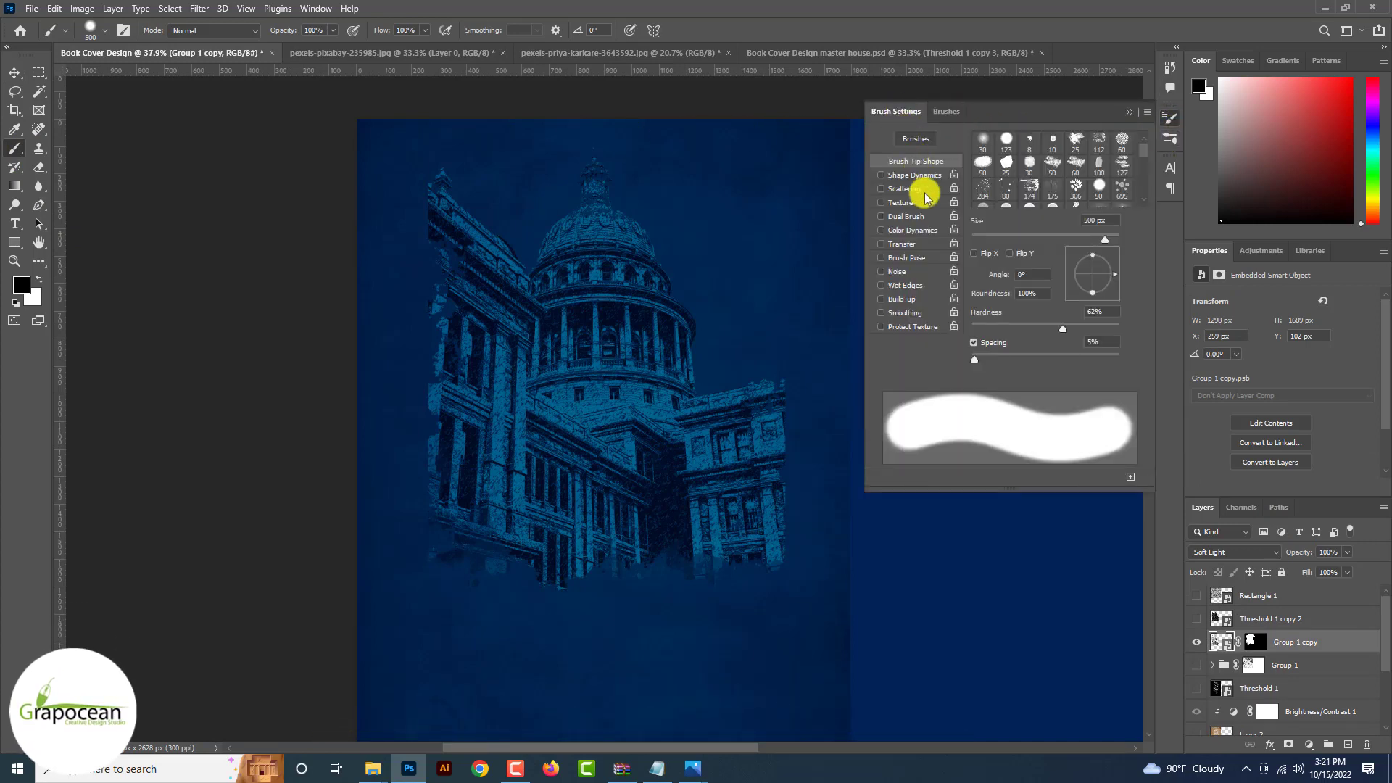
left_click_drag(973, 354, 1064, 356)
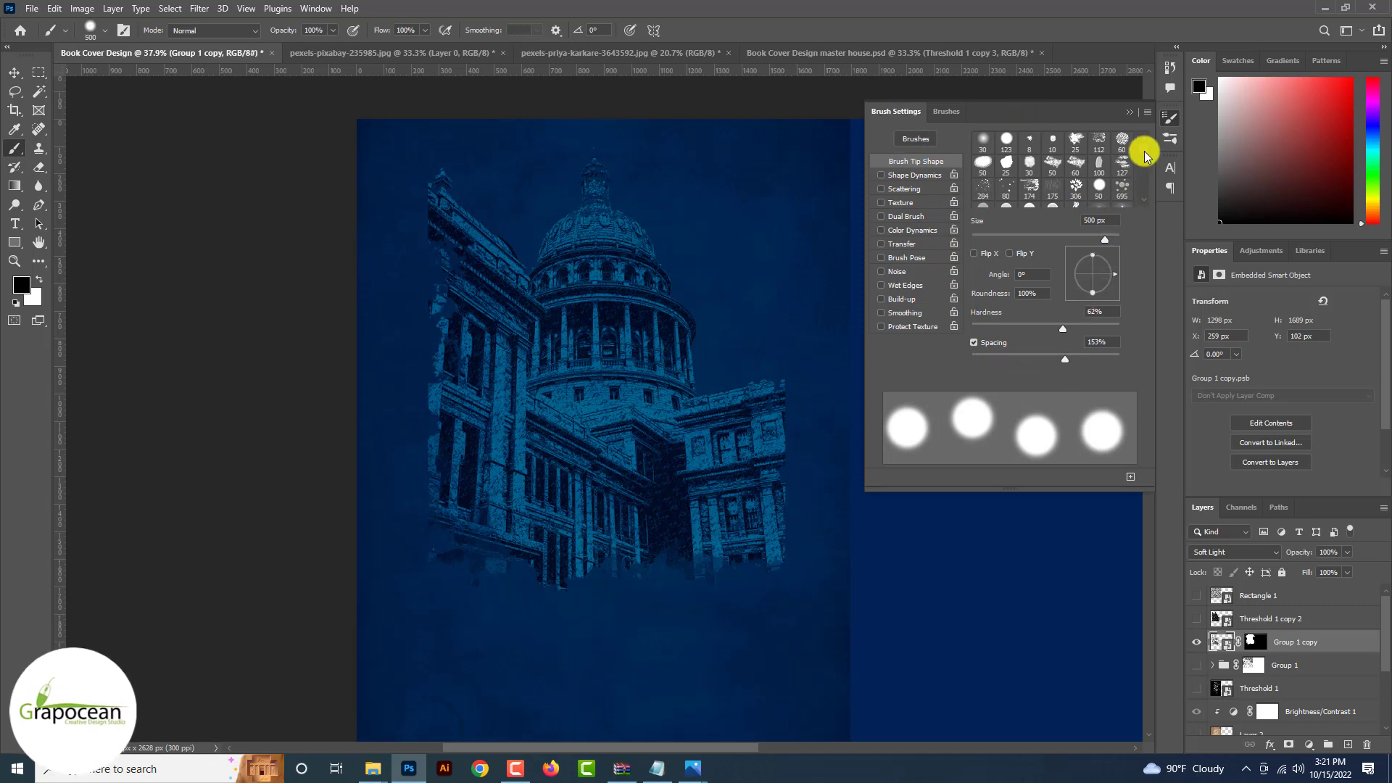
mouse_move(1144, 148)
left_mouse_down()
mouse_move(1146, 181)
mouse_move(1153, 153)
left_mouse_up()
left_click(1112, 167)
left_click(740, 394)
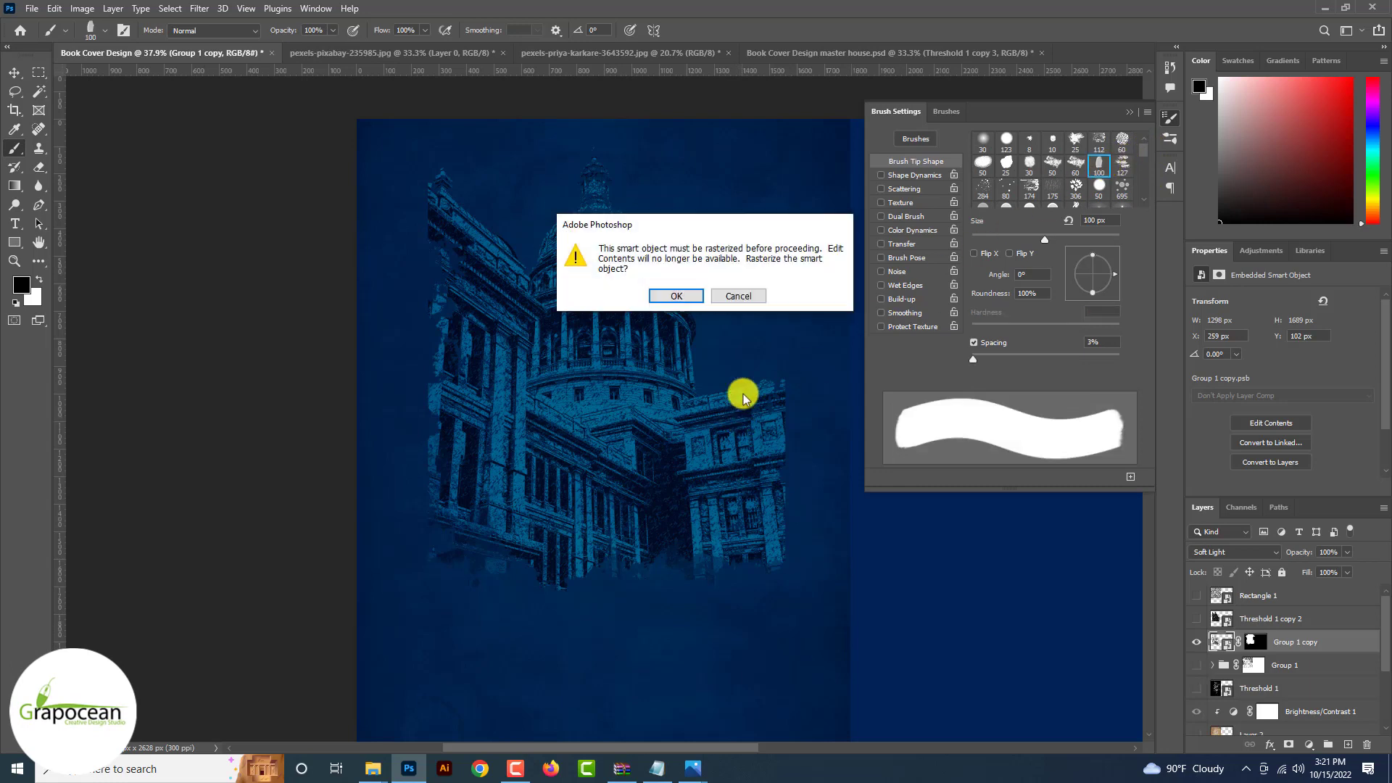
left_click(746, 296)
left_click(1251, 642)
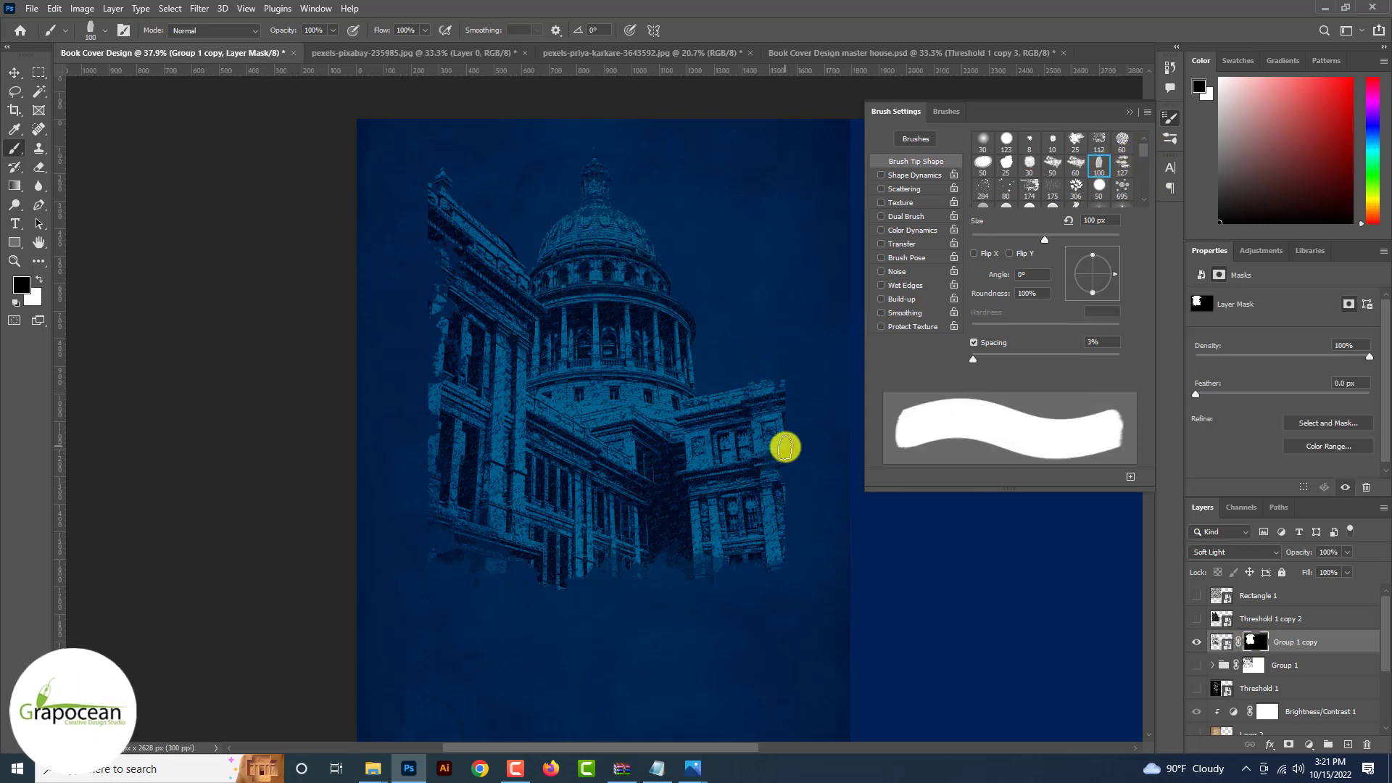
Step: Enlarge the brush to 600 px and try a black dab on the mask over the building's low wing beside the dome
key("bracketright")
key("bracketright")
key("bracketright")
key("bracketright")
key("bracketright")
key("bracketright")
key("bracketright")
key("bracketright")
left_click(781, 417)
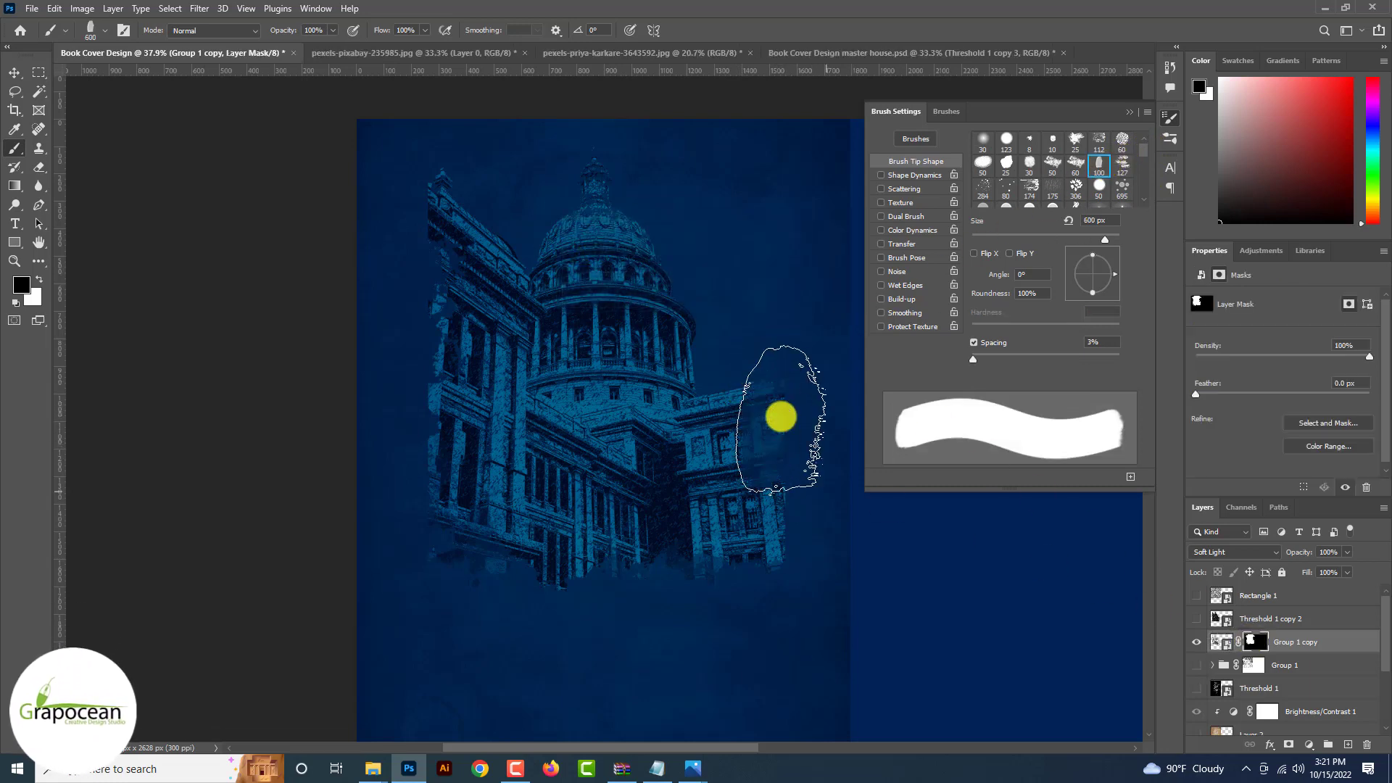
Step: Set the brush spacing to 72% and its Shape Dynamics to 57% size jitter, 30% minimum diameter and 38% angle jitter
left_click_drag(980, 361, 1025, 364)
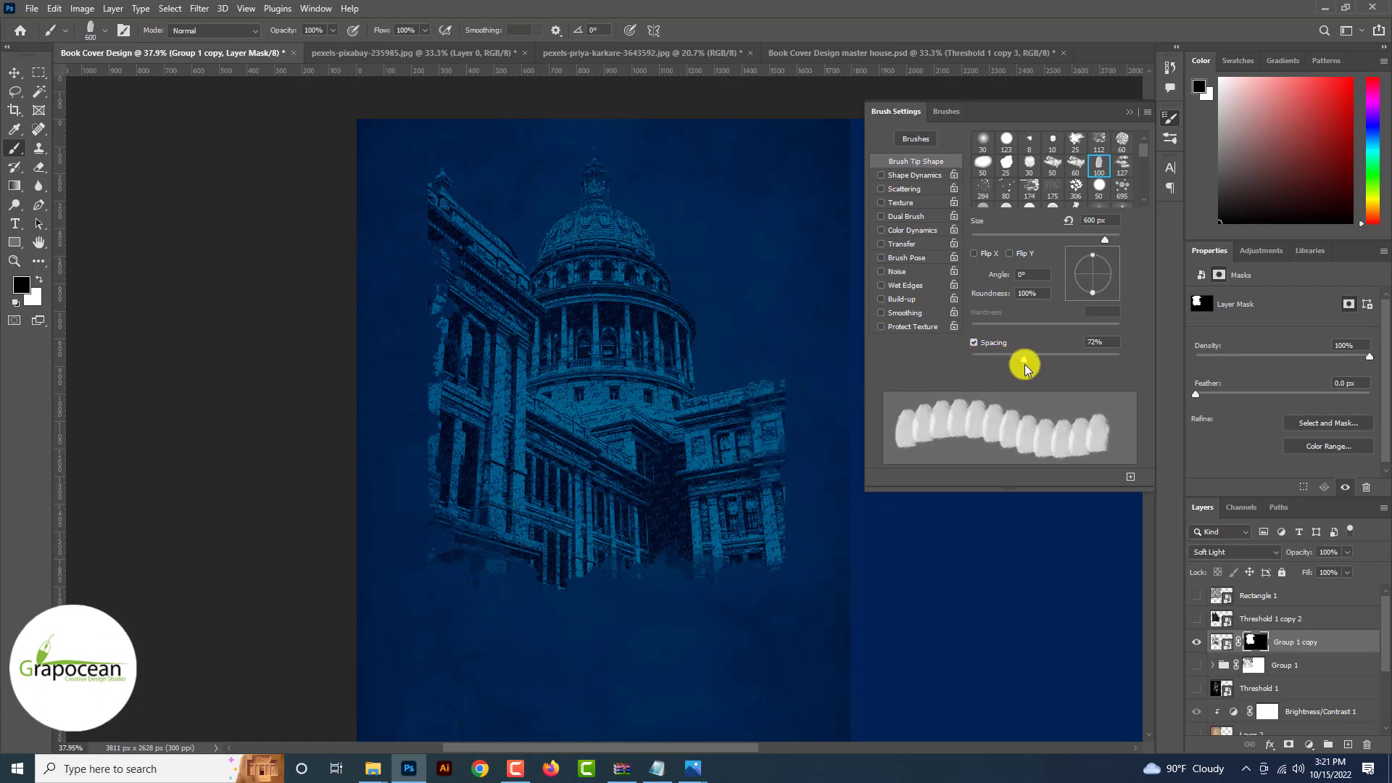
left_click(914, 175)
left_click_drag(972, 151, 1056, 152)
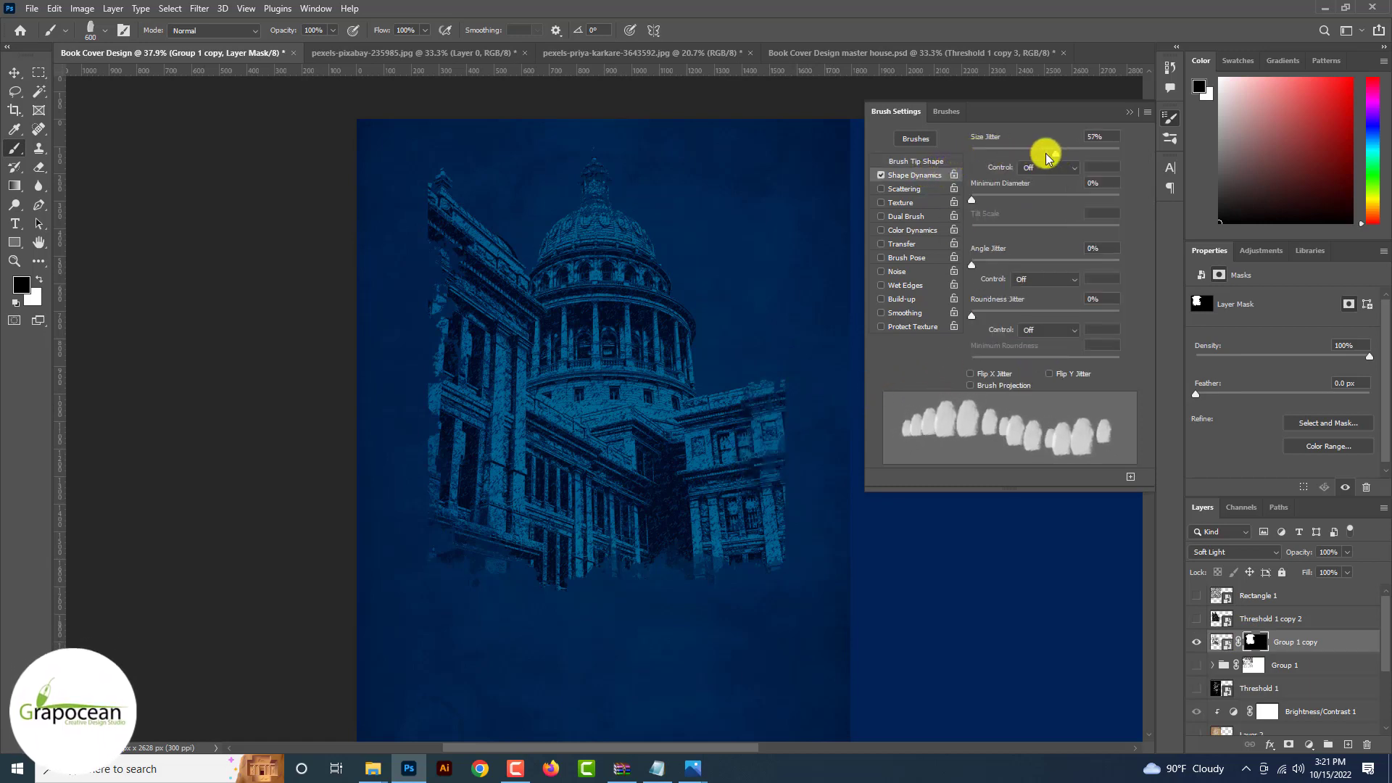
left_click_drag(973, 198, 1016, 200)
left_click_drag(971, 265, 1008, 266)
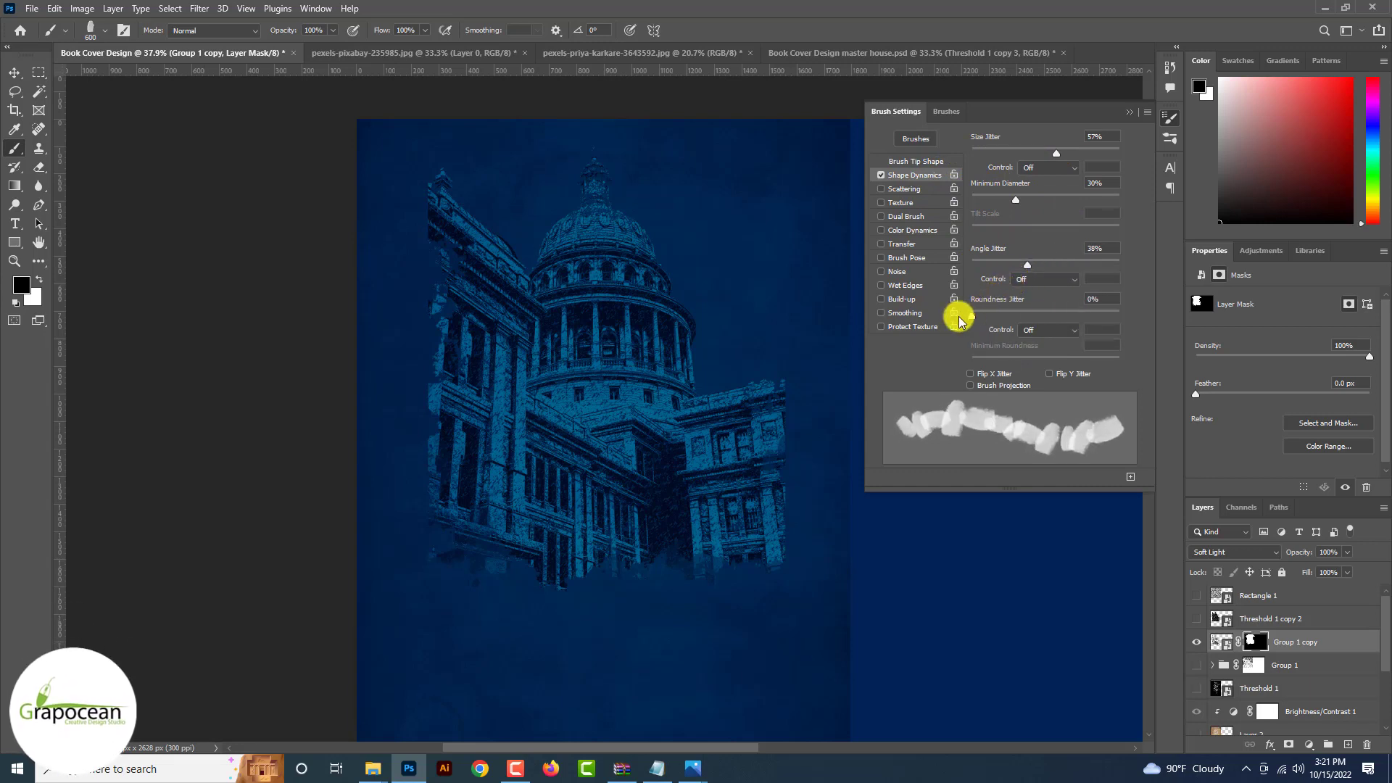
Step: Enable brush Scattering with 225% scatter, a count of 5 and 40% count jitter
left_click(904, 189)
mouse_move(972, 153)
left_mouse_down()
mouse_move(1035, 148)
mouse_move(1005, 153)
left_mouse_up()
mouse_move(972, 204)
left_mouse_down()
mouse_move(1019, 199)
mouse_move(1084, 235)
mouse_move(982, 239)
mouse_move(1031, 235)
left_mouse_up()
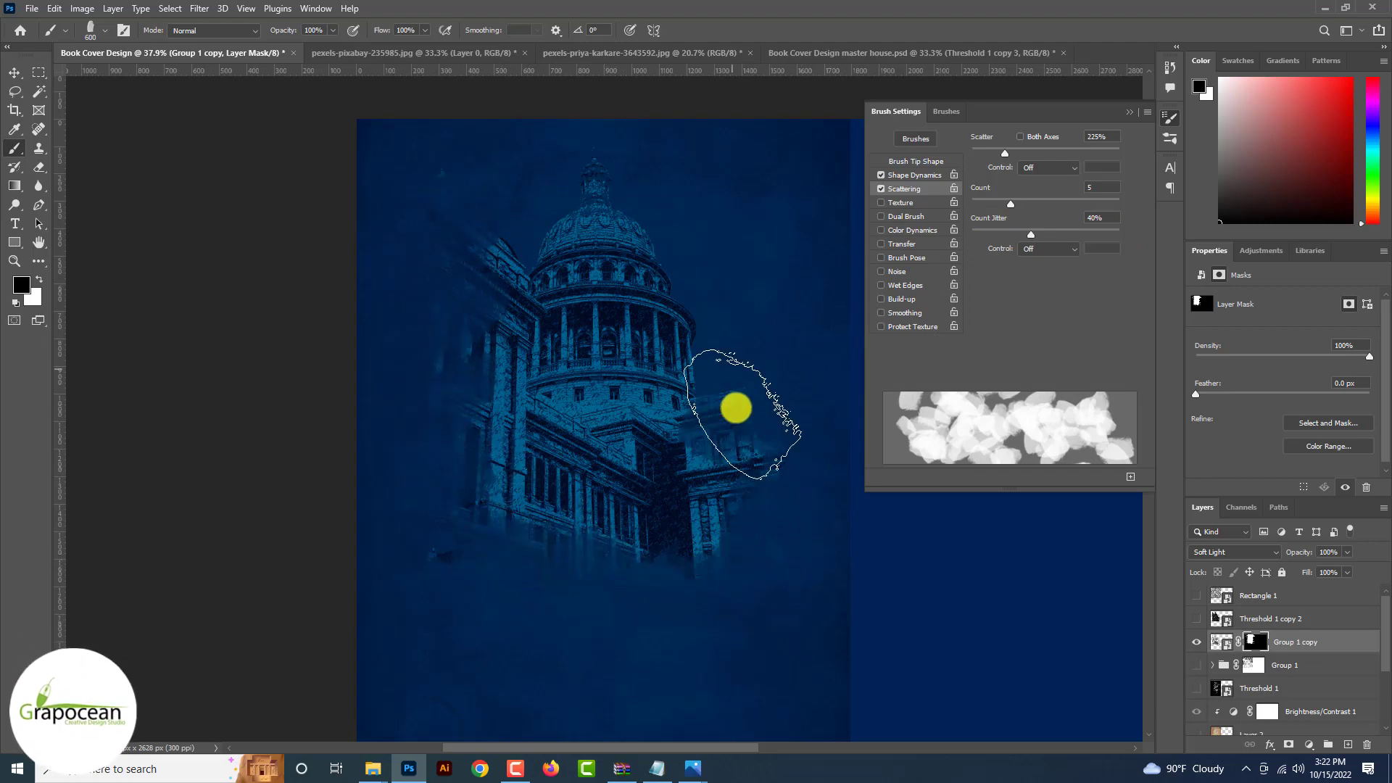
Step: Duplicate the masked building and its texture layer from the left cover panel onto the right panel, aligned to the guides
scroll(578, 433, "down", 3)
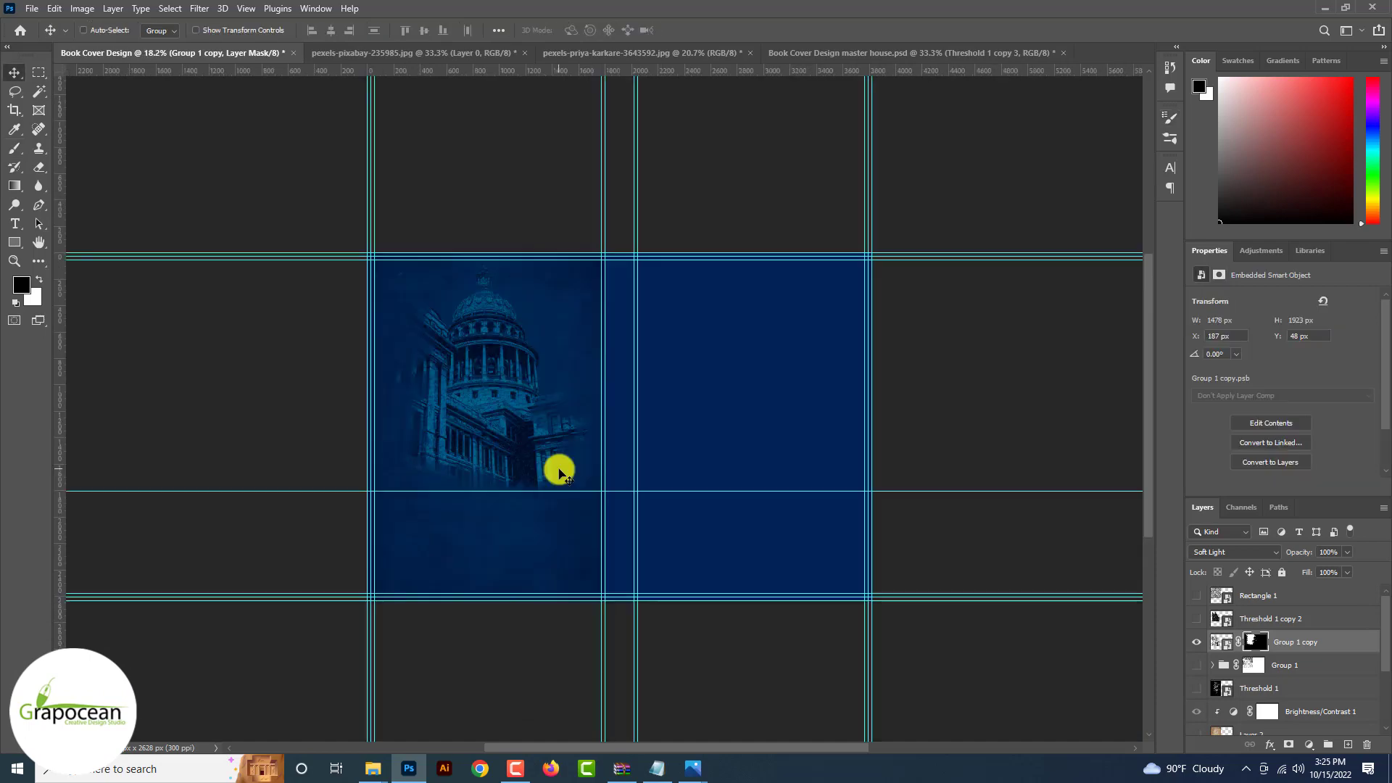
scroll(561, 460, "up", 3)
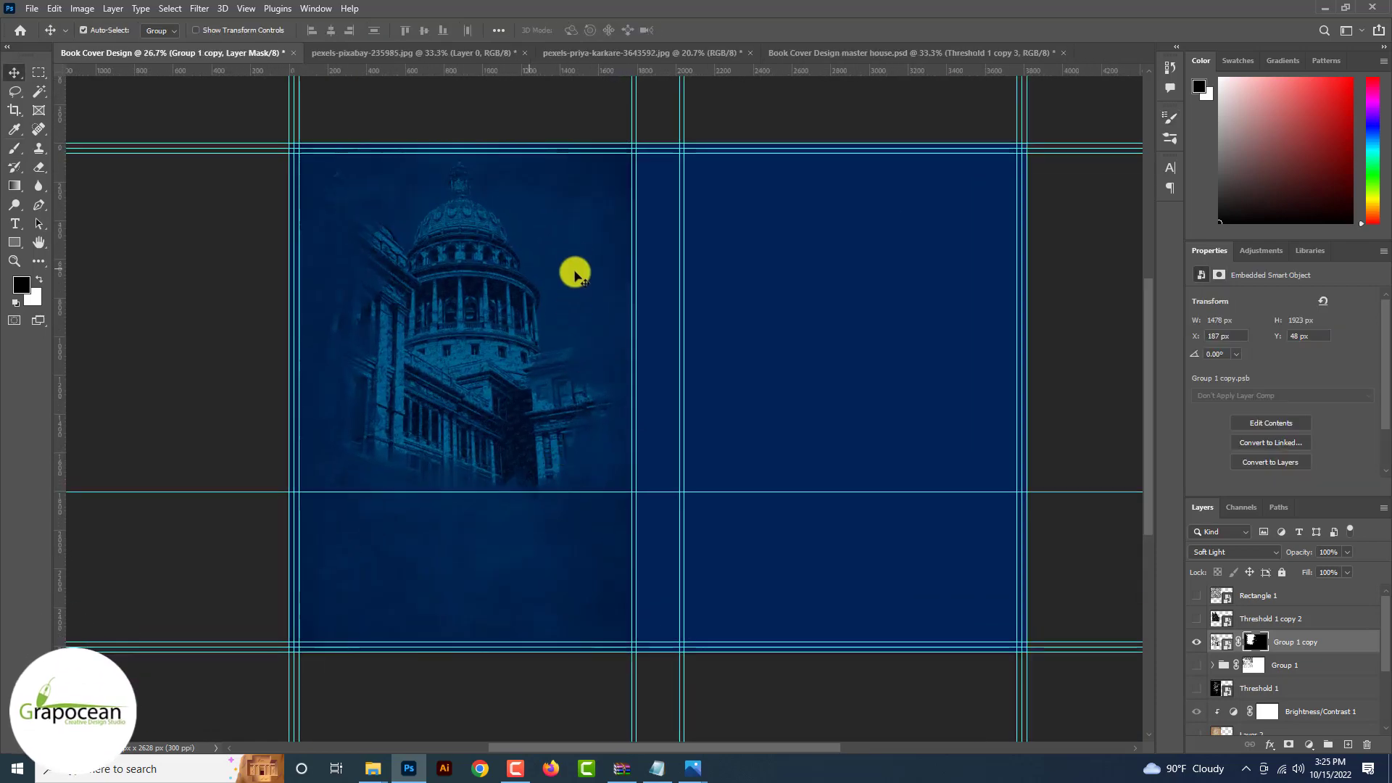
left_click(568, 245)
left_click_drag(475, 234, 865, 274)
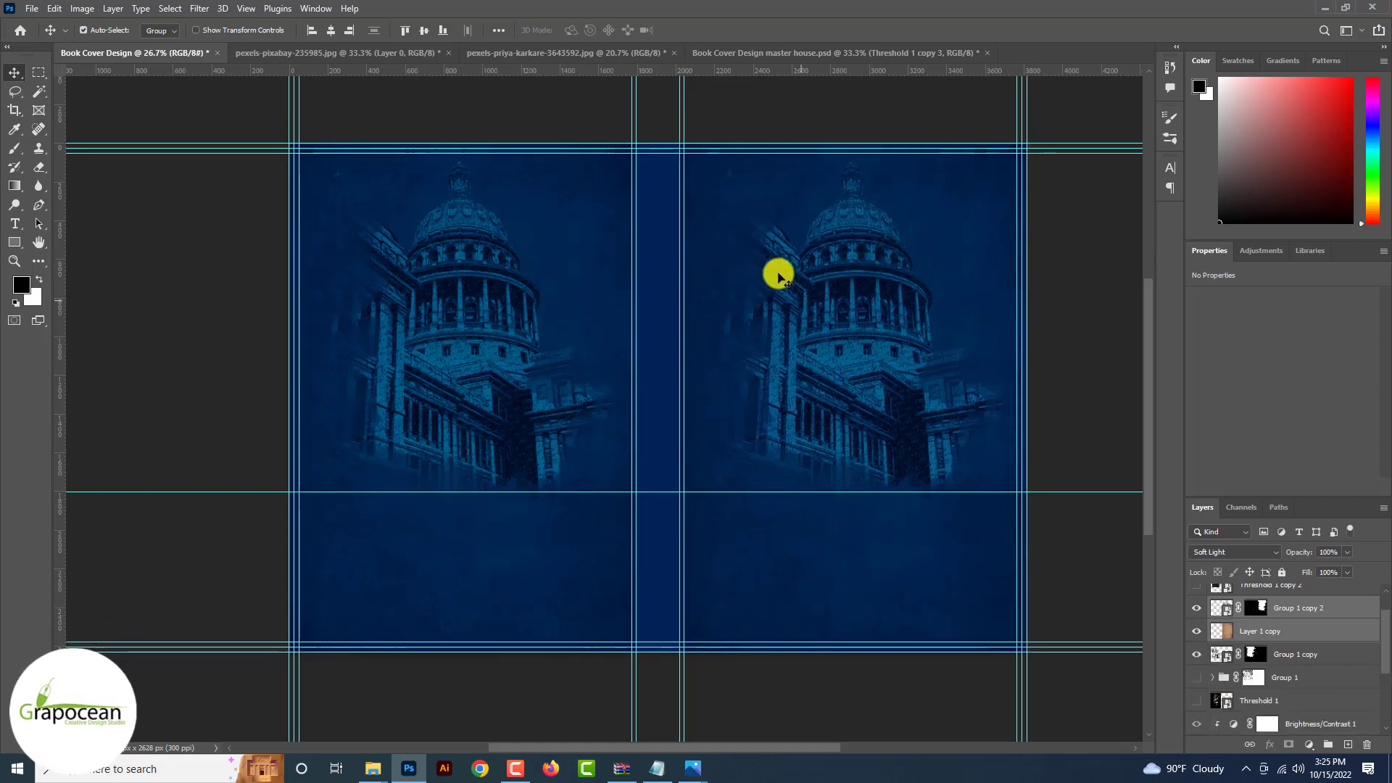
left_click(199, 290)
Step: Scribble thin black horizontal zigzag lines with the 1 px Pencil across the left panel's dome and upper facade on Layer 3
scroll(200, 290, "up", 5)
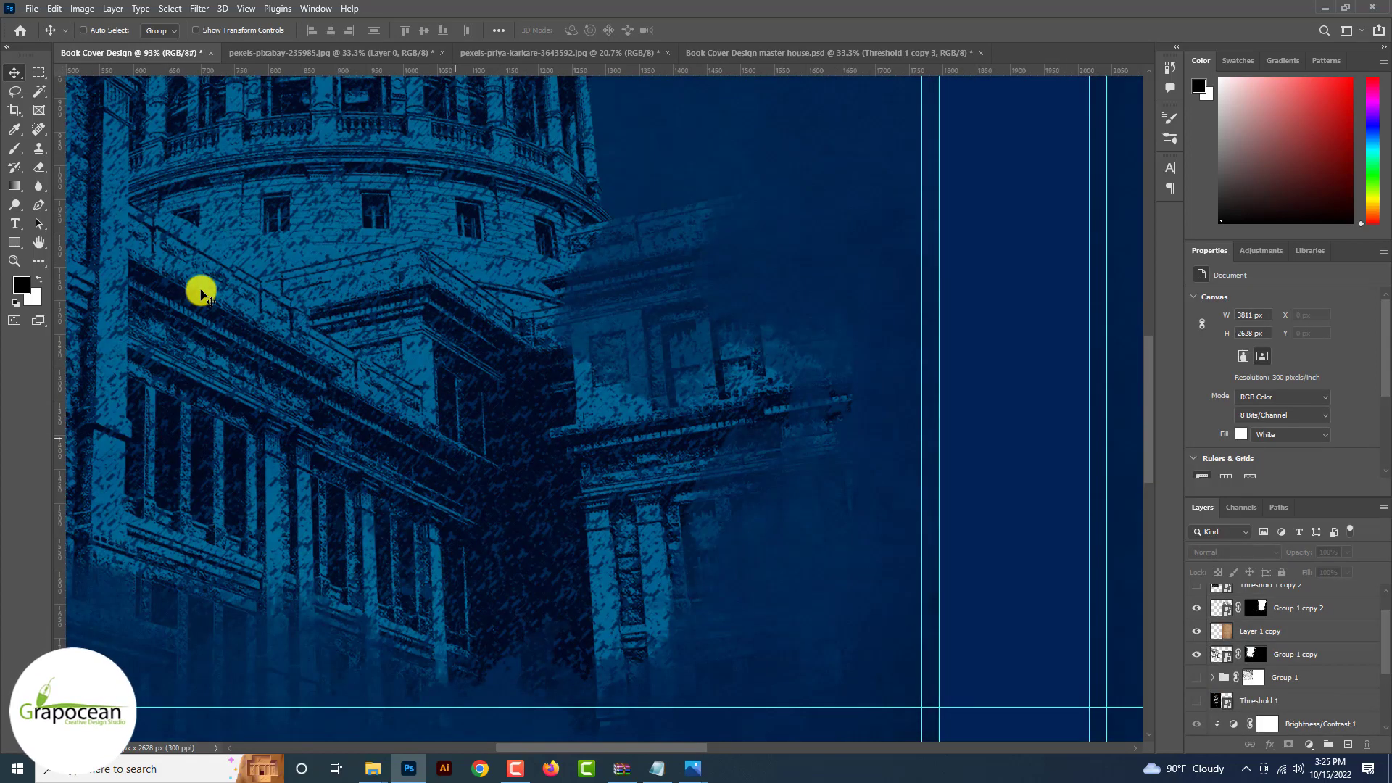
scroll(201, 293, "up", 1)
scroll(201, 294, "up", 5)
scroll(201, 294, "down", 8)
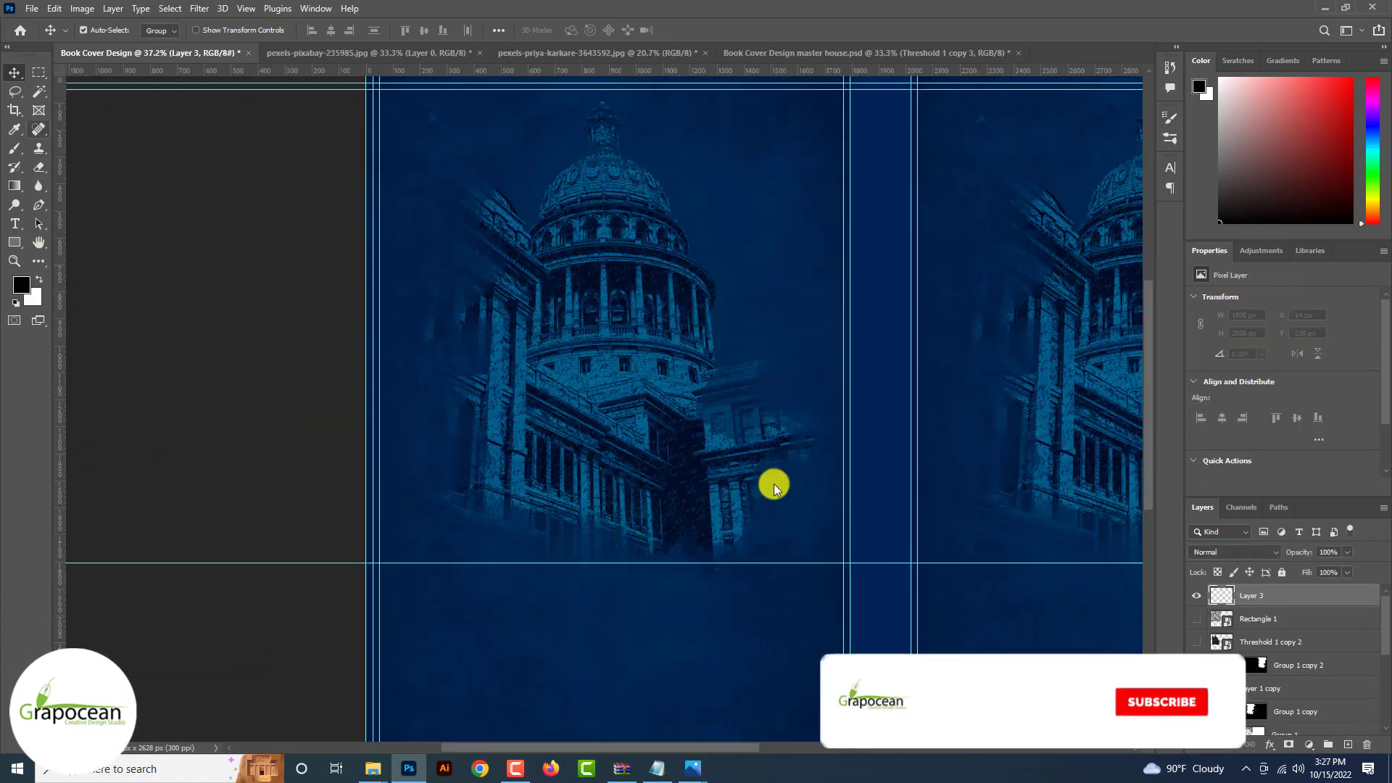
right_click(15, 150)
left_click(81, 160)
scroll(159, 166, "up", 1)
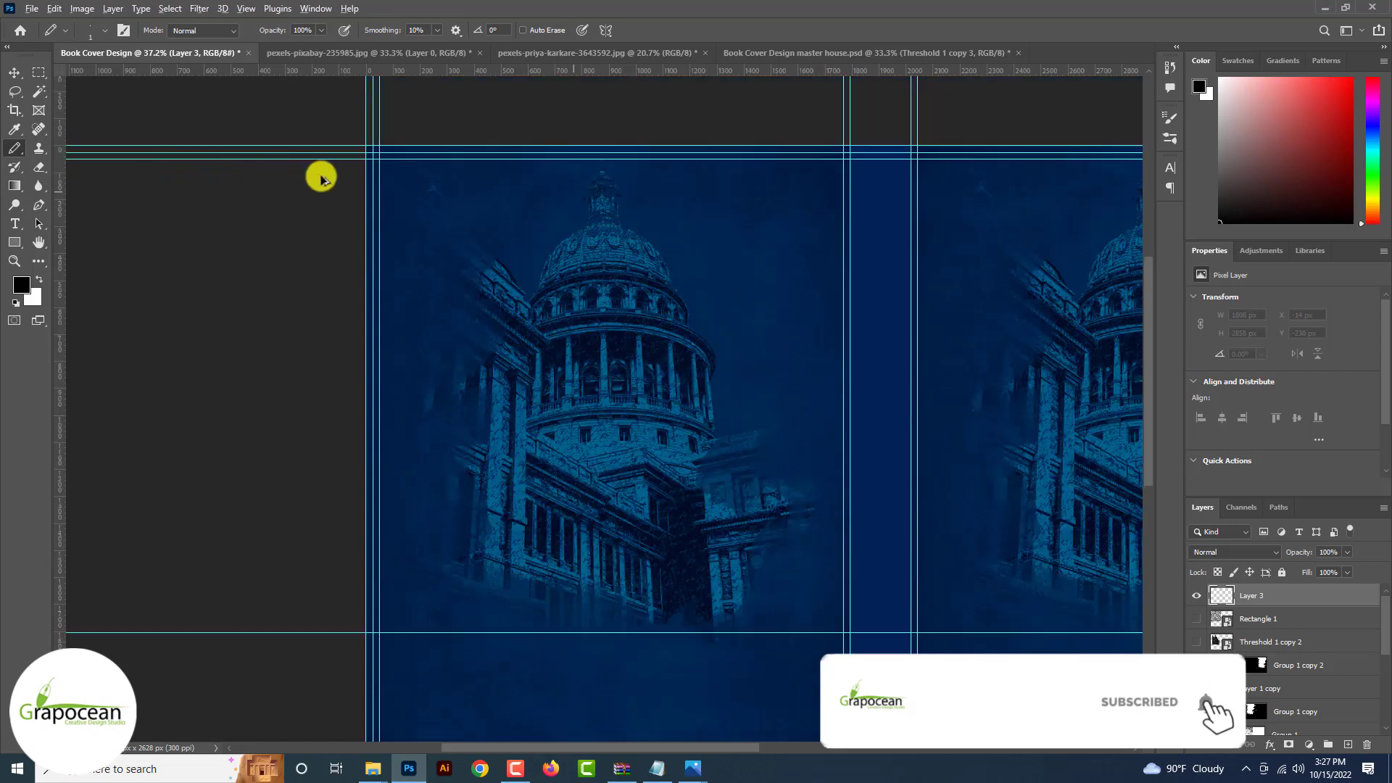
scroll(566, 187, "up", 4)
mouse_move(470, 187)
left_mouse_down()
mouse_move(782, 187)
mouse_move(414, 205)
mouse_move(740, 208)
mouse_move(615, 194)
mouse_move(725, 193)
mouse_move(751, 217)
left_mouse_up()
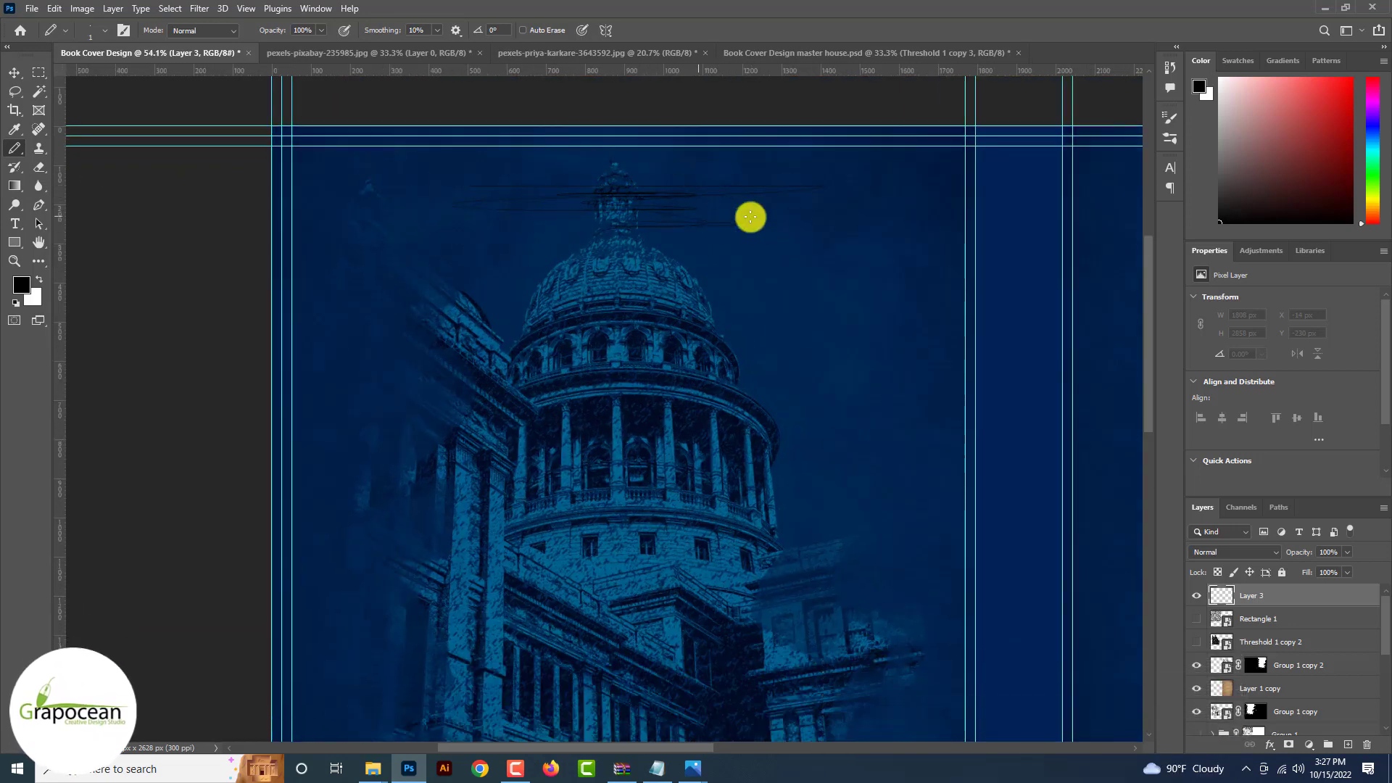
mouse_move(652, 216)
left_mouse_down()
mouse_move(481, 302)
mouse_move(508, 278)
left_mouse_up()
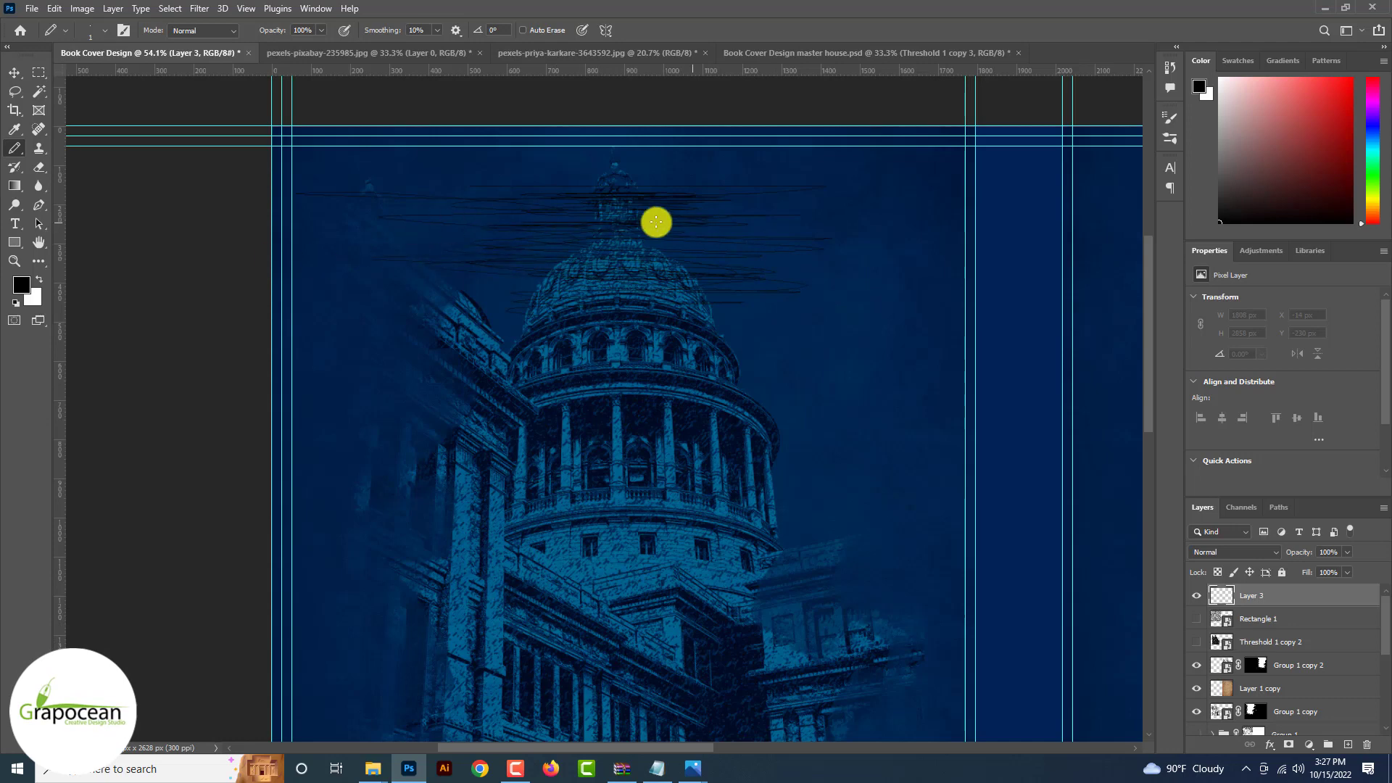
mouse_move(656, 222)
left_mouse_down()
mouse_move(361, 347)
mouse_move(362, 269)
mouse_move(675, 302)
mouse_move(413, 290)
mouse_move(565, 317)
mouse_move(408, 298)
left_mouse_up()
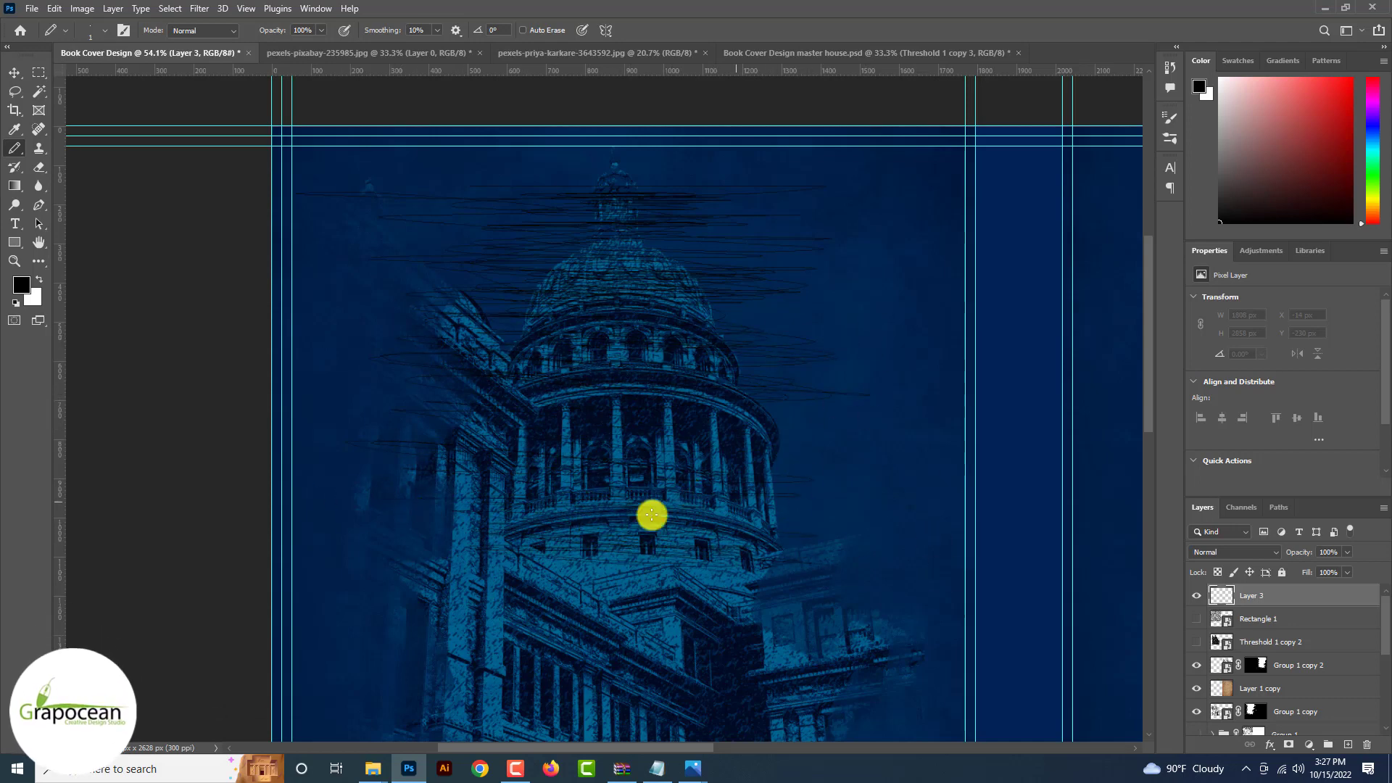
mouse_move(652, 515)
left_mouse_down()
mouse_move(410, 589)
mouse_move(746, 591)
left_mouse_up()
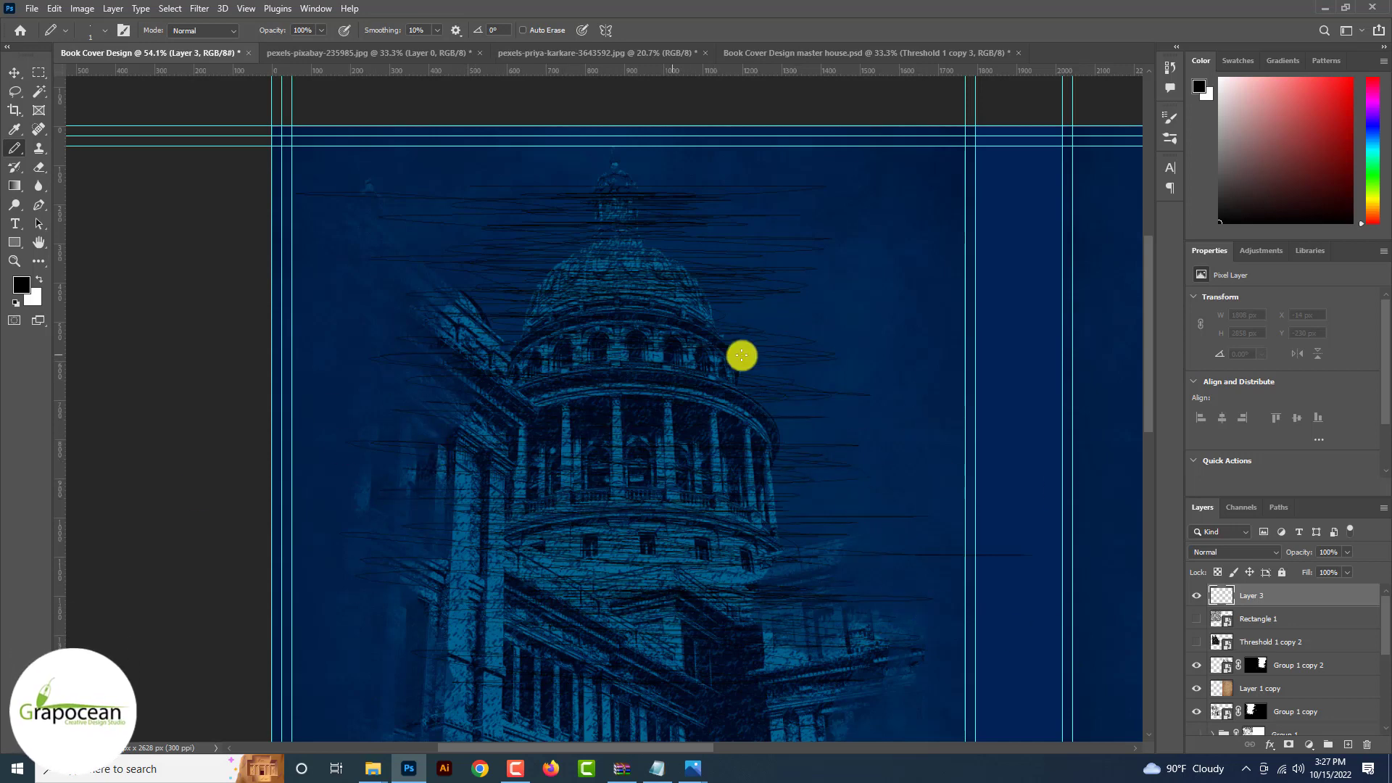
Step: Extend the pencil scribbles over the left building's lower wings, undoing the stray diagonal strokes
scroll(714, 377, "down", 5)
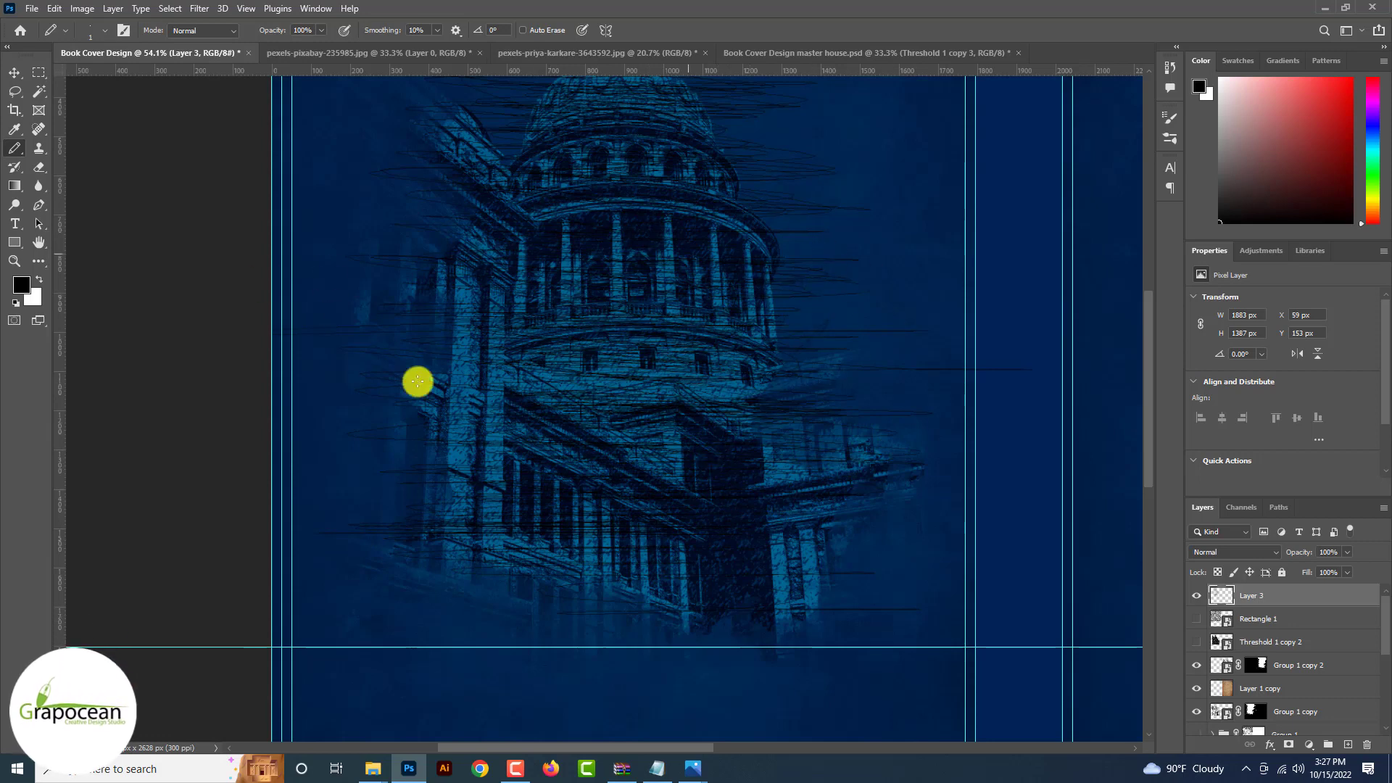
scroll(612, 323, "down", 5)
scroll(663, 392, "up", 6)
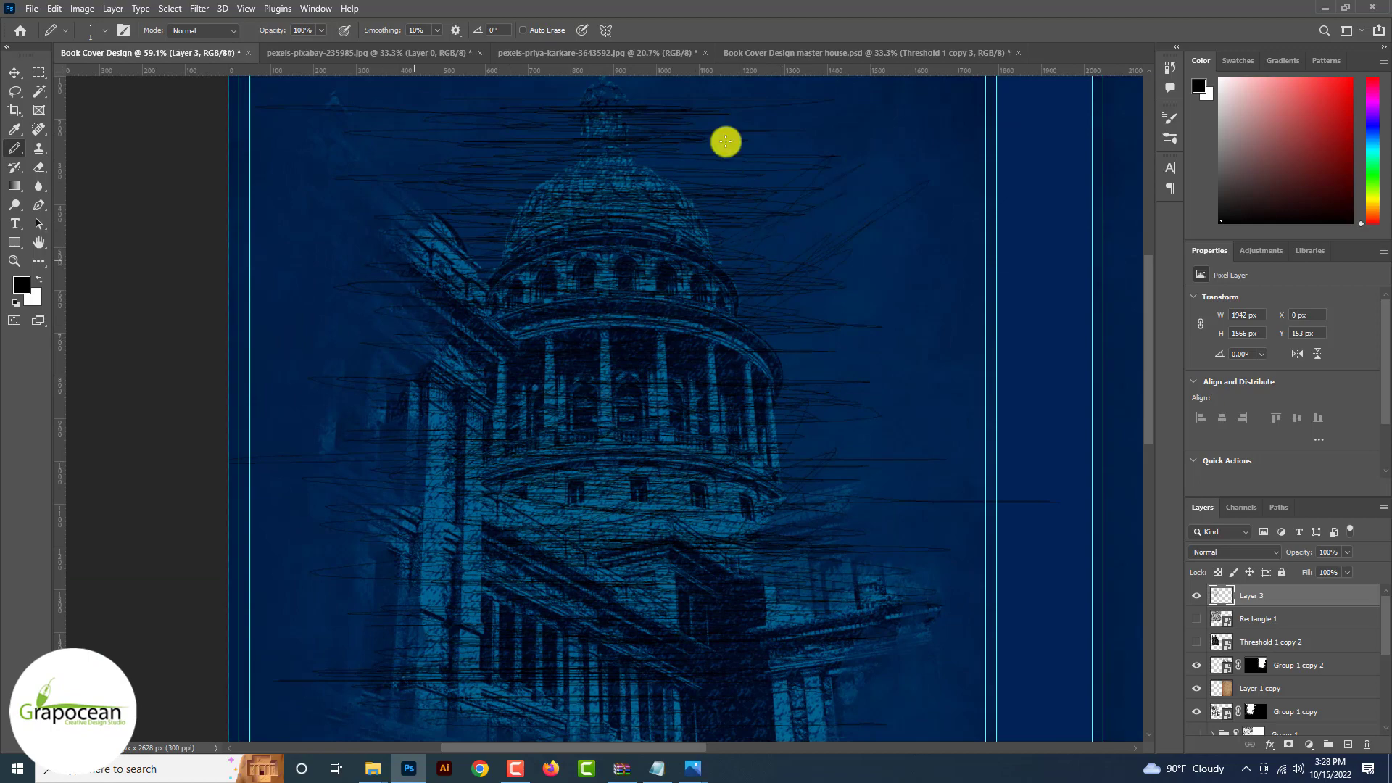
scroll(650, 217, "down", 4)
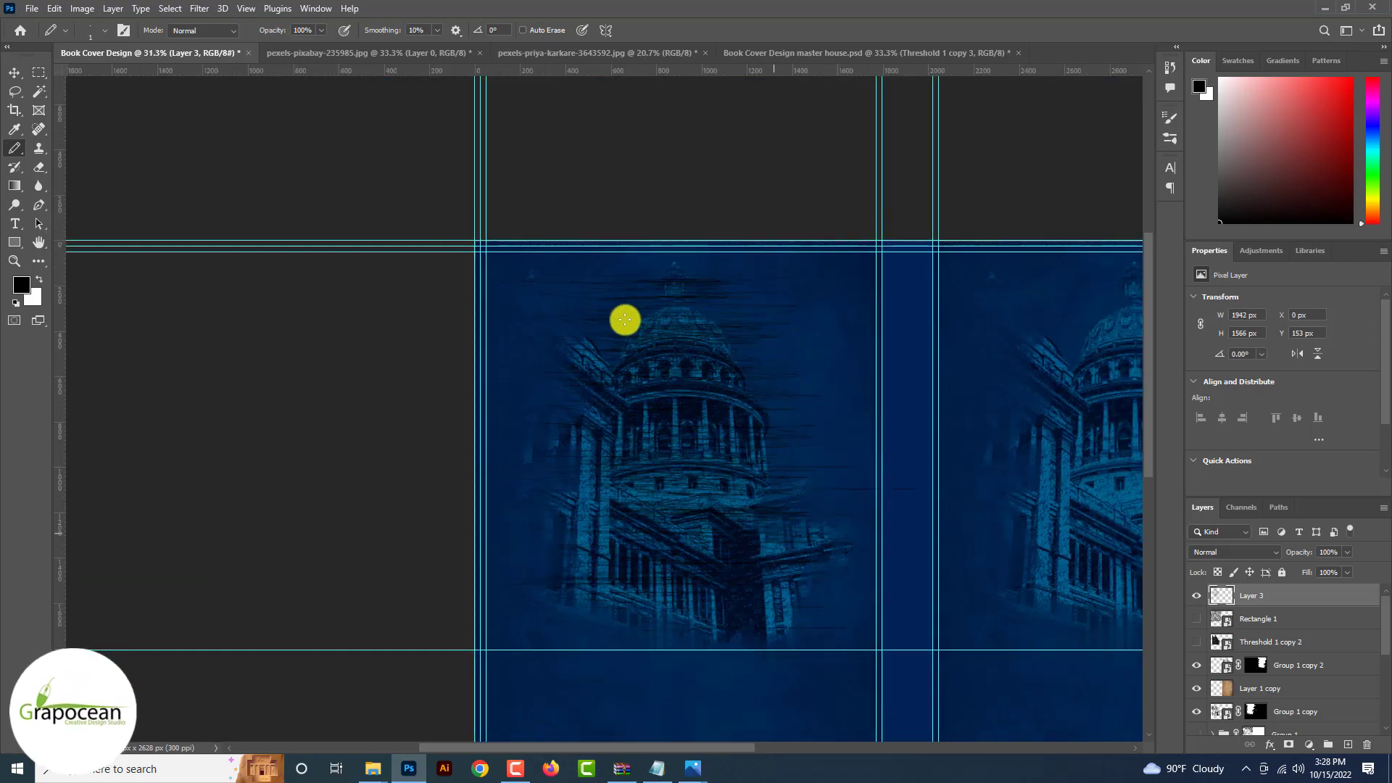
scroll(588, 474, "up", 2)
key("ctrl+z")
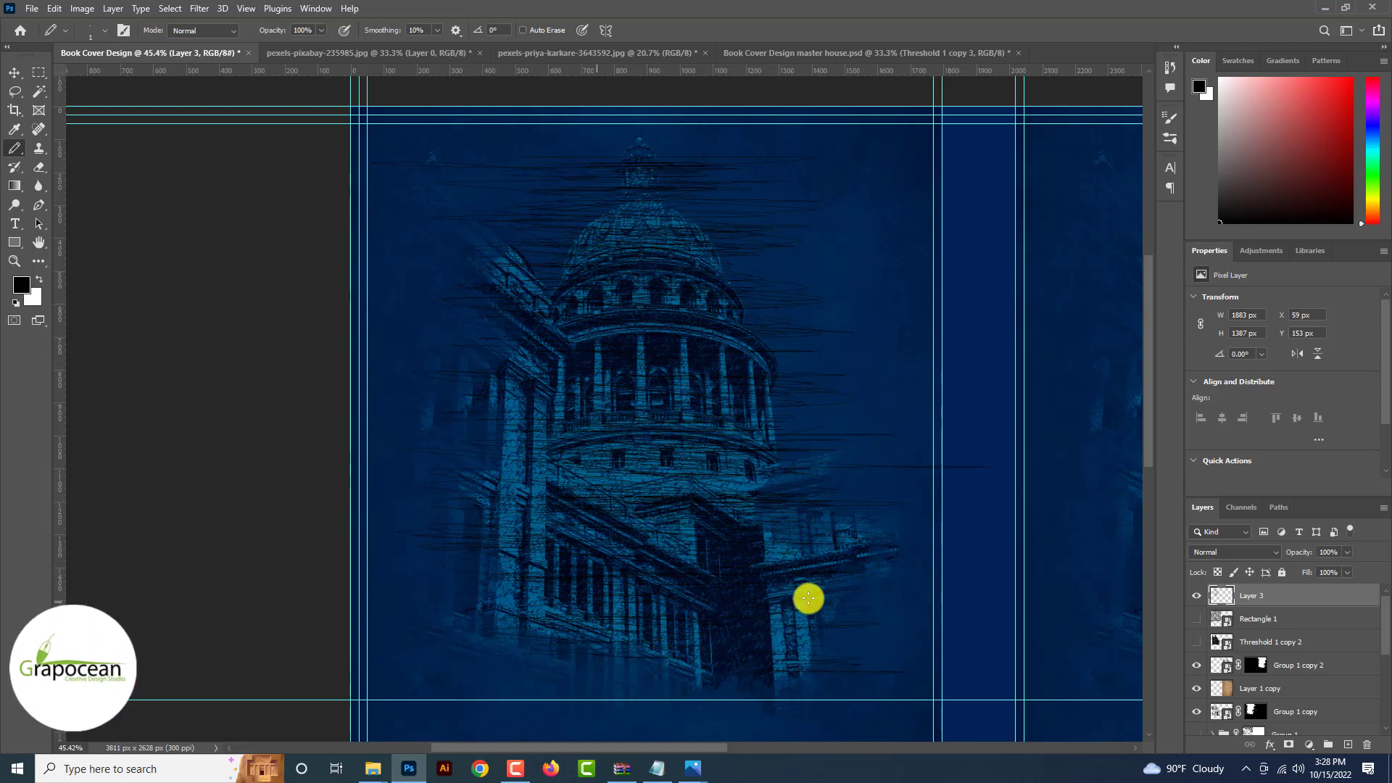
scroll(581, 593, "down", 5)
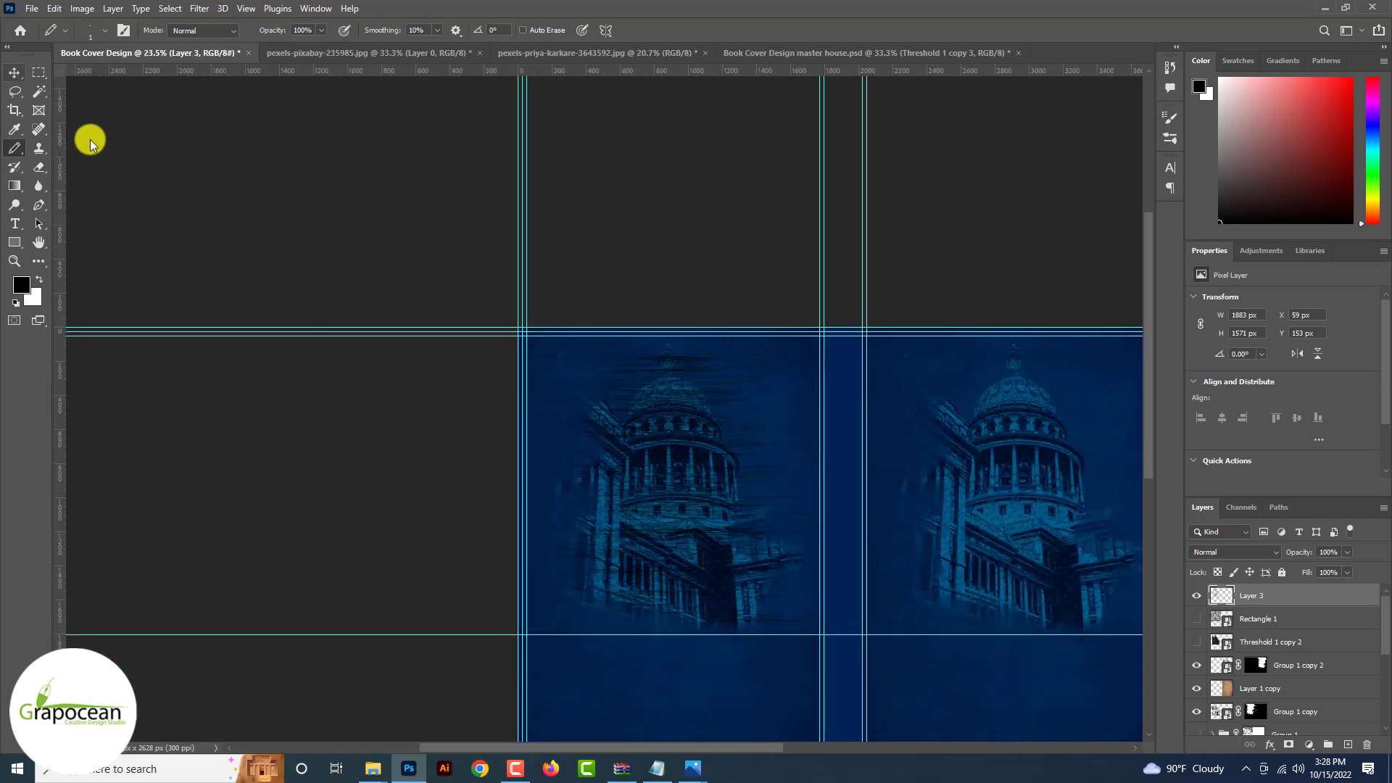
Step: Load the scribbled lines of Layer 3 as a selection
key("v")
scroll(302, 445, "up", 6)
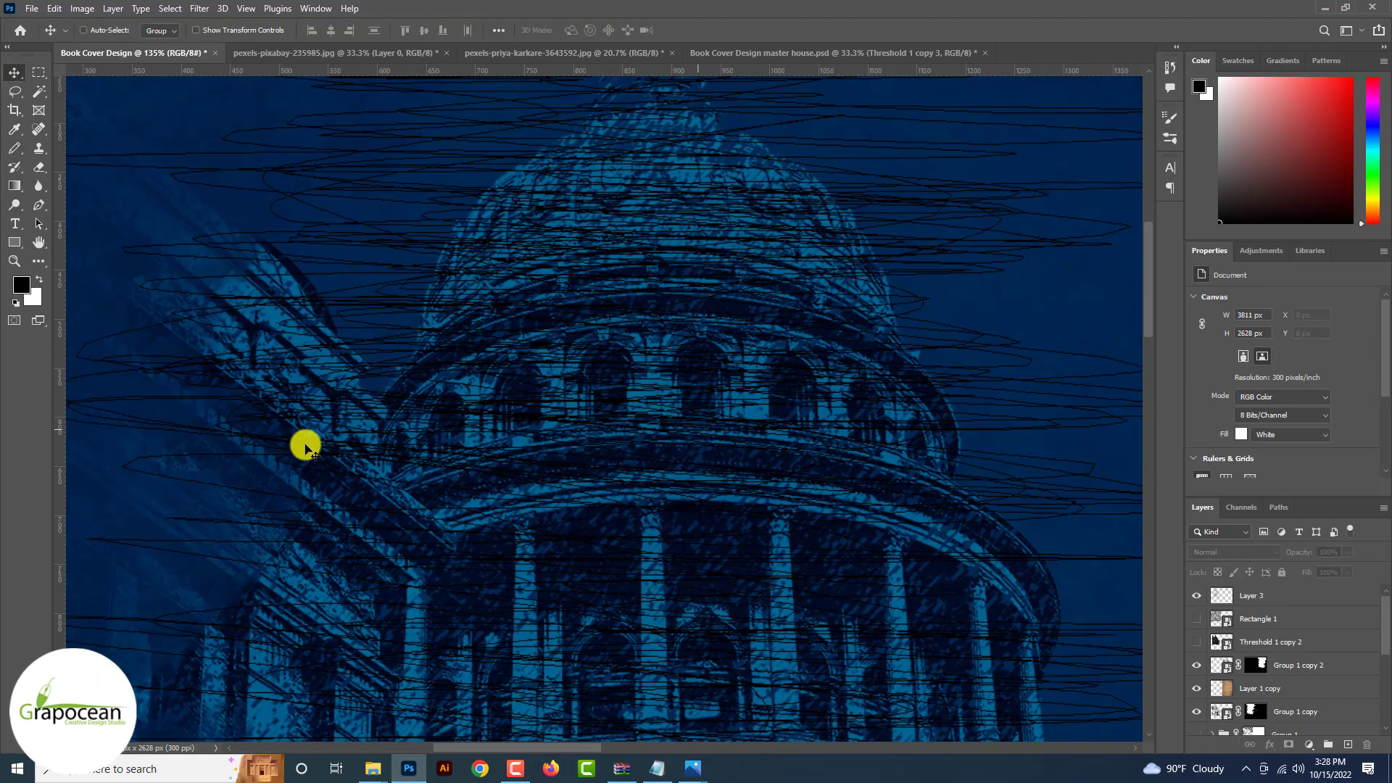
scroll(516, 479, "down", 2)
left_click(1221, 595, "ctrl")
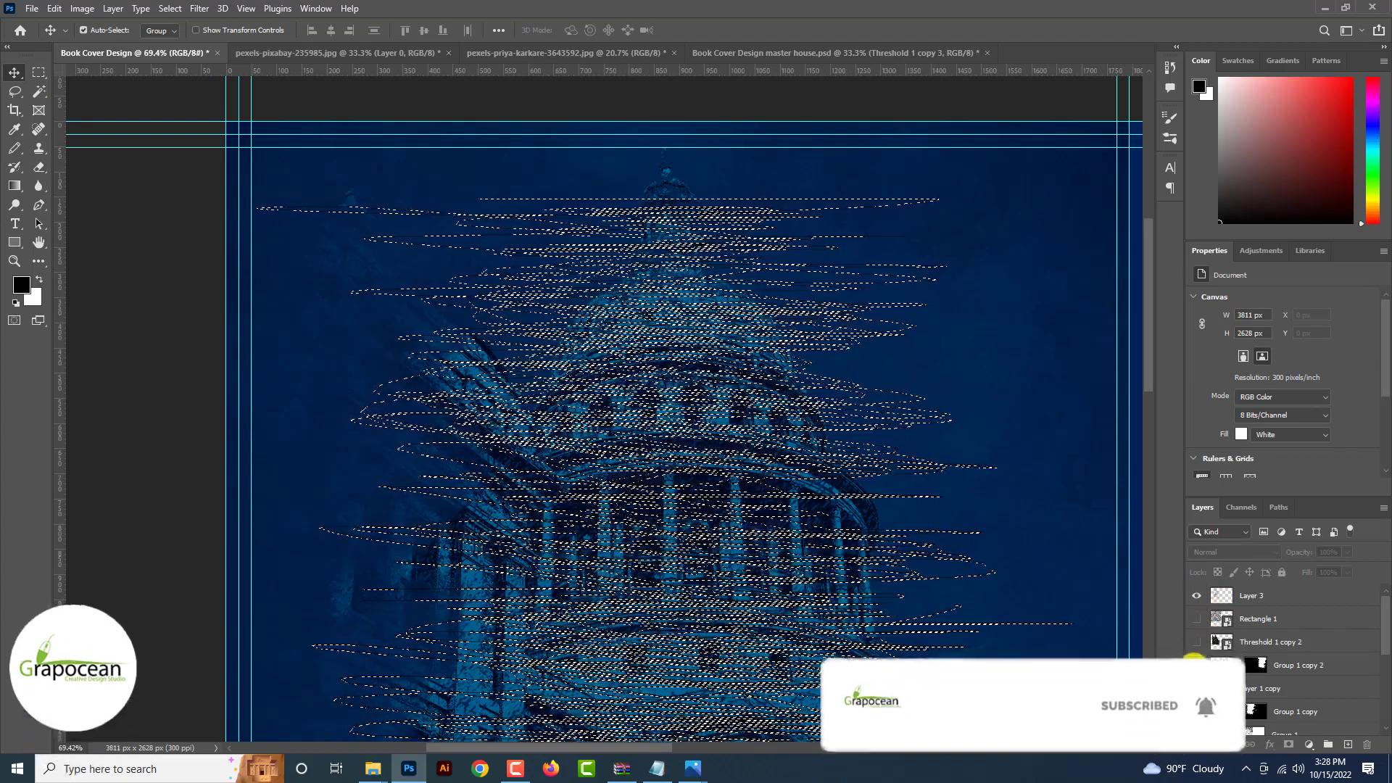
Step: Try converting the masked right-panel building, Group 1 copy 2, to a smart object and toggle building layers to identify the left one
right_click(1258, 666)
left_click(1289, 672)
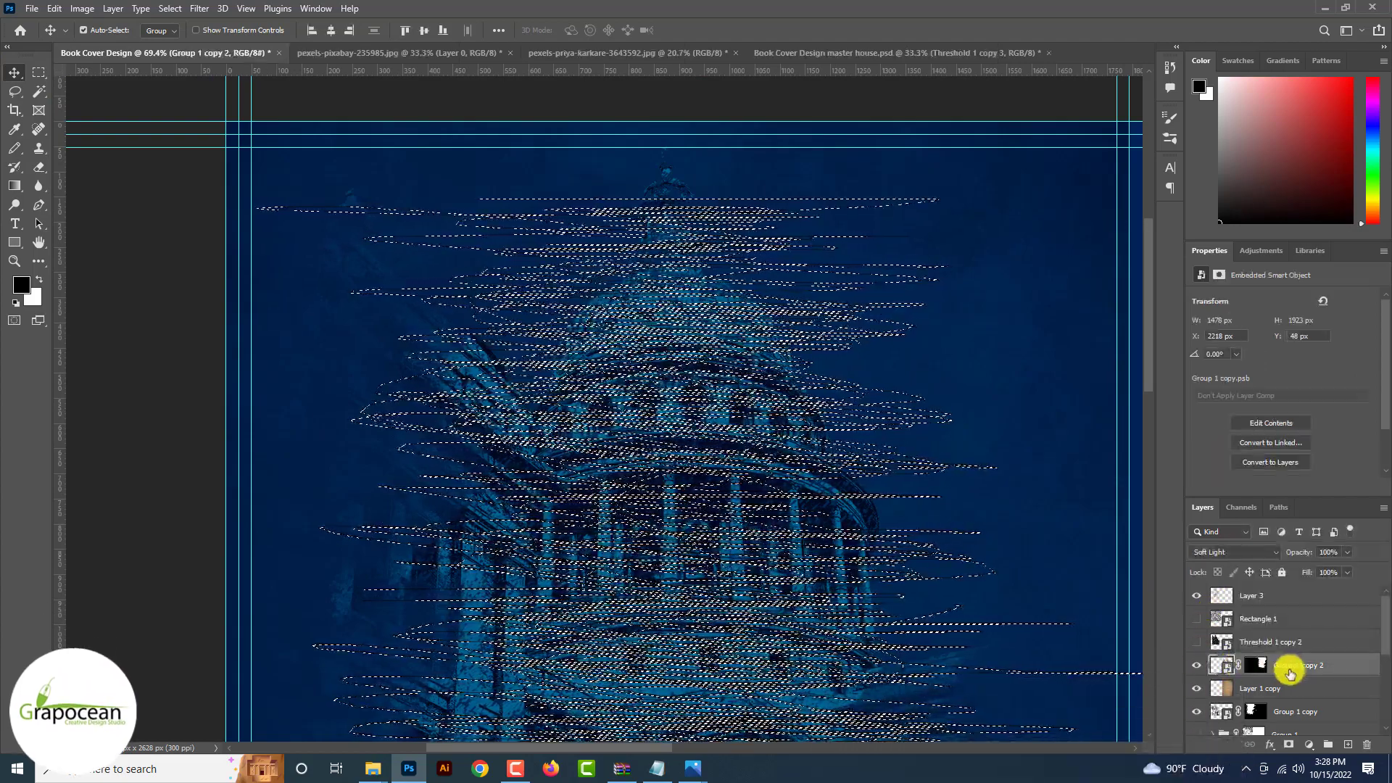
right_click(1290, 674)
left_click(1260, 179)
left_click(1197, 668)
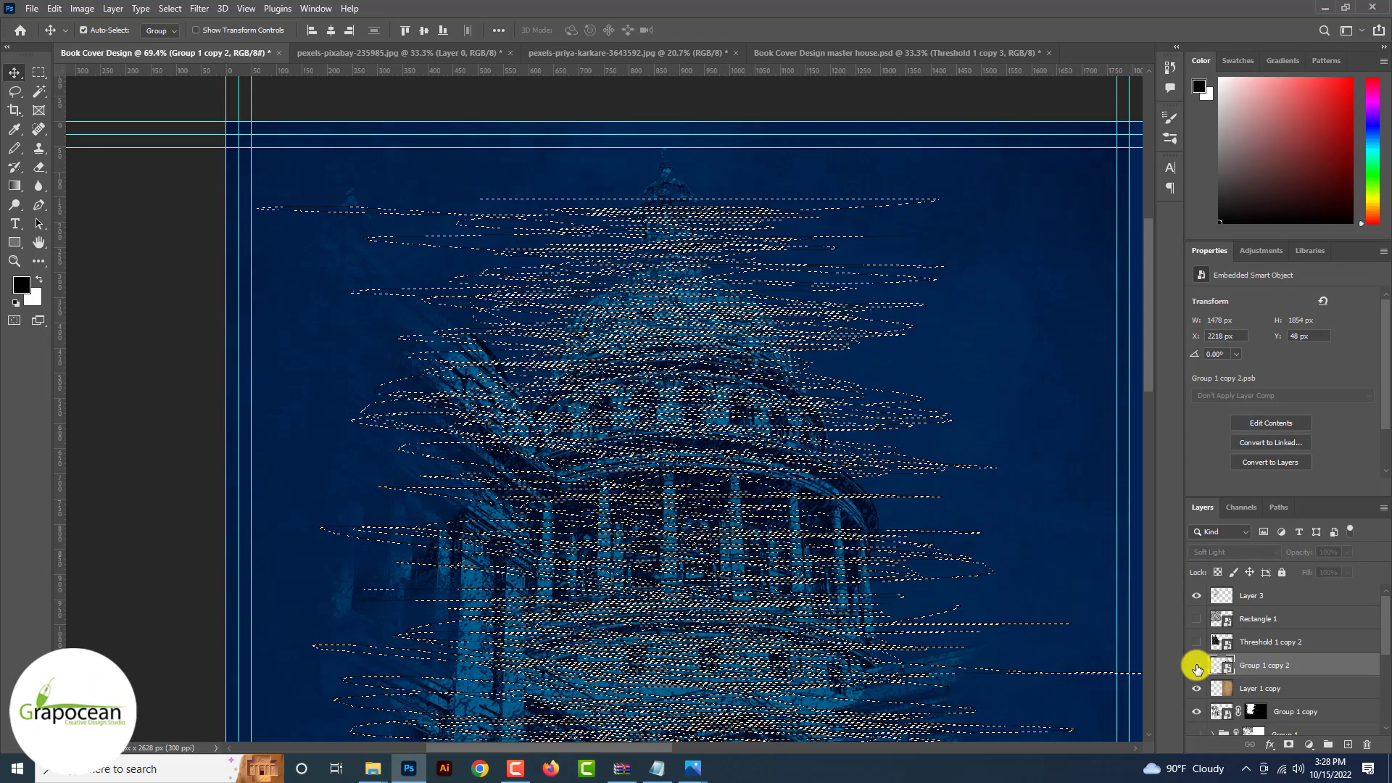
left_click(1197, 667)
scroll(1197, 667, "down", 2)
left_click(1198, 667)
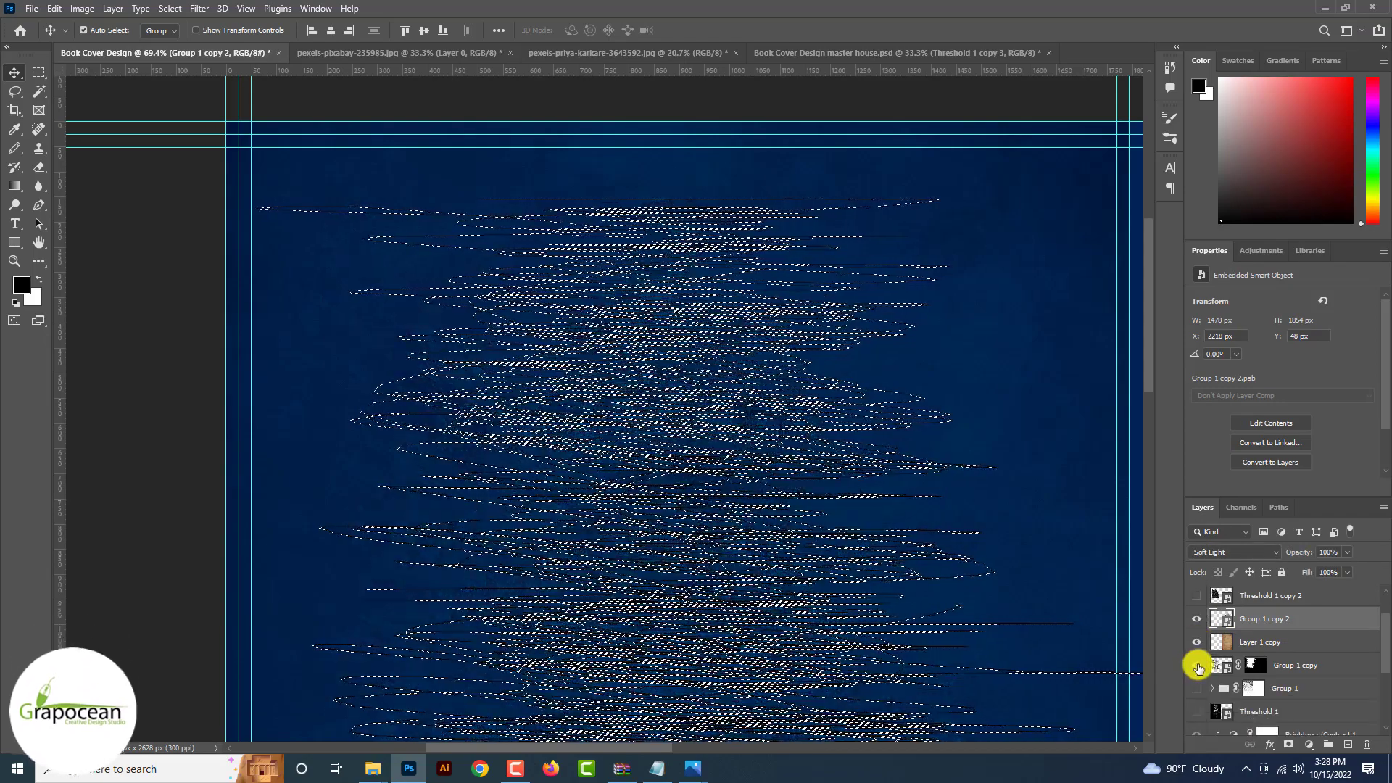
left_click(1198, 666)
left_click(1198, 666)
left_click(1198, 666)
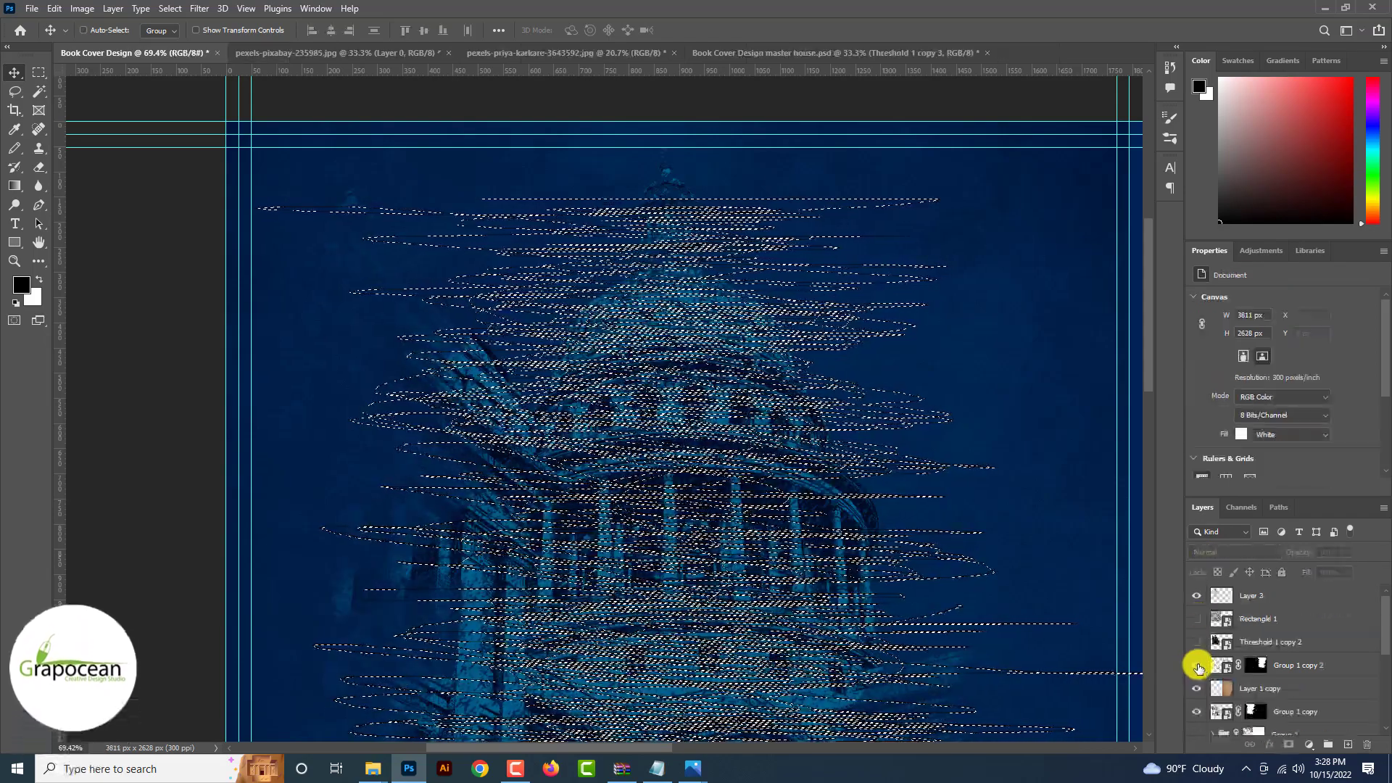
Step: Convert the left-panel building, Group 1 copy, to a smart object and mask the scribbled lines out of it using the inverted selection
scroll(1290, 653, "down", 3)
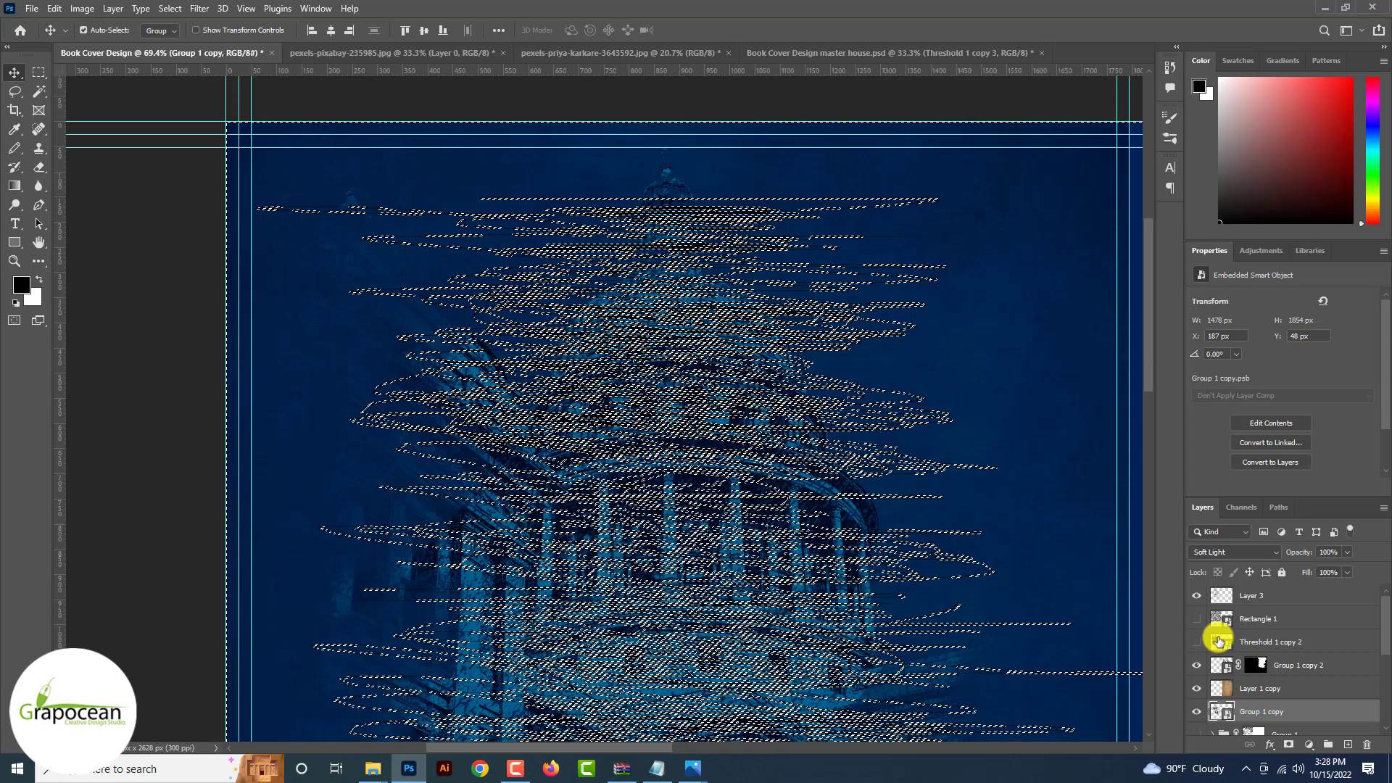
left_click(1287, 744)
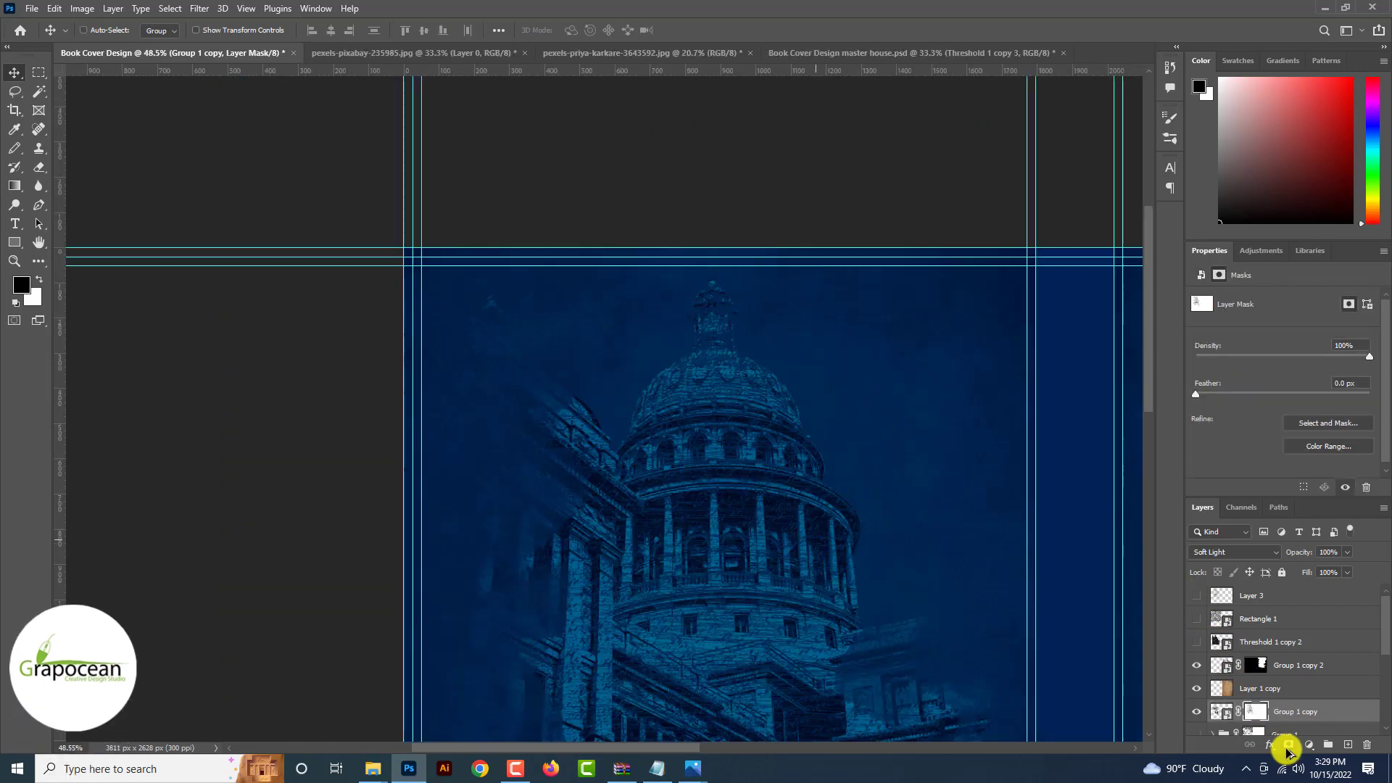
scroll(1081, 709, "down", 3)
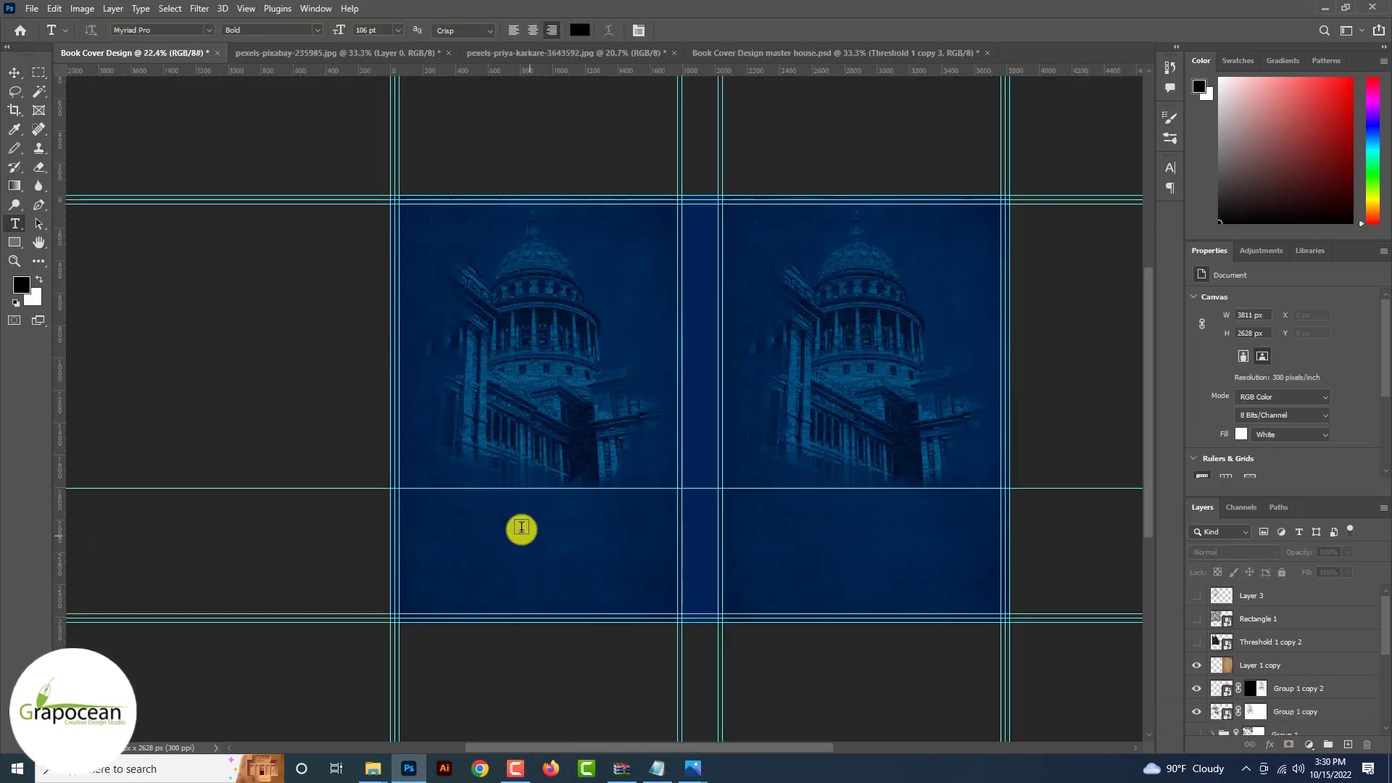
Step: Start a text line below the left panel's building, set its font to Courgette Regular and open the character settings
scroll(522, 528, "up", 2)
left_click(522, 530)
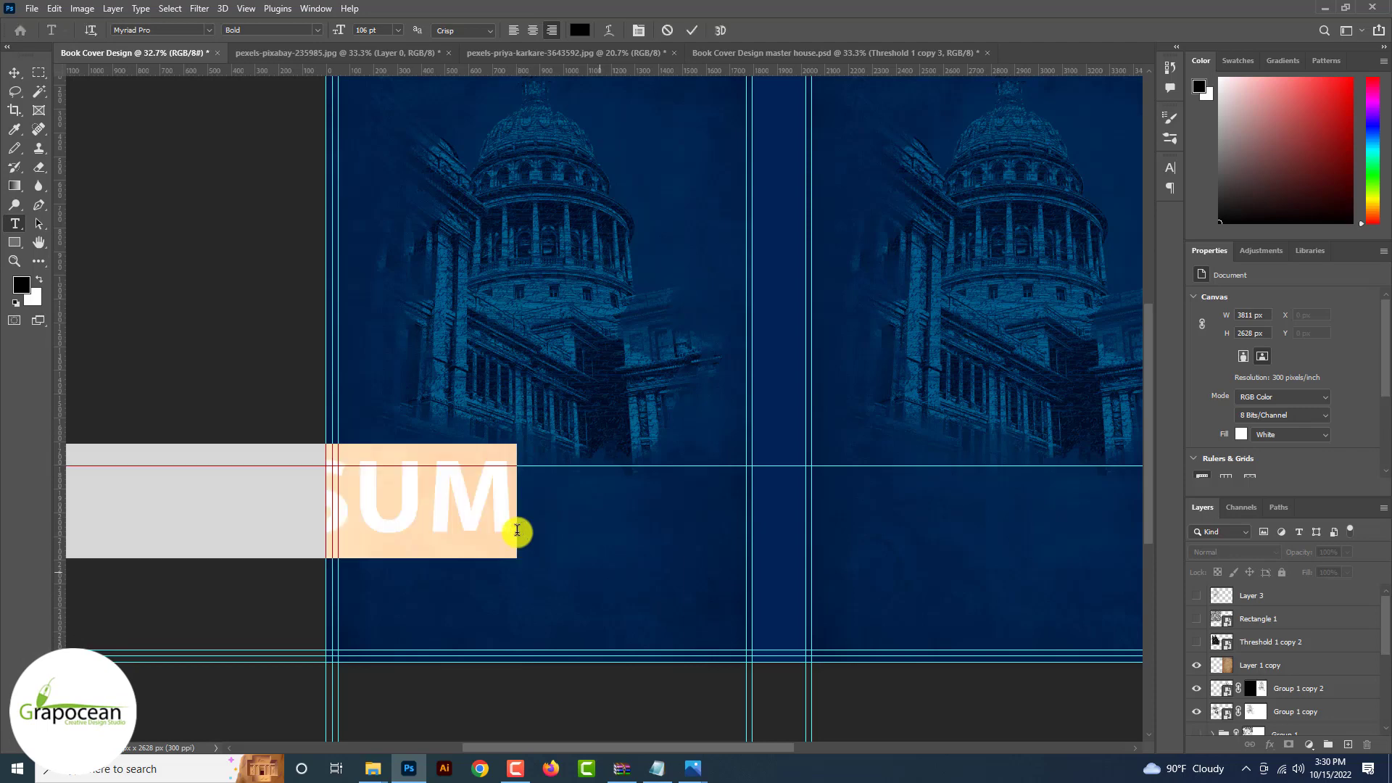
left_click(209, 30)
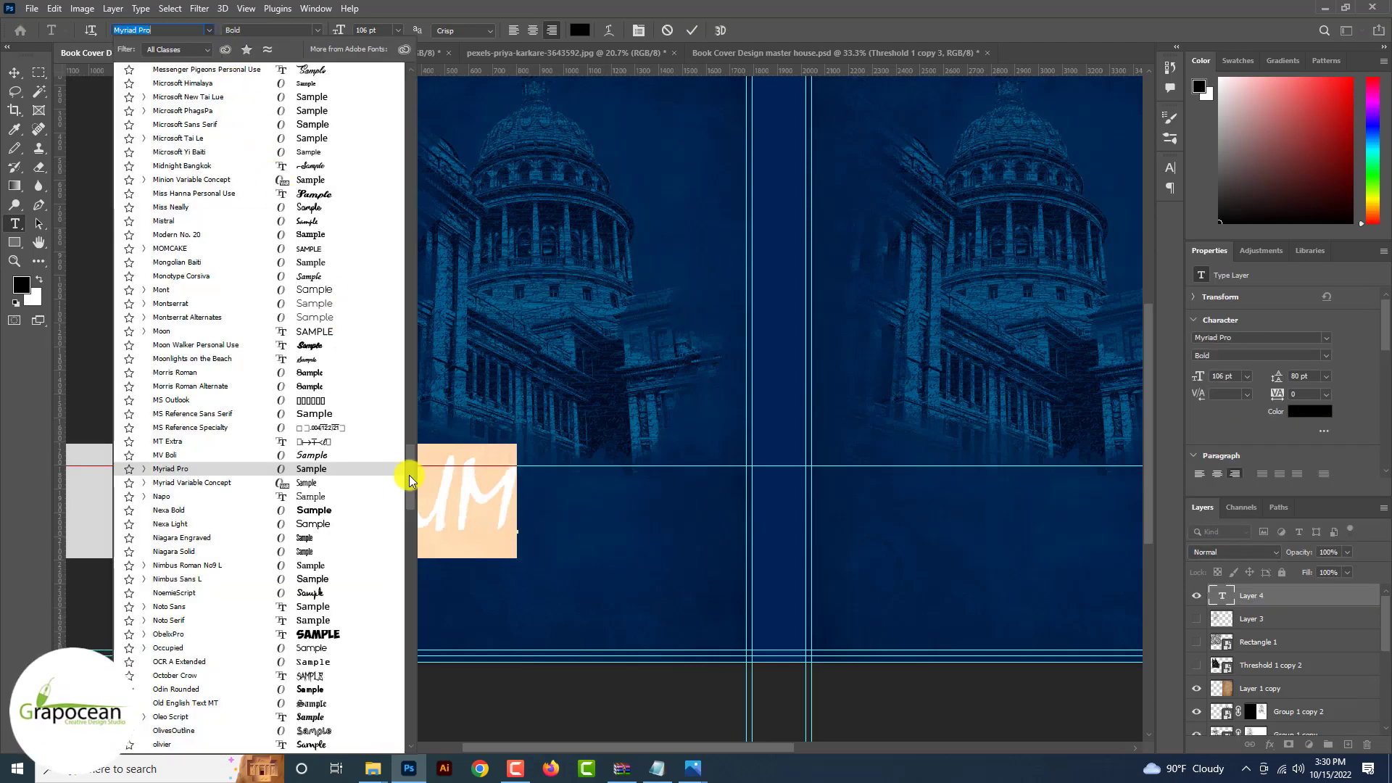
left_click_drag(409, 473, 410, 77)
left_click(323, 75)
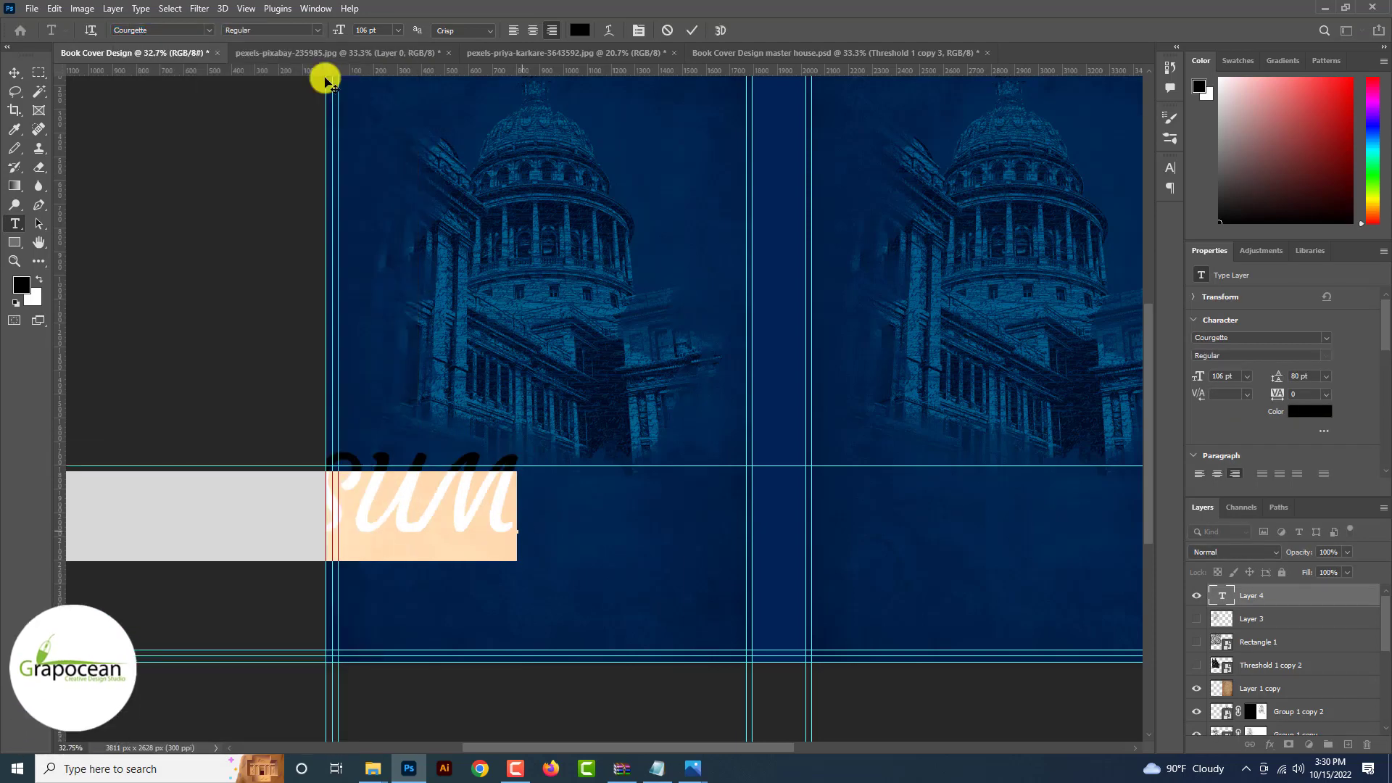
left_click(1171, 167)
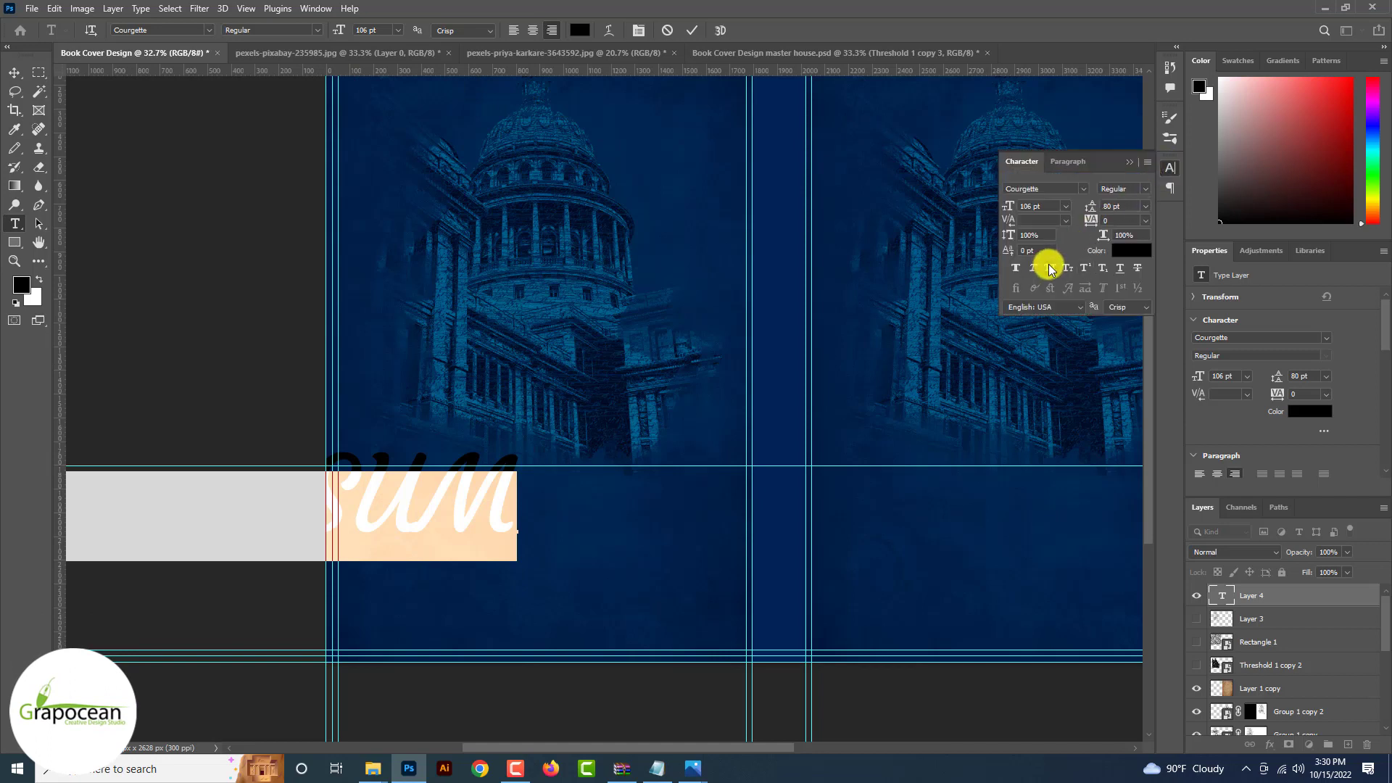
Step: Replace the placeholder text with the word "The"
key("BackSpace")
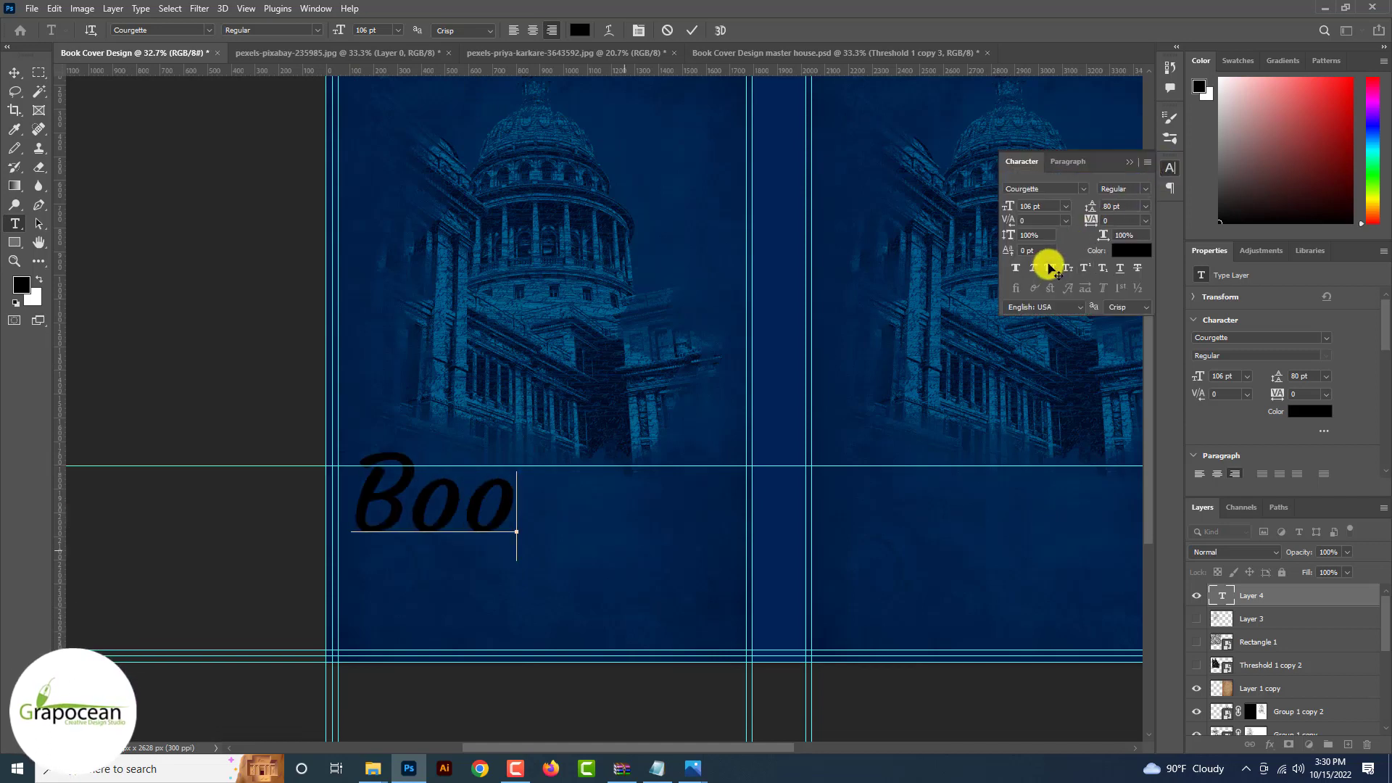
type("Boo")
key("BackSpace")
key("BackSpace")
key("BackSpace")
type("The")
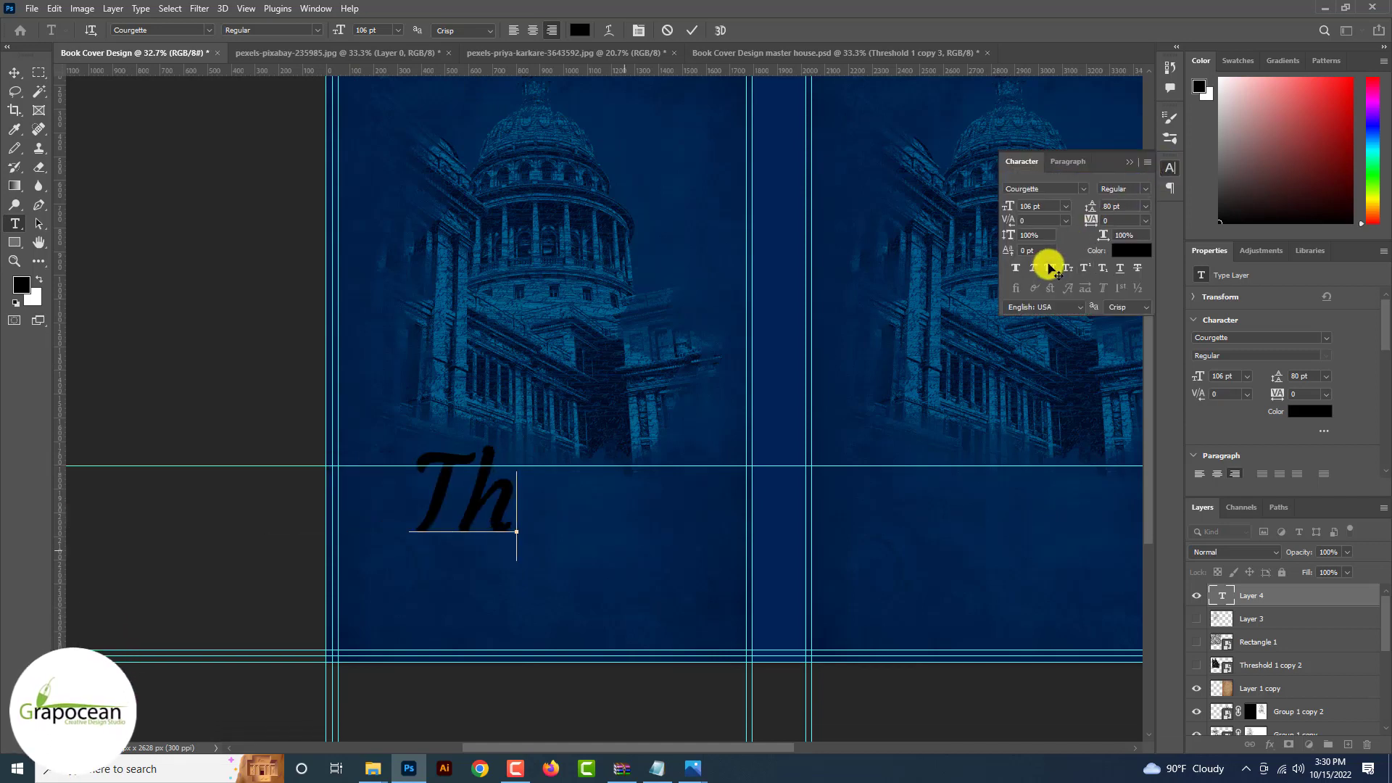
Step: Move "The" just under the guide beneath the building and scale it down to about 55.62 pt
left_click(15, 73)
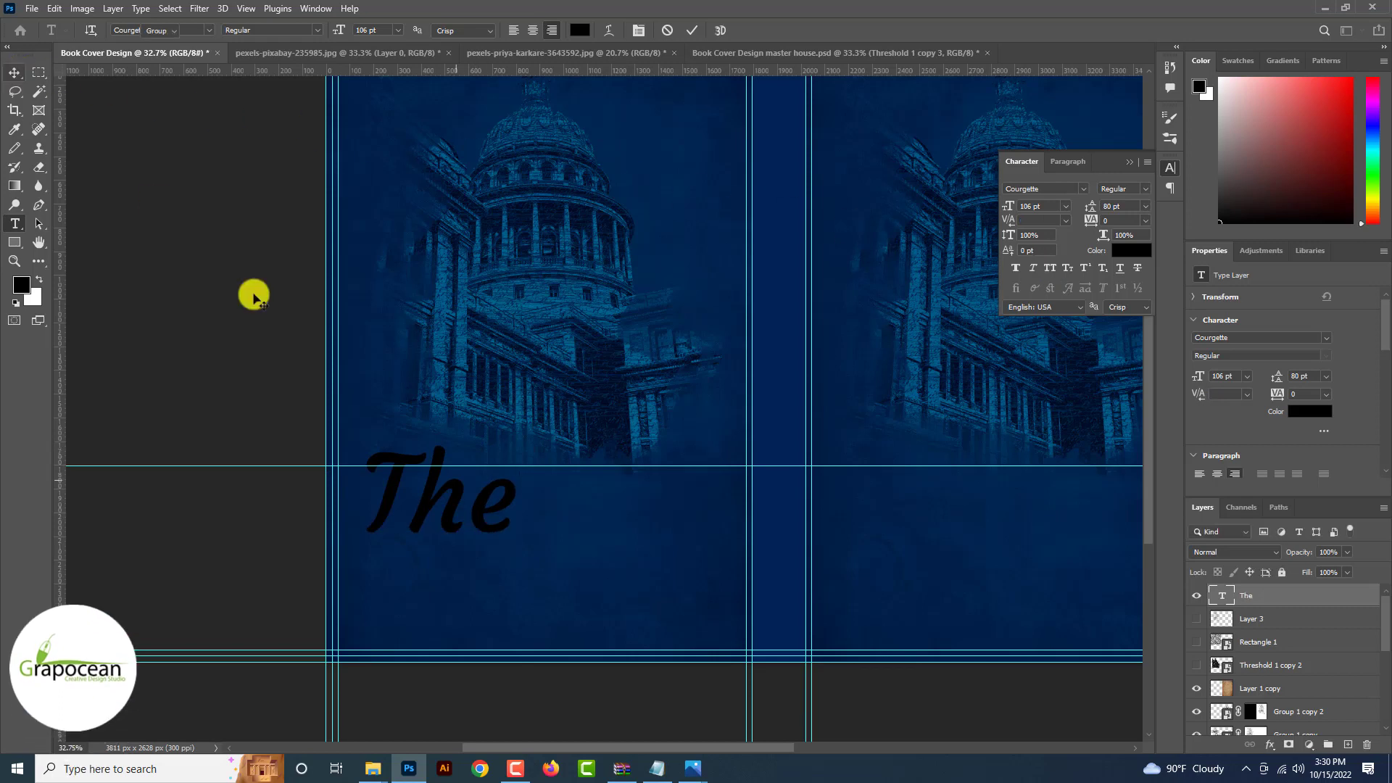
left_click_drag(486, 514, 578, 537)
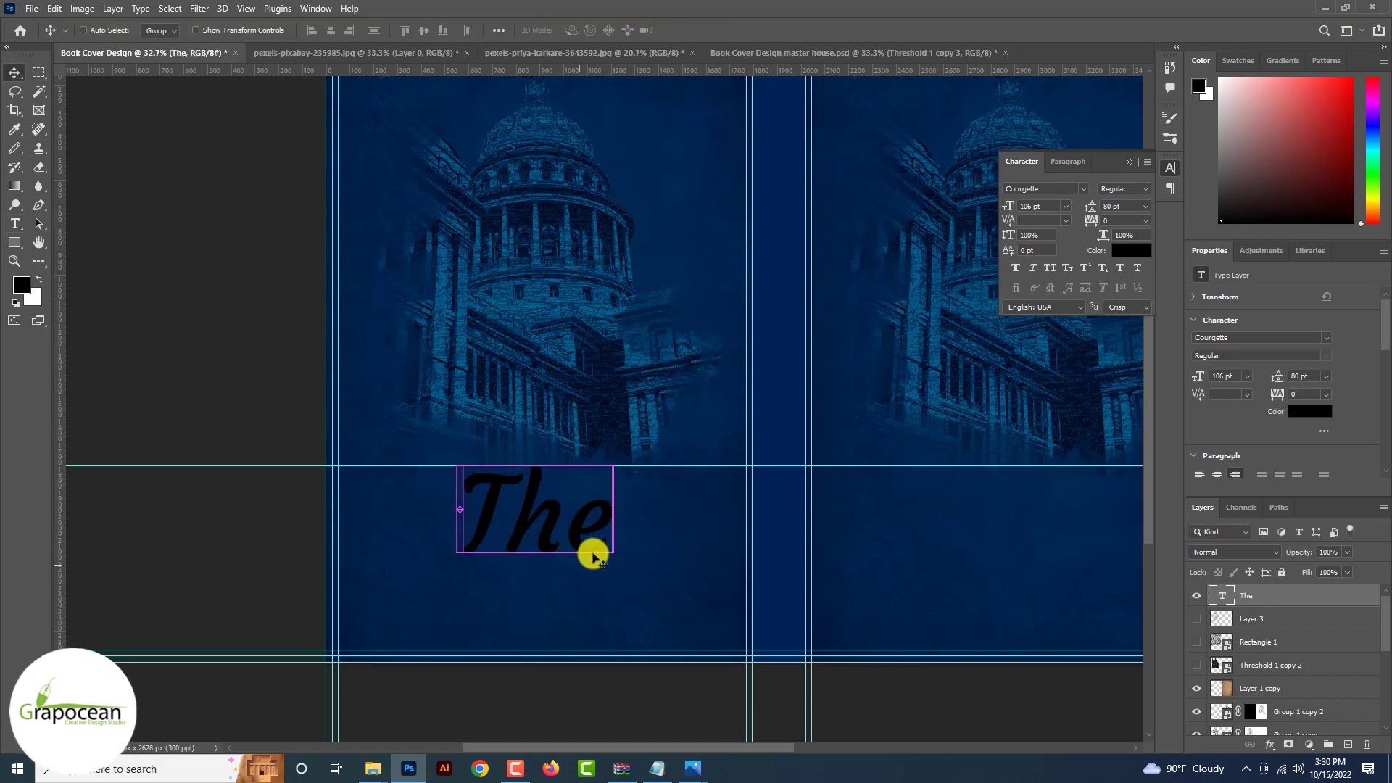
key("ctrl+t")
left_click_drag(609, 581, 553, 510)
left_click(718, 30)
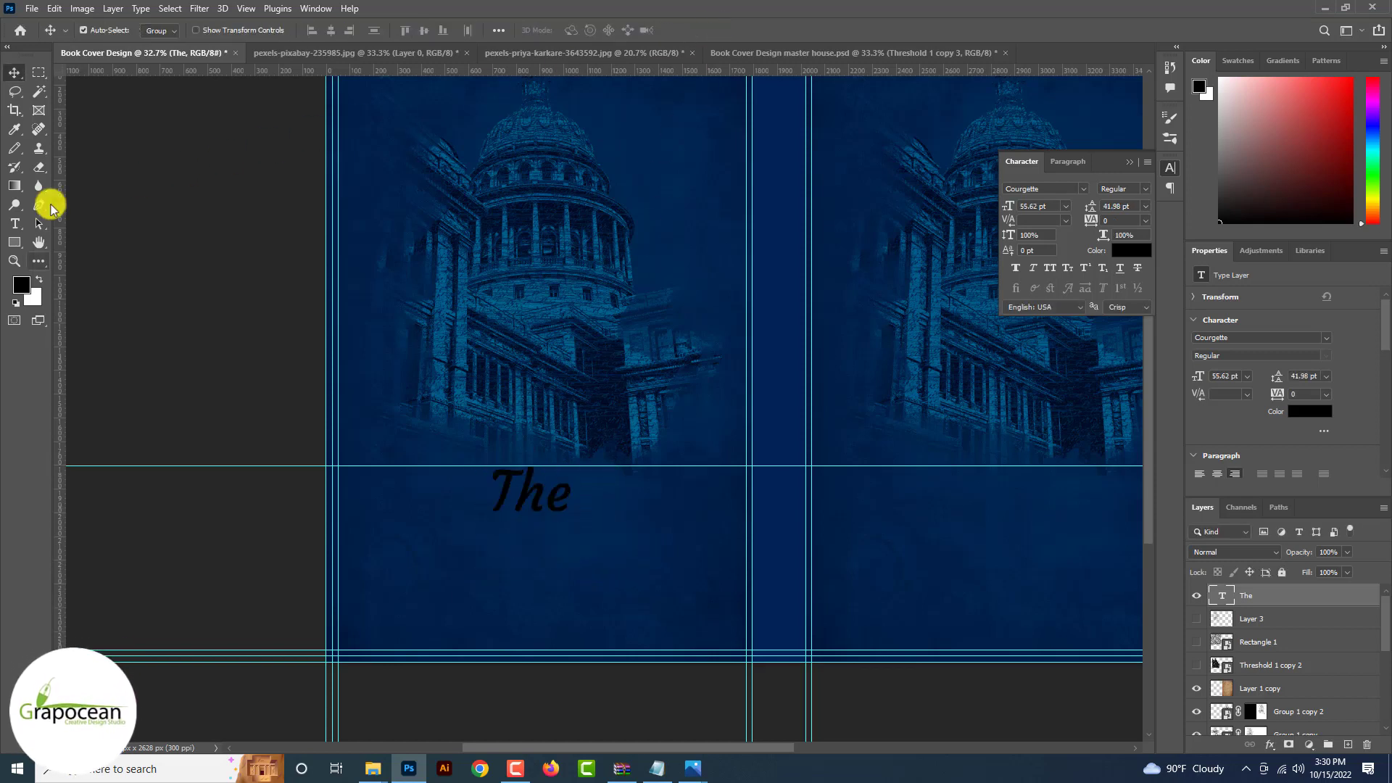
Step: Add the word "Mastar" in 106 pt Courgette as a separate text layer and place it centred beneath "The"
left_click(16, 223)
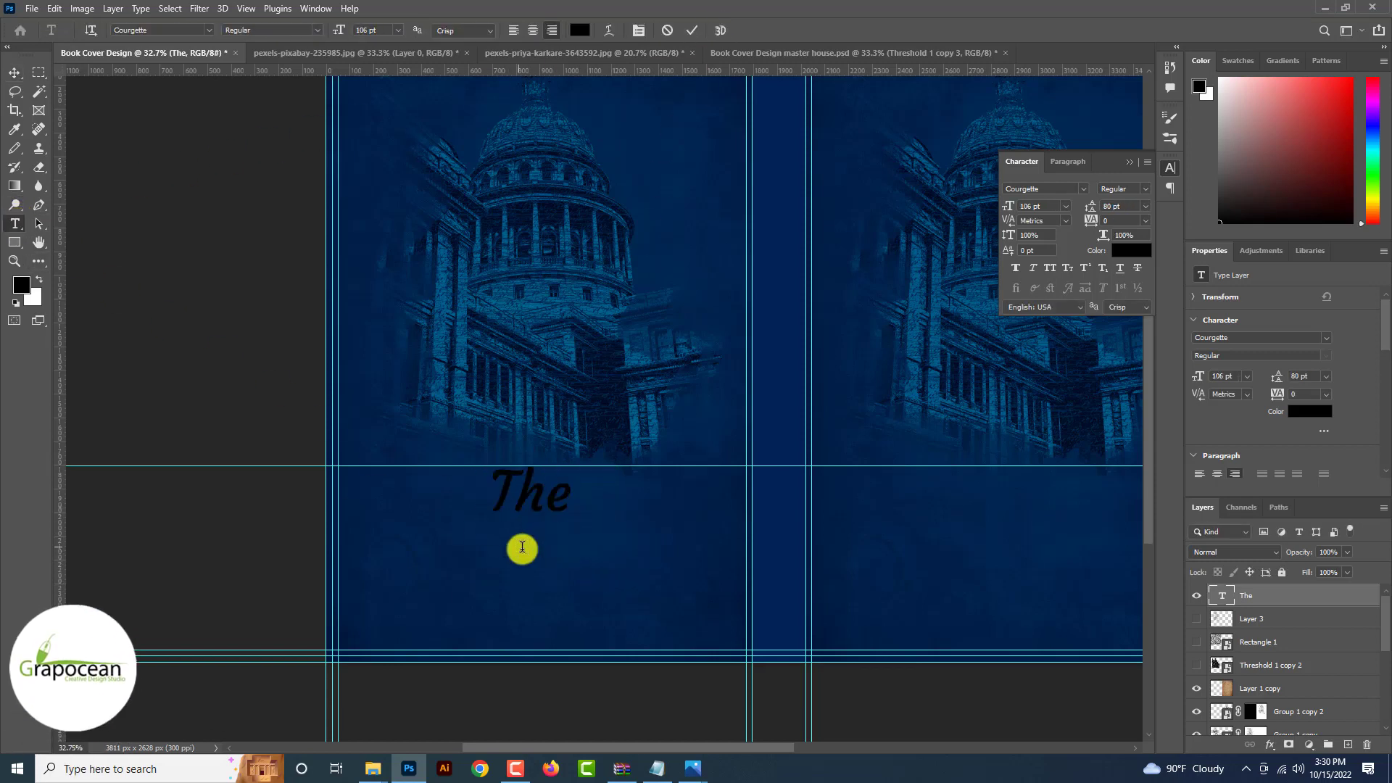
left_click(519, 552)
key("BackSpace")
type("Mast")
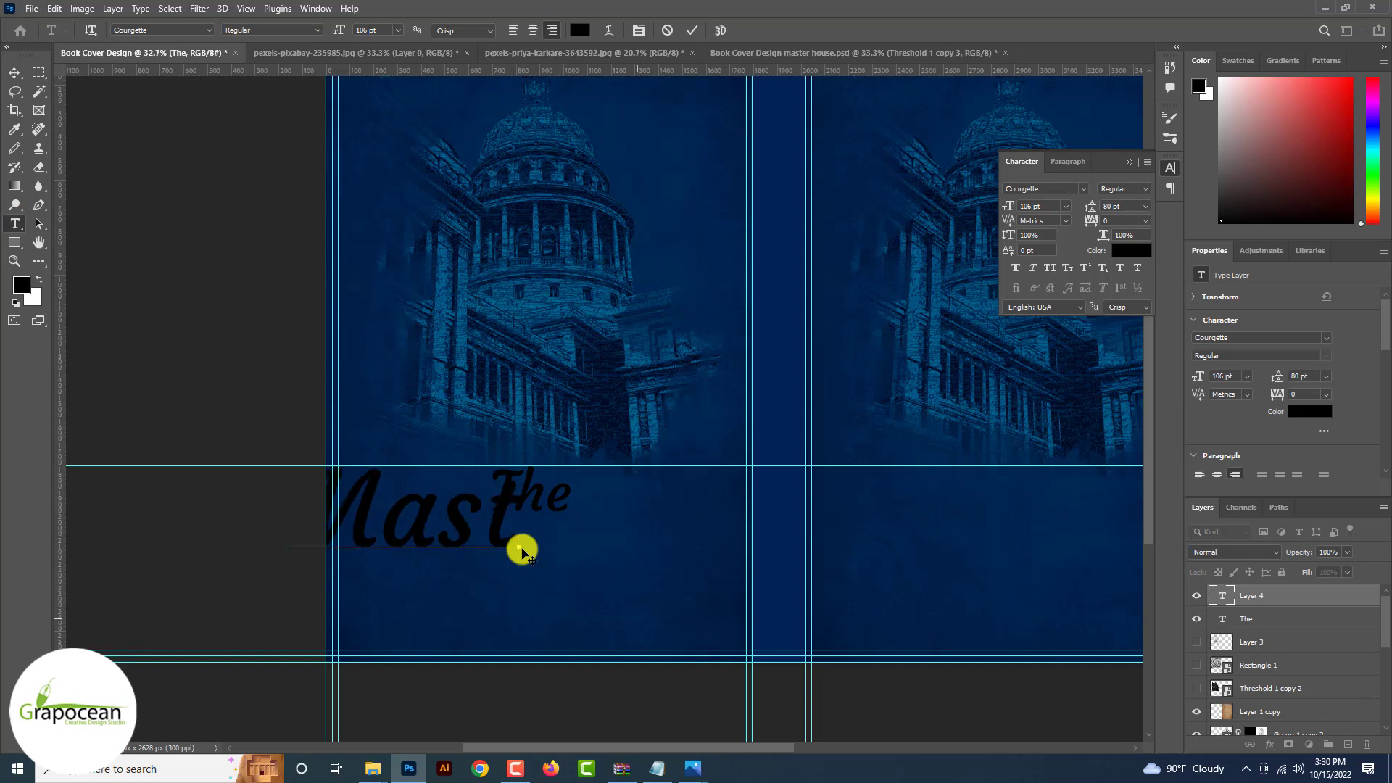
type("ar")
left_click(14, 72)
left_click_drag(463, 523, 622, 559)
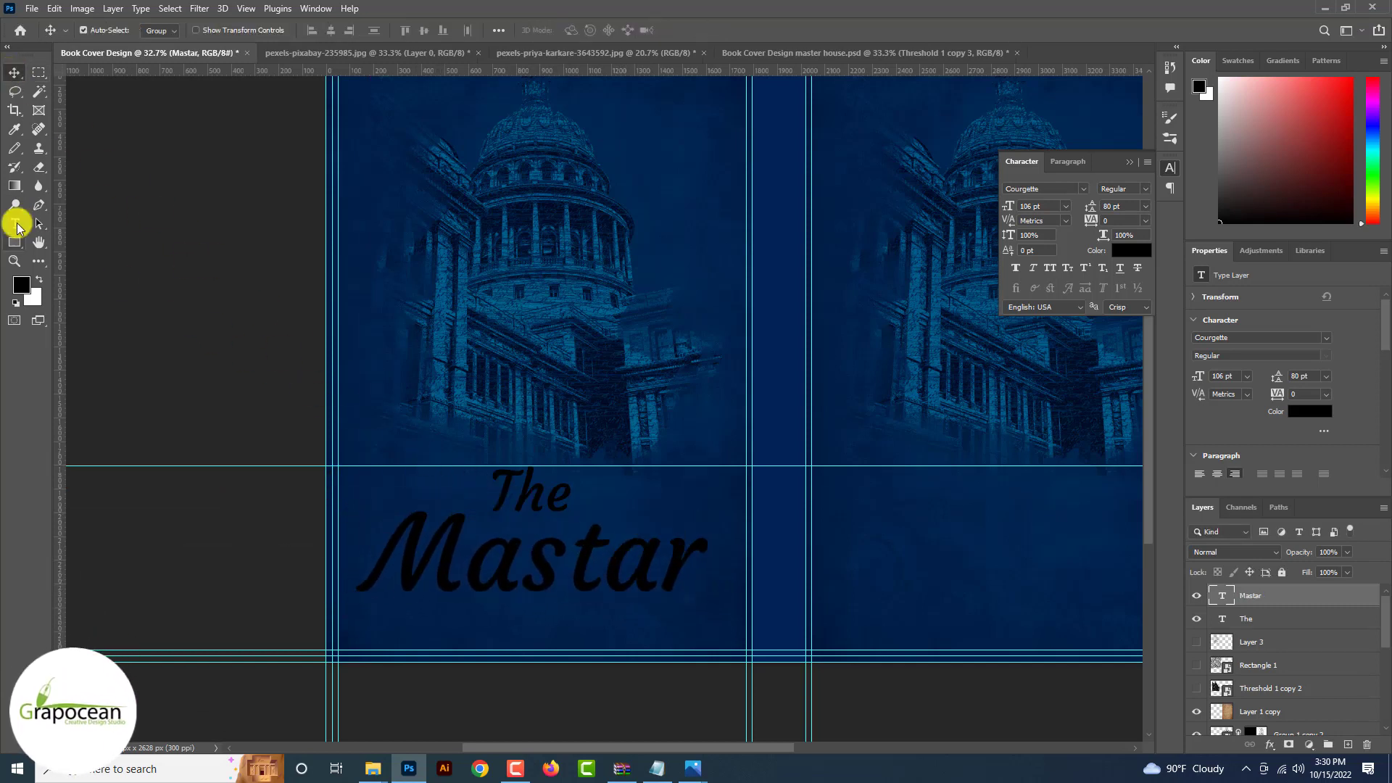
Step: Recolour the word "Mastar" to a pale periwinkle blue (#a3b0e4)
left_click(17, 226)
left_click_drag(378, 565, 922, 595)
left_click(578, 31)
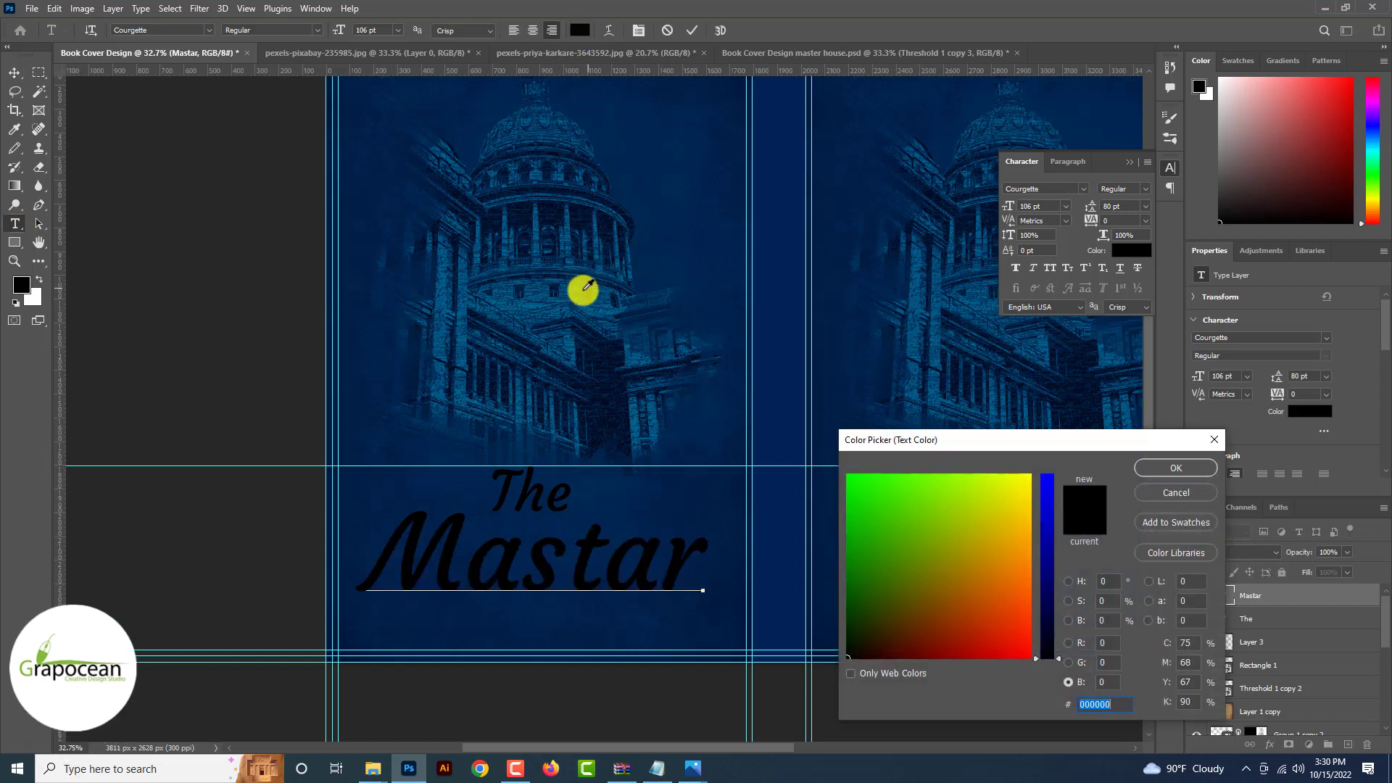
left_click(726, 382)
mouse_move(1047, 508)
left_mouse_down()
mouse_move(1047, 491)
mouse_move(1047, 520)
left_mouse_up()
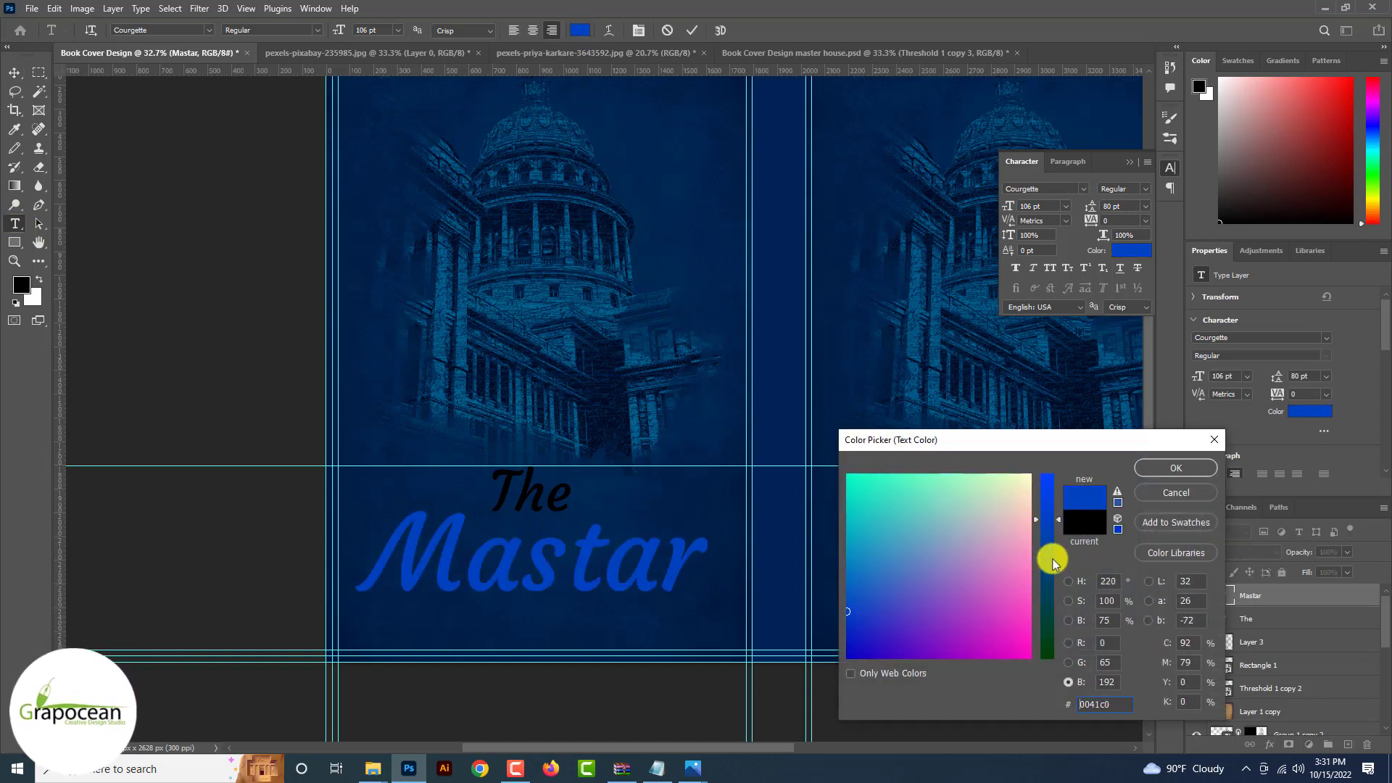
left_click(1073, 642)
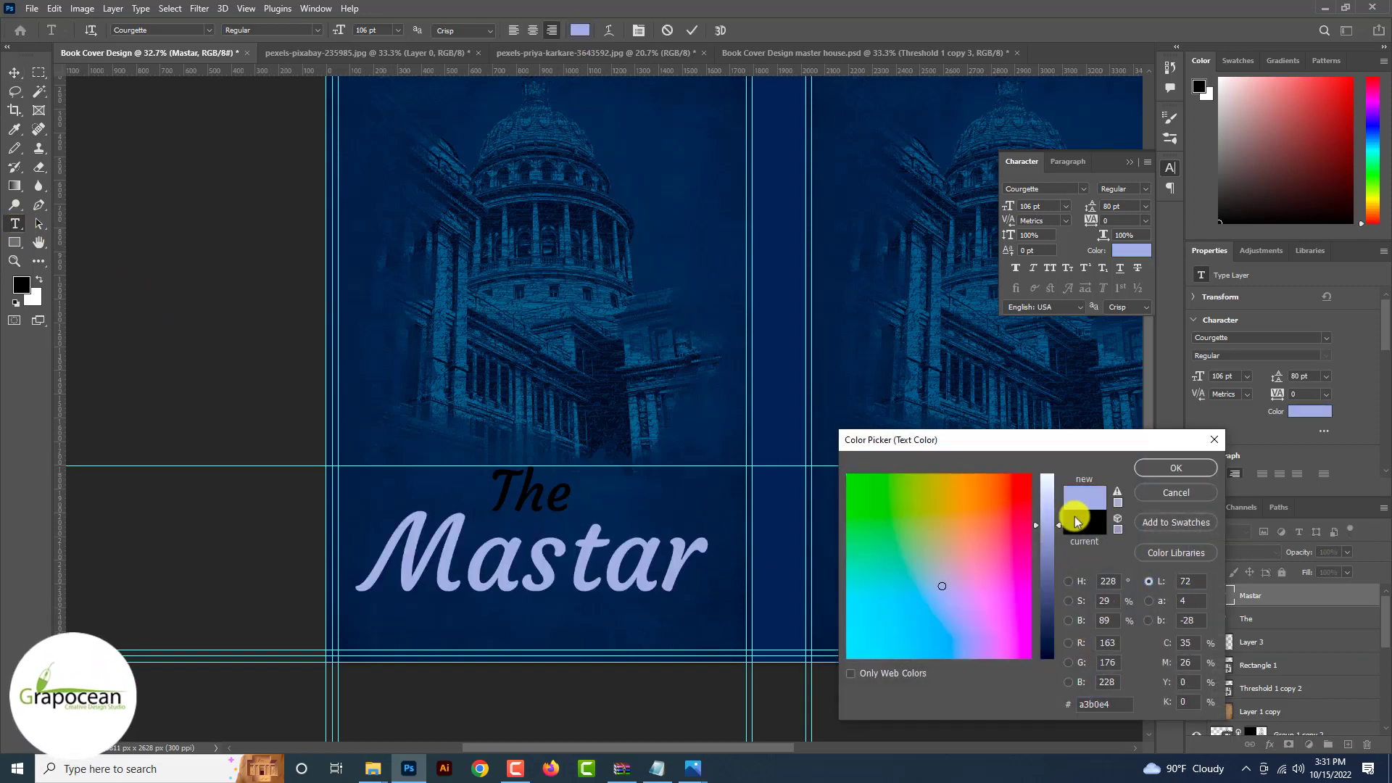
left_click(1176, 468)
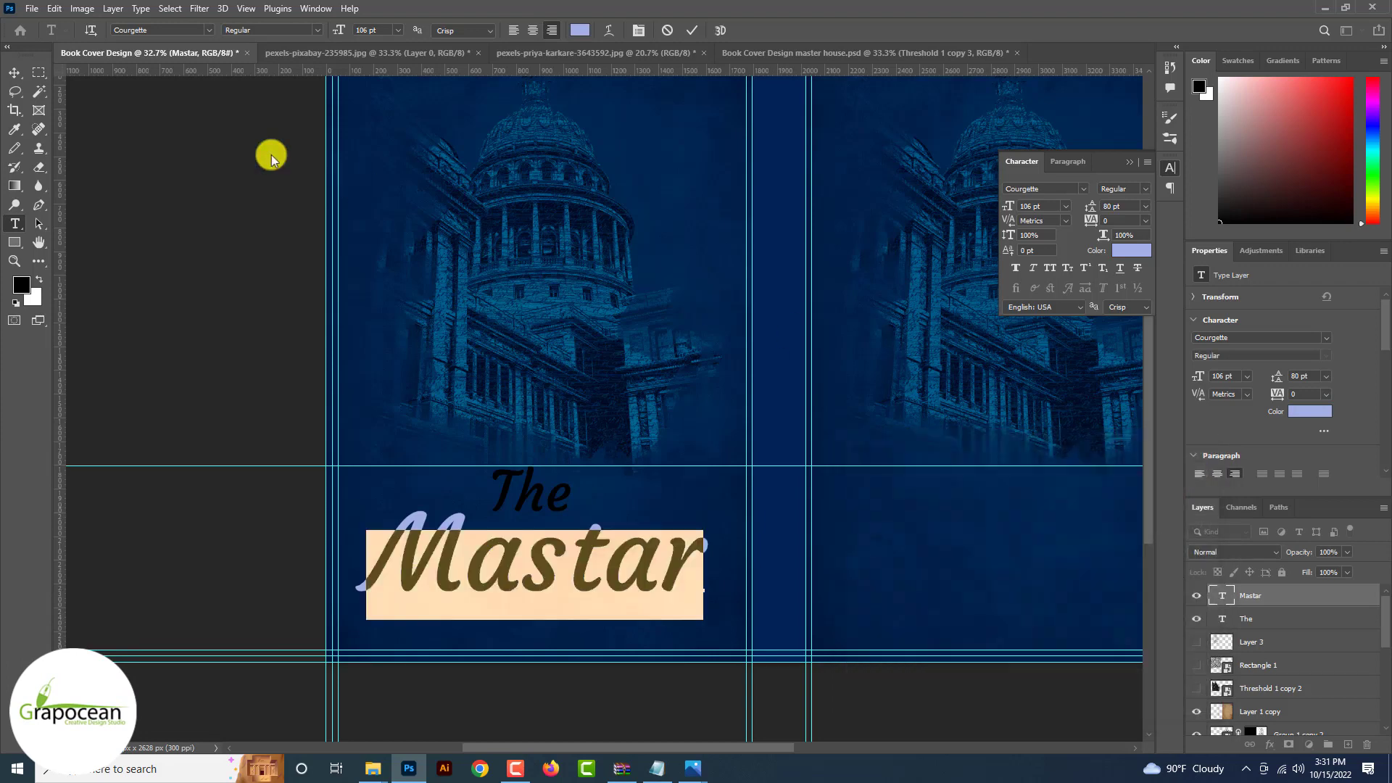
left_click(15, 72)
Step: Hide the guides so the cover shows without guide lines
key("ctrl+minus")
key("ctrl+minus")
scroll(663, 584, "up", 4)
key("ctrl+semicolon")
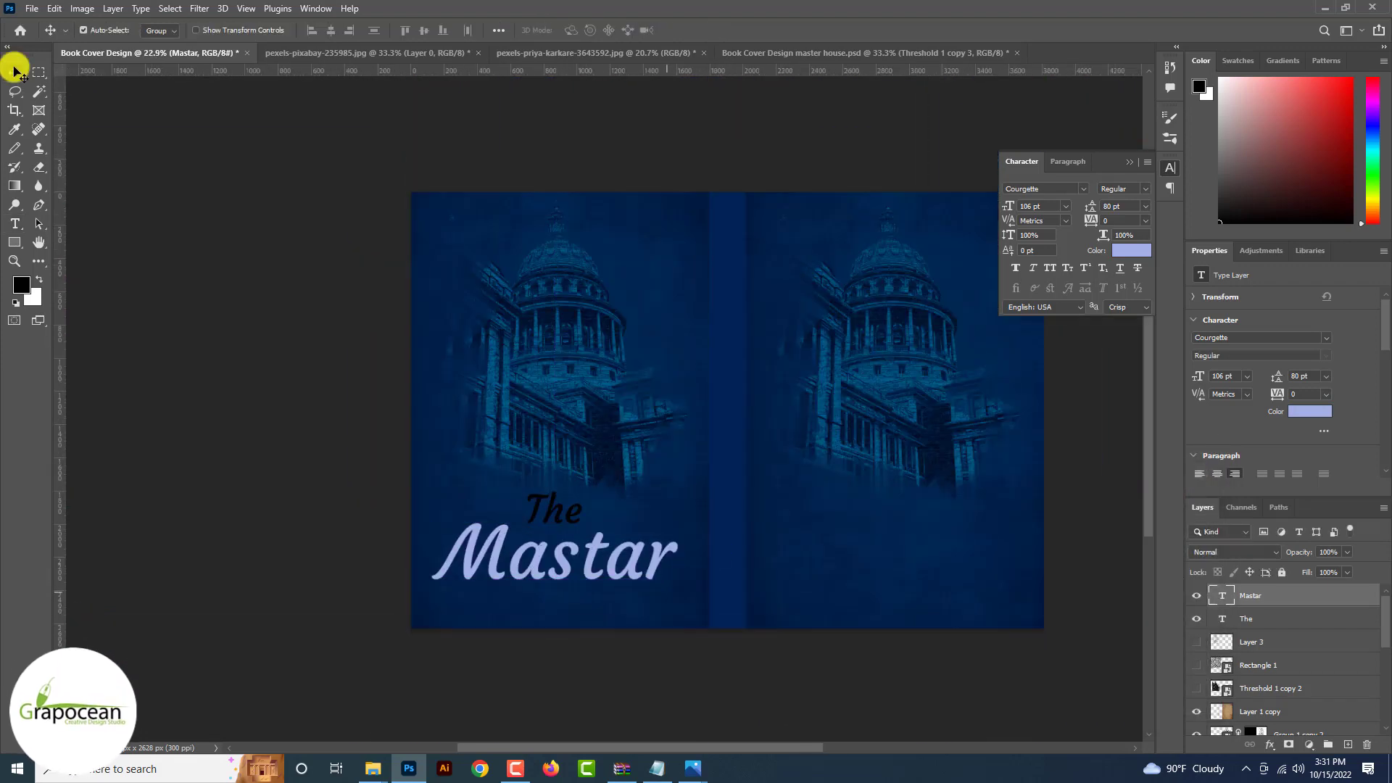
Step: Set the kerning of the word "Mastar" to Optical and tighten its tracking to -40
scroll(630, 571, "up", 4)
left_click(16, 224)
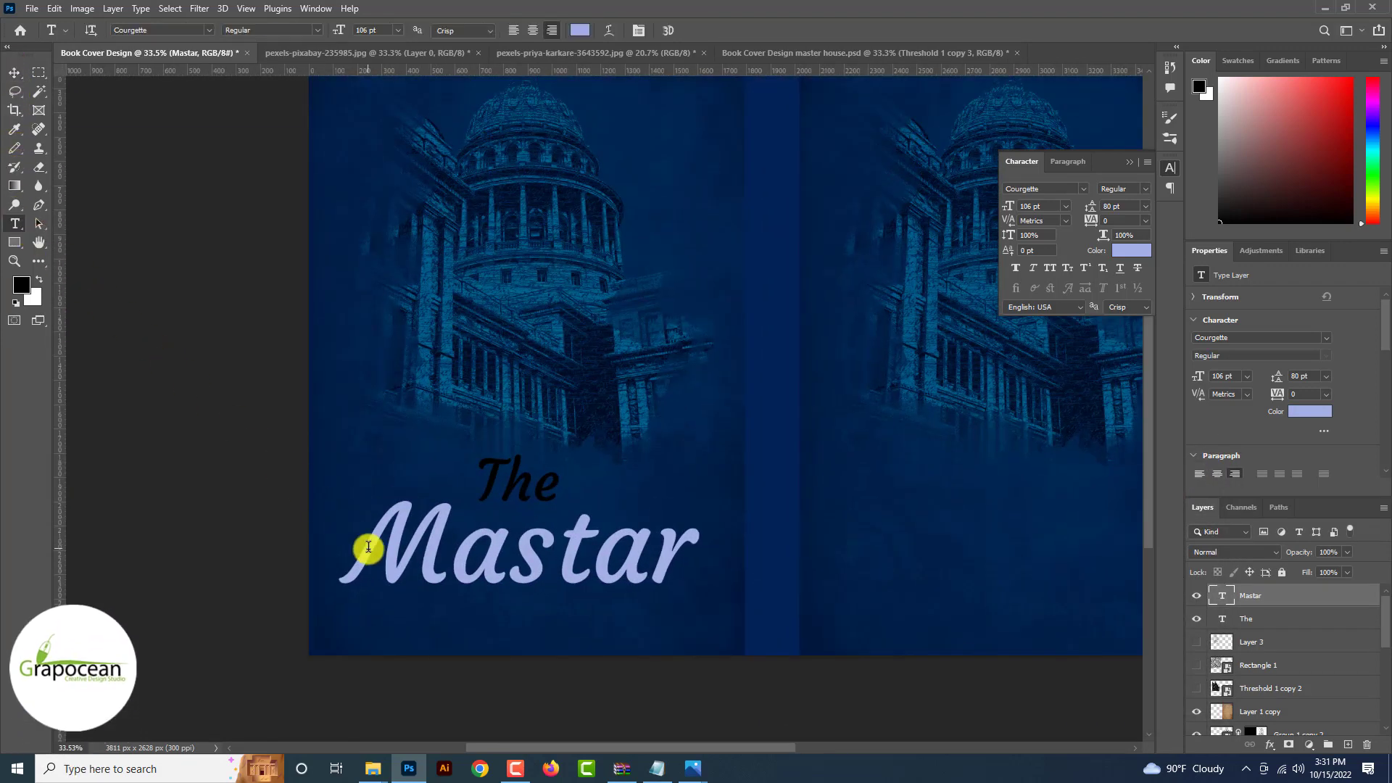
left_click_drag(363, 553, 883, 531)
left_click(1065, 220)
left_click(1062, 244)
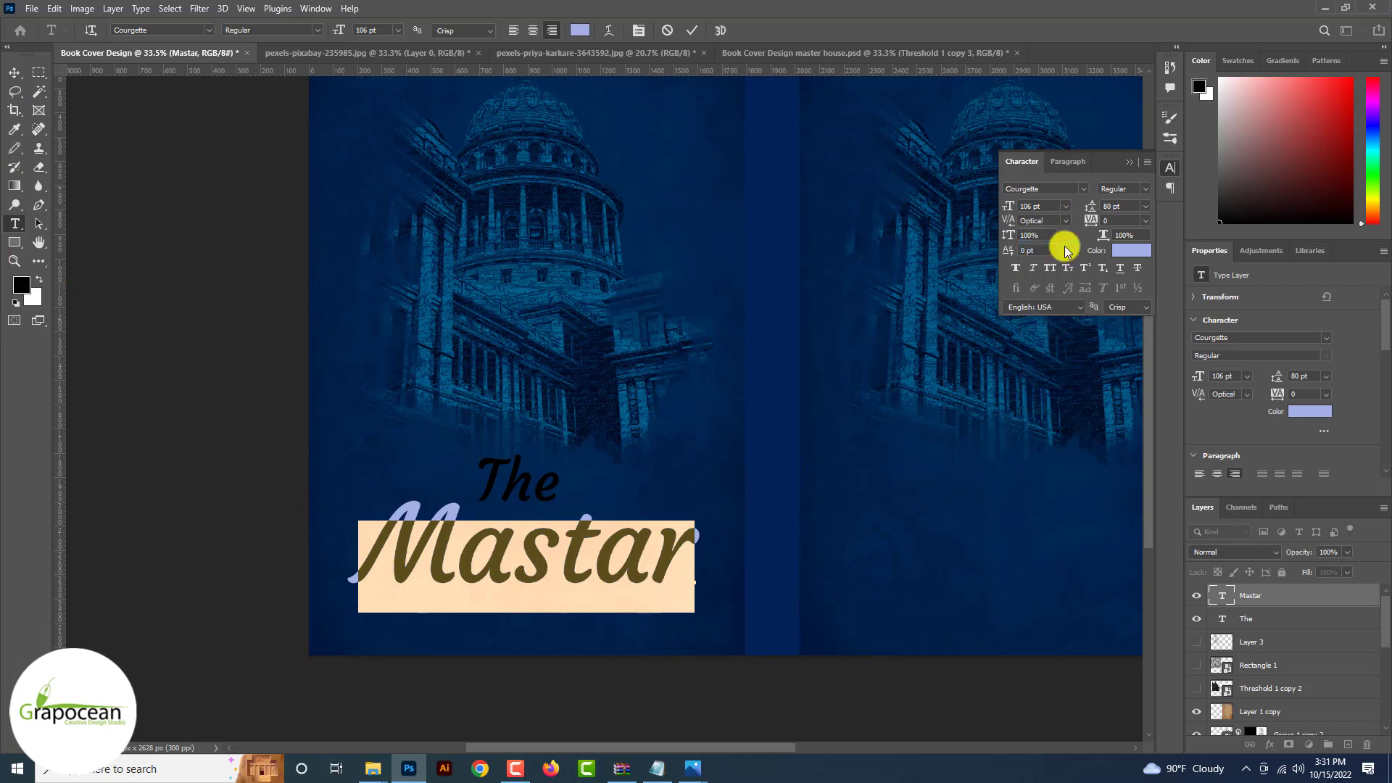
key("alt+Left")
key("alt+Left")
left_click(14, 72)
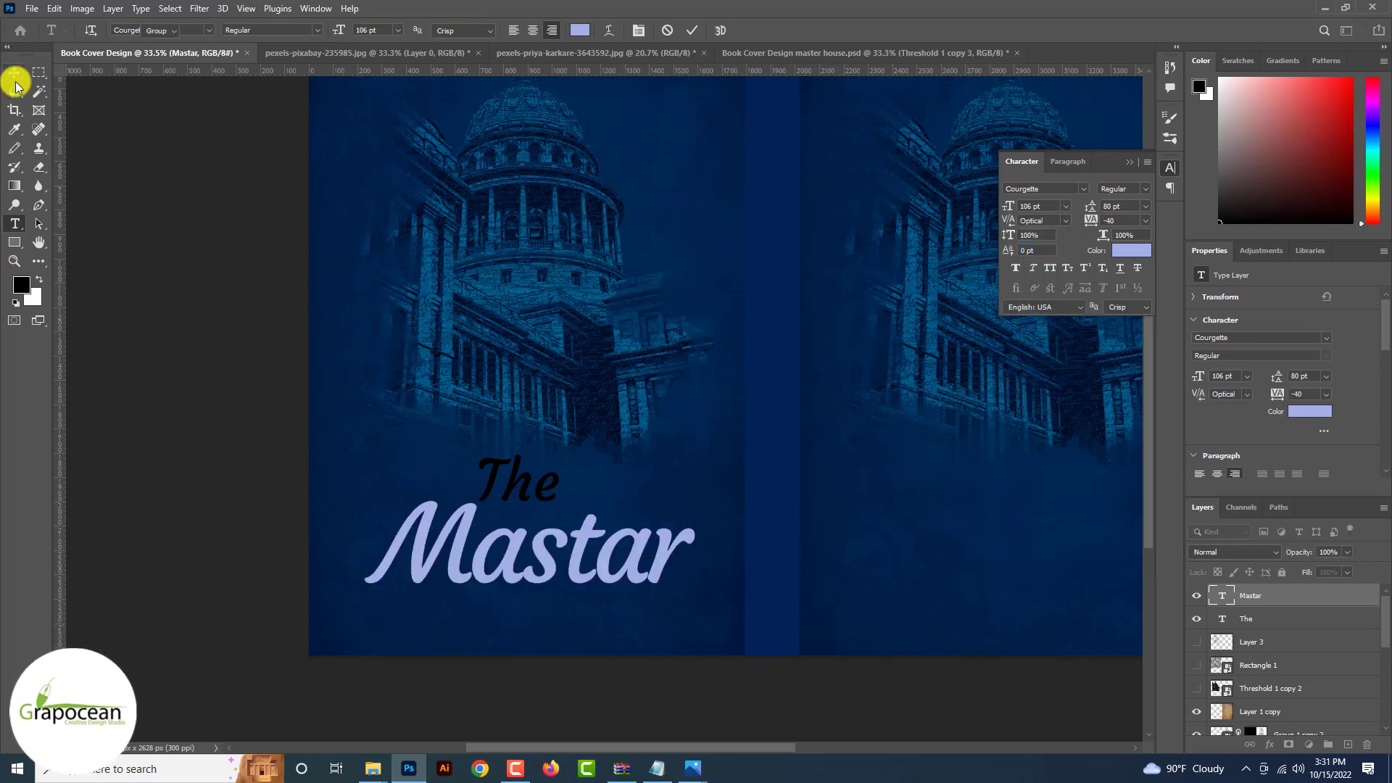
Step: Move "Mastar" slightly up so it tucks closely beneath "The"
left_click_drag(599, 559, 590, 536)
scroll(631, 543, "down", 3)
scroll(706, 570, "up", 2)
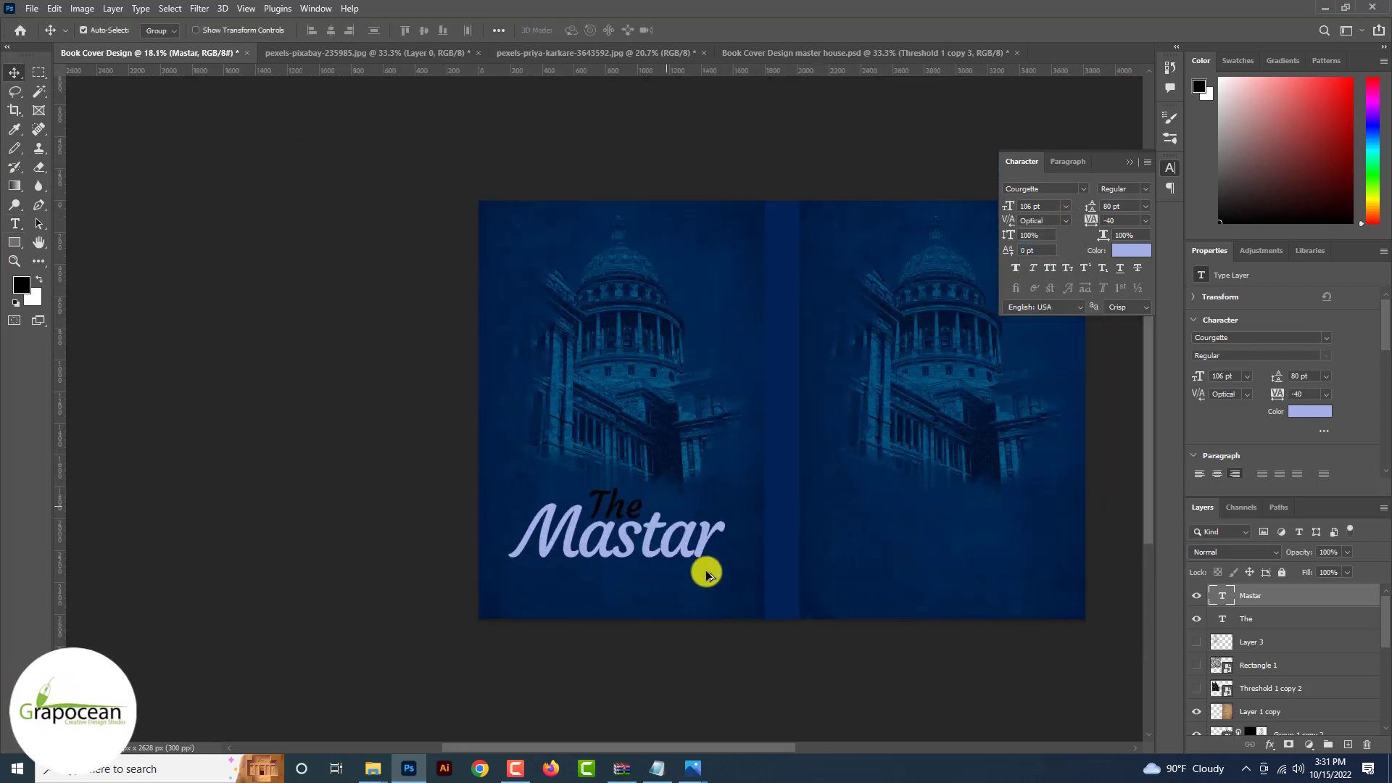
scroll(714, 336, "up", 3)
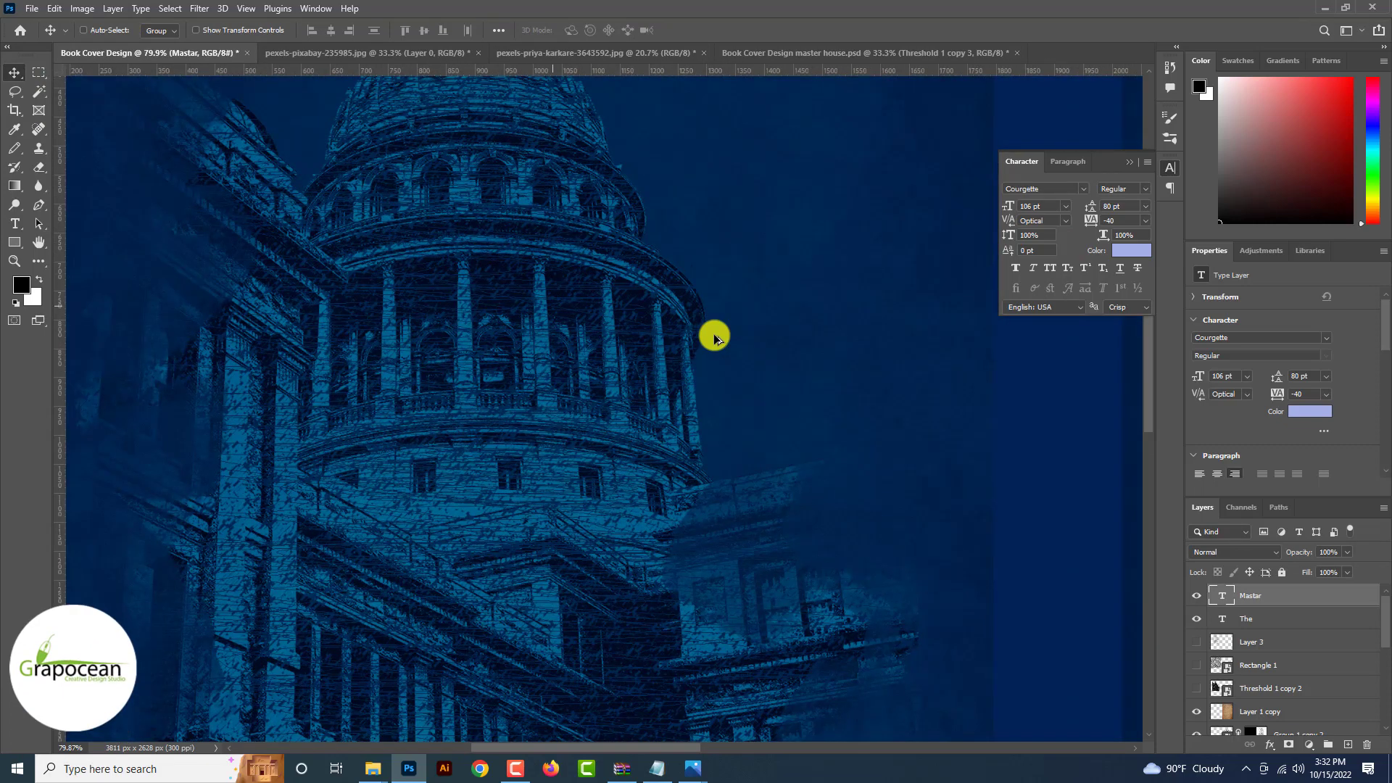
scroll(714, 336, "down", 3)
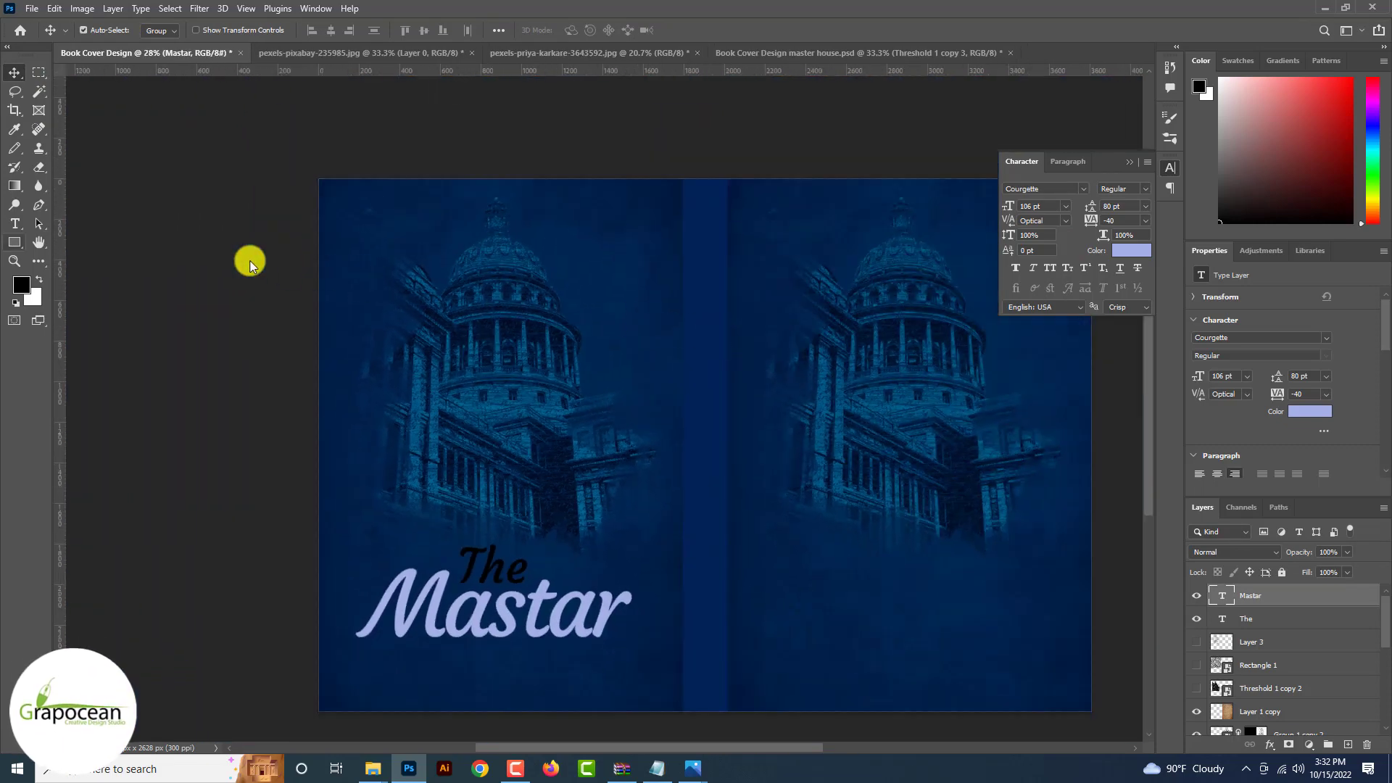
Step: Add the word "House" as a separate text layer below "Mastar"
left_click(16, 224)
scroll(498, 609, "up", 6)
scroll(498, 602, "down", 2)
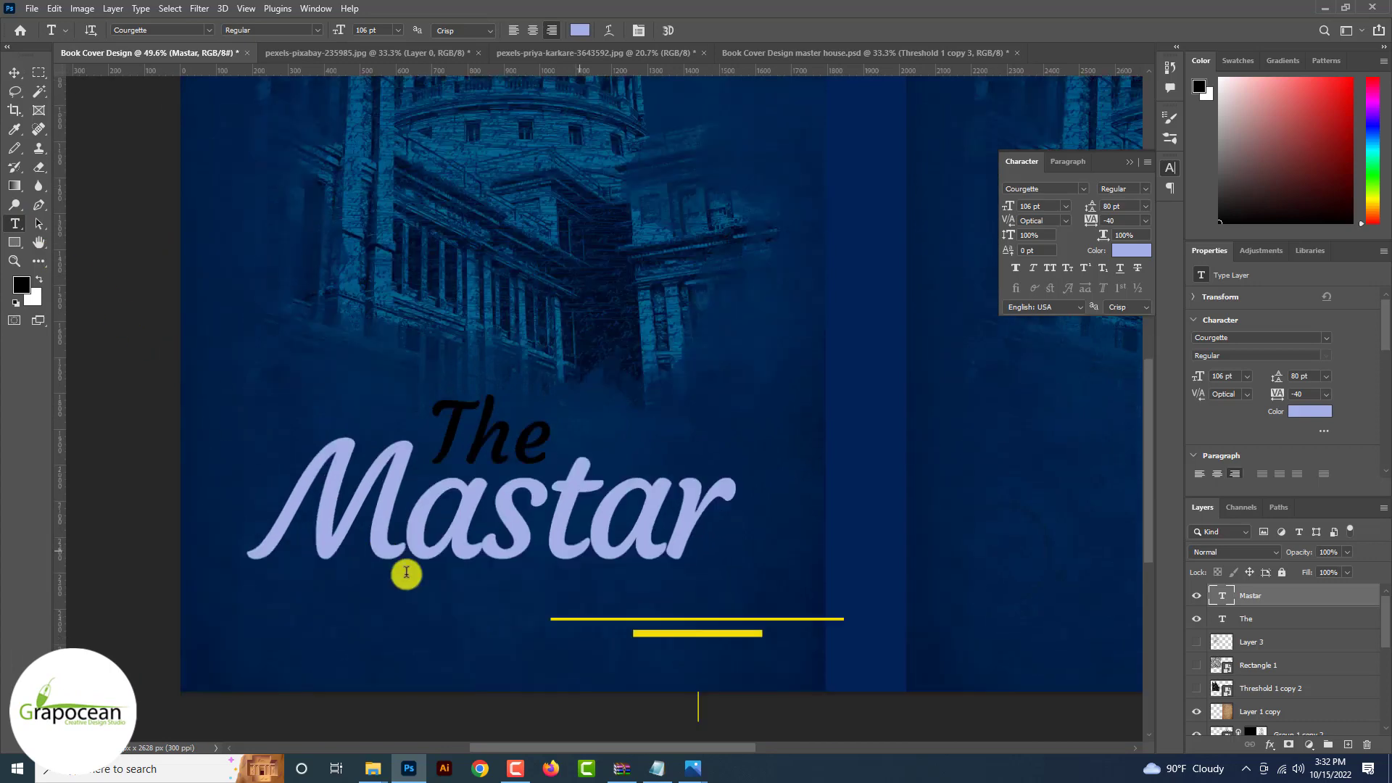
left_click(463, 632)
type("Hous")
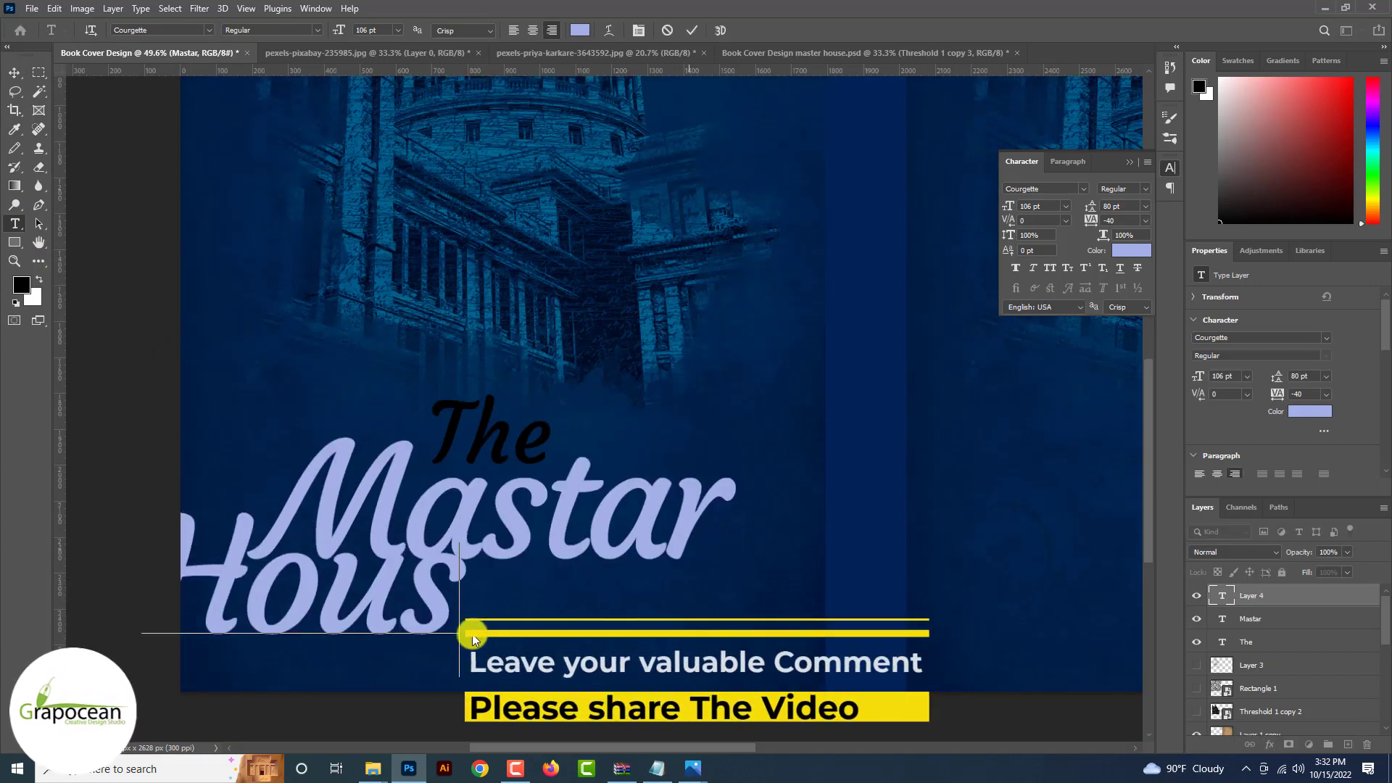
type("e")
Step: Set the "House" text to the Creepster font and place it centred beneath "Mastar"
key("ctrl+a")
left_click(207, 30)
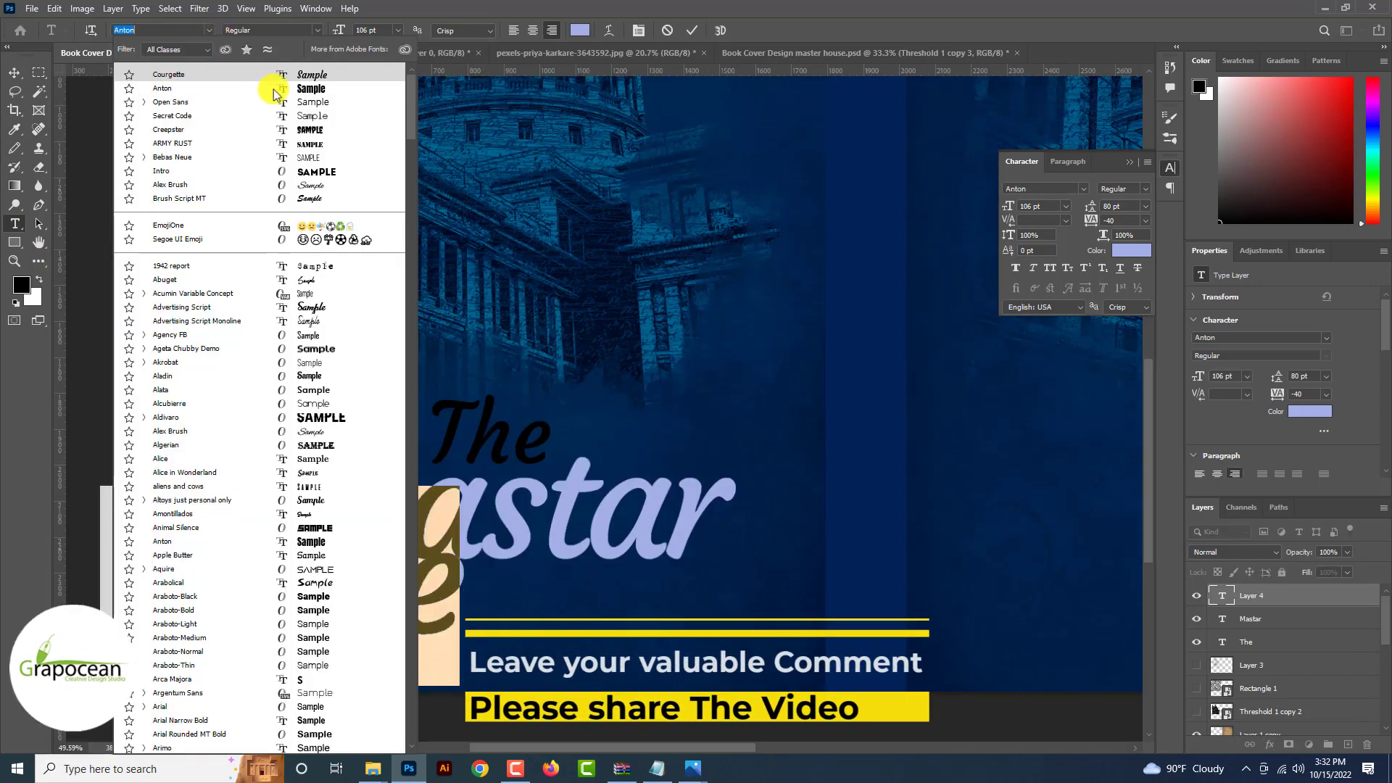
left_click(317, 130)
left_click(15, 72)
left_click_drag(426, 599, 668, 638)
scroll(667, 638, "down", 5)
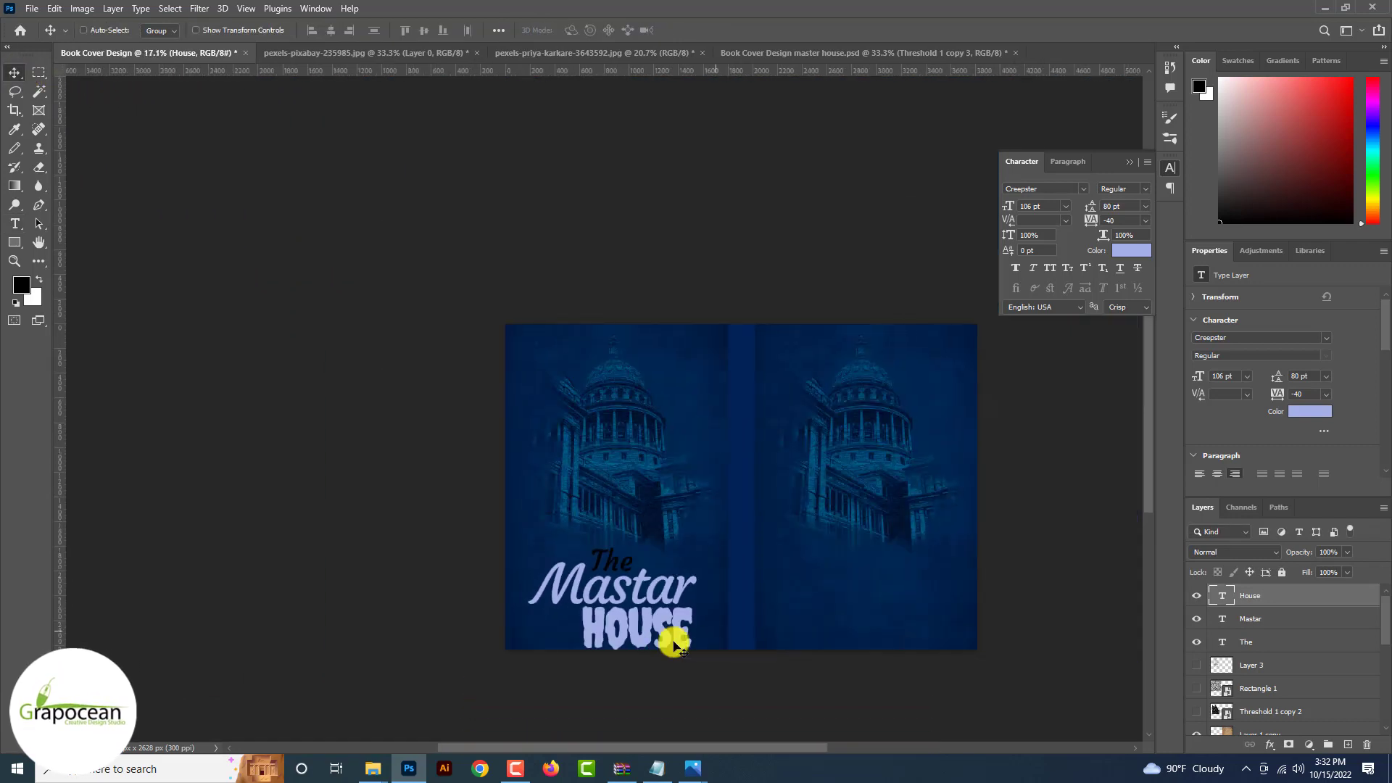
scroll(565, 449, "up", 2)
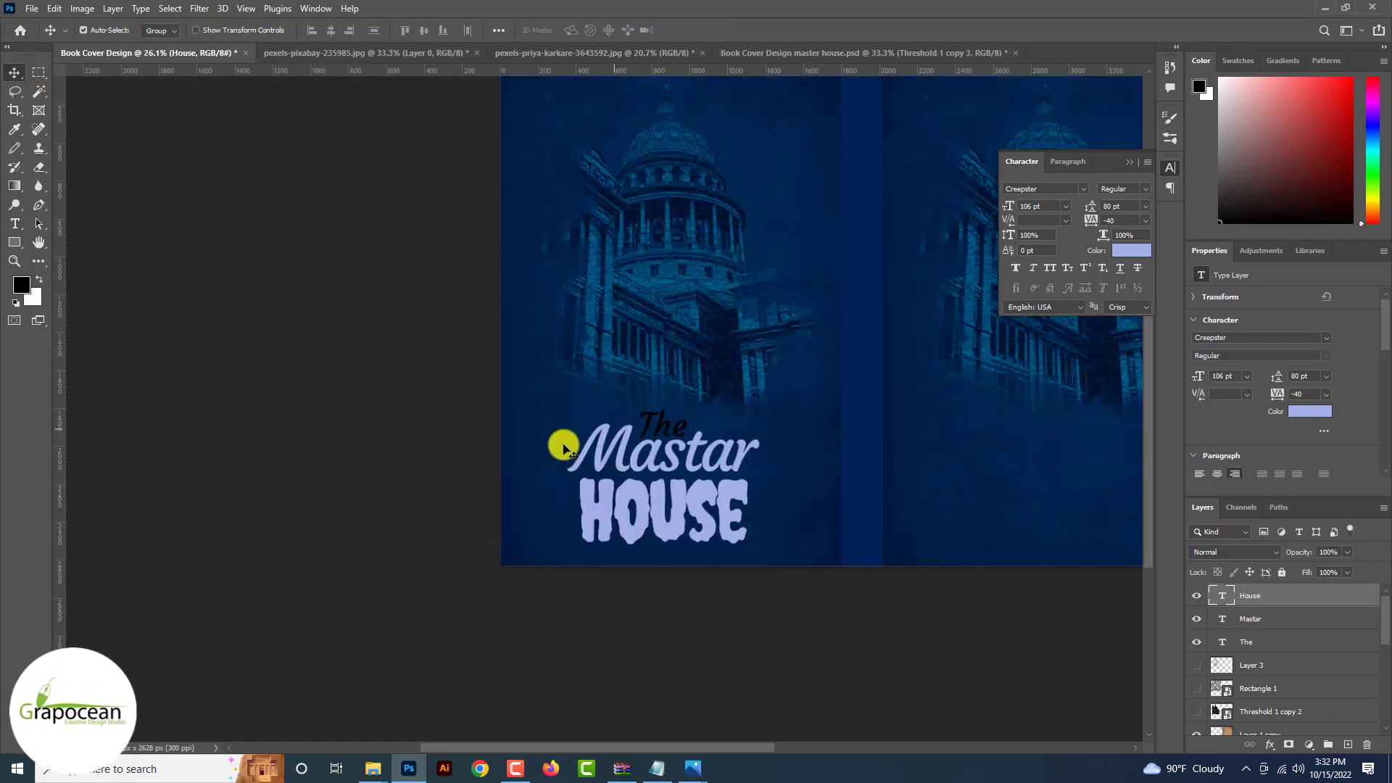
scroll(564, 447, "up", 8)
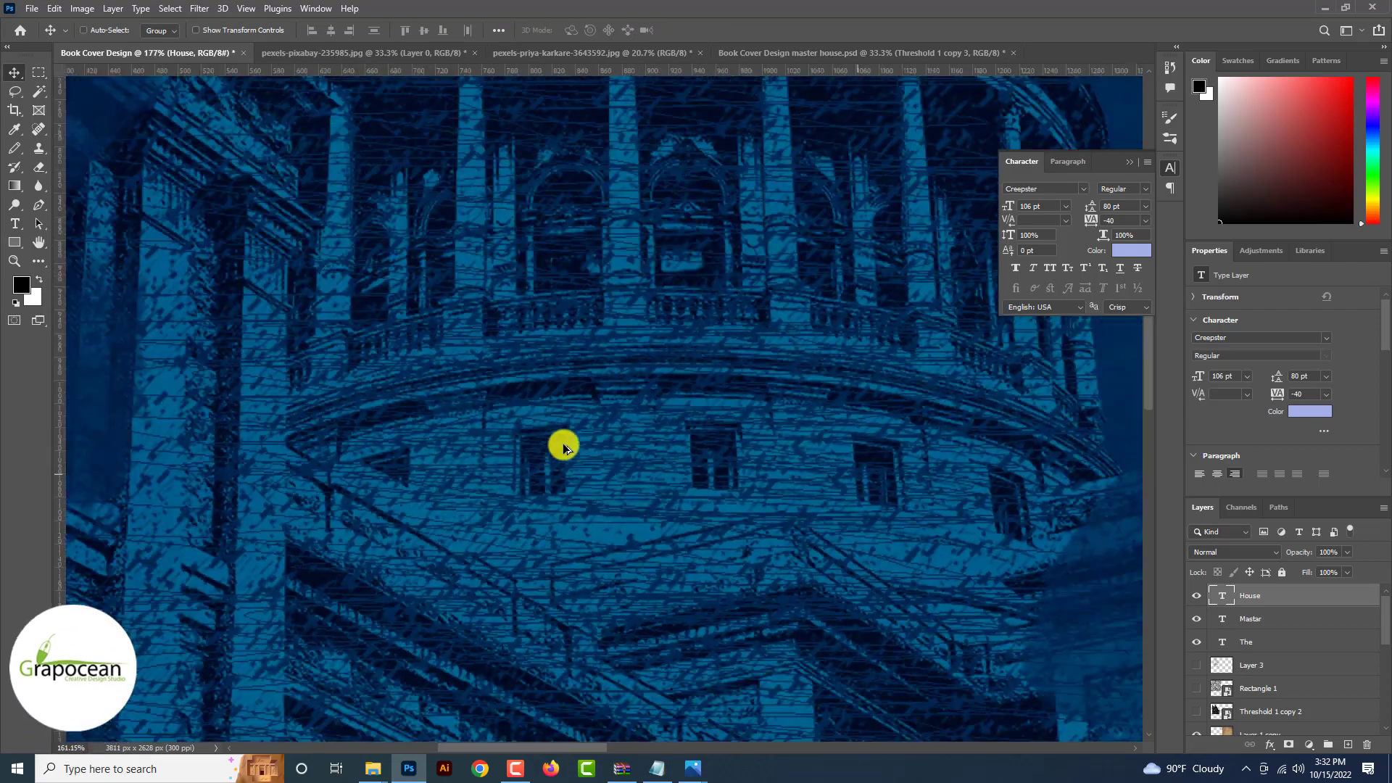
scroll(564, 448, "down", 9)
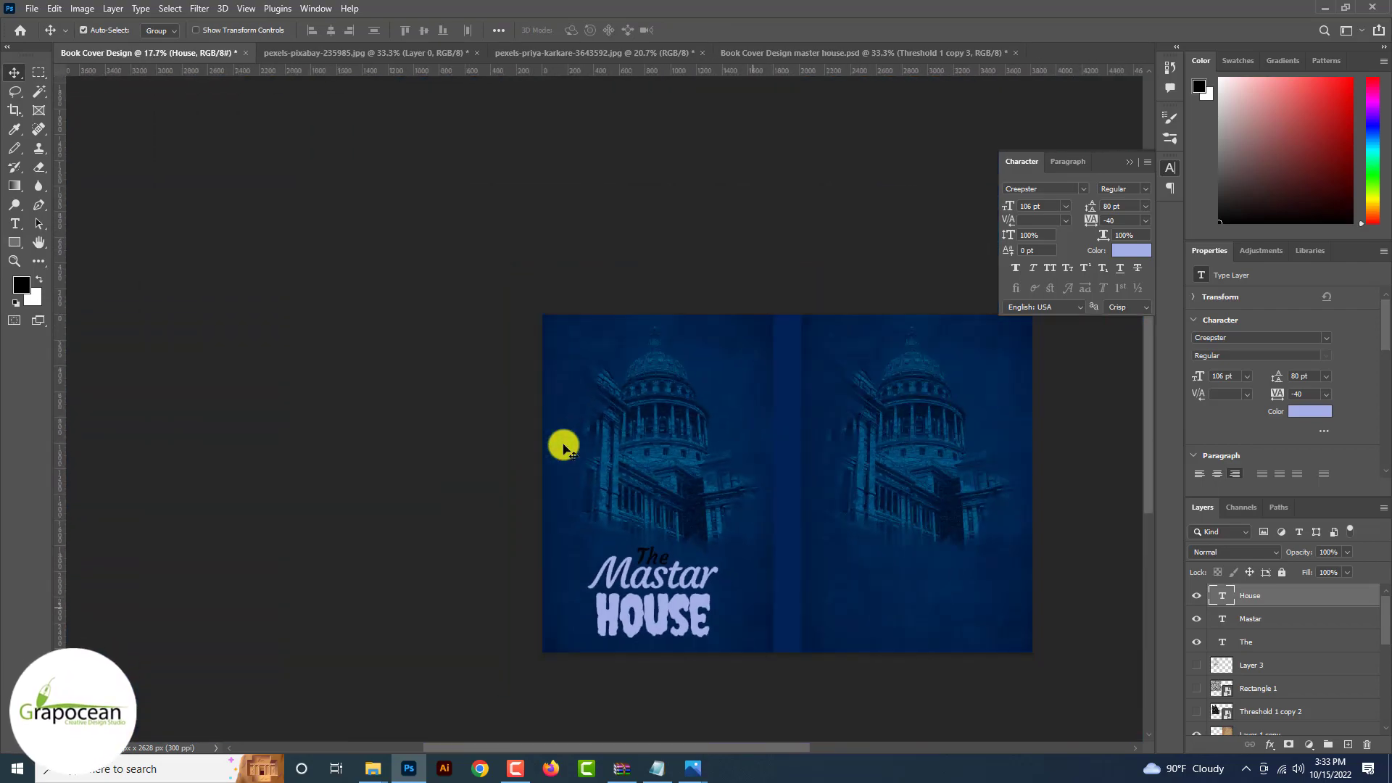
scroll(635, 527, "up", 1)
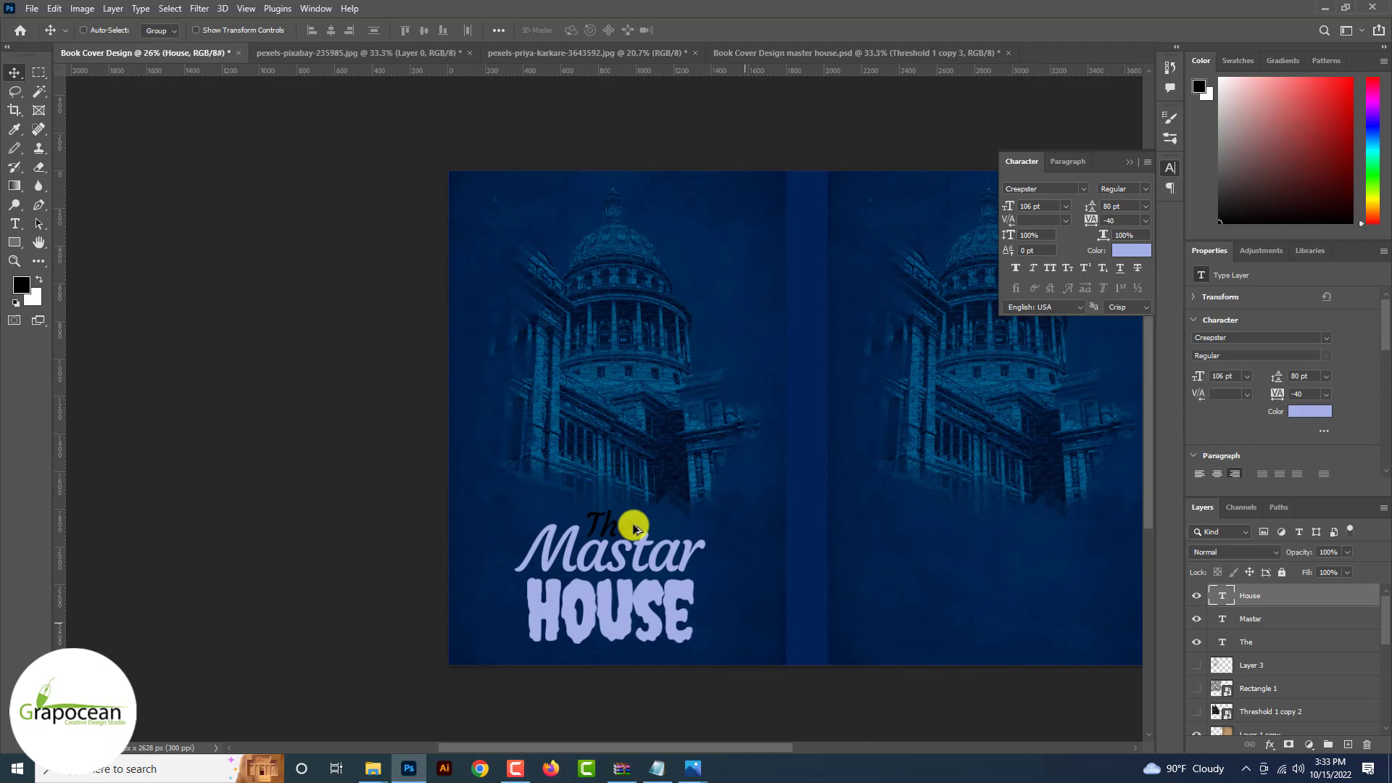
Step: Recolour "House" to the very dark navy #000e27, sampled from the building artwork
left_click(16, 222)
scroll(571, 460, "up", 1)
left_click_drag(519, 606, 812, 646)
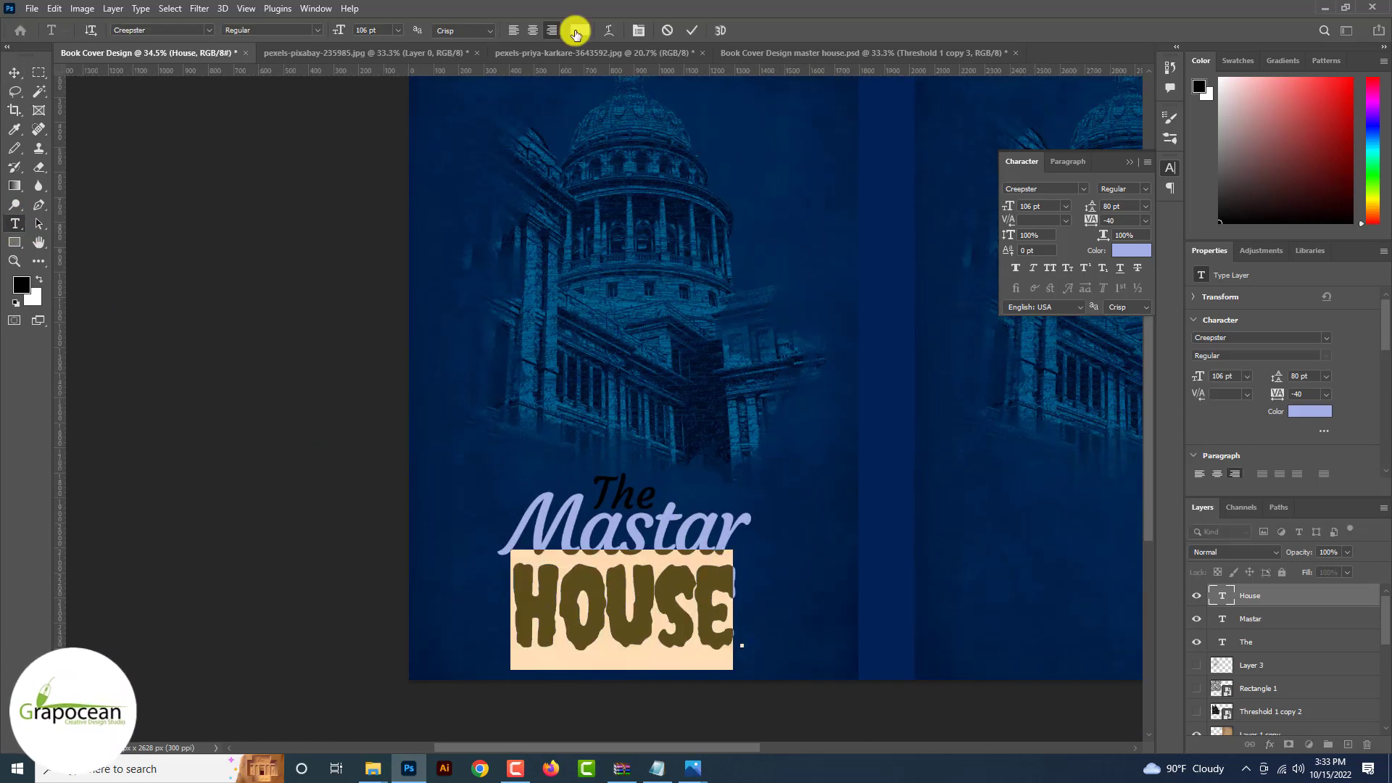
left_click(576, 31)
left_click(649, 205)
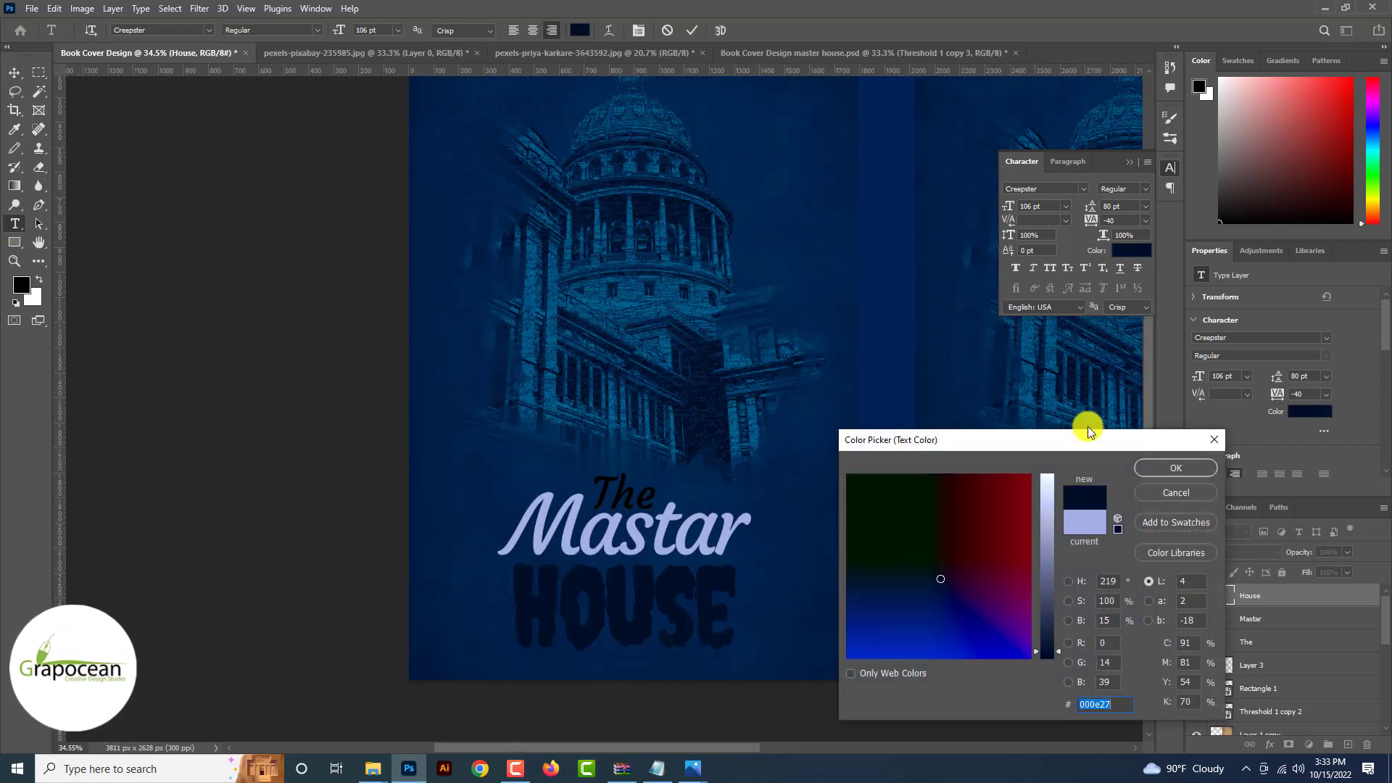
left_click(1176, 468)
left_click(14, 73)
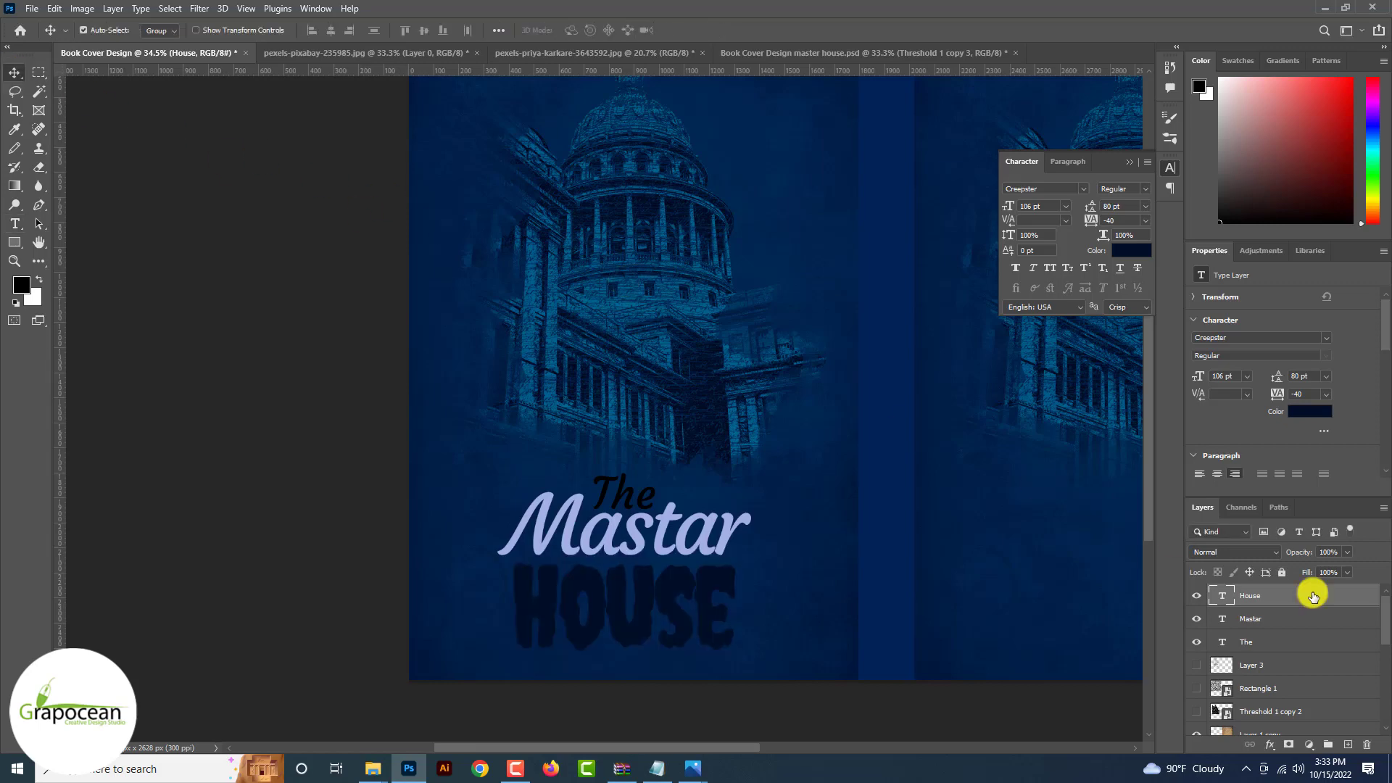
Step: Apply Bevel & Emboss to the "House" layer with 948% depth and 0 px size, trying several gloss contours
right_click(1314, 596)
left_click(1194, 97)
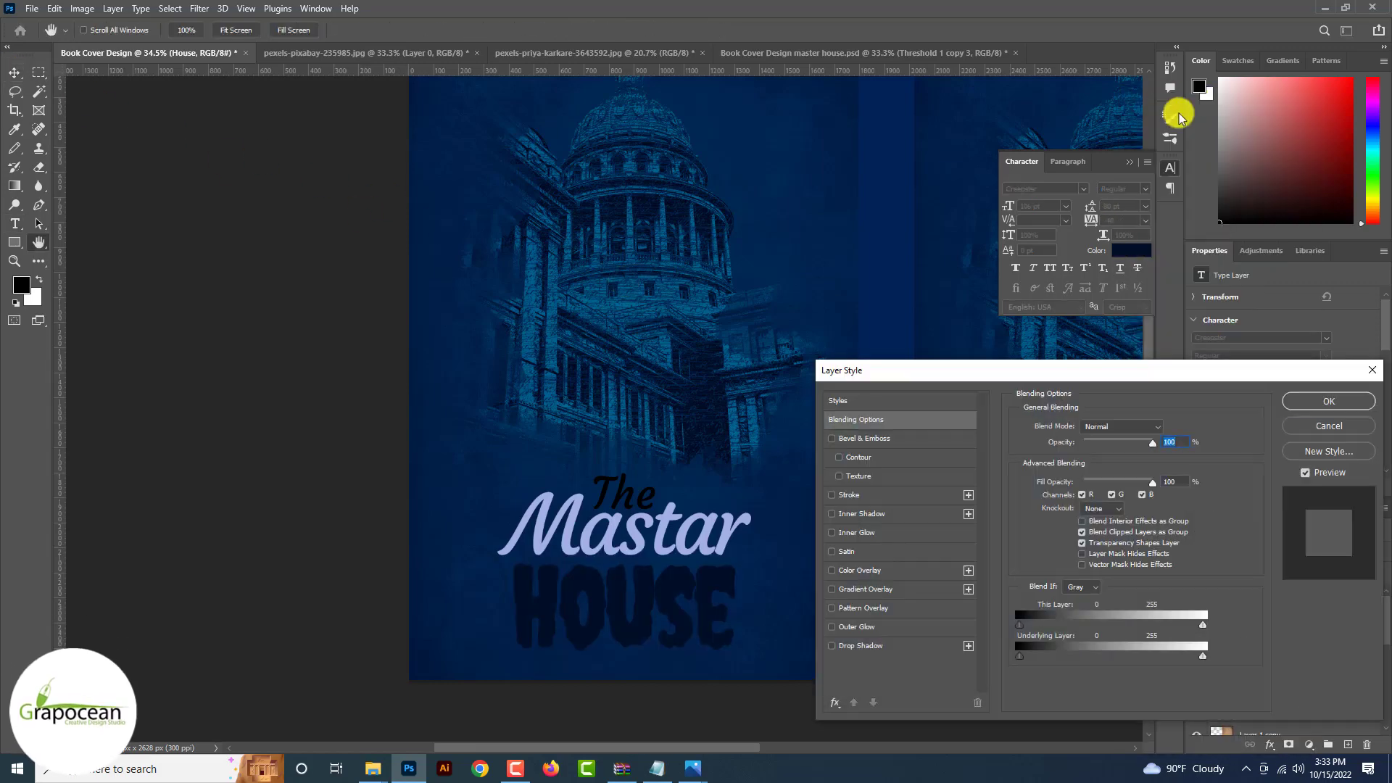
left_click(870, 438)
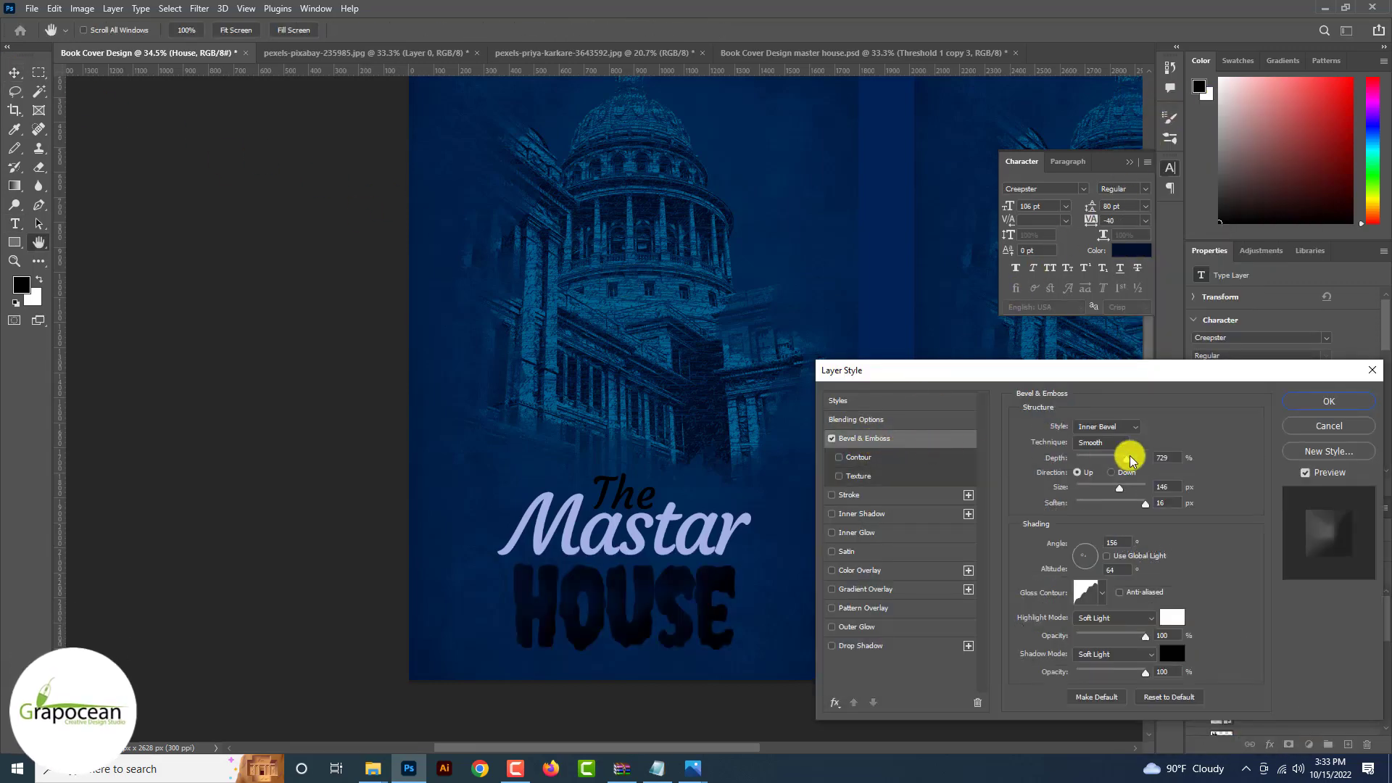
left_click_drag(1127, 484, 1070, 485)
left_click(1103, 592)
left_click(1060, 628)
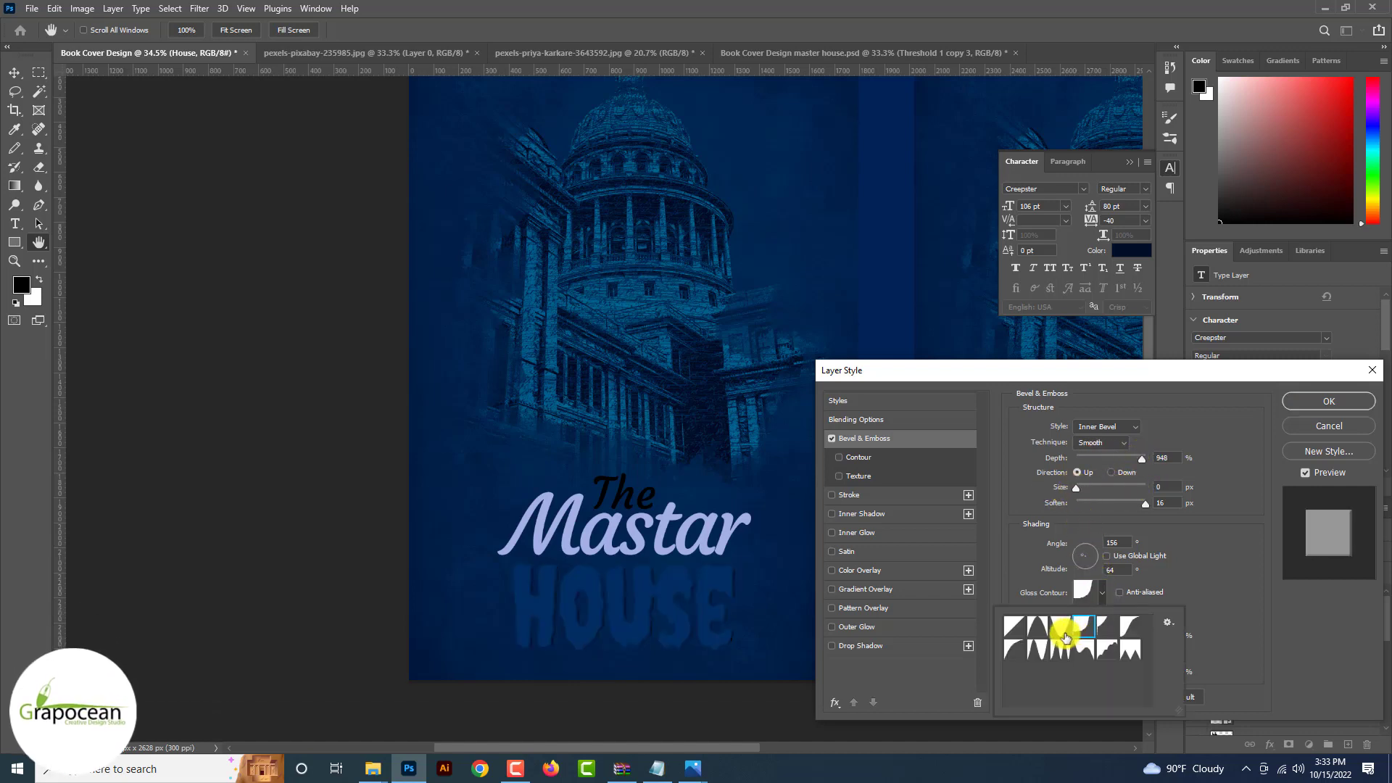
left_click(1063, 649)
left_click(1083, 628)
left_click(1088, 653)
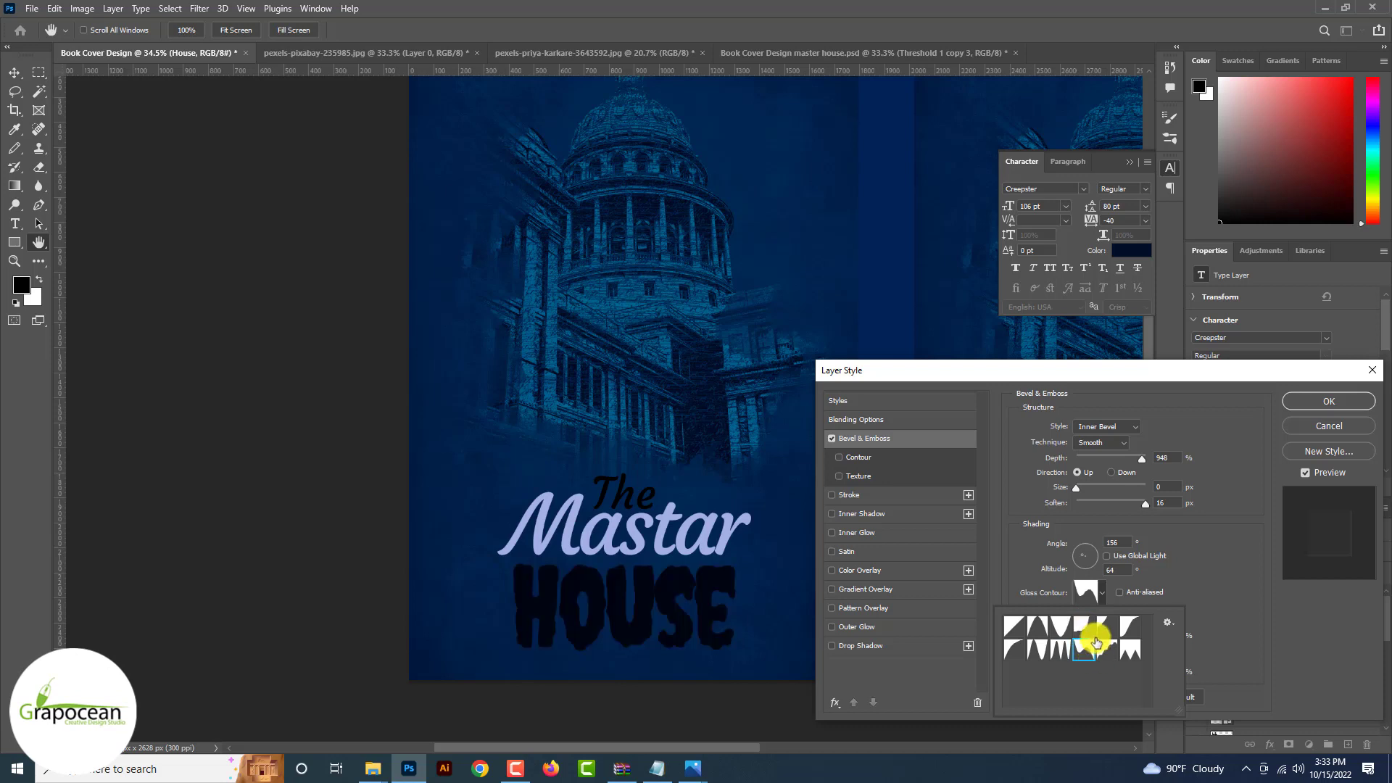
left_click(1100, 630)
Step: Give "House" an 8 px white outside stroke and add a second stroke behind it widened to 35 px
left_click(846, 493)
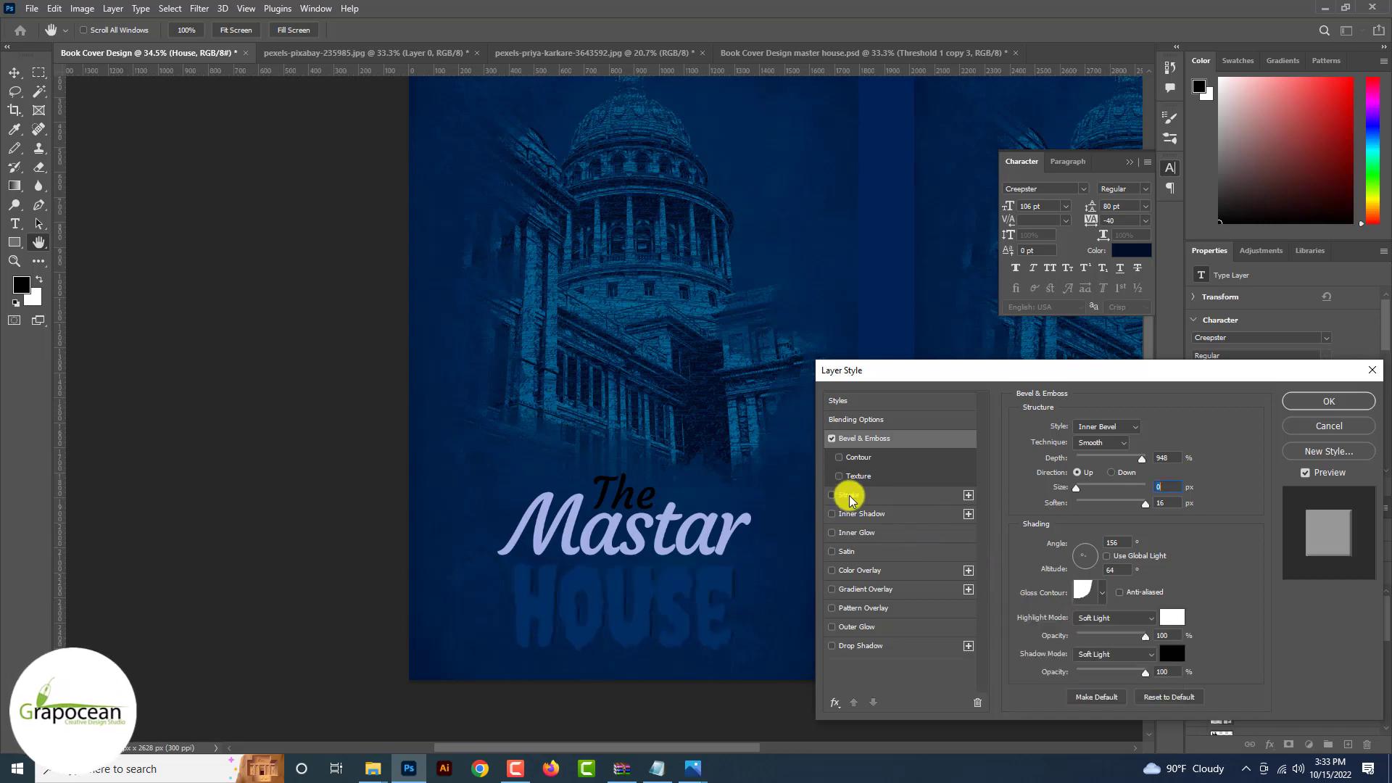
left_click(850, 497)
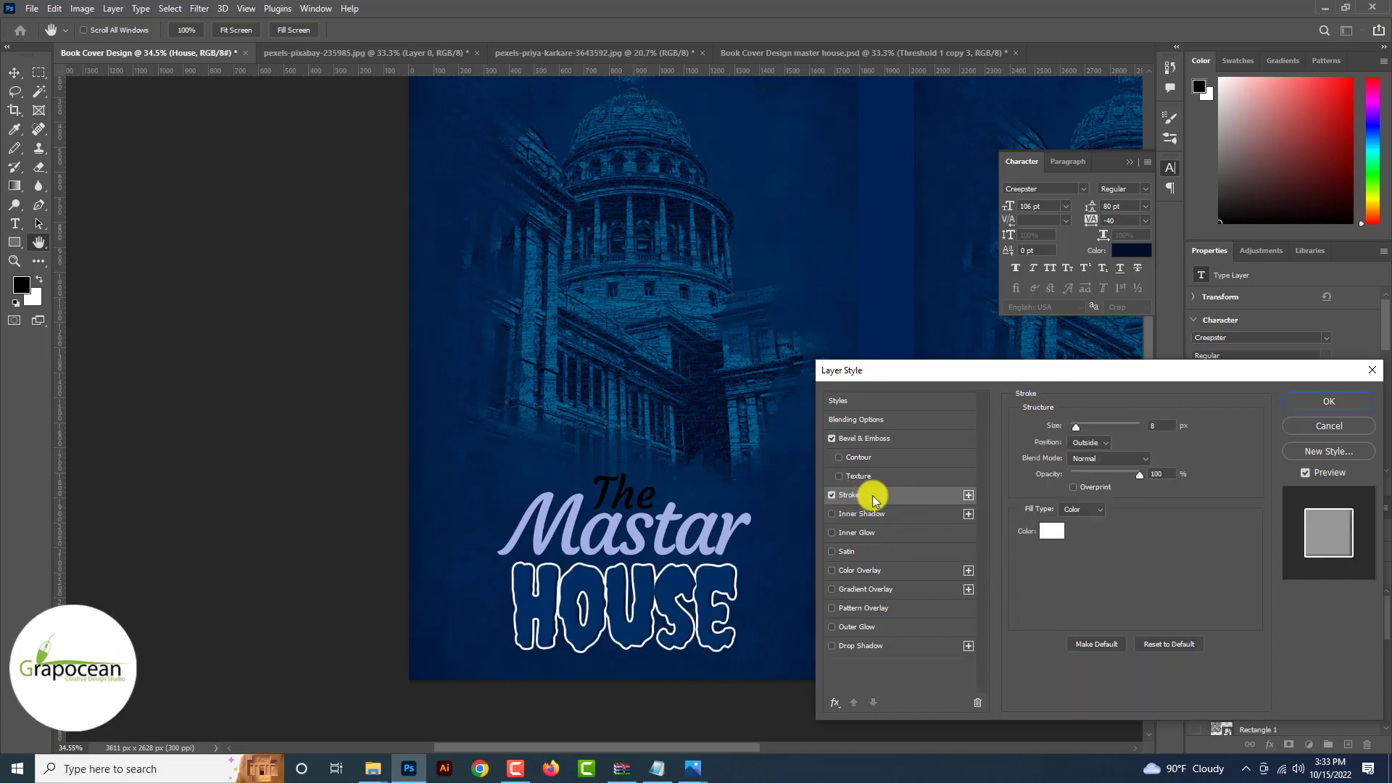
left_click(969, 495)
left_click(926, 512)
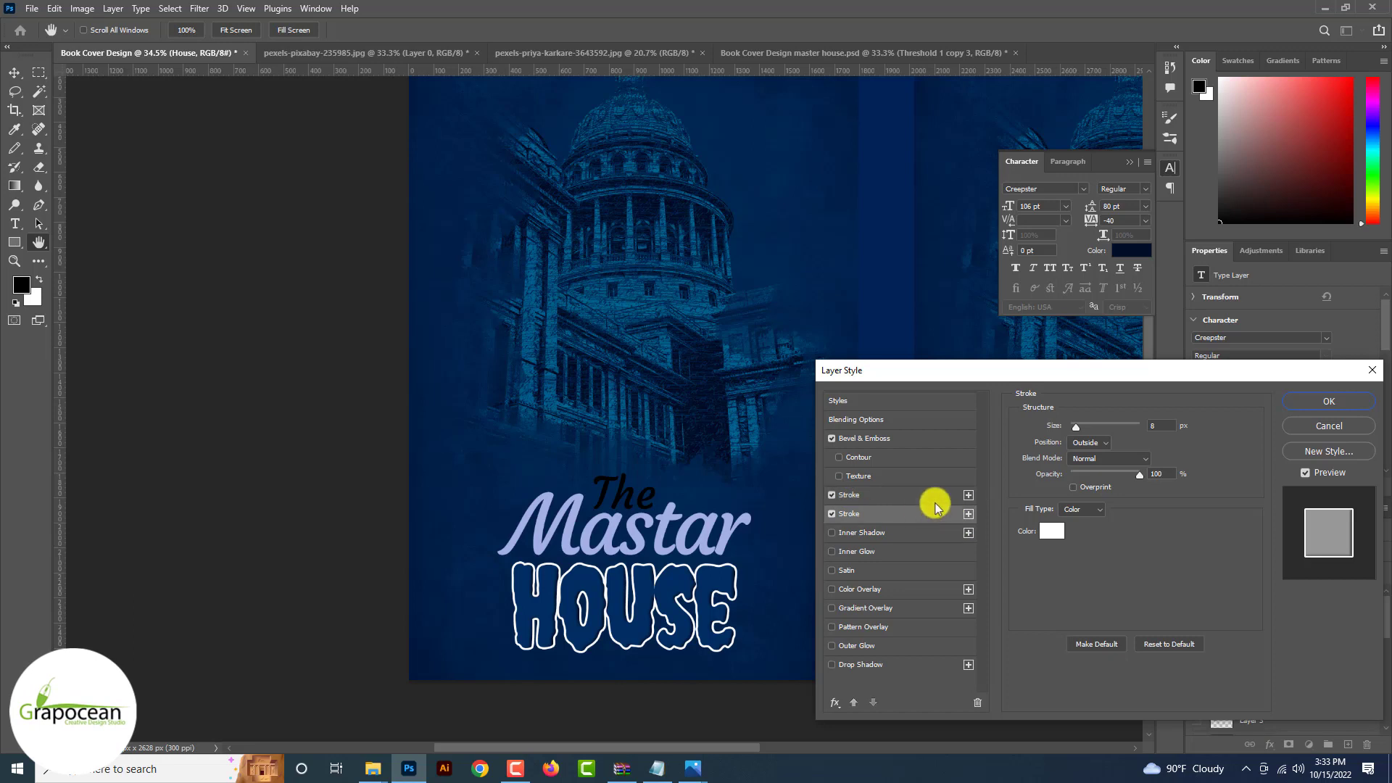
left_click_drag(1076, 427, 1083, 427)
Step: Colour the wider second stroke of "House" black (#000000), sampled from the word "The"
left_click(1050, 525)
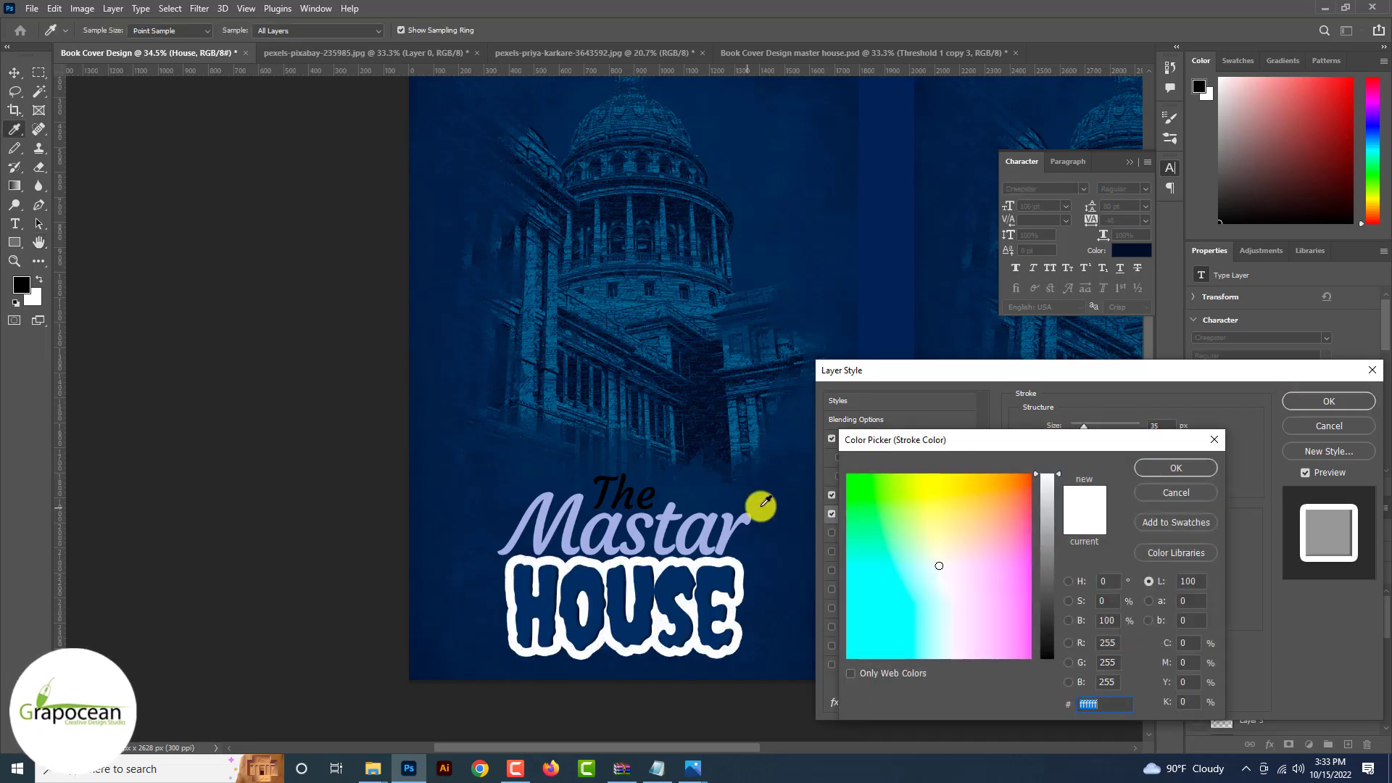
left_click(768, 516)
left_click_drag(957, 587, 966, 605)
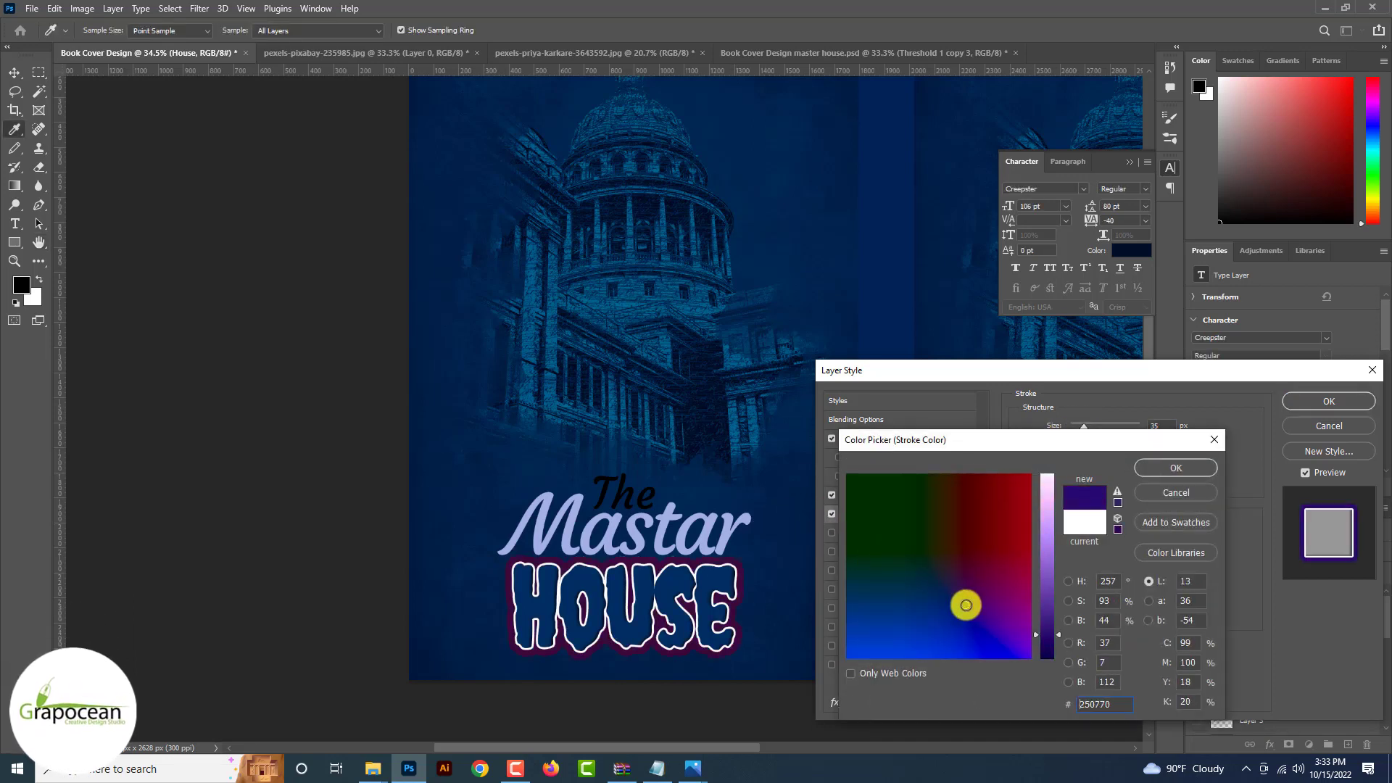
left_click(655, 494)
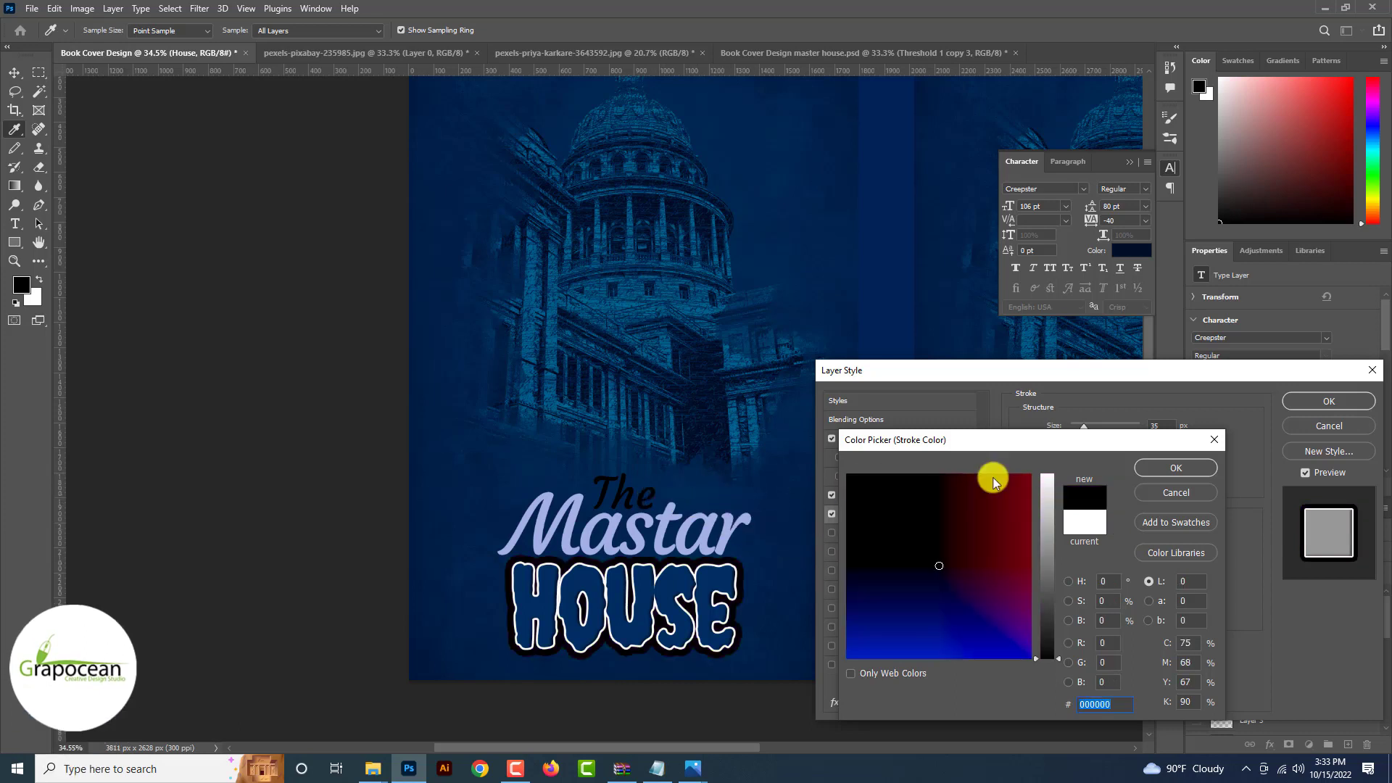
left_click(1176, 468)
Step: Add a drop shadow to "House", pick a twin-peak gloss contour for its Bevel & Emboss, and apply the layer style
left_click(872, 667)
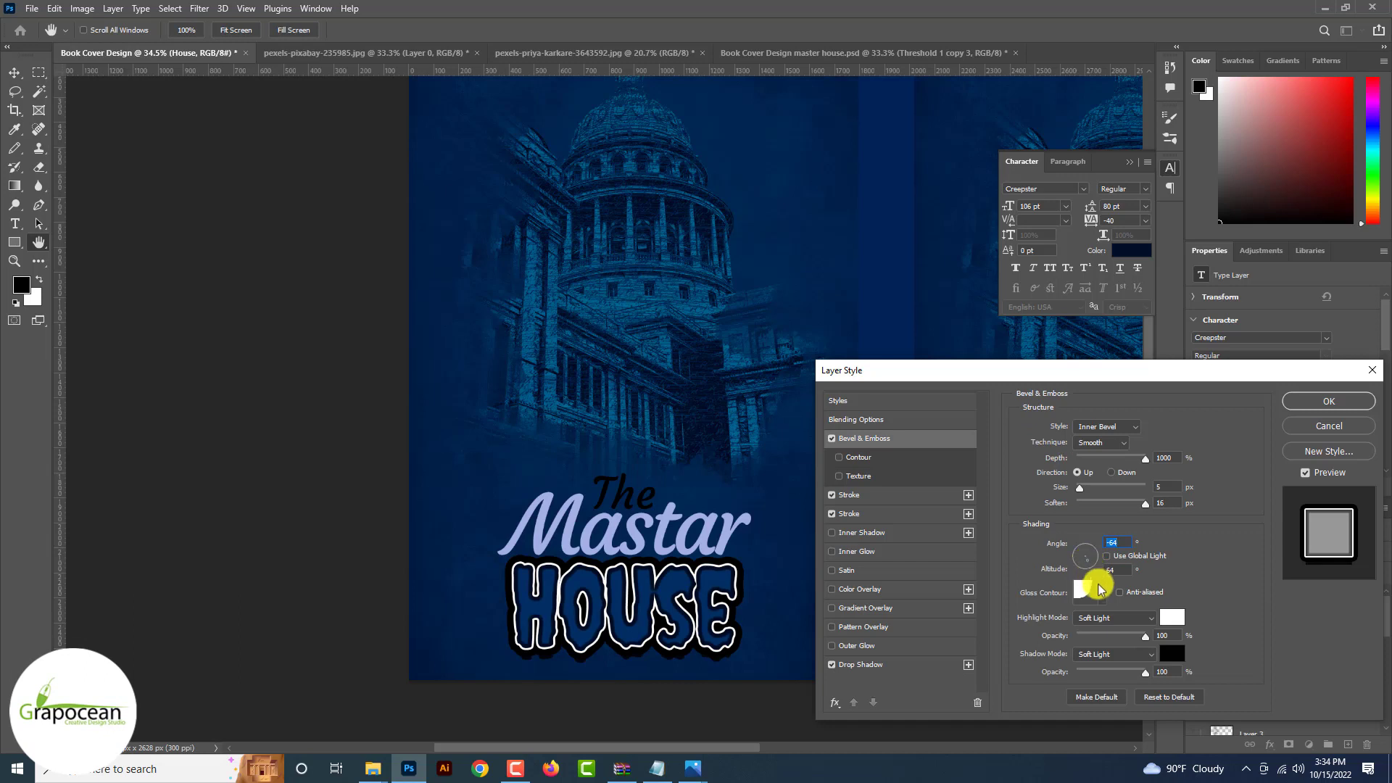
left_click(1102, 592)
left_click(1059, 644)
left_click(1109, 649)
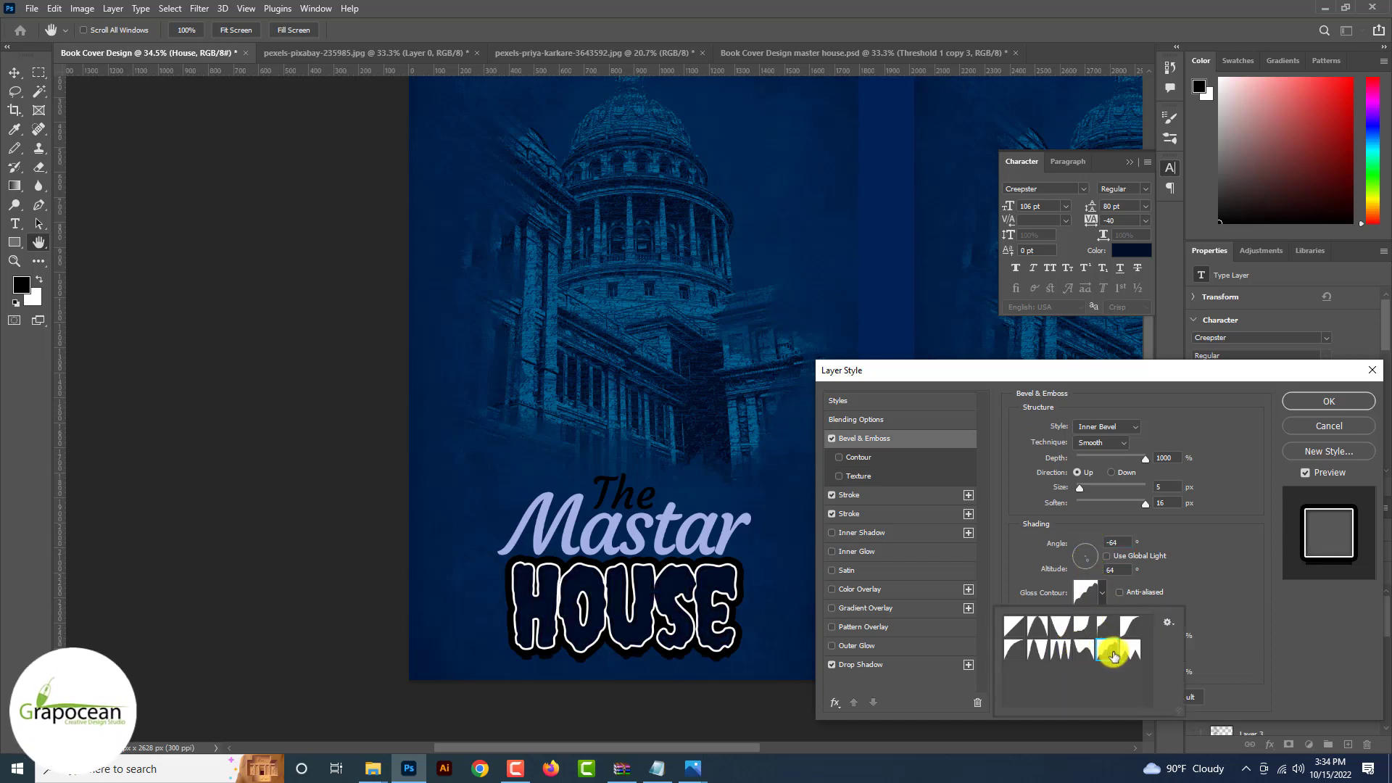
left_click(1015, 647)
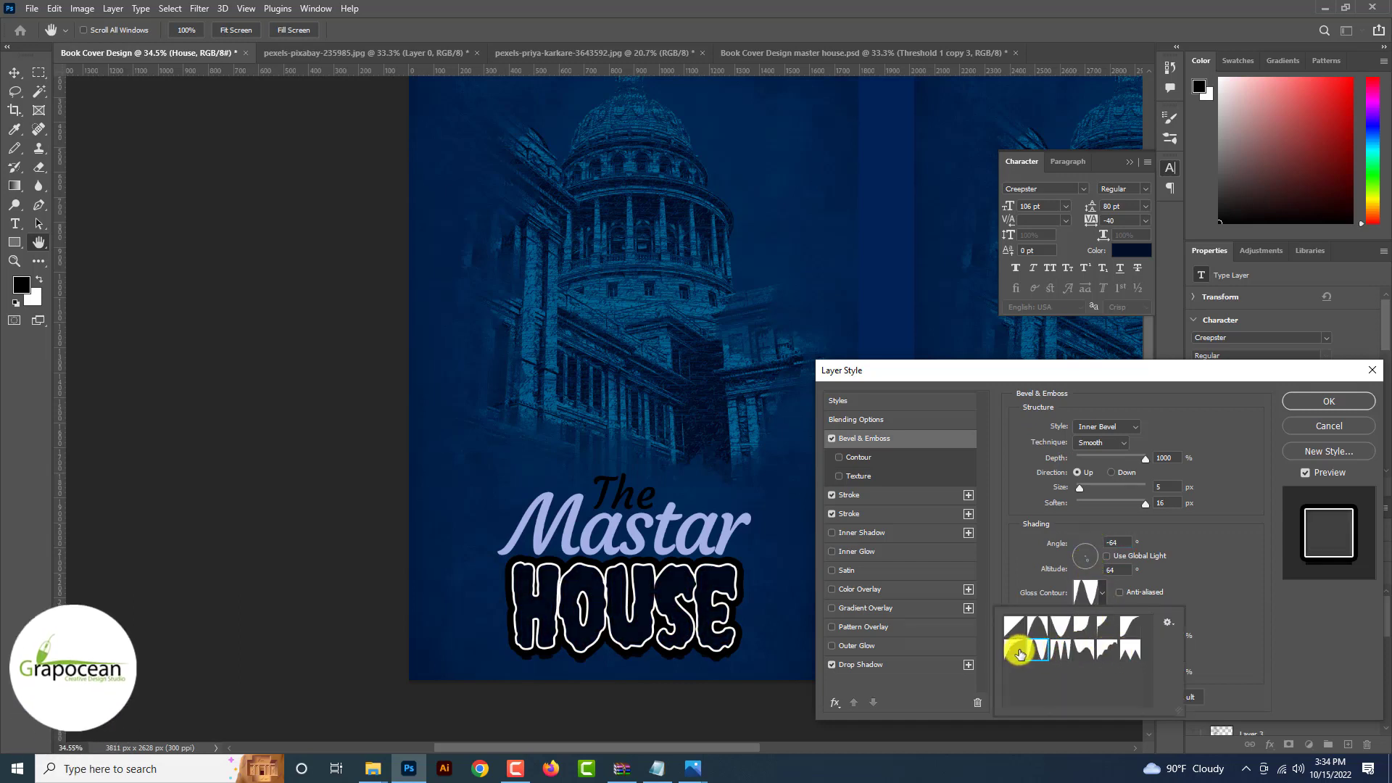
left_click(1359, 402)
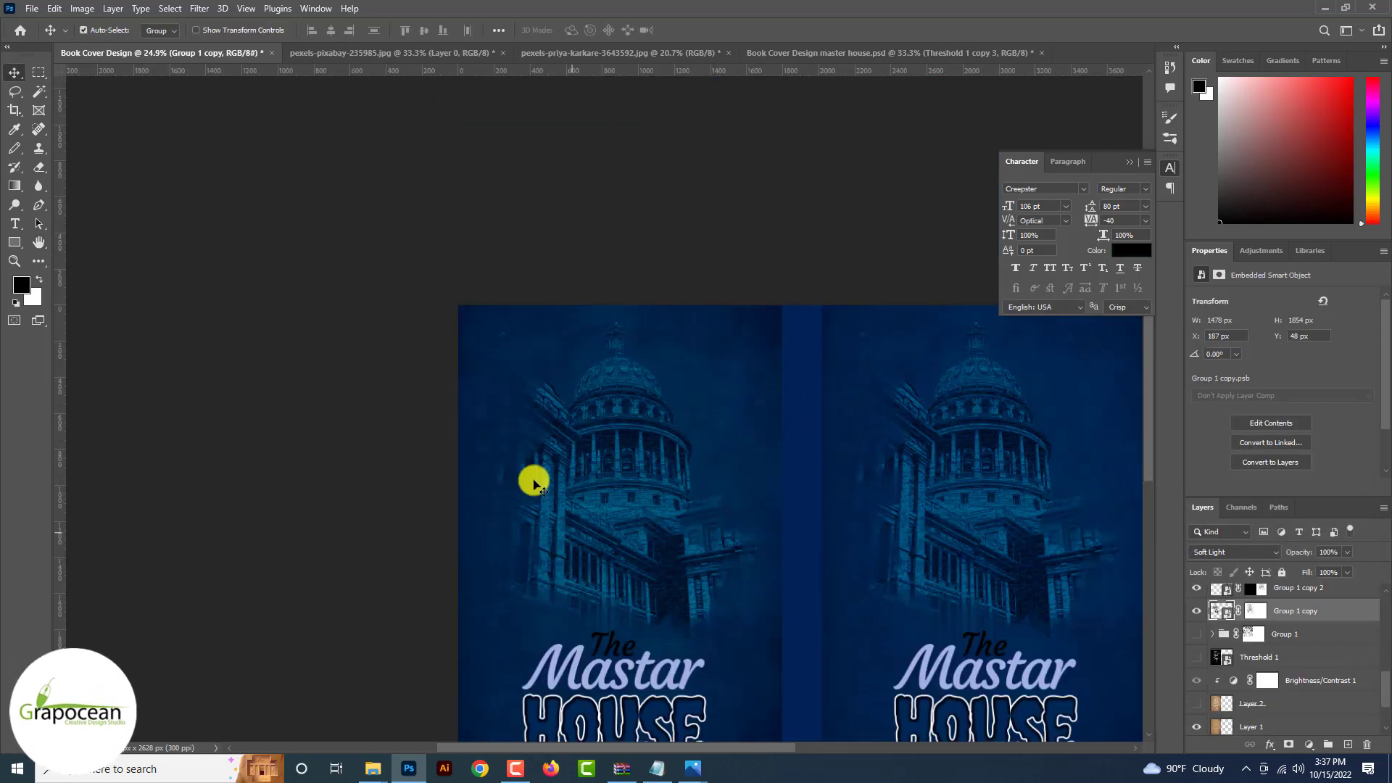
Step: Switch to Illustrator and create a new landscape CMYK document
left_click(445, 770)
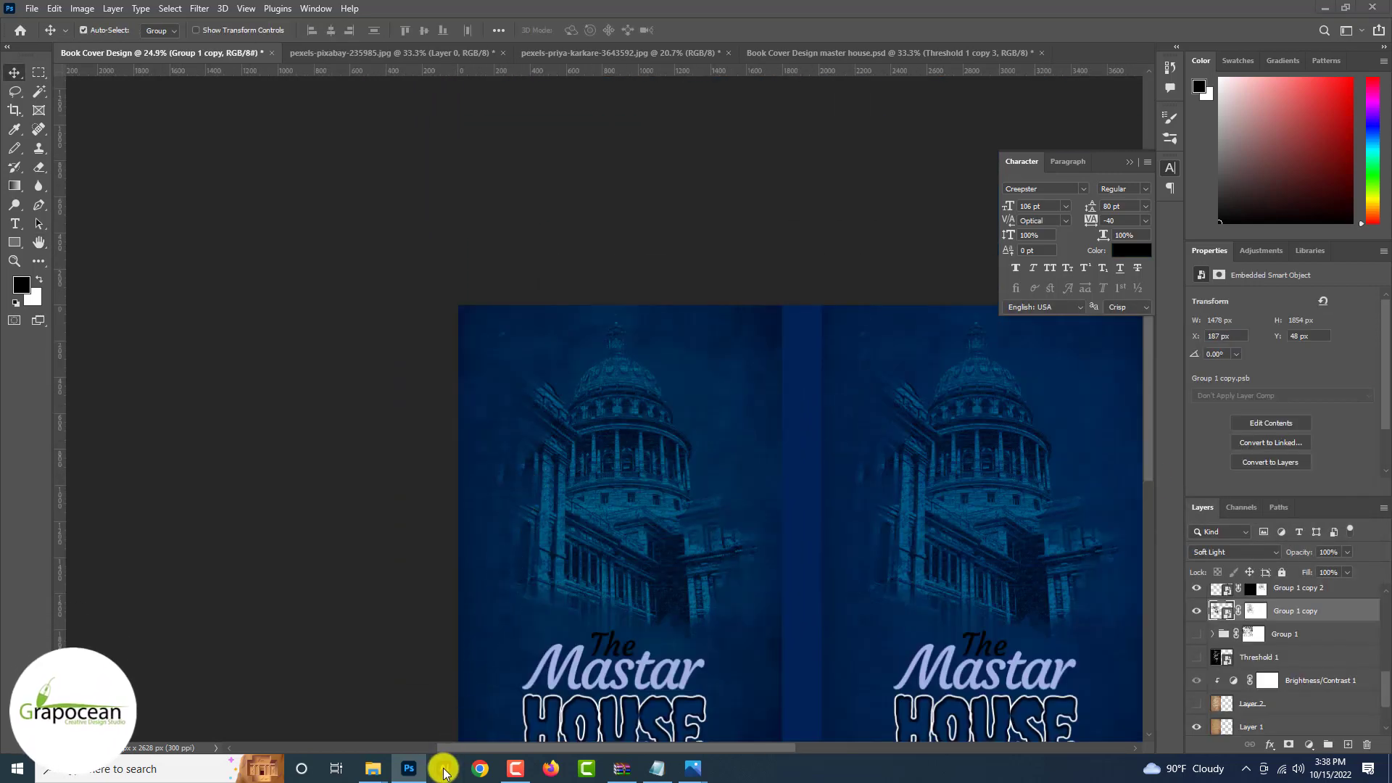
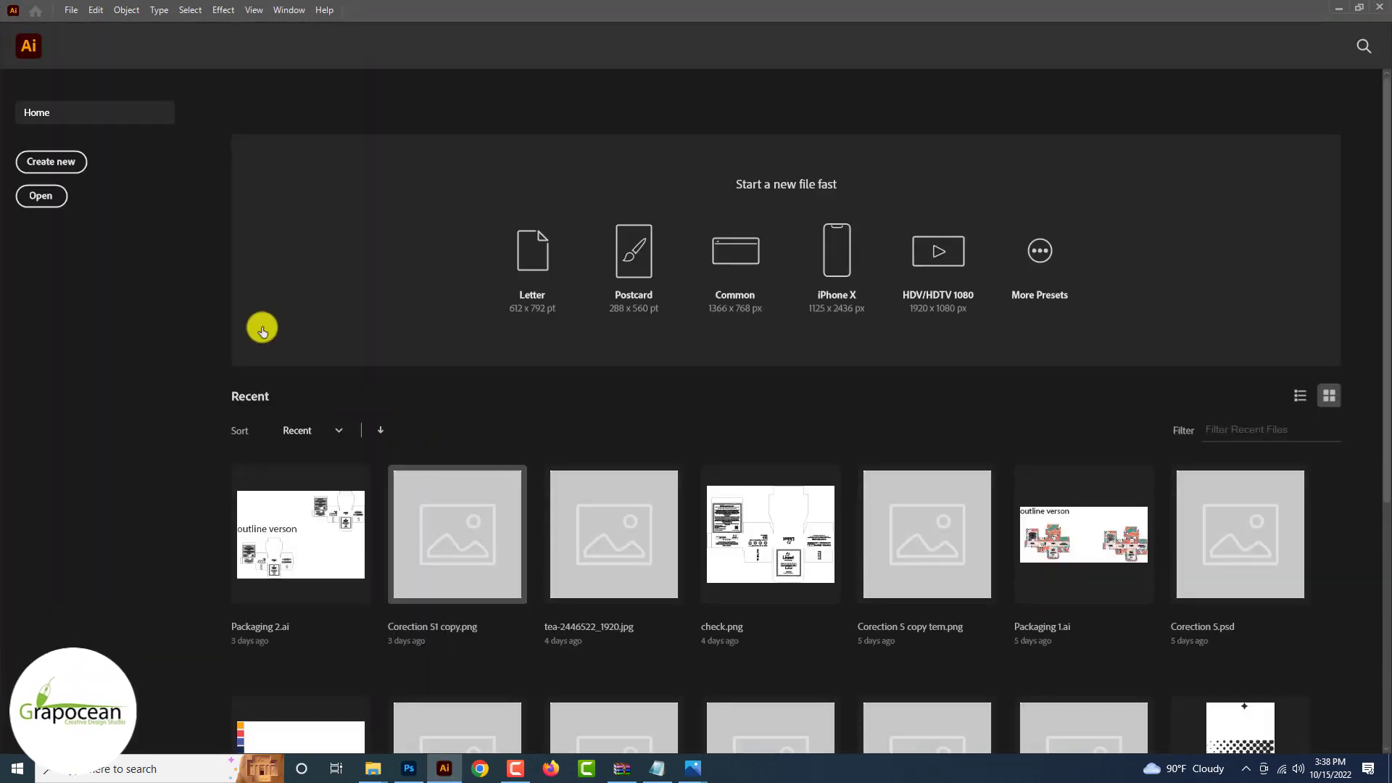
left_click(40, 162)
left_click(982, 605)
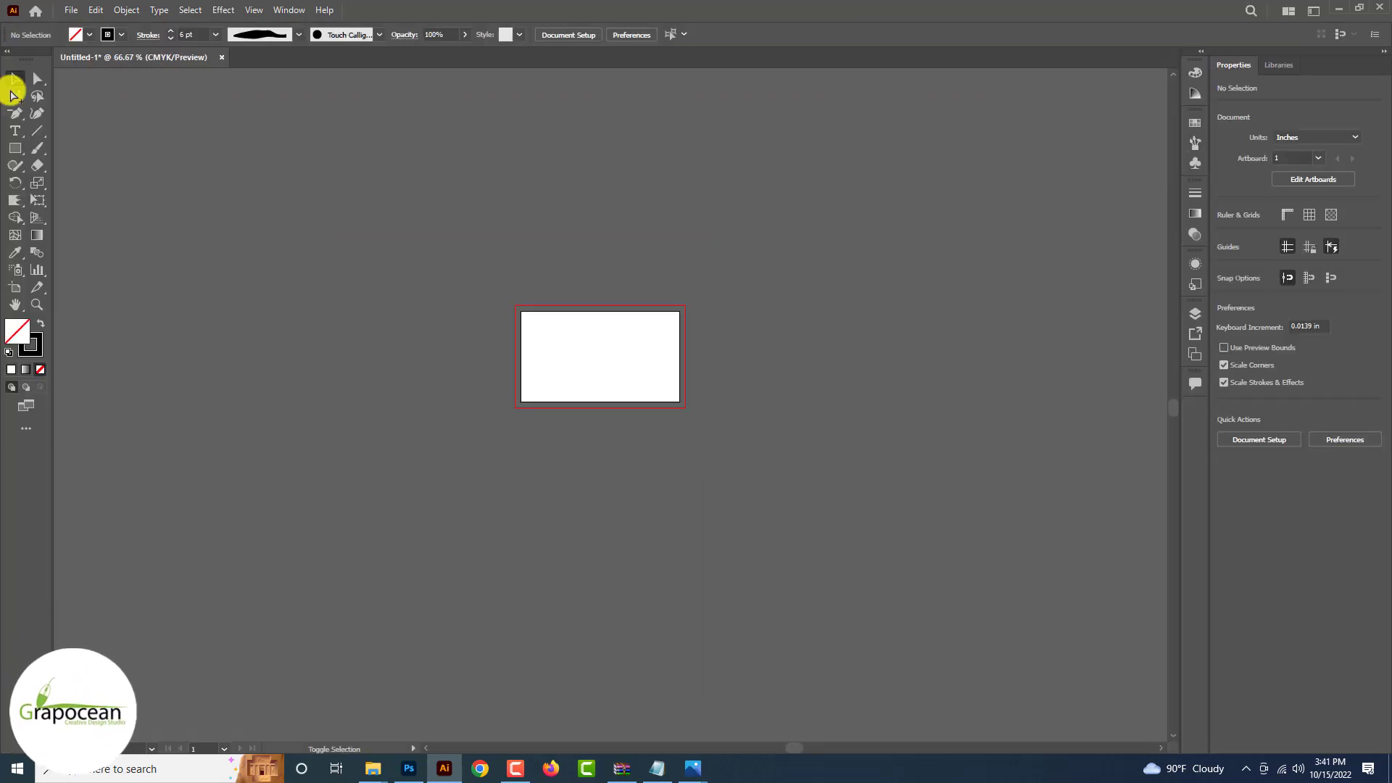
Step: Draw a vertical line about 2.38 in long beside the artboard and set its stroke to 20 pt
scroll(553, 361, "up", 4)
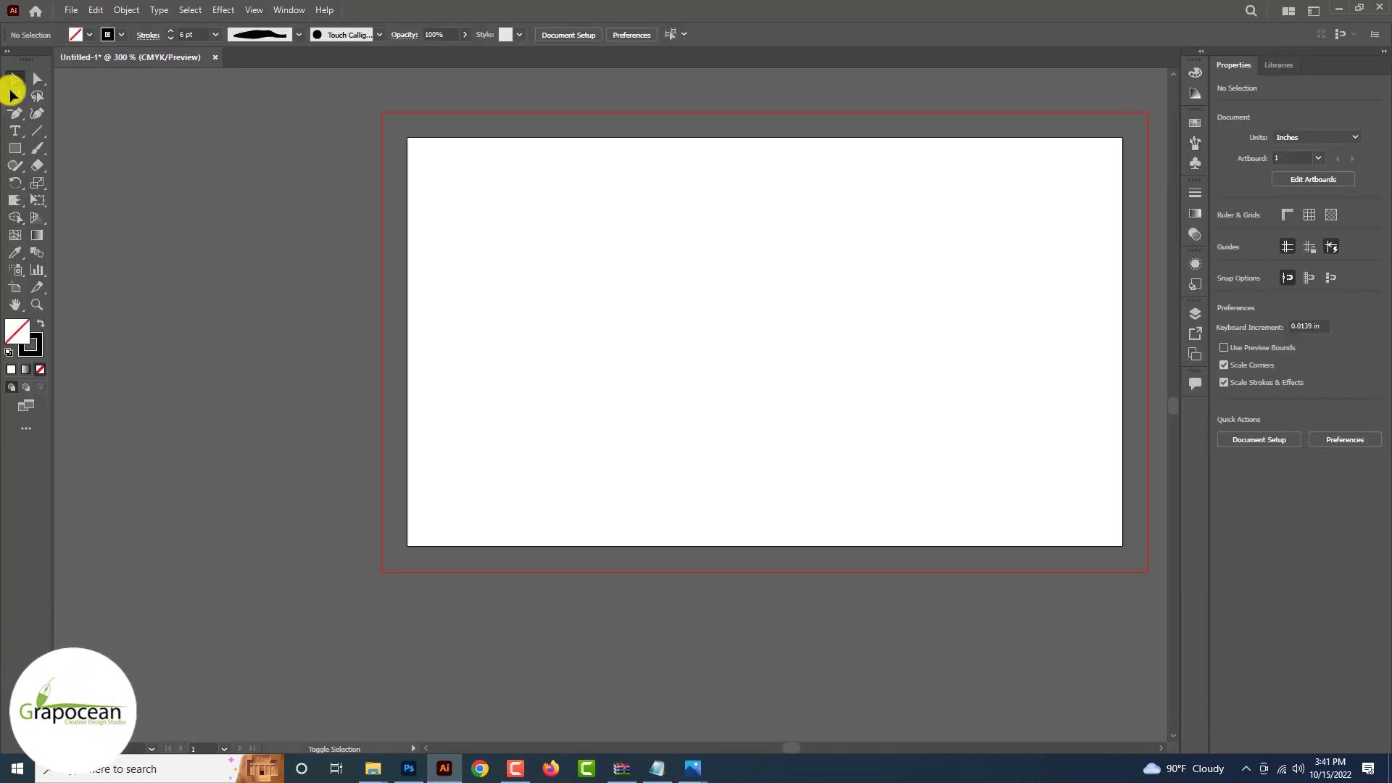
left_click_drag(37, 131, 72, 131)
left_click_drag(208, 107, 235, 592)
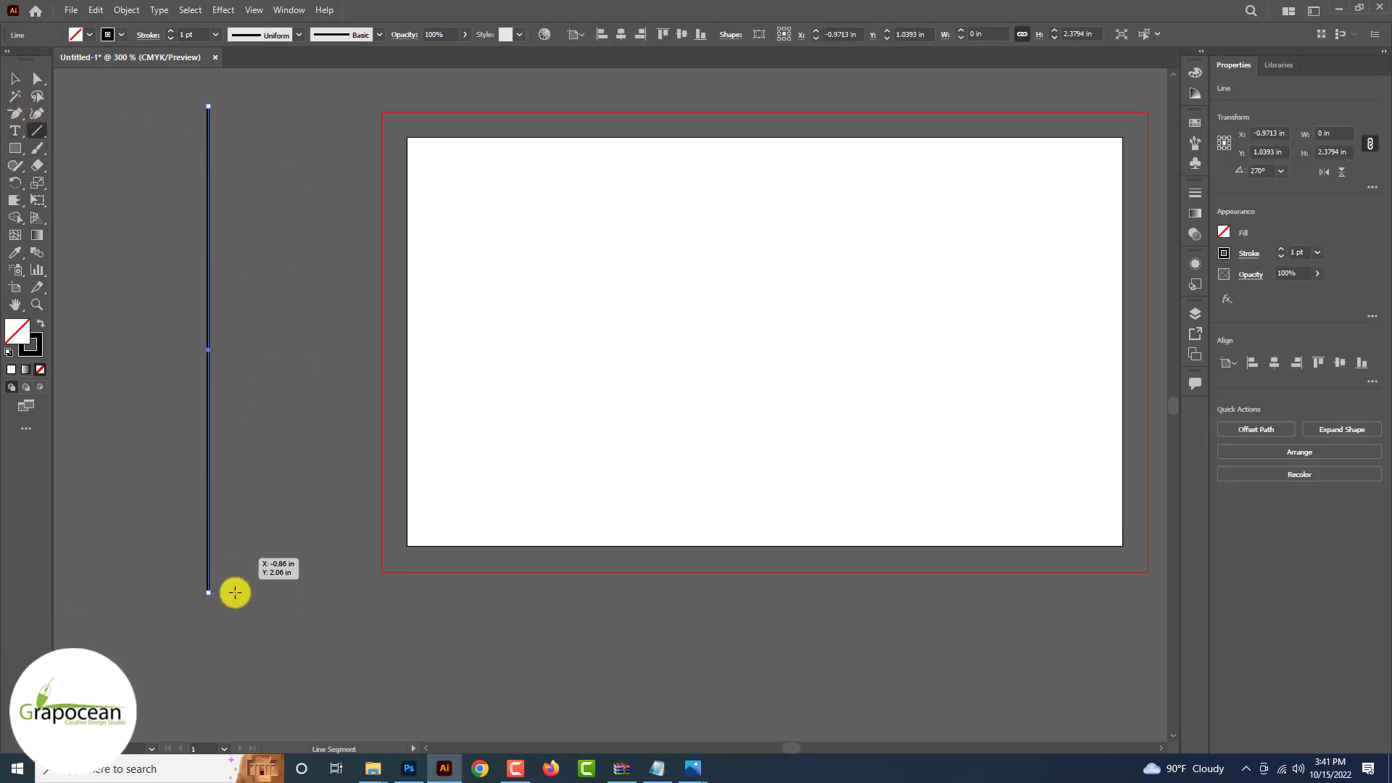
left_click(171, 30, "shift")
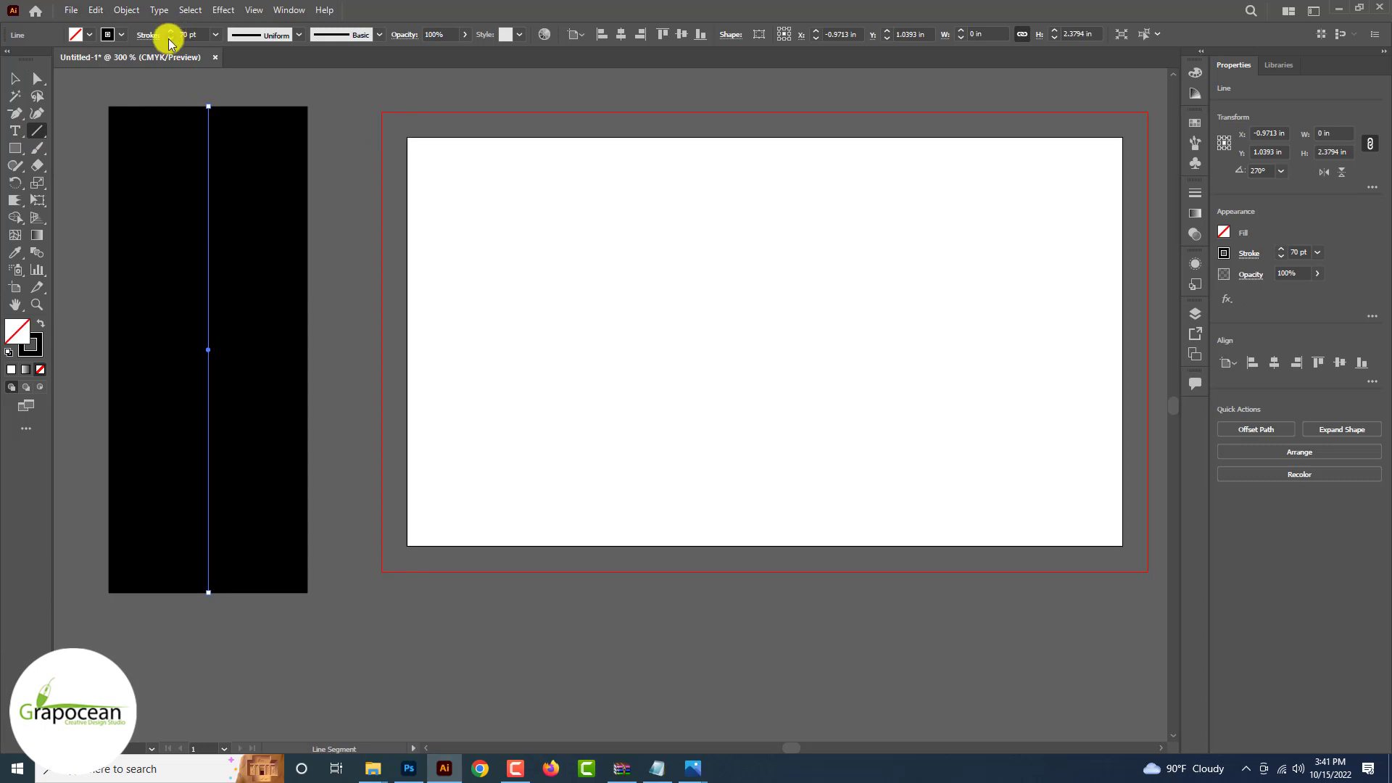
left_click(171, 38, "shift")
left_click(170, 39, "shift")
left_click(171, 38, "shift")
left_click(171, 39, "shift")
left_click(170, 39, "shift")
Step: Apply a wavy tapered width profile to the line and reshape it with the Width tool to a slender top and wide lower part
left_click(298, 35)
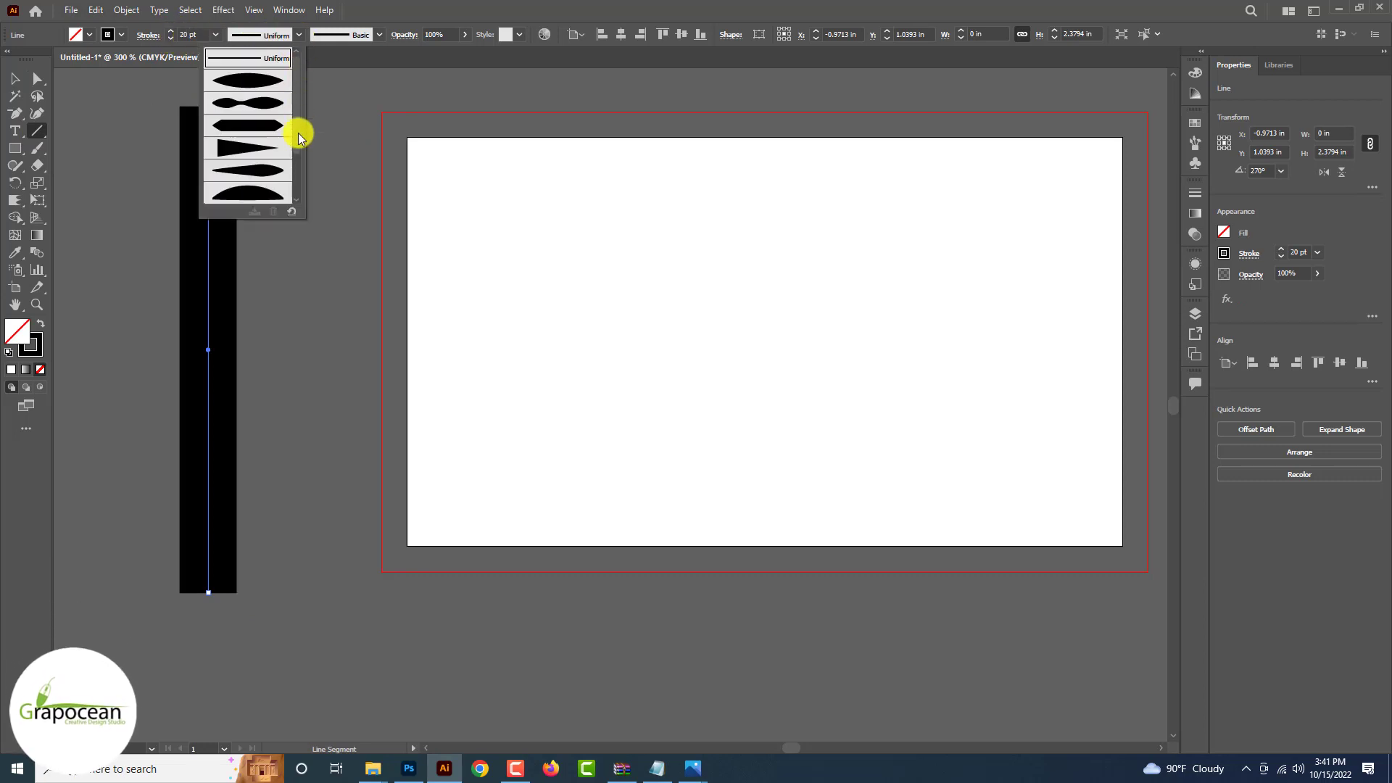
scroll(299, 137, "down", 3)
left_click(270, 196)
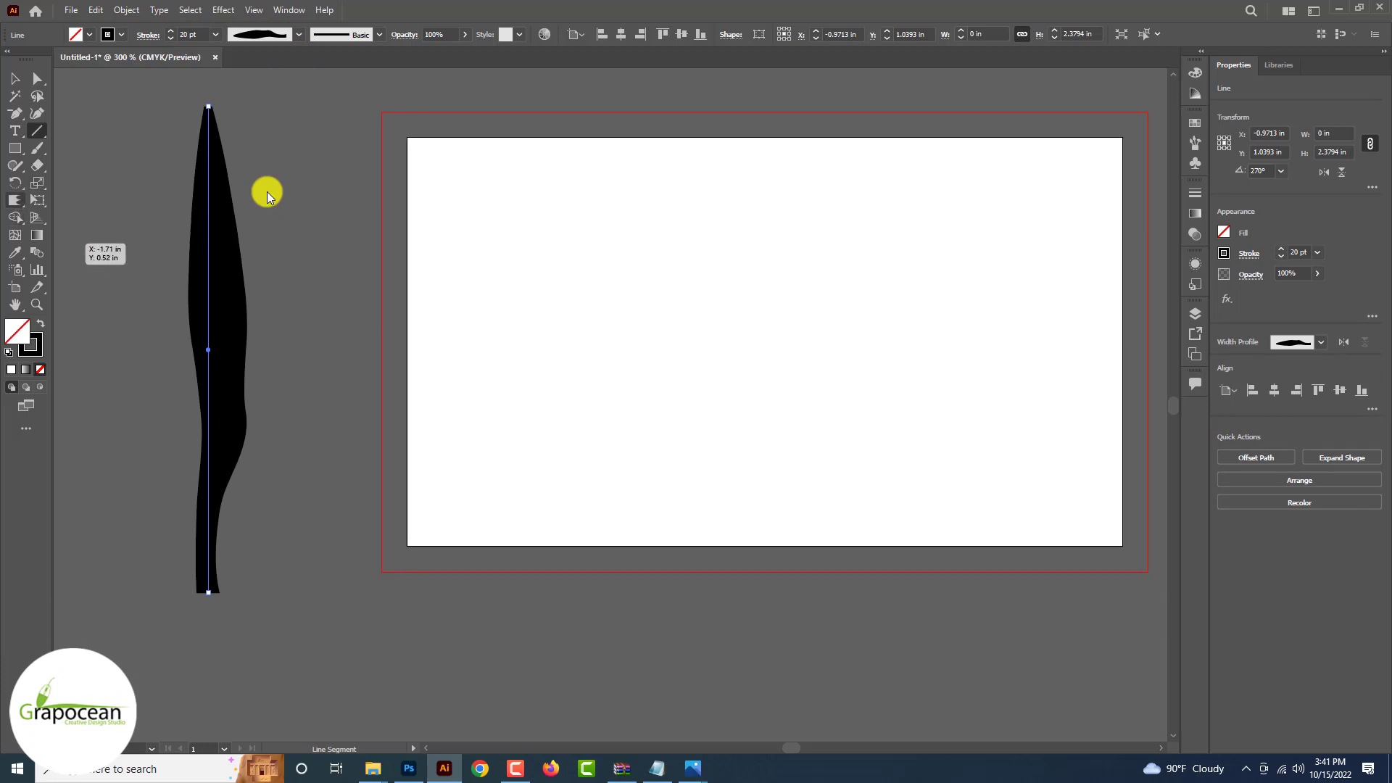
left_click(16, 201)
mouse_move(224, 590)
left_mouse_down()
mouse_move(263, 599)
mouse_move(158, 593)
left_mouse_up()
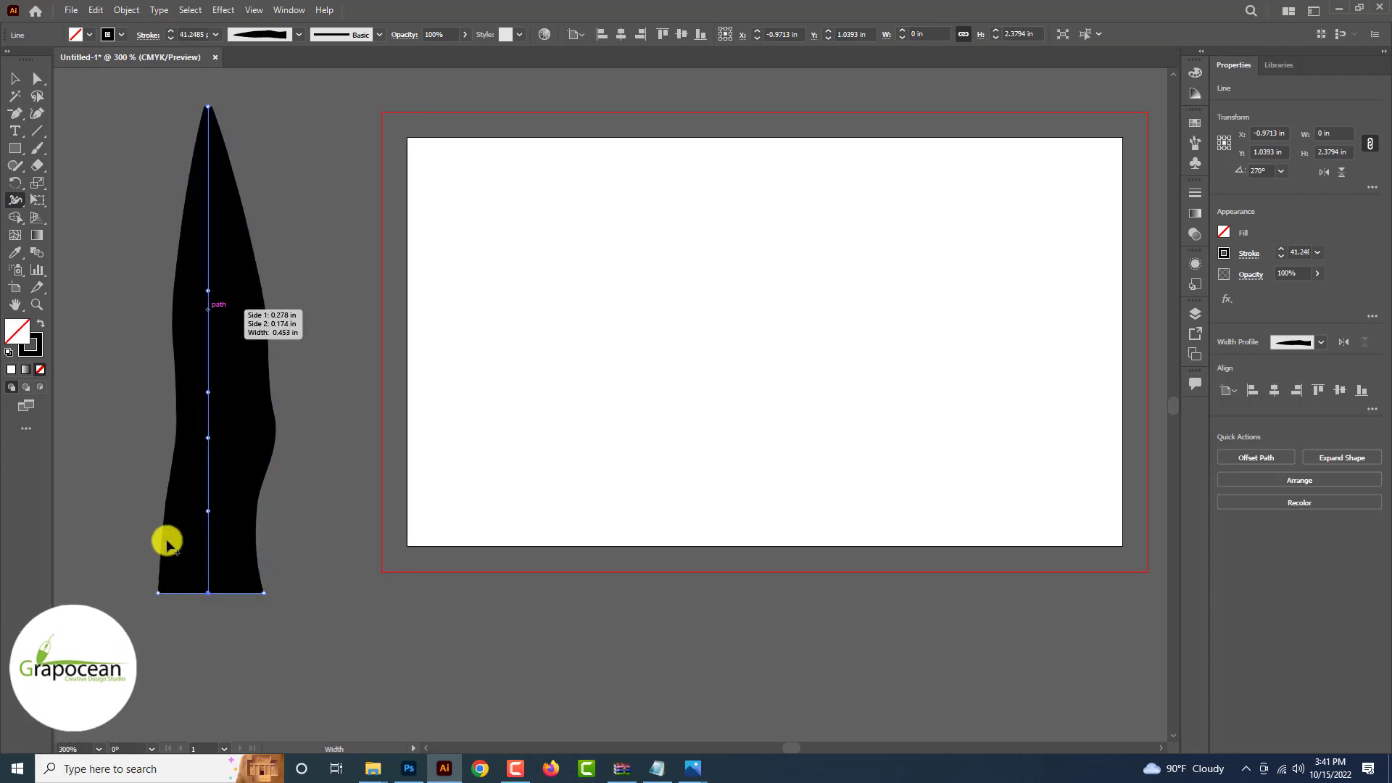
mouse_move(200, 295)
left_mouse_down()
mouse_move(165, 292)
mouse_move(196, 291)
left_mouse_up()
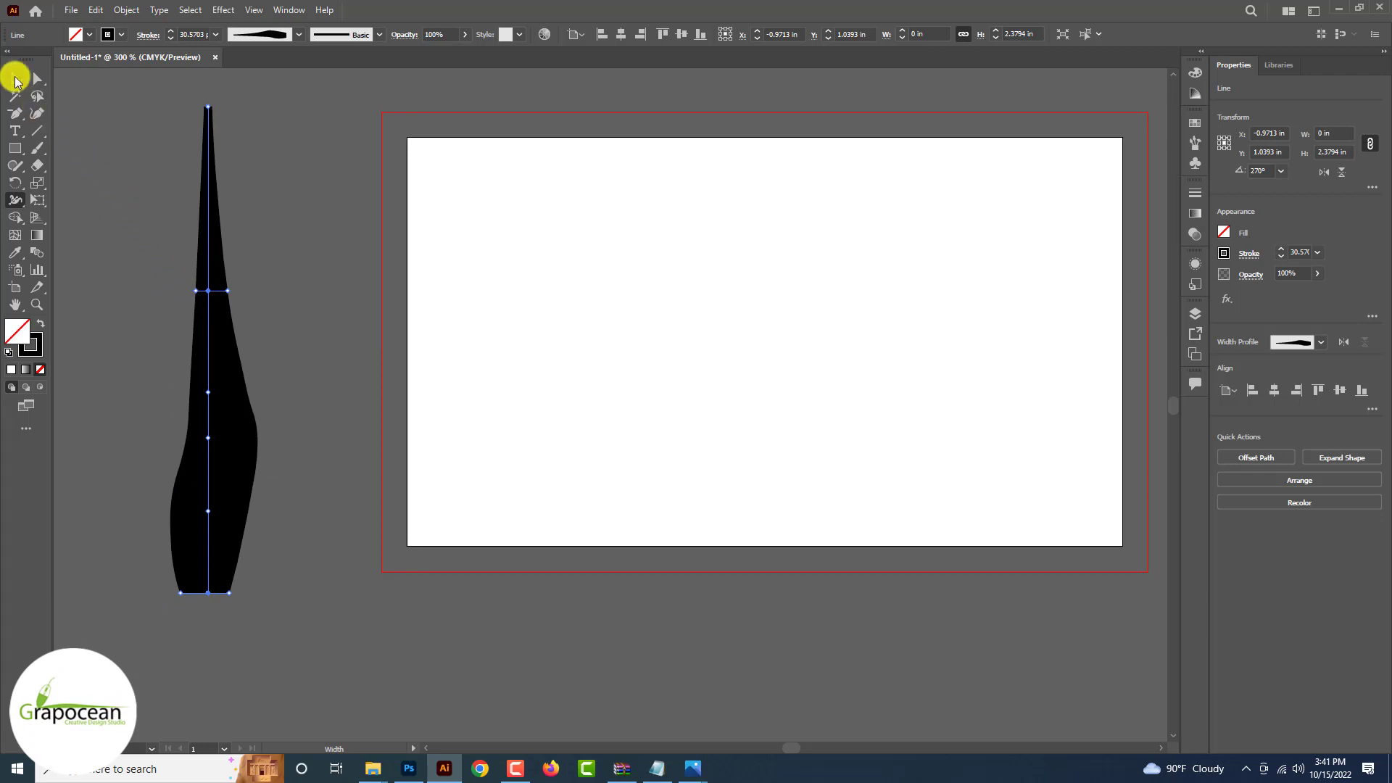
left_click(15, 76)
key("ctrl+minus")
key("ctrl+minus")
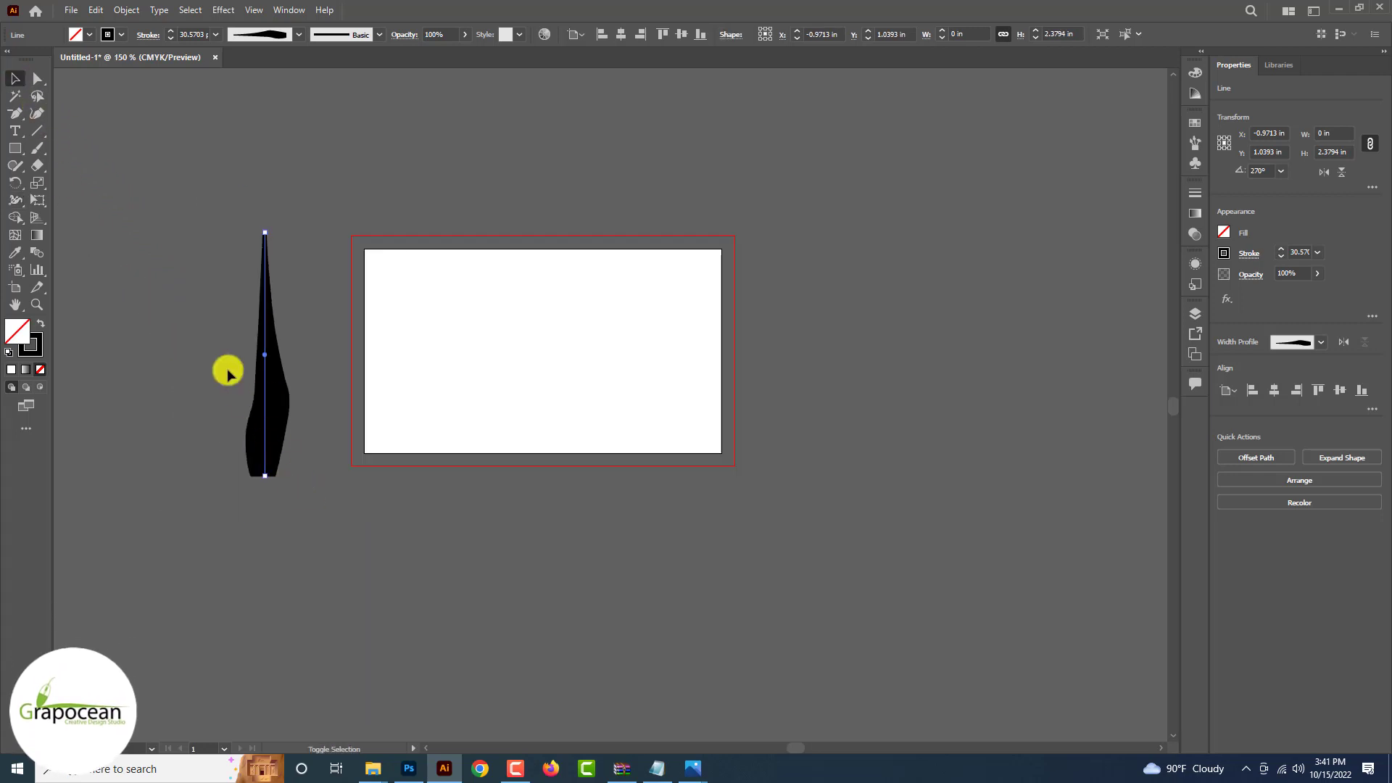
left_click(36, 78)
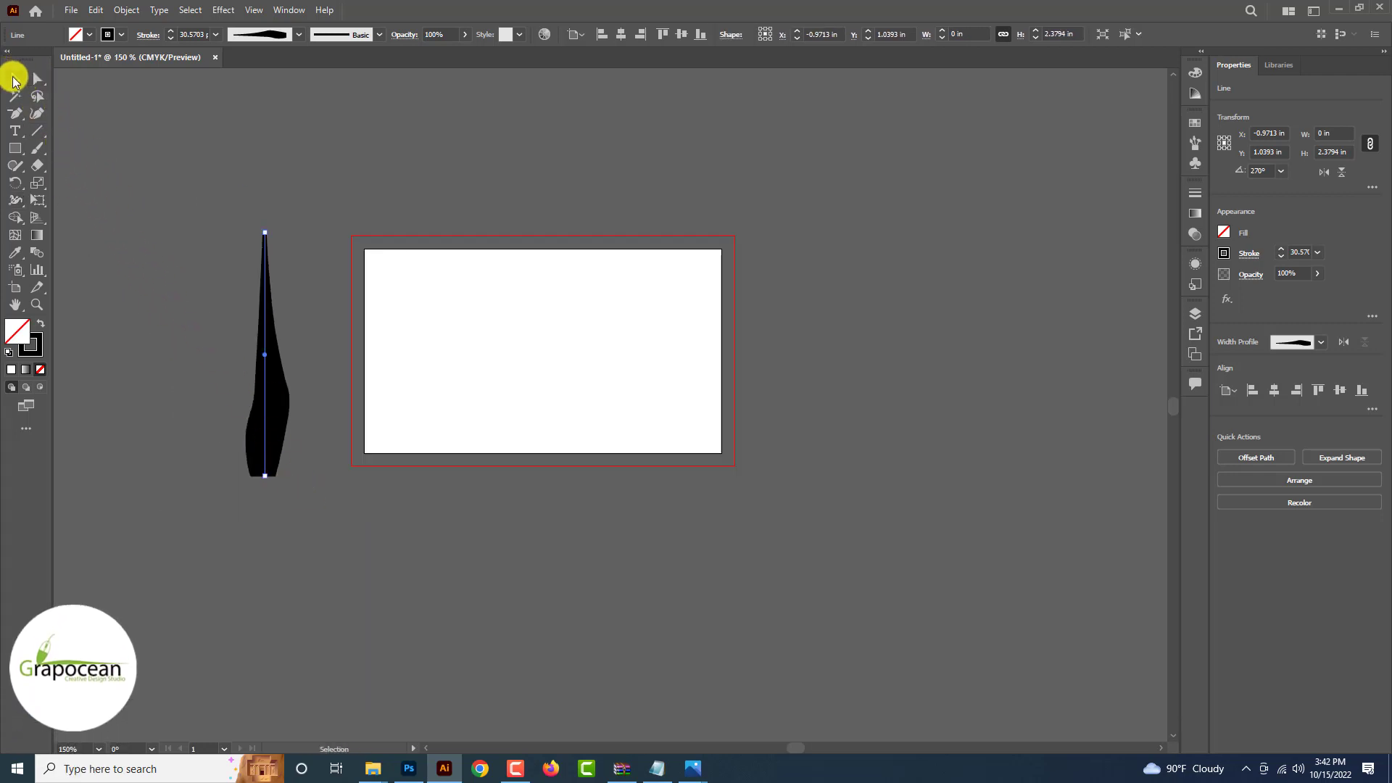
left_click(14, 80)
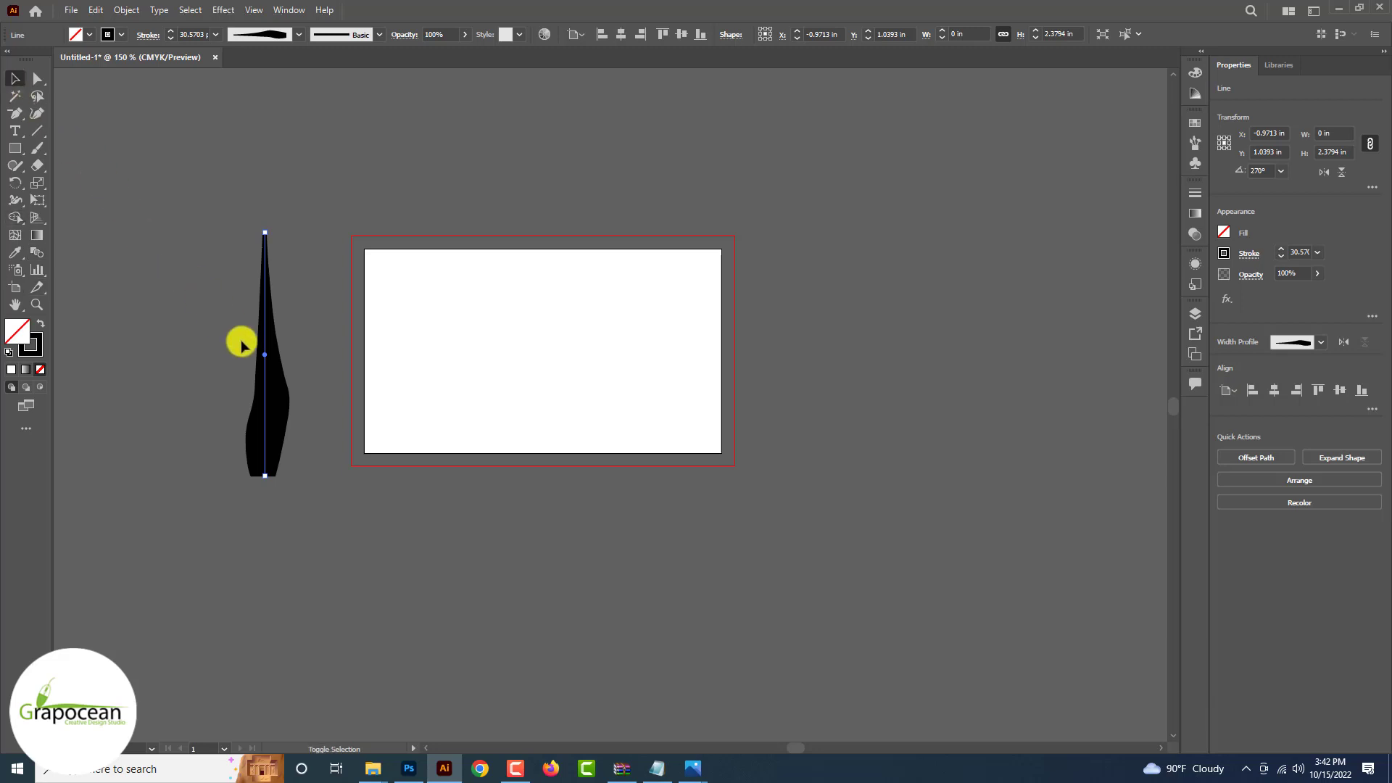
Step: Draw a closed half-moon path with the Pen tool under the tapered shape's base, about 0.62 in wide and 0.16 in tall
key("ctrl+shift+a")
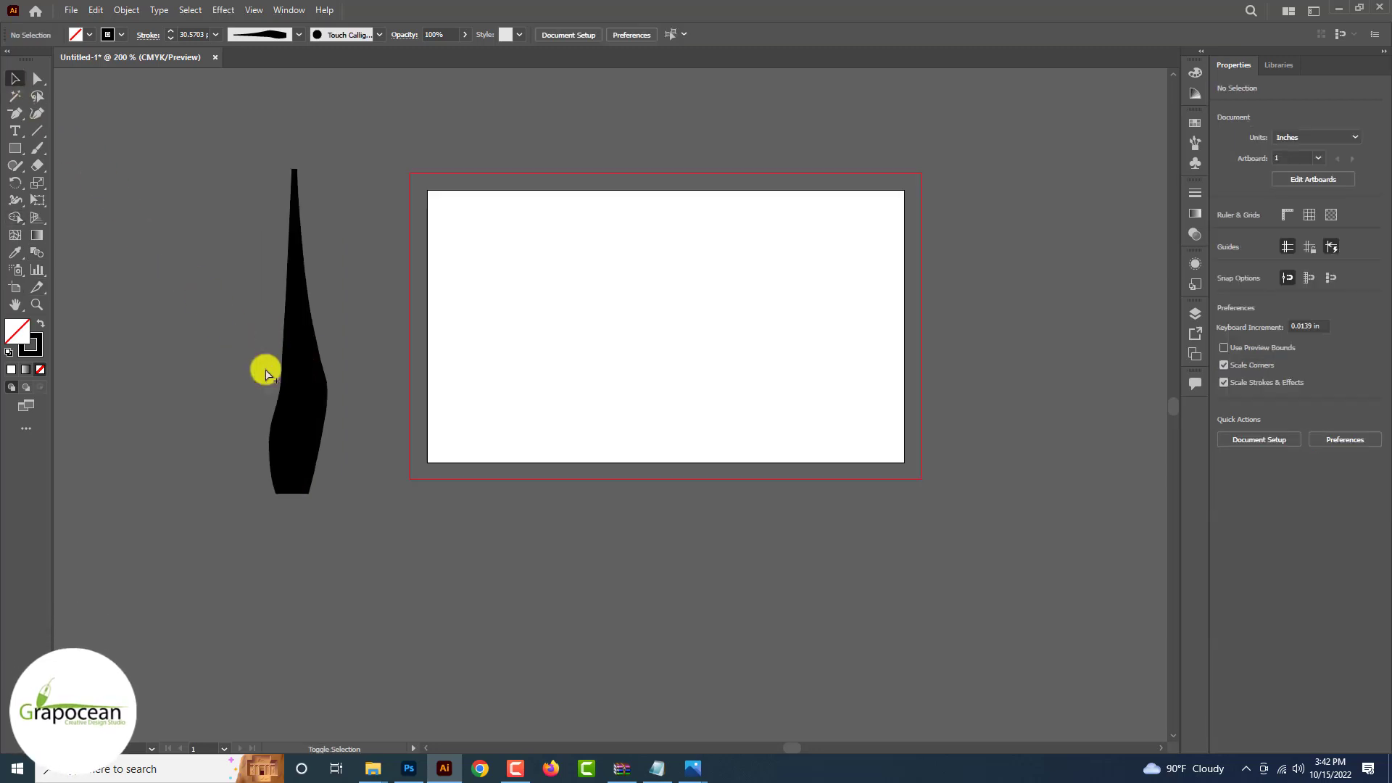
key("ctrl+equal")
key("ctrl+equal")
key("ctrl+equal")
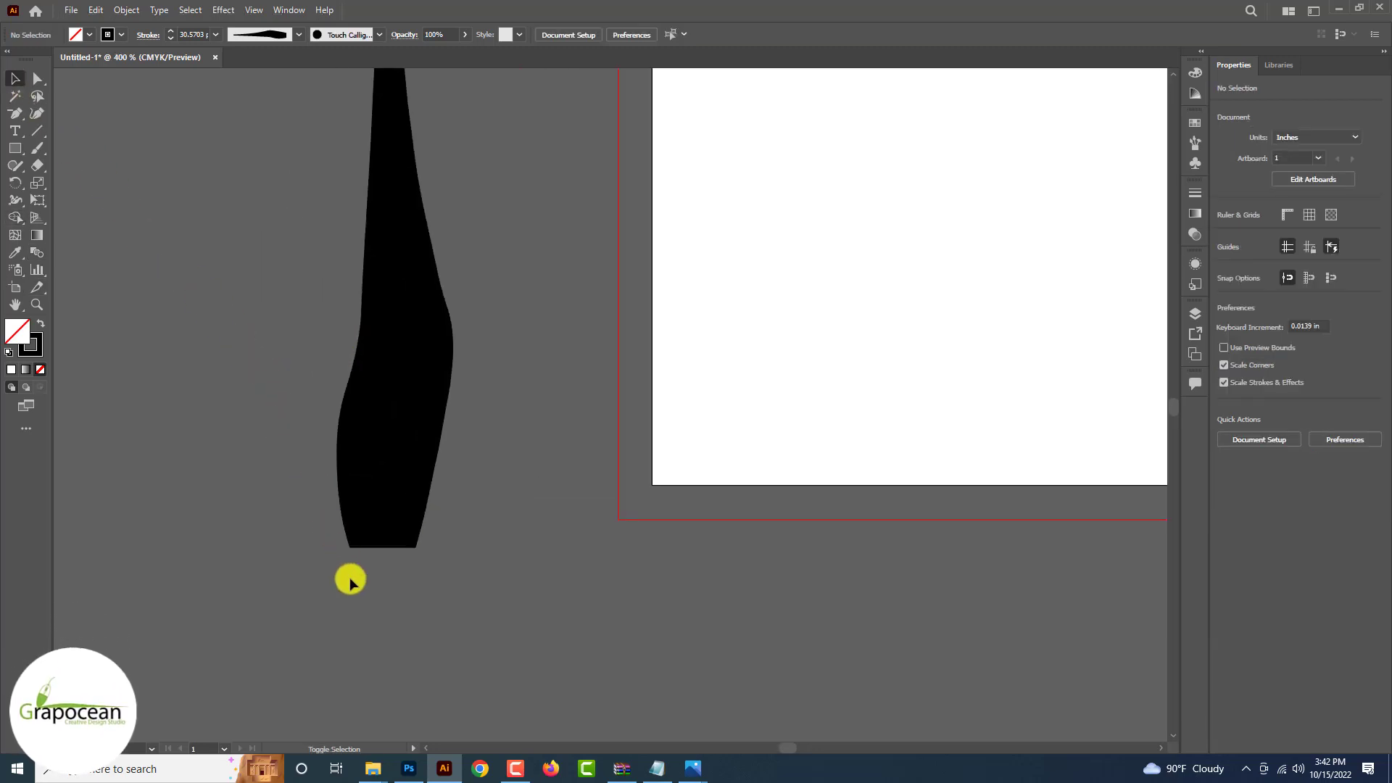
key("t")
left_click(15, 114)
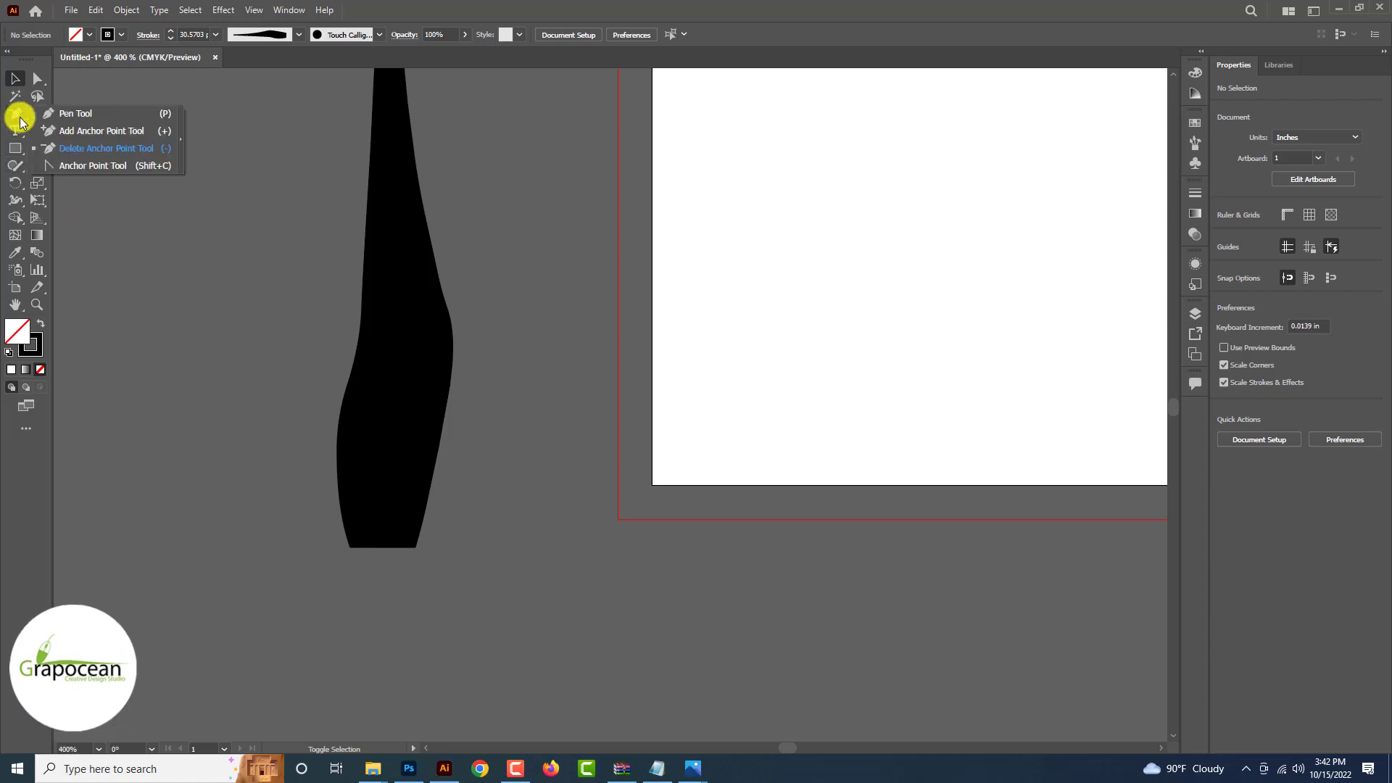
left_click(351, 548)
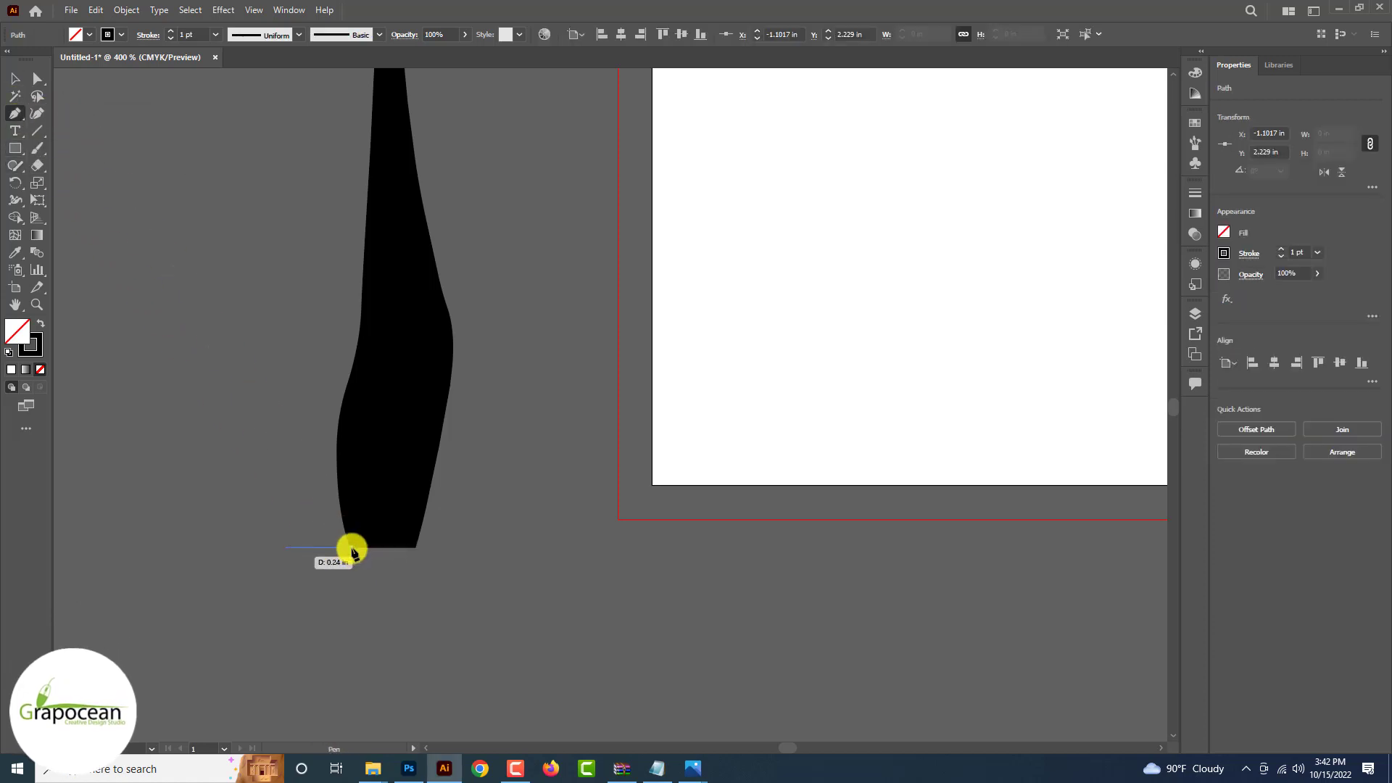
left_click(284, 558)
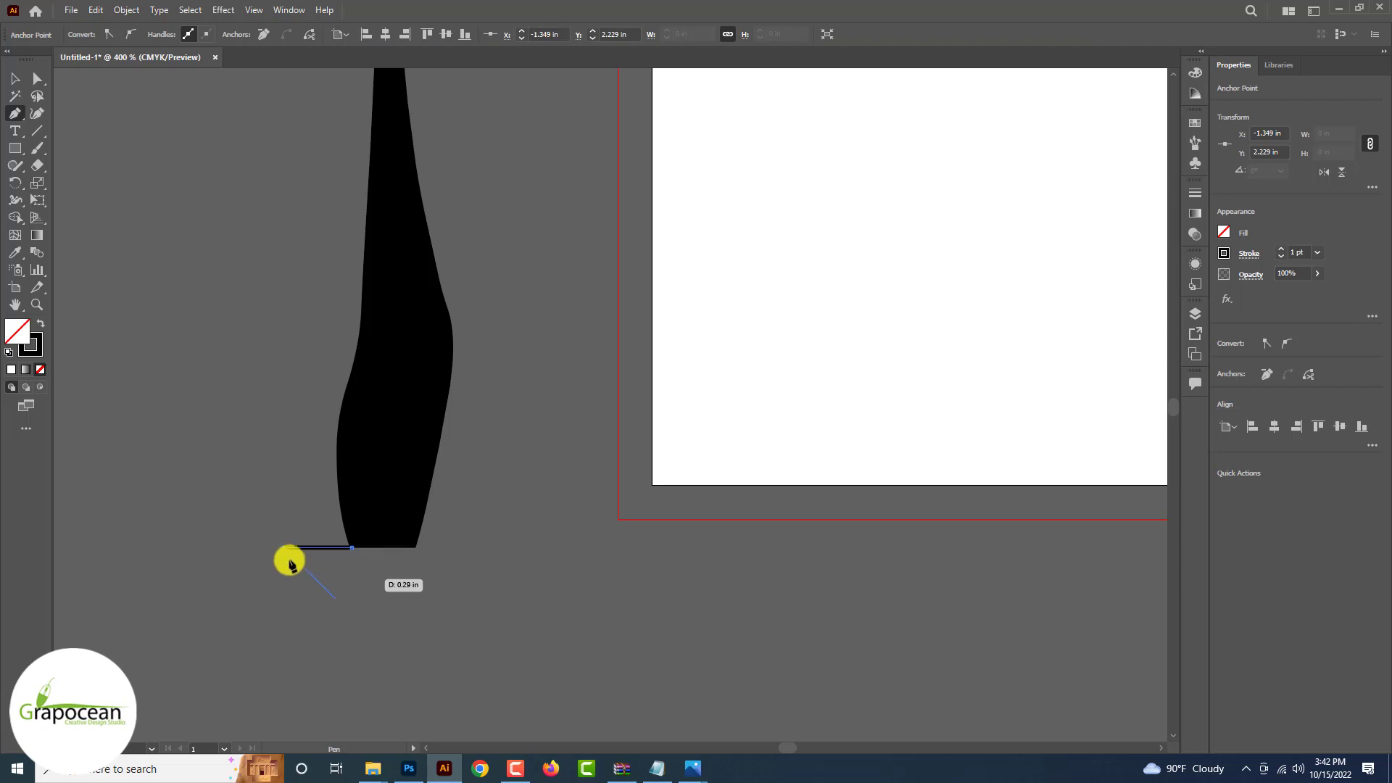
left_click_drag(385, 596, 420, 624)
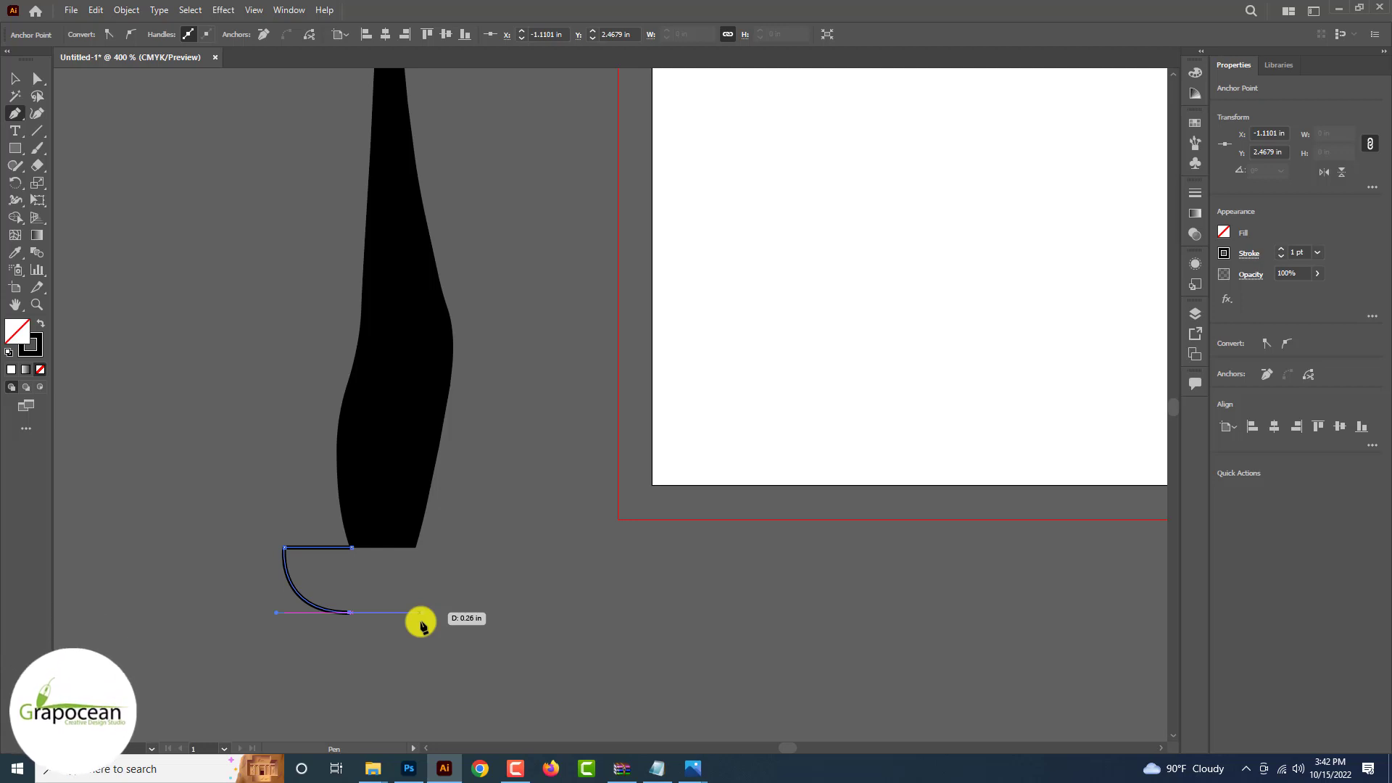
left_click_drag(365, 596, 421, 599)
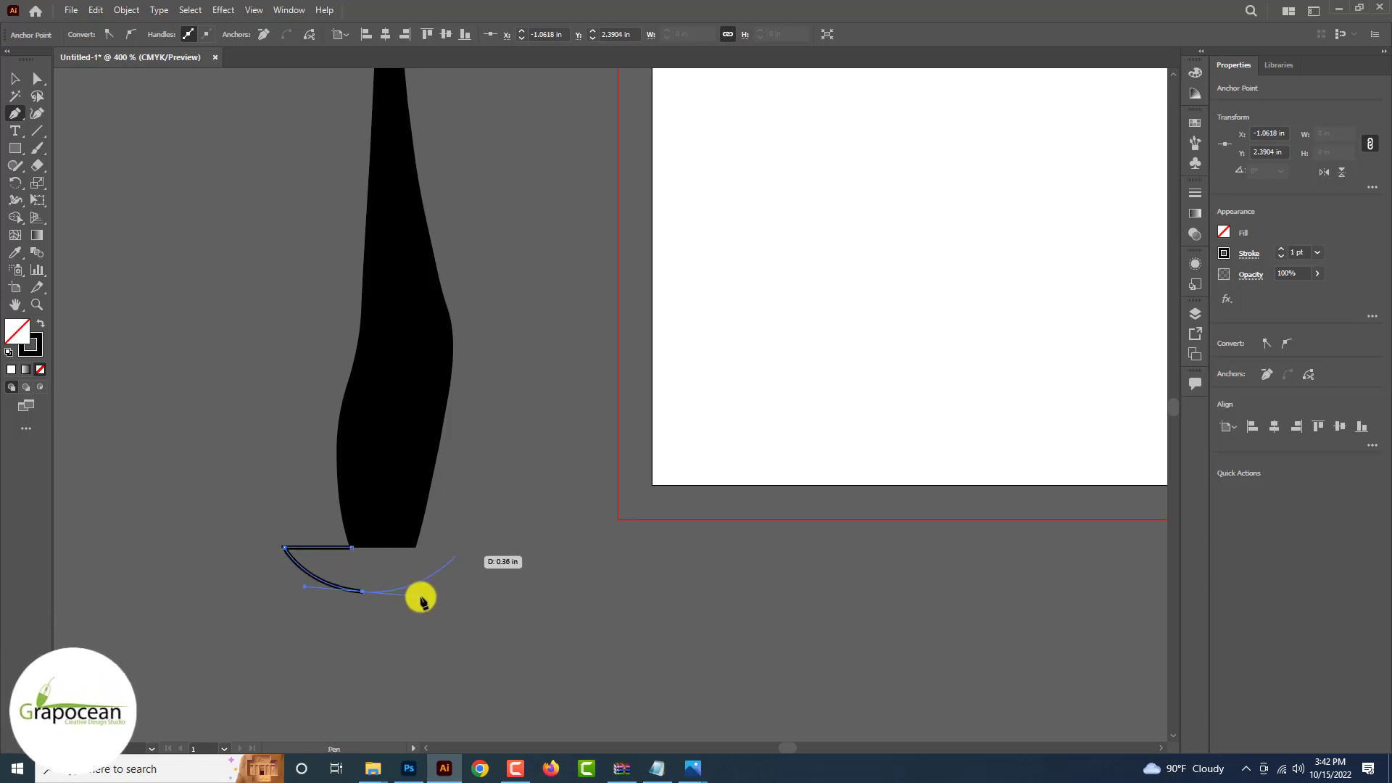
left_click(351, 548)
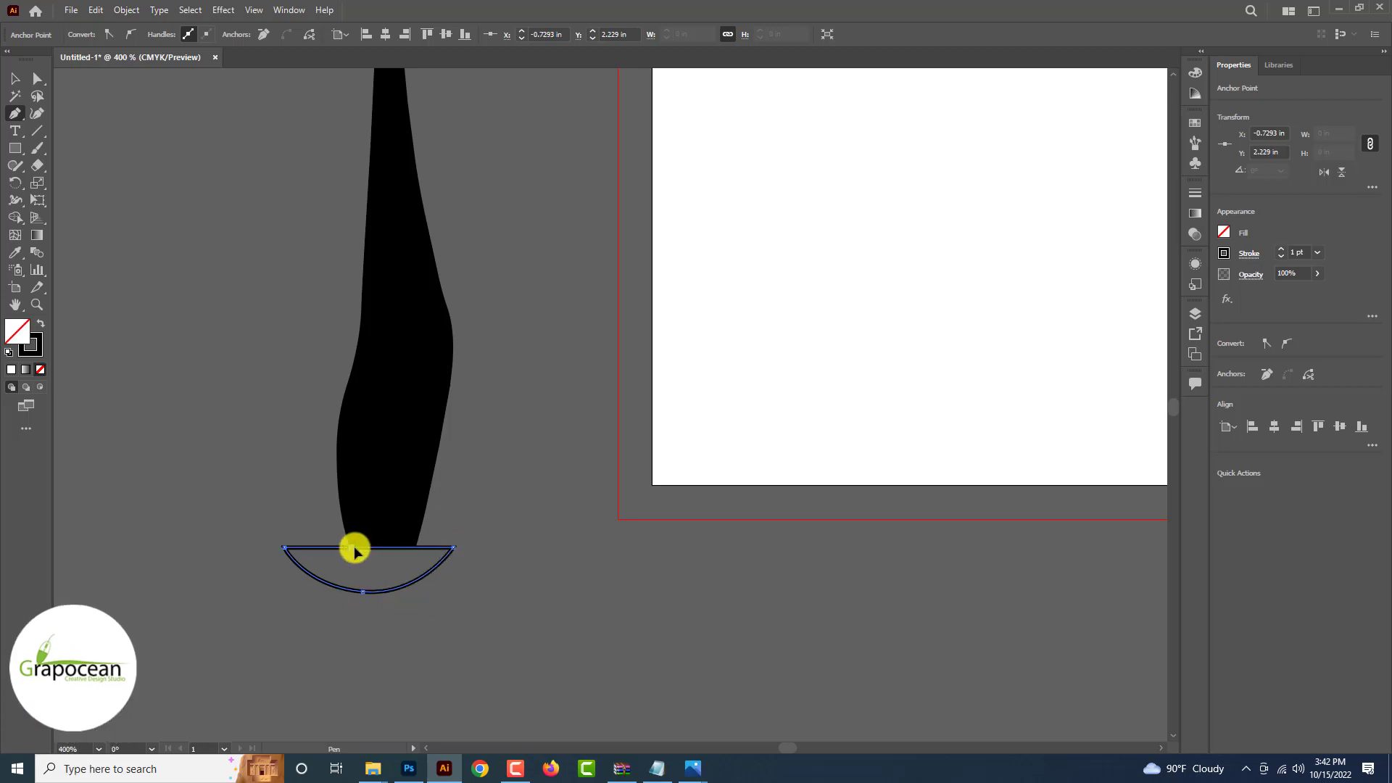
left_click(135, 36)
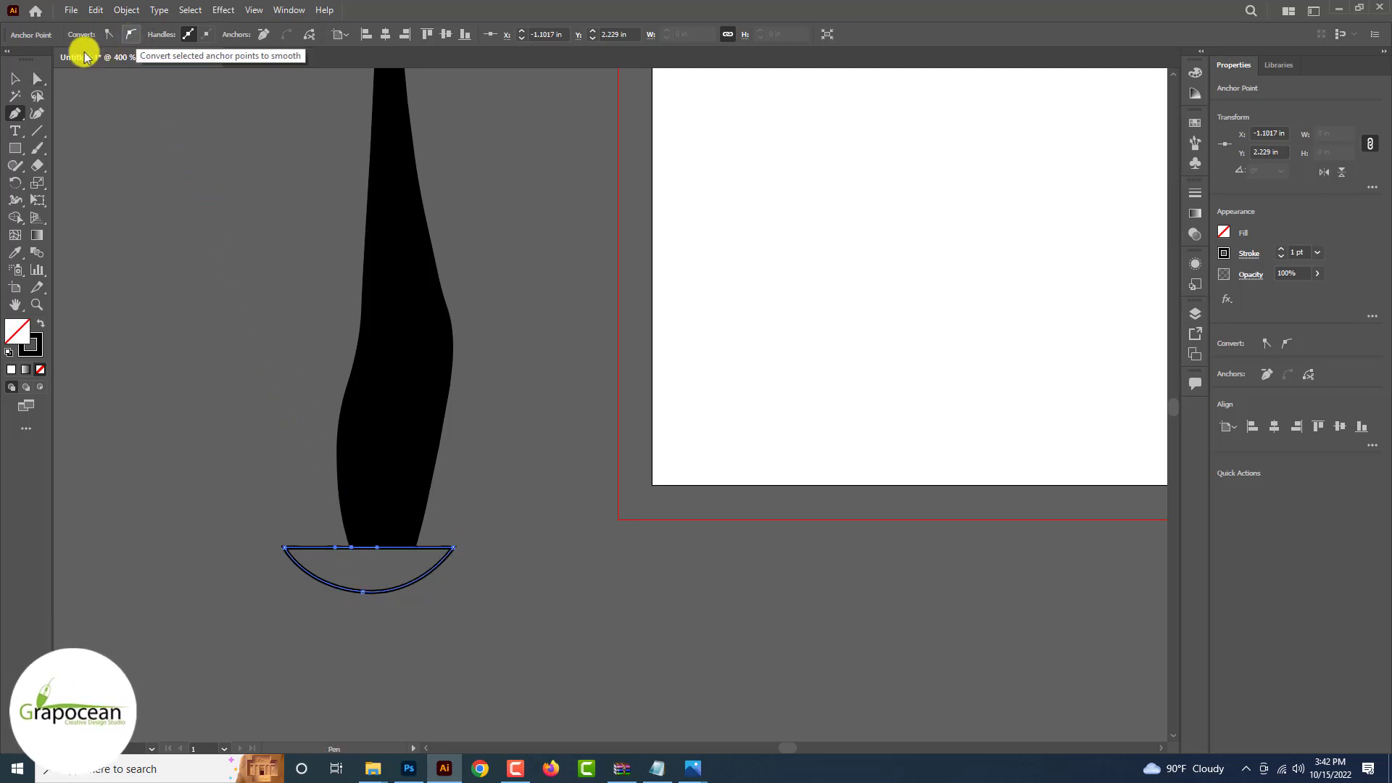
left_click(15, 78)
left_click(217, 333)
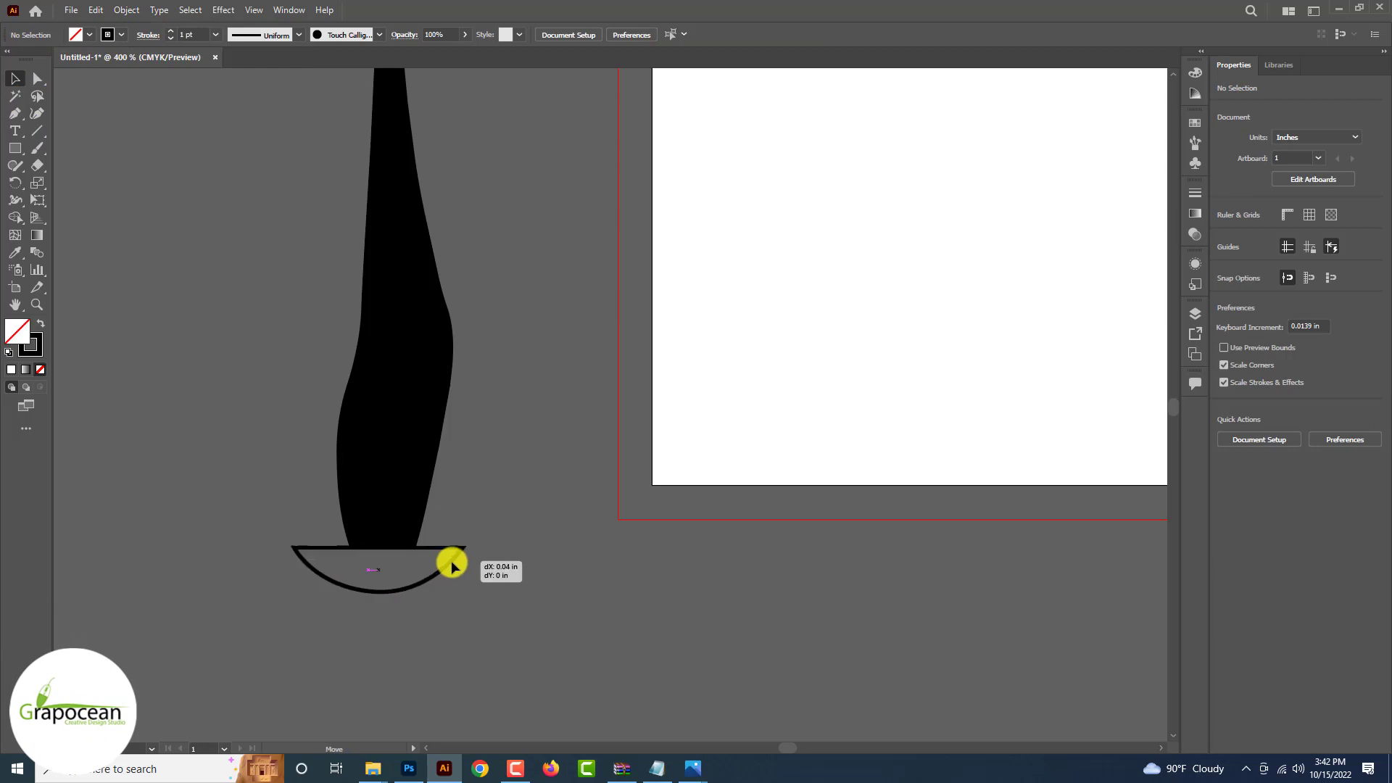
Step: Centre the half-moon beneath the tapered shape, remove its stroke and fill it with black
left_click_drag(452, 567, 451, 567)
left_click(121, 35)
left_click(12, 59)
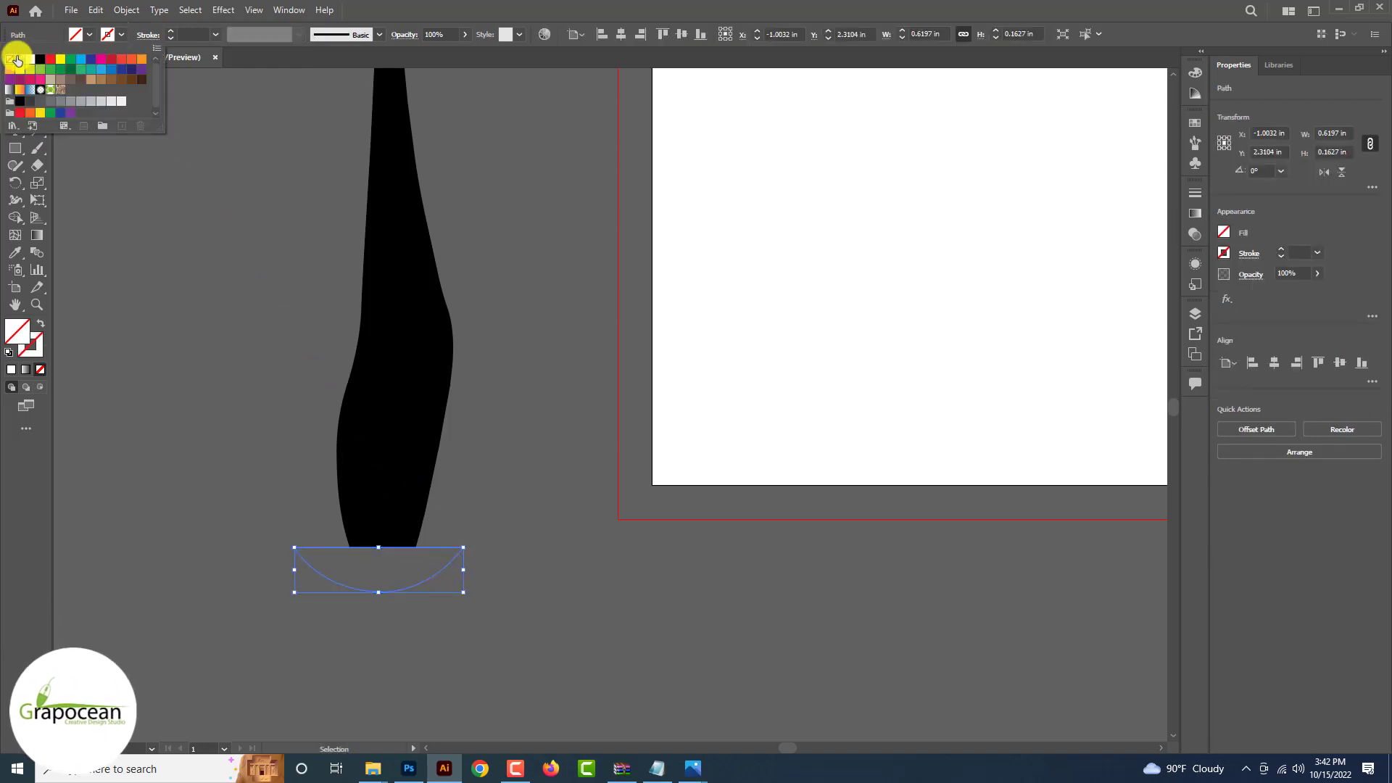
left_click(89, 34)
left_click(40, 58)
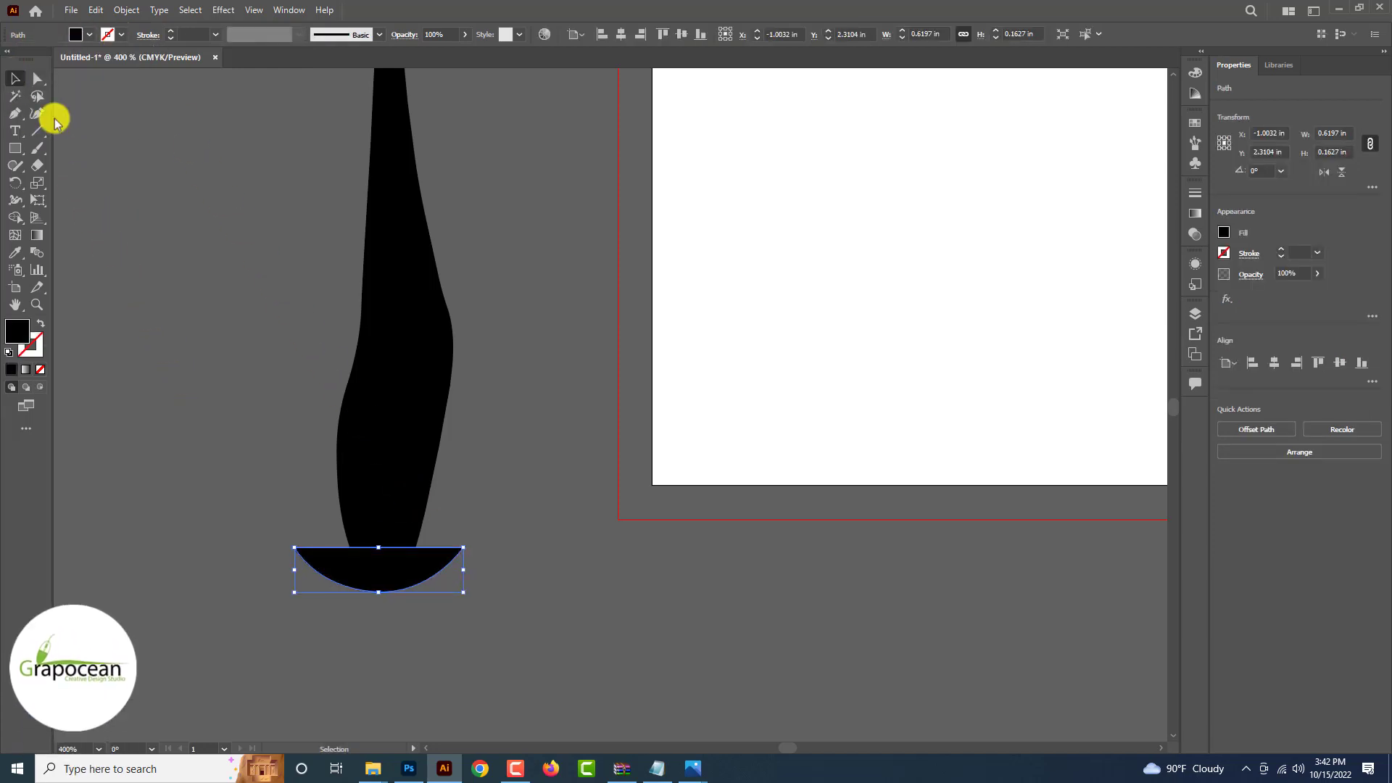
left_click_drag(392, 573, 398, 577)
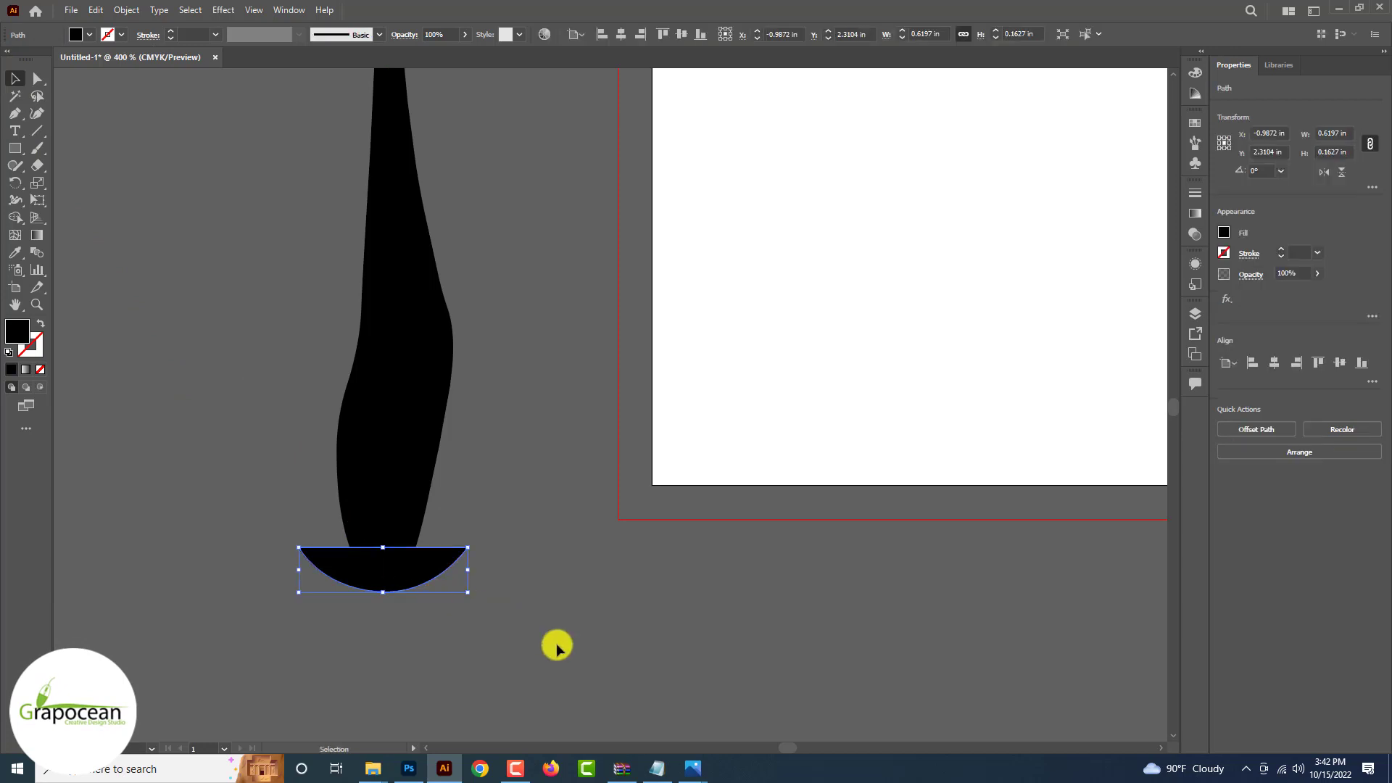
left_click(555, 643)
Step: Narrow the upper part of the tapered trunk to a width of about 0.108 in with the Width tool
scroll(529, 633, "down", 3)
scroll(519, 615, "up", 5)
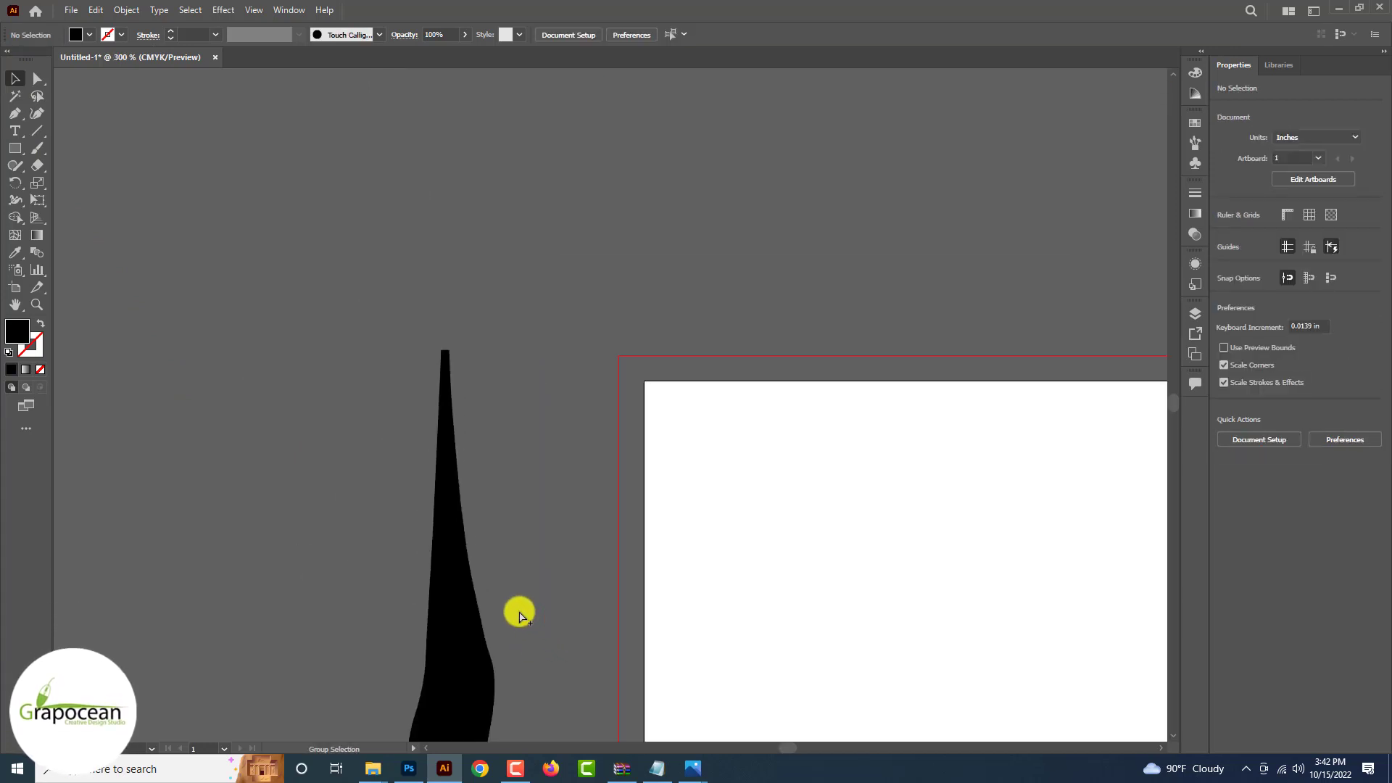
left_click(446, 370)
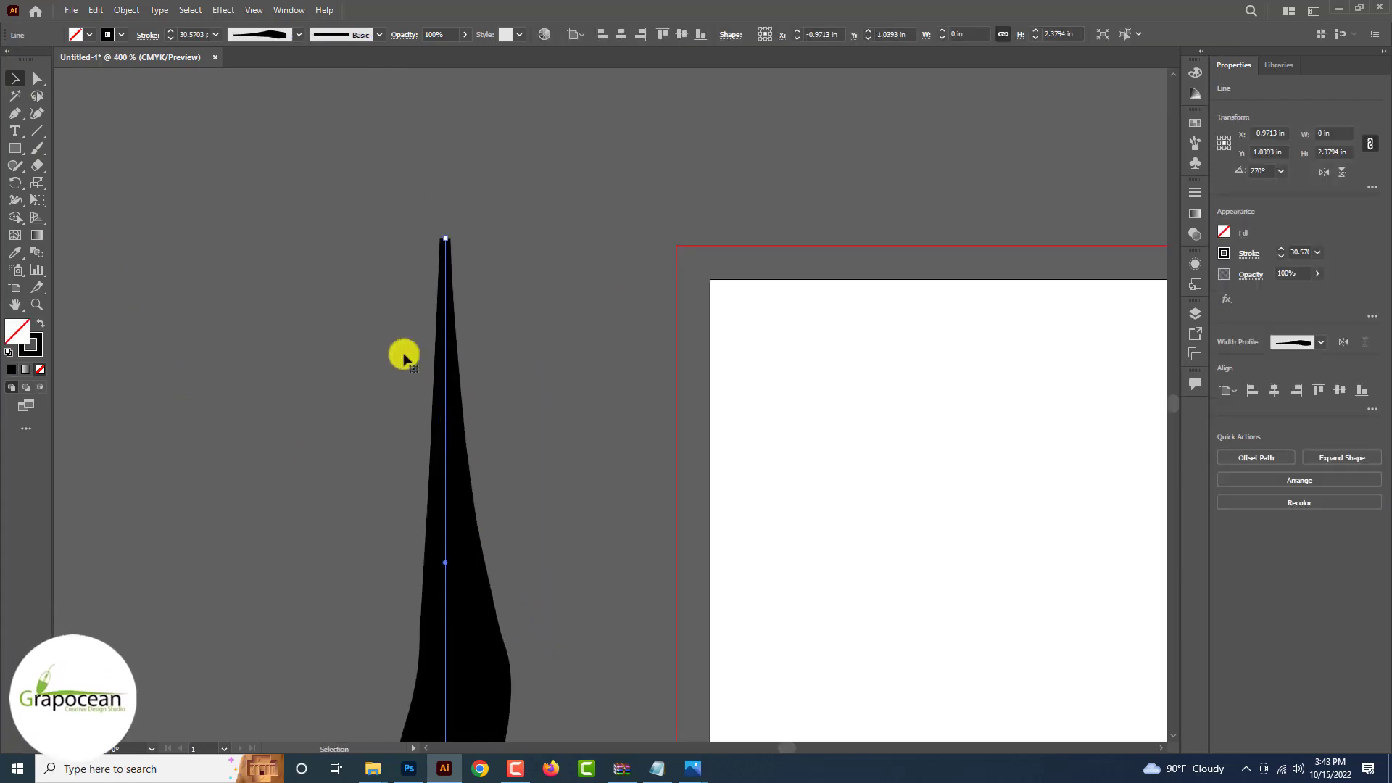
left_click(15, 200)
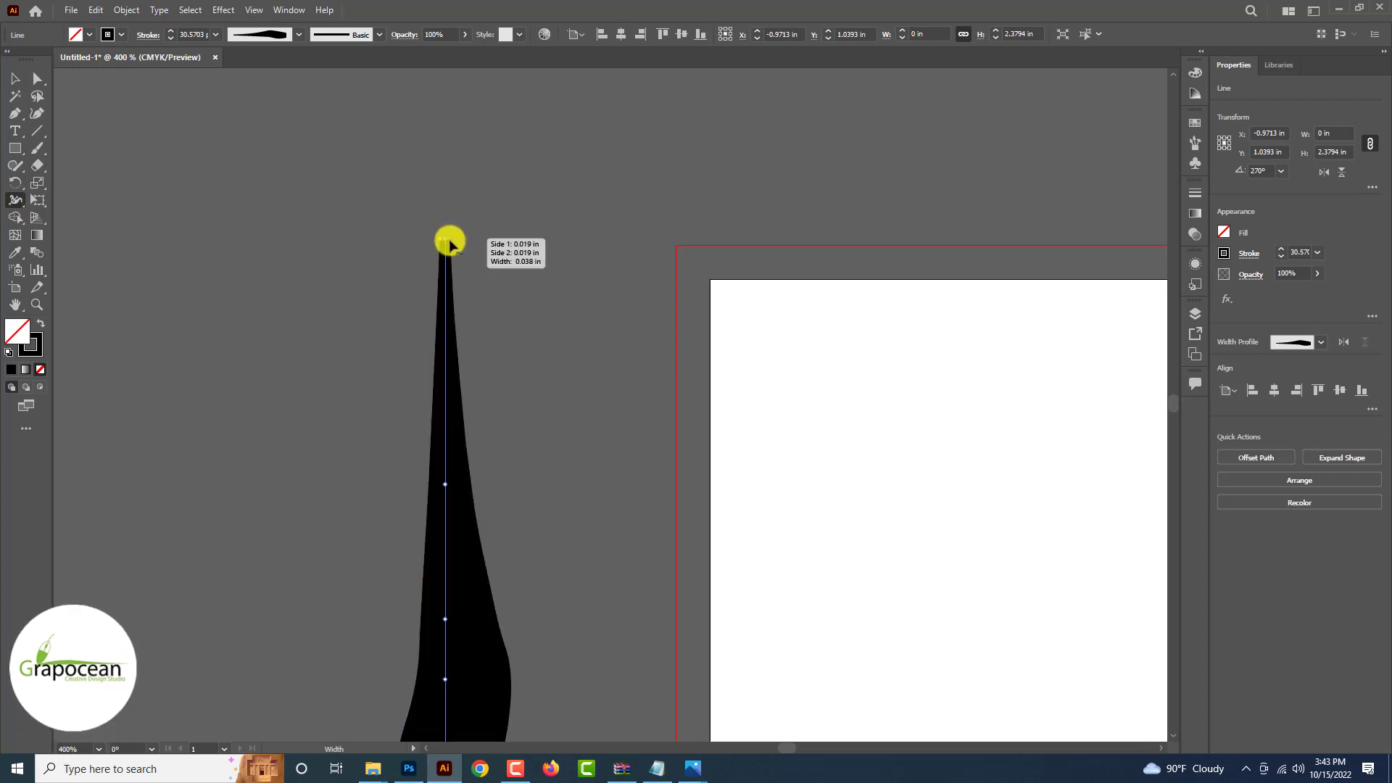
left_click_drag(450, 240, 444, 240)
key("ctrl+z")
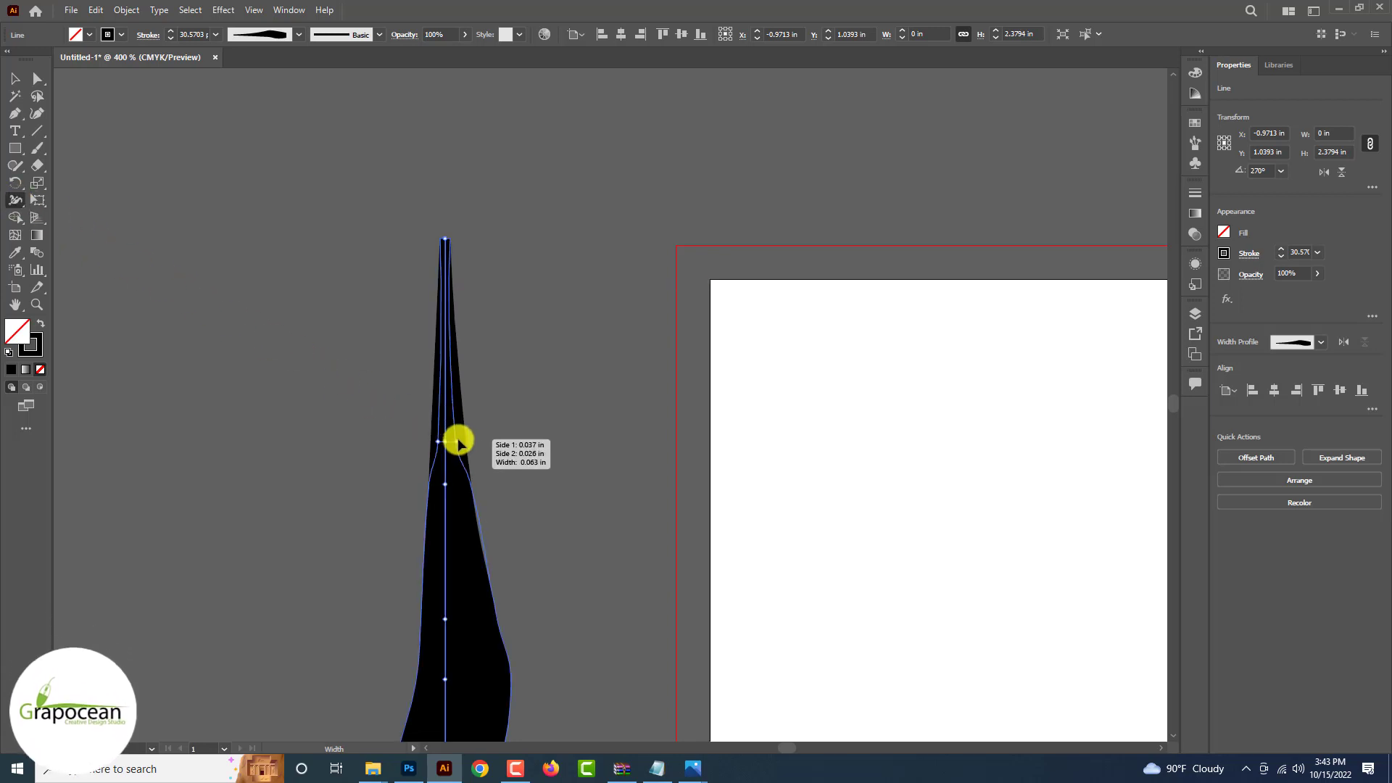
mouse_move(458, 443)
left_mouse_down()
mouse_move(488, 442)
mouse_move(448, 438)
mouse_move(462, 440)
left_mouse_up()
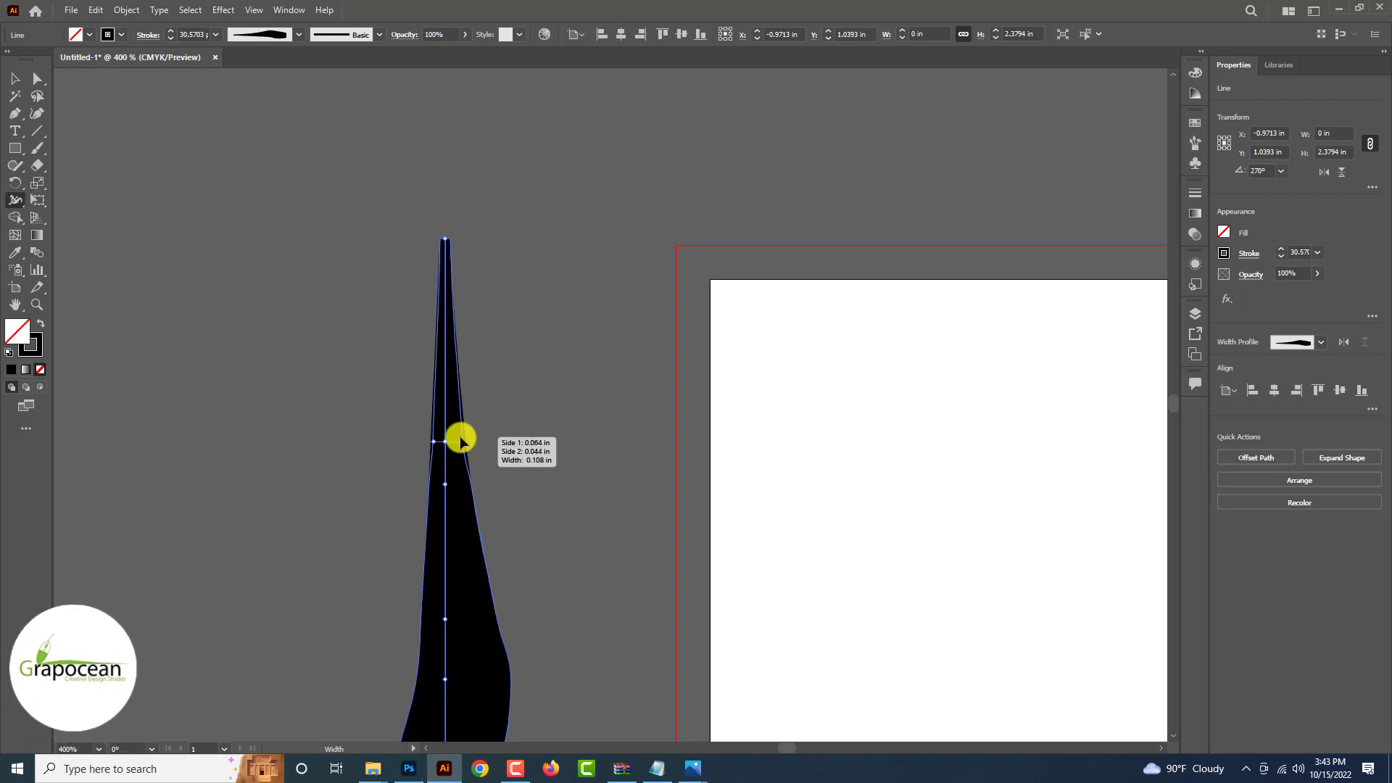
Step: Pinch the trunk's middle, slim the bulge below it and cut in a narrow waist above the base with the Width tool
scroll(462, 440, "down", 2)
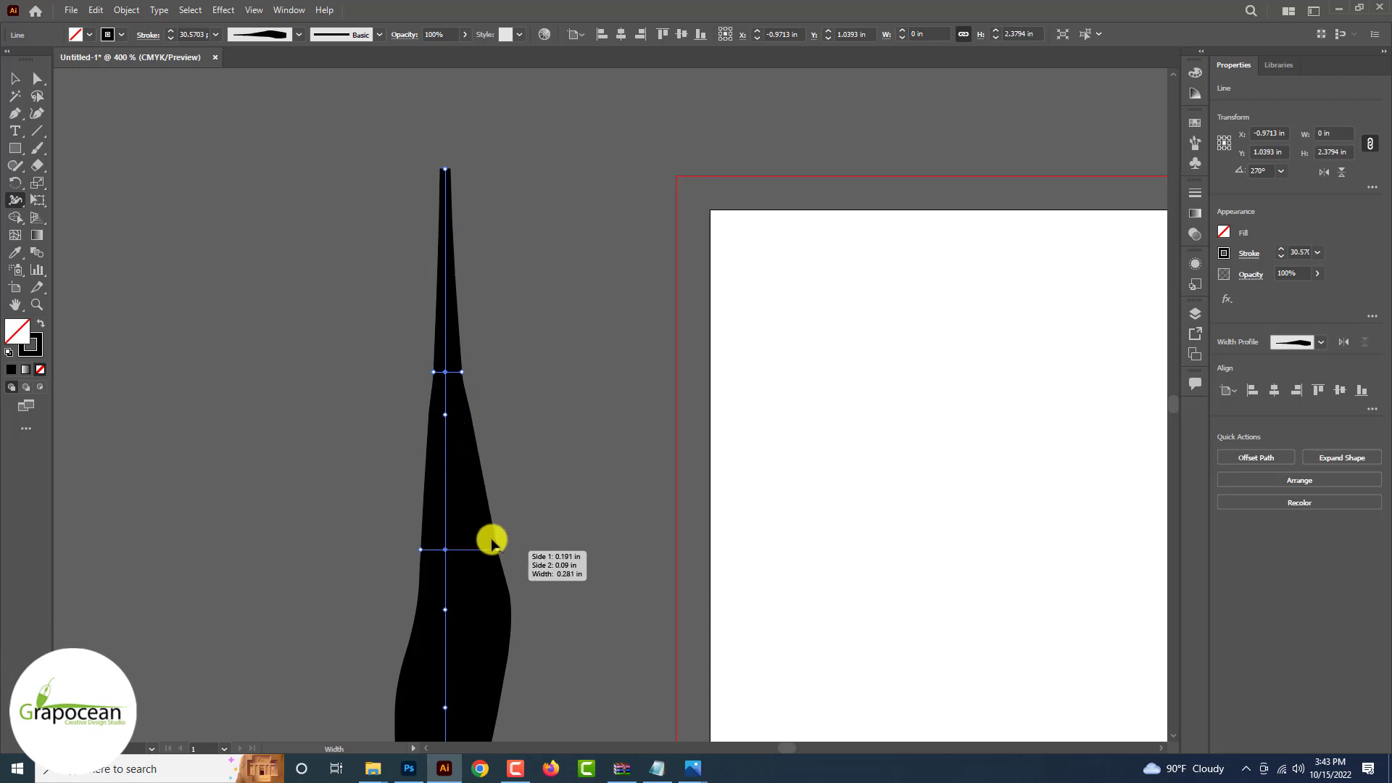
left_click_drag(491, 543, 476, 553)
scroll(488, 573, "down", 2)
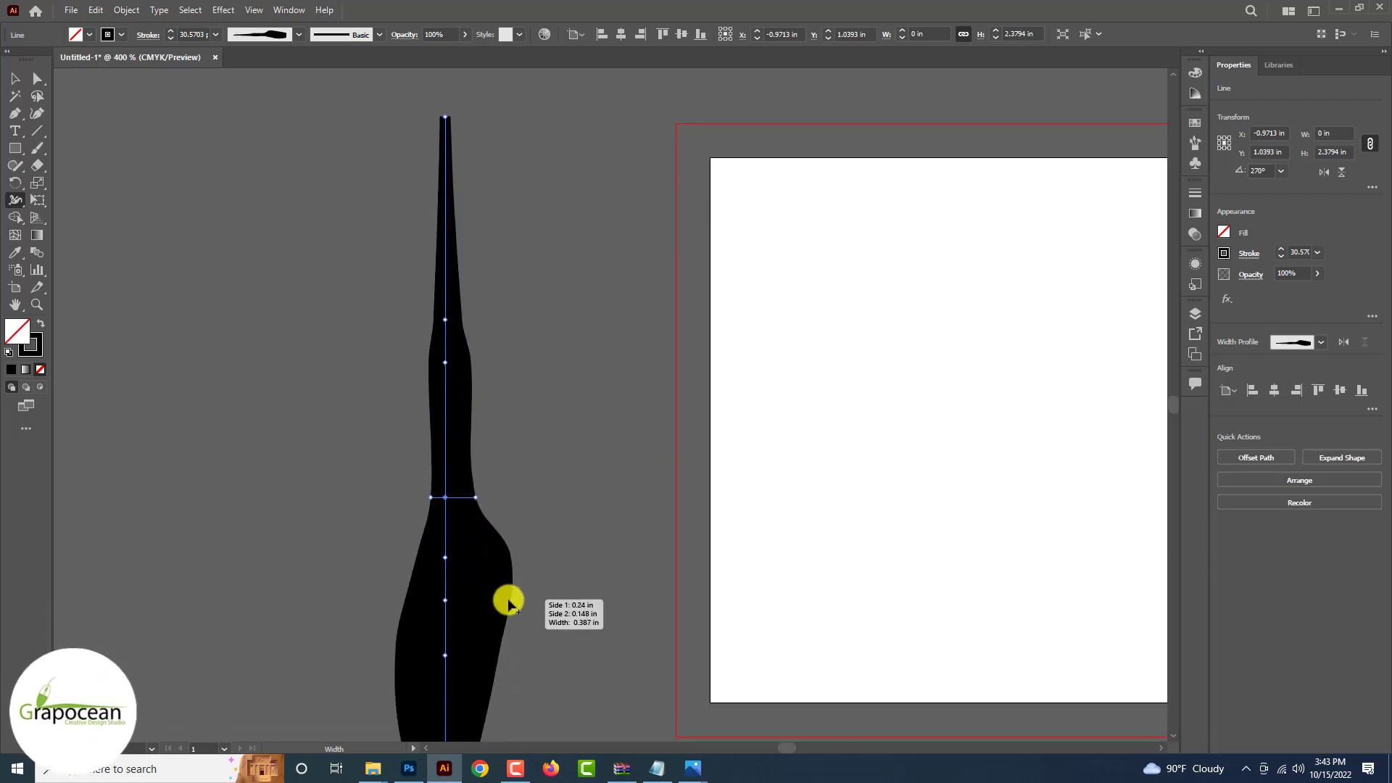
left_click_drag(510, 604, 510, 643)
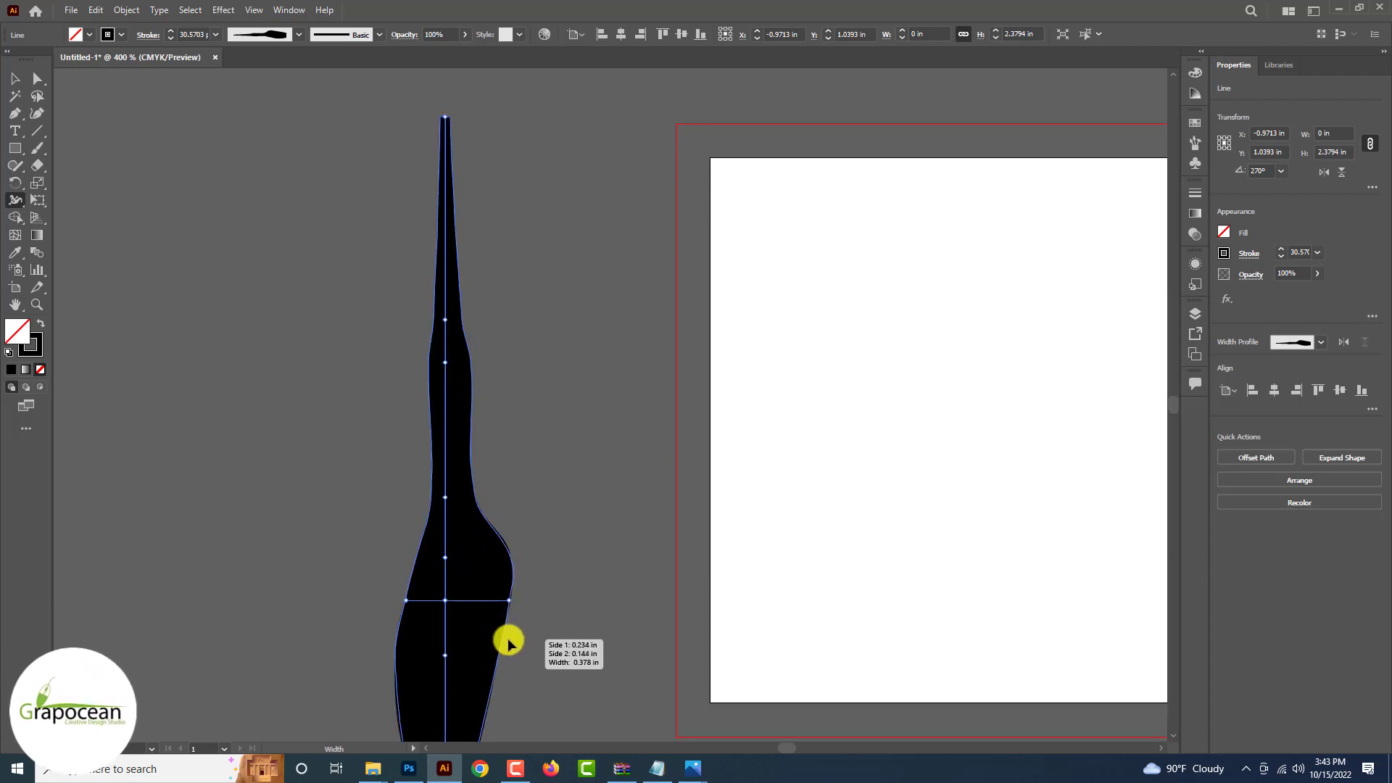
scroll(508, 639, "down", 3)
mouse_move(496, 580)
left_mouse_down()
mouse_move(482, 582)
mouse_move(498, 563)
mouse_move(488, 547)
mouse_move(498, 572)
mouse_move(475, 593)
left_mouse_up()
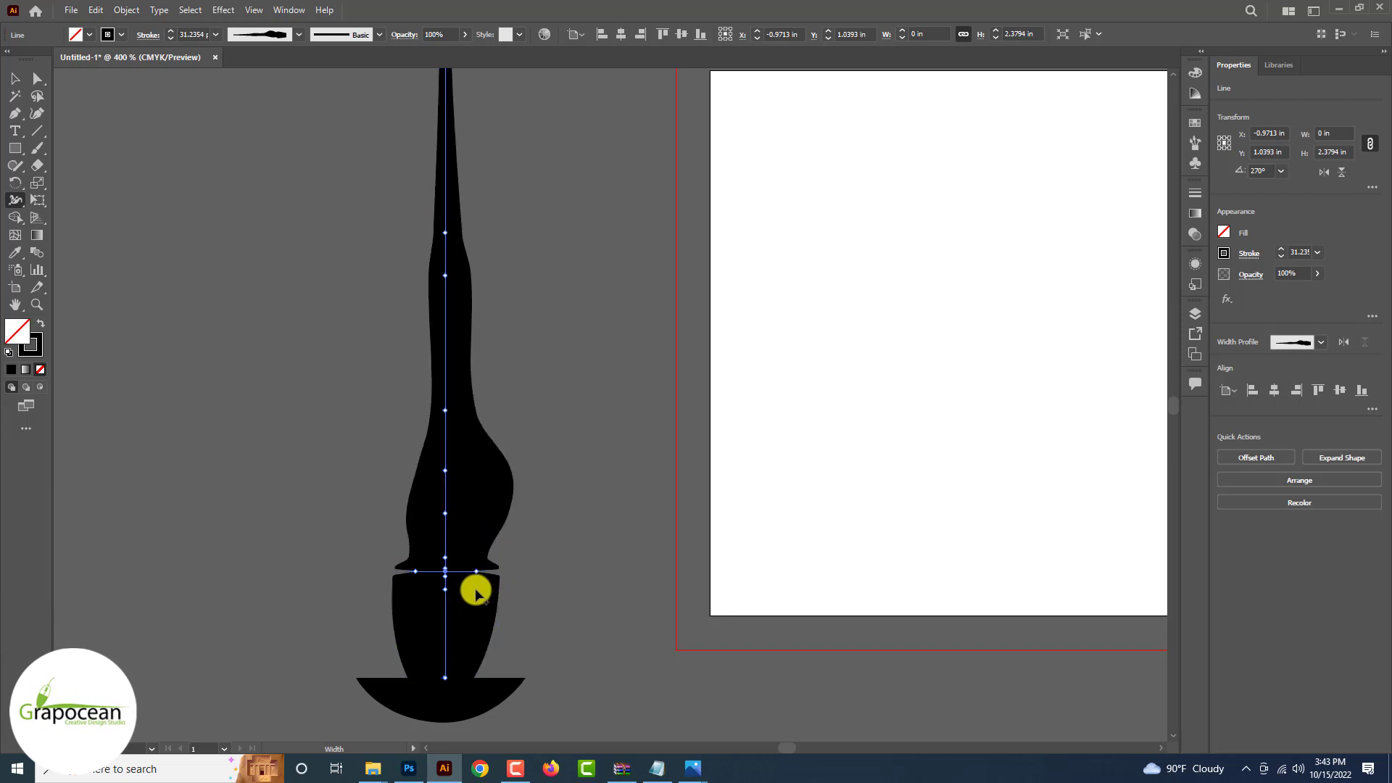
key("ctrl+minus")
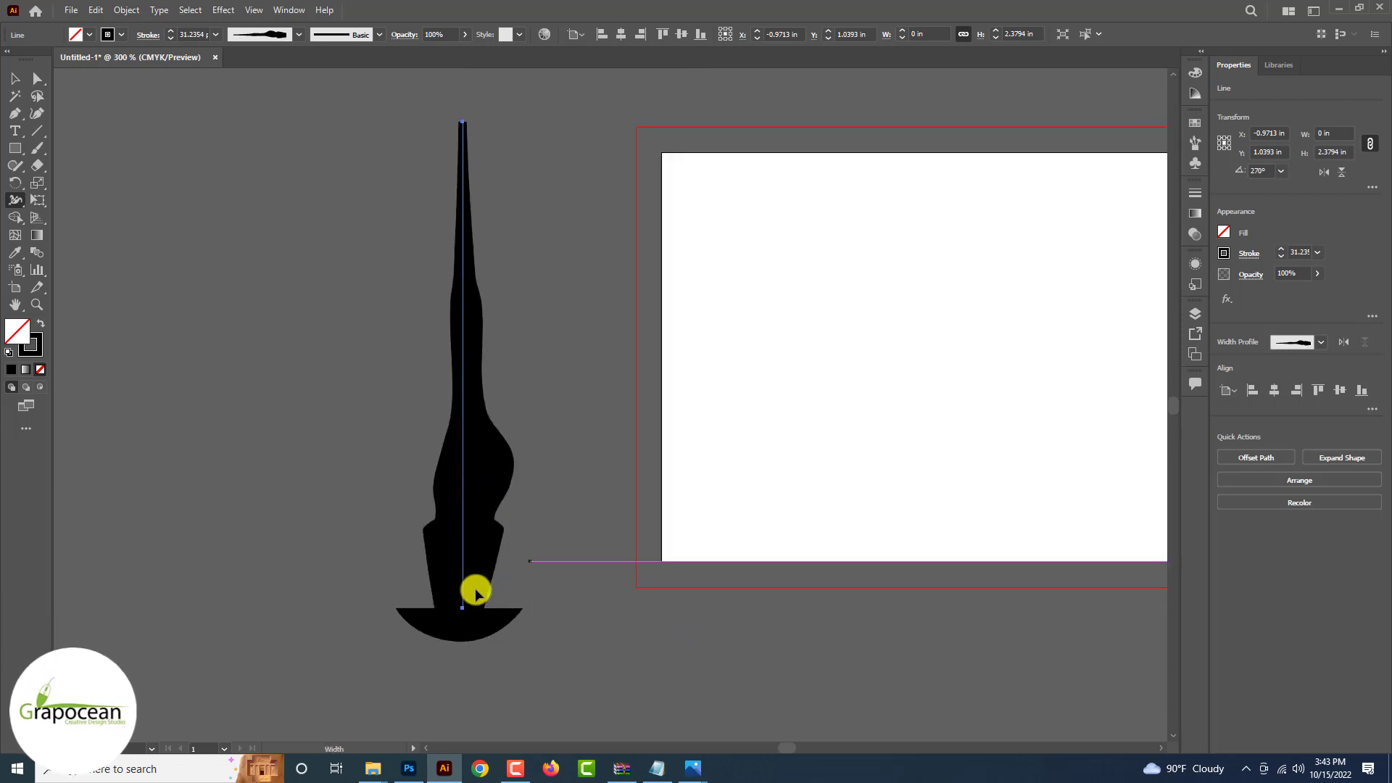
key("v")
left_click(124, 298)
scroll(444, 580, "down", 2)
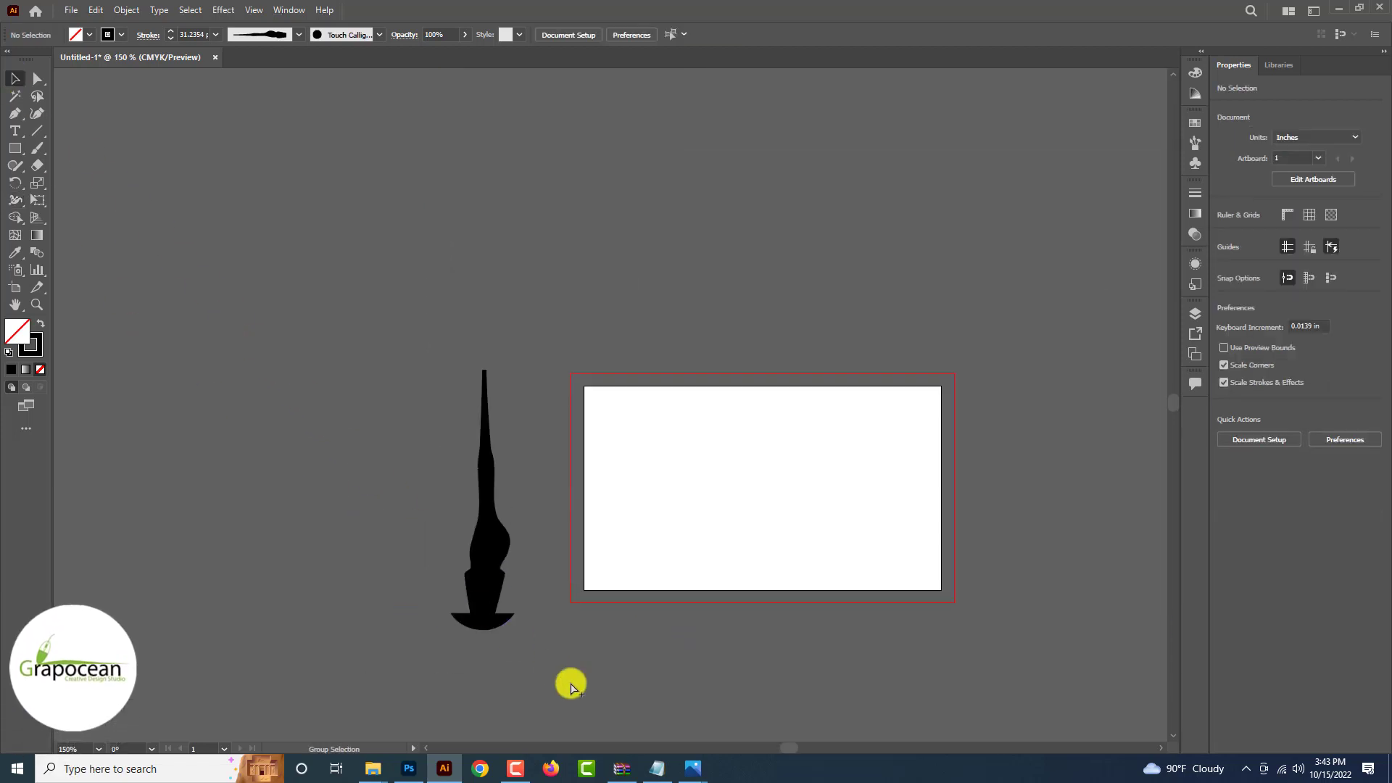
Step: Slim the trunk's lower bulge and the section above the base with the Width tool for a smoother trunk outline
scroll(569, 683, "up", 2)
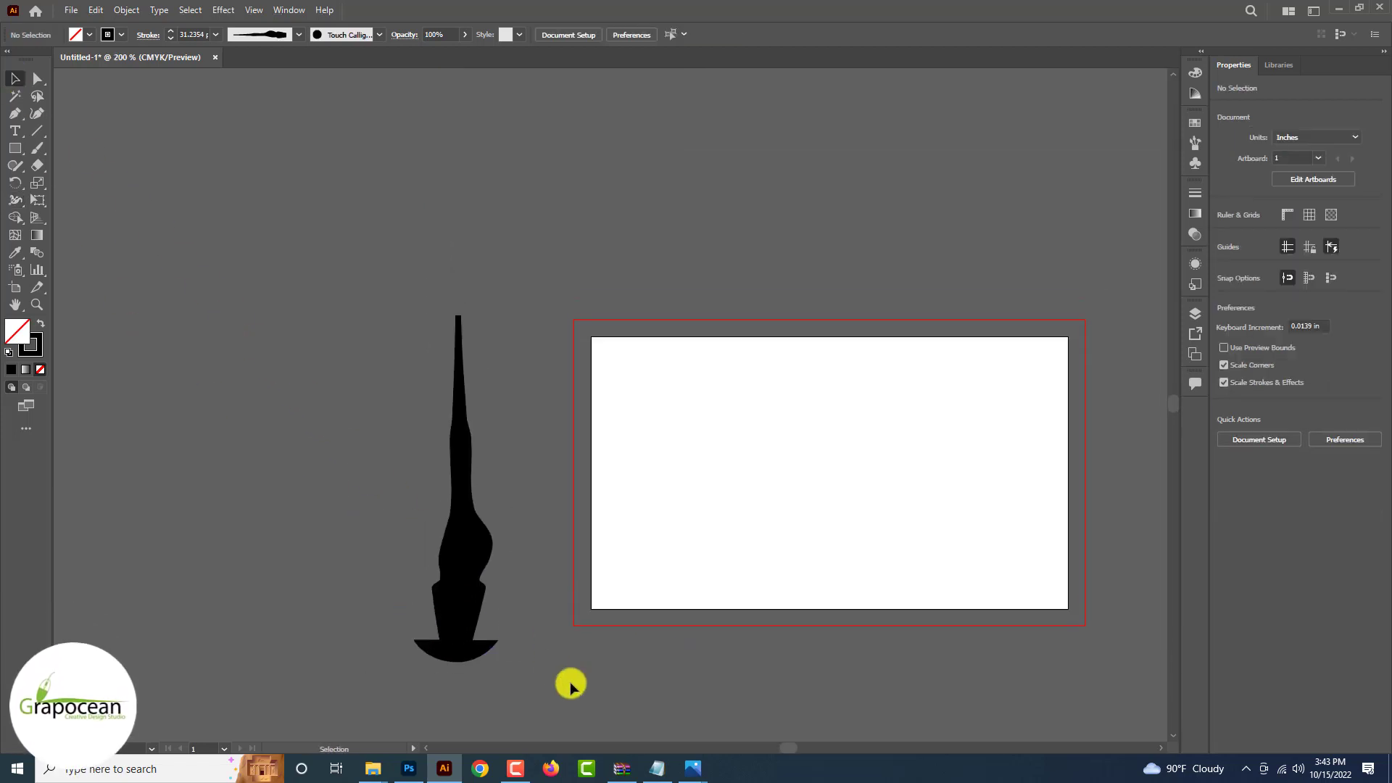
left_click(480, 542)
left_click(15, 200)
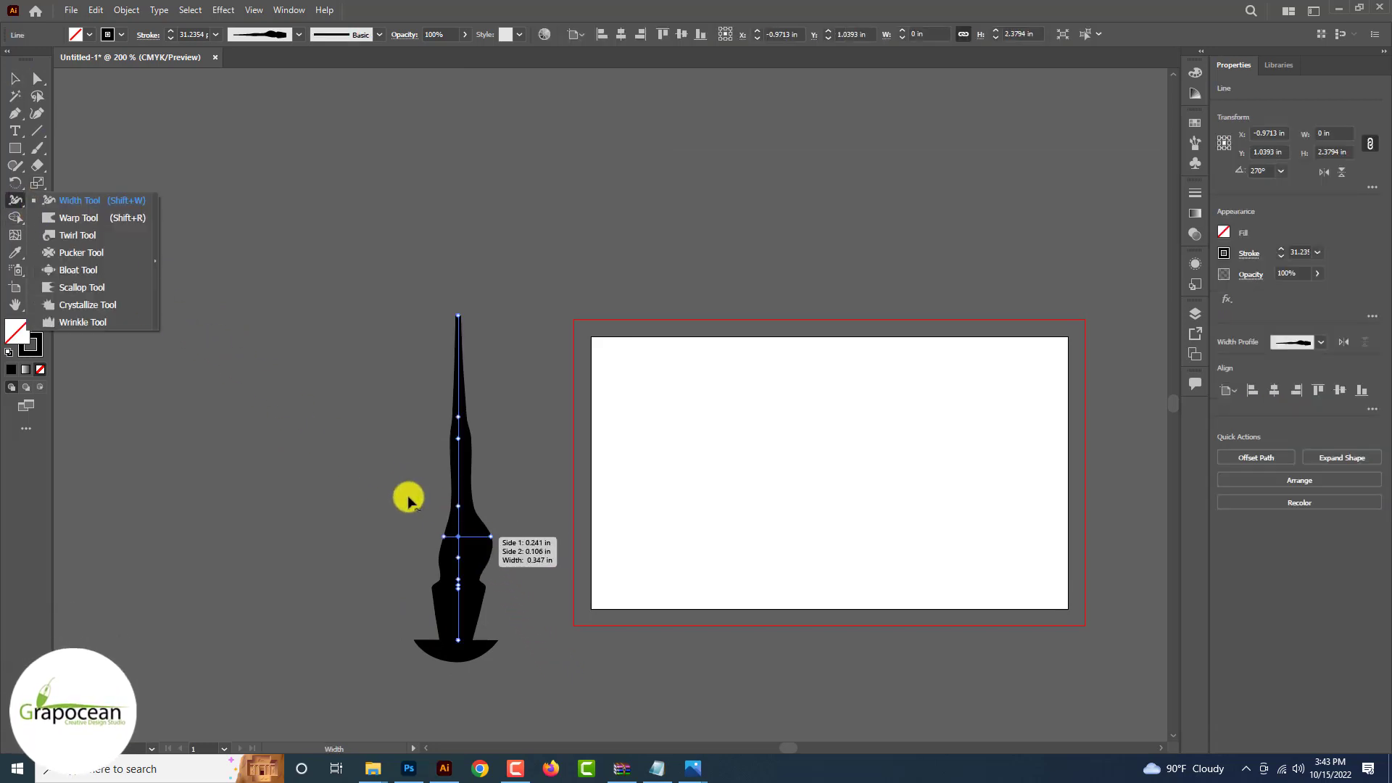
mouse_move(492, 539)
left_mouse_down()
mouse_move(484, 589)
mouse_move(439, 586)
left_mouse_up()
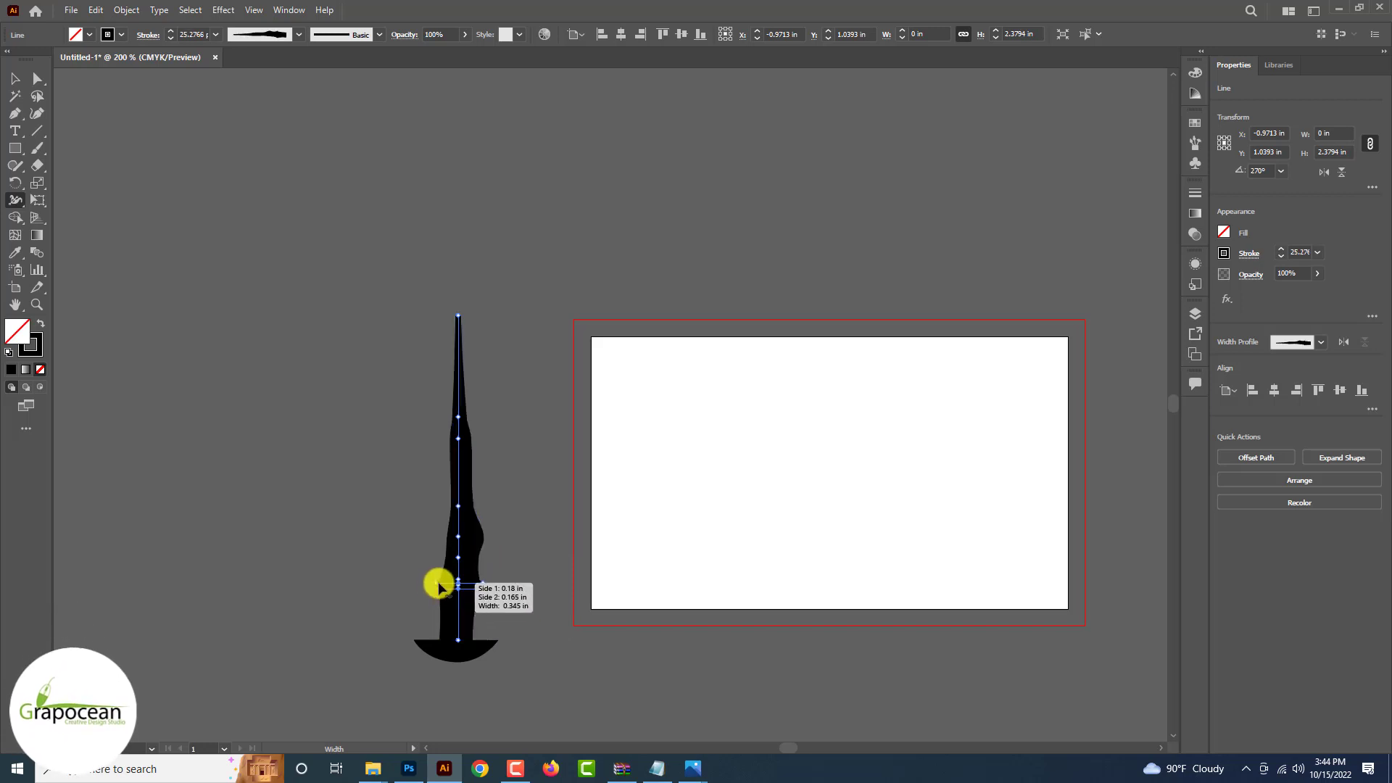
mouse_move(475, 540)
left_mouse_down()
mouse_move(438, 538)
mouse_move(481, 539)
left_mouse_up()
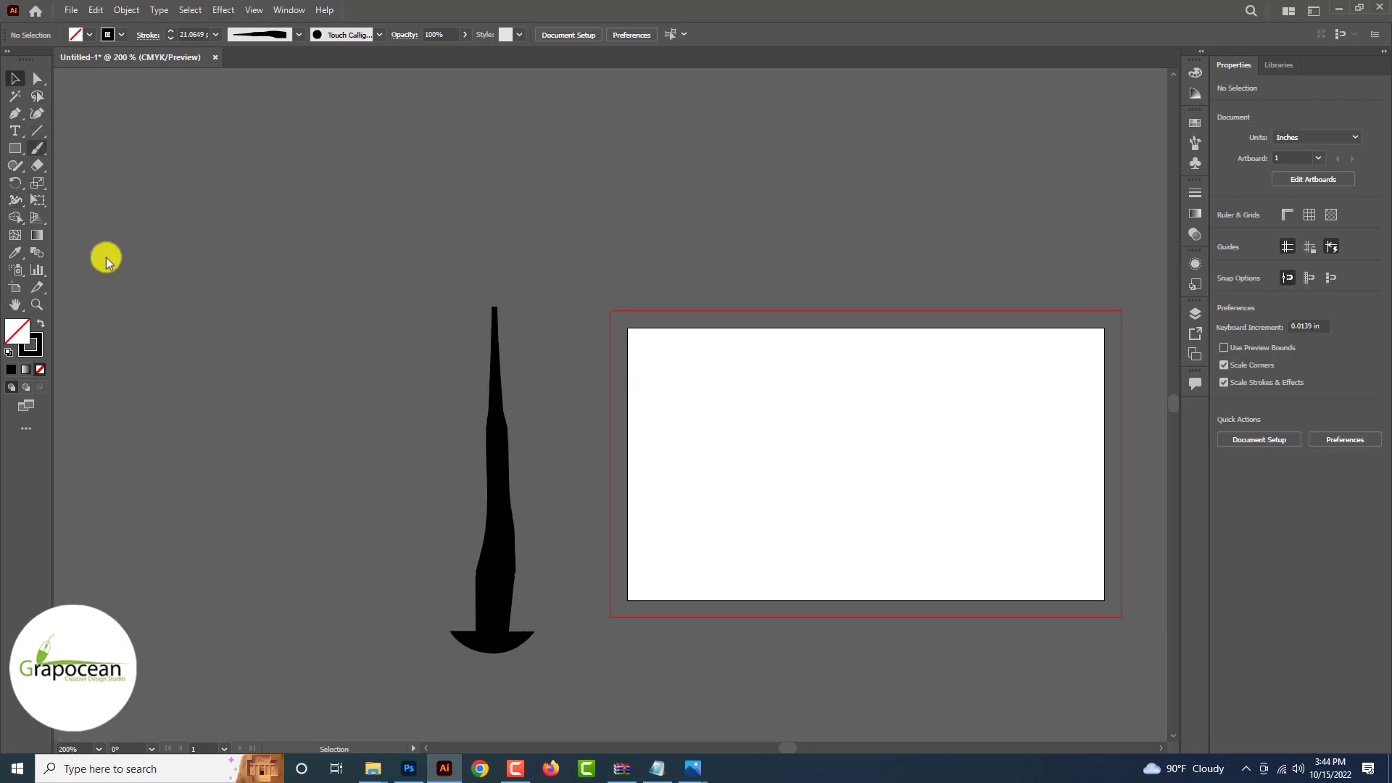
Step: Paint a curved branch about 1.03 in wide and 1.2 in tall, running from the trunk's middle up to the left
left_click(37, 147)
left_click_drag(361, 366, 501, 484)
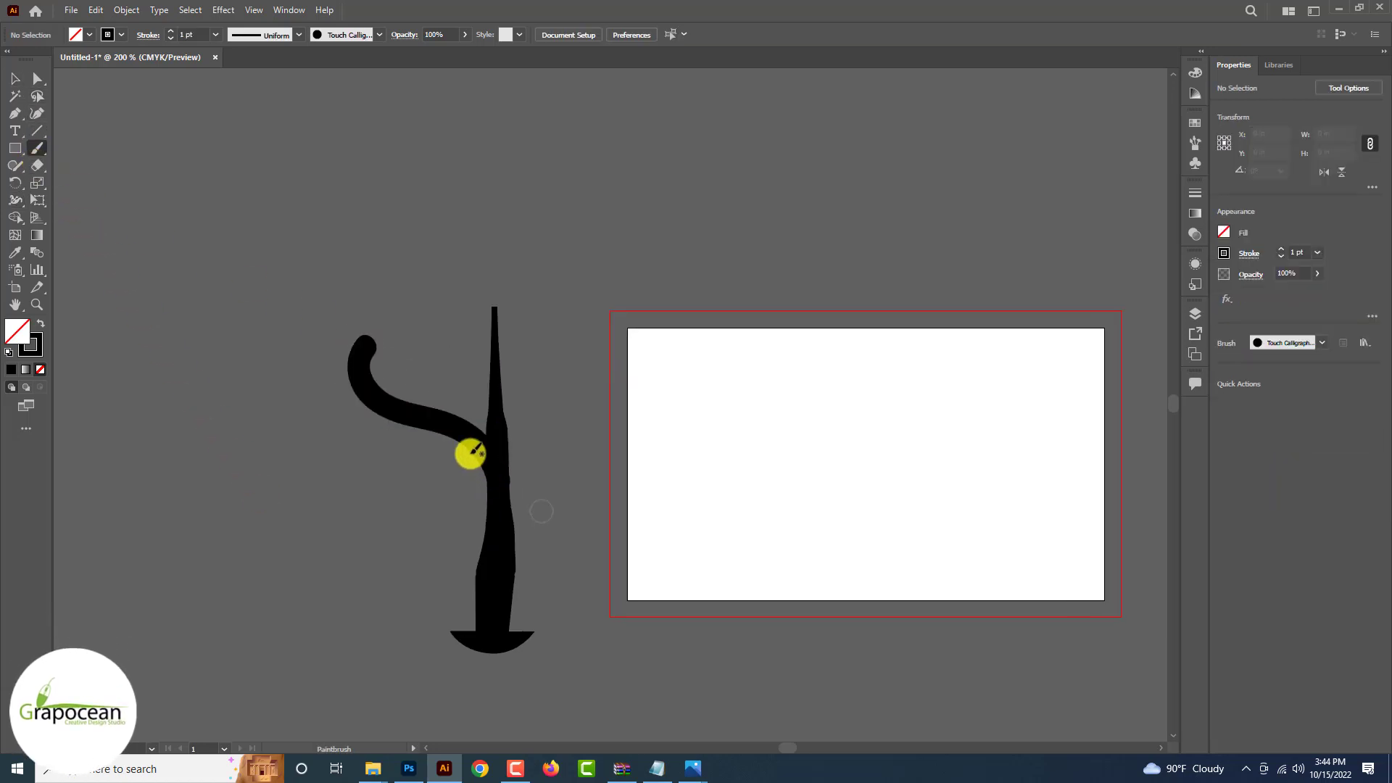
key("ctrl+z")
left_click_drag(356, 330, 496, 492)
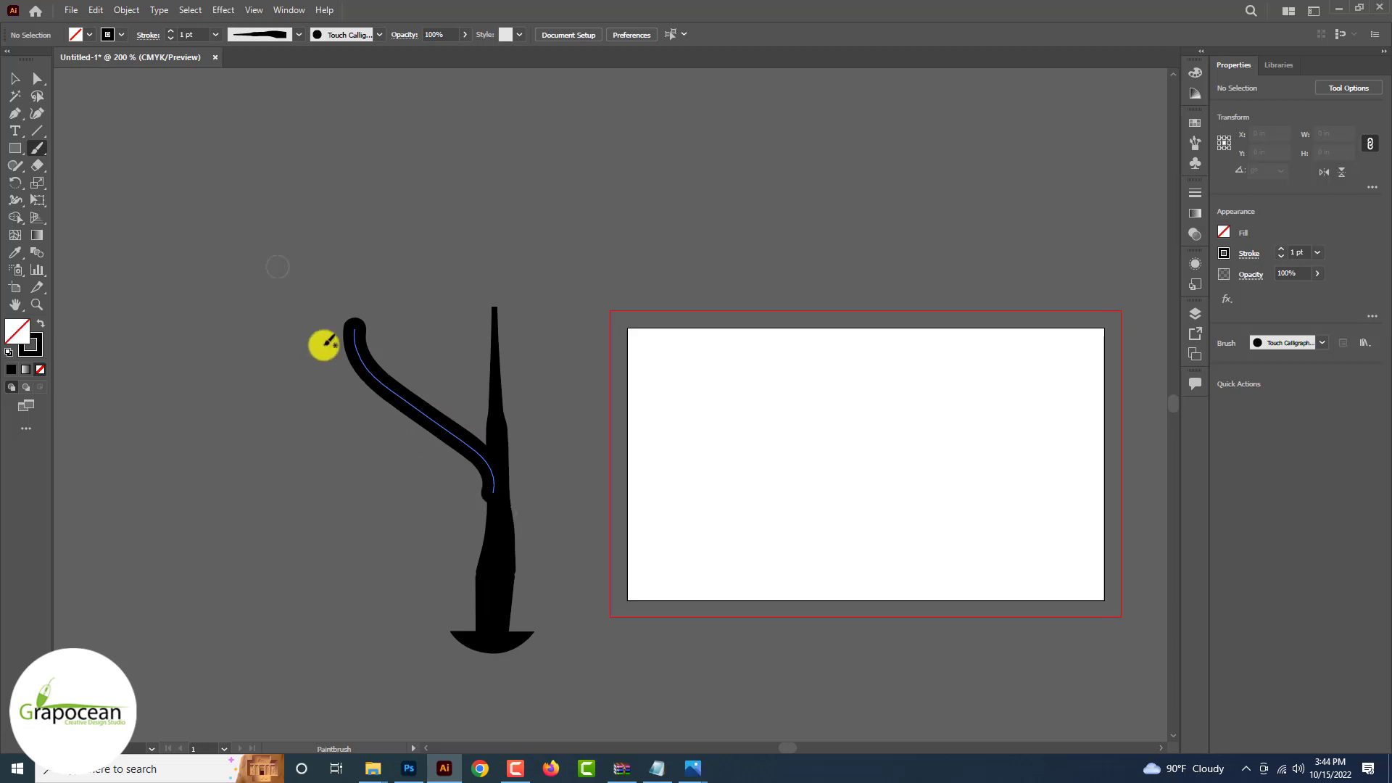
Step: Give the branch the Basic brush, a 5 pt stroke and a wavy width profile tapering at both ends
left_click(15, 78)
left_click(396, 395)
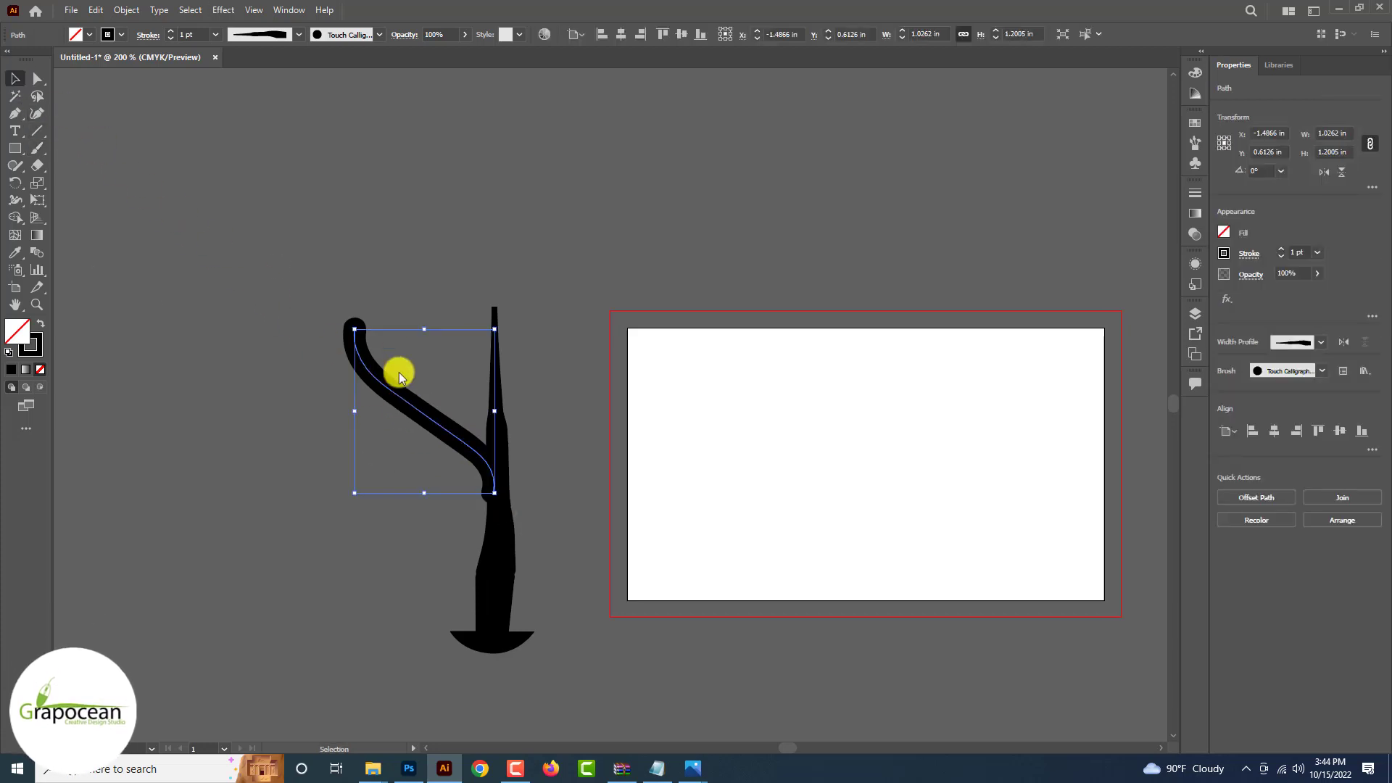
left_click(379, 34)
left_click(319, 114)
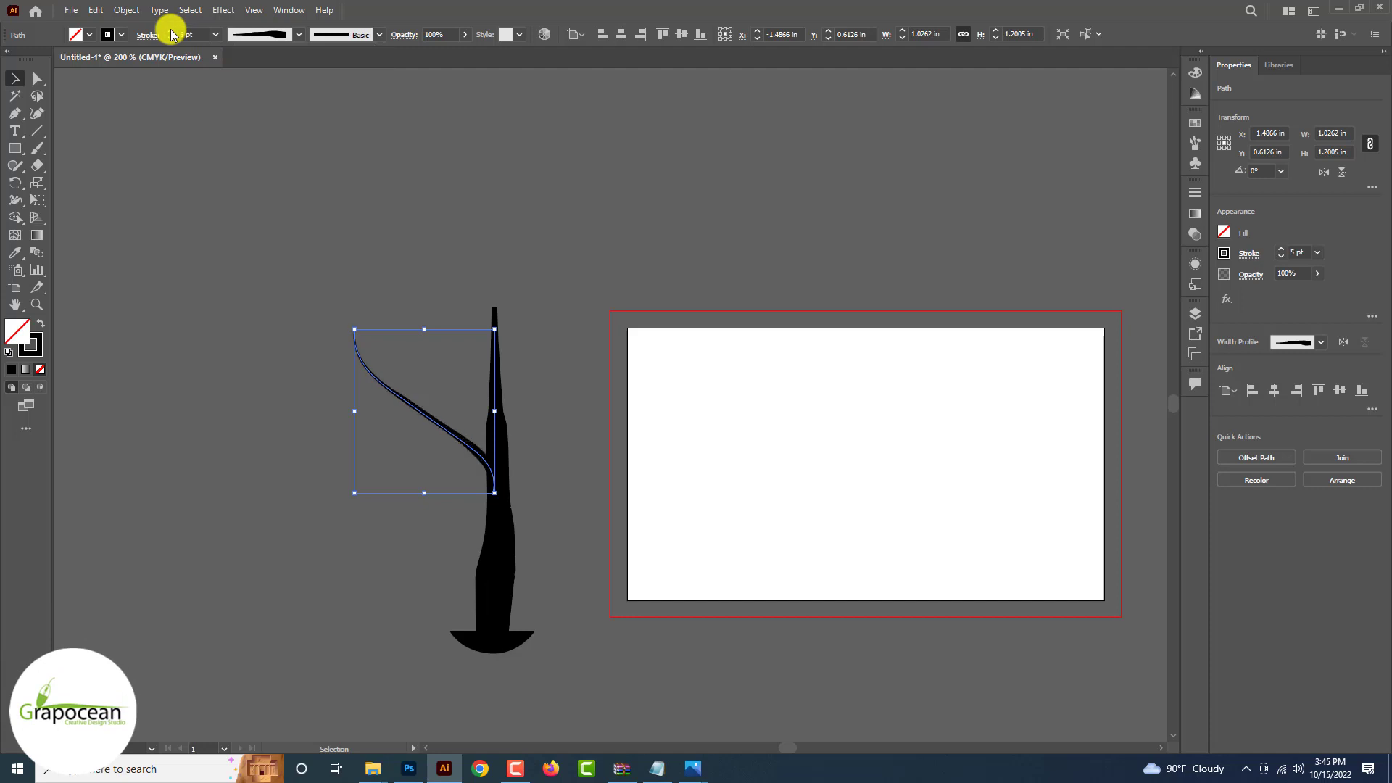
left_click(298, 34)
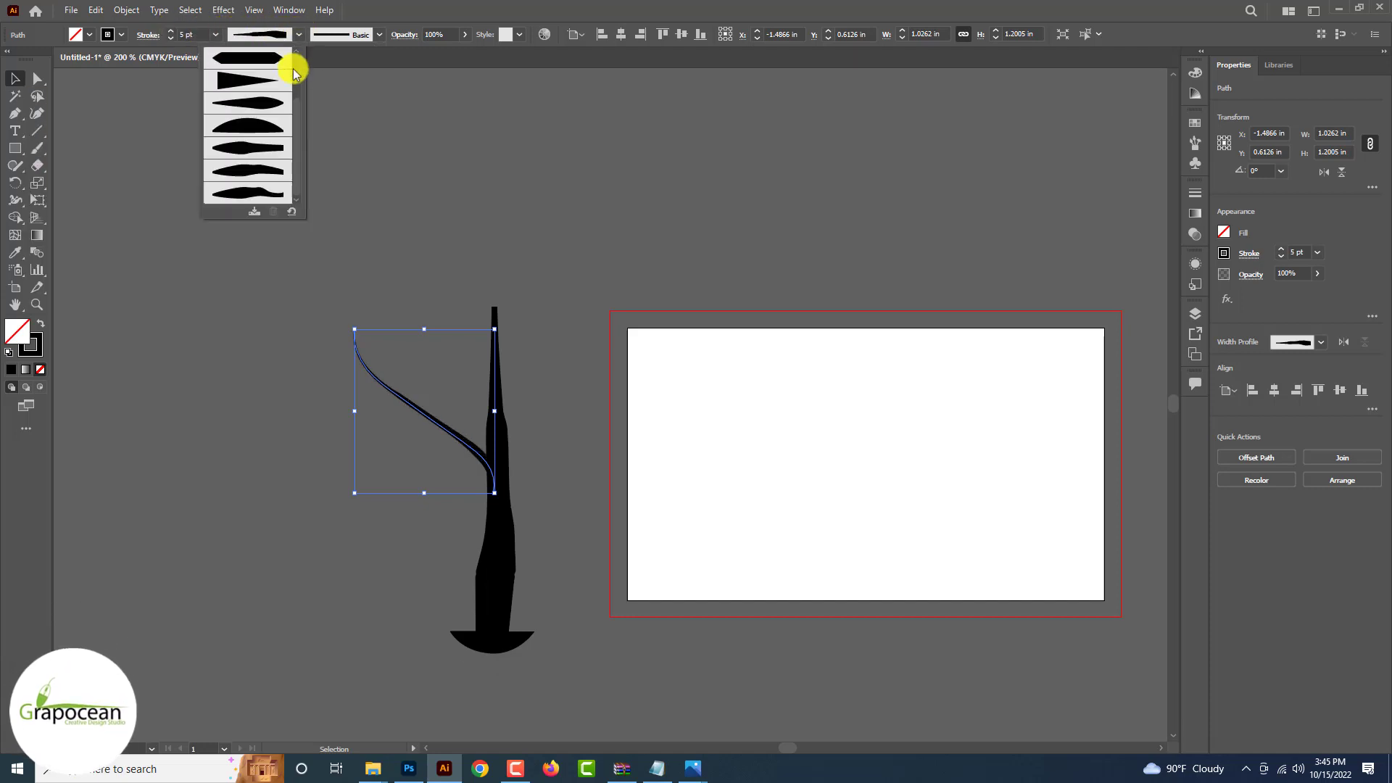
left_click(274, 170)
left_click(154, 264)
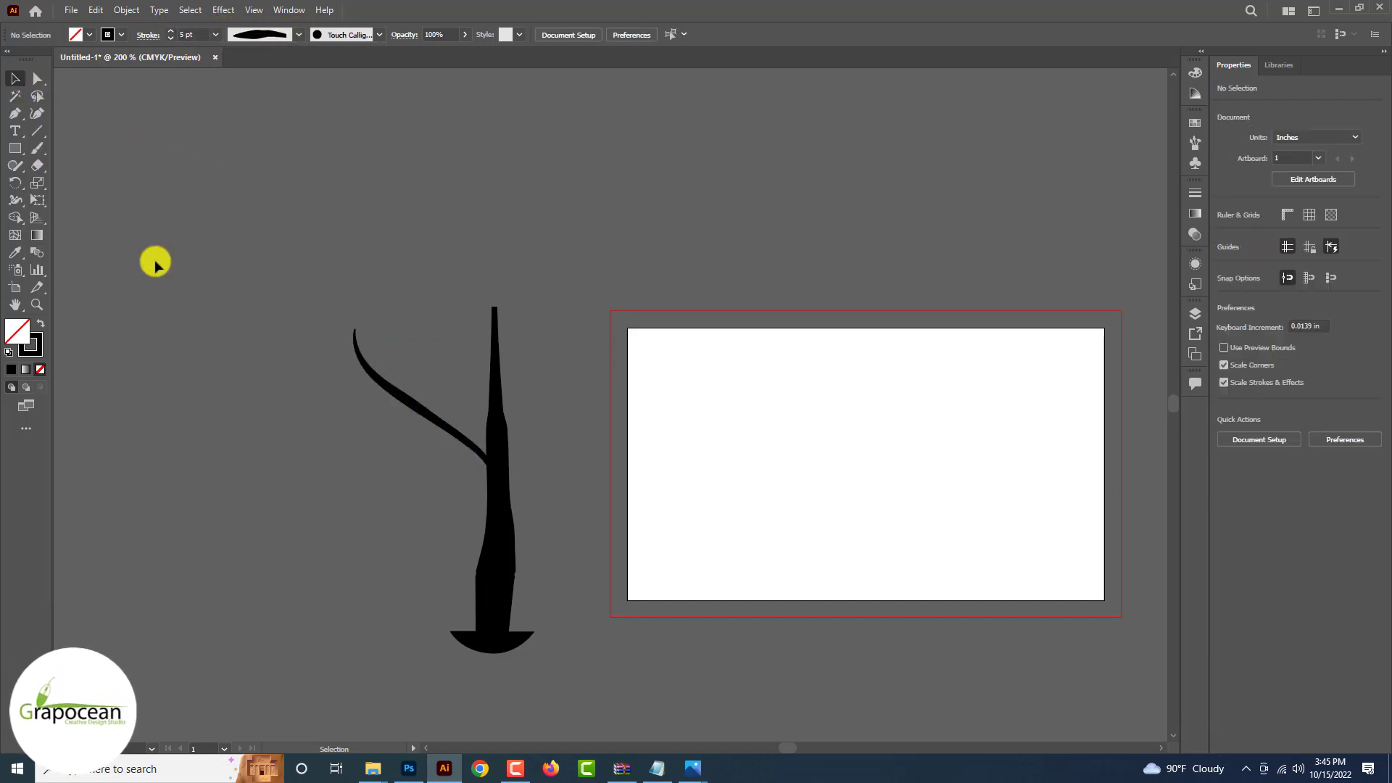
Step: Paint an S-shaped twig about 0.30 in wide and 1.09 in tall rising from the branch
left_click(37, 148)
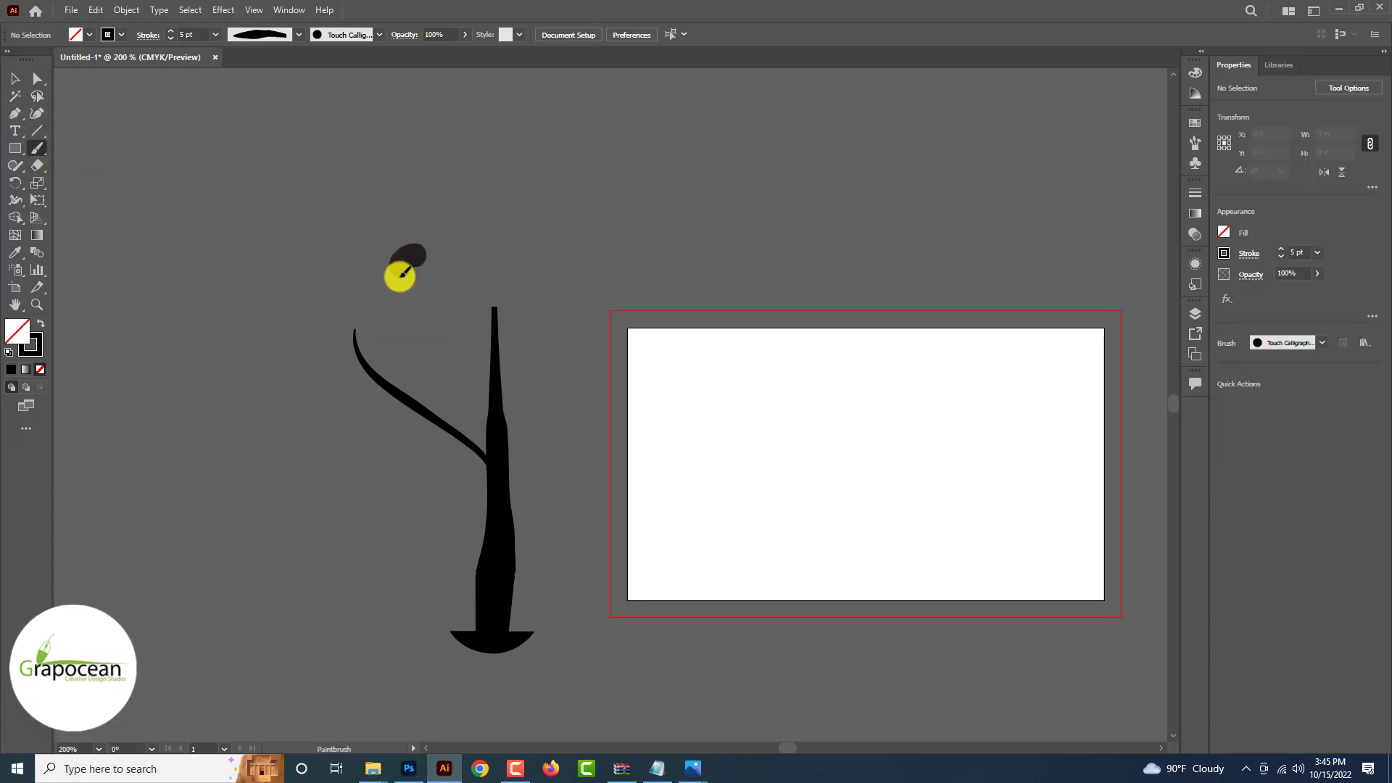
mouse_move(399, 276)
left_mouse_down()
mouse_move(432, 341)
mouse_move(423, 408)
left_mouse_up()
left_click(380, 34)
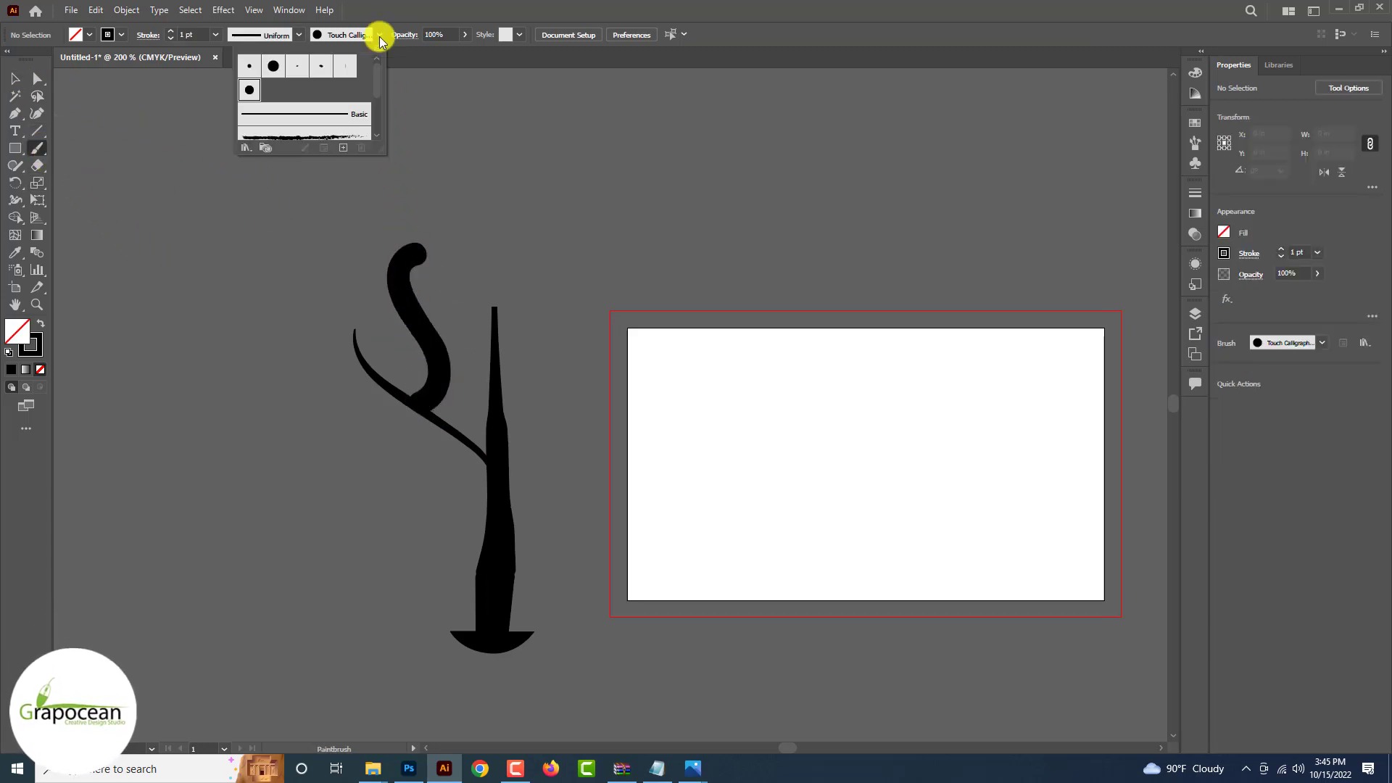
left_click(283, 114)
left_click(414, 322)
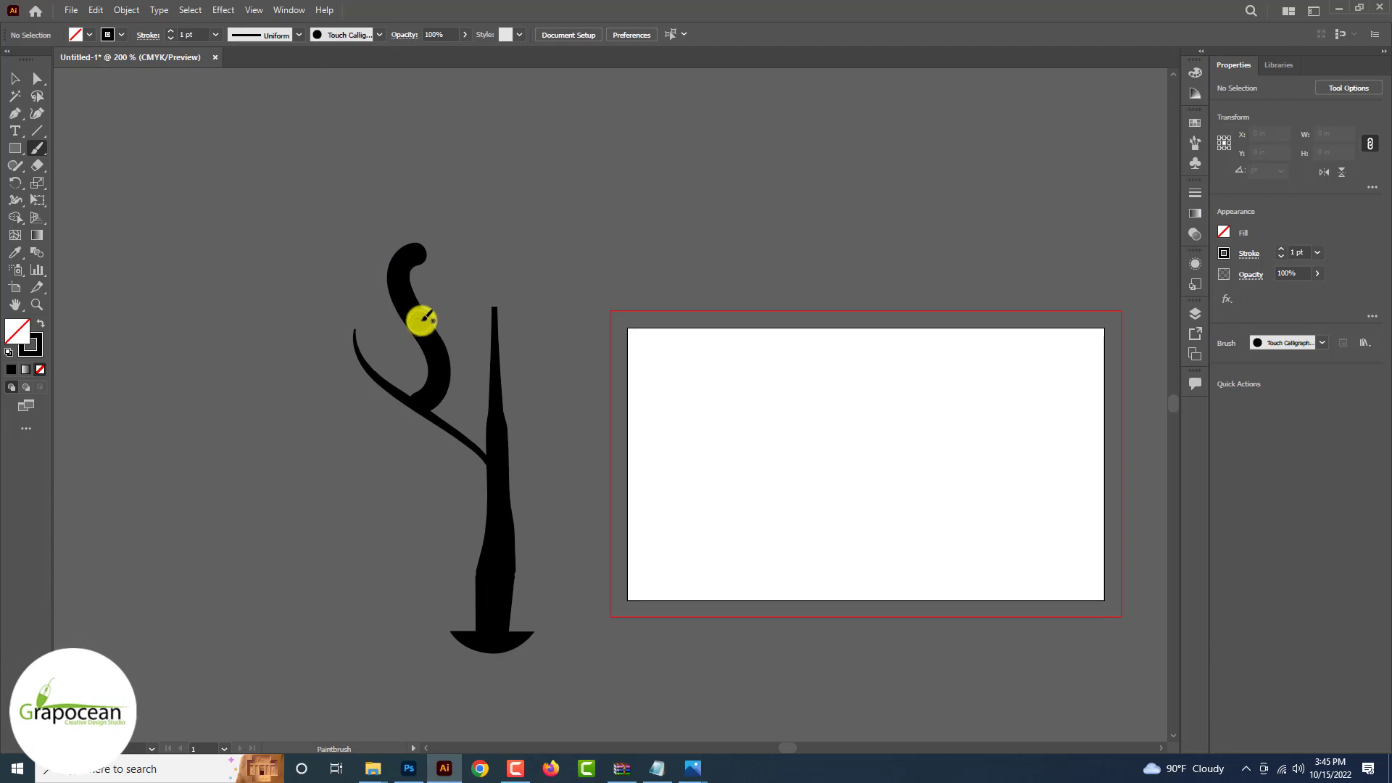
Step: Switch the S-shaped twig to the Basic brush and set its stroke to 8 pt
left_click(15, 79)
left_click(407, 254)
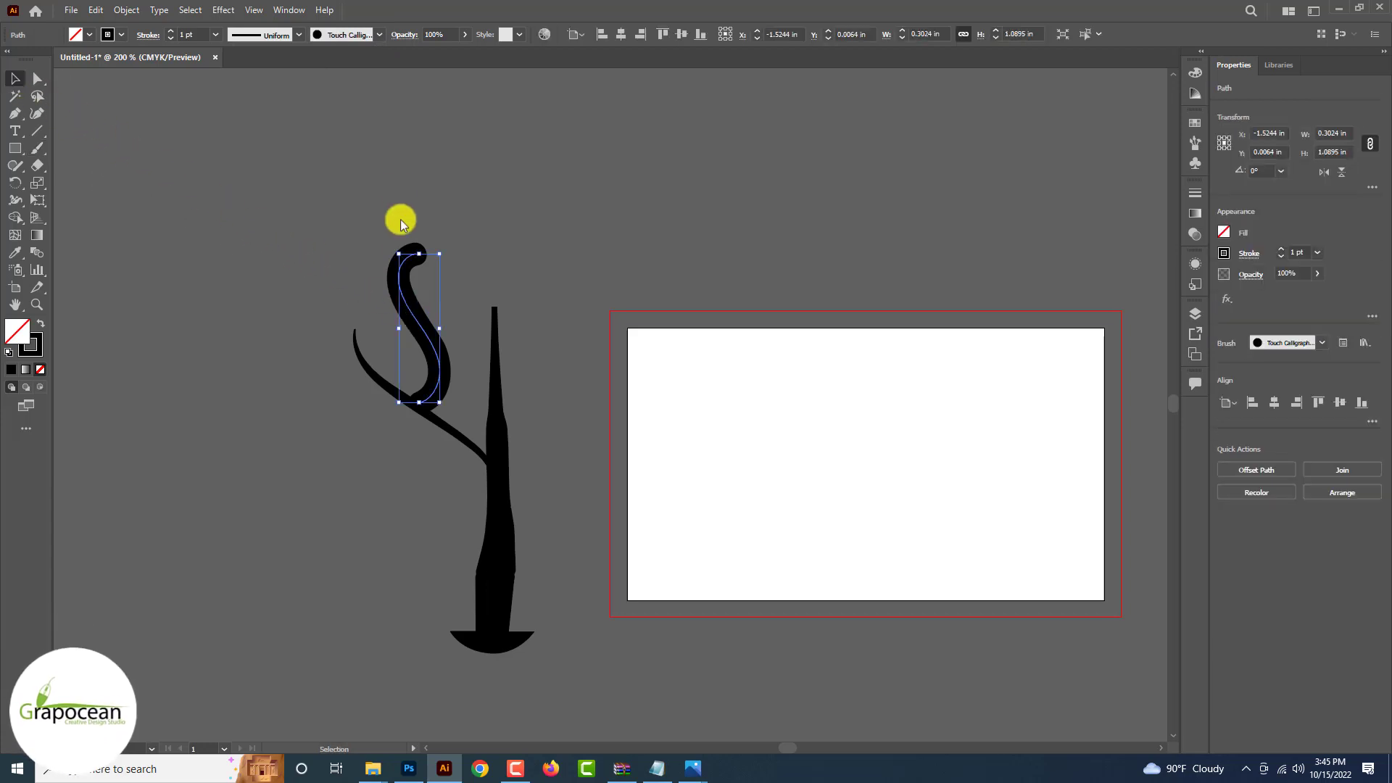
left_click(379, 34)
left_click(316, 114)
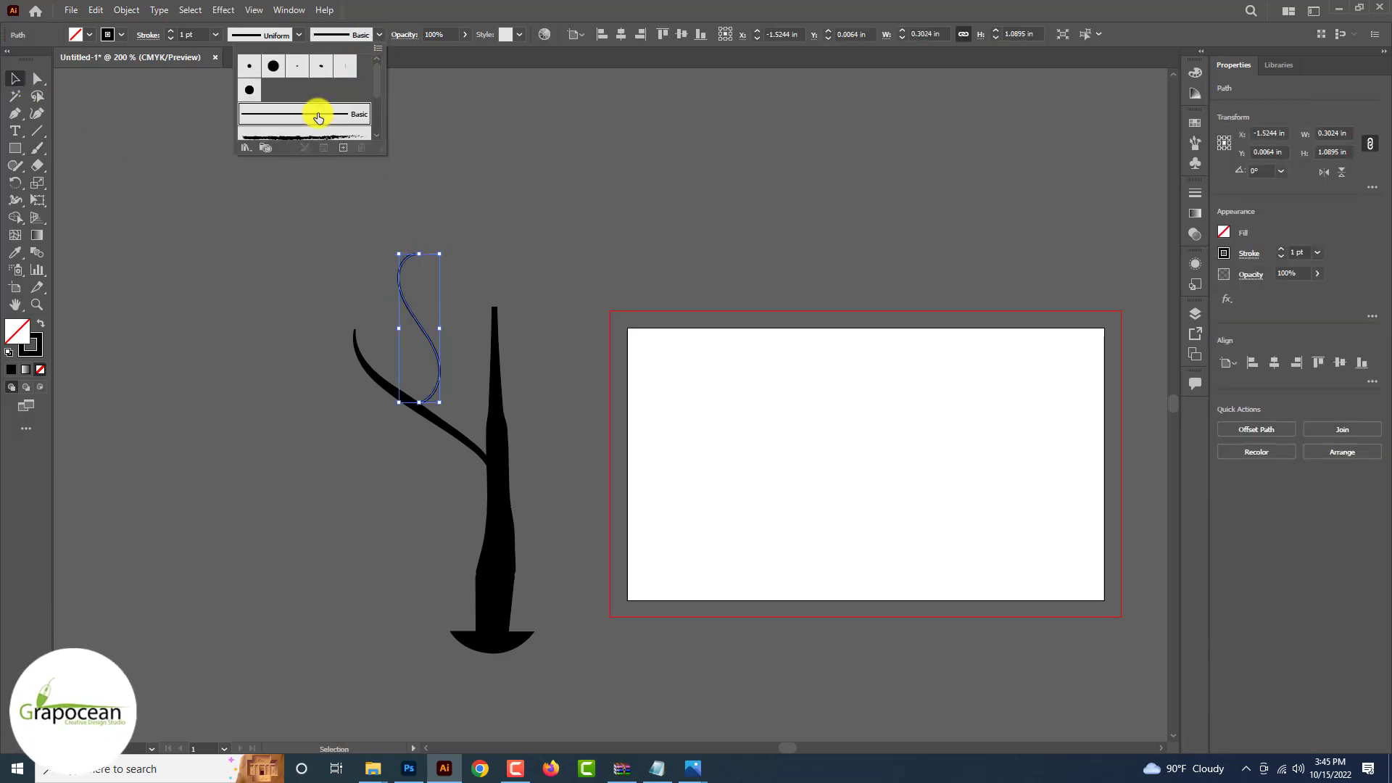
left_click(171, 31)
left_click(171, 31)
left_click(171, 32)
left_click(171, 31)
left_click(171, 31)
left_click(171, 32)
left_click(171, 31)
left_click(171, 31)
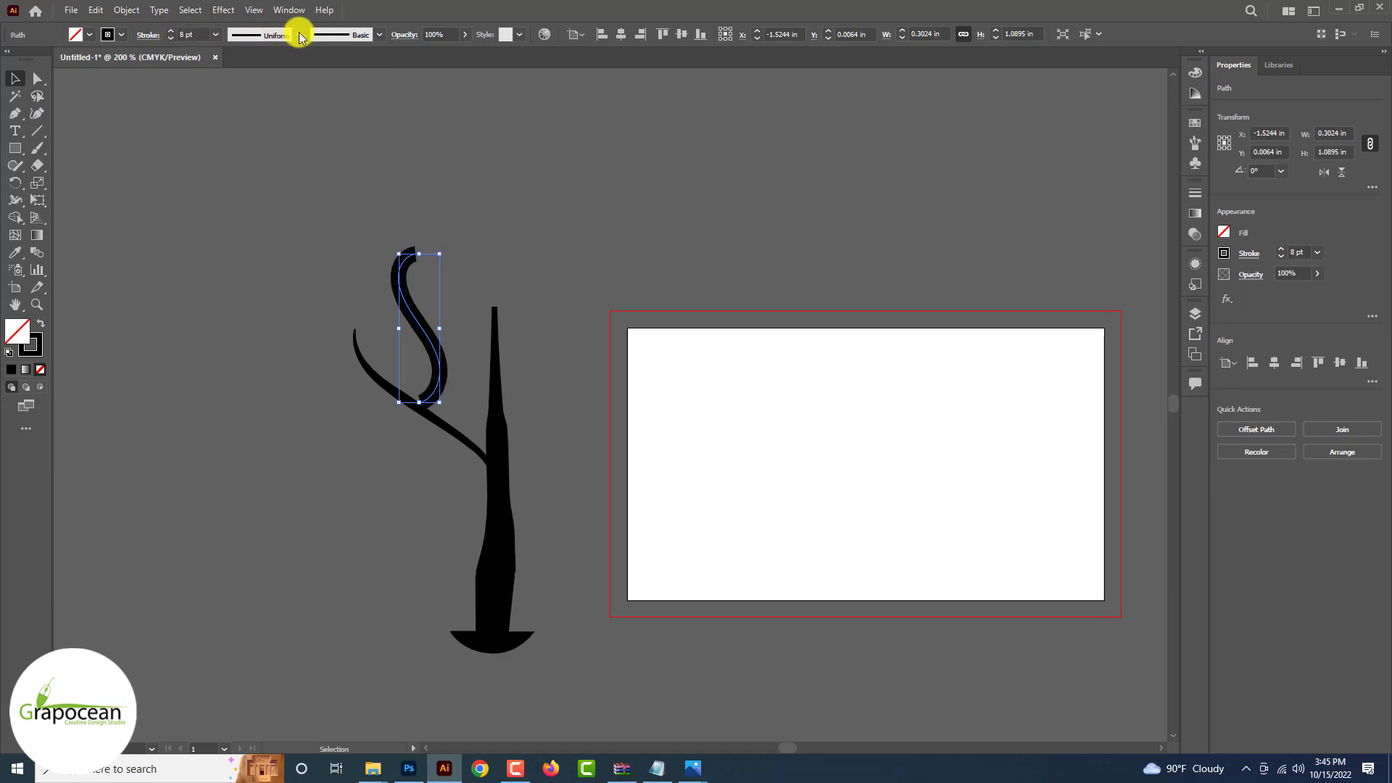
Step: Apply a wavy width profile tapering at both ends to the S-shaped twig and set its stroke to 5 pt
left_click(299, 34)
left_click(280, 88)
left_click(299, 37)
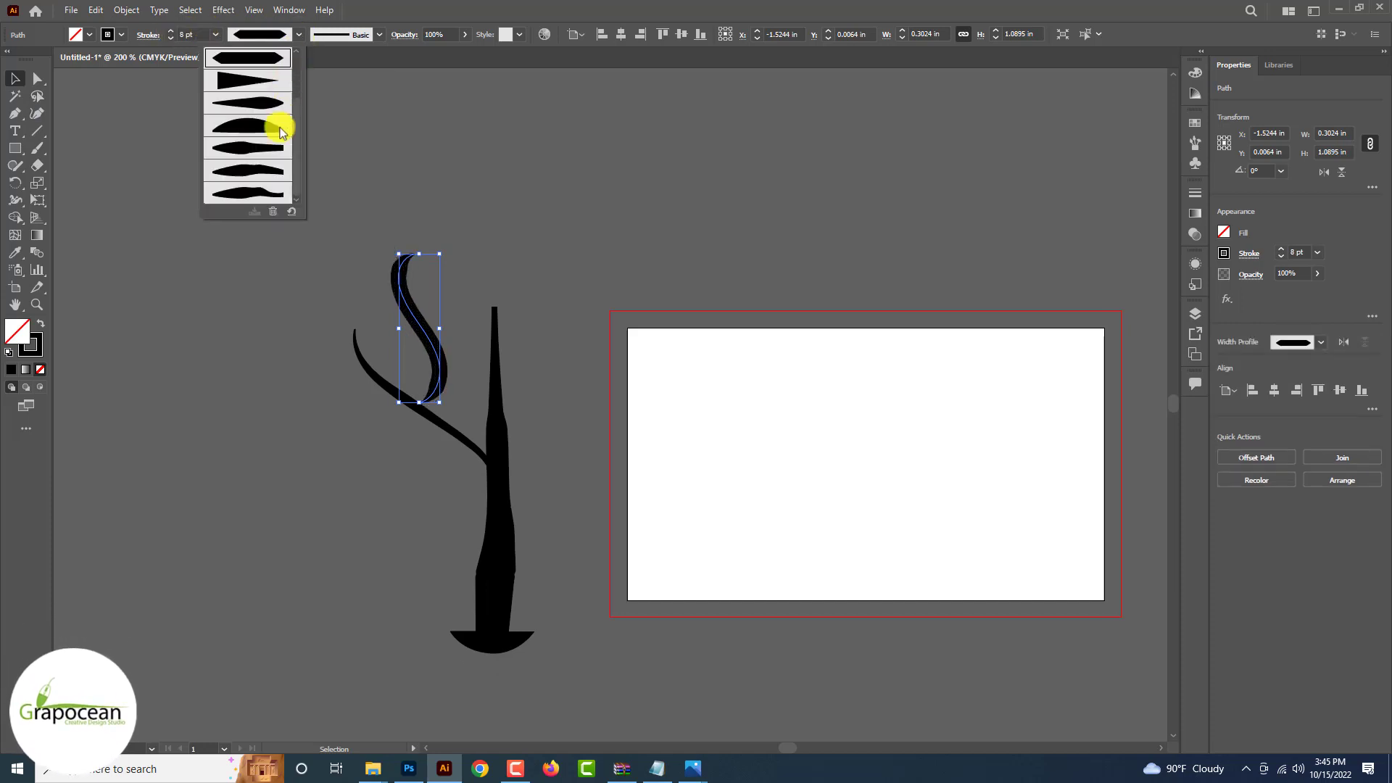
left_click(280, 127)
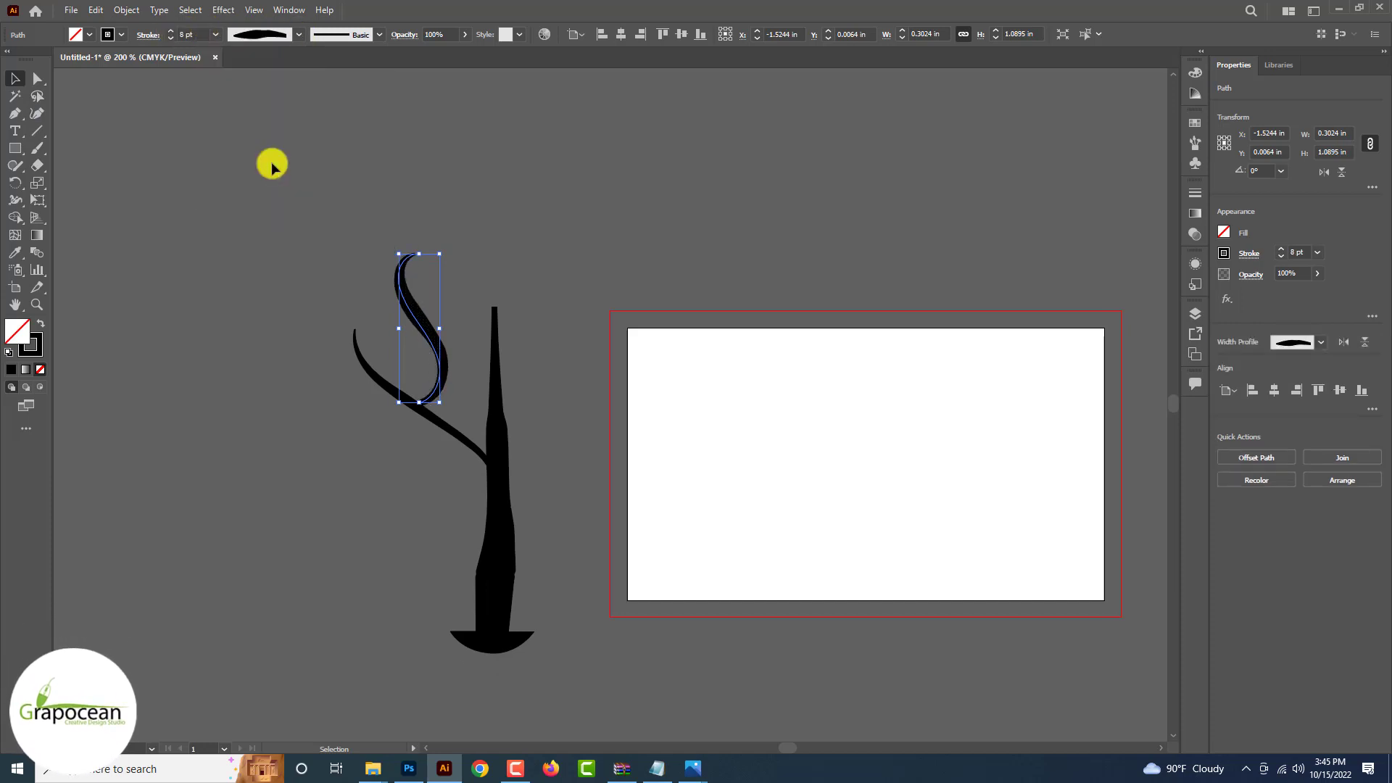
left_click(171, 38)
left_click(171, 38)
left_click(171, 38)
left_click(148, 234)
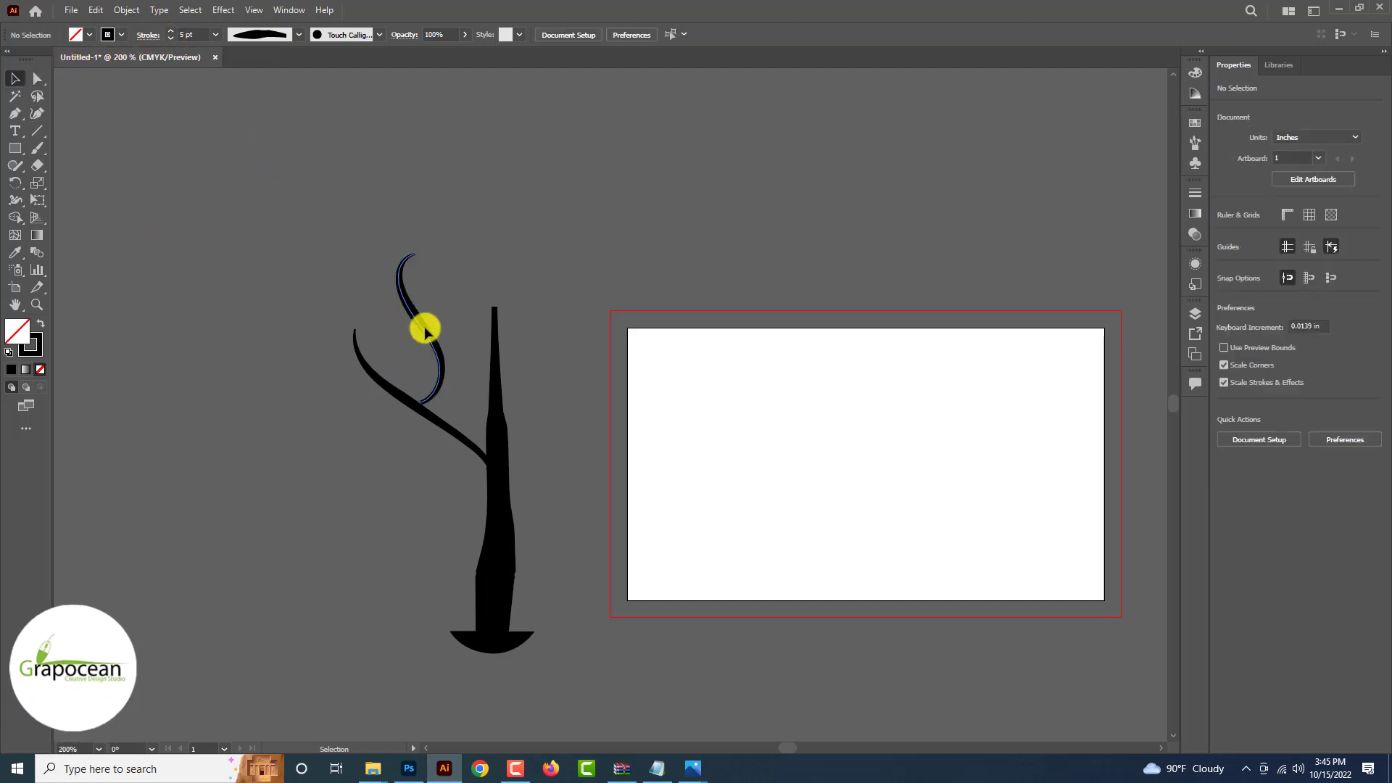
Step: Scale the S-shaped twig to about half its size and attach its foot near the branch's outer end
left_click_drag(425, 328, 446, 359)
left_click_drag(454, 416, 253, 313)
scroll(449, 391, "up", 3)
left_click(351, 333)
scroll(472, 352, "down", 5)
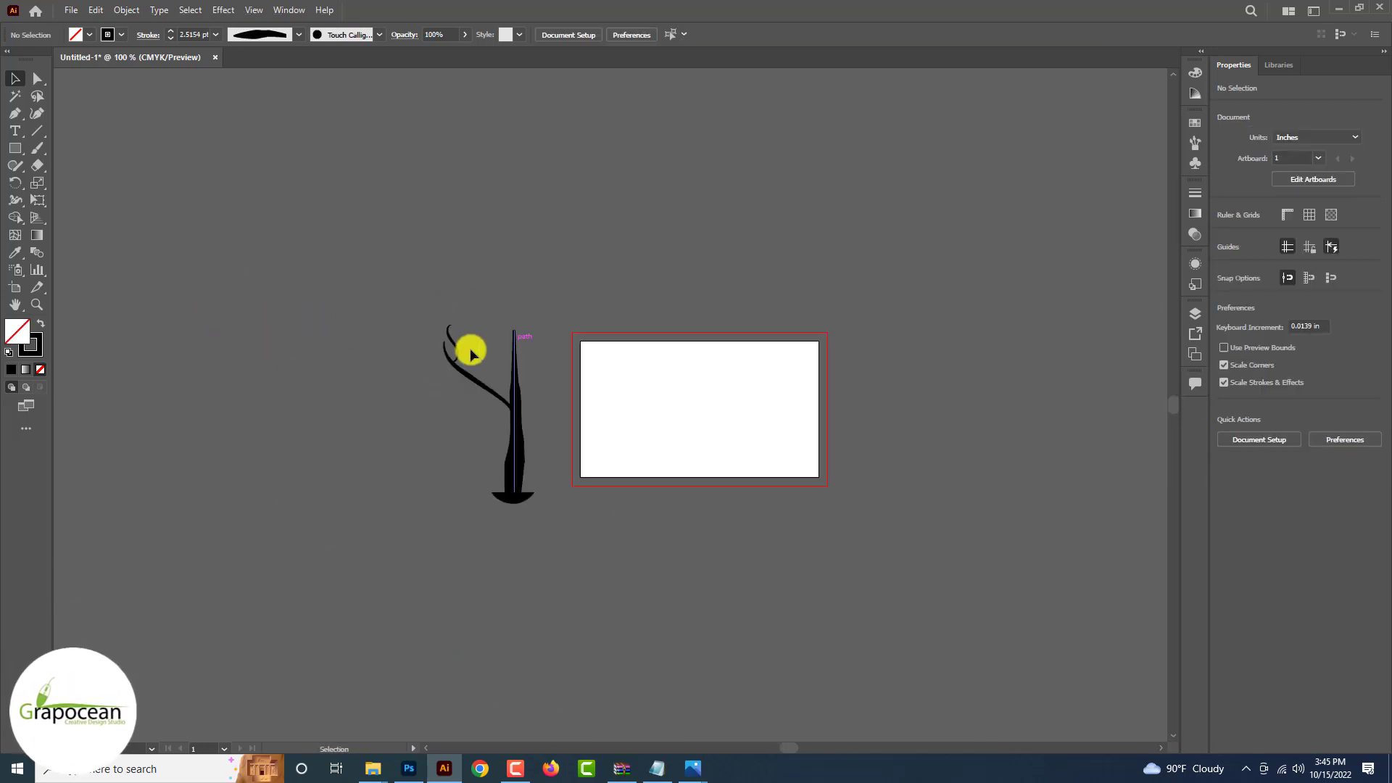
scroll(471, 353, "up", 2)
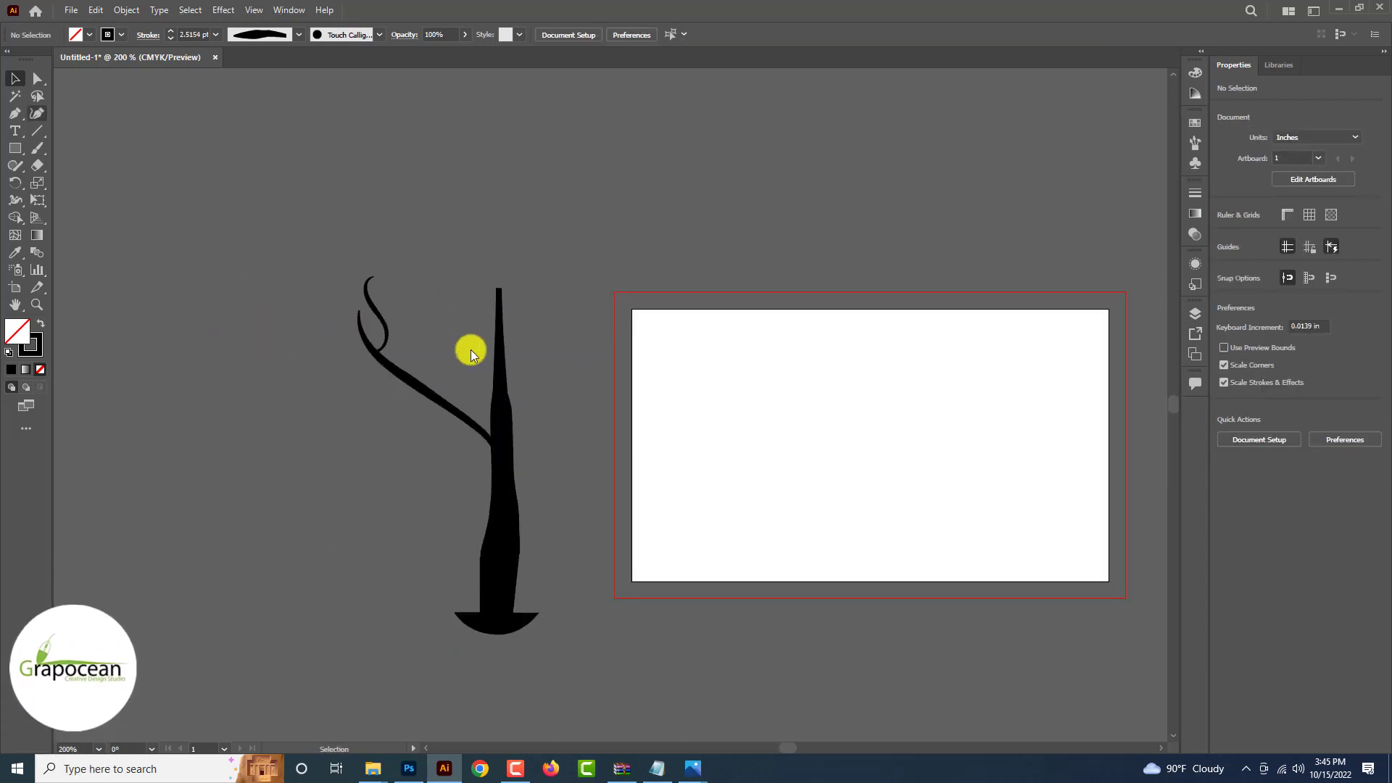
left_click(379, 316)
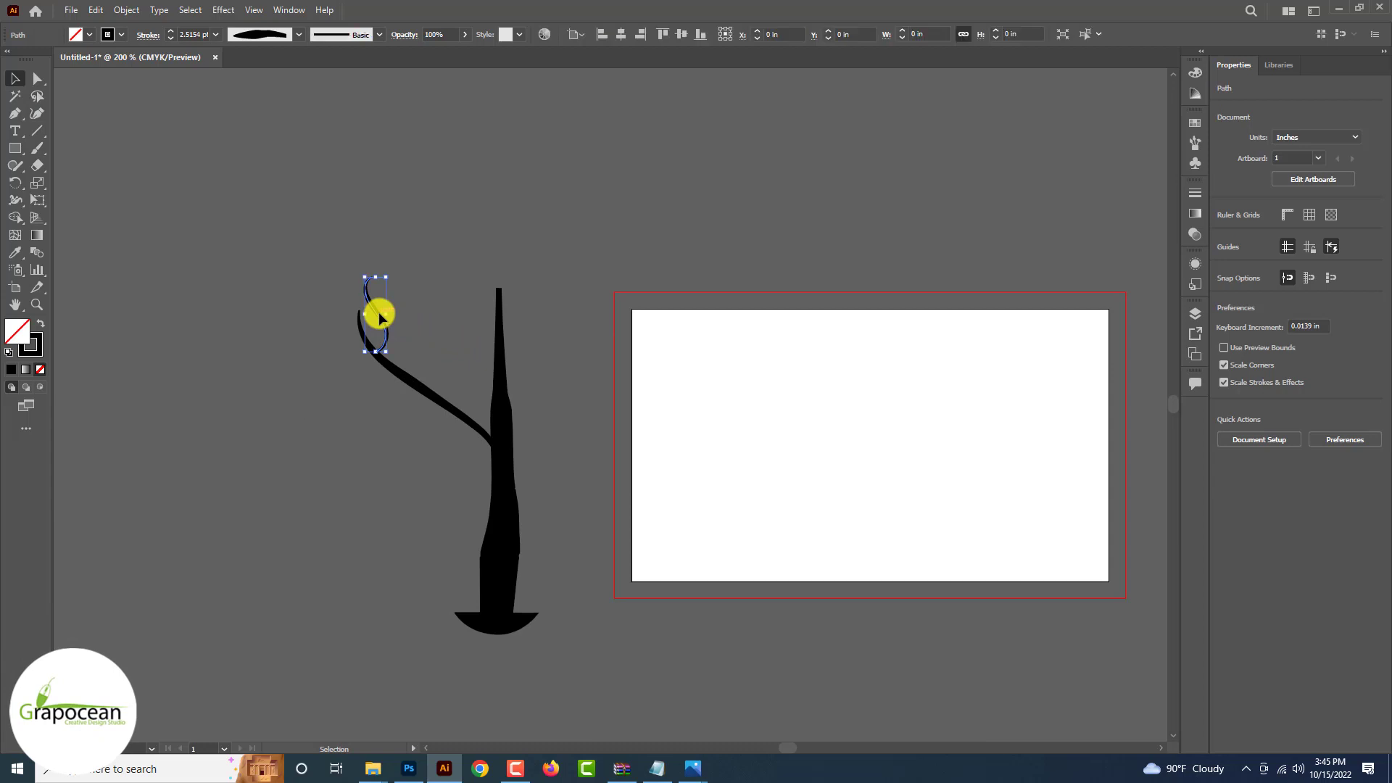
left_click(142, 313)
Step: Paint a slightly curved, steeply descending stroke in the empty area to the left of the tree
key("backslash")
left_click(37, 148)
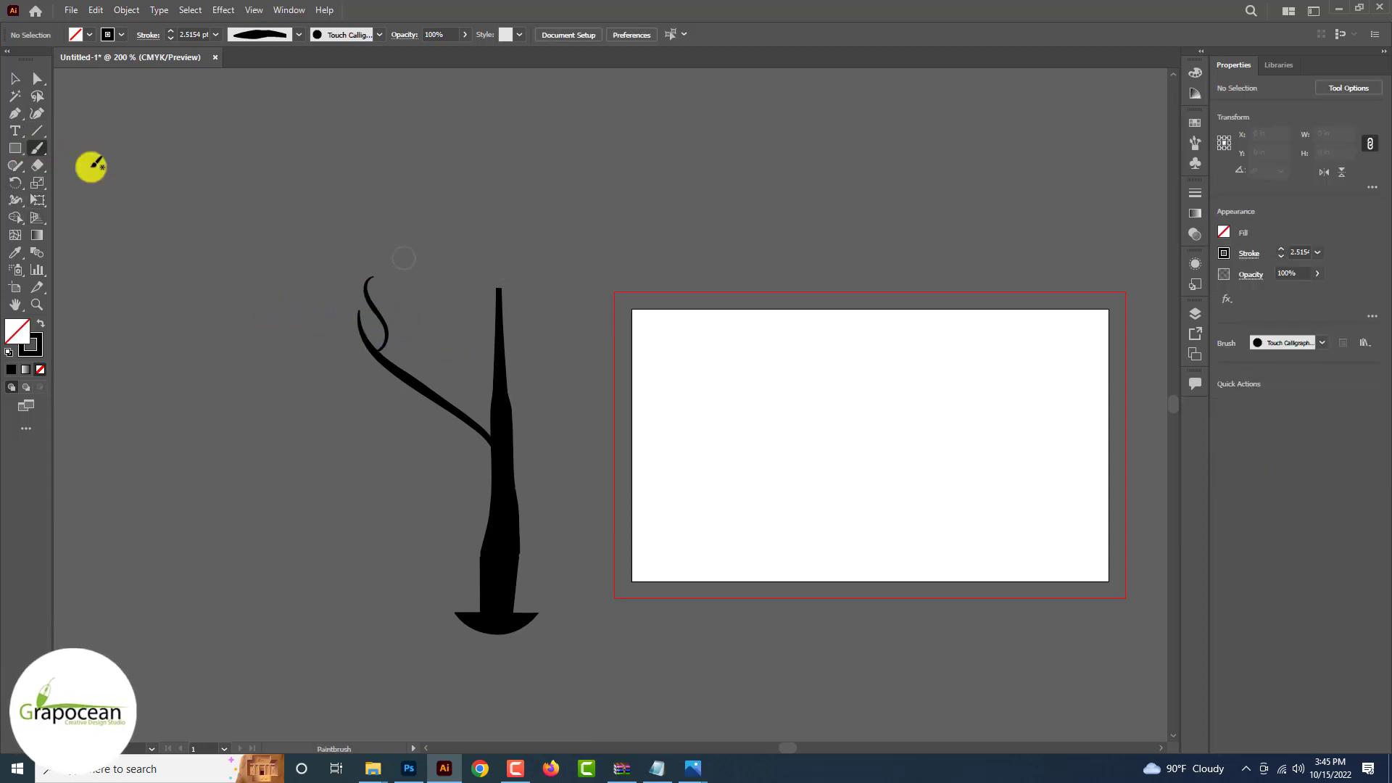
mouse_move(194, 195)
left_mouse_down()
mouse_move(220, 301)
mouse_move(248, 363)
left_mouse_up()
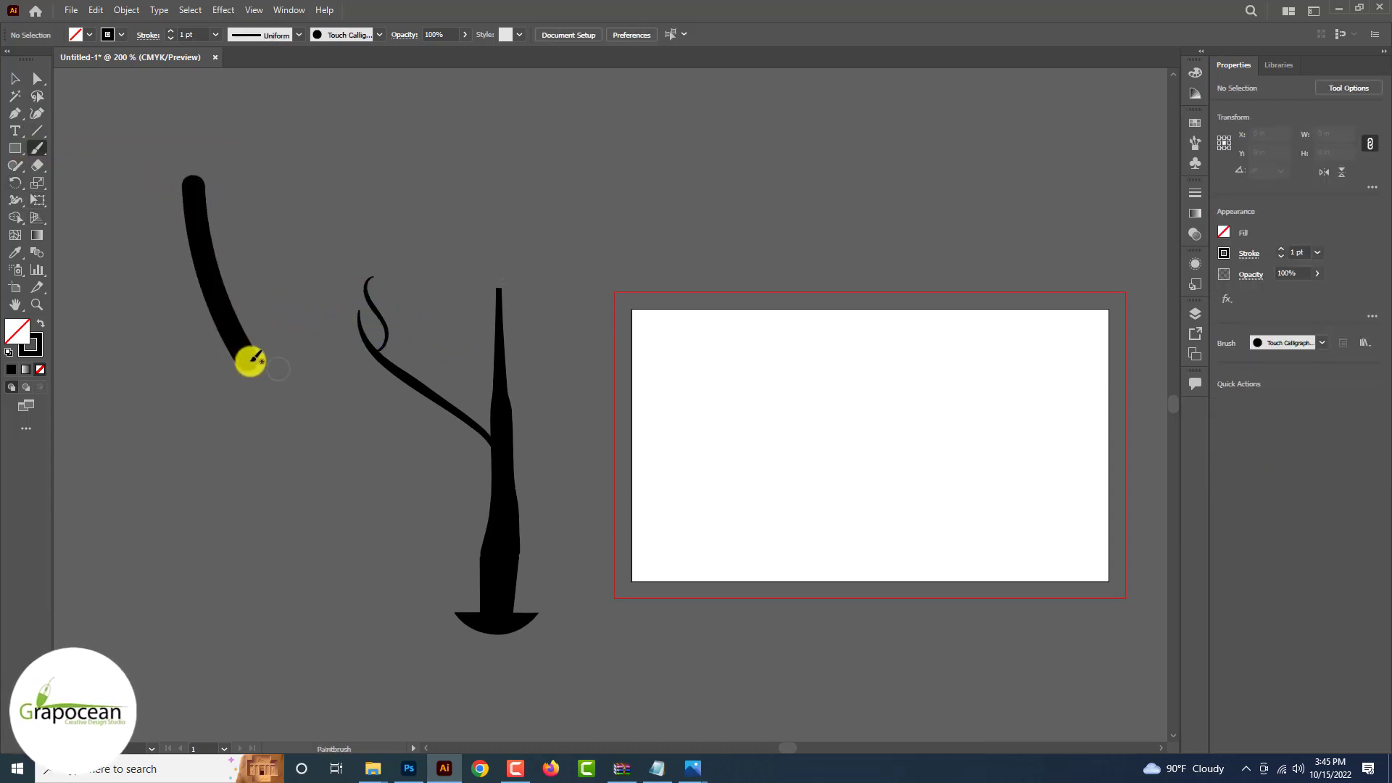
key("ctrl+z")
left_click_drag(362, 388, 406, 386)
key("ctrl+z")
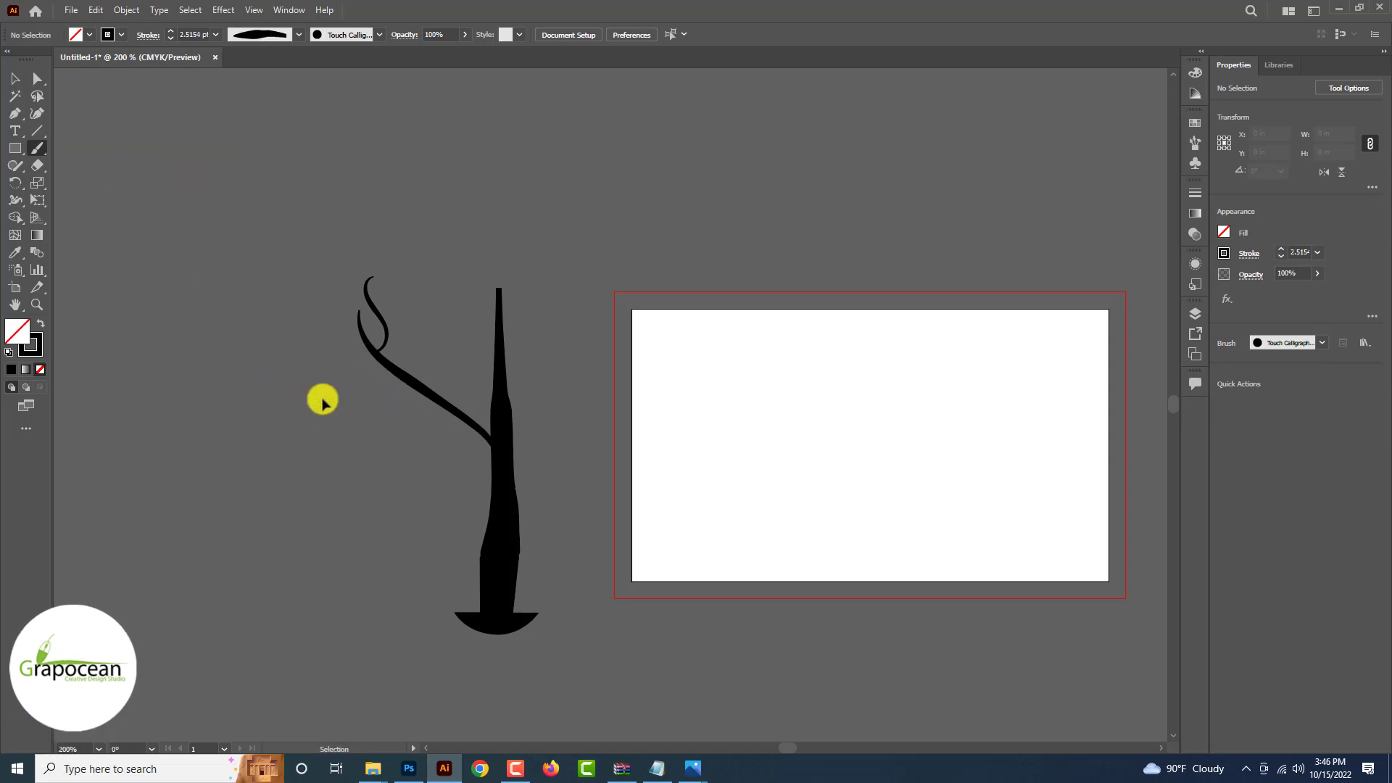
left_click_drag(292, 402, 412, 386)
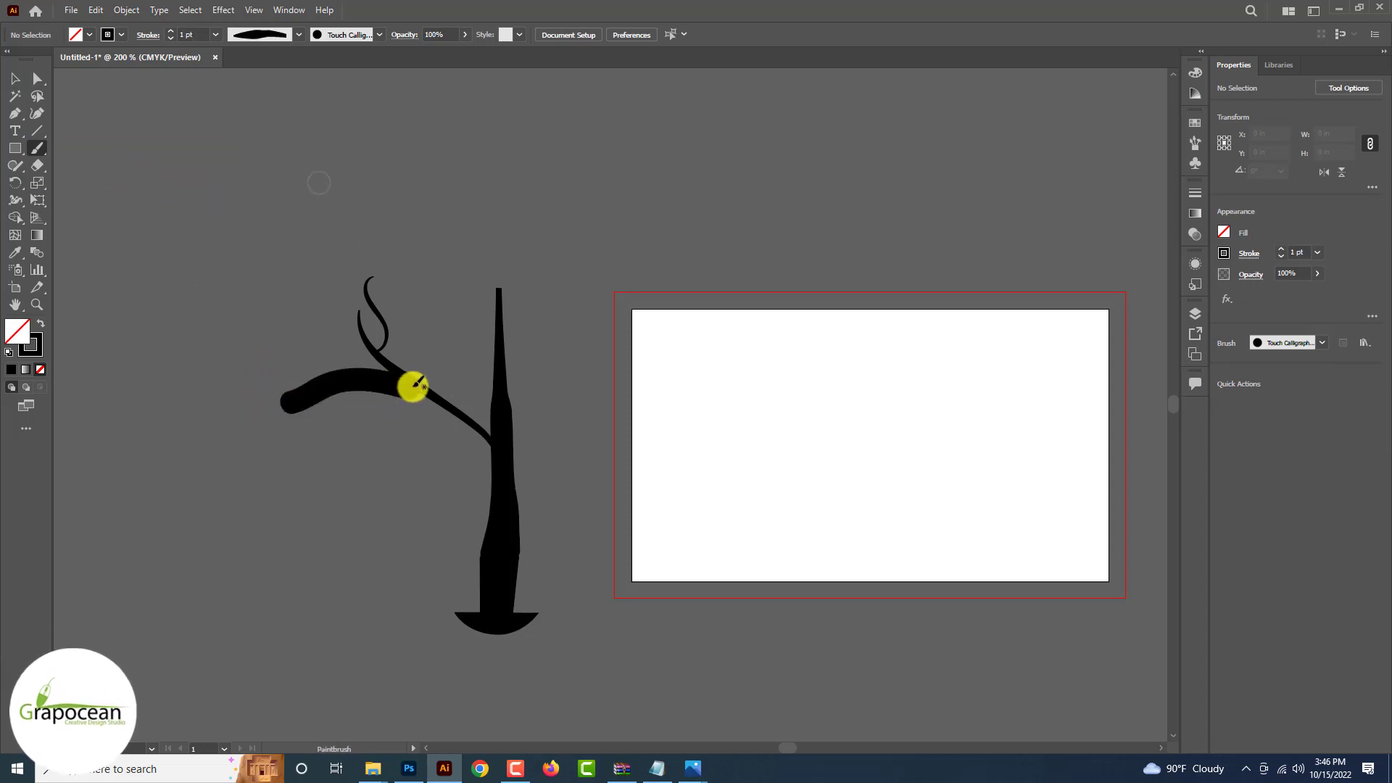
left_click(380, 35)
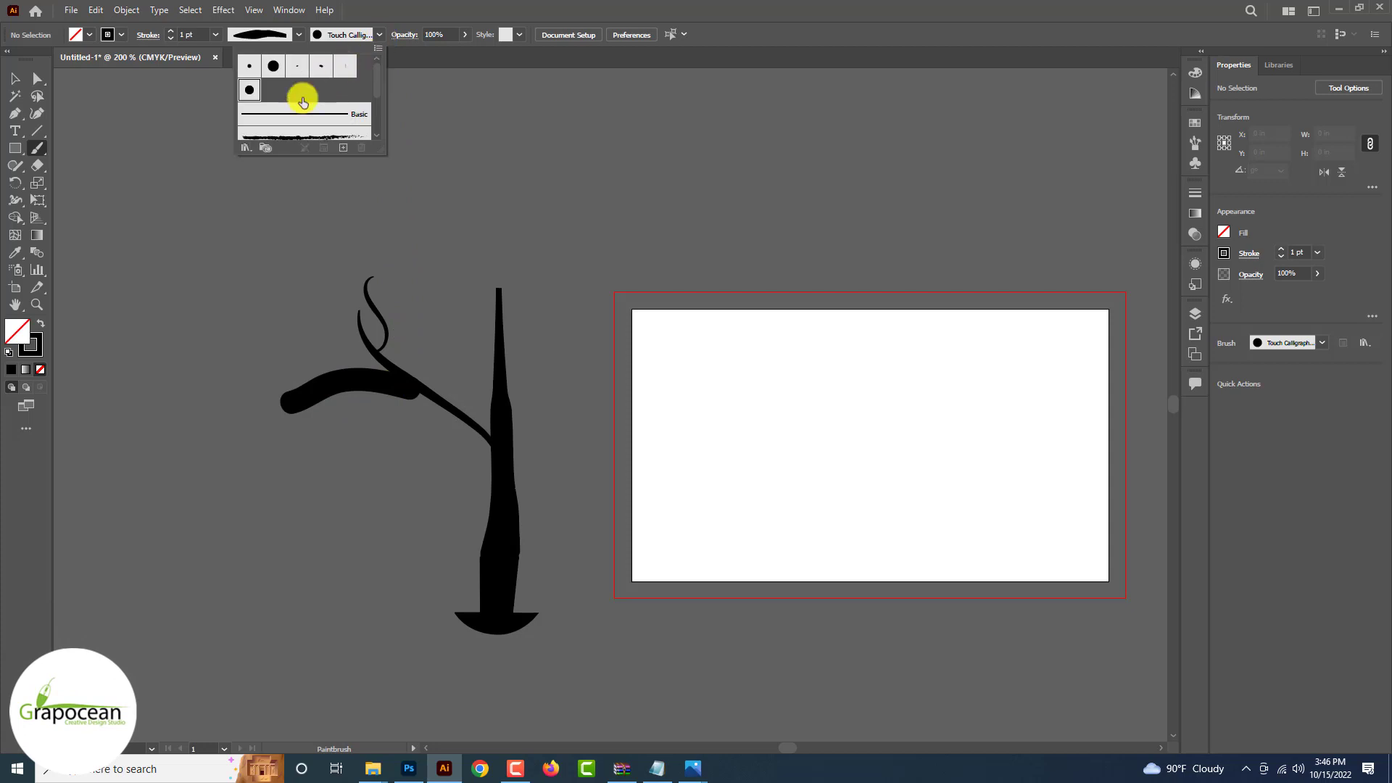
left_click(285, 115)
left_click(364, 379)
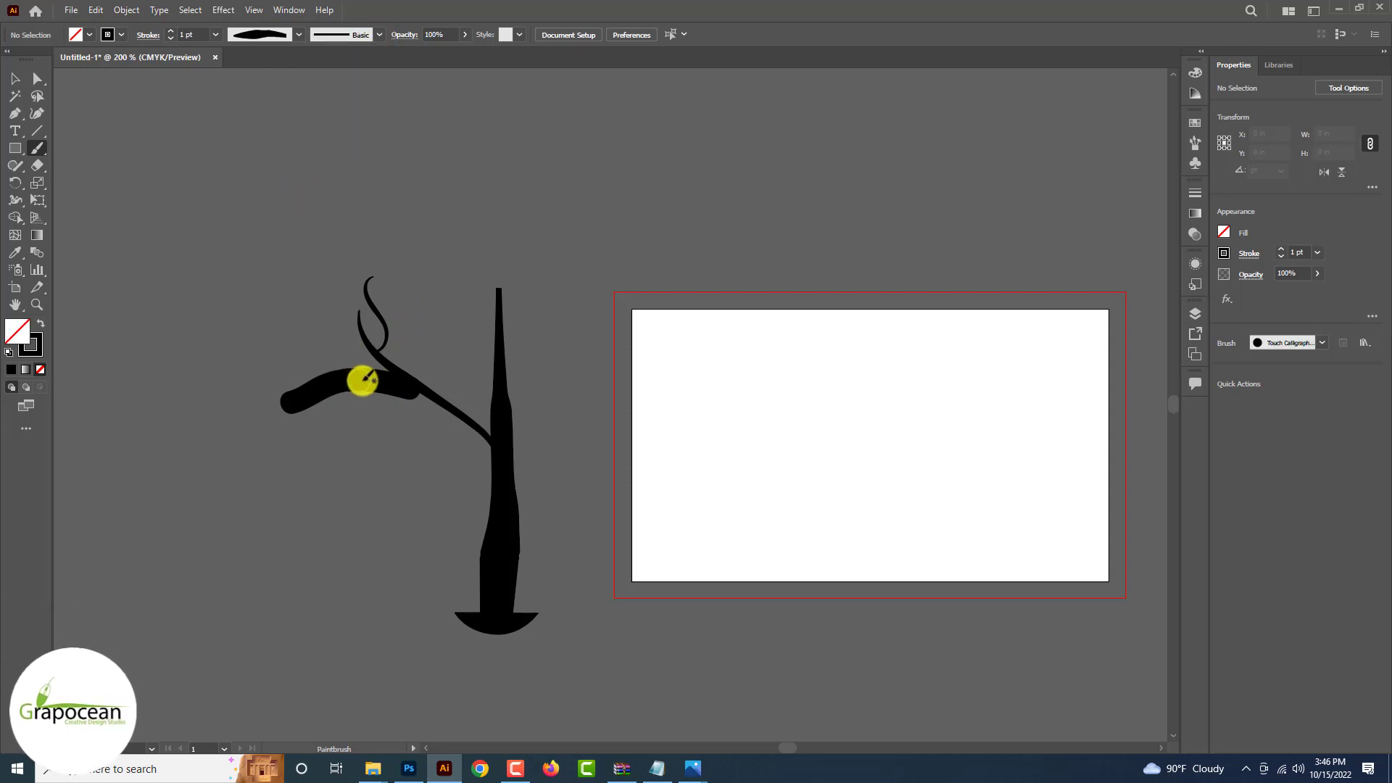
left_click(14, 77)
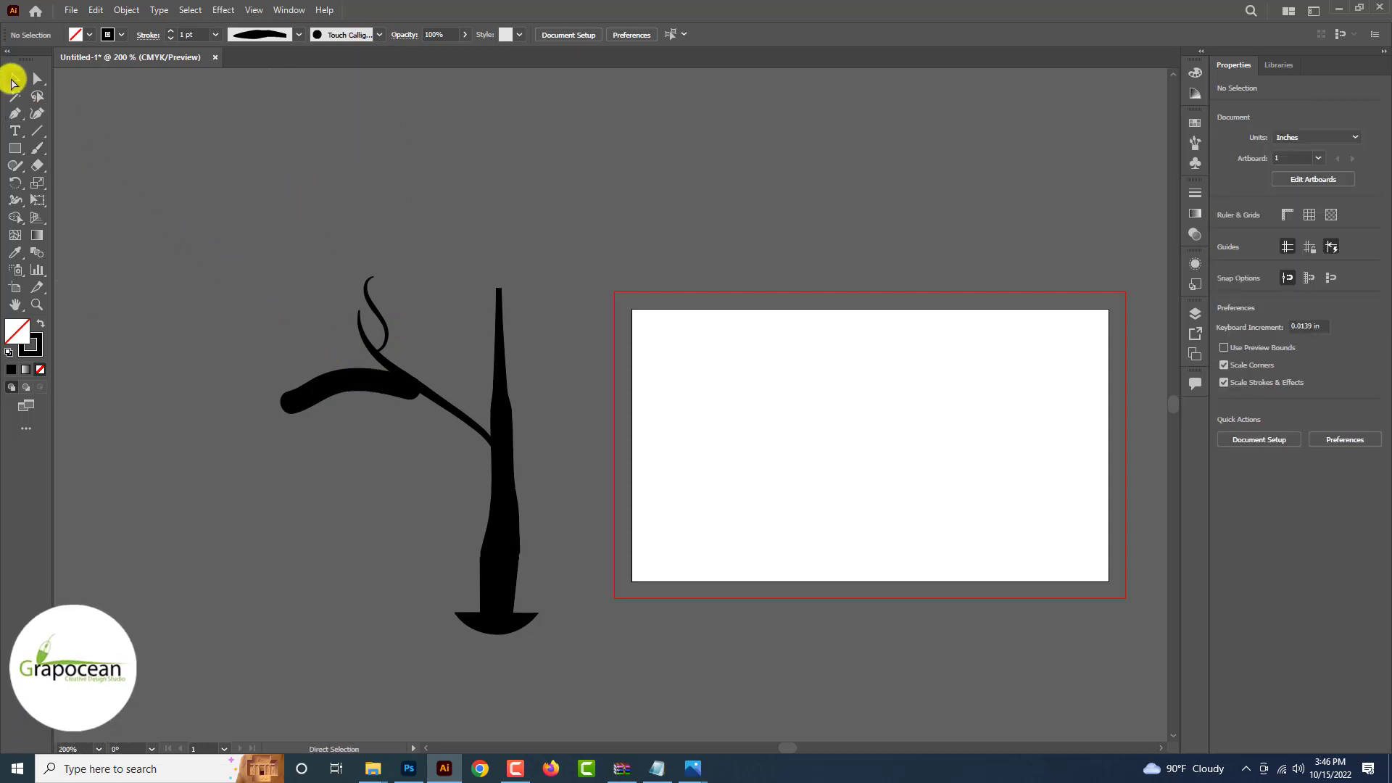
key("ctrl+z")
left_click(34, 147)
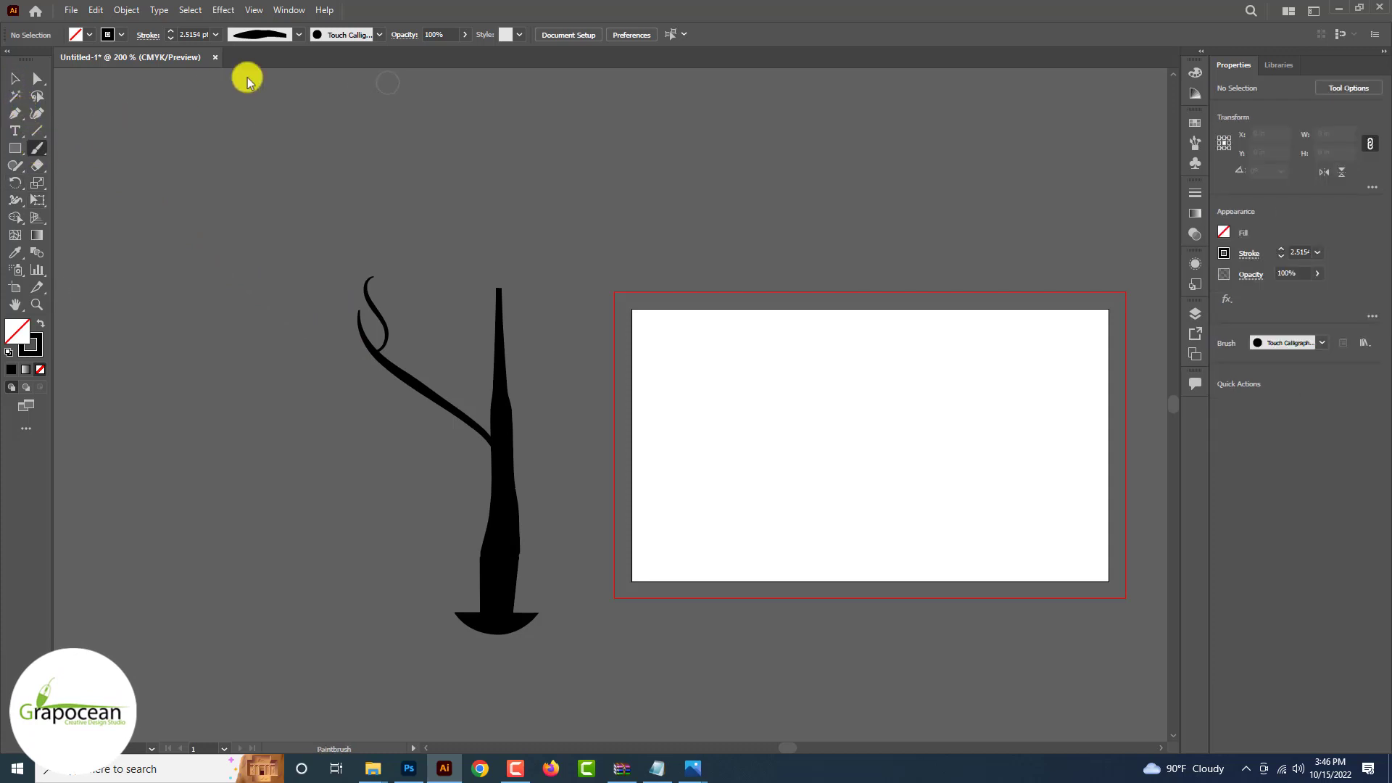
left_click(378, 34)
left_click(309, 116)
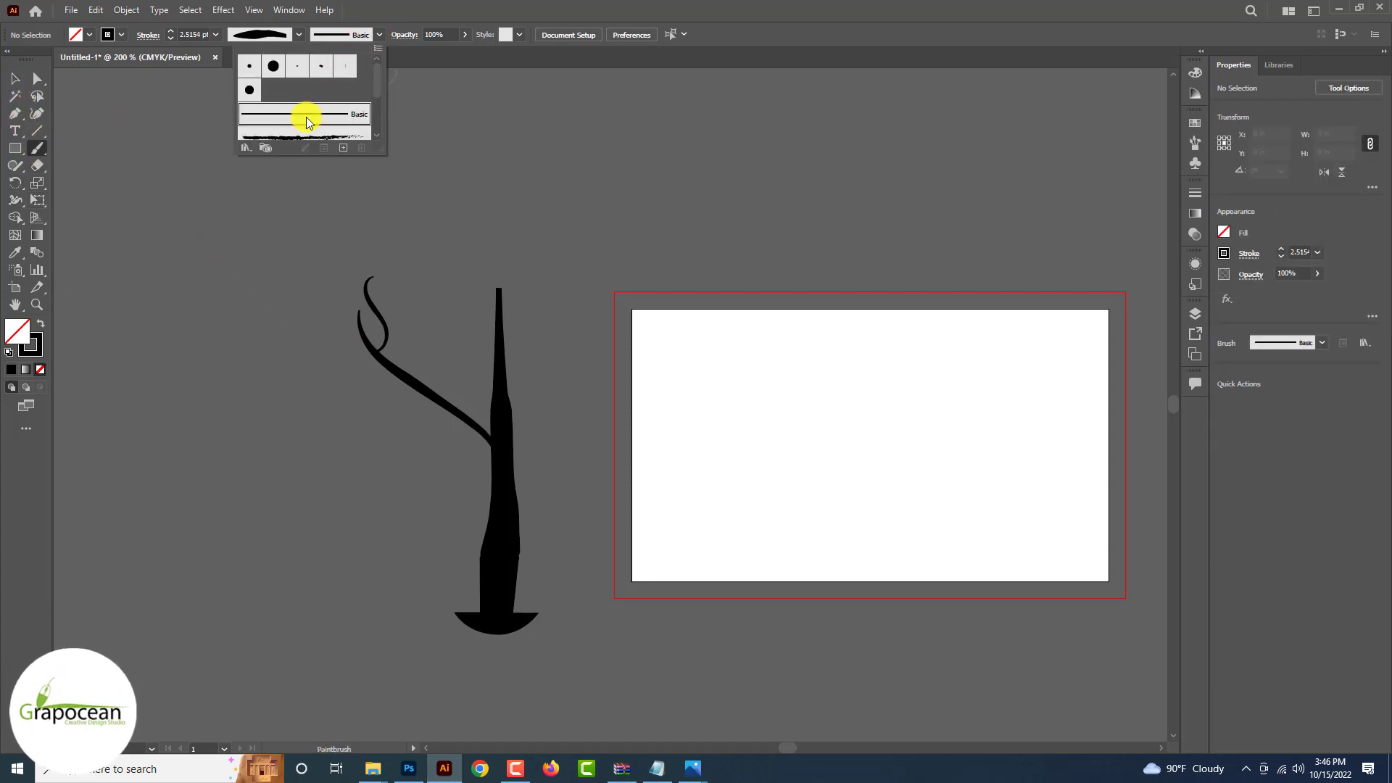
left_click(376, 383)
left_click_drag(339, 407, 462, 386)
key("ctrl+z")
left_click_drag(256, 404, 301, 400)
key("ctrl+z")
Step: Paint a long wavy stroke about 1.37 in wide from the empty area left of the tree to the middle of its branch
left_click(377, 34)
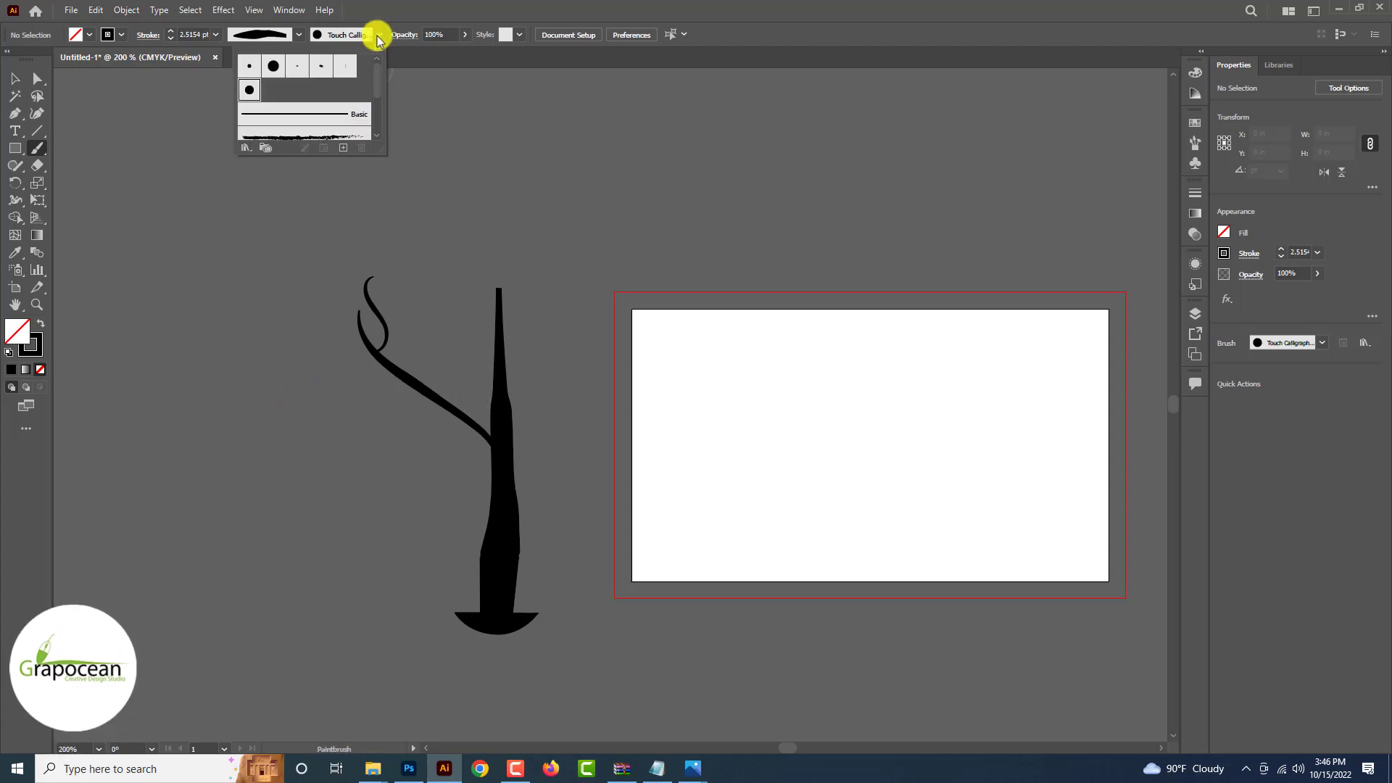
left_click(302, 113)
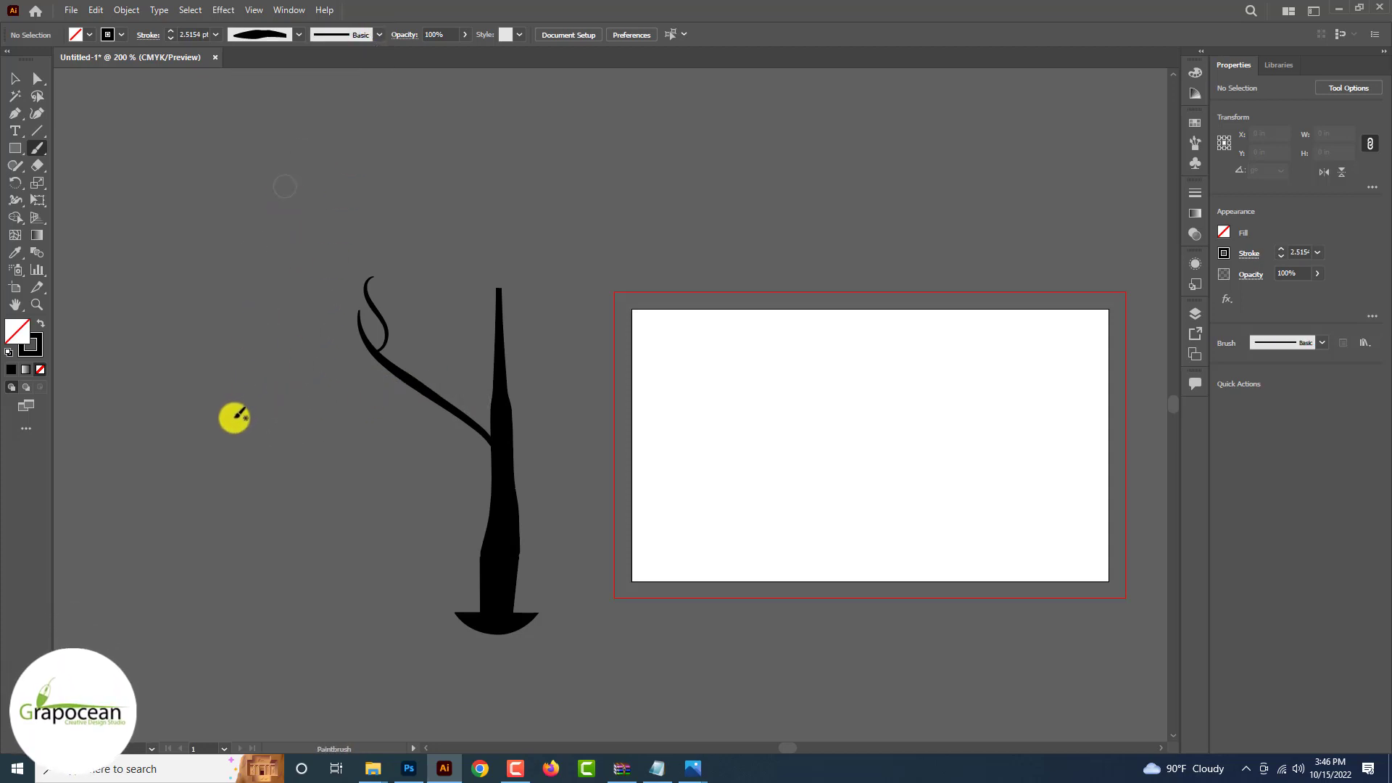
mouse_move(235, 419)
left_mouse_down()
mouse_move(319, 389)
mouse_move(428, 386)
left_mouse_up()
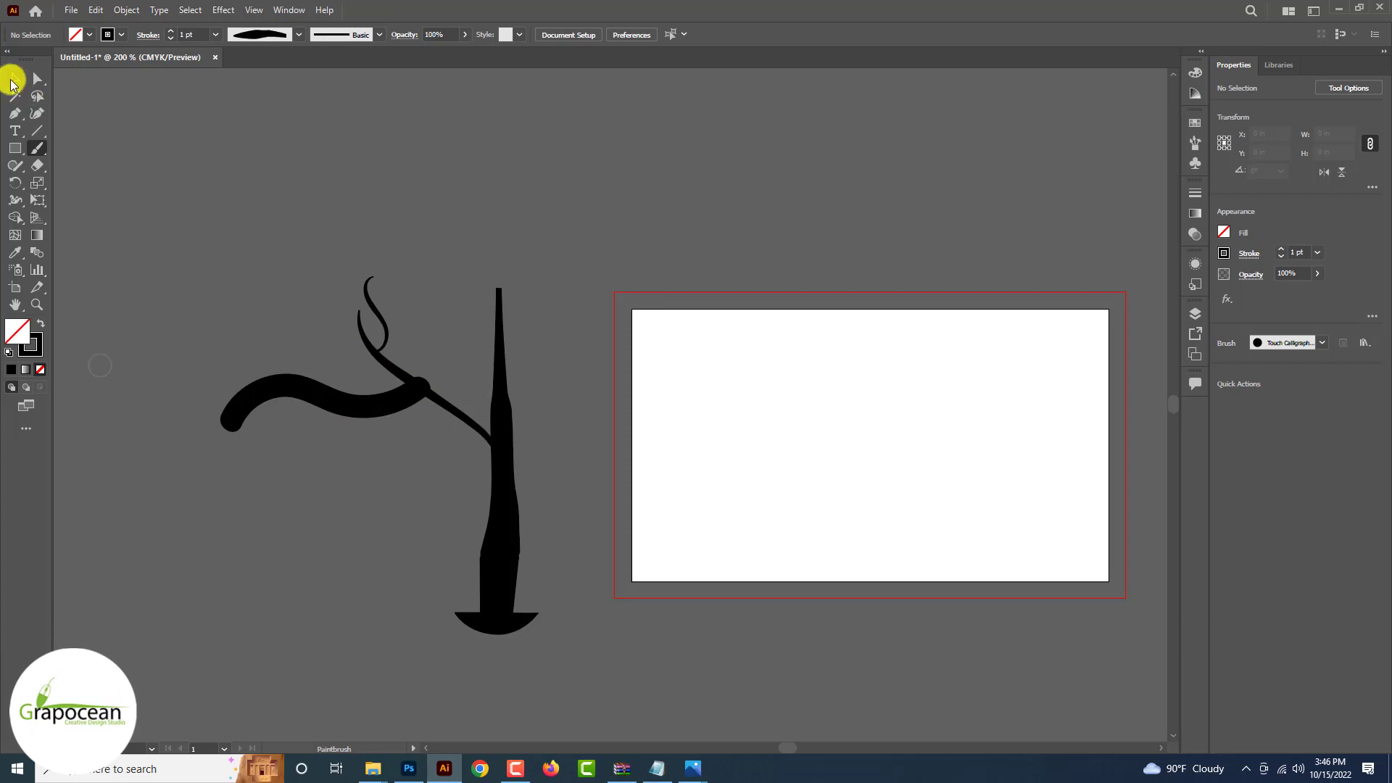
Step: Switch the long wavy stroke to the Basic brush and set its stroke to 5 pt
left_click(15, 78)
left_click(357, 410)
left_click(378, 35)
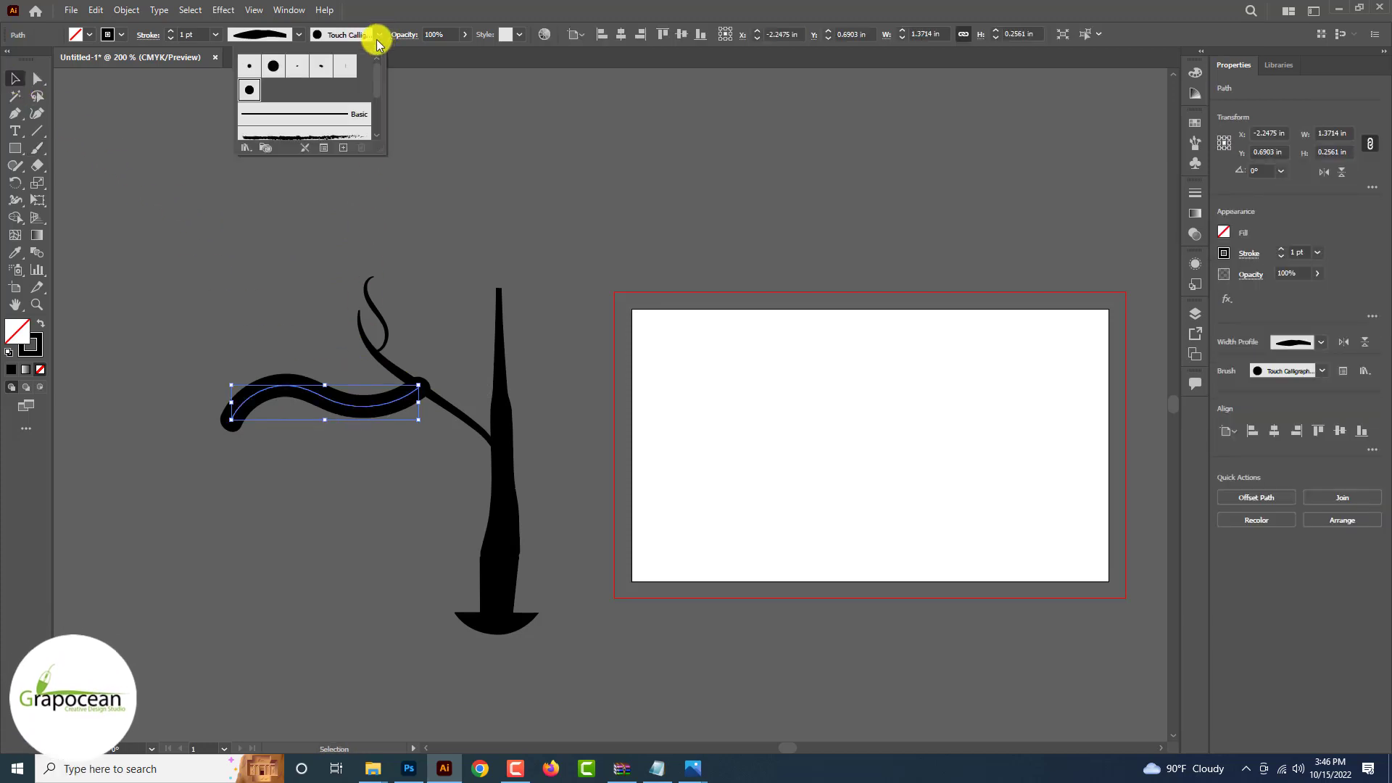
left_click(305, 115)
left_click(168, 32)
left_click(169, 32)
left_click(168, 32)
left_click(169, 32)
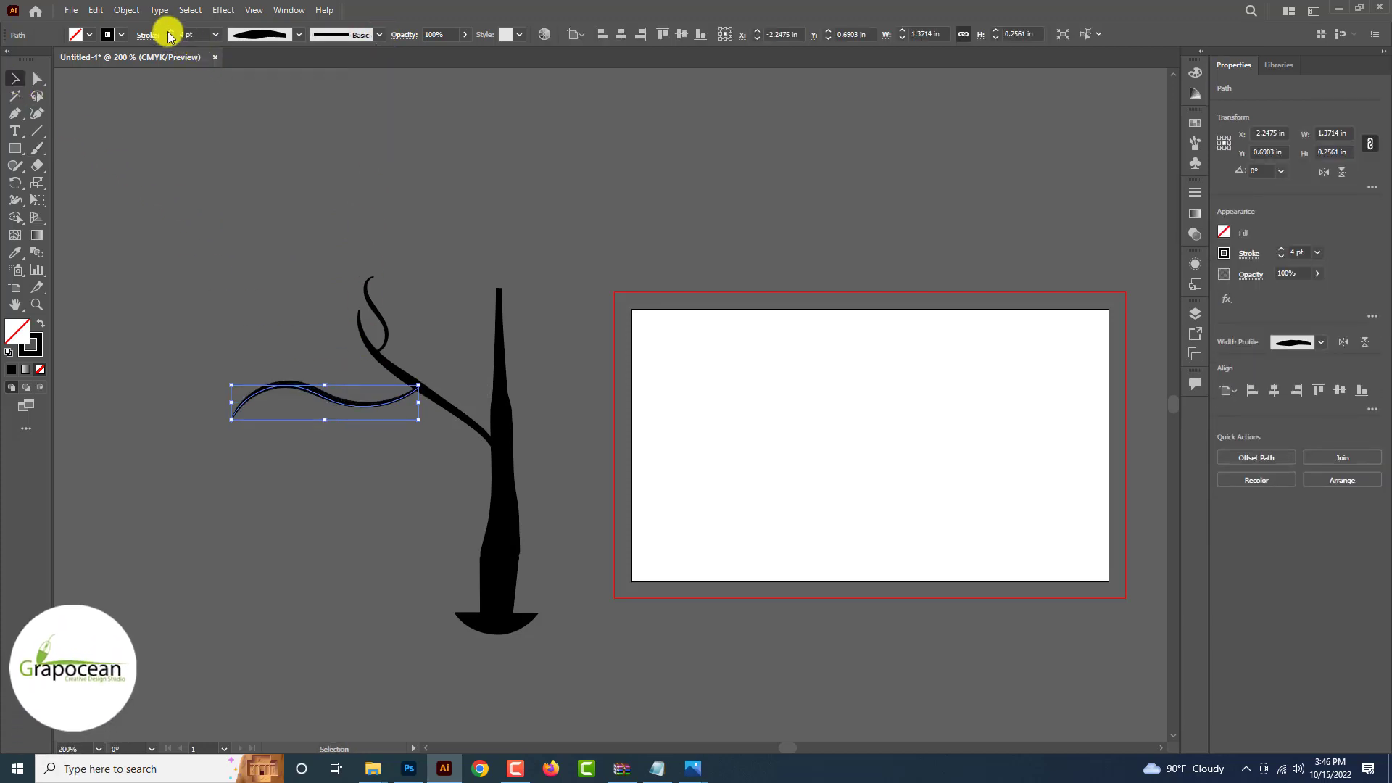
left_click(168, 32)
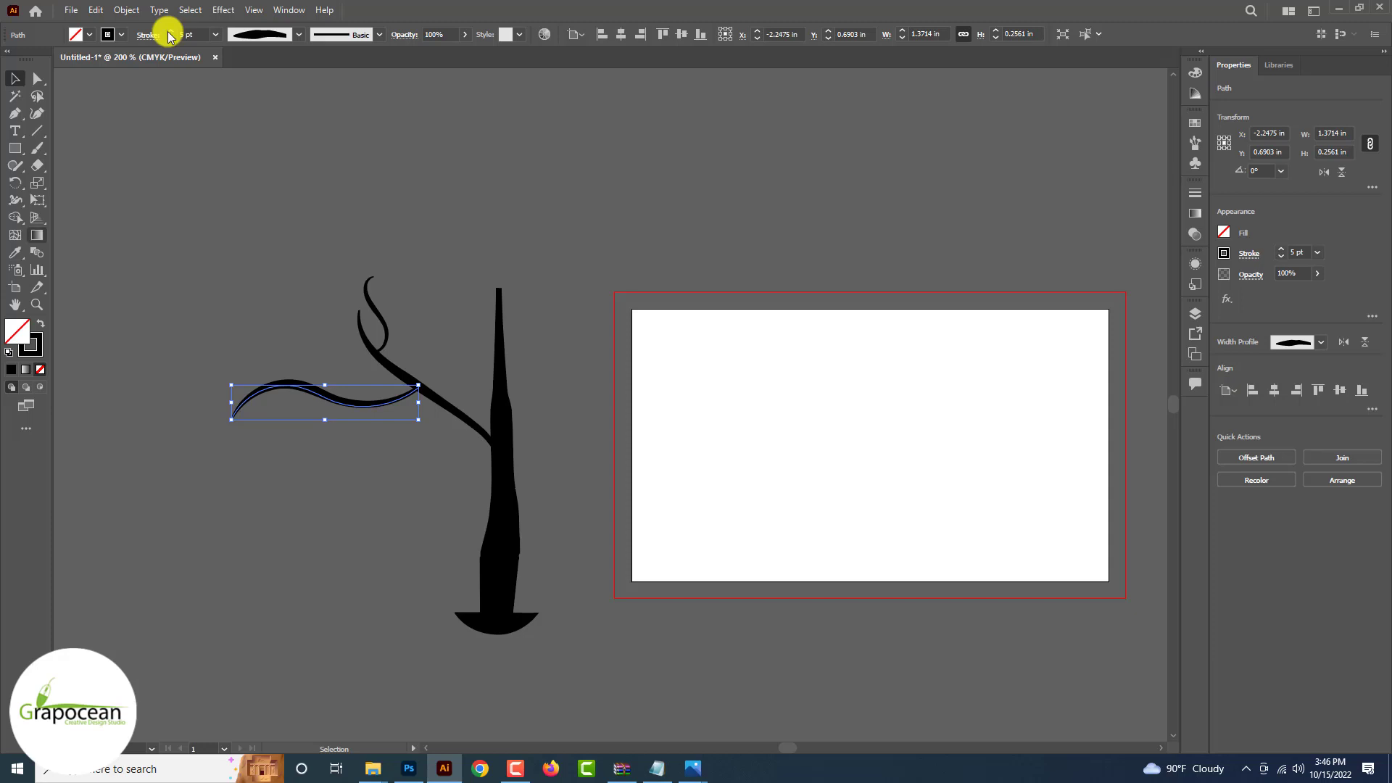
Step: Roughen the long wavy stroke into a knotty twig with the Wrinkle tool
left_click_drag(18, 201, 79, 326)
left_click(320, 460)
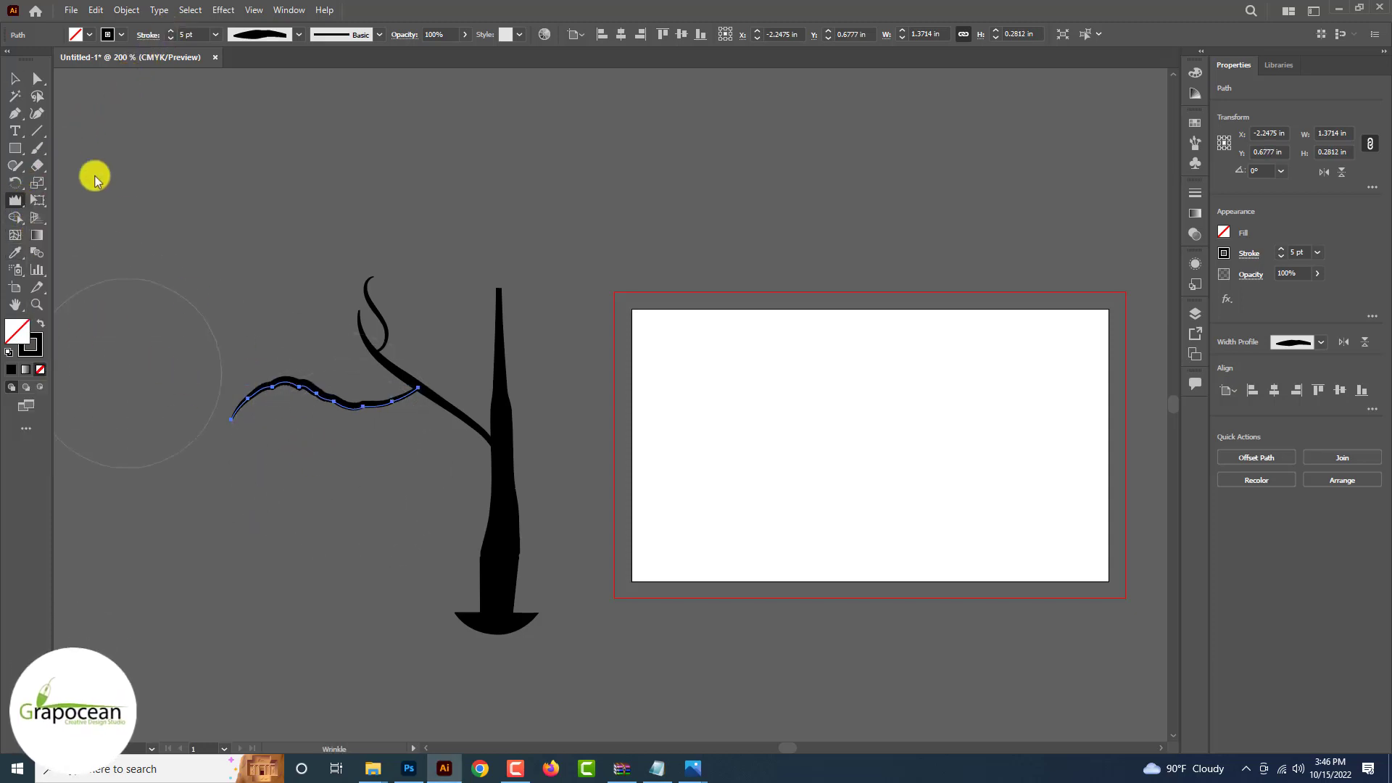
left_click(15, 79)
left_click(144, 154)
Step: Rotate the wrinkled twig to a nearly upright position and attach its foot to the middle of the branch
key("ctrl+minus")
key("ctrl+minus")
key("ctrl+plus")
key("ctrl+plus")
key("ctrl+plus")
key("ctrl+plus")
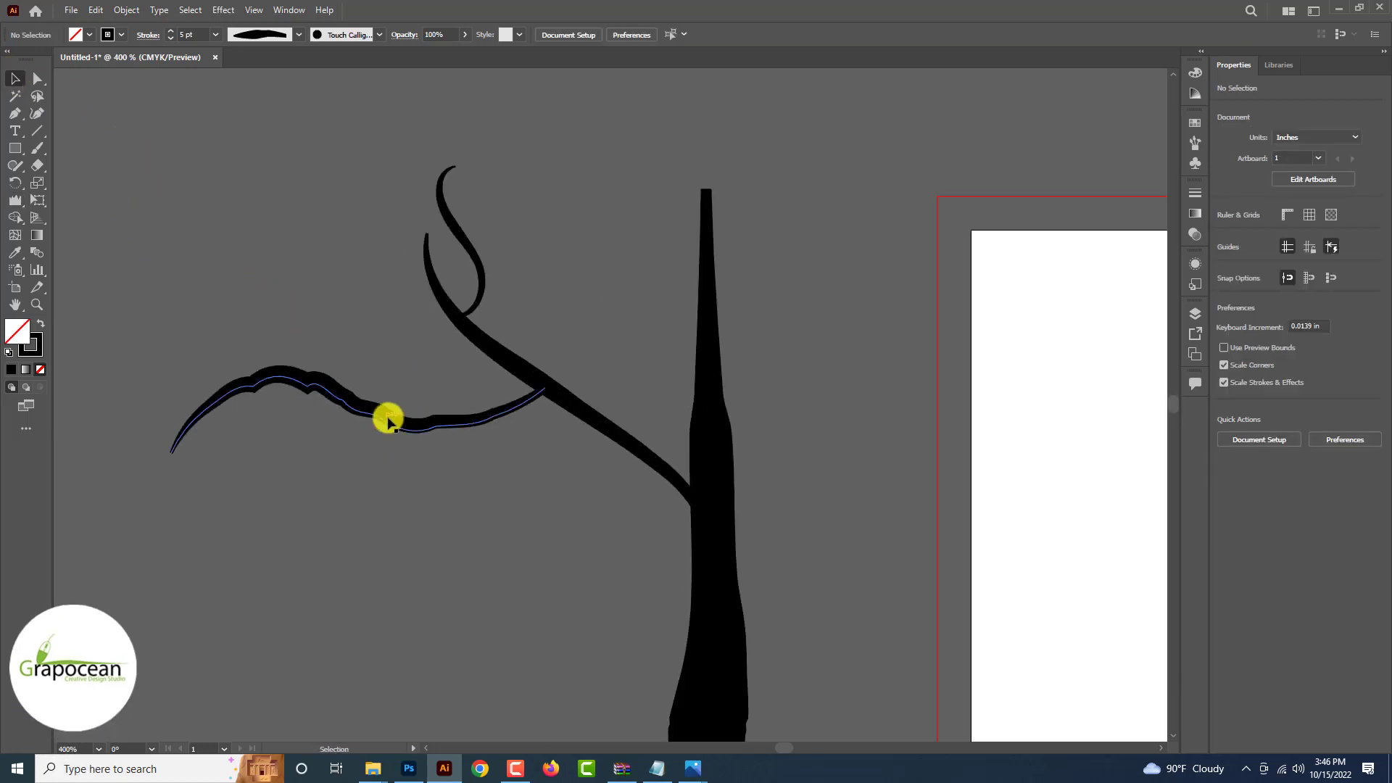
mouse_move(386, 416)
left_mouse_down()
mouse_move(547, 529)
mouse_move(535, 535)
mouse_move(568, 232)
left_mouse_up()
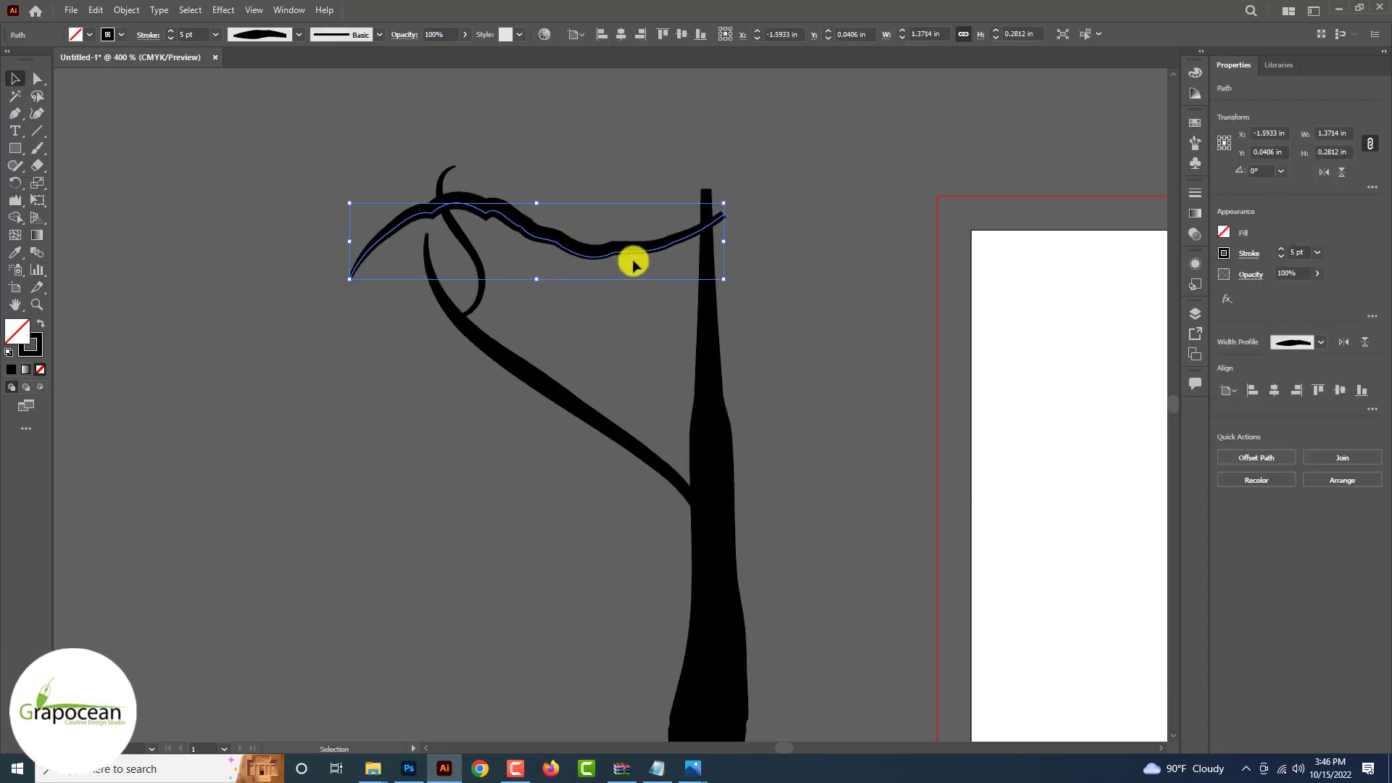
left_click_drag(728, 286, 568, 362)
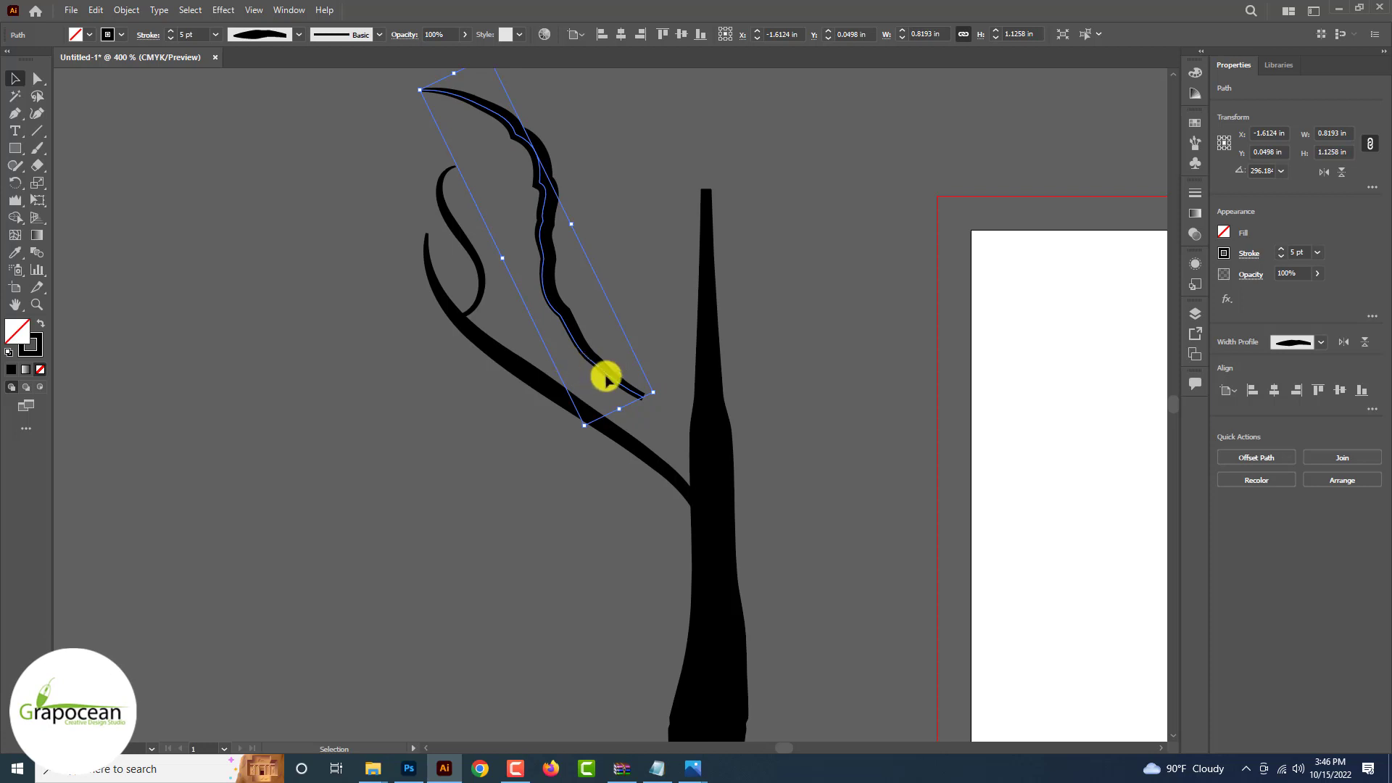
left_click_drag(659, 396, 609, 423)
left_click(814, 273)
key("ctrl+minus")
key("ctrl+minus")
key("ctrl+minus")
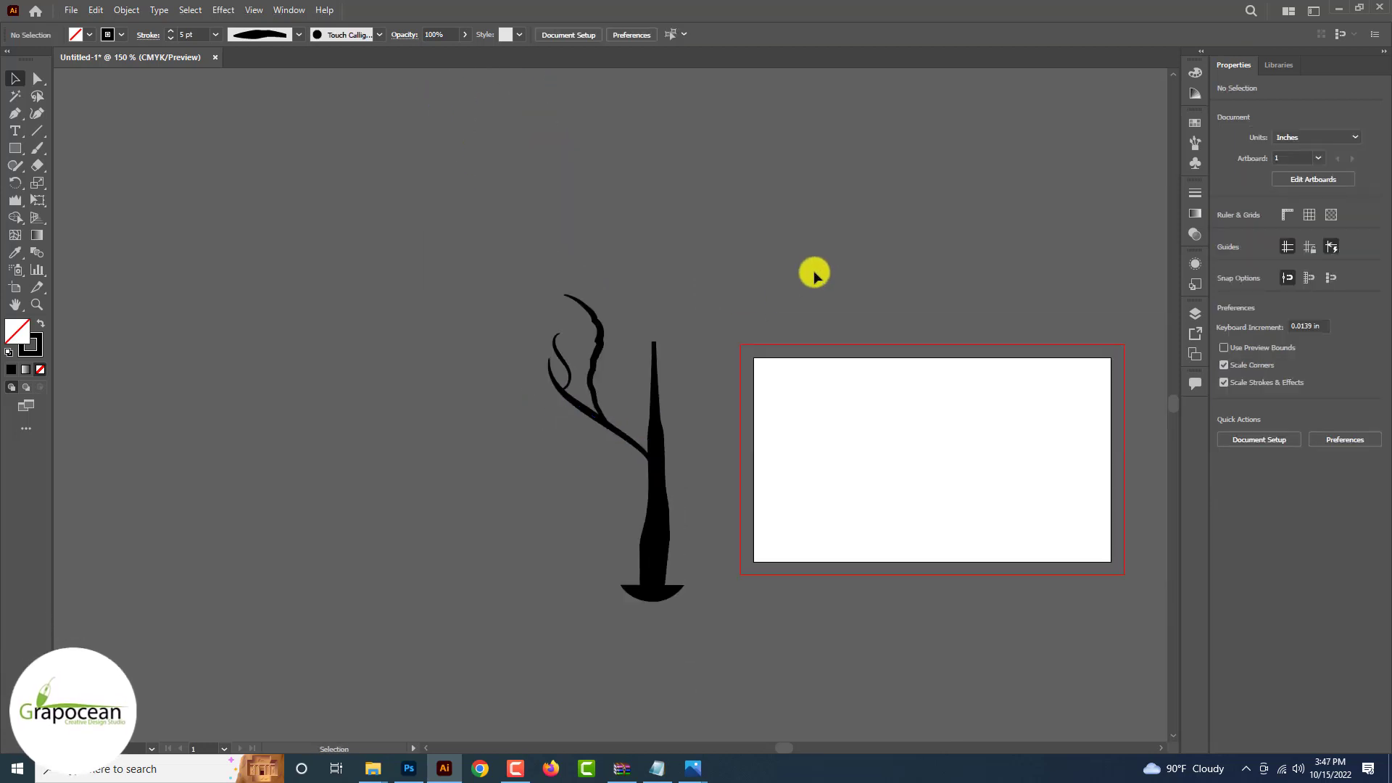
Step: Roughen the small S-shaped twig at the branch's outer end with the Wrinkle tool
scroll(815, 273, "left", 2)
key("ctrl+plus")
left_click(590, 336)
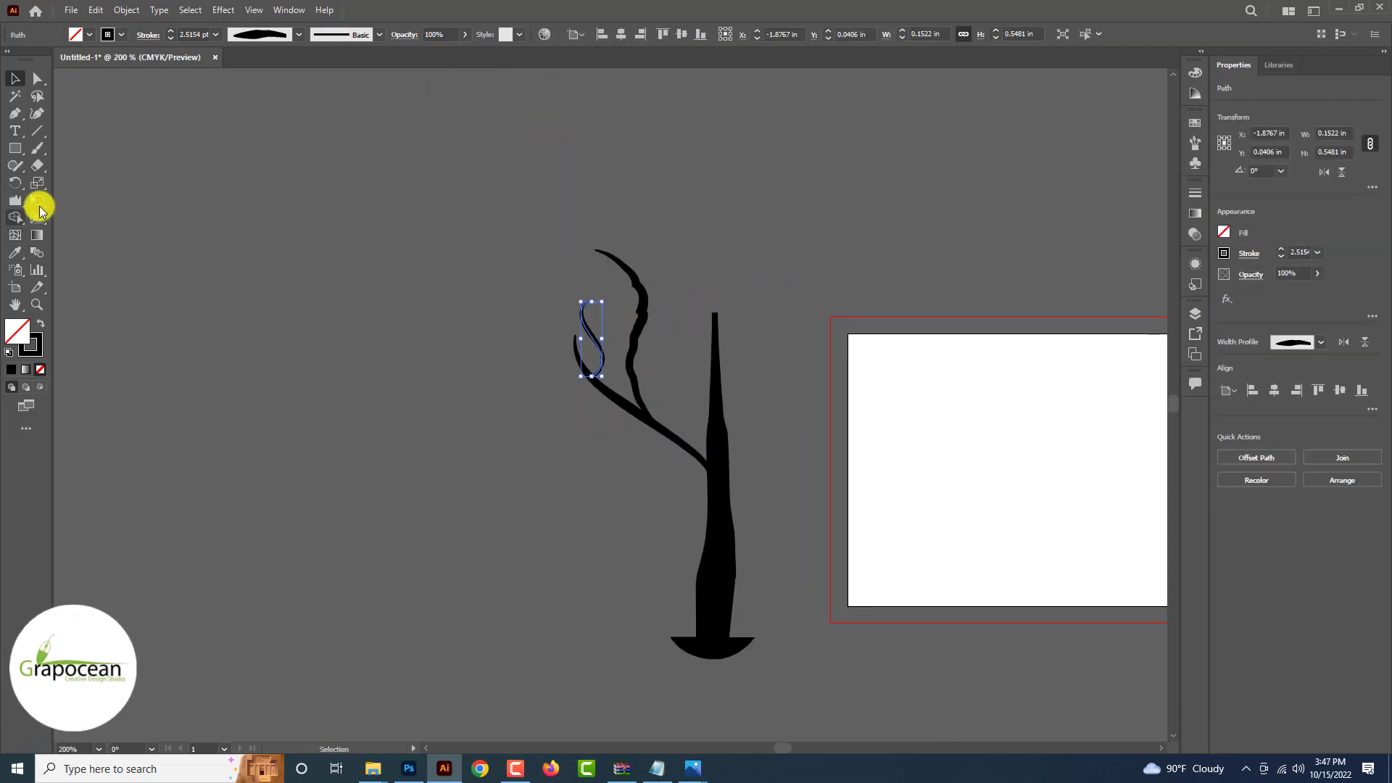
left_click(15, 200)
left_click(581, 336)
left_click(16, 78)
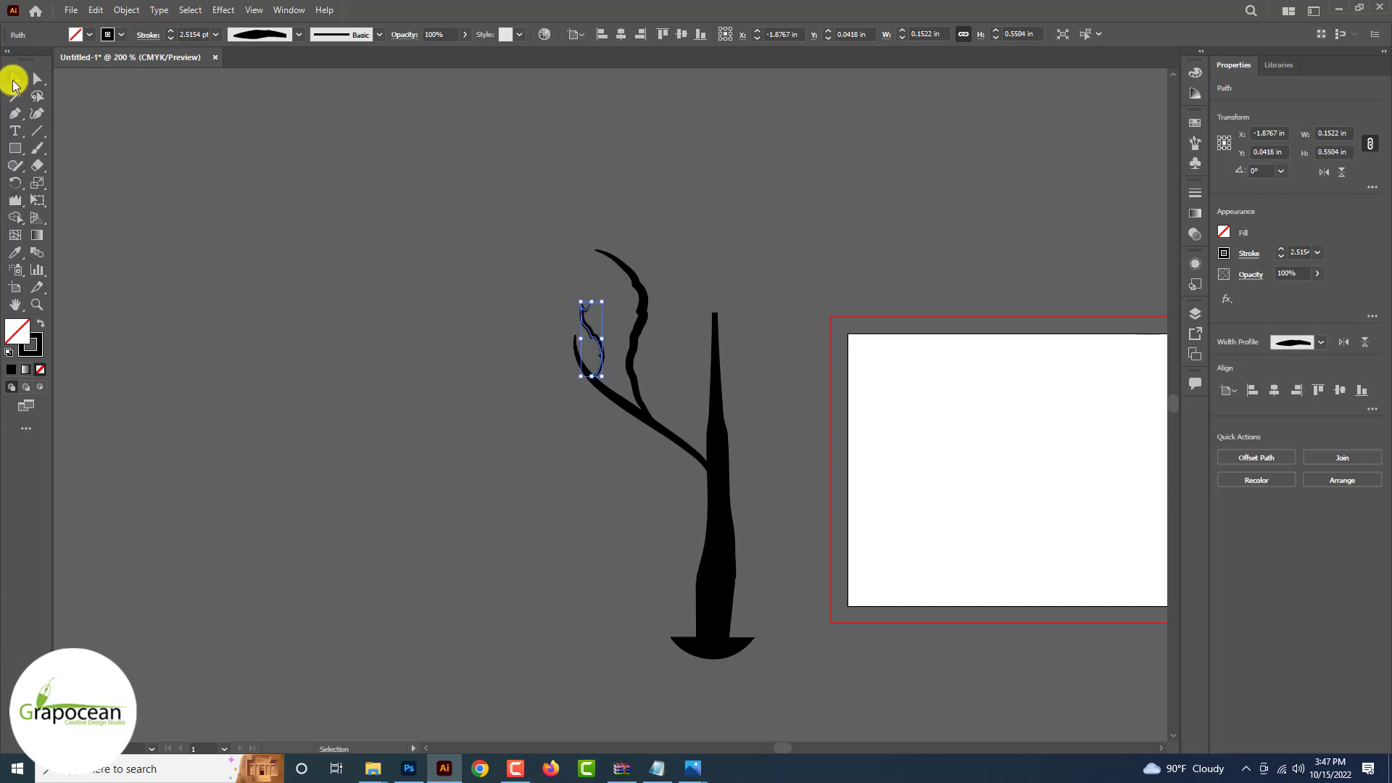
left_click(349, 365)
Step: Select the smooth main branch and activate the Wrinkle tool for it
key("ctrl+plus")
left_click(616, 385)
left_click(15, 200)
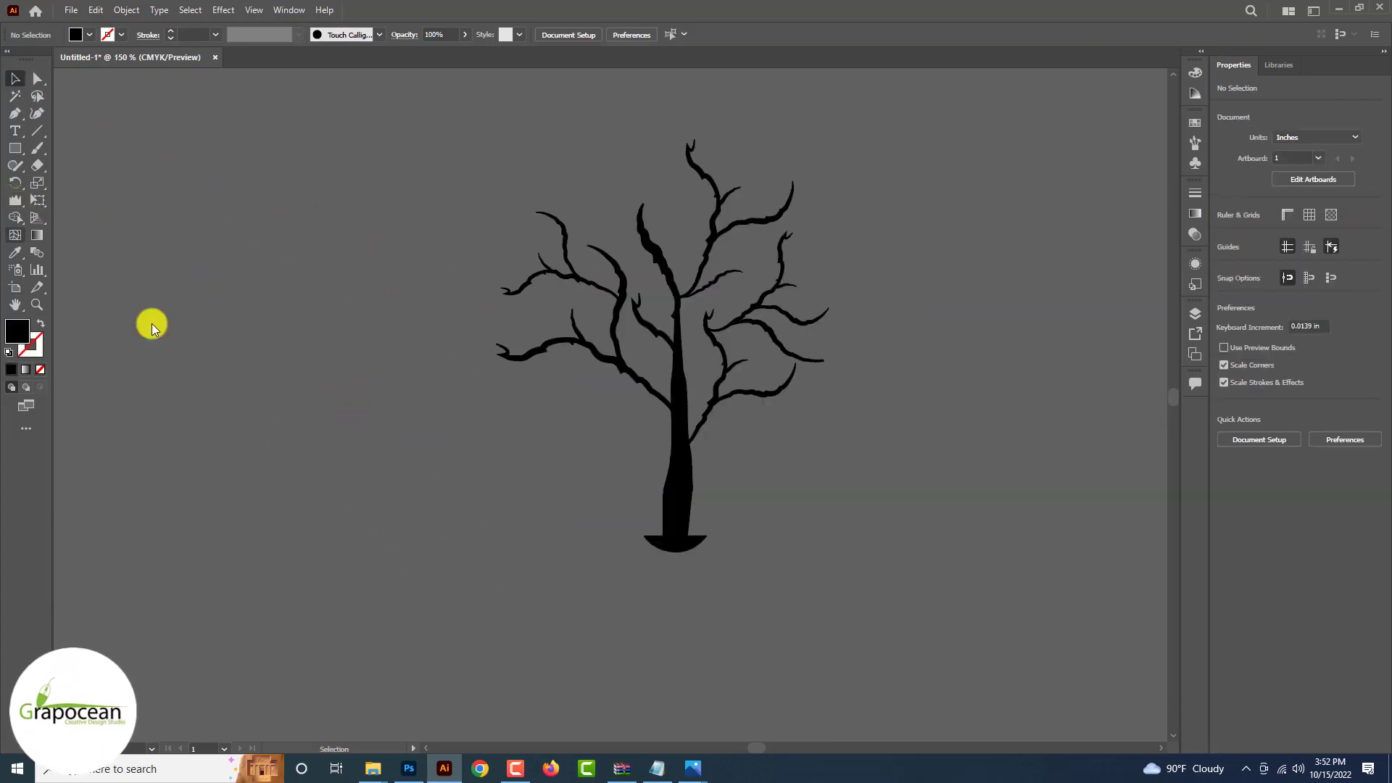
left_click(13, 116)
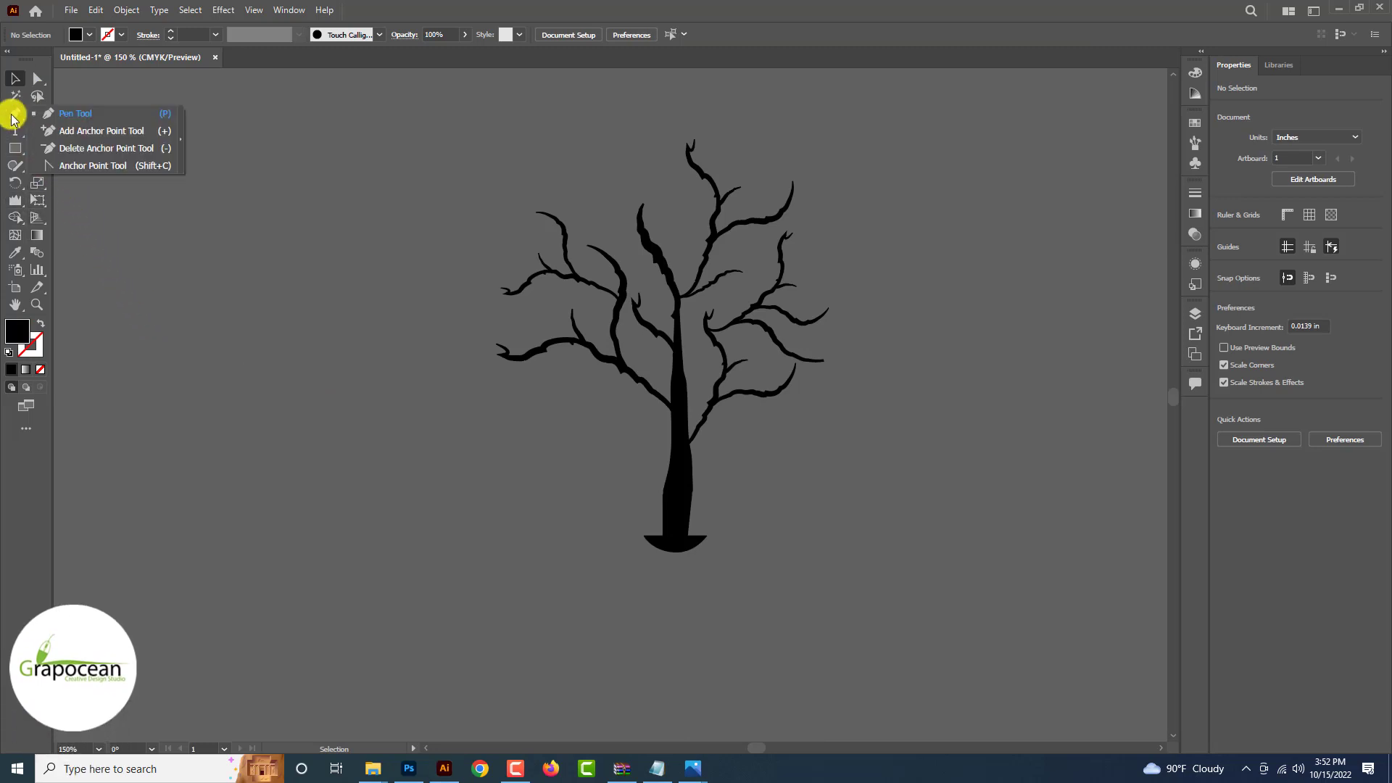
left_click(12, 116)
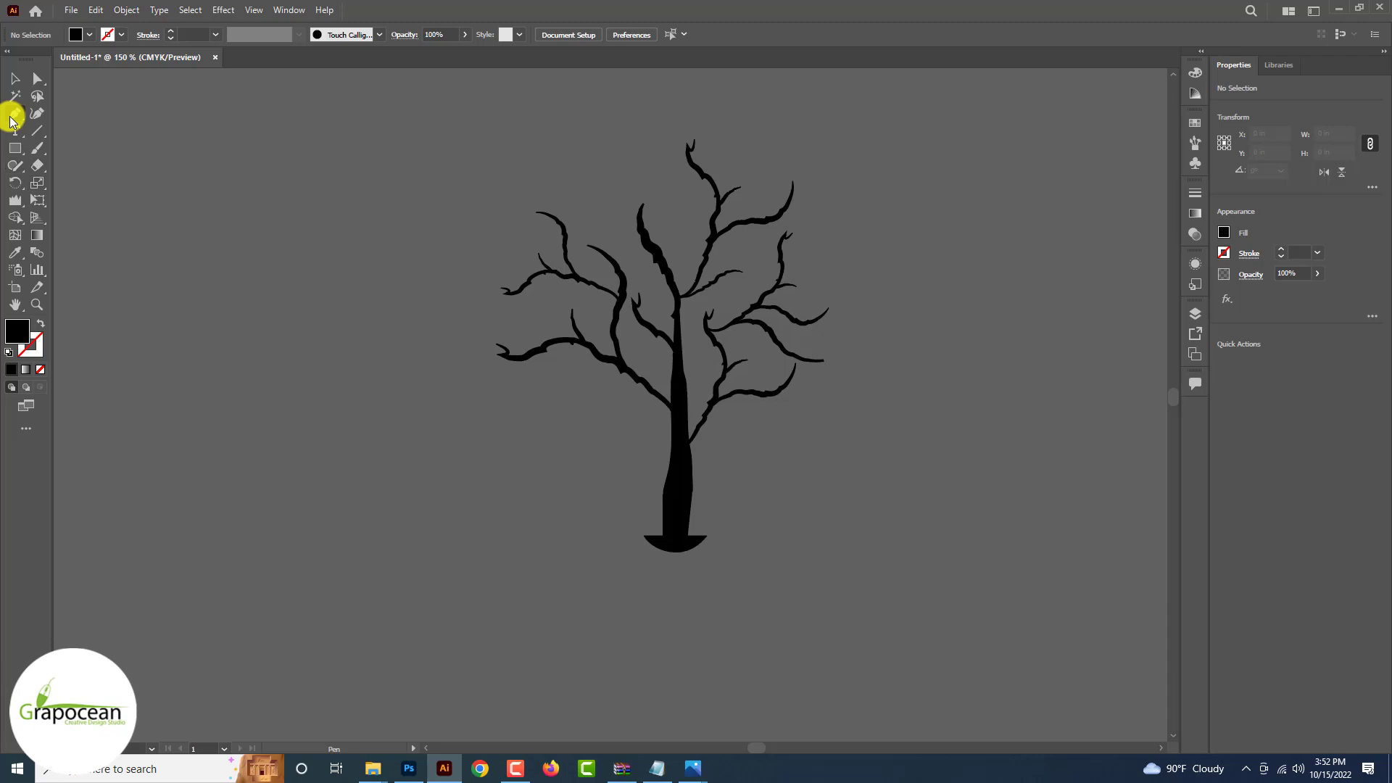
left_click(11, 116)
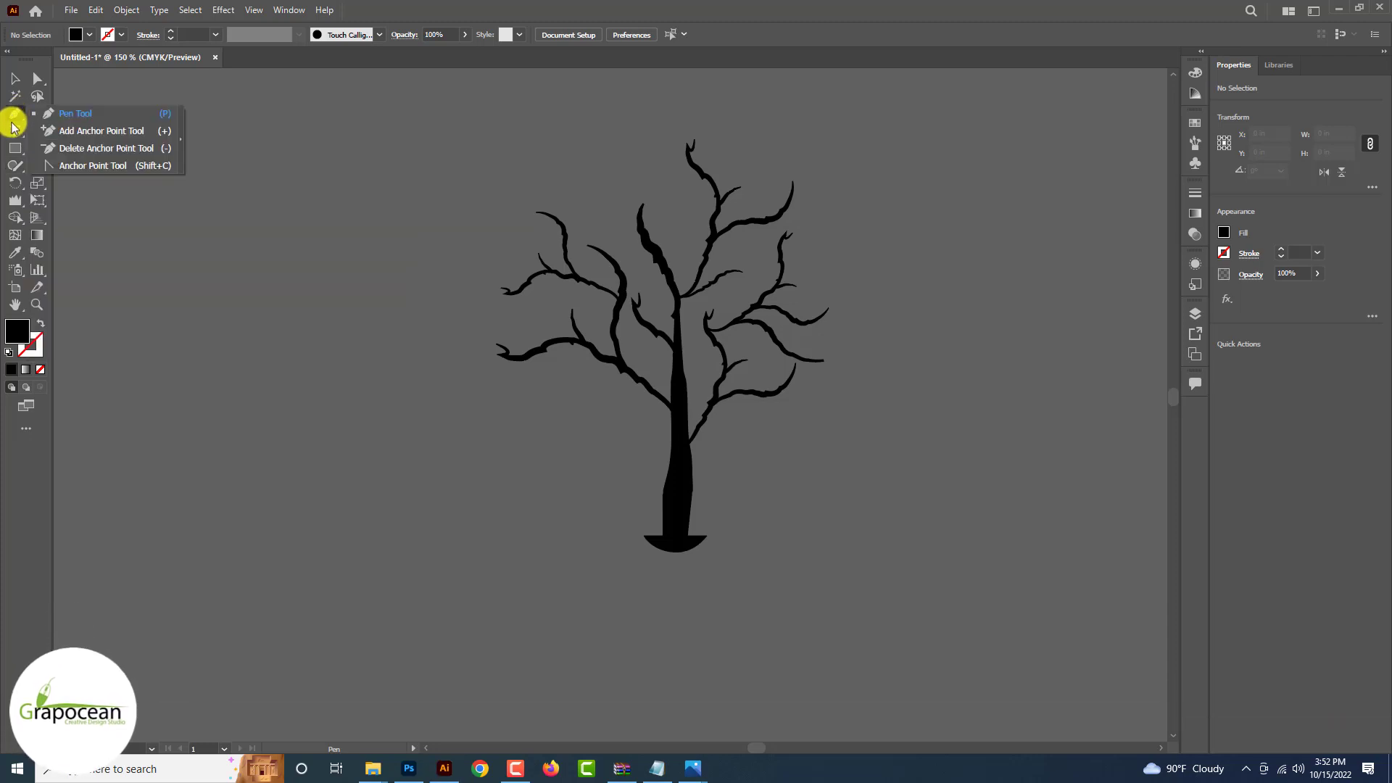
left_click(12, 129)
right_click(11, 117)
right_click(11, 132)
right_click(13, 149)
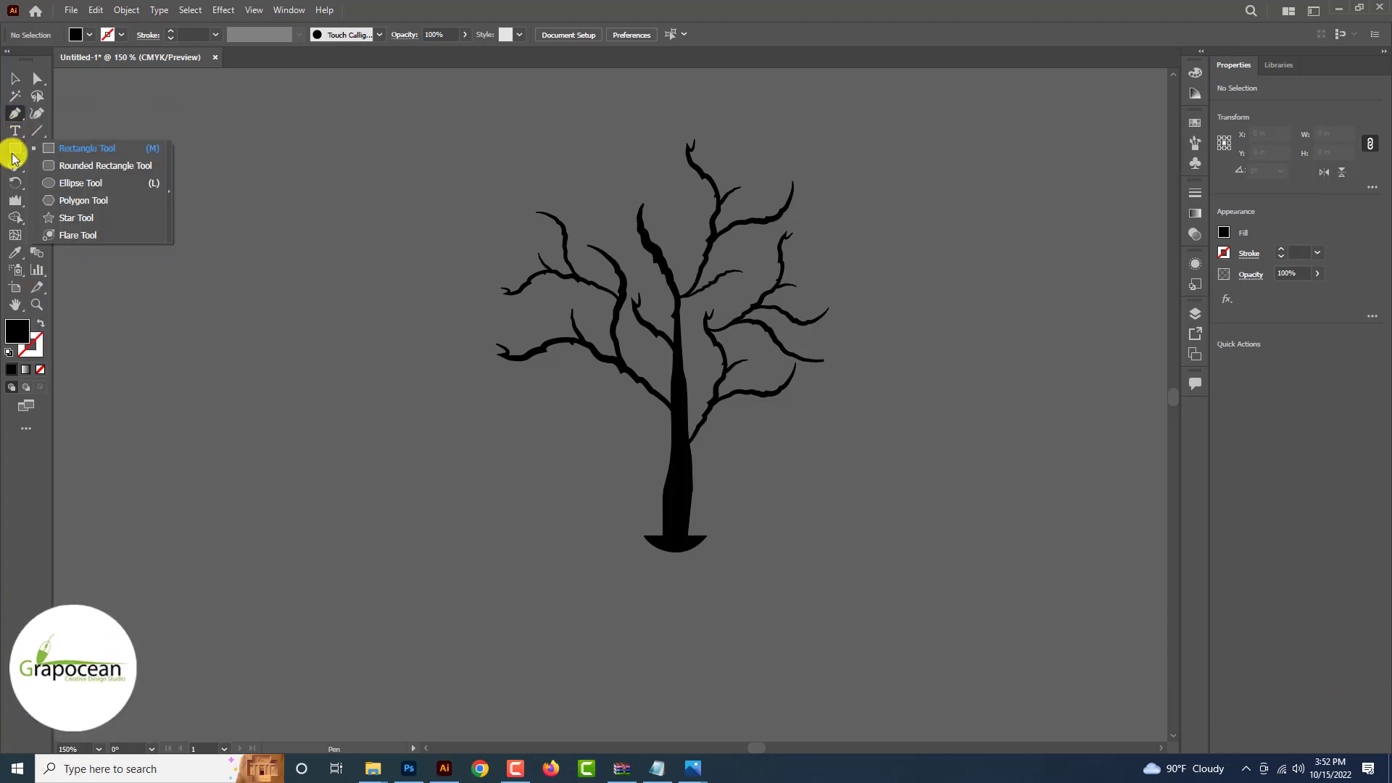
Step: Draw a narrow bark patch about 0.05 by 0.6 in along the upper trunk's left edge with the Pencil tool and fill it dark gray
right_click(25, 167)
left_click(79, 183)
key("ctrl+equal")
key("ctrl+equal")
key("ctrl+equal")
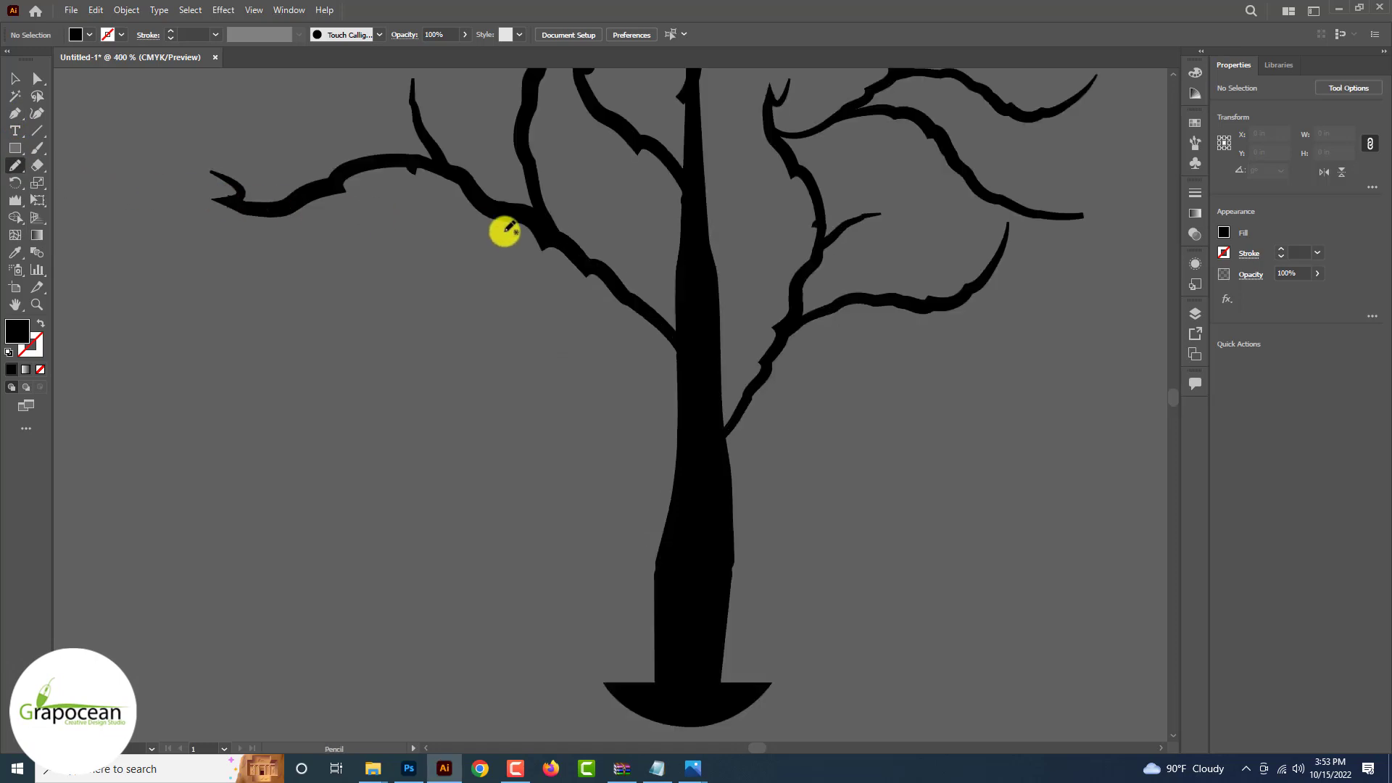
left_click_drag(683, 274, 682, 423)
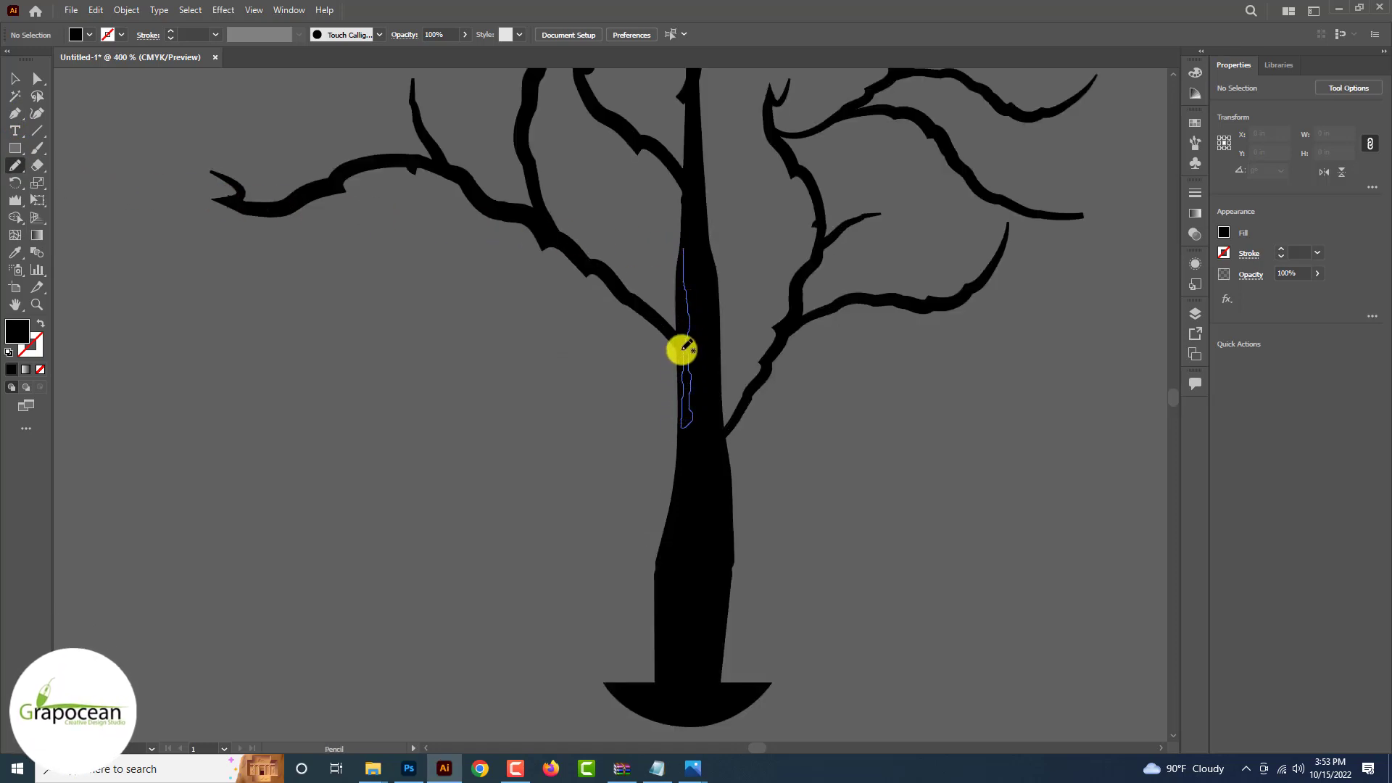
left_click_drag(682, 351, 684, 236)
left_click(87, 34)
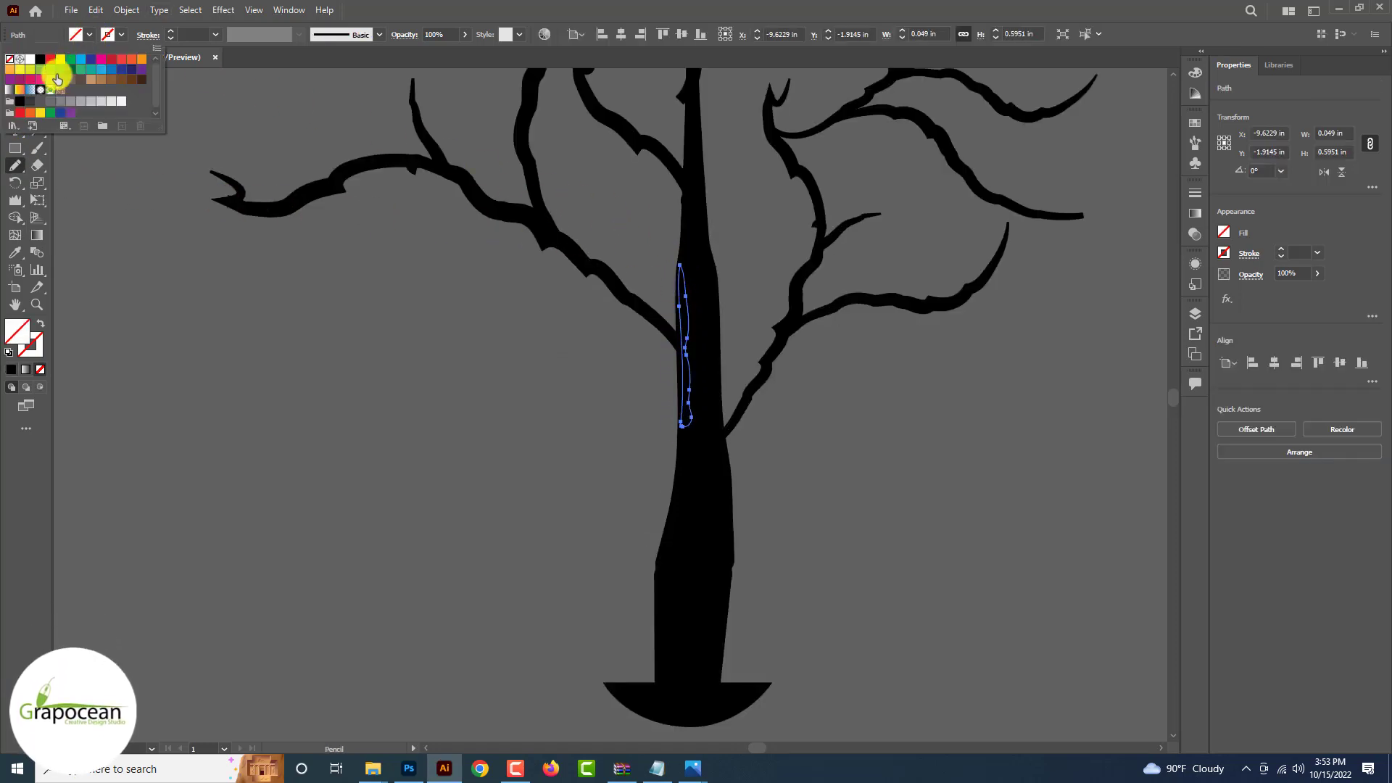
left_click(31, 102)
Step: Draw a jagged bark patch about 0.08 by 0.64 in along the lower trunk's right edge and fill it gray
left_click(703, 458)
left_click_drag(715, 425, 729, 591)
left_click_drag(728, 511, 720, 428)
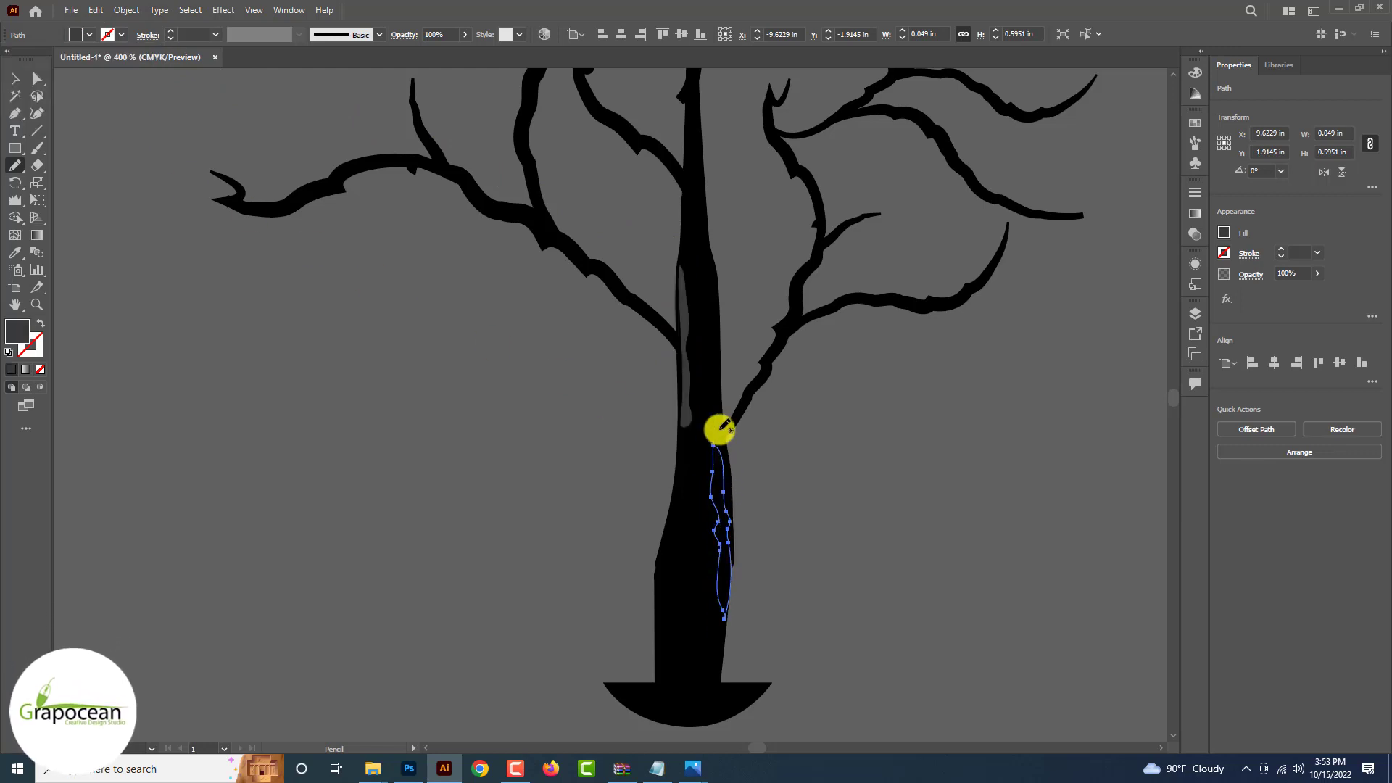
left_click(87, 34)
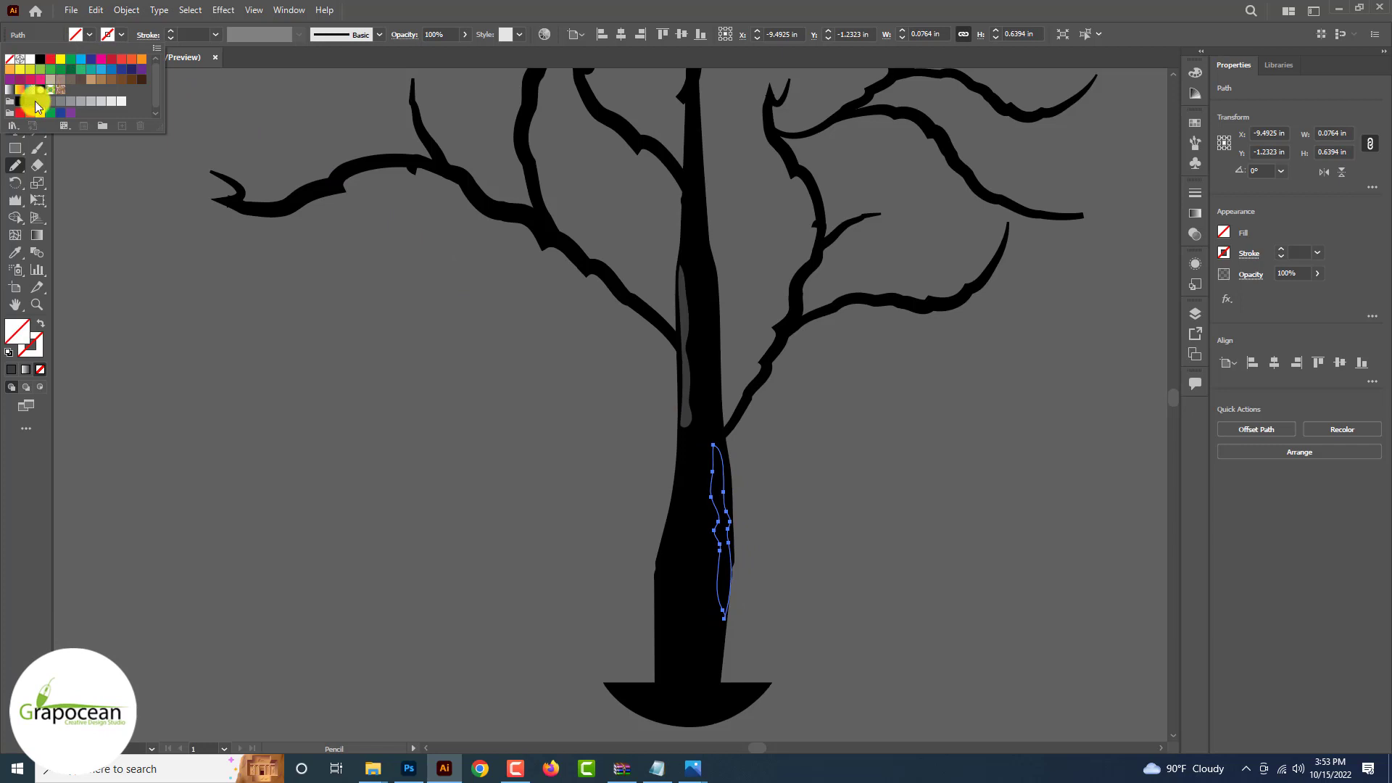
left_click(25, 481)
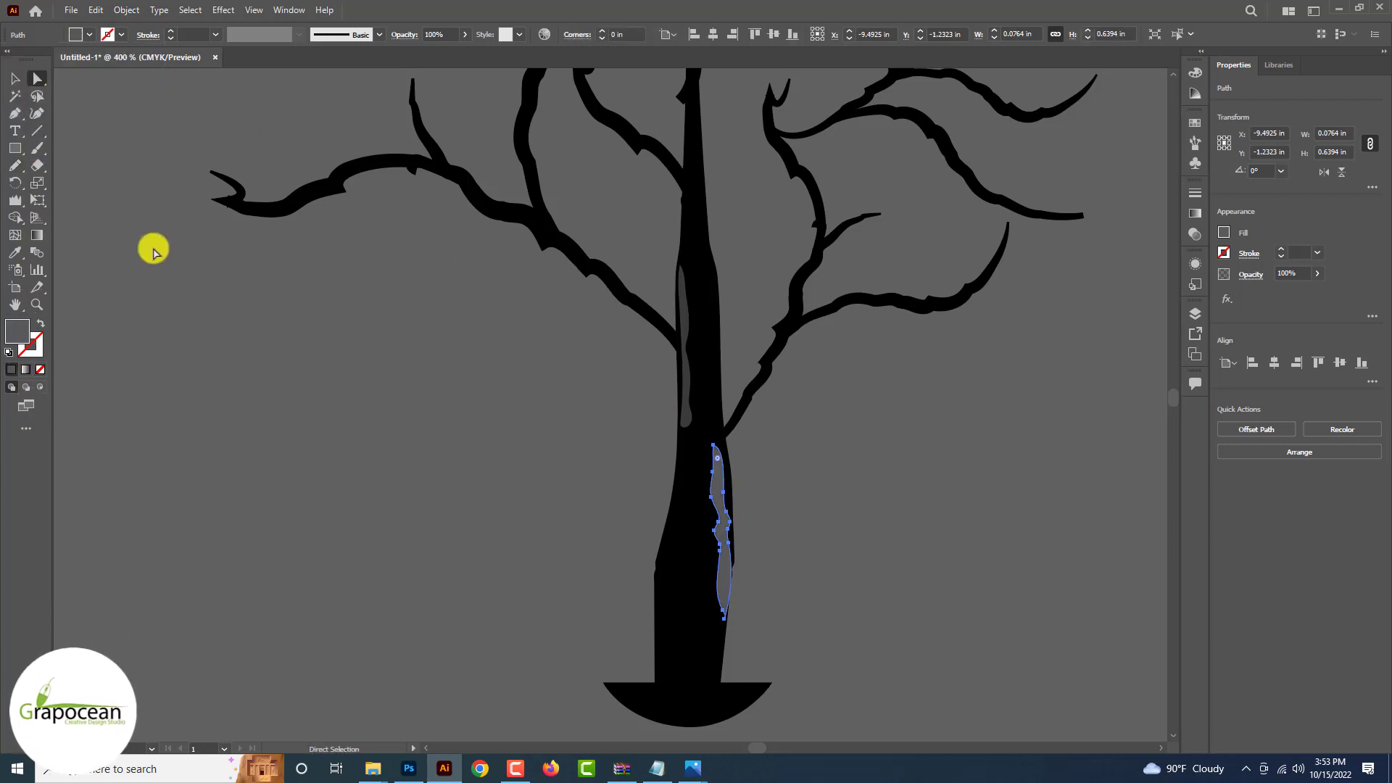
left_click(543, 472)
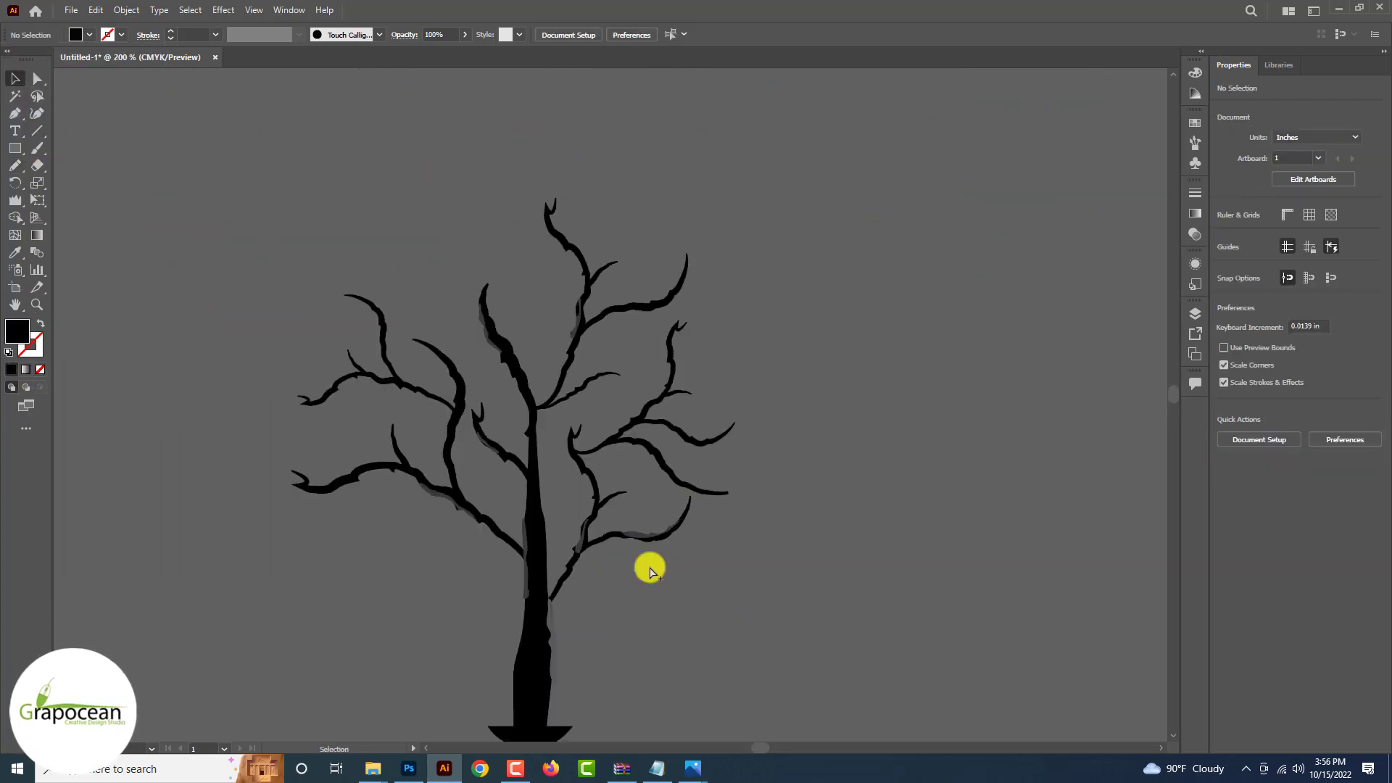
scroll(650, 567, "down", 5)
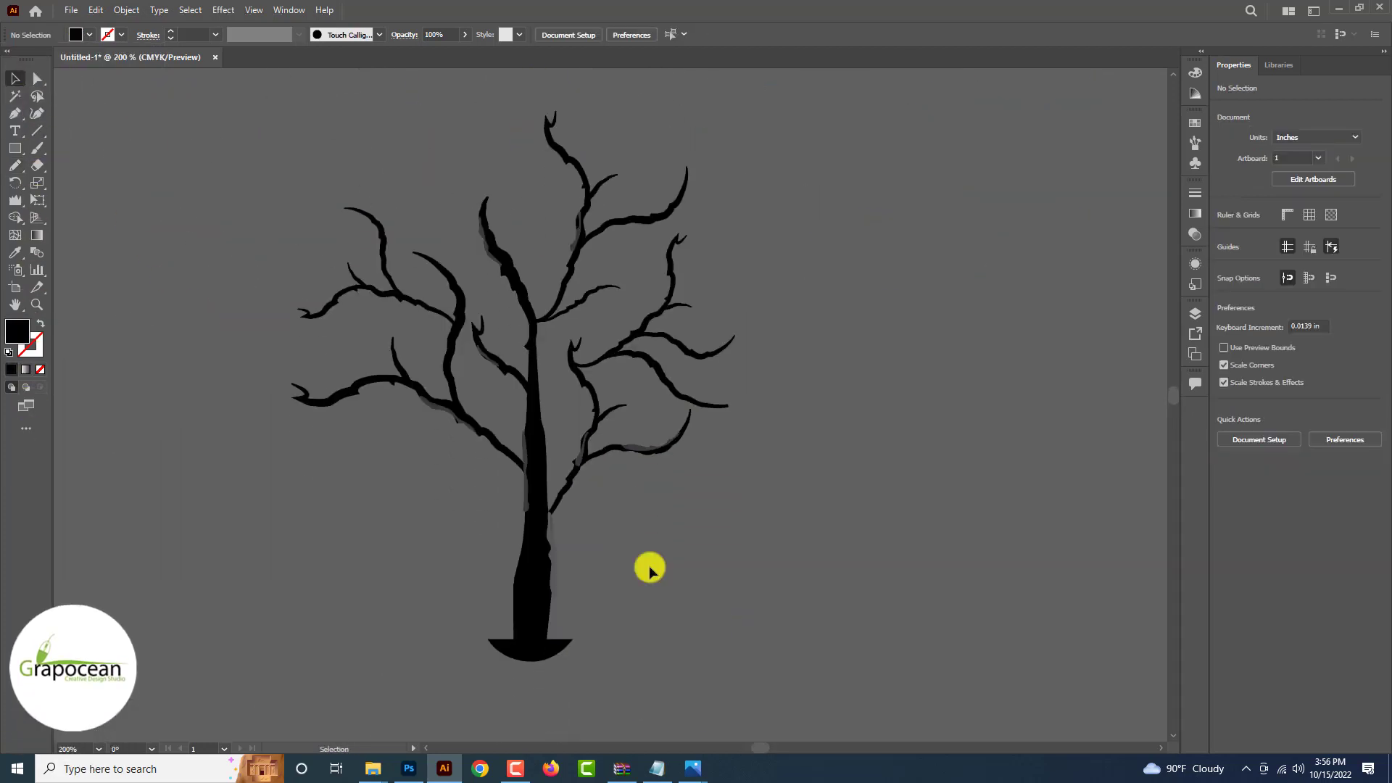
scroll(650, 568, "up", 2)
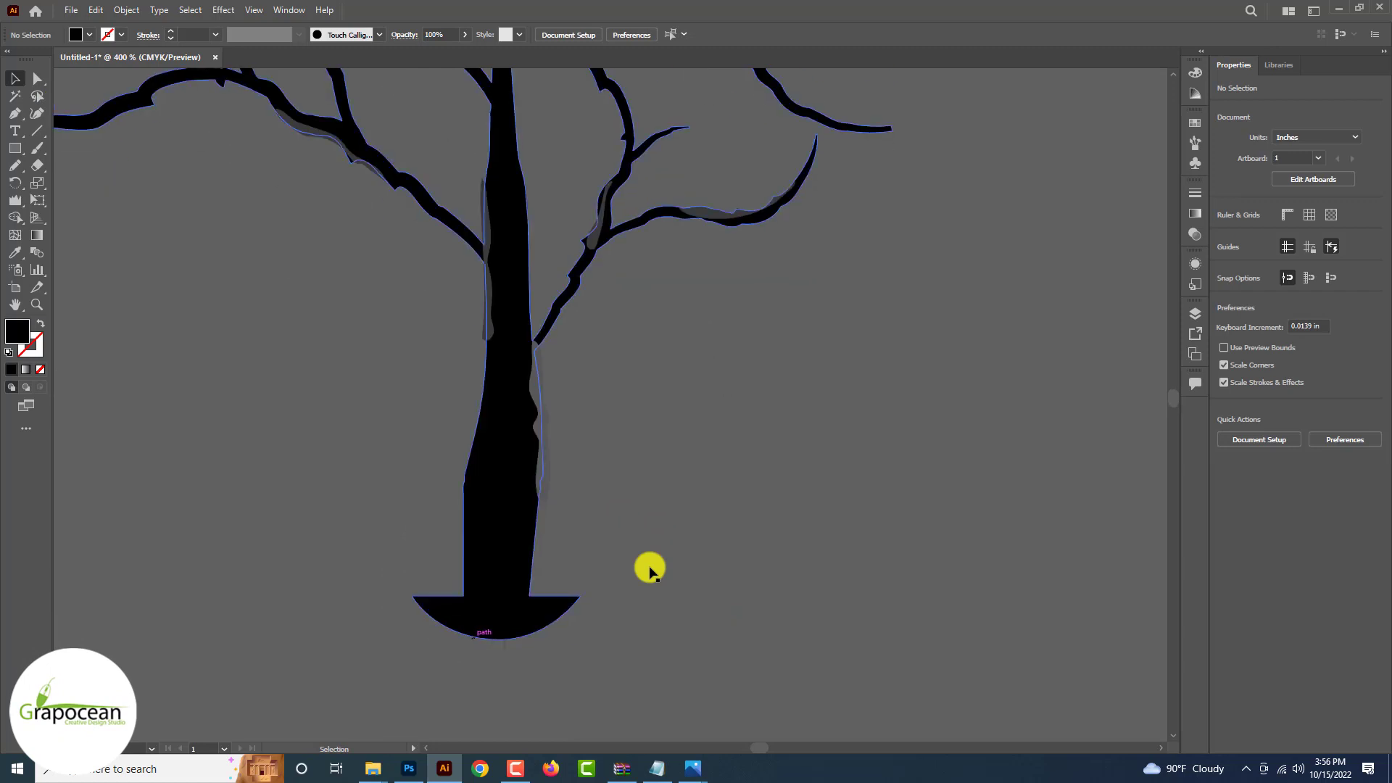
key("alt")
scroll(637, 597, "down", 5)
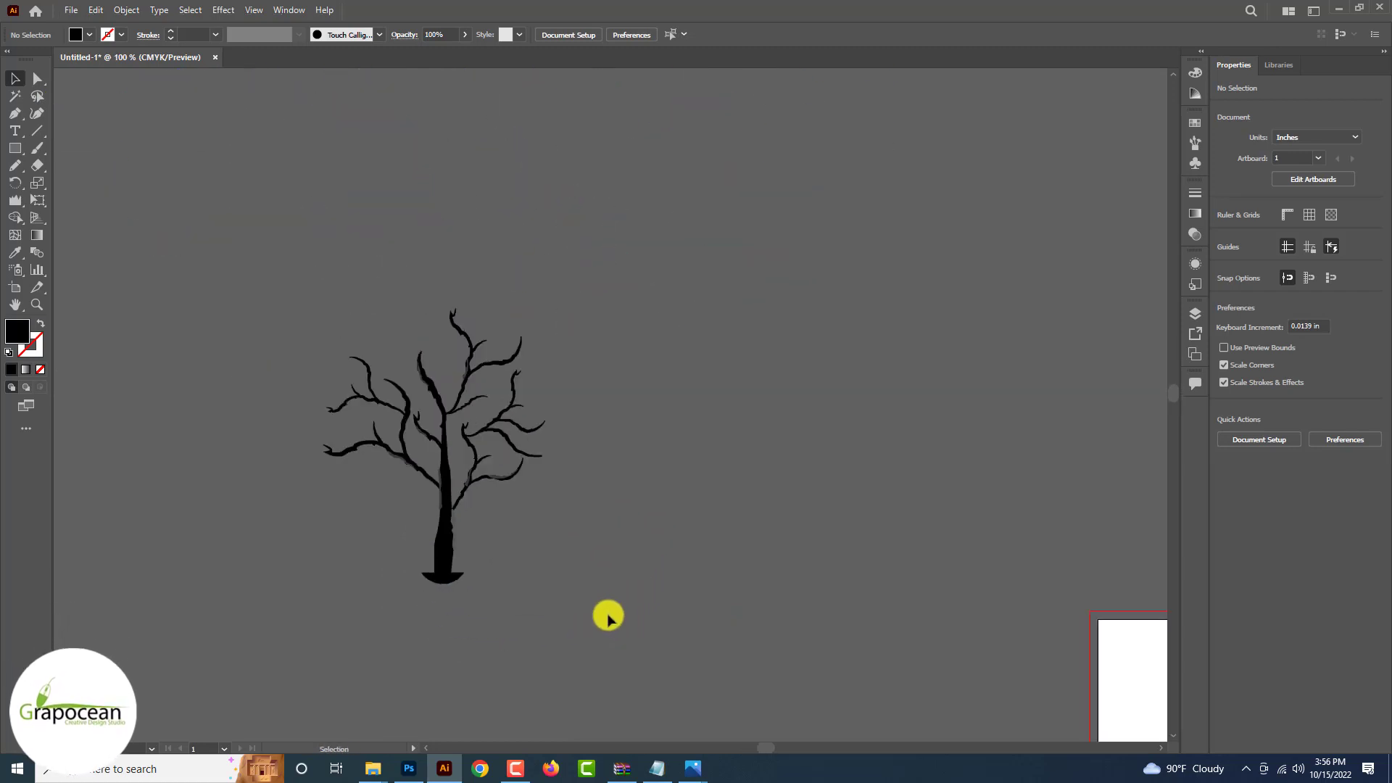
Step: Copy the whole tree and paste it into the Photoshop cover as a smart object about 1159 by 1437 px, beside the left cover's building
key("ctrl+a")
left_click_drag(372, 368, 638, 430)
left_click_drag(674, 479, 646, 377)
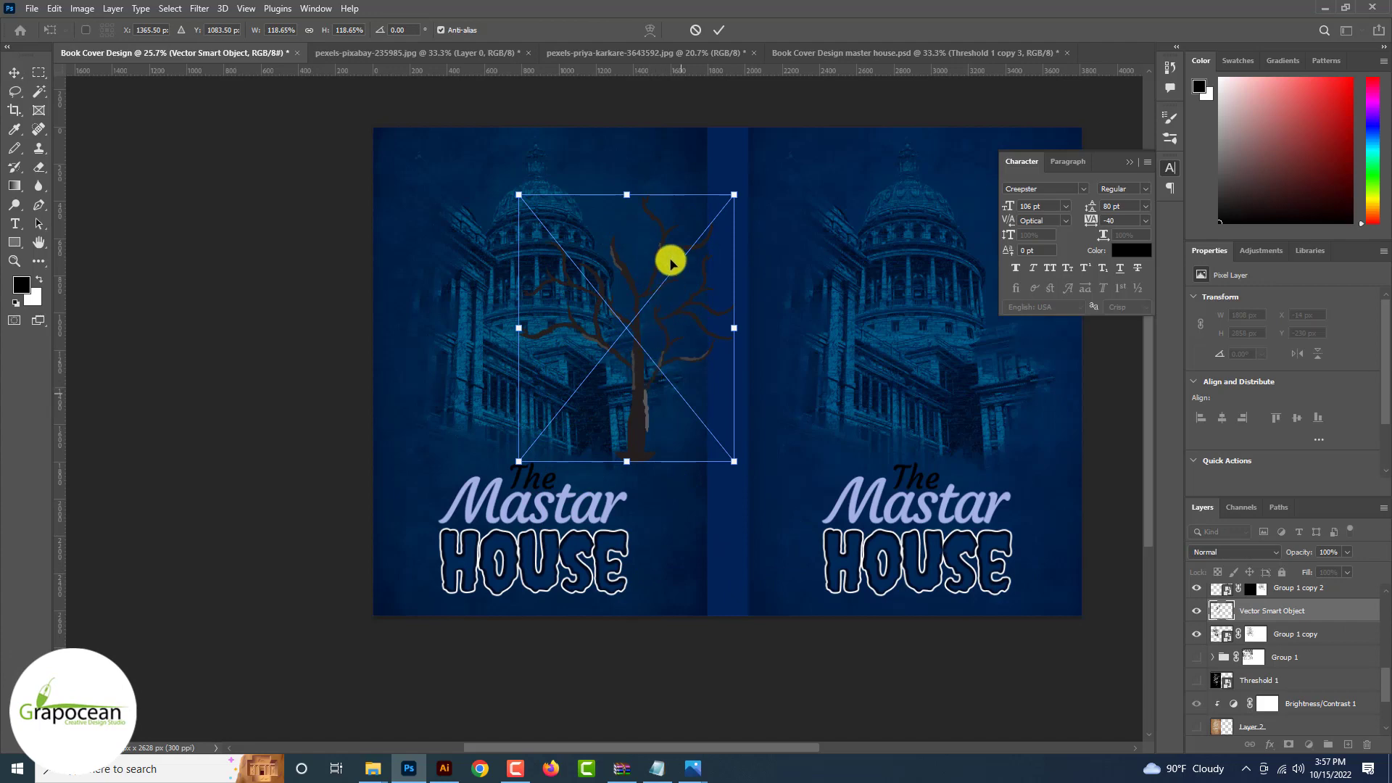
left_click(720, 30)
scroll(764, 529, "up", 2)
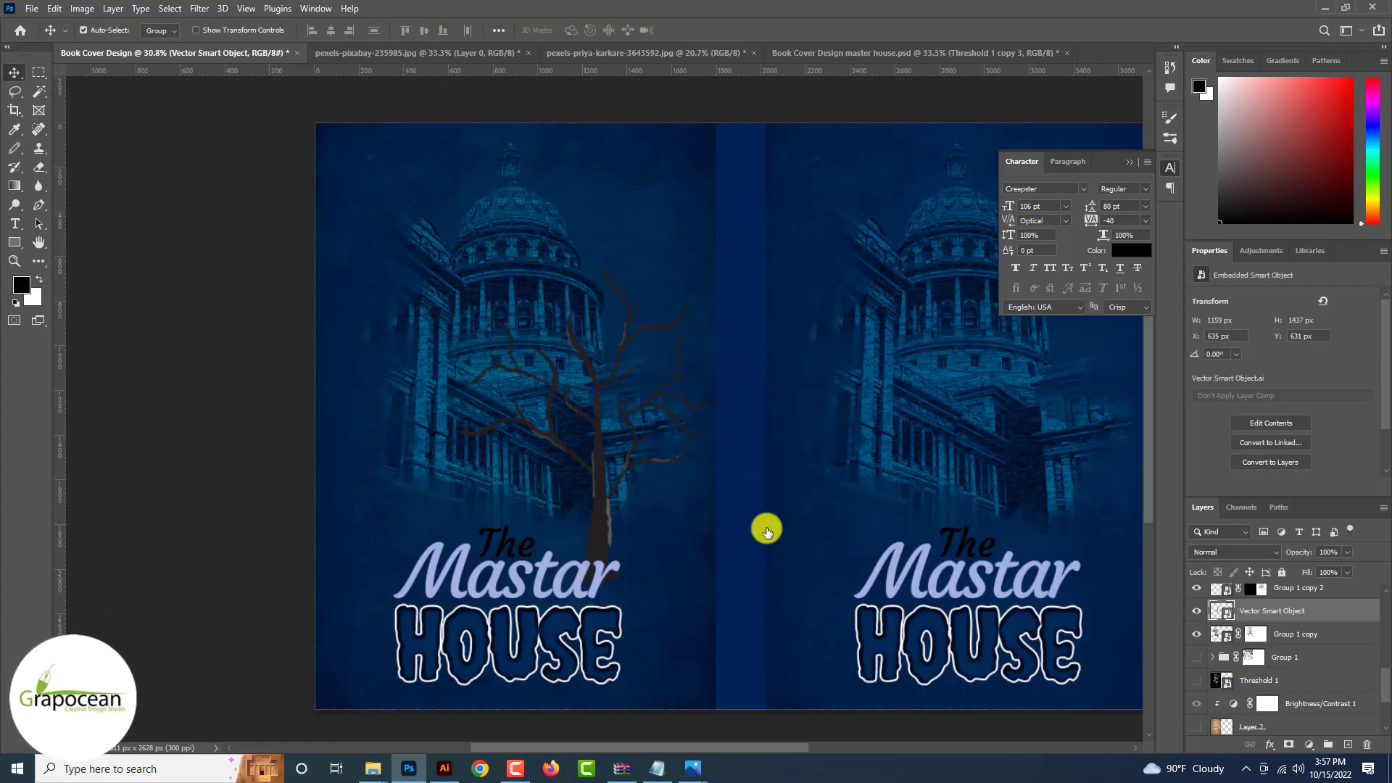
left_click(1240, 552)
key("Down")
key("Down")
key("Down")
key("Down")
key("Escape")
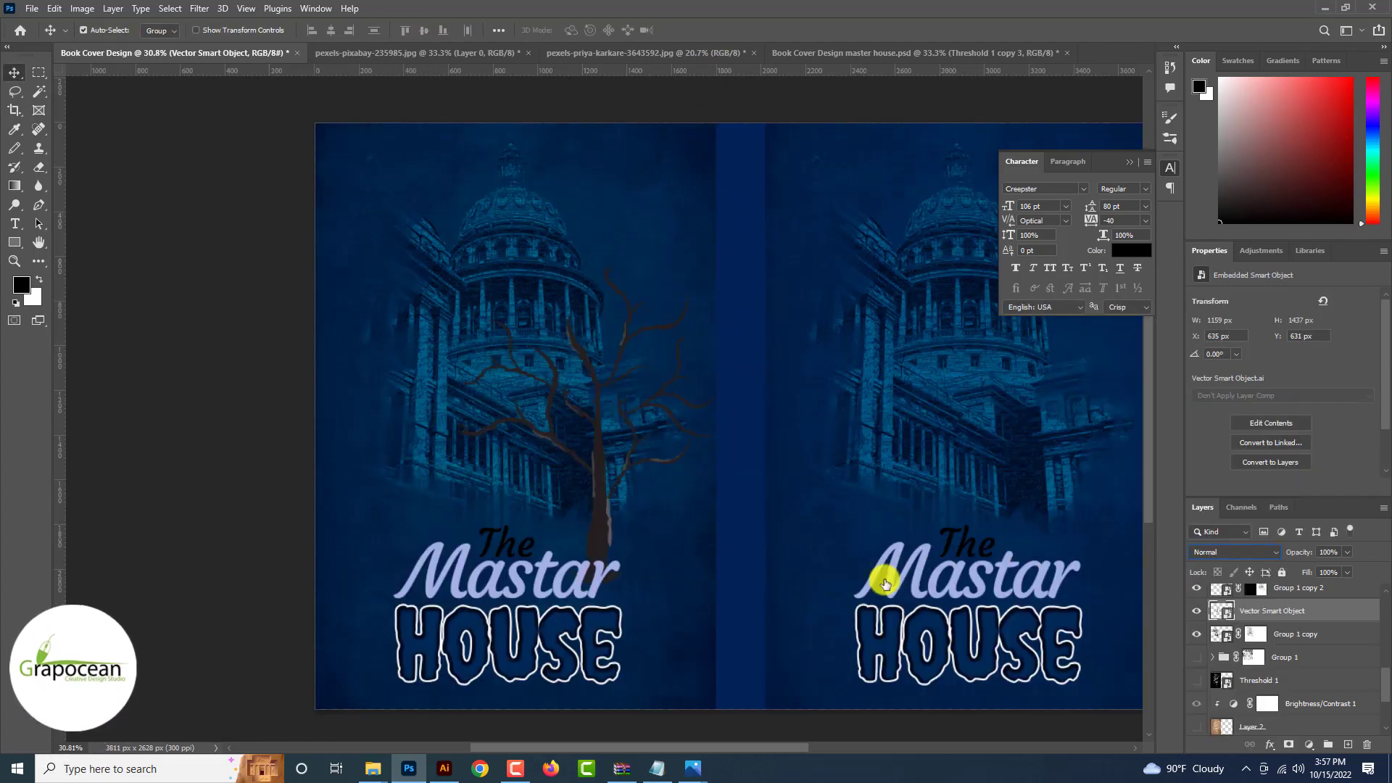
Step: Try loading the tree's outline and a texture layer as selections, and clear the selection
left_click(16, 150)
scroll(81, 149, "up", 4)
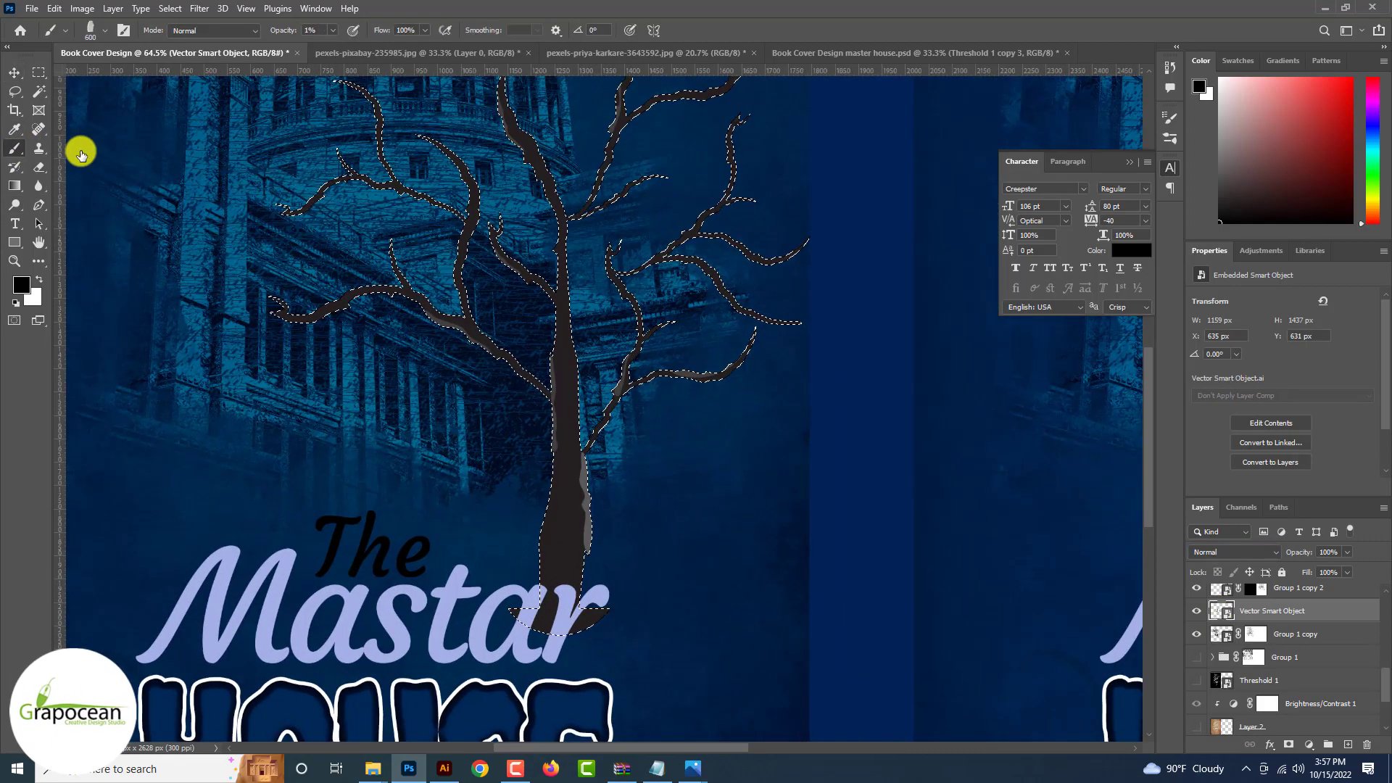
scroll(1283, 652, "up", 3)
scroll(1284, 653, "down", 3)
scroll(1283, 652, "up", 4)
scroll(1283, 652, "down", 2)
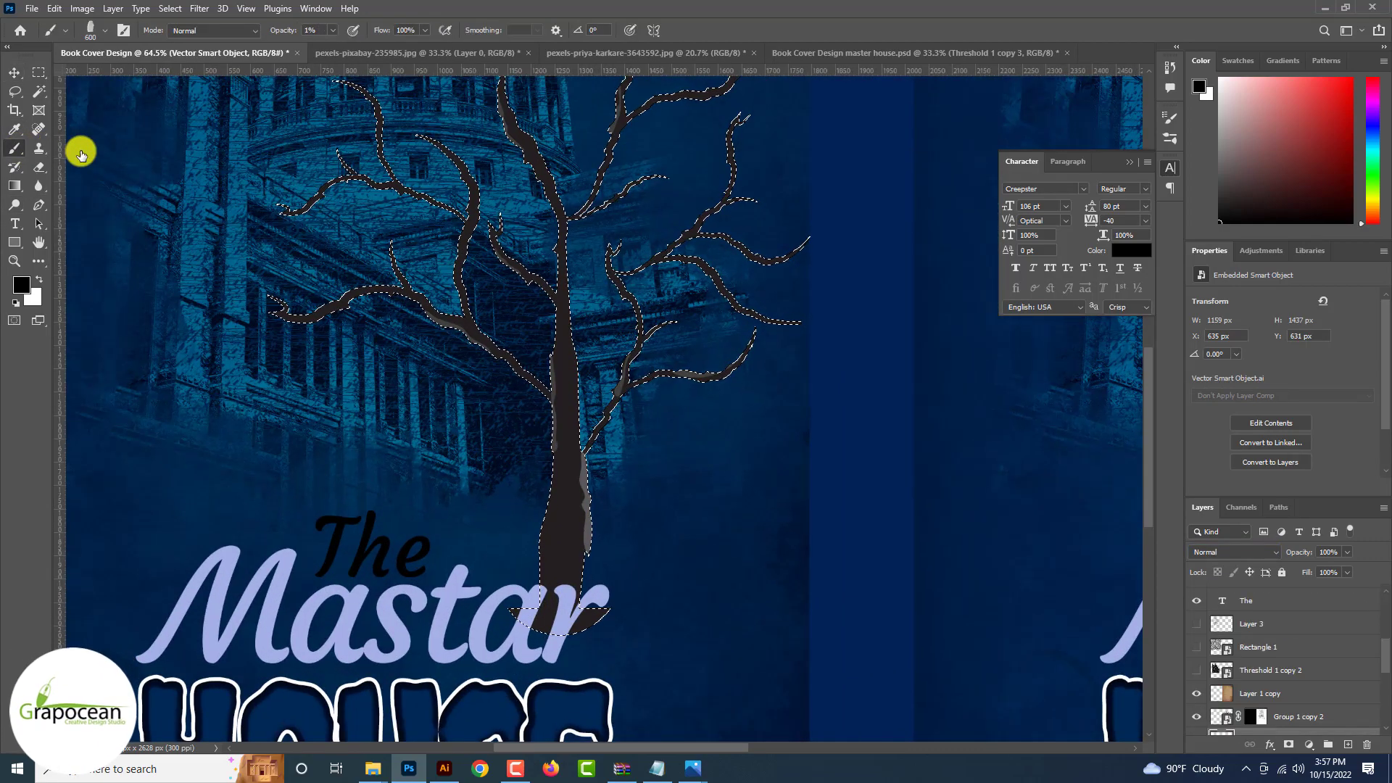
scroll(1283, 653, "down", 3)
scroll(1283, 653, "up", 3)
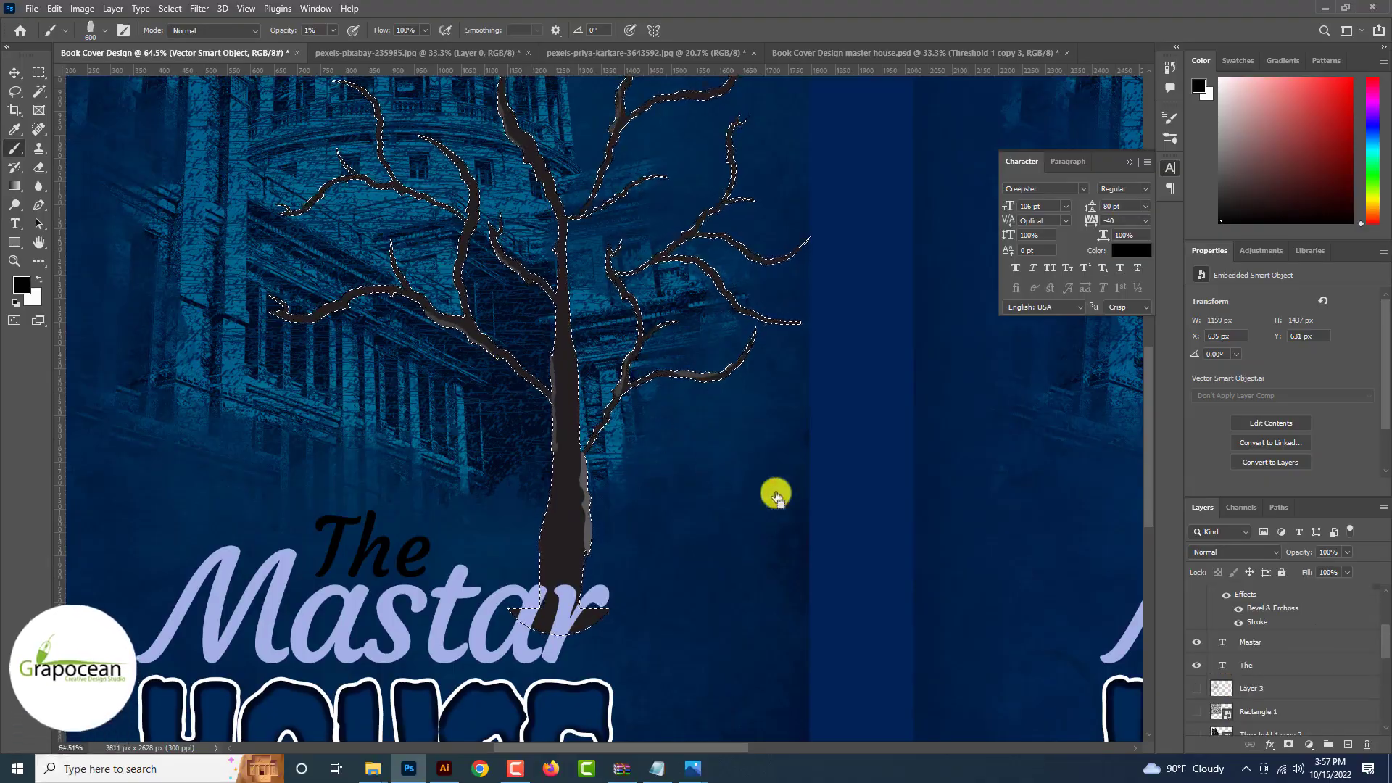
left_click(1218, 710, "ctrl")
scroll(779, 598, "down", 4)
scroll(779, 598, "down", 1)
scroll(1217, 711, "down", 5)
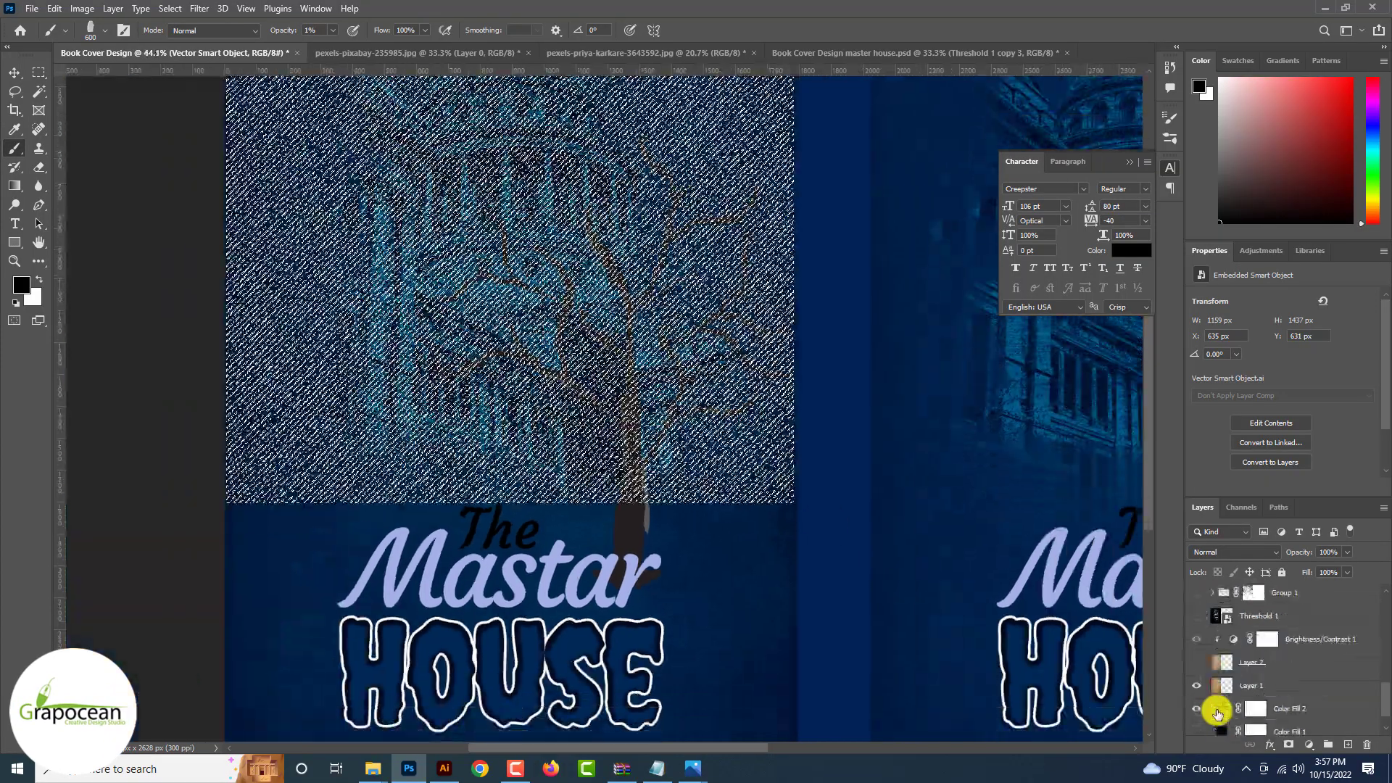
scroll(1216, 711, "up", 2)
left_click(39, 72)
left_click_drag(200, 177, 201, 181)
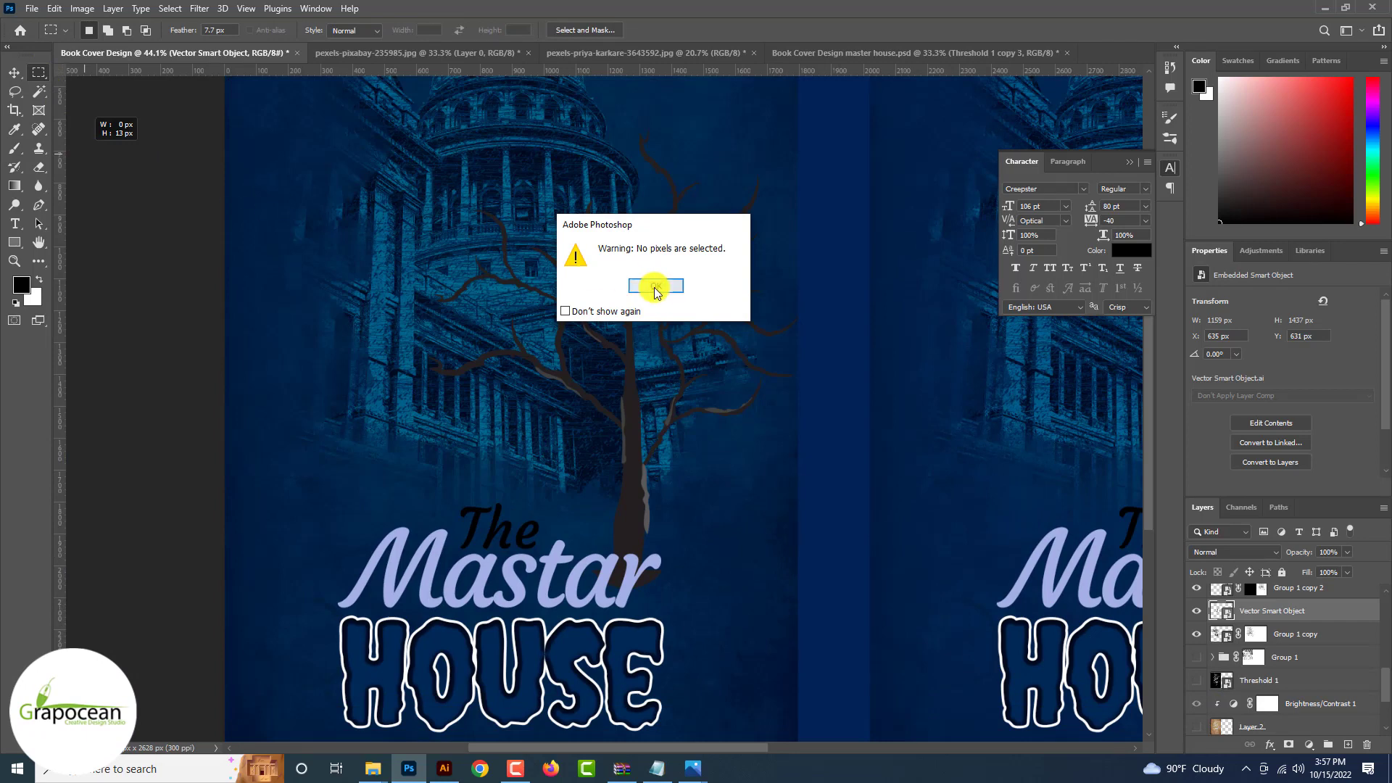
Step: Show the Rectangle 1 texture layer and move it down over the tree on the left cover
left_click(16, 74)
scroll(1259, 638, "up", 3)
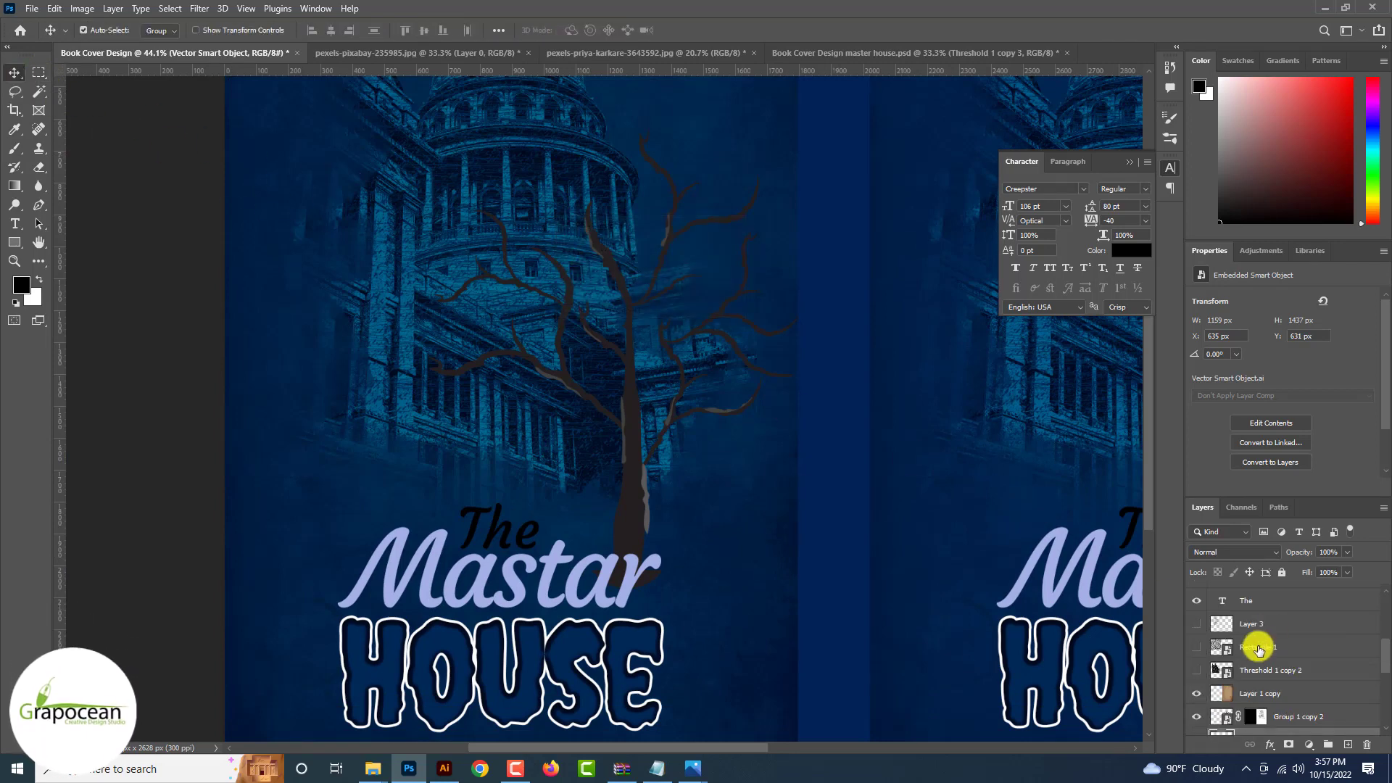
left_click(1259, 645)
left_click(1198, 647)
key("ctrl+t")
scroll(652, 377, "down", 3)
left_click_drag(663, 367, 666, 432)
left_click(719, 30)
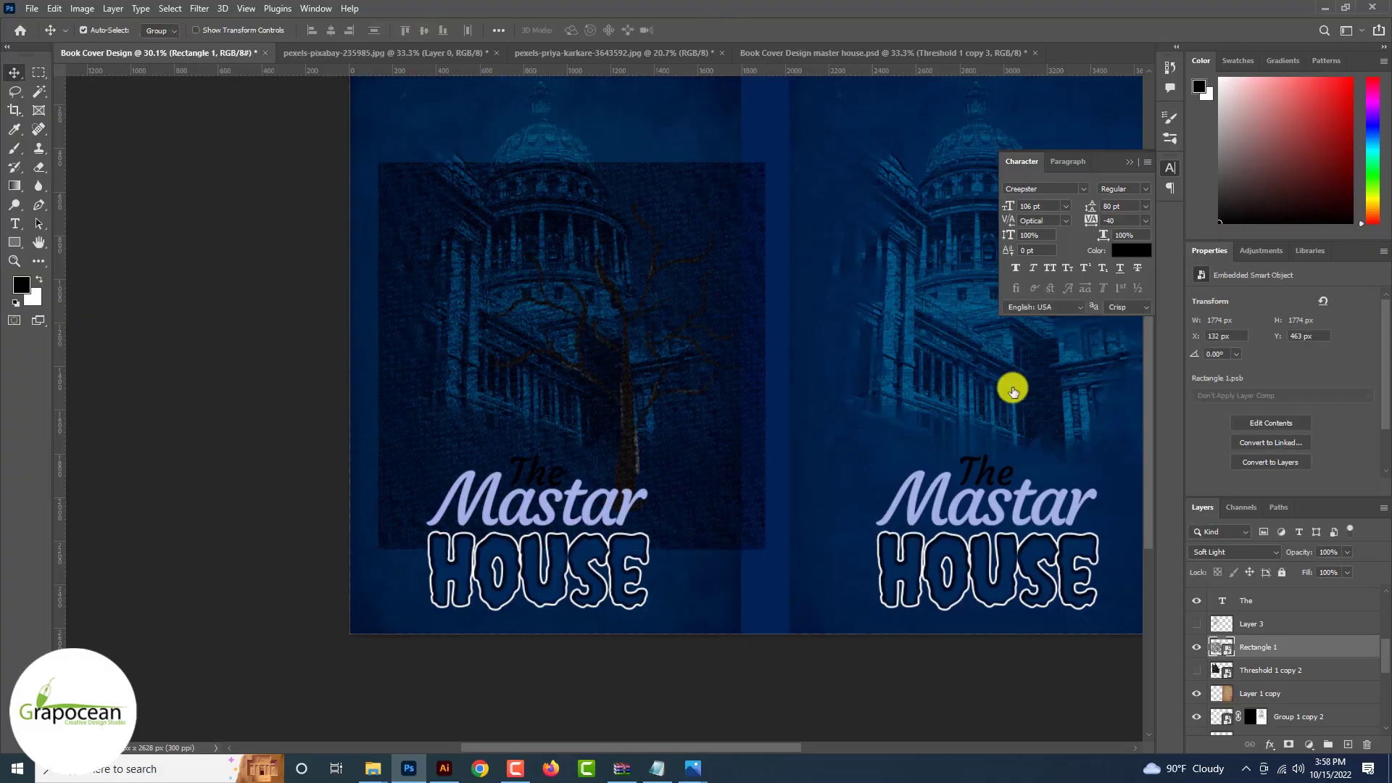
Step: Load the Rectangle 1 texture as a selection, hide that layer, and add the selection as a layer mask to the tree's smart object
scroll(1220, 641, "down", 3)
scroll(1220, 645, "up", 3)
left_click(1198, 647)
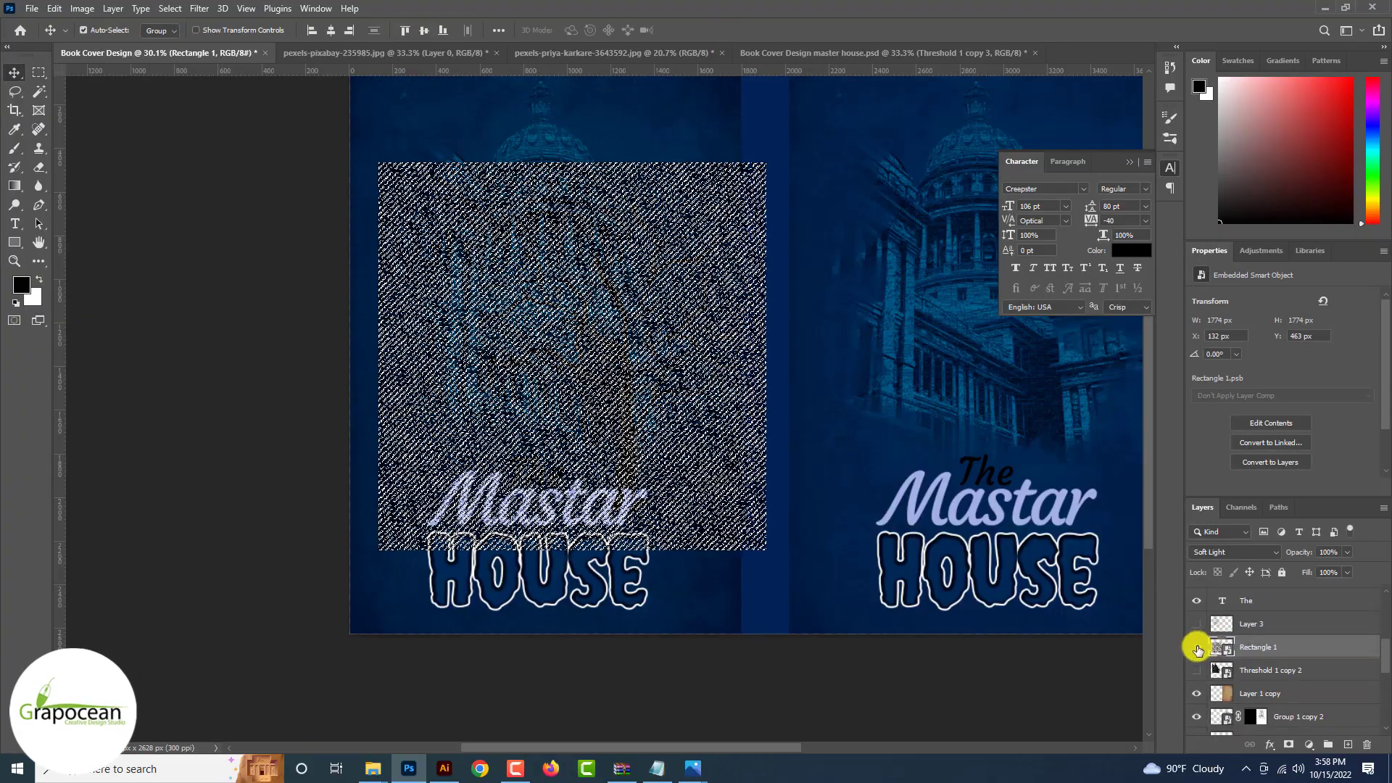
scroll(1198, 646, "down", 3)
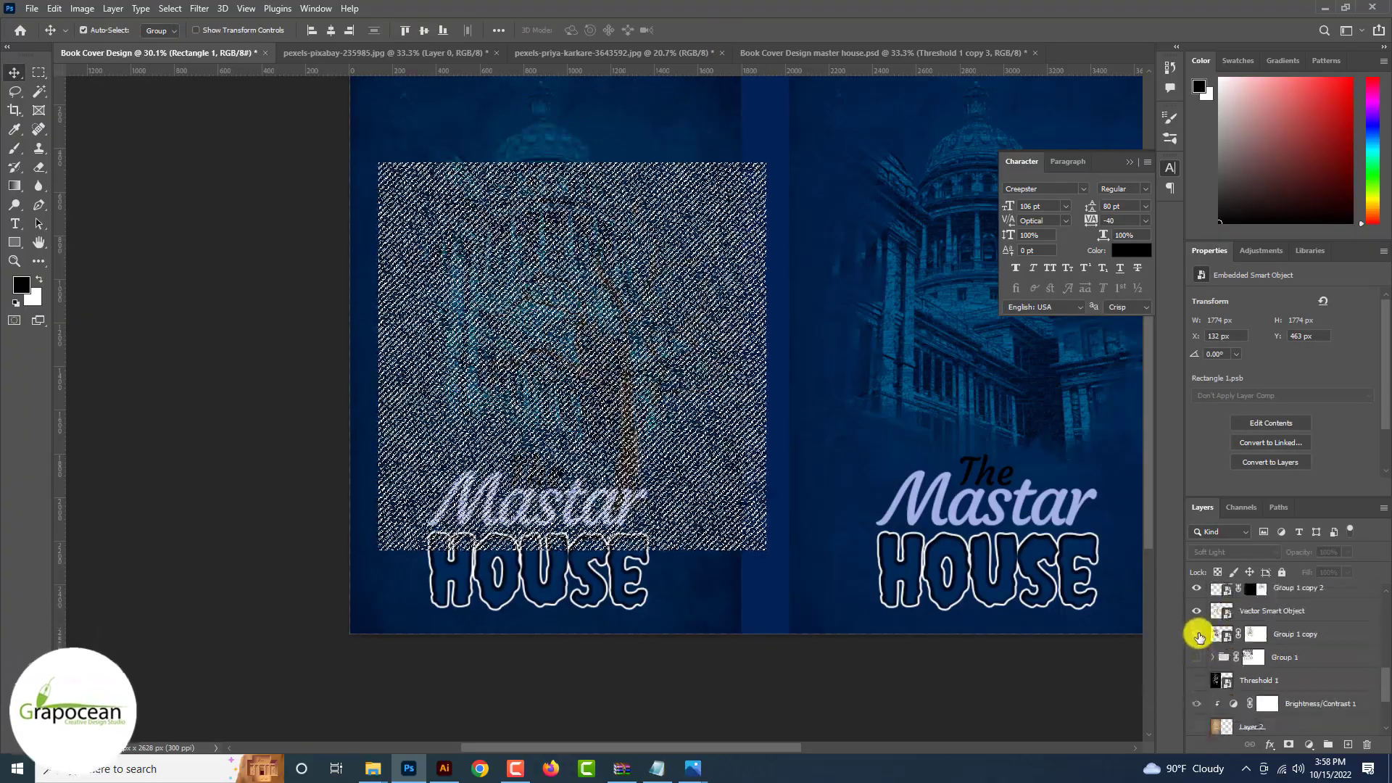
scroll(1199, 638, "down", 2)
left_click(1198, 632)
scroll(1198, 645, "up", 3)
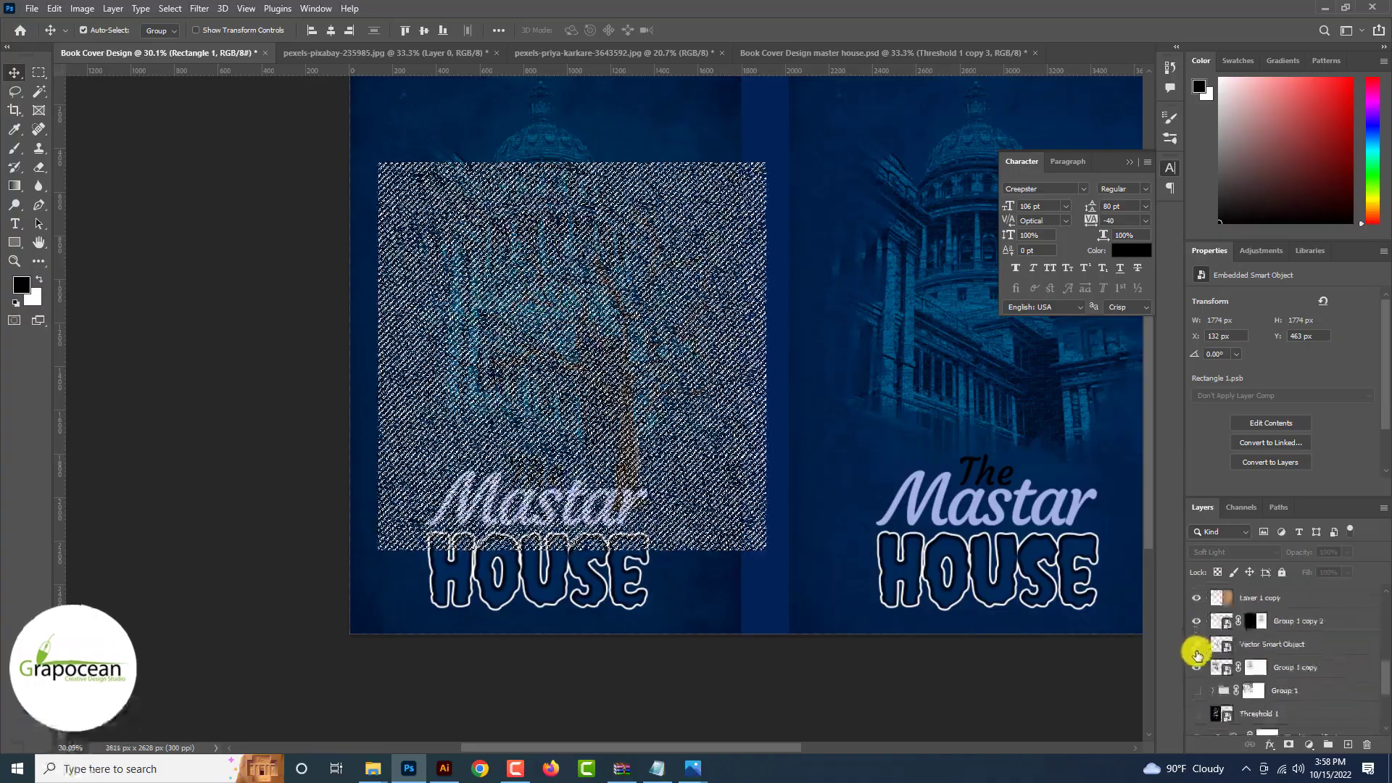
left_click(1198, 645)
left_click(1305, 643)
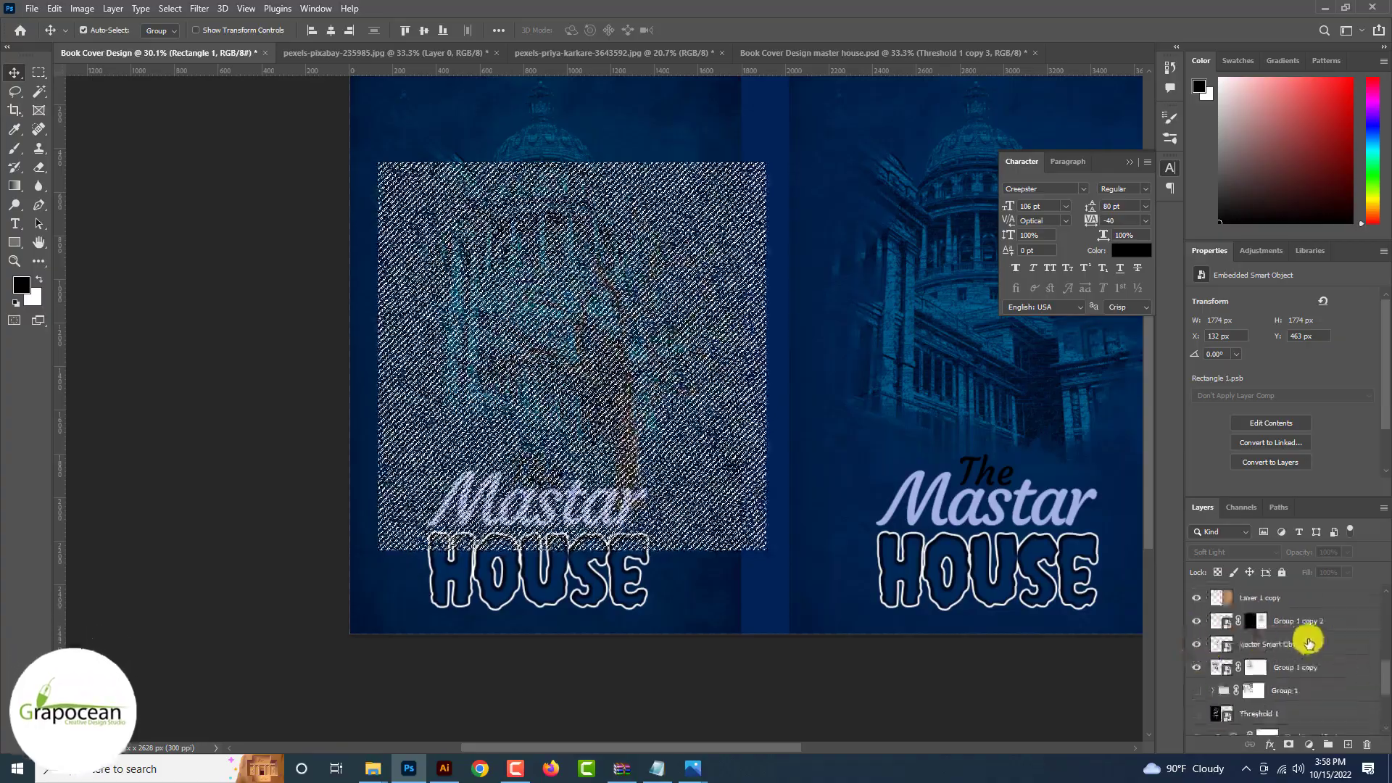
left_click(1288, 744)
key("ctrl+plus")
key("ctrl+plus")
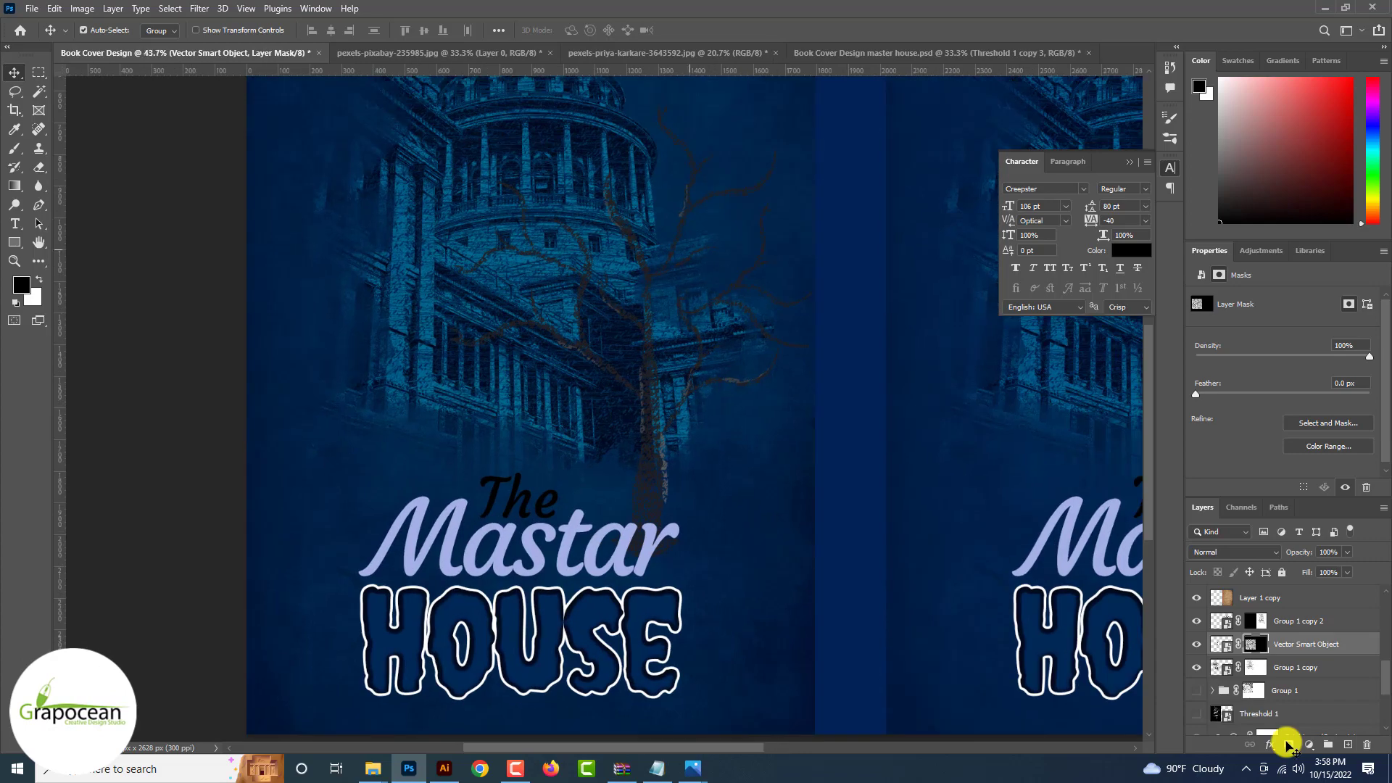
key("ctrl+minus")
key("ctrl+minus")
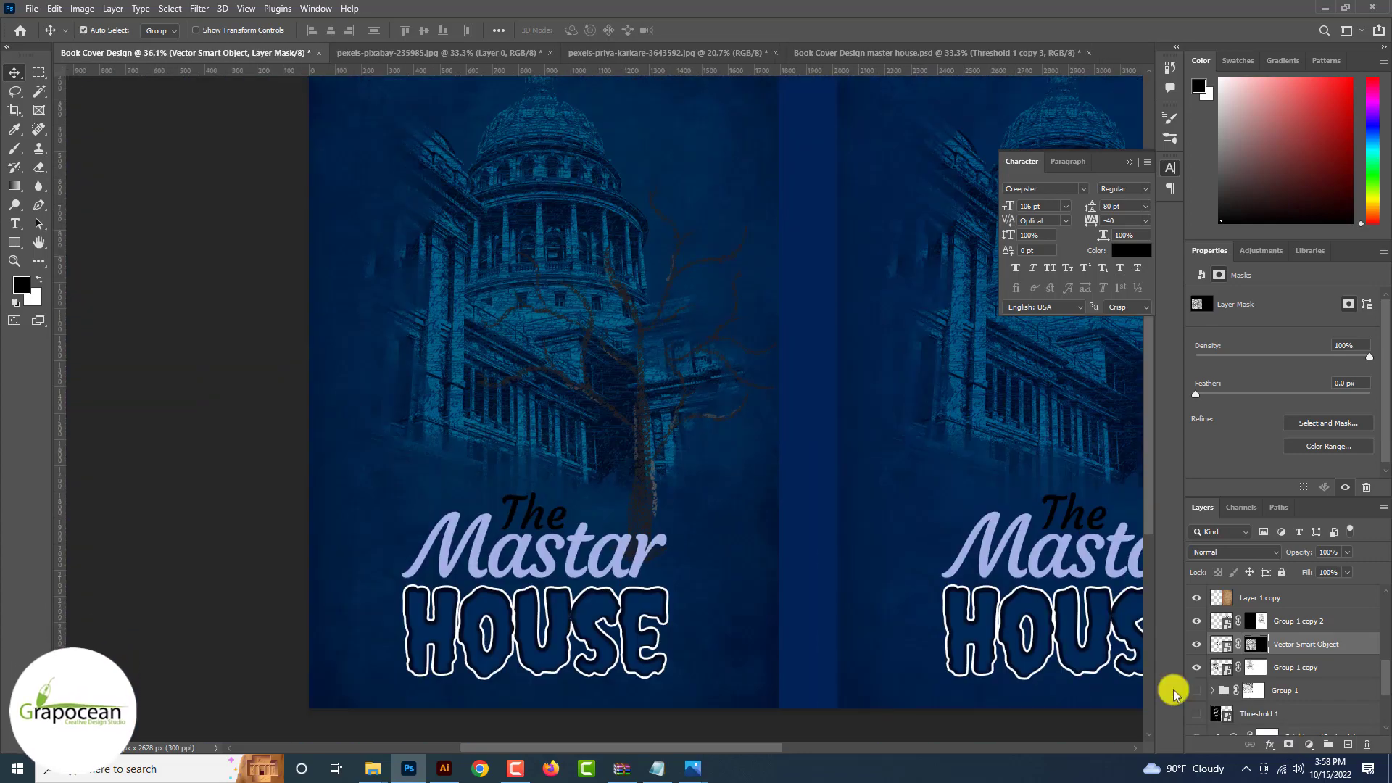
Step: Paint the tree's layer mask in white with the 600 px textured brush at 100% opacity to restore the trunk and branches
right_click(14, 149)
left_click(54, 148)
scroll(711, 274, "up", 7)
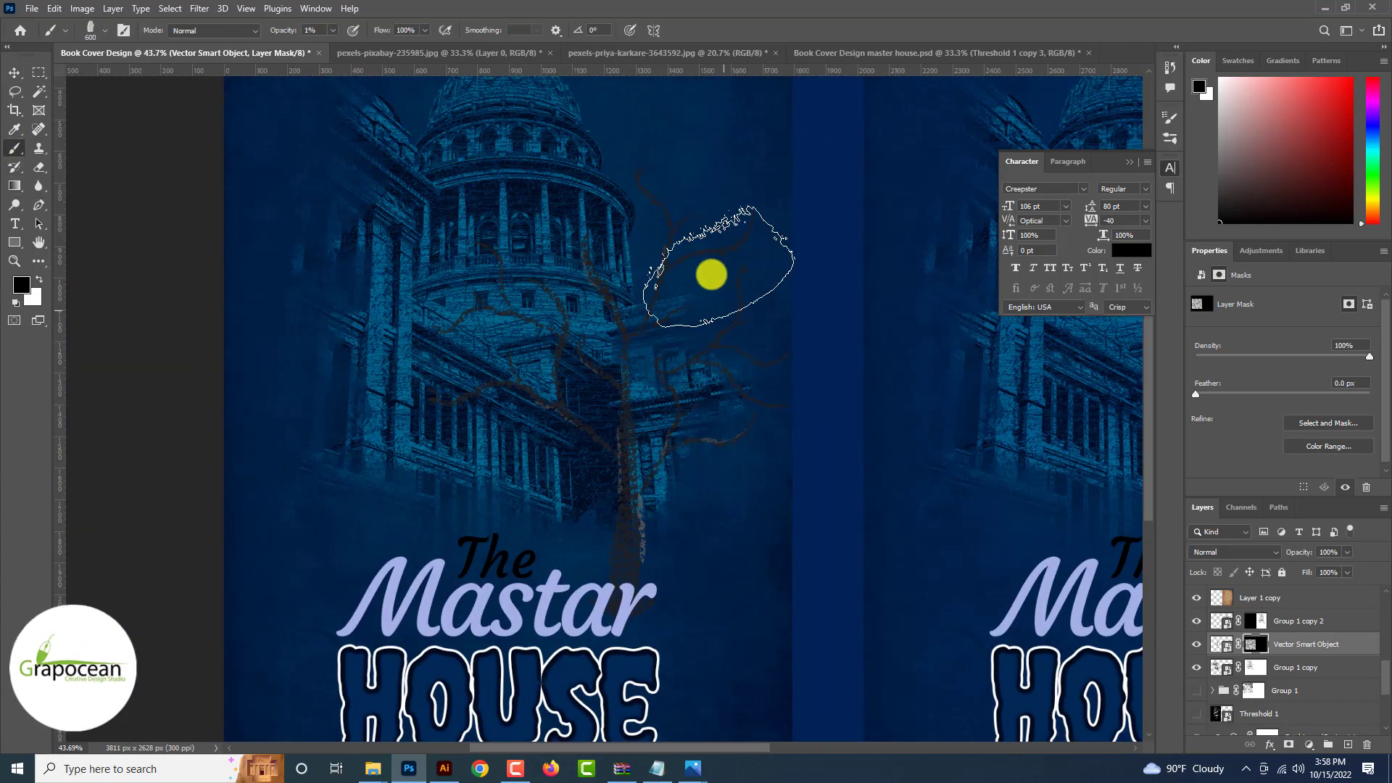
scroll(716, 280, "up", 2)
key("x")
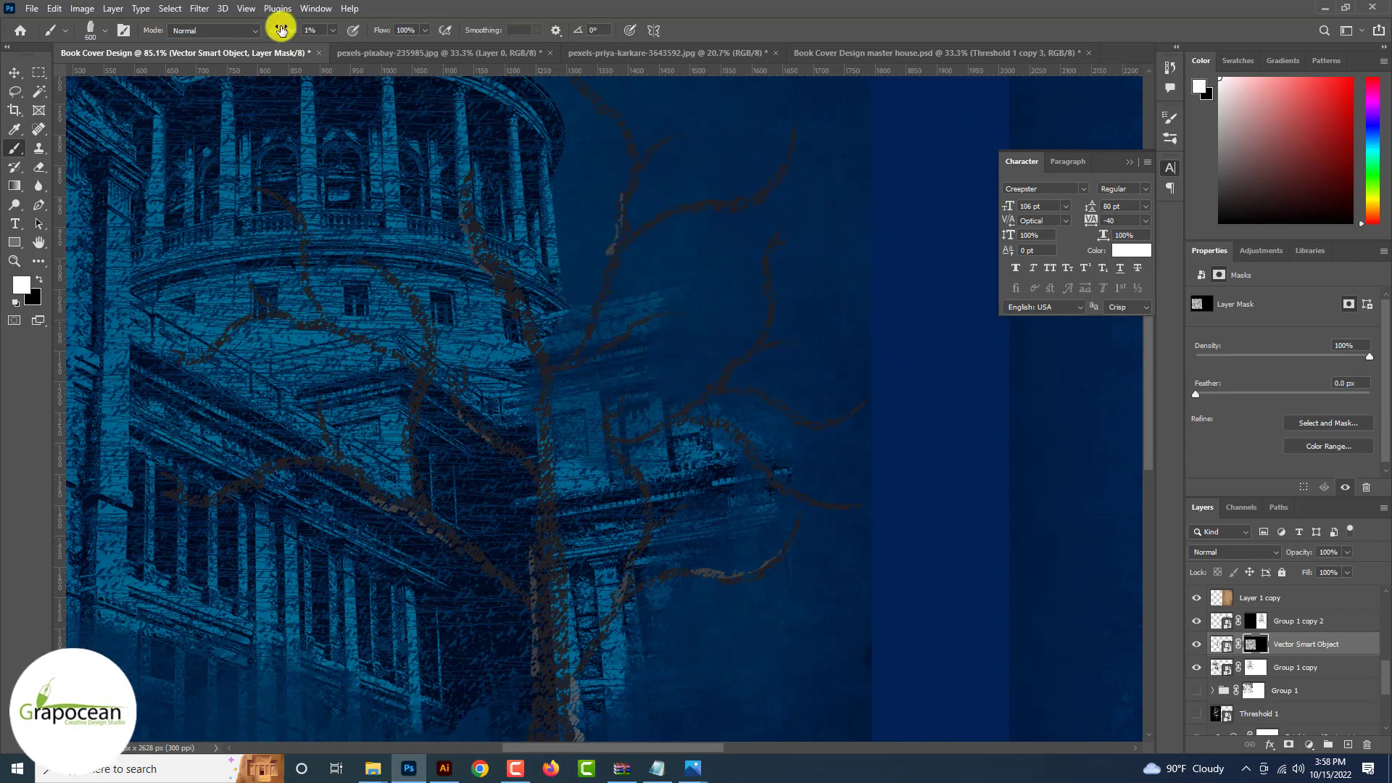
scroll(710, 221, "down", 4)
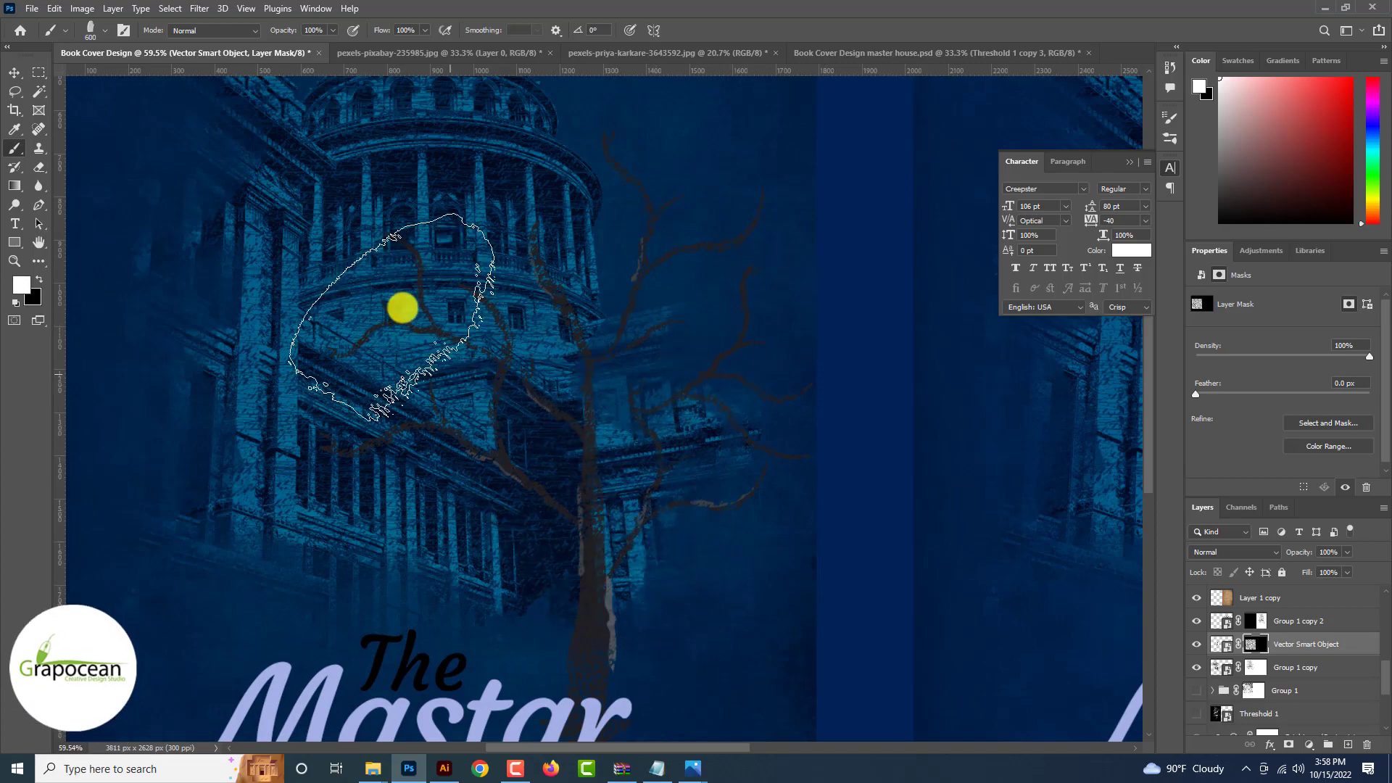
scroll(538, 488, "down", 3)
scroll(633, 603, "down", 1)
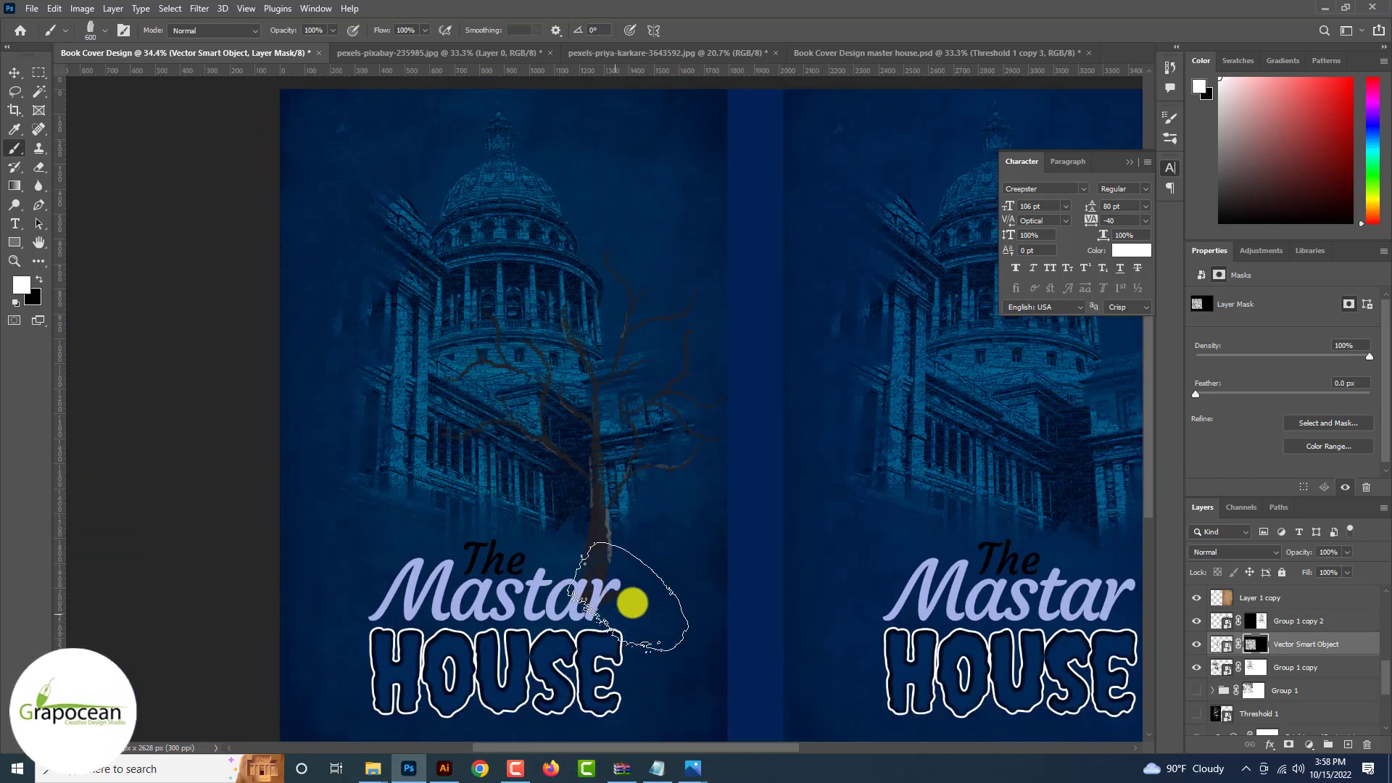
Step: Load the tree's outline as a selection and paint its mask in white with a soft 600 px brush to fill in the trunk
left_click(17, 73)
left_click(1200, 654)
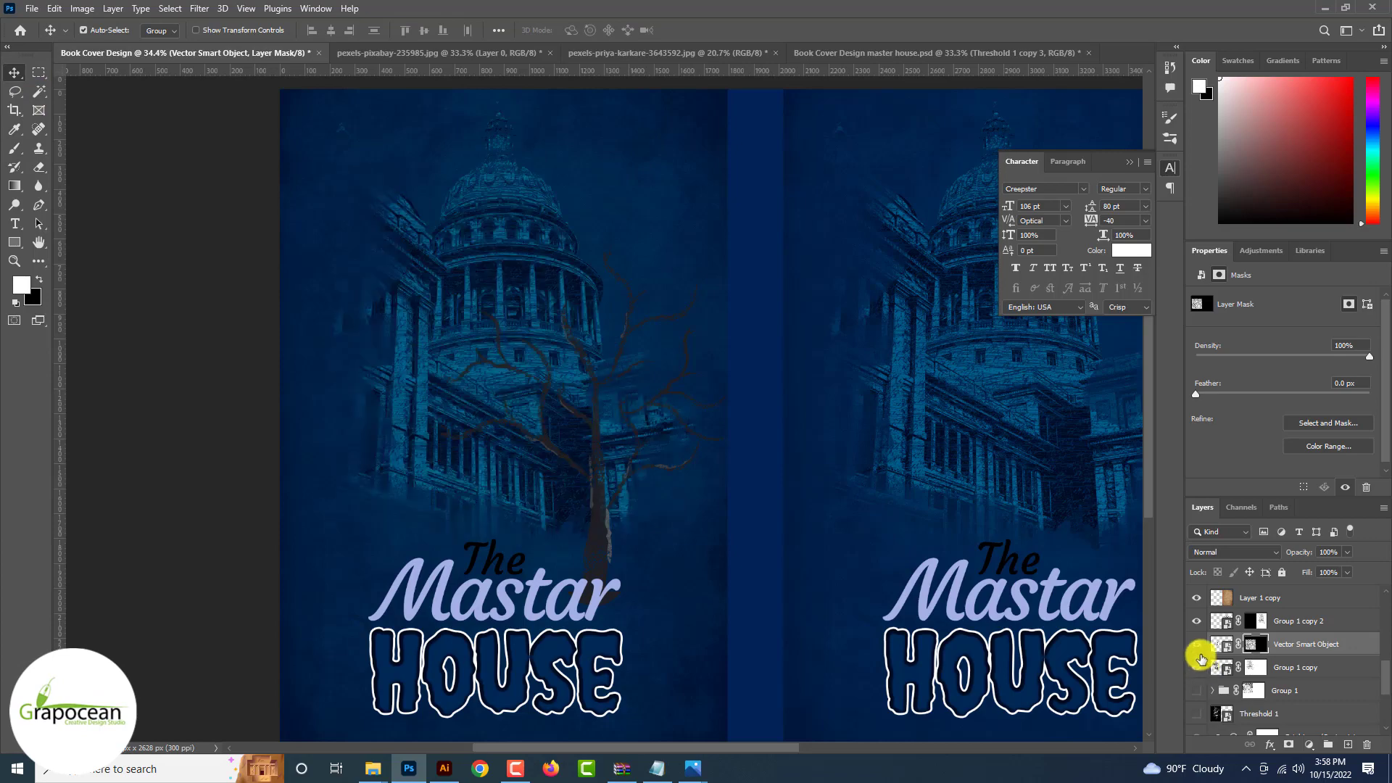
left_click(1213, 645, "ctrl")
key("ctrl+plus")
key("ctrl+plus")
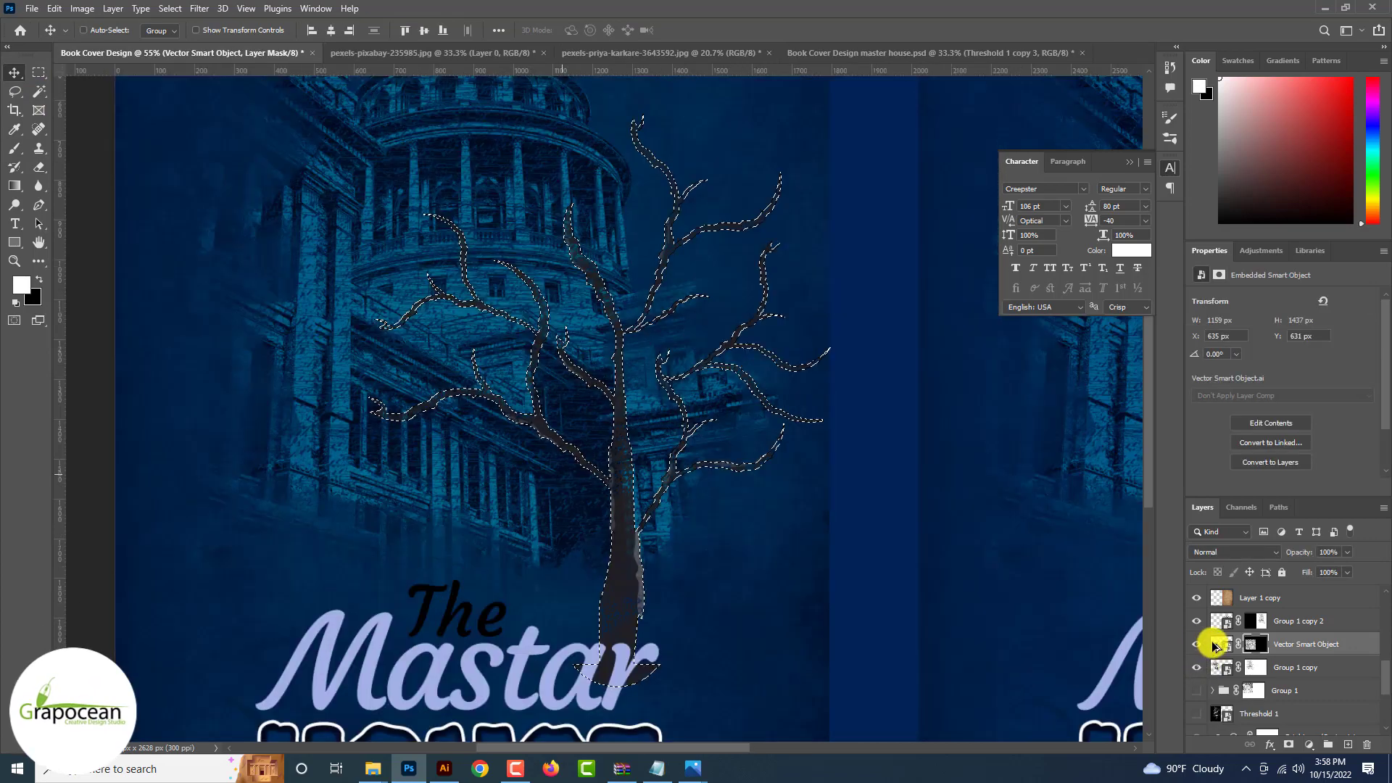
left_click(22, 150)
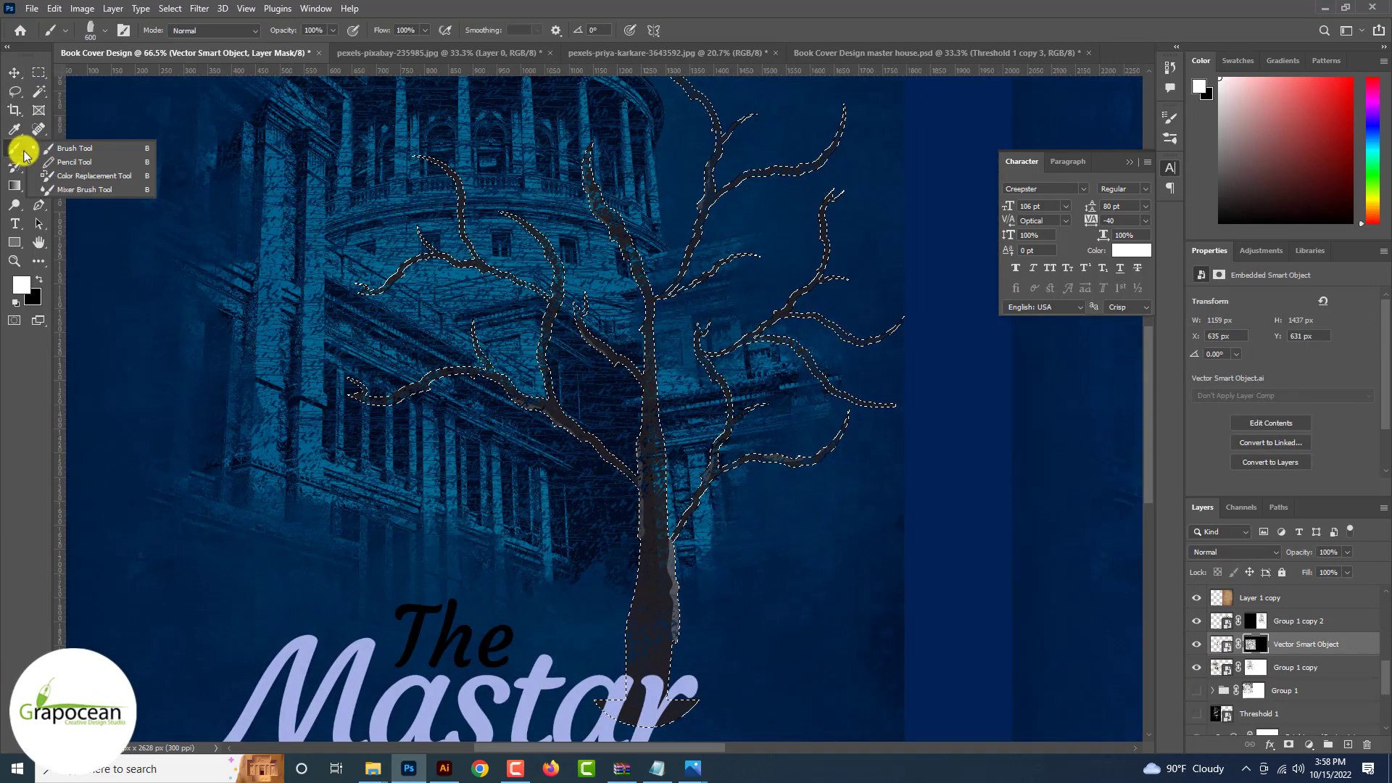
left_click(105, 31)
left_click(135, 218)
left_click_drag(735, 554, 728, 422)
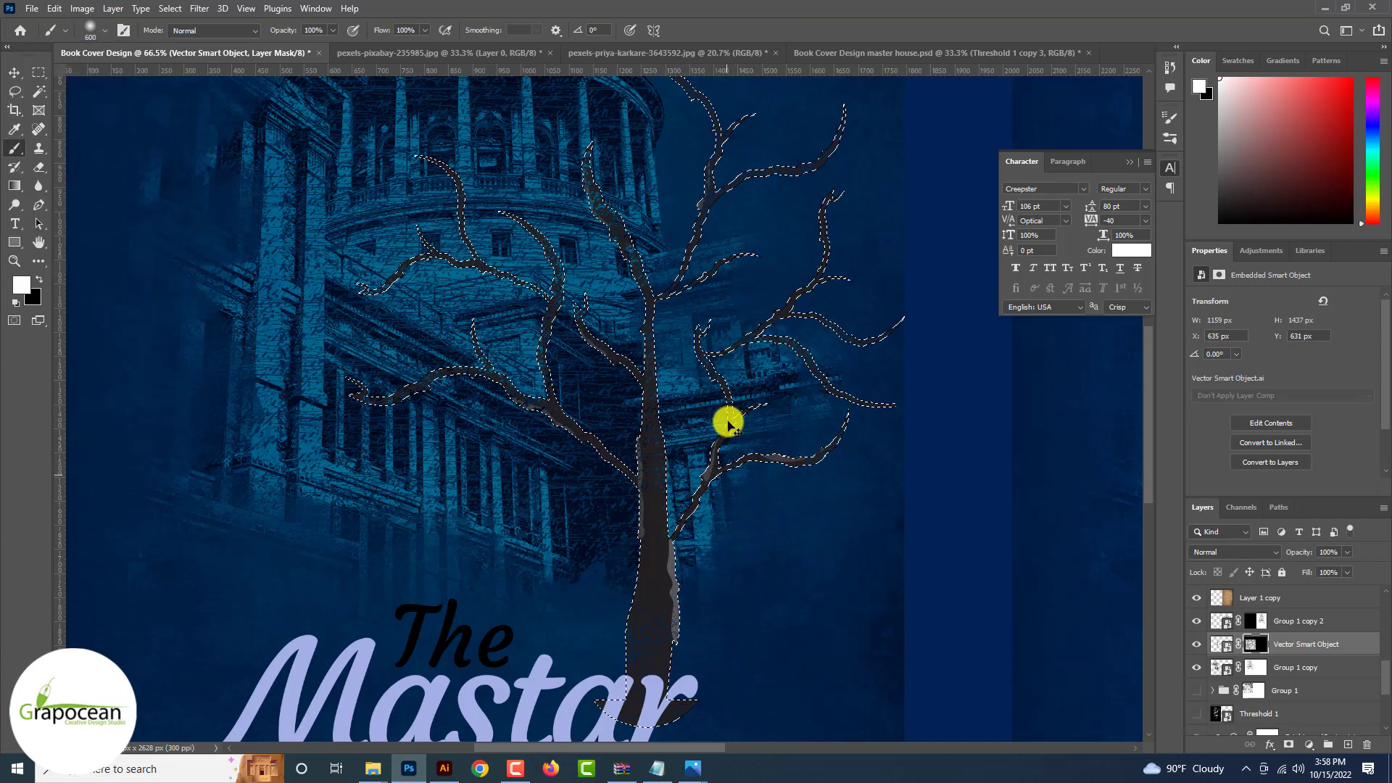
Step: Shade the trunk in black with a soft 250 px brush on a new layer above the tree
key("bracketleft")
key("bracketleft")
key("bracketleft")
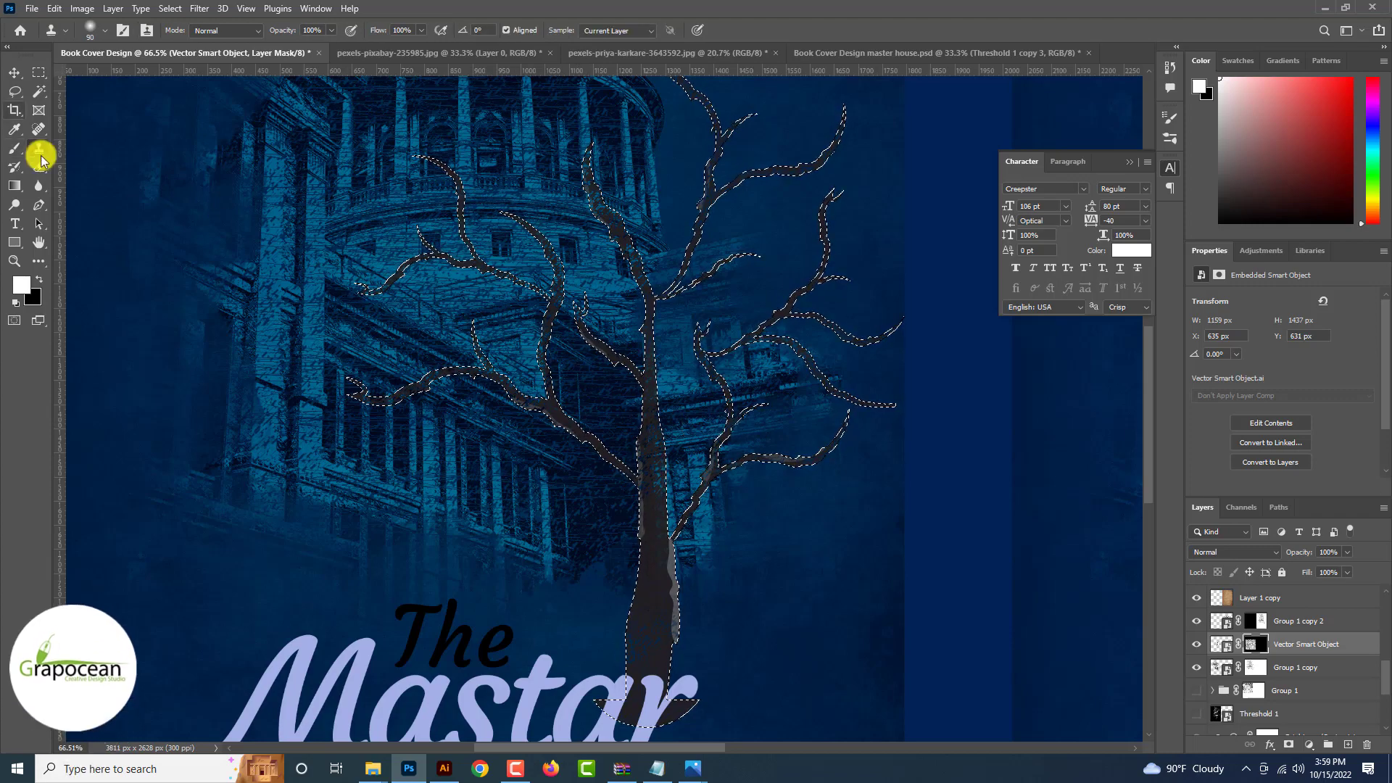
left_click(17, 148)
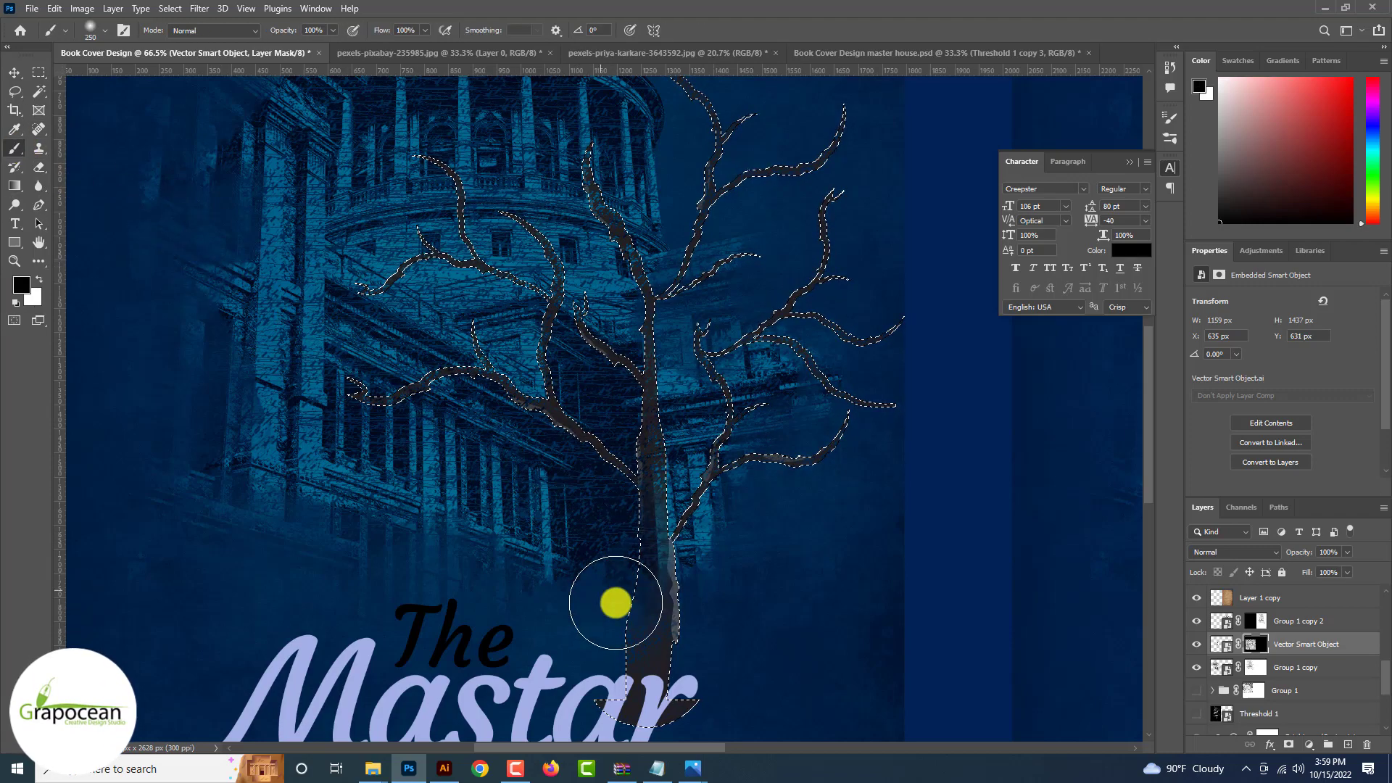
scroll(615, 602, "up", 2)
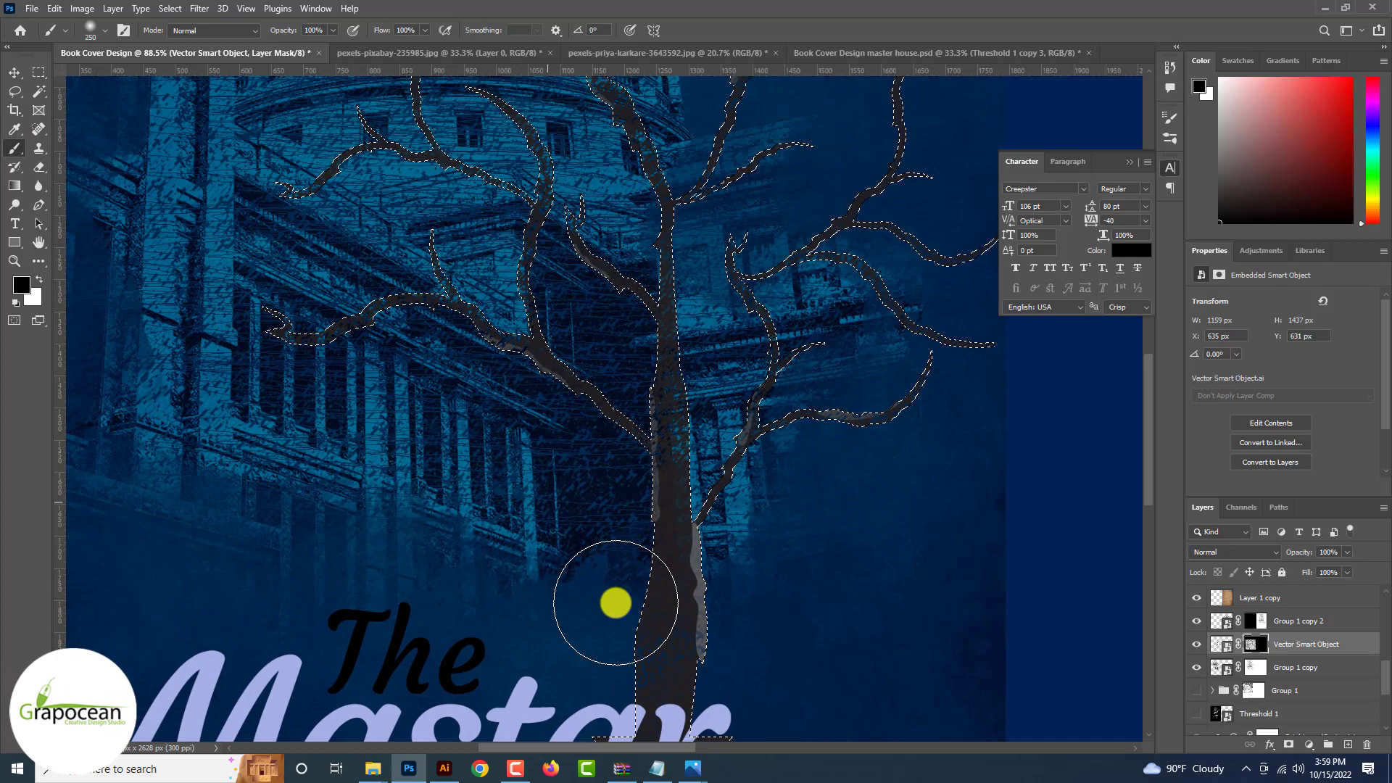
left_click(1351, 746)
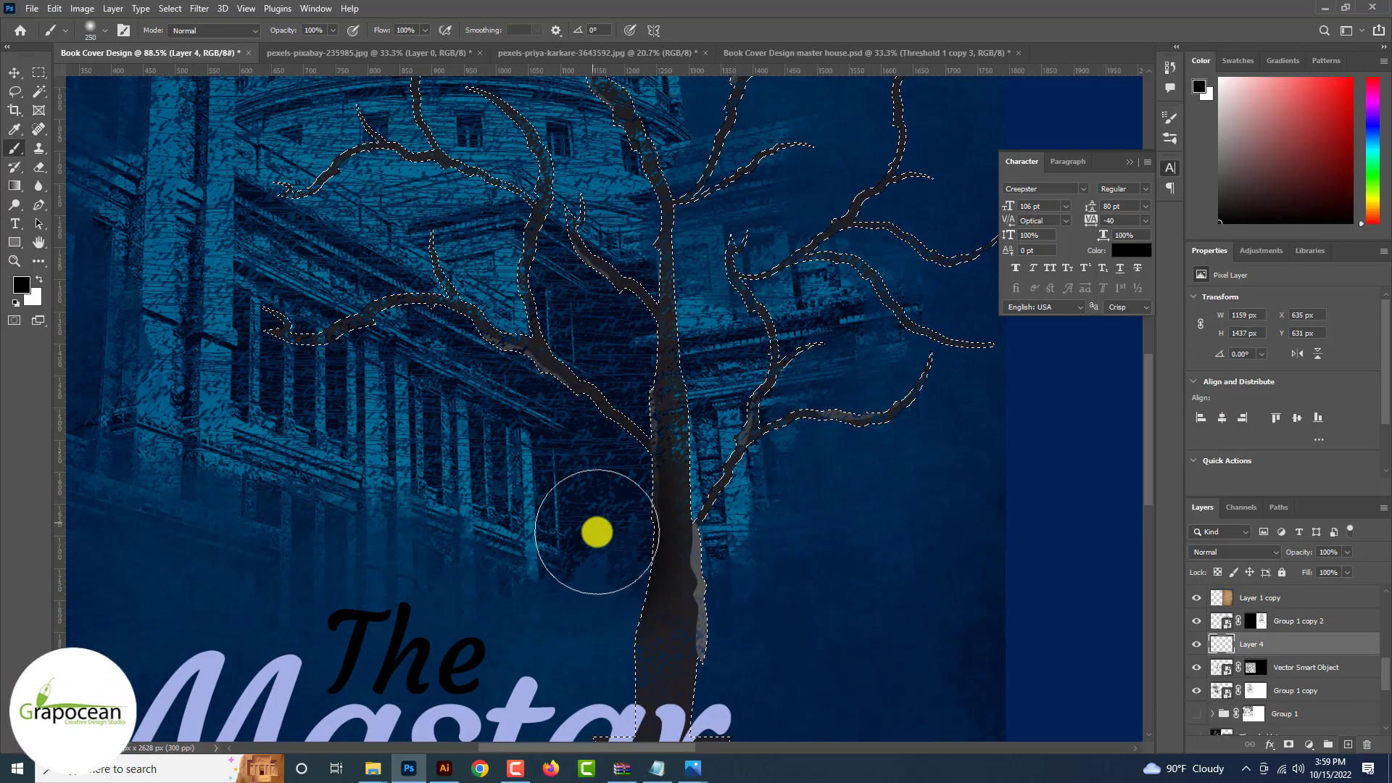
scroll(754, 616, "down", 2)
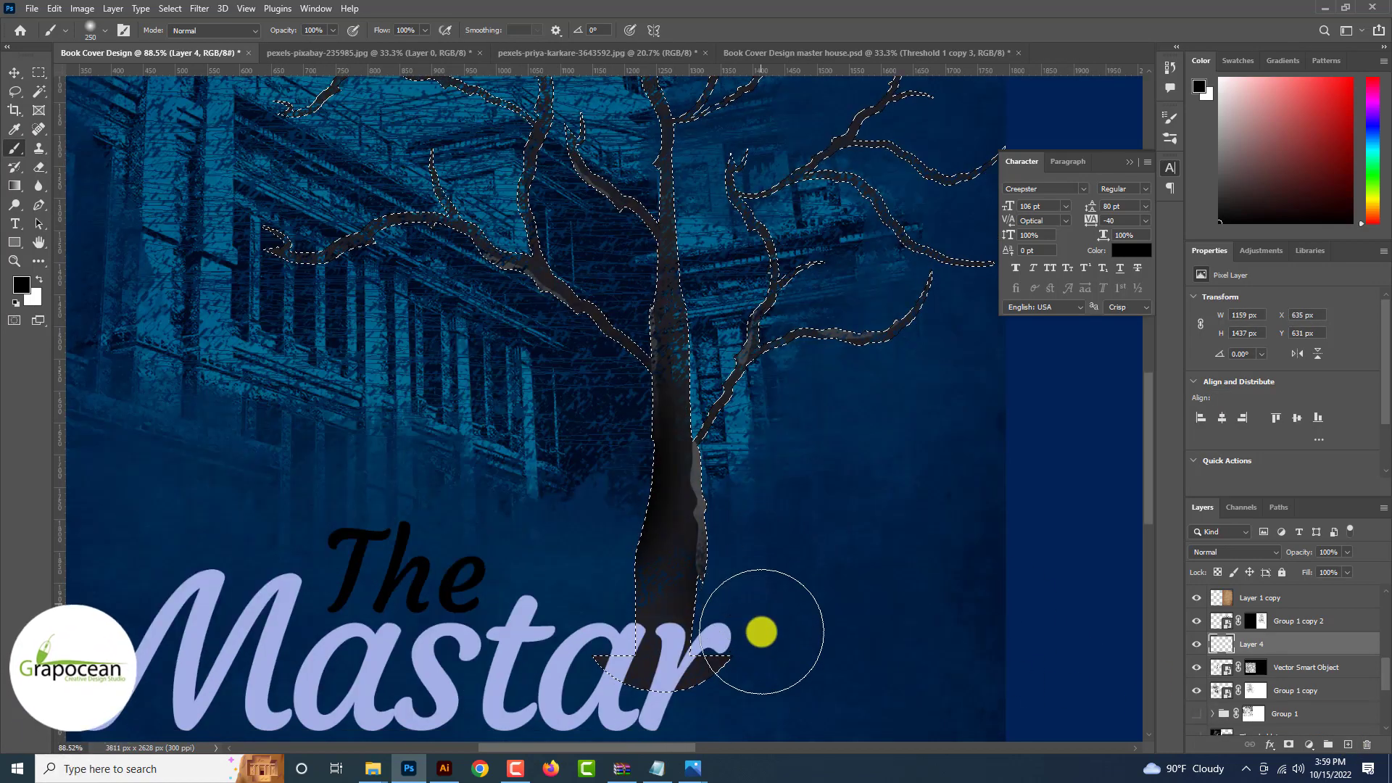
scroll(487, 393, "up", 2)
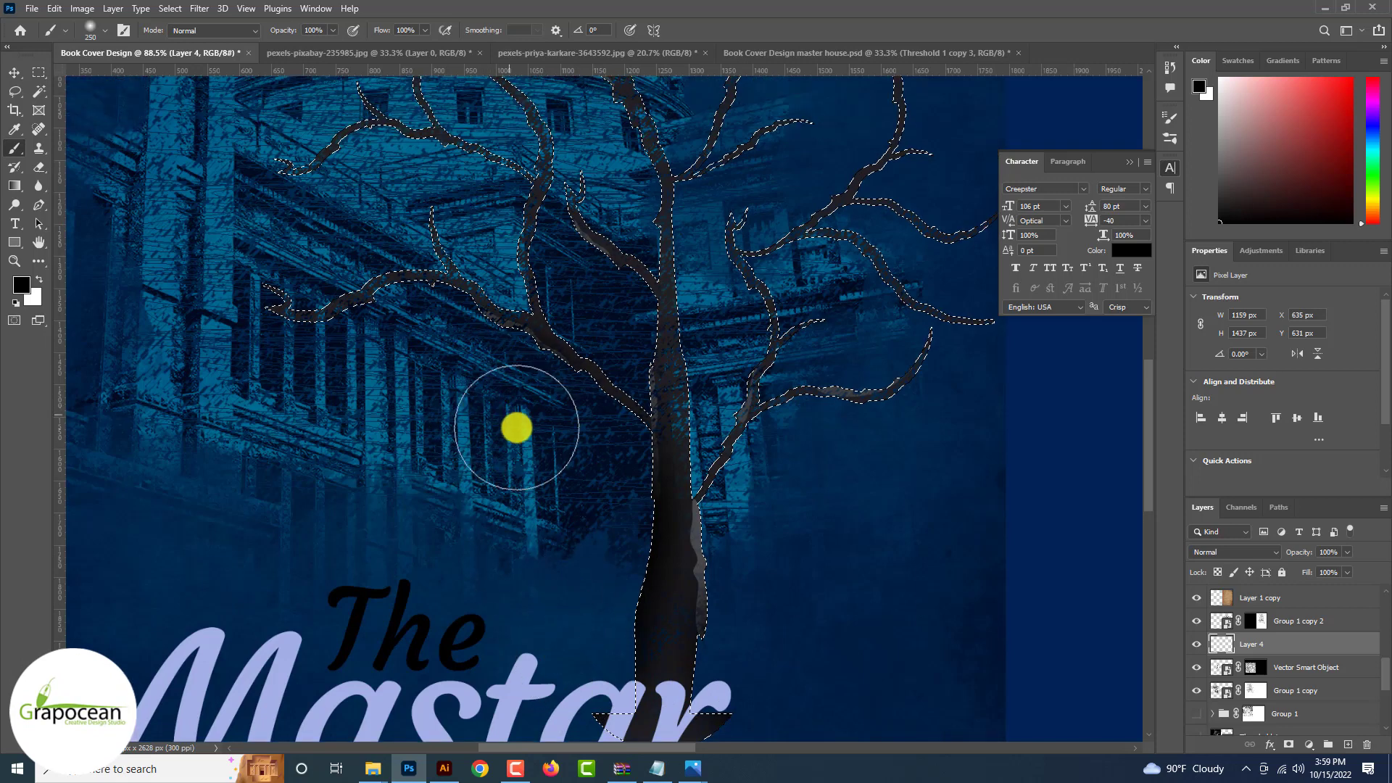
Step: Paint soft black shading over the tree's branches on the shading layer, within the tree's outline selection
scroll(863, 435, "up", 2)
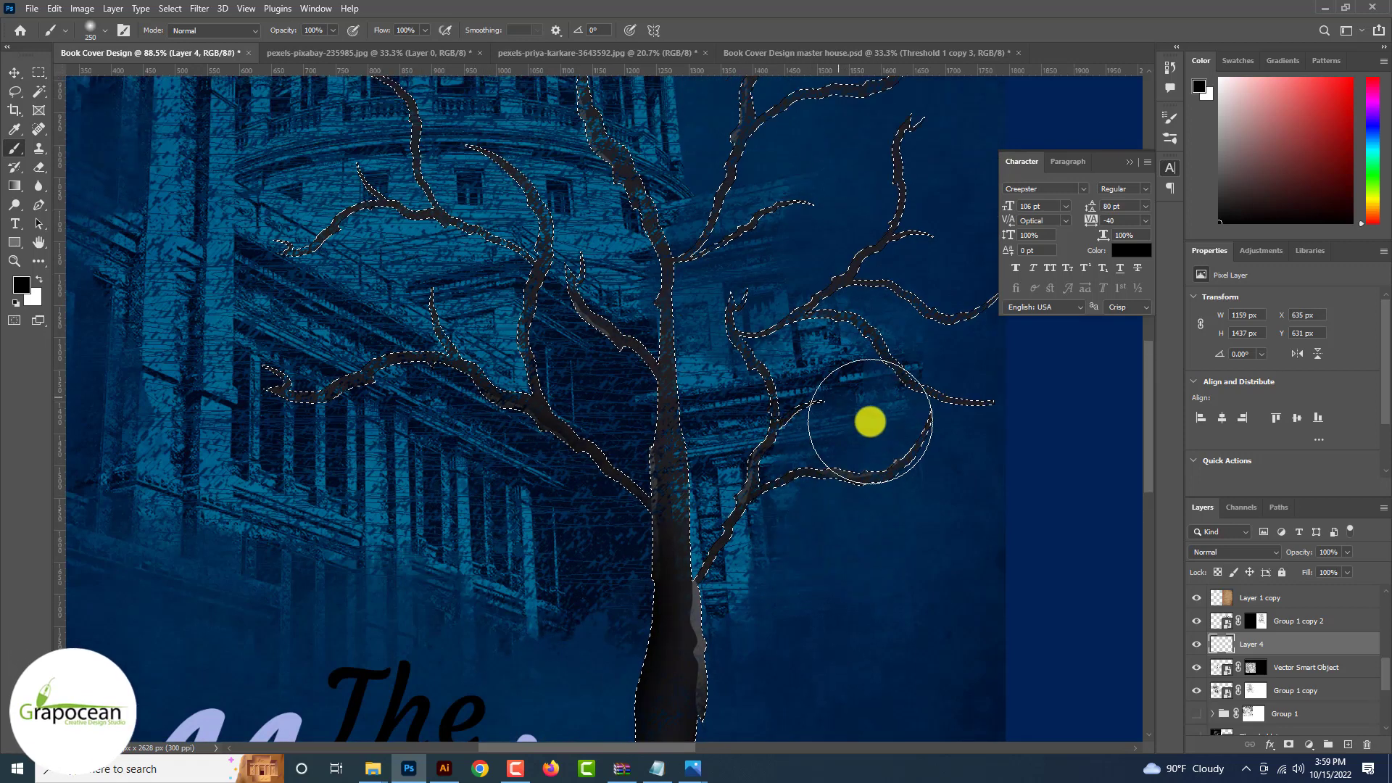
scroll(819, 227, "up", 1)
left_click_drag(919, 194, 885, 162)
scroll(870, 161, "down", 1)
scroll(769, 160, "up", 1)
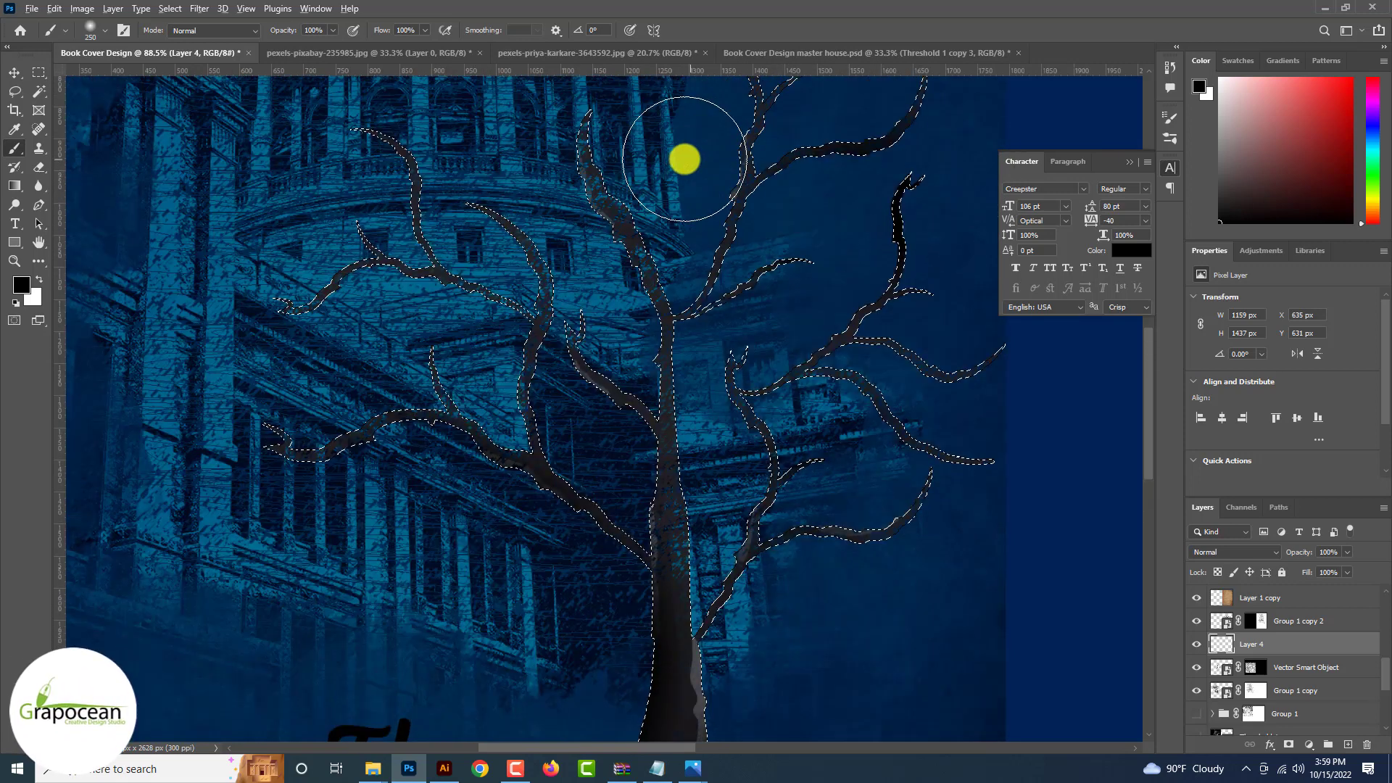
mouse_move(684, 158)
left_mouse_down()
mouse_move(694, 204)
mouse_move(620, 277)
mouse_move(504, 210)
left_mouse_up()
mouse_move(408, 326)
left_mouse_down()
mouse_move(388, 491)
mouse_move(422, 497)
left_mouse_up()
Step: Clear the selection and duplicate the tree's smart object together with its Layer 4 shading
left_click(39, 74)
left_click(137, 240)
scroll(373, 451, "down", 3)
scroll(497, 414, "down", 5)
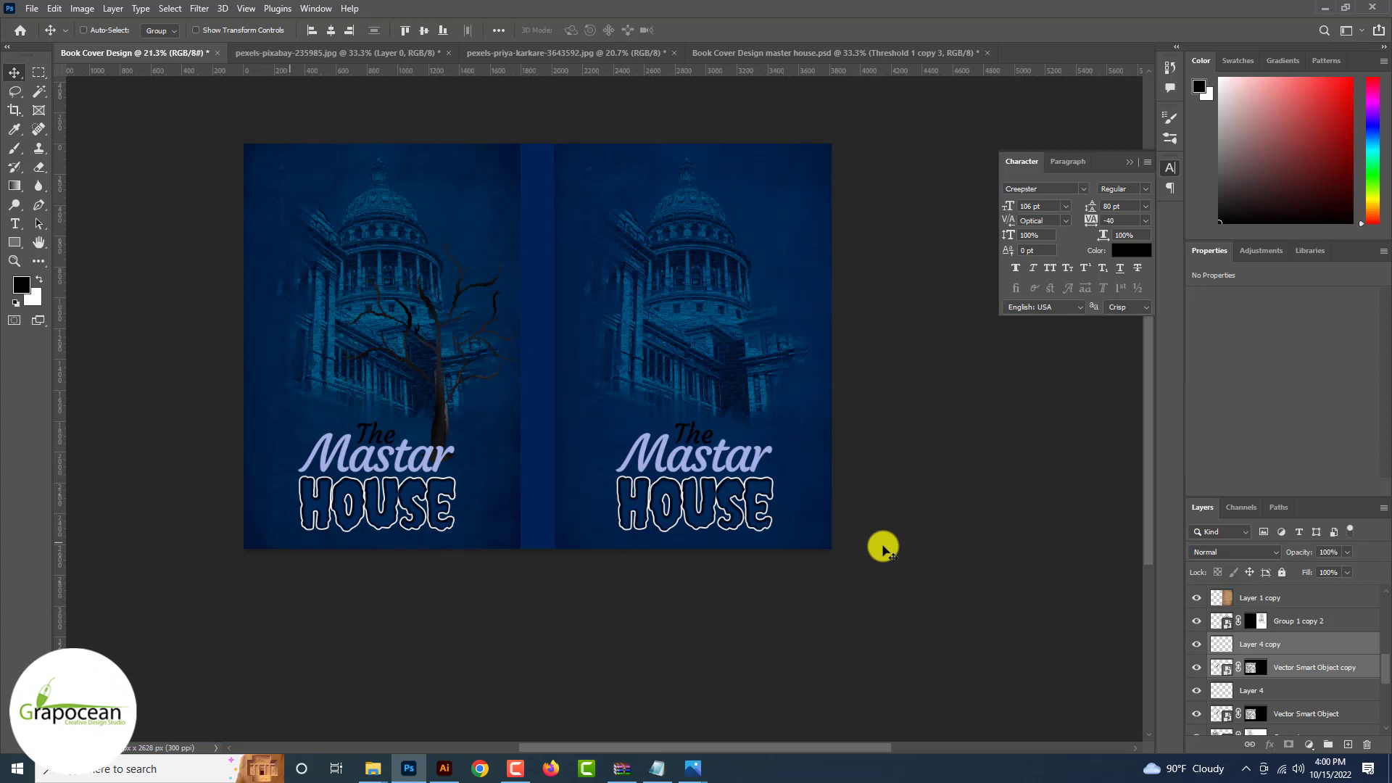
Step: Scale the tree copy to 119.07%, rotate it 11.3° and place it at the left edge of the left cover
key("ctrl+t")
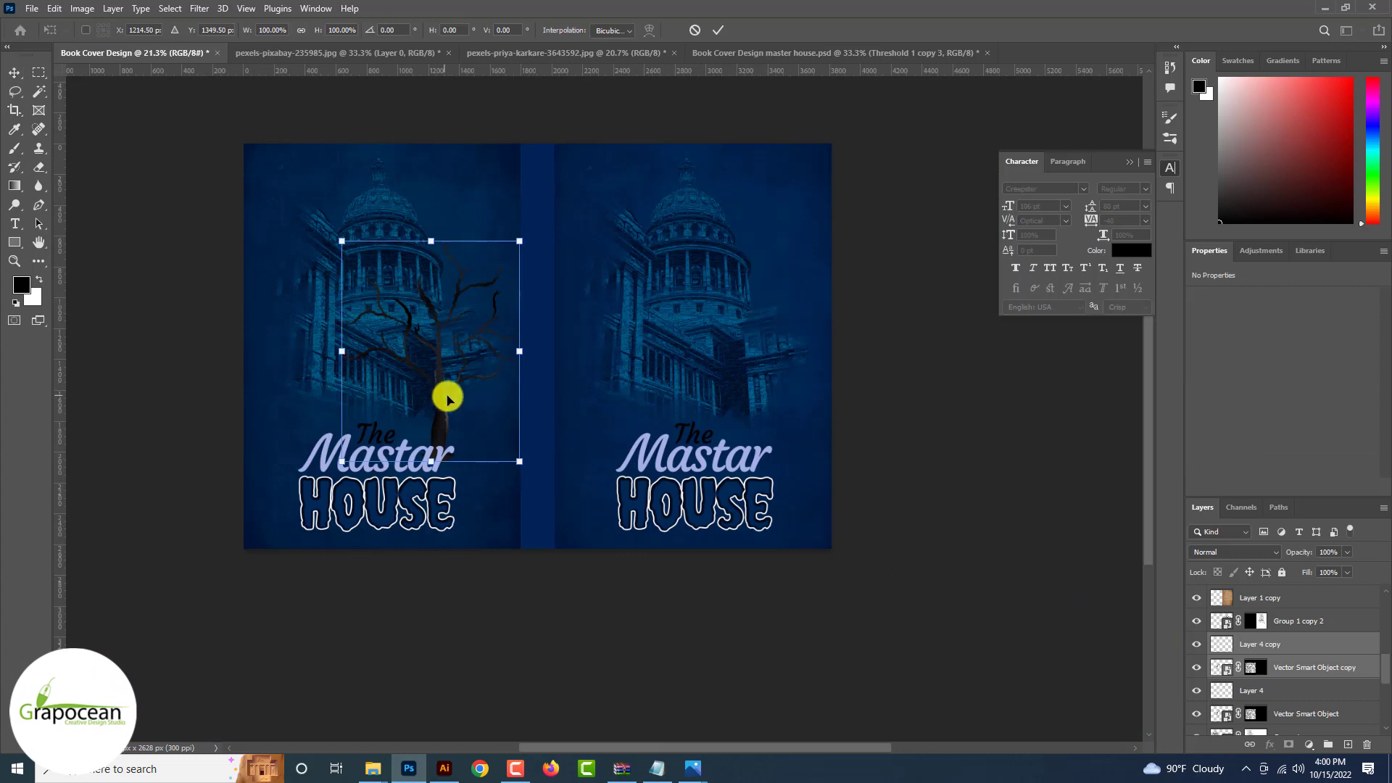
left_click_drag(450, 394, 301, 375)
left_click_drag(379, 440, 324, 452)
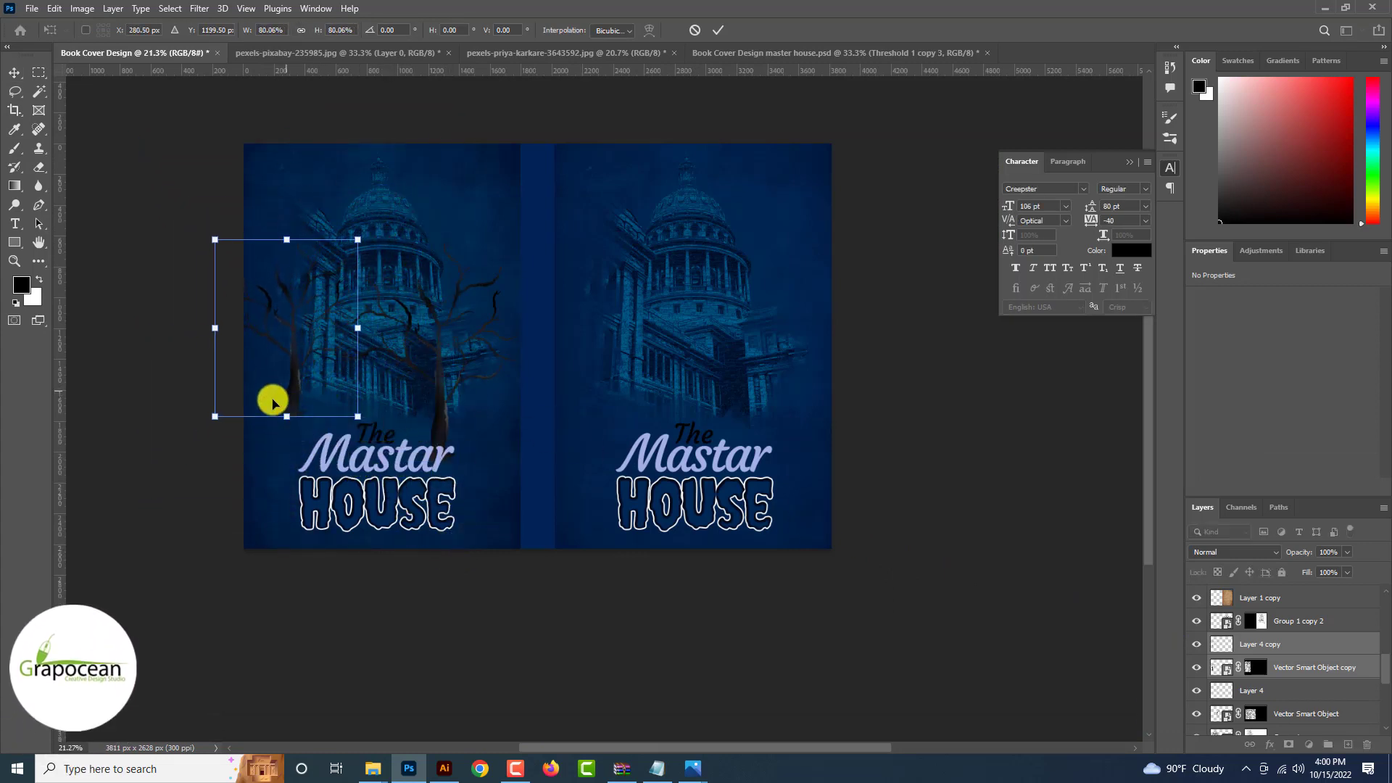
left_click_drag(272, 402, 248, 418)
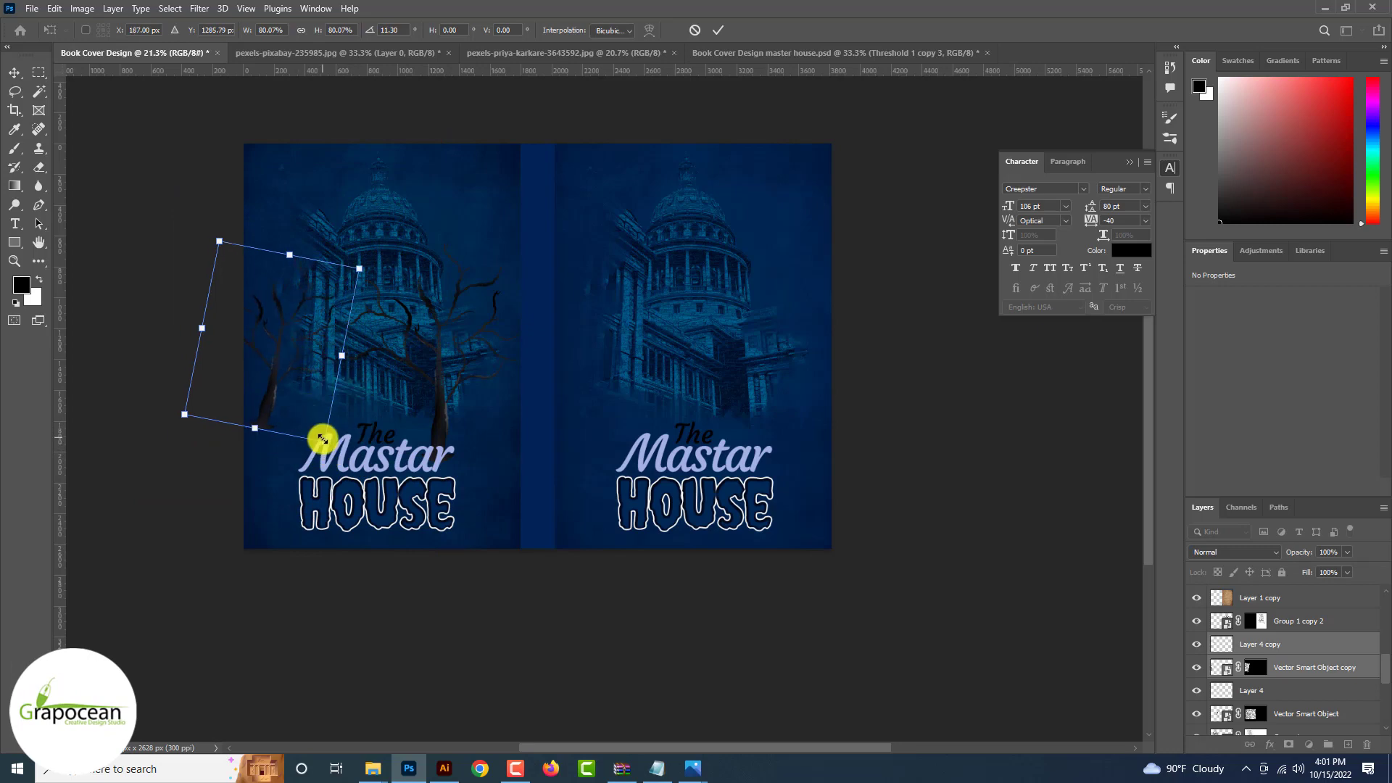
mouse_move(349, 481)
left_mouse_down()
mouse_move(333, 448)
mouse_move(353, 489)
left_mouse_up()
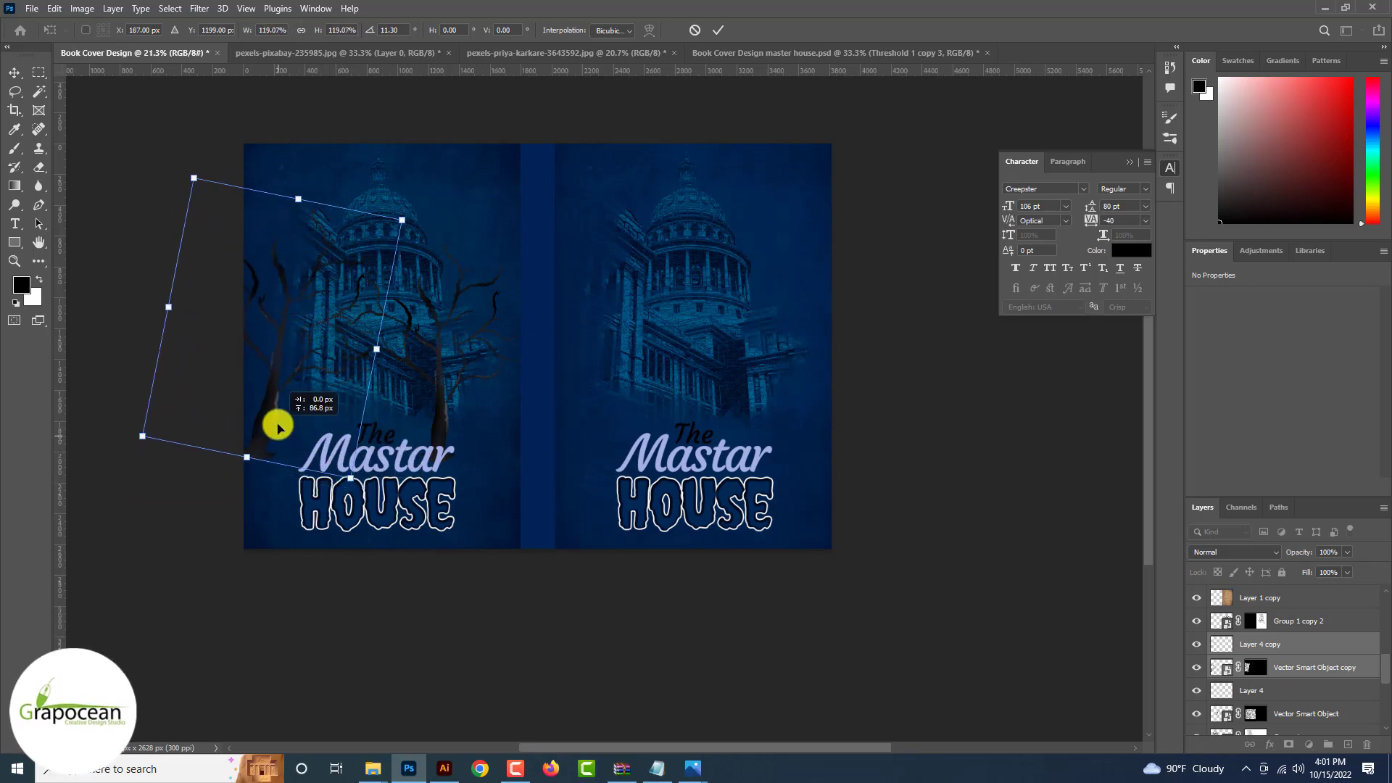
left_click(722, 31)
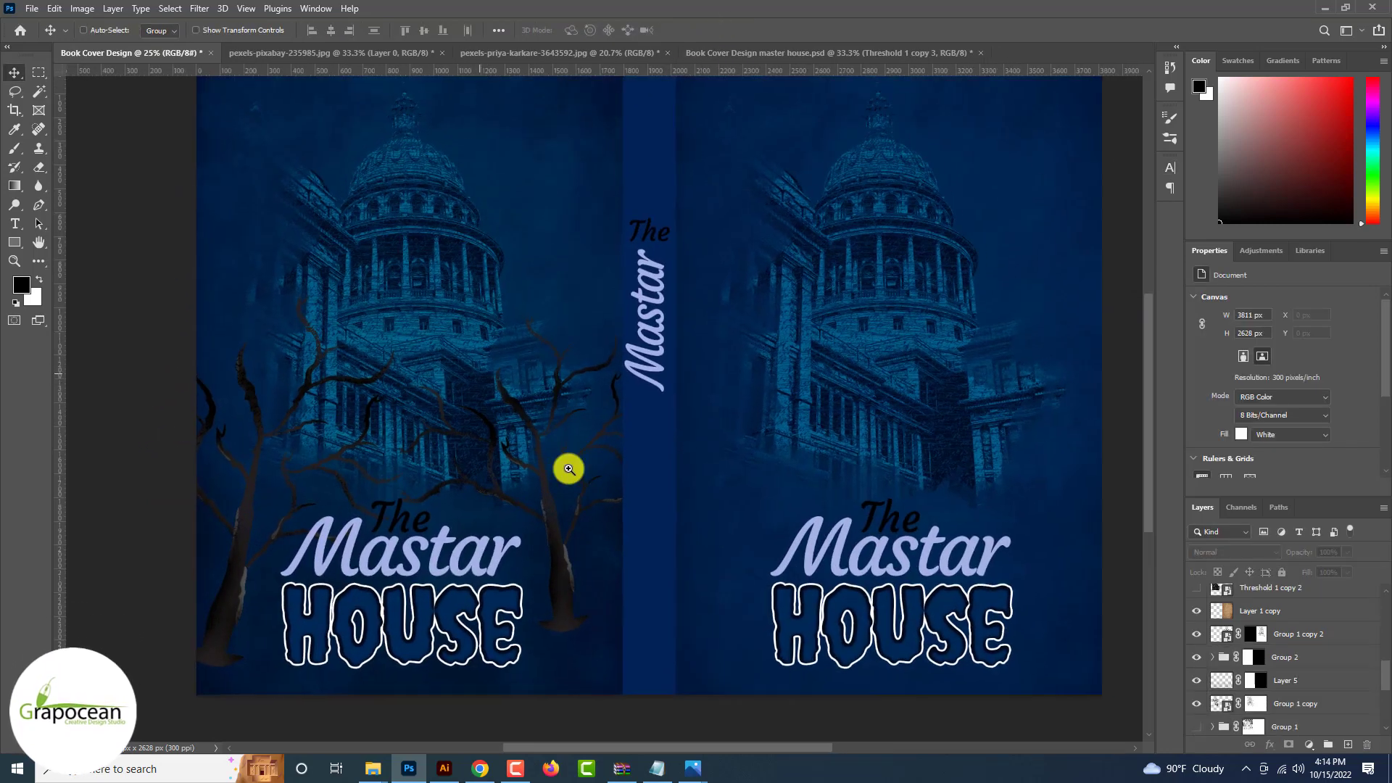
left_click(483, 312, "ctrl")
scroll(483, 313, "down", 5)
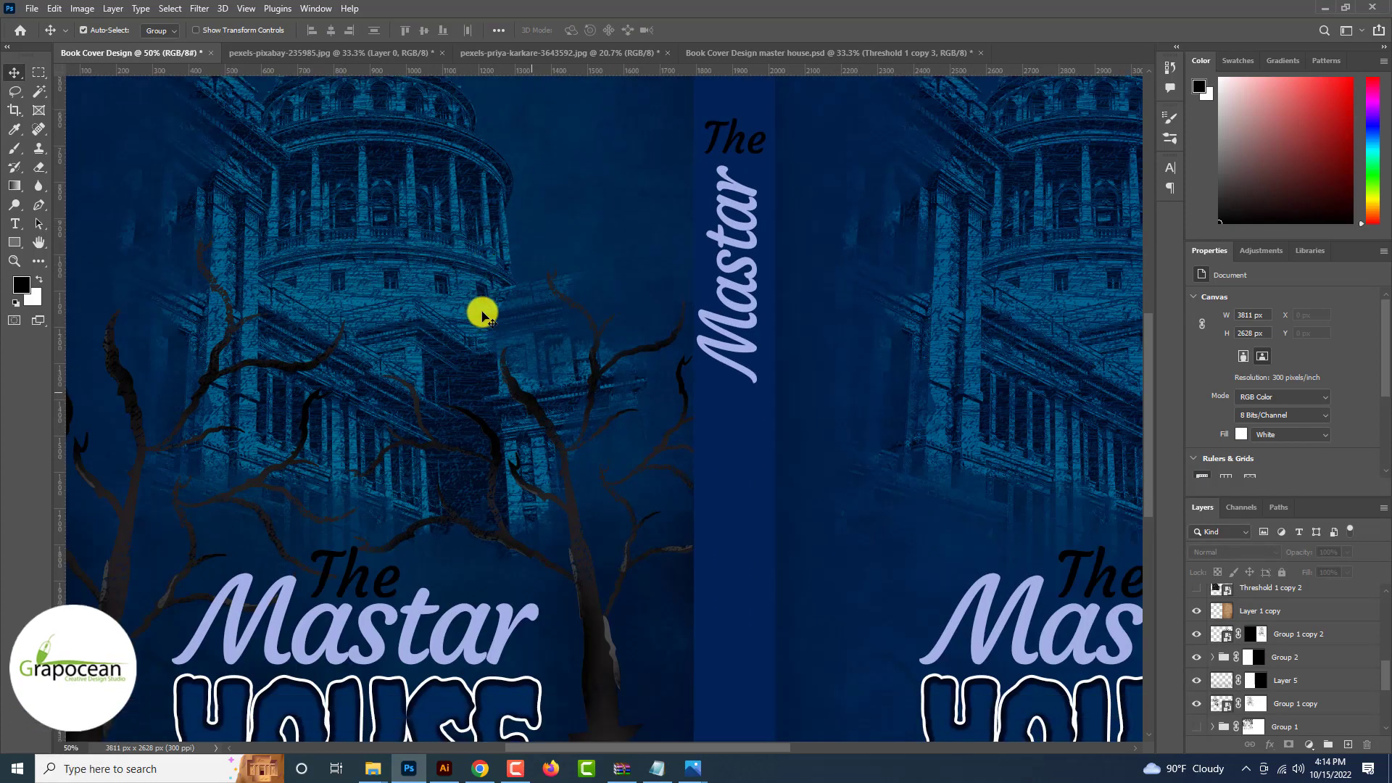